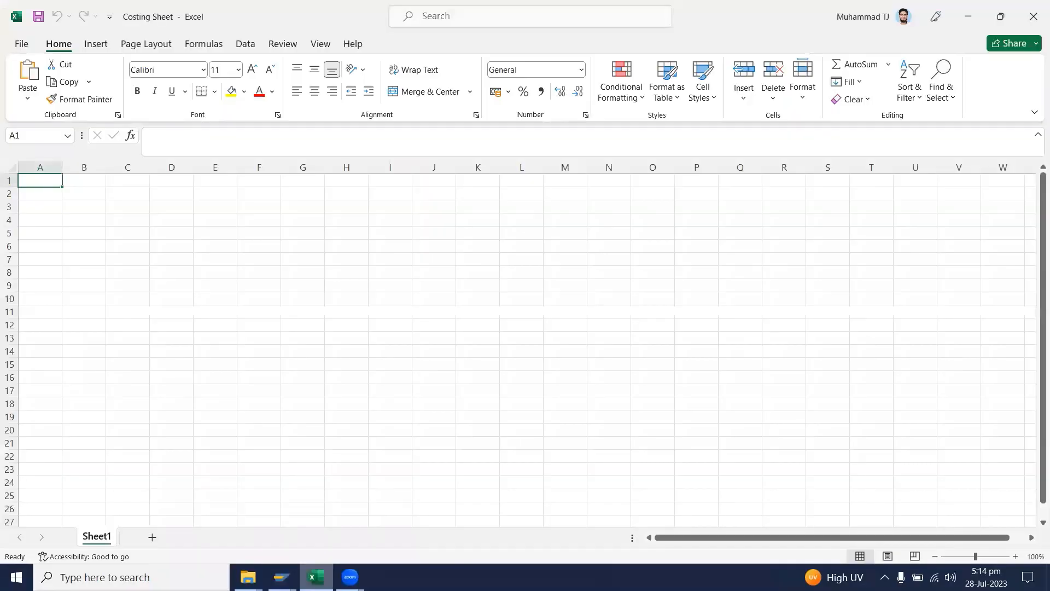
# Enter Costing in cell C3 and the item number 1 in cell C5
pyautogui.click(130, 204)
pyautogui.write('Co')
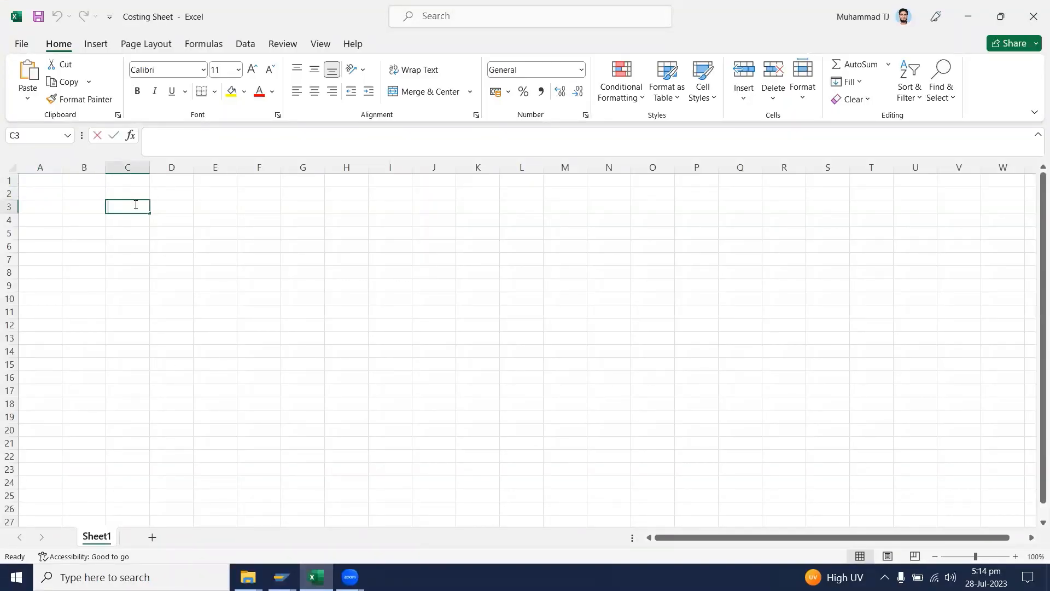
pyautogui.write('sti')
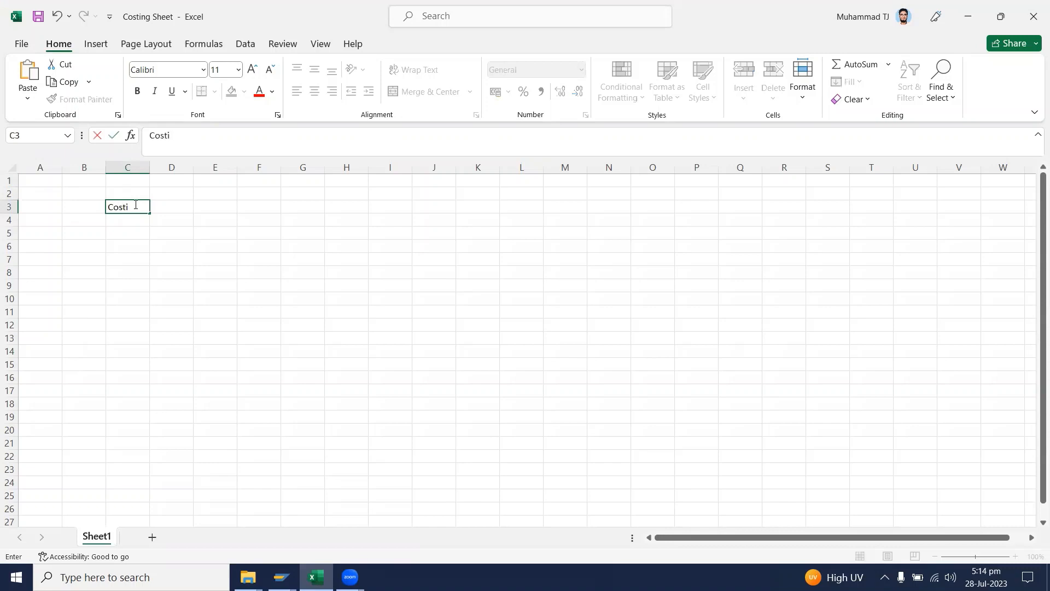
pyautogui.write('ng')
pyautogui.press('Return')
pyautogui.press('Return')
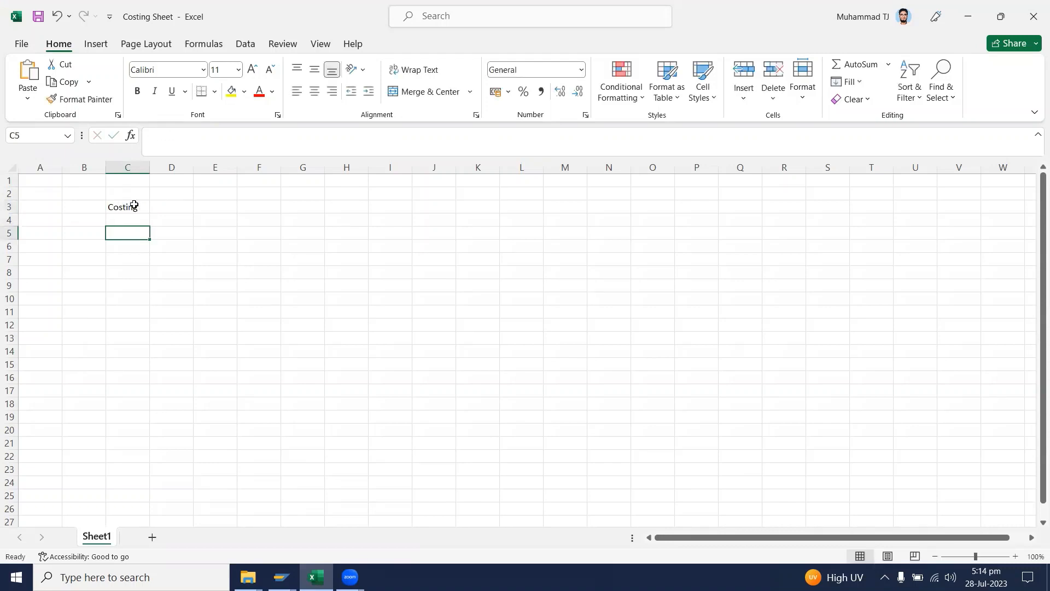
pyautogui.write('1')
# Extend the title in C3 to read Costing Sheet
pyautogui.click(134, 205)
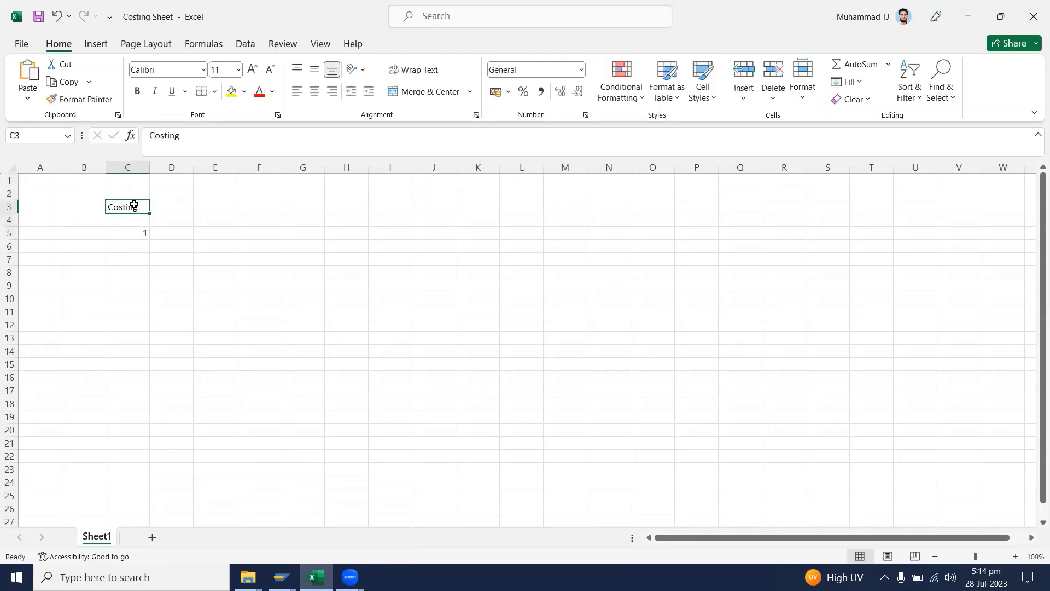
pyautogui.click(274, 142)
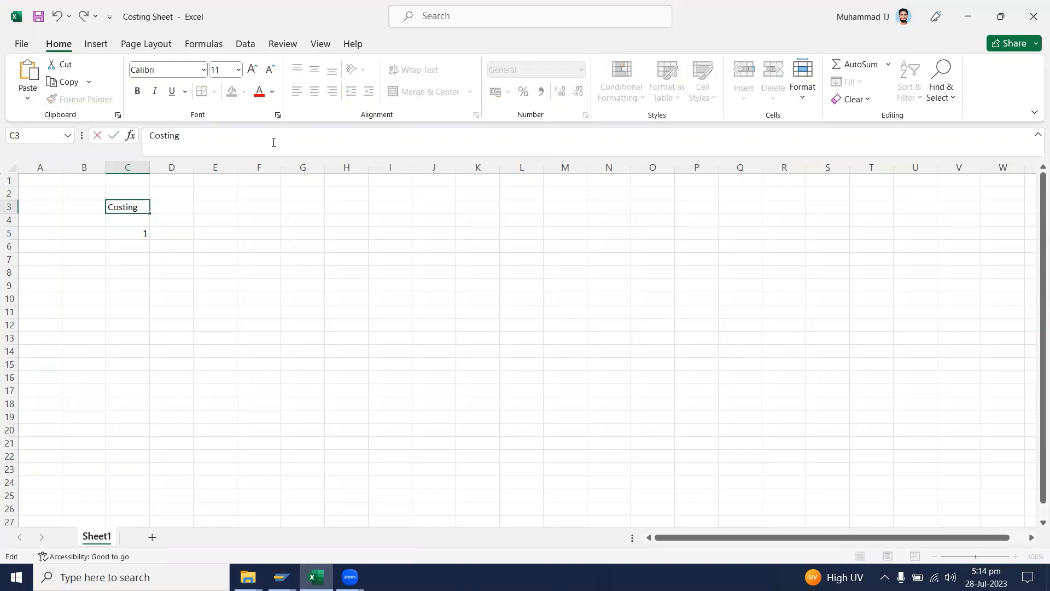
pyautogui.write('She')
pyautogui.press('Return')
pyautogui.press('Return')
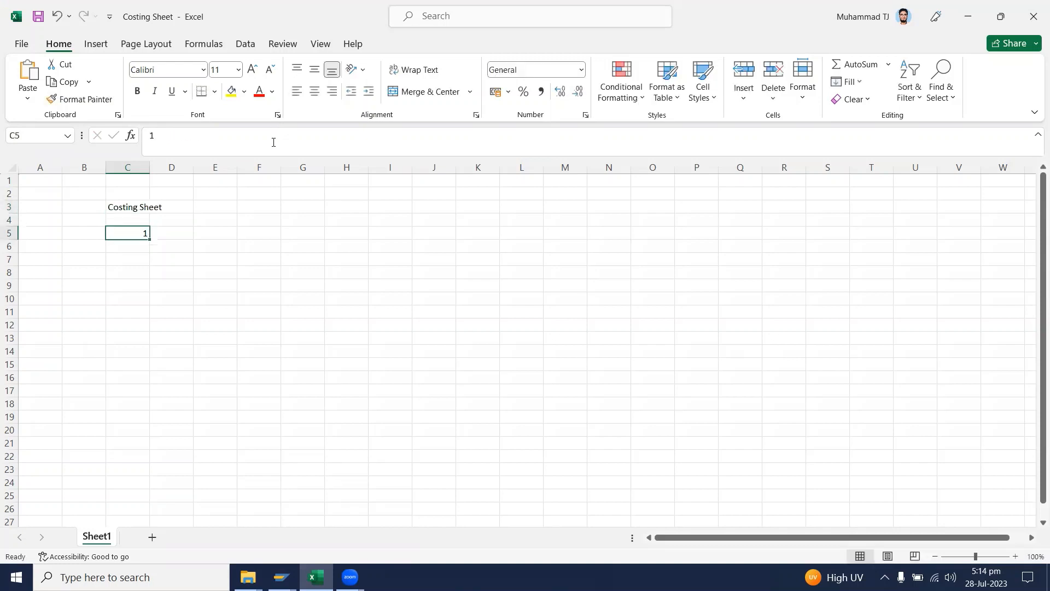
# Label item 1 as % base in D5, and add item 2 labelled Fix Qty in C6 and D6
pyautogui.press('Right')
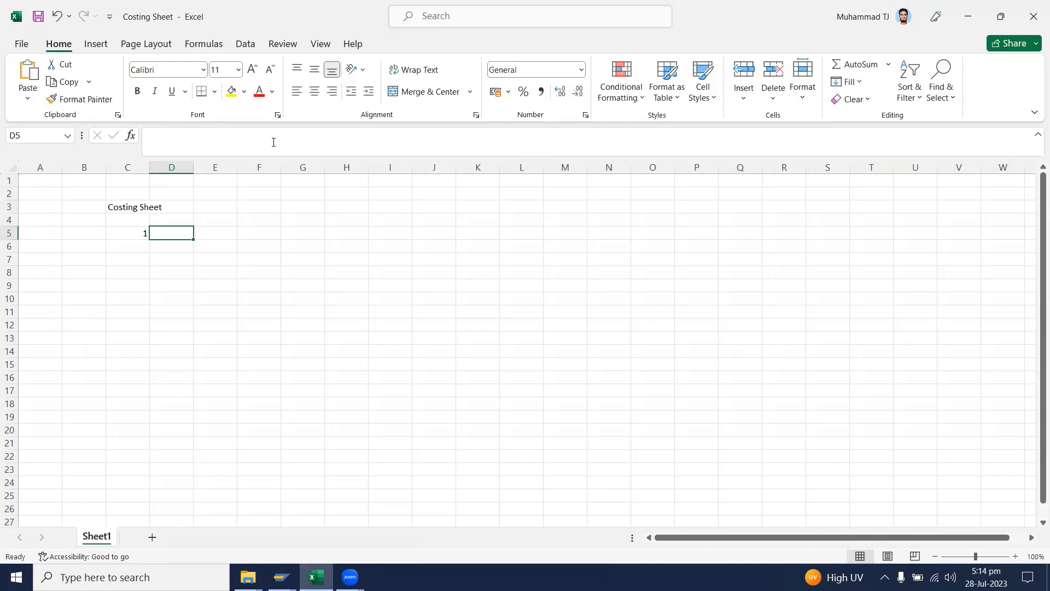
pyautogui.write('% base')
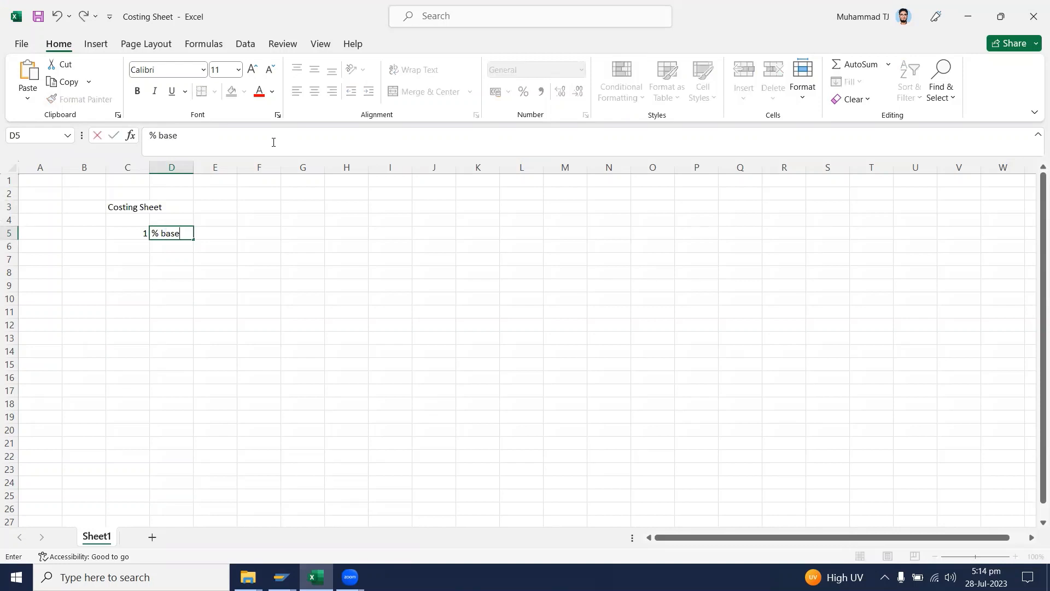
pyautogui.press('Return')
pyautogui.press('Left')
pyautogui.write('2')
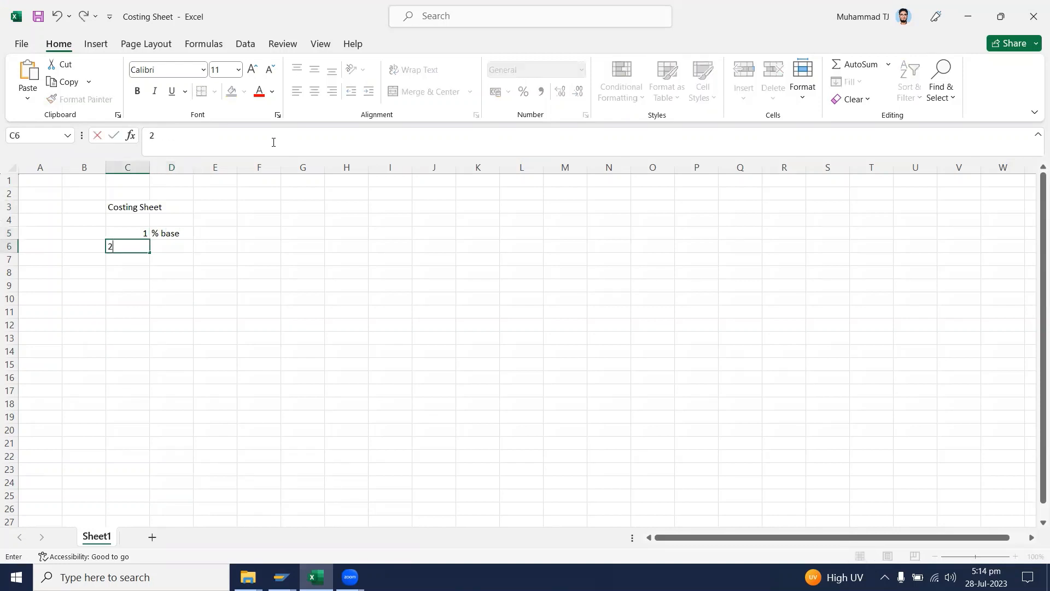
pyautogui.press('Return')
pyautogui.press('Up')
pyautogui.press('Right')
pyautogui.write('F')
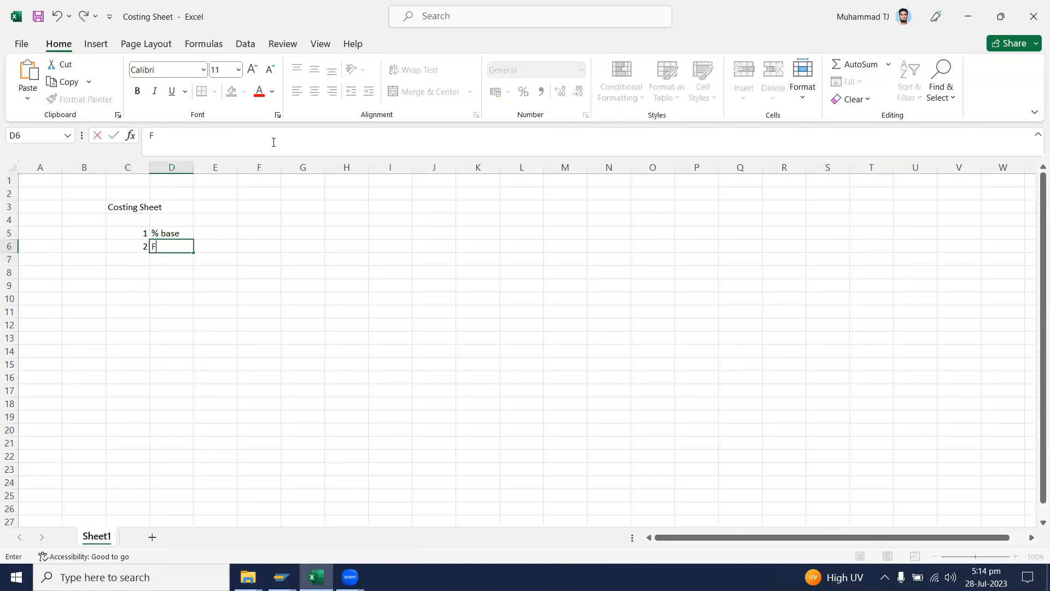
pyautogui.write('ix Qty')
pyautogui.press('Return')
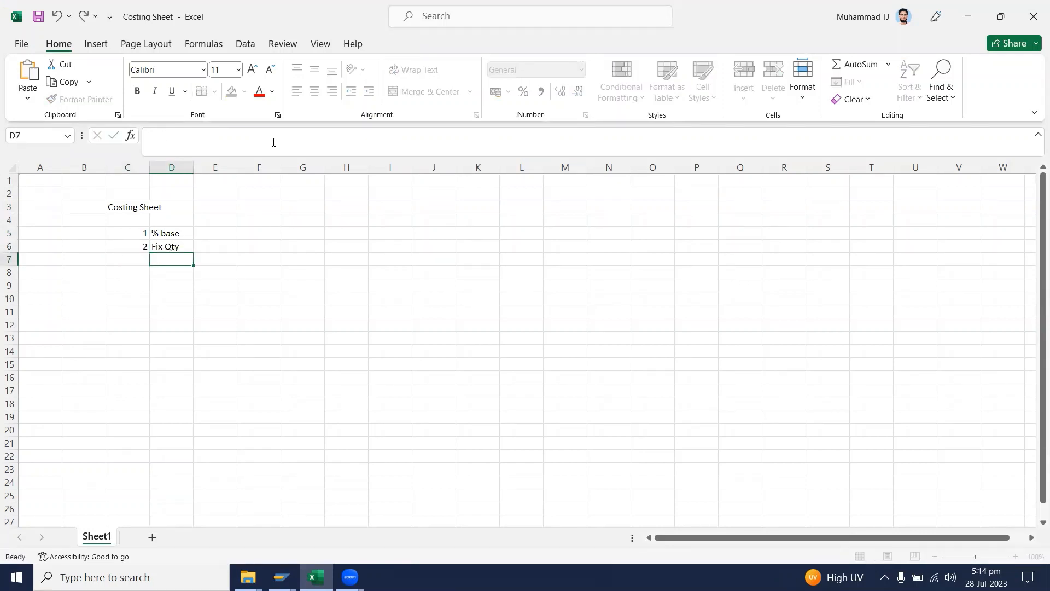
# Insert three blank rows above the Fix Qty row
pyautogui.click(8, 246)
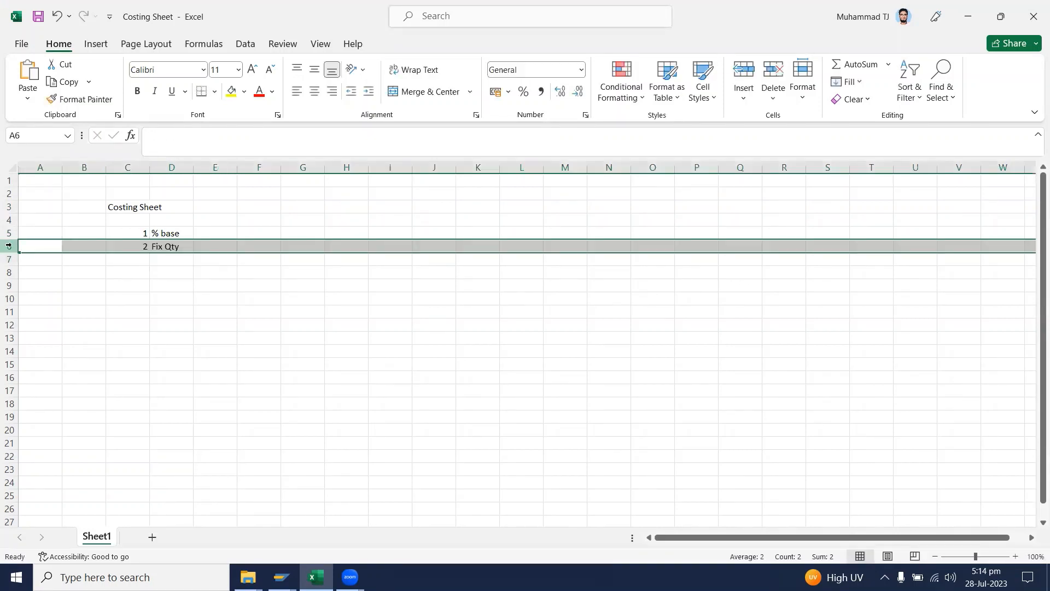
pyautogui.hotkey('ctrl', 'shift', '+')
pyautogui.hotkey('ctrl', 'shift', '+')
pyautogui.hotkey('ctrl', 'shift', '+')
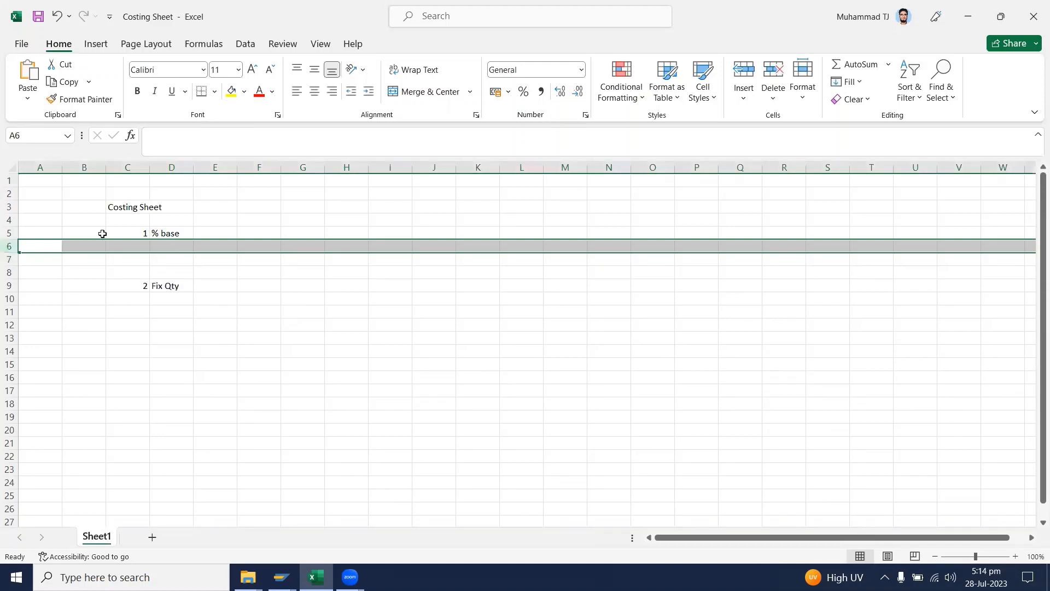
# Centre the item numbers in C5:C10 and autofit column C to the Costing Sheet title
pyautogui.moveTo(137, 230); pyautogui.dragTo(129, 296)
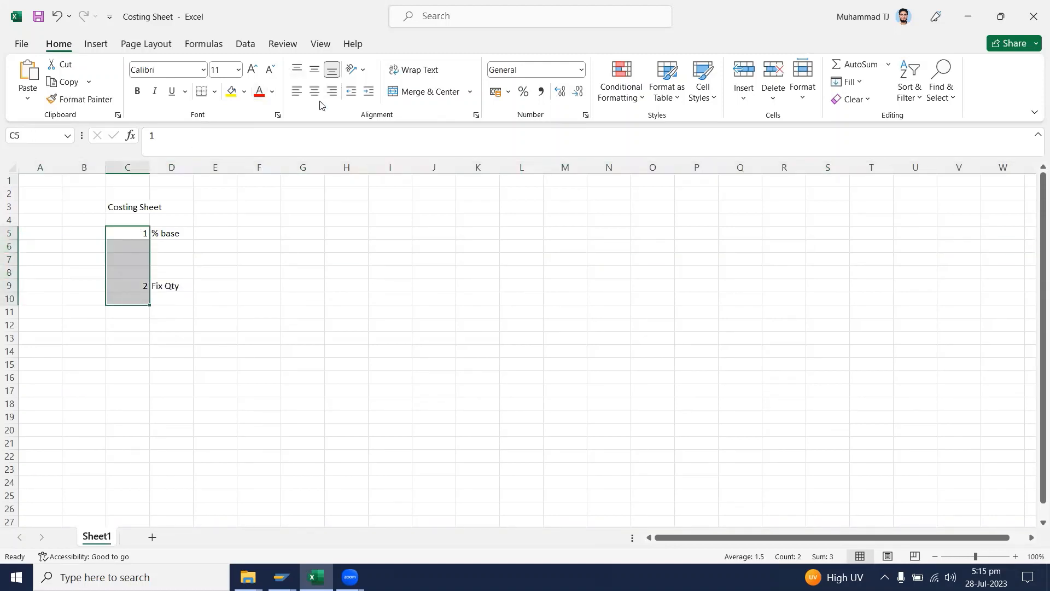
pyautogui.click(136, 205)
pyautogui.doubleClick(149, 169)
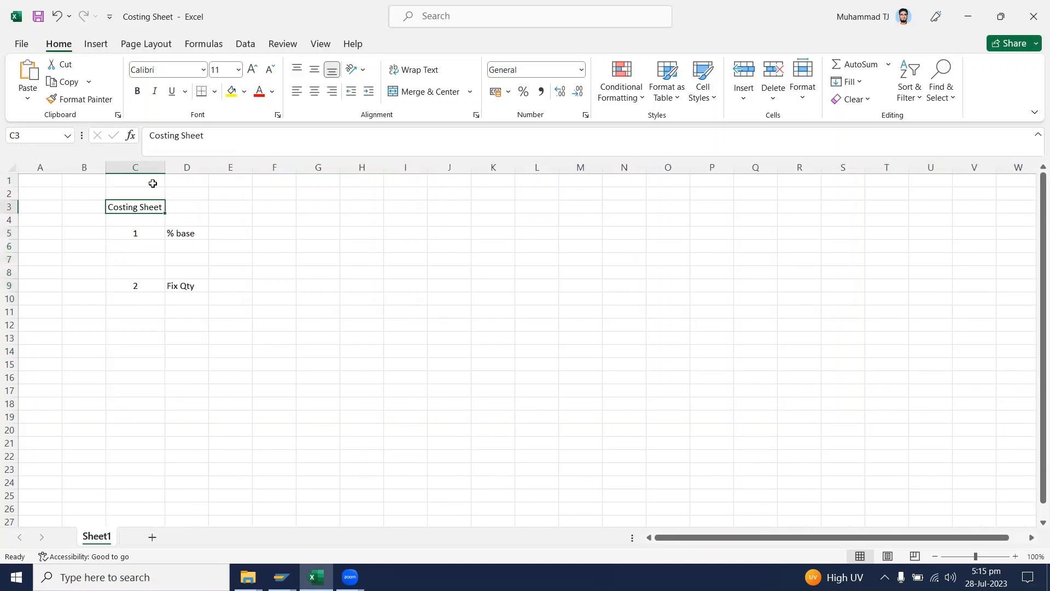
# Insert two more blank rows at row 7, between the % base and Fix Qty items
pyautogui.click(187, 233)
pyautogui.click(236, 234)
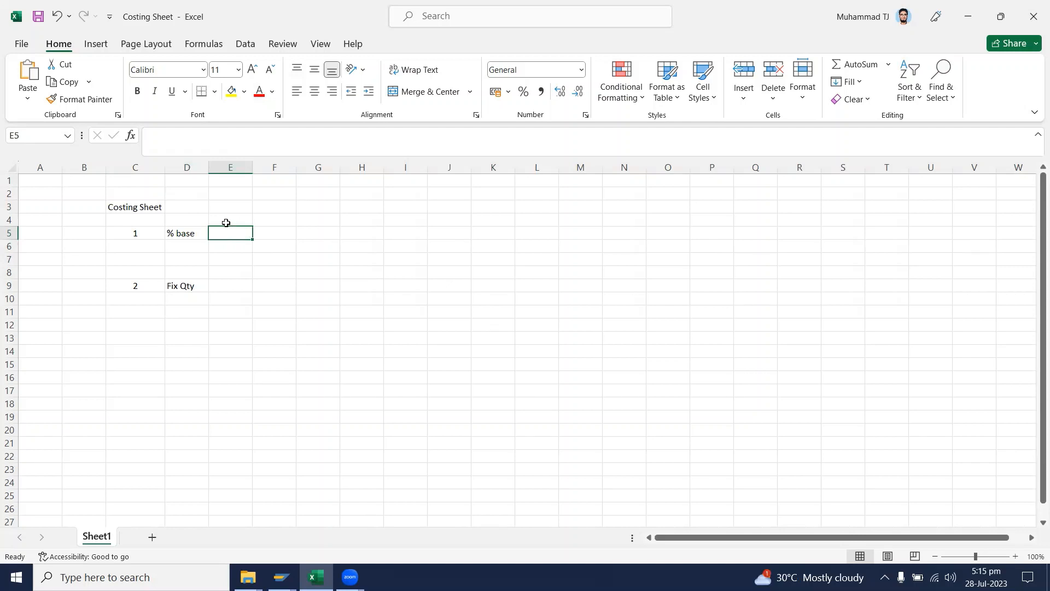
pyautogui.click(9, 261)
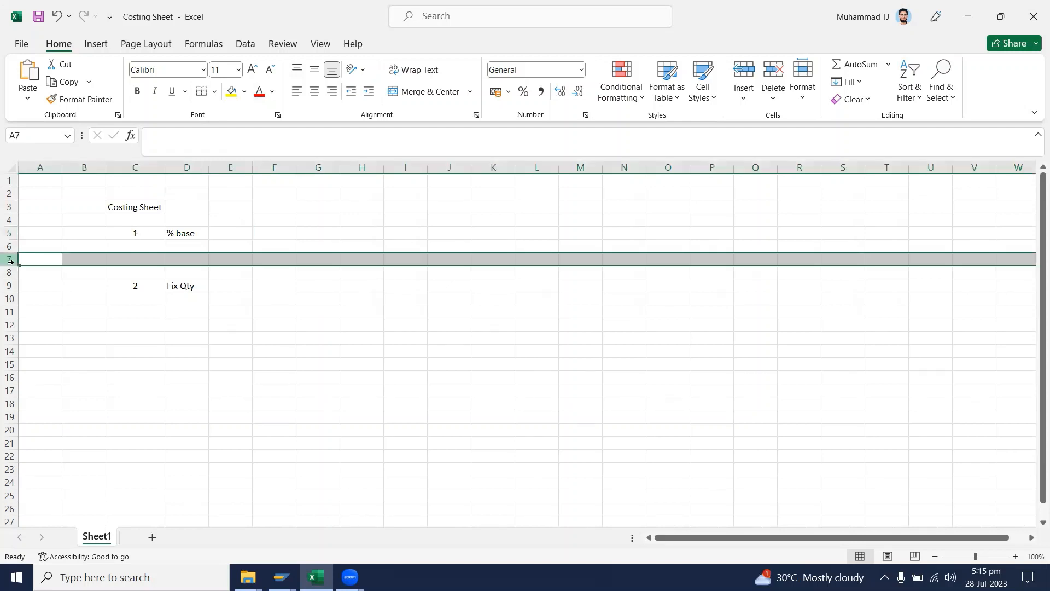
pyautogui.hotkey('ctrl', 'shift', '+')
pyautogui.hotkey('ctrl', 'shift', '+')
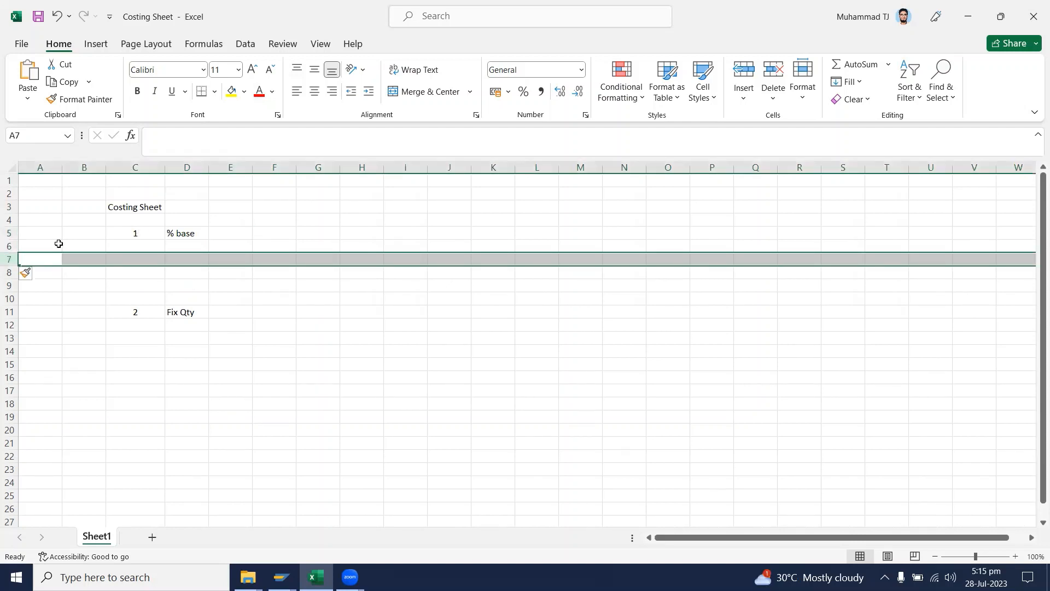
# Enter Base, OH % and Creadit in cells E6 to E8 under the % base item
pyautogui.click(240, 245)
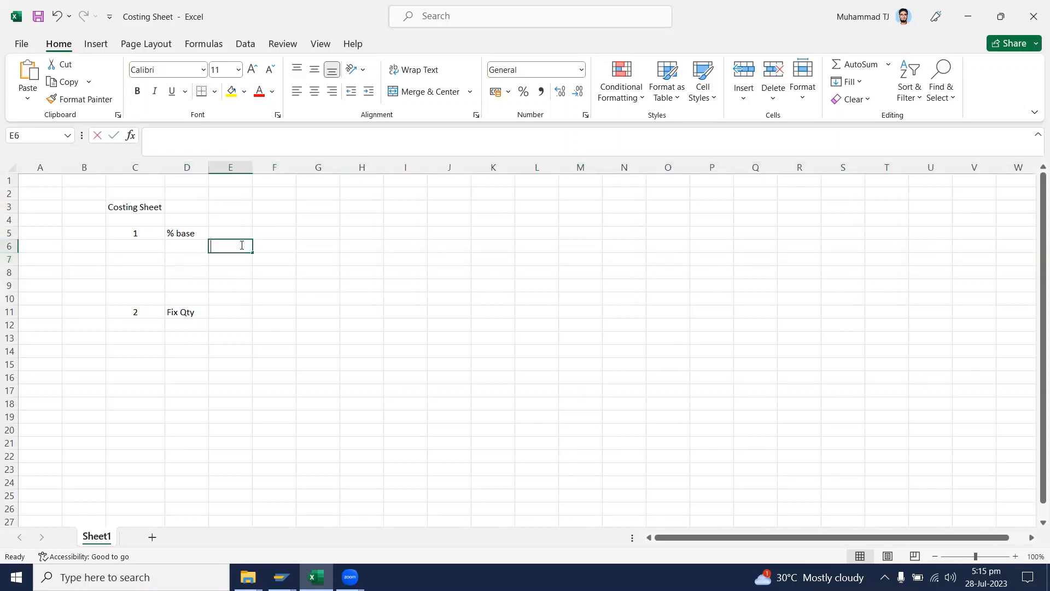
pyautogui.write('Base')
pyautogui.press('Return')
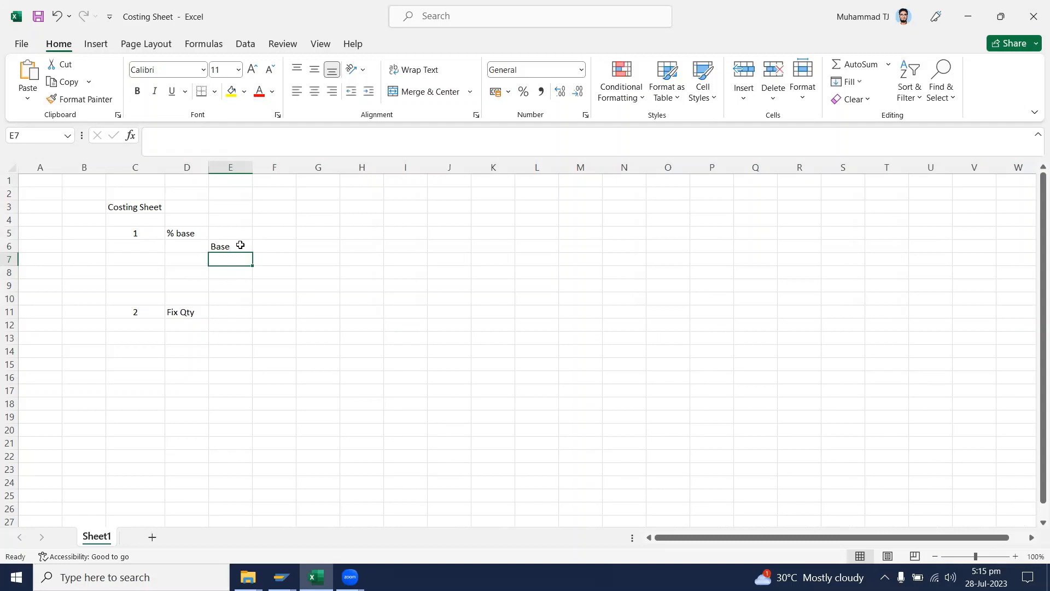
pyautogui.write('OH %')
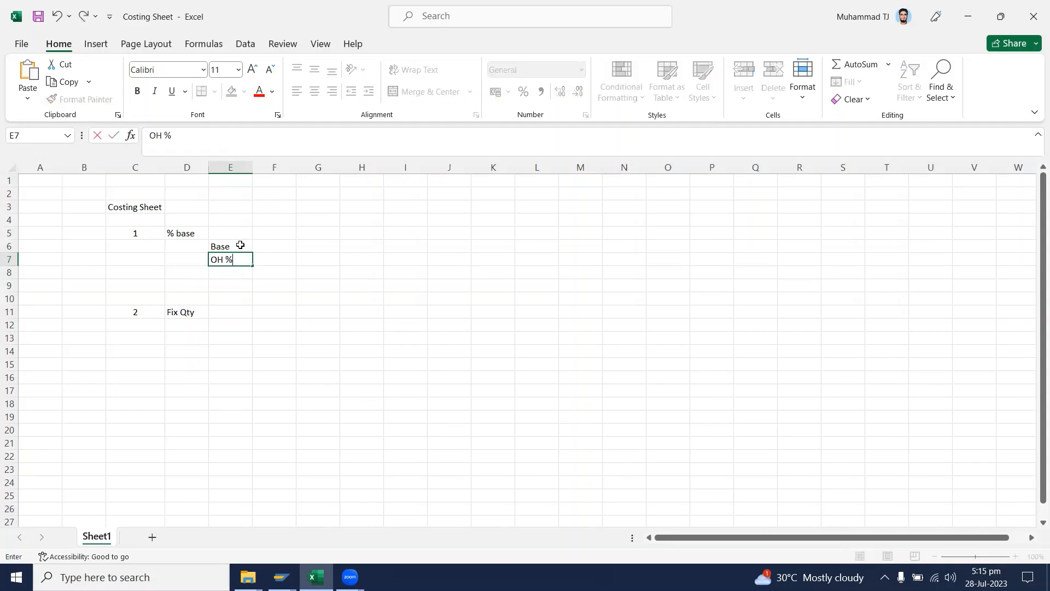
pyautogui.press('Return')
pyautogui.write('Creadit')
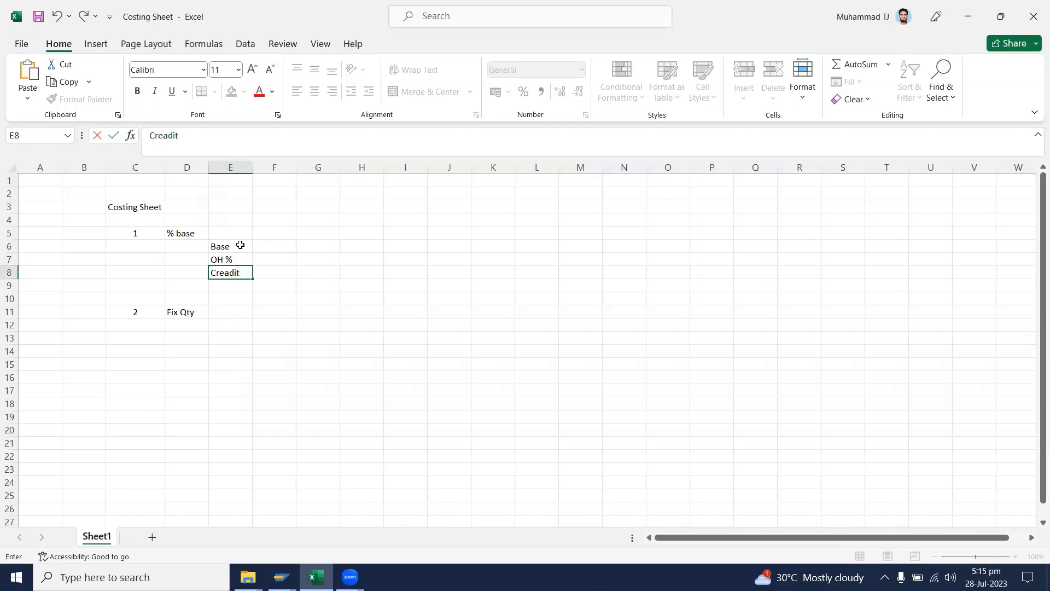
pyautogui.press('Return')
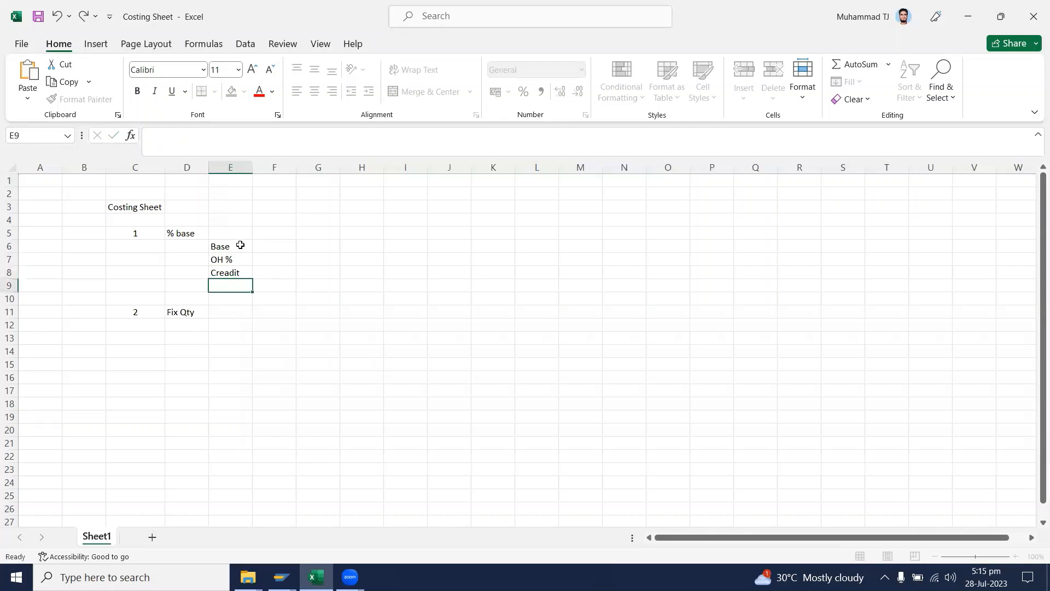
# Copy the three labels in E6:E8 to E12:E14 under the Fix Qty item
pyautogui.moveTo(240, 245); pyautogui.dragTo(238, 270)
pyautogui.hotkey('ctrl', 'c')
pyautogui.click(215, 326)
pyautogui.hotkey('ctrl', 'v')
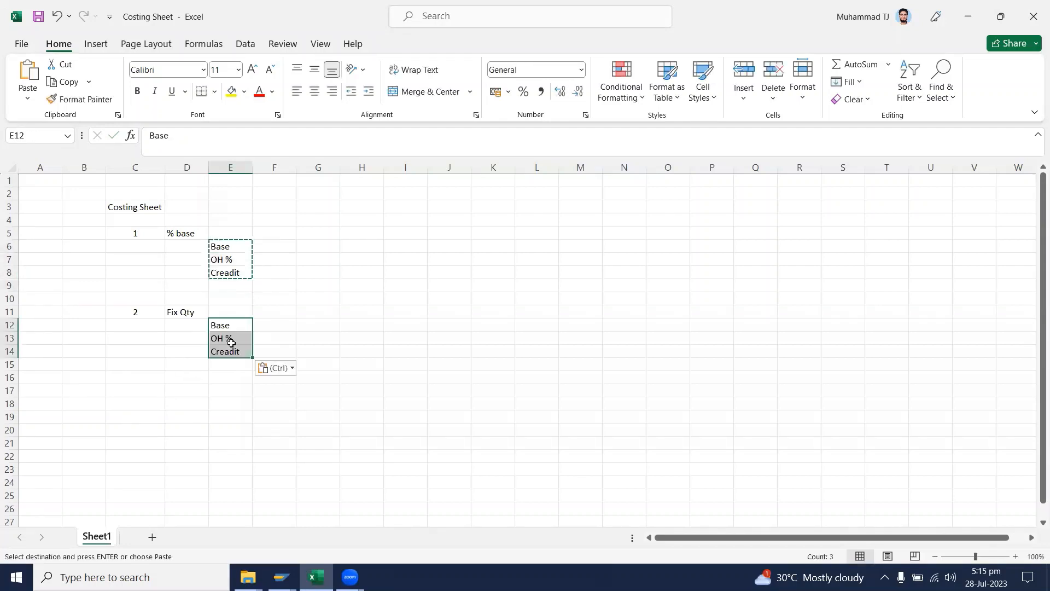
# Change the copied overhead label in E13 to OH Qty
pyautogui.doubleClick(236, 339)
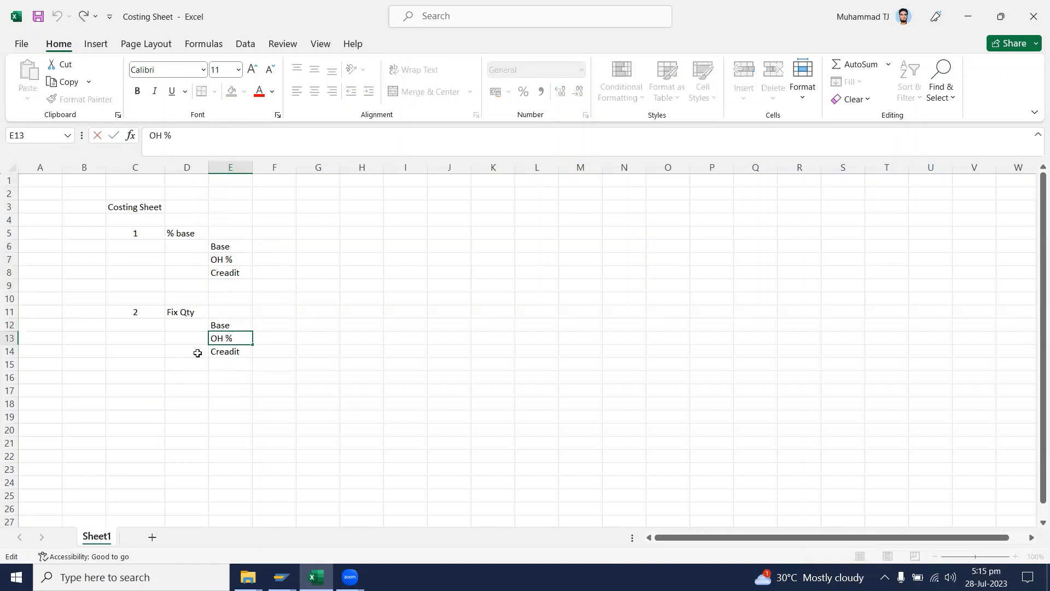
pyautogui.press('BackSpace')
pyautogui.write('Qty')
pyautogui.press('Return')
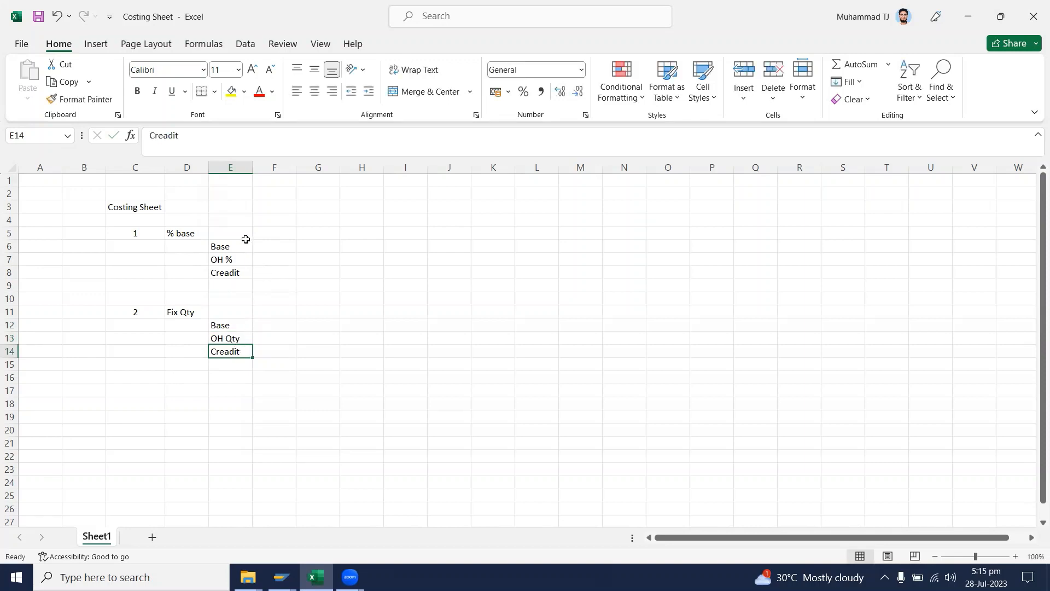
# Enter the heading Material - FG in cell O3 and autofit column O to it
pyautogui.click(264, 246)
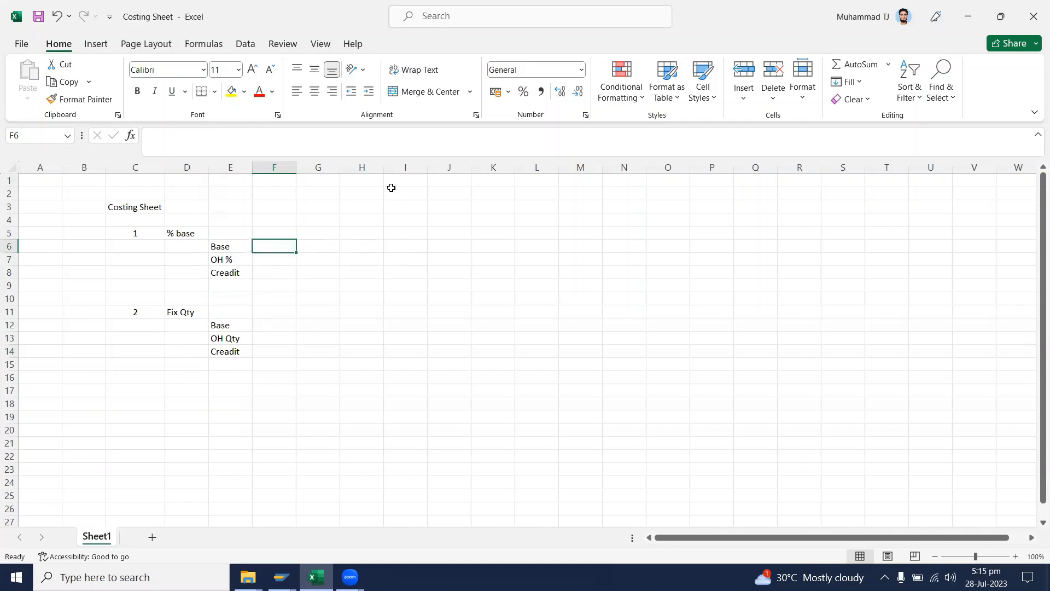
pyautogui.click(662, 210)
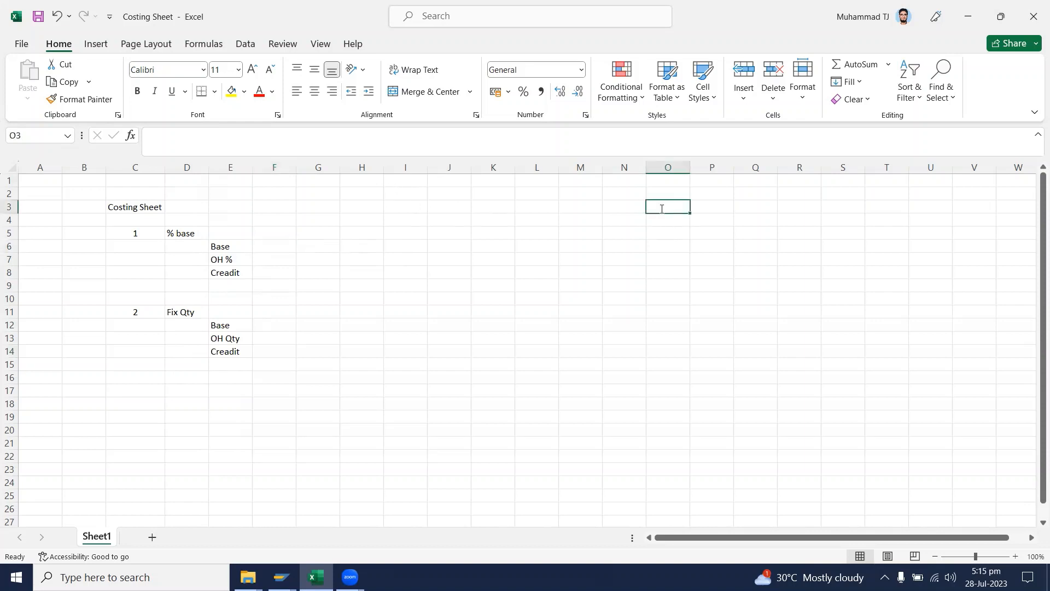
pyautogui.write('Ma')
pyautogui.write('terial')
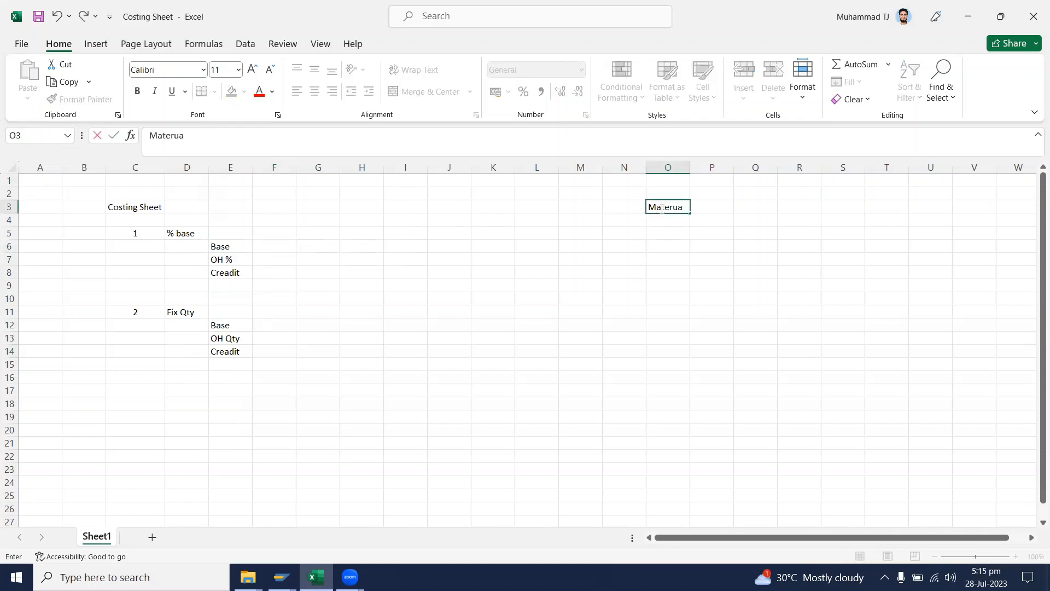
pyautogui.press('BackSpace')
pyautogui.press('BackSpace')
pyautogui.press('BackSpace')
pyautogui.write('il')
pyautogui.press('BackSpace')
pyautogui.press('BackSpace')
pyautogui.write('ial - FG')
pyautogui.press('Tab')
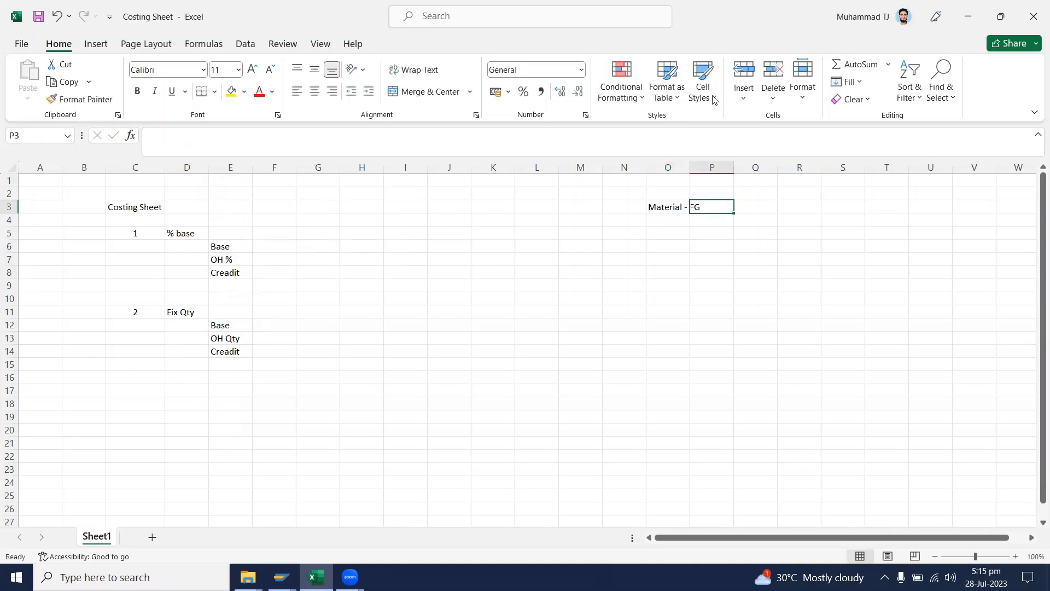
pyautogui.doubleClick(690, 167)
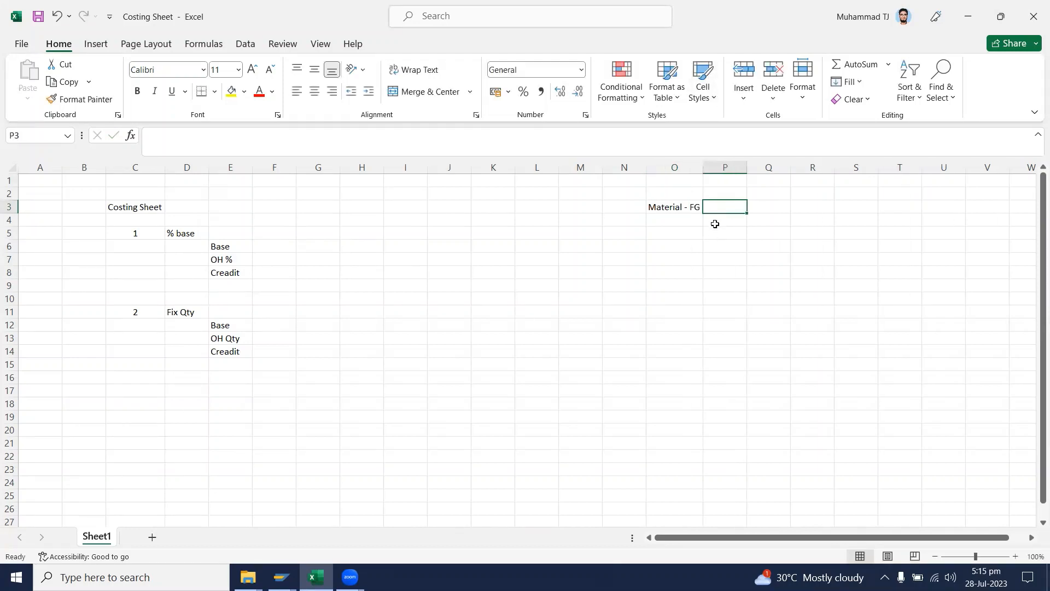
# Enter RM in O5 and Conver in O6 under the Material - FG heading
pyautogui.click(688, 230)
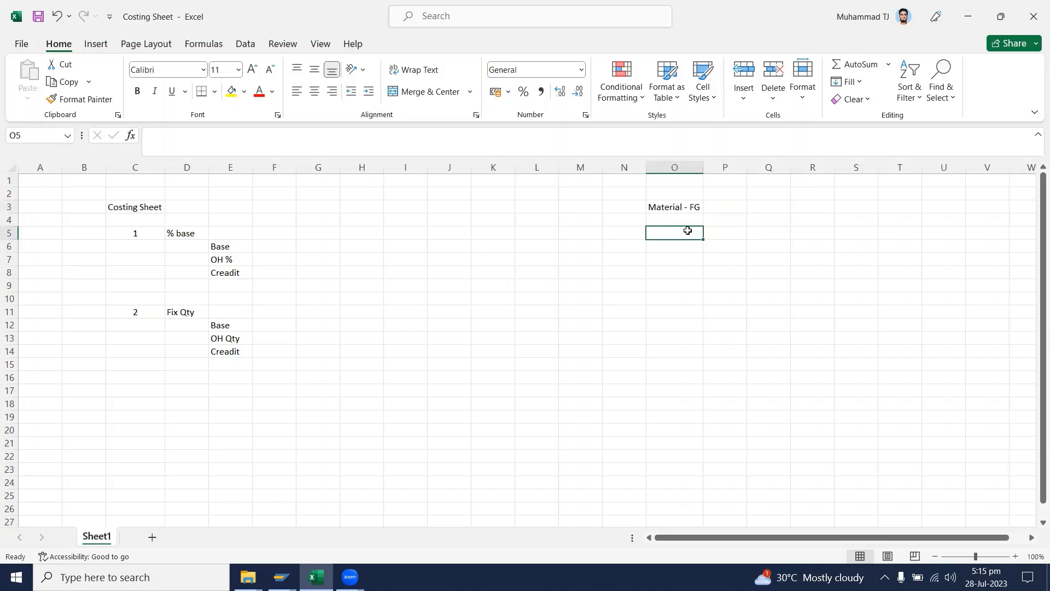
pyautogui.write('RM')
pyautogui.press('Return')
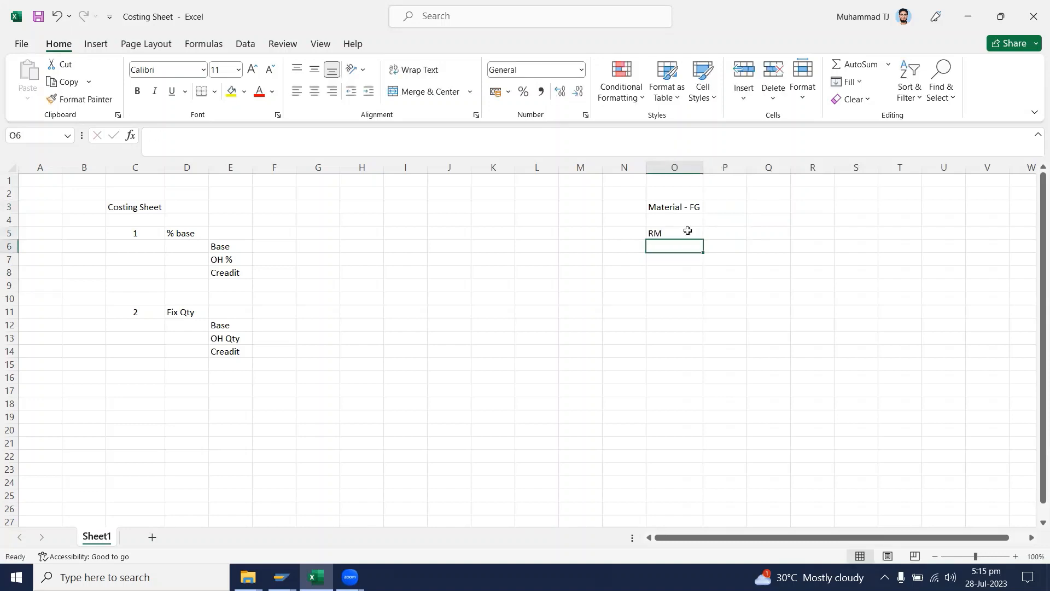
pyautogui.write('C')
pyautogui.press('BackSpace')
pyautogui.write('Conver')
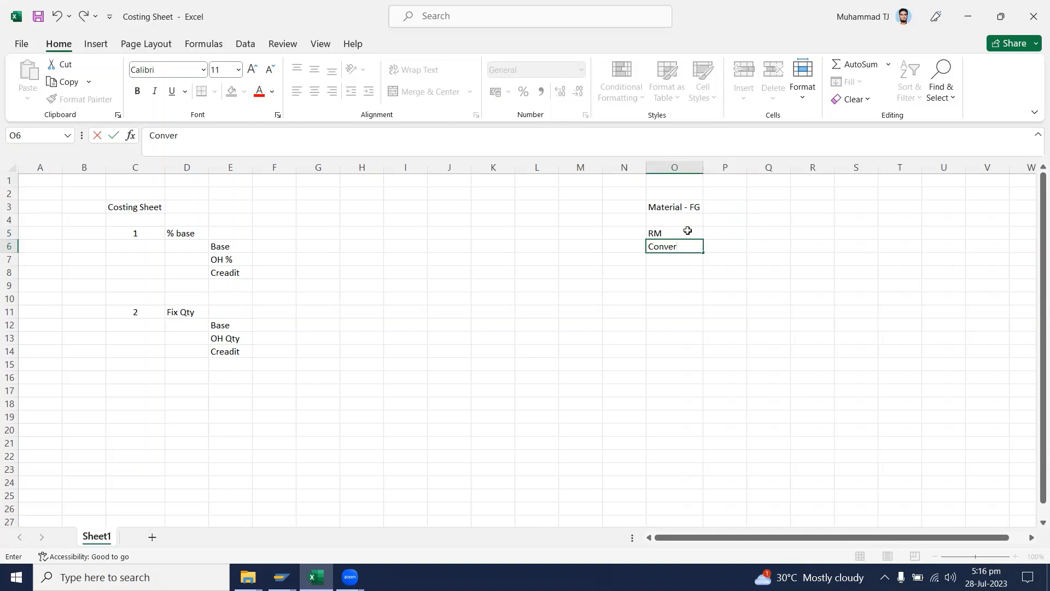
pyautogui.press('Return')
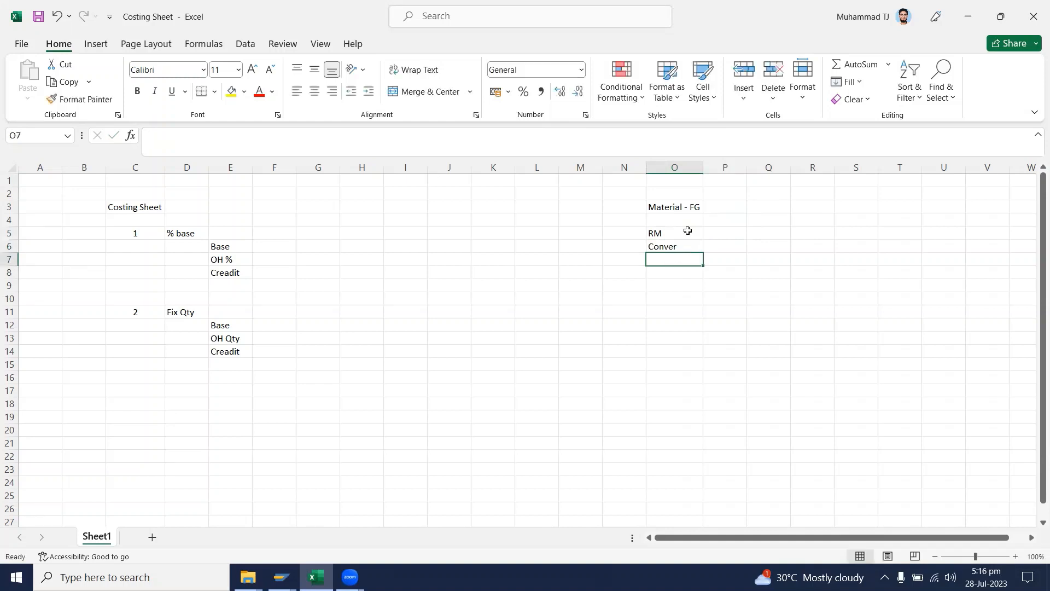
# Enter Lbr in P7 and OH in P8 as the sub-items of Conver
pyautogui.press('Up')
pyautogui.press('Down')
pyautogui.press('Right')
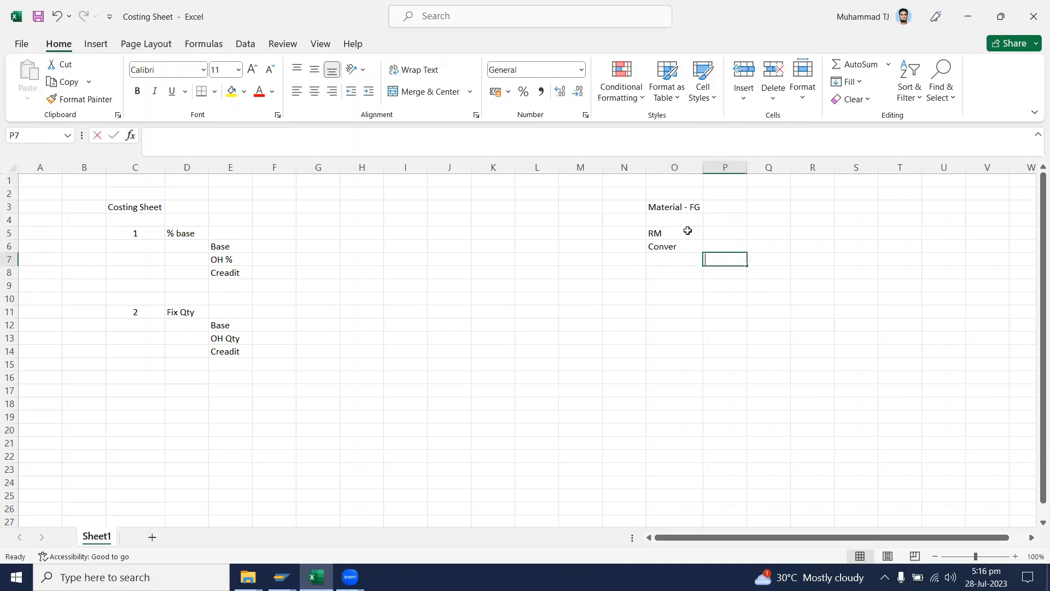
pyautogui.write('Lbr')
pyautogui.press('Return')
pyautogui.write('Og')
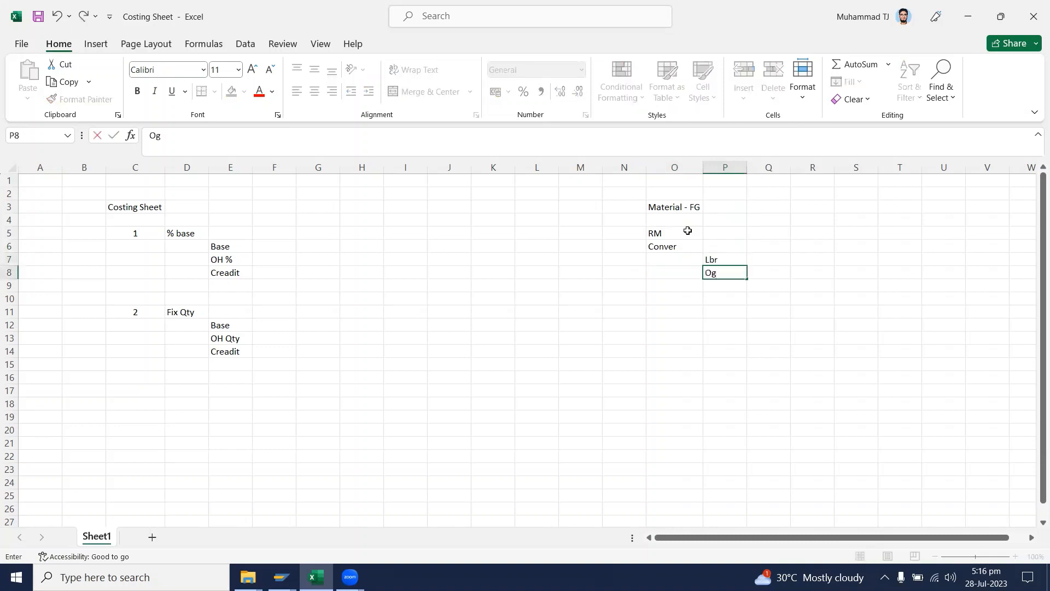
pyautogui.press('BackSpace')
pyautogui.write('H')
pyautogui.press('Return')
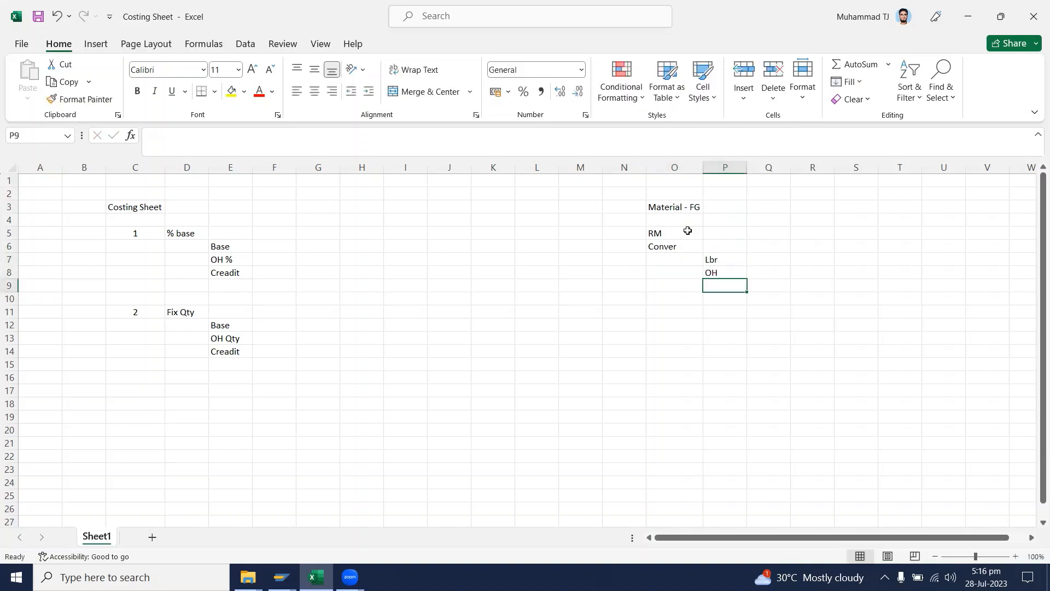
pyautogui.click(723, 230)
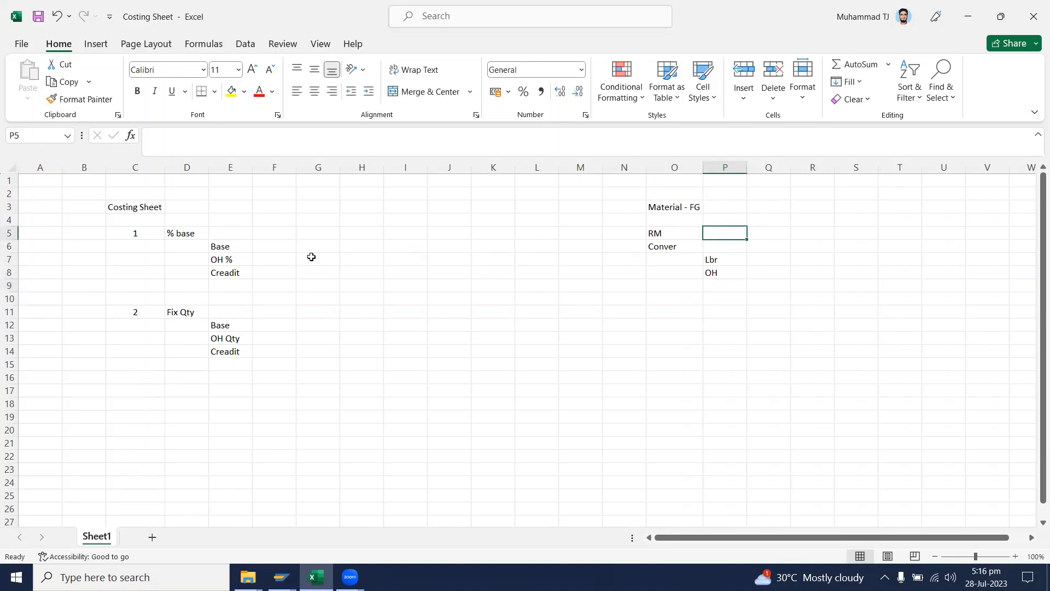
pyautogui.moveTo(716, 273); pyautogui.dragTo(733, 317)
pyautogui.moveTo(129, 203); pyautogui.dragTo(258, 372)
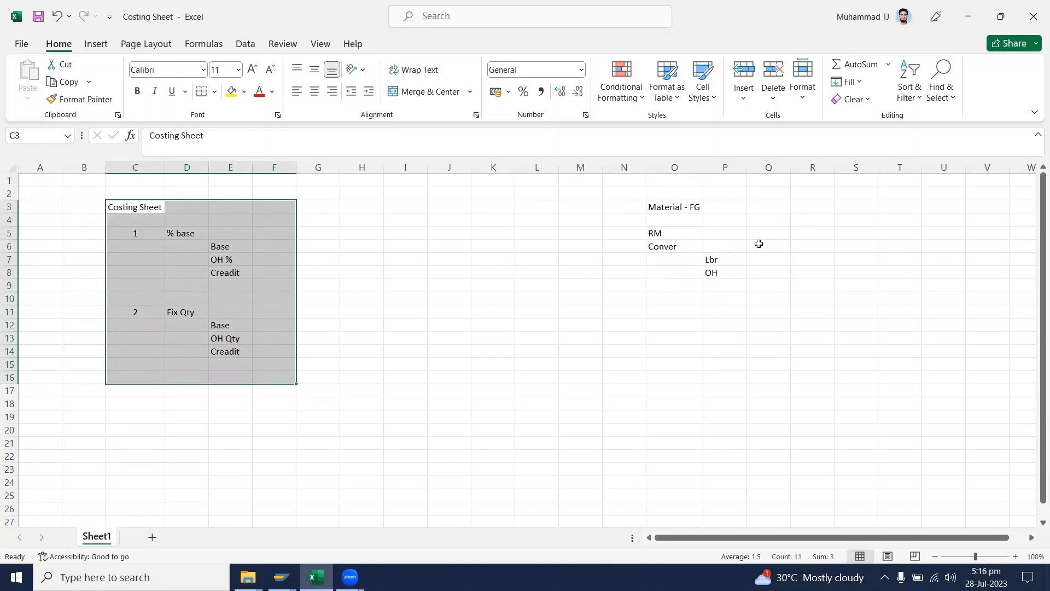
# Enter the cost amounts in column Q: 10 for RM in Q5, 2 for Lbr in Q7 and 3 for OH in Q8
pyautogui.click(763, 233)
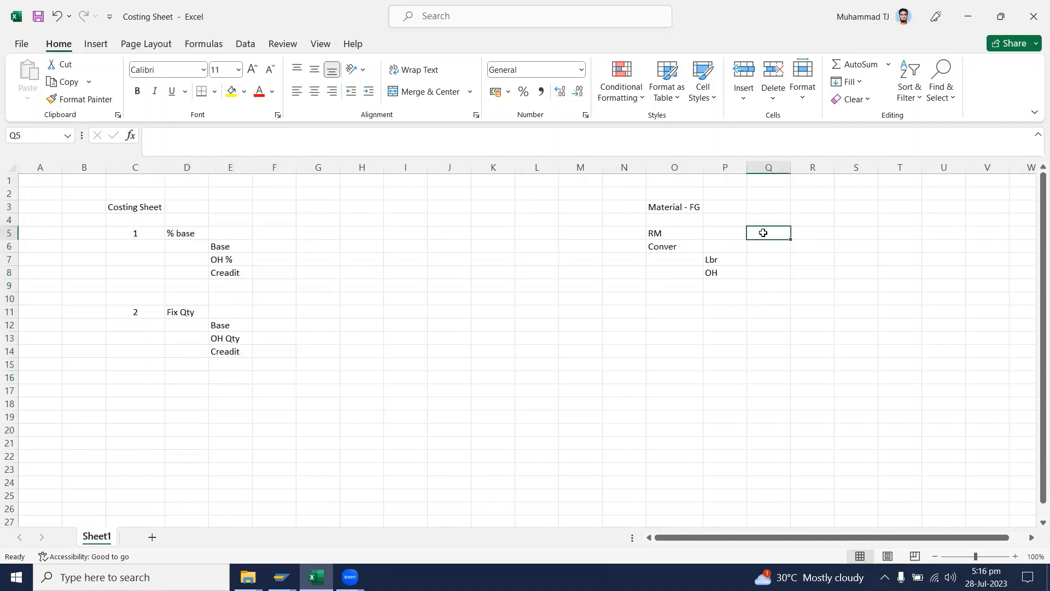
pyautogui.write('10')
pyautogui.press('Return')
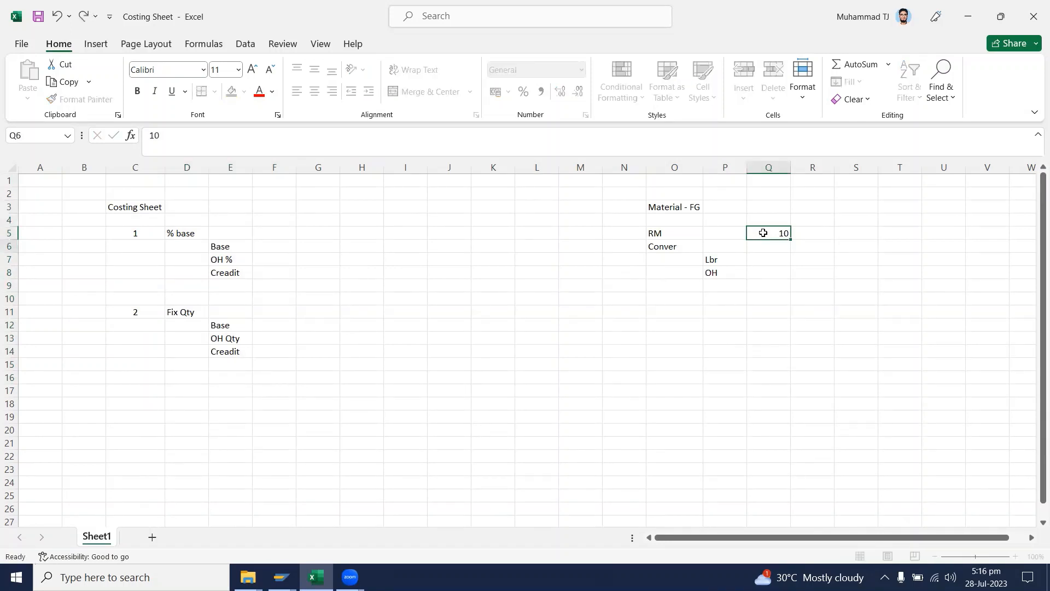
pyautogui.press('Down')
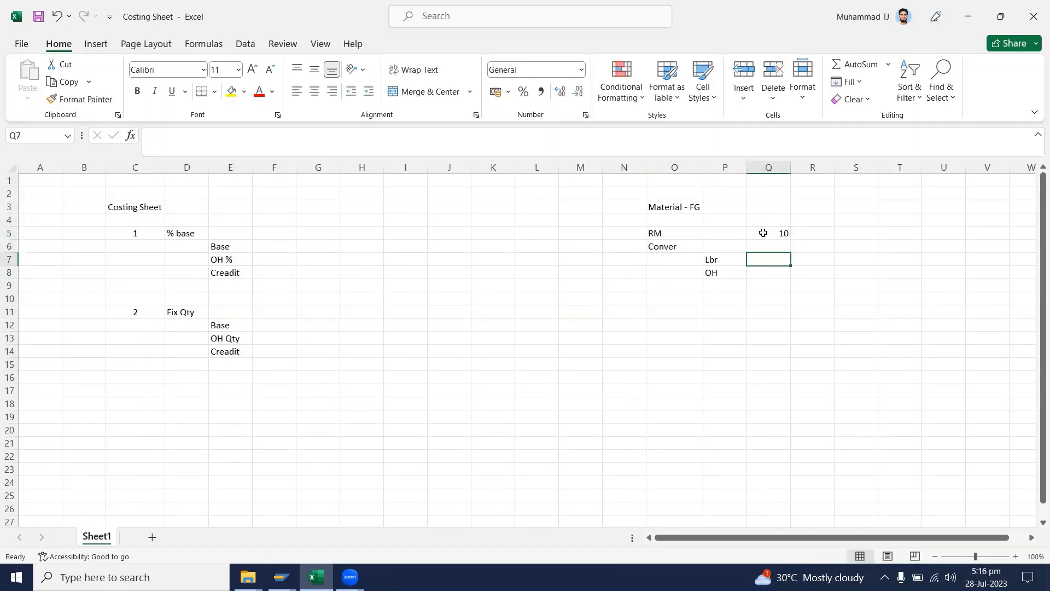
pyautogui.write('2')
pyautogui.press('Return')
pyautogui.write('3')
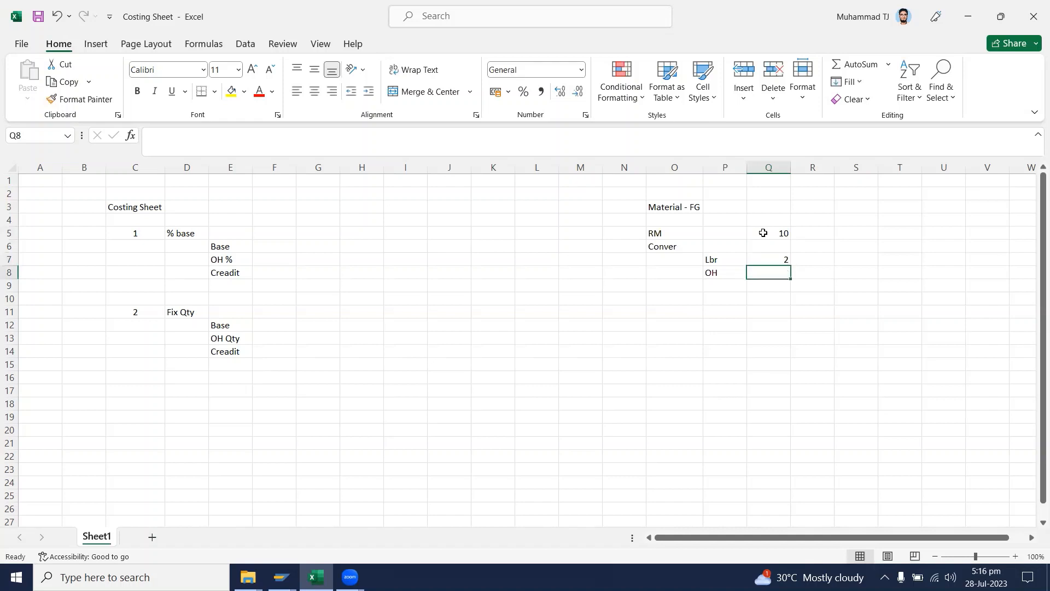
pyautogui.press('Return')
pyautogui.click(764, 323)
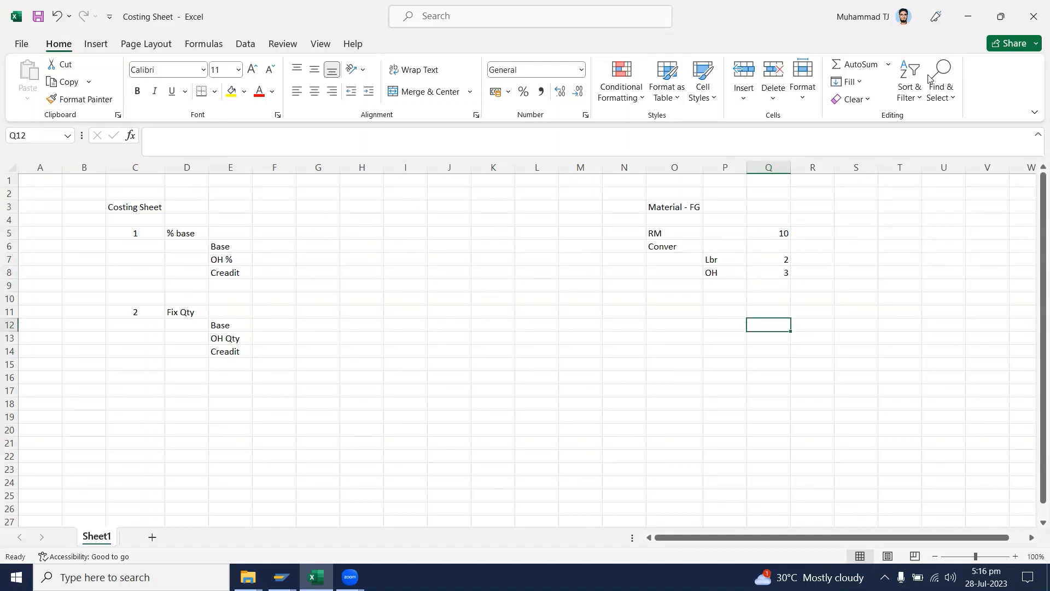
pyautogui.hotkey('alt', 'Tab')
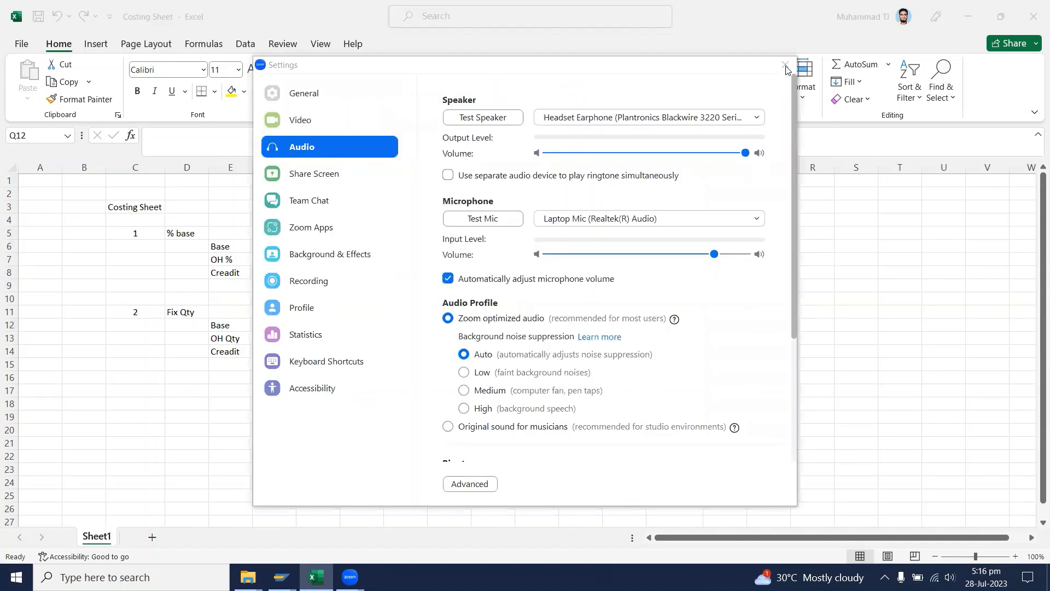
pyautogui.click(786, 69)
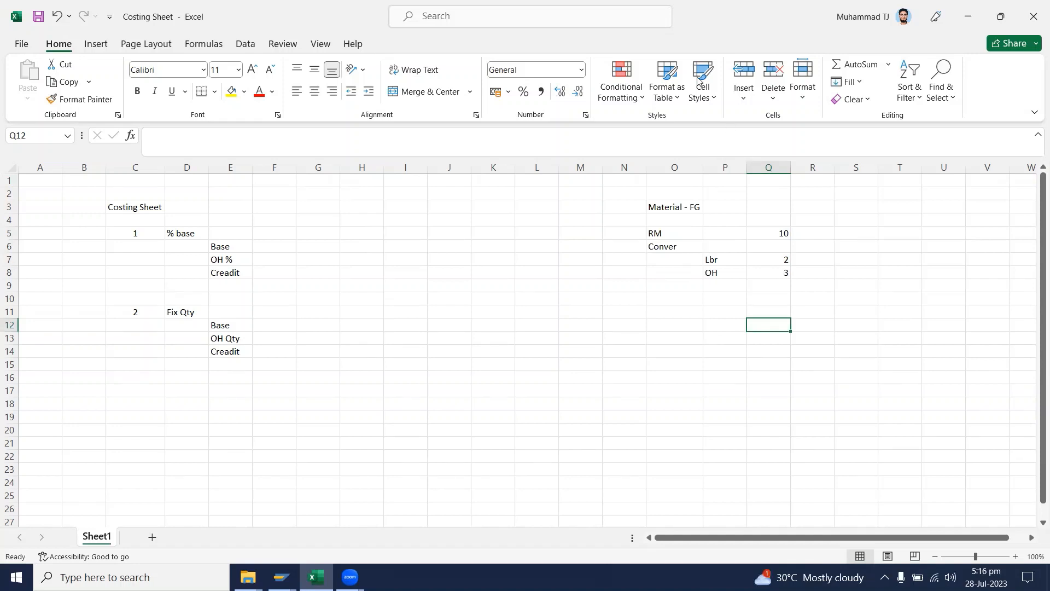
pyautogui.click(566, 216)
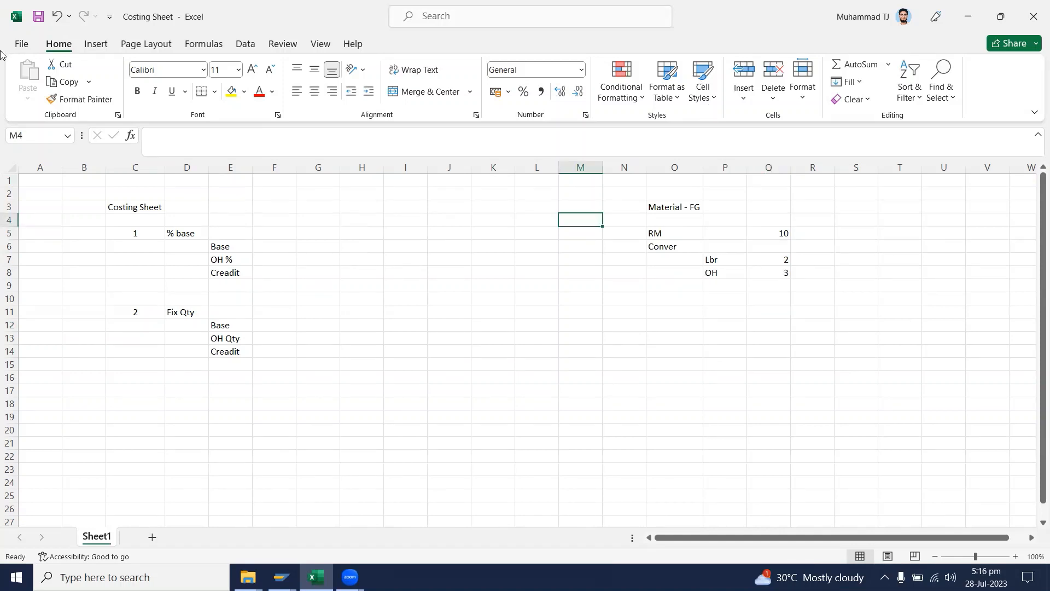
pyautogui.click(842, 269)
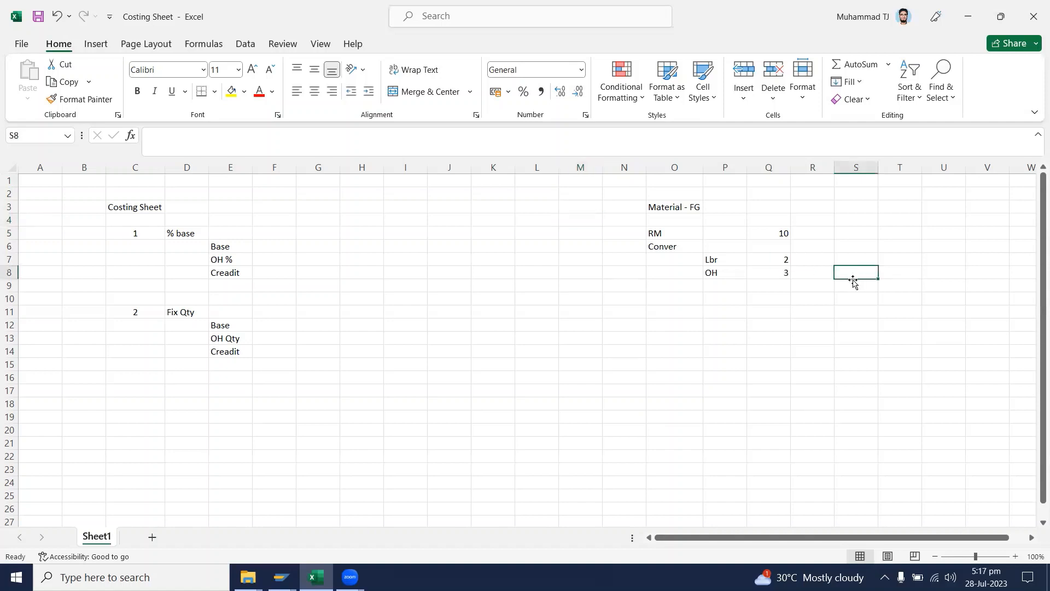
pyautogui.click(808, 273)
# Total the material costs in Q10 with an AutoSum over Q5:Q9
pyautogui.click(777, 301)
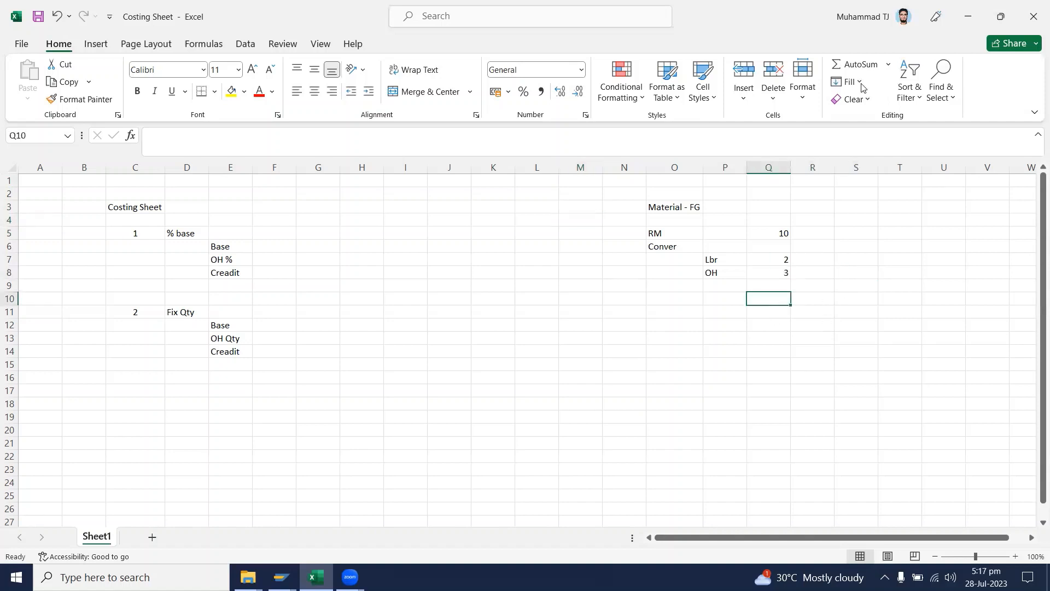
pyautogui.click(861, 72)
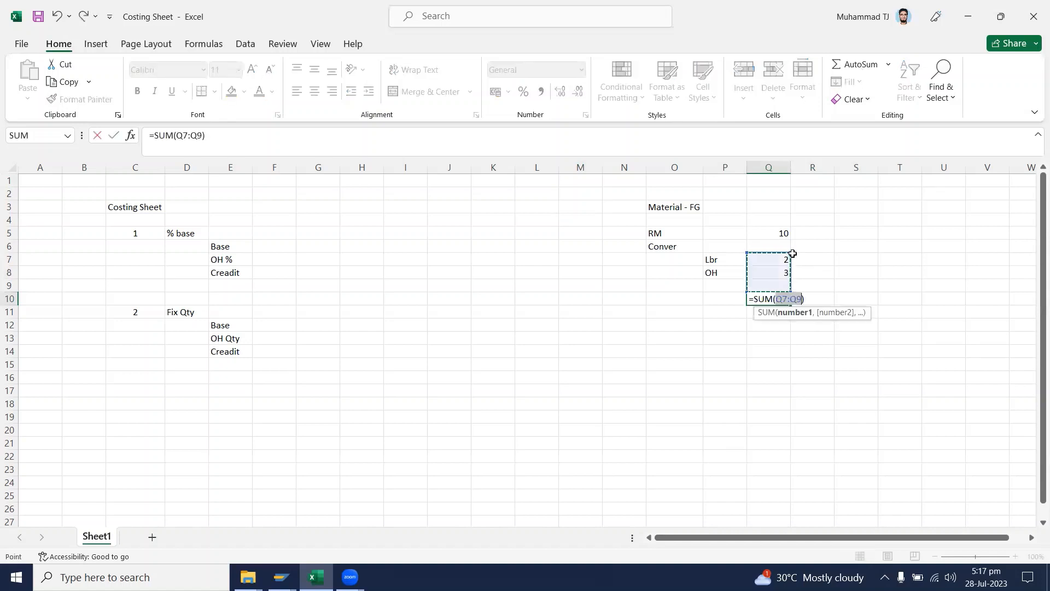
pyautogui.moveTo(792, 252); pyautogui.dragTo(791, 221)
pyautogui.press('Return')
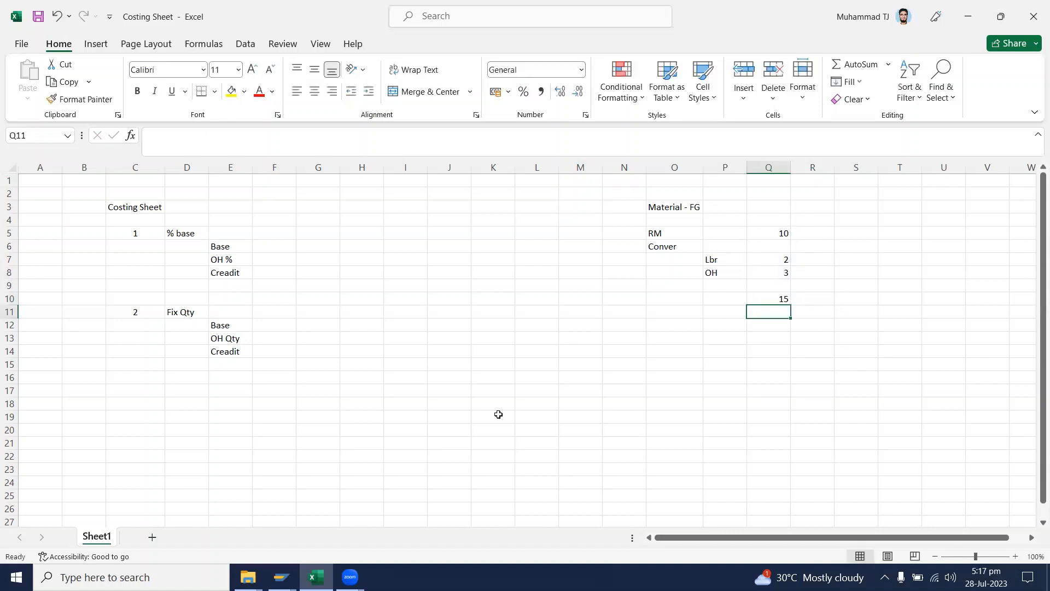
pyautogui.click(622, 385)
pyautogui.scroll(-3, 763, 314)
pyautogui.scroll(3, 762, 314)
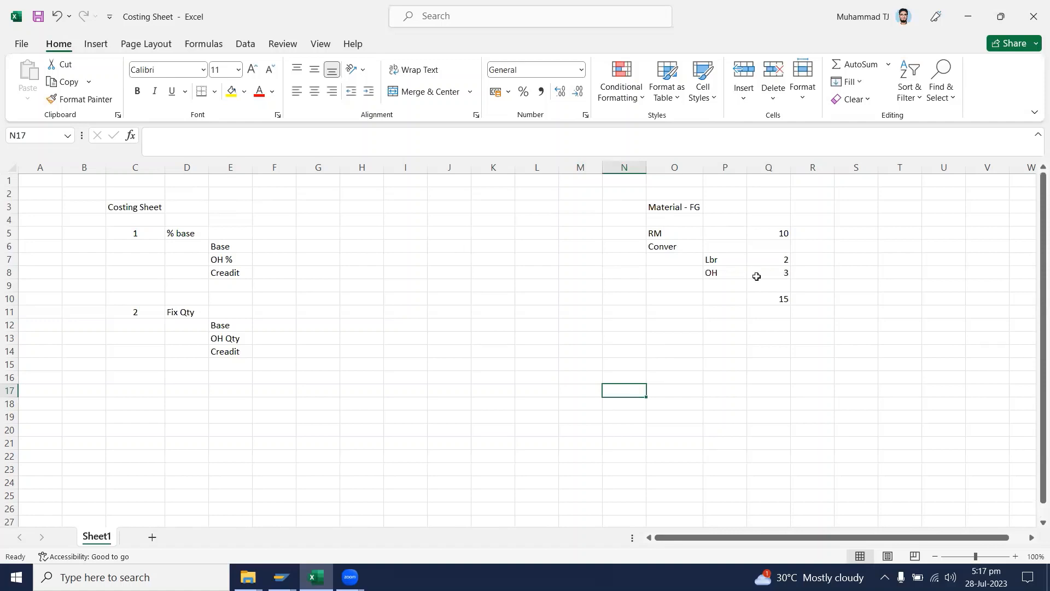
pyautogui.click(780, 296)
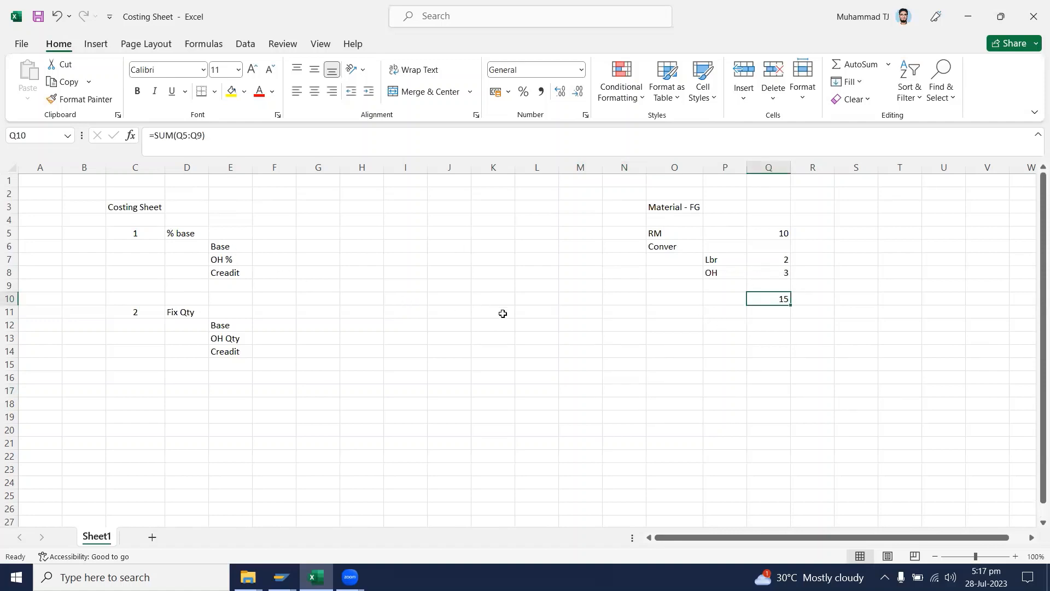
pyautogui.click(662, 207)
pyautogui.click(717, 312)
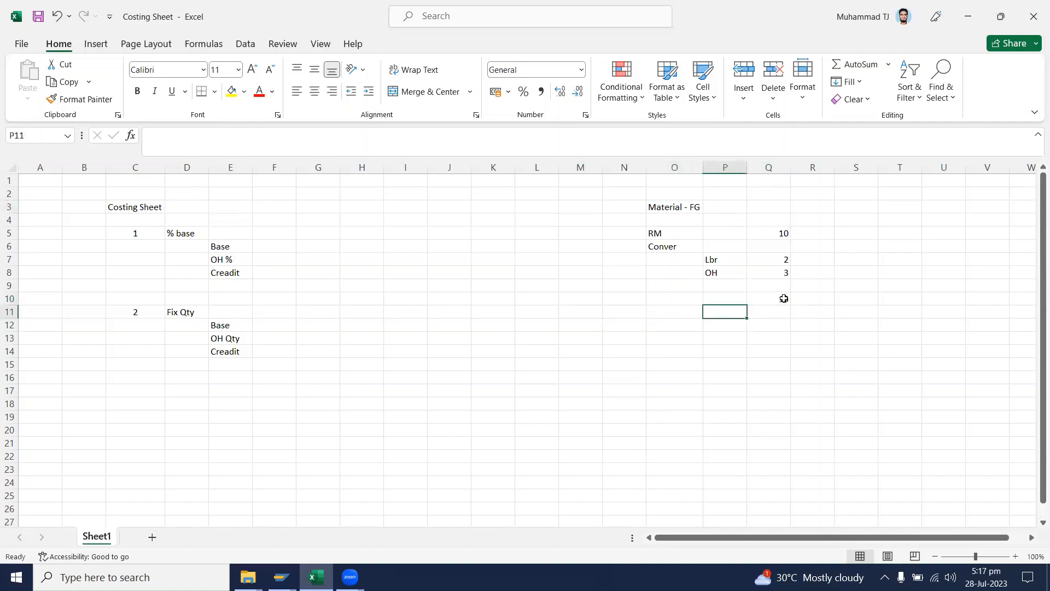
pyautogui.click(784, 299)
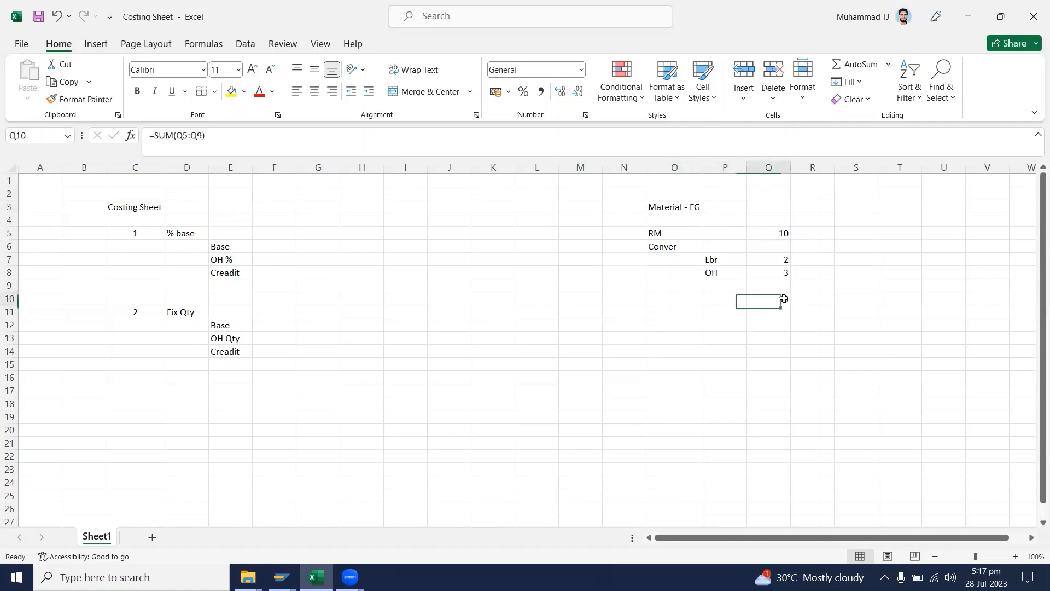
# Enter the label CS in P11 and calculate its amount in Q11 with the formula +Q10*.1
pyautogui.click(723, 312)
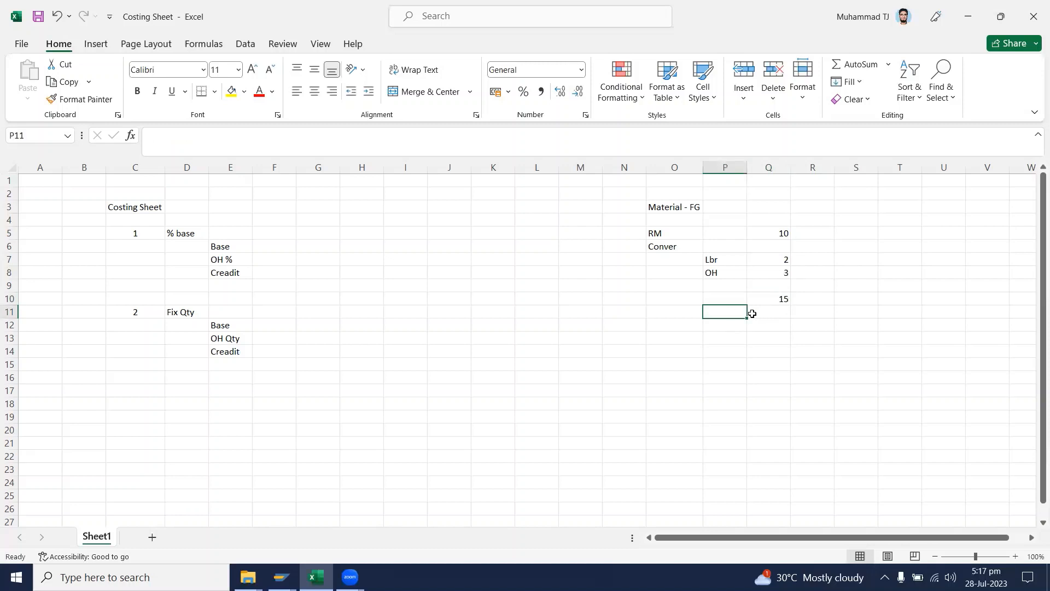
pyautogui.write('CS')
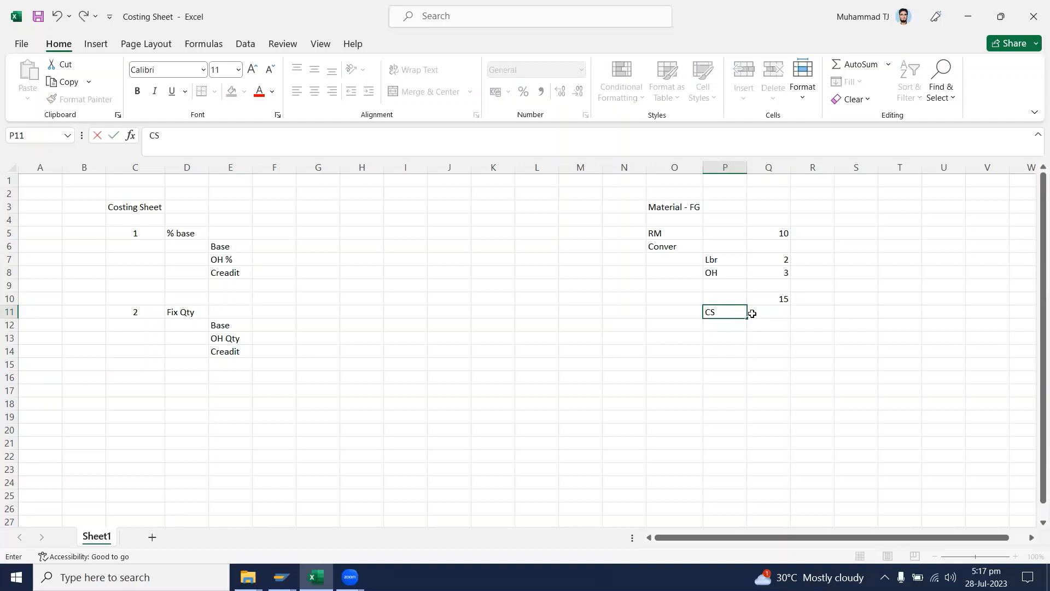
pyautogui.doubleClick(752, 314)
pyautogui.write('+Q10*')
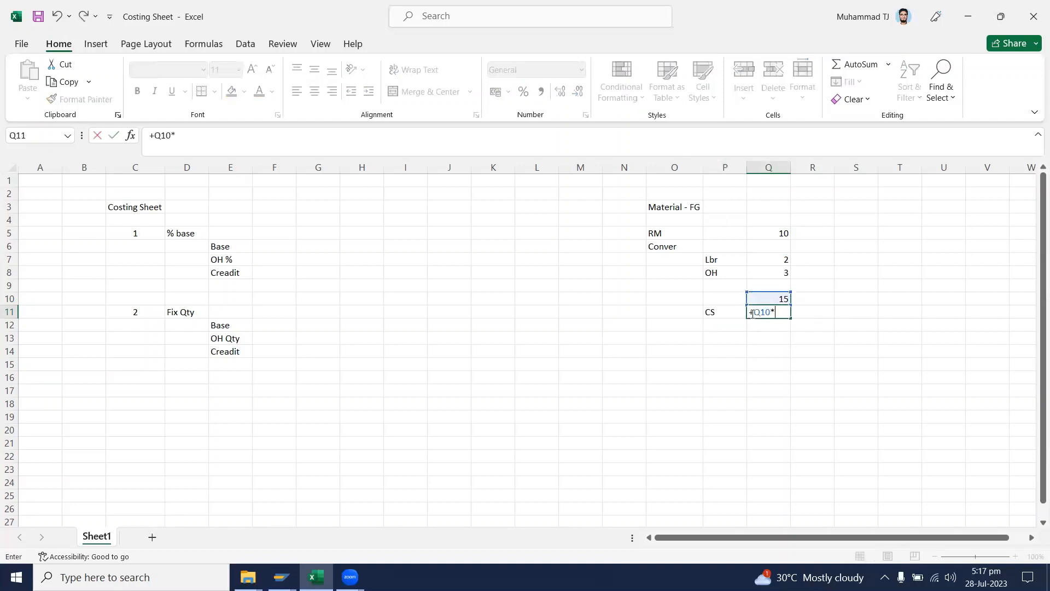
pyautogui.write('.1')
pyautogui.press('Return')
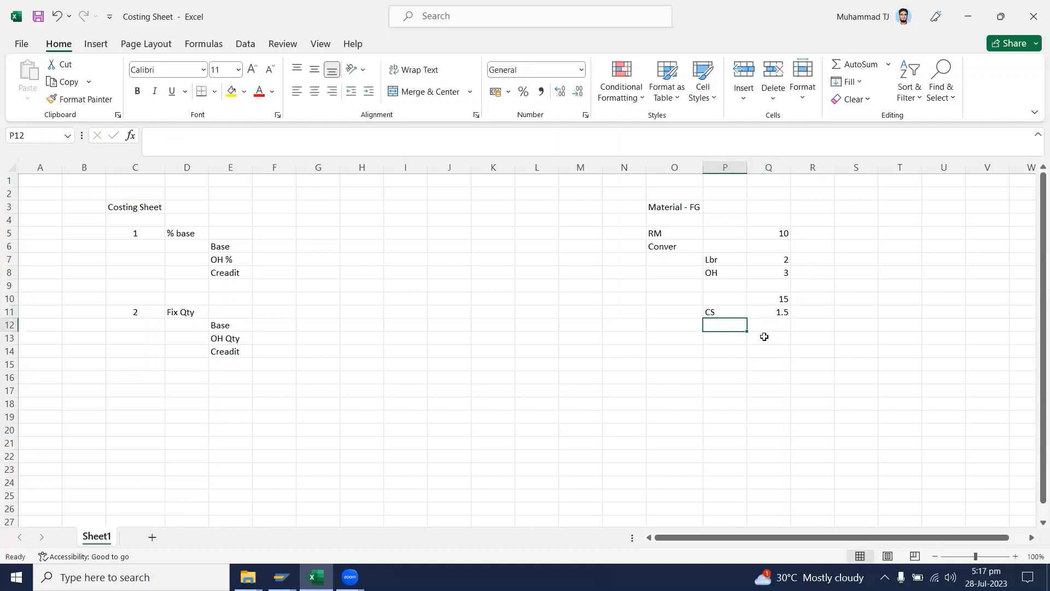
# Add a grand total in Q13 with an AutoSum over Q10:Q12
pyautogui.click(763, 337)
pyautogui.click(852, 64)
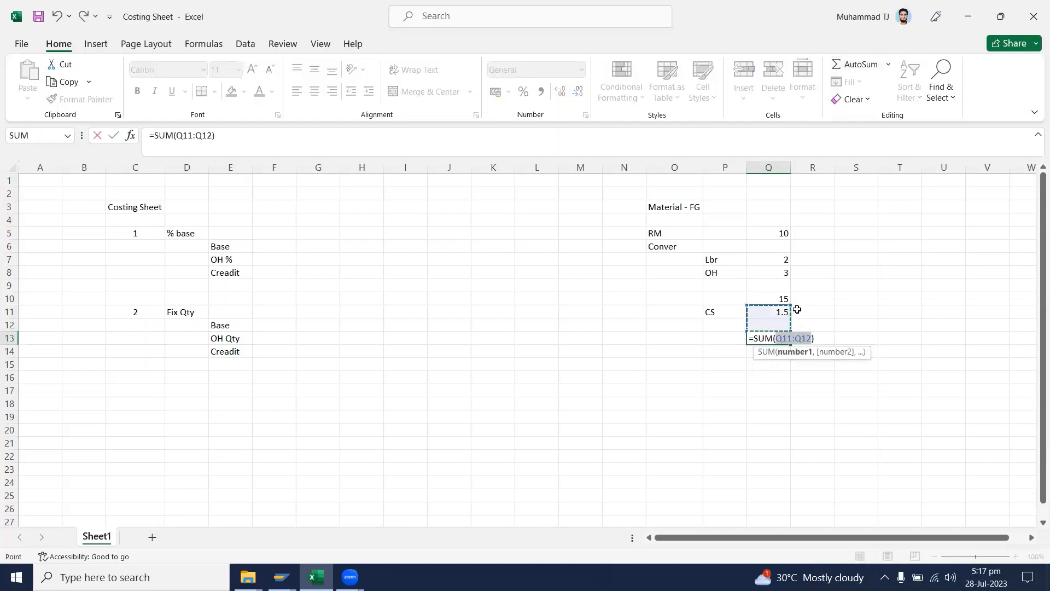
pyautogui.moveTo(786, 305); pyautogui.dragTo(783, 297)
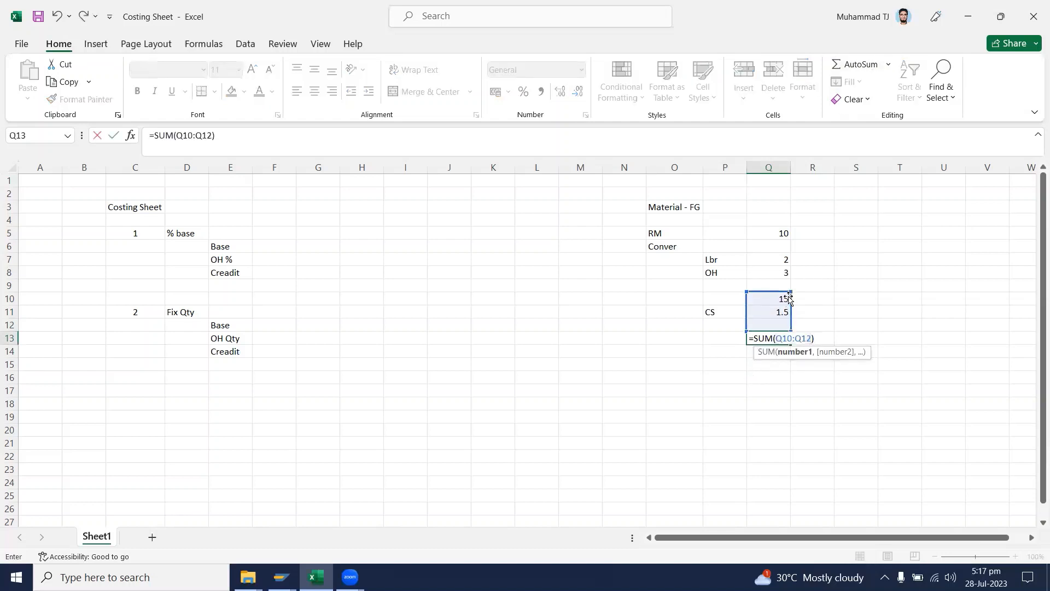
pyautogui.press('Return')
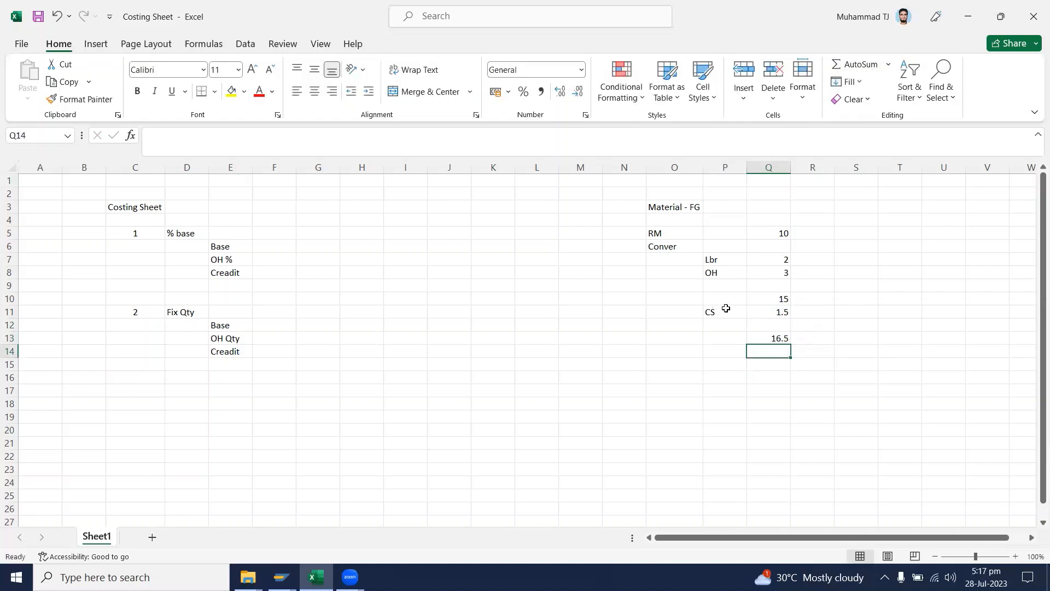
# Change the CS label in P11 to CS-1
pyautogui.click(727, 308)
pyautogui.doubleClick(727, 308)
pyautogui.write('-1')
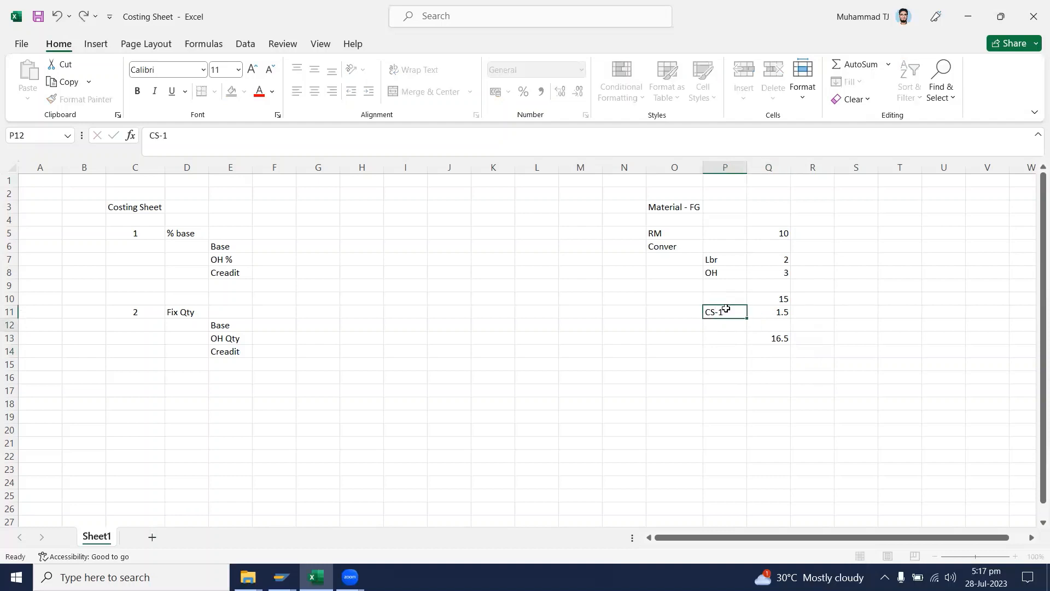
pyautogui.press('Return')
# Fill the CS-1 label down to P12, change the copy to CS-2, and enter 1.3 as its amount in Q12
pyautogui.hotkey('ctrl', 'd')
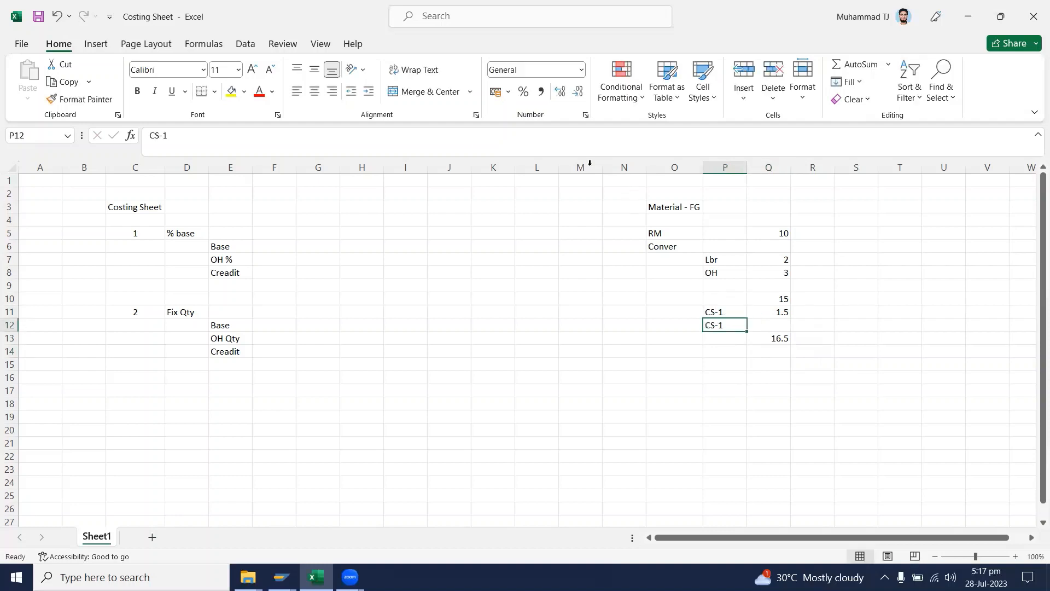
pyautogui.press('BackSpace')
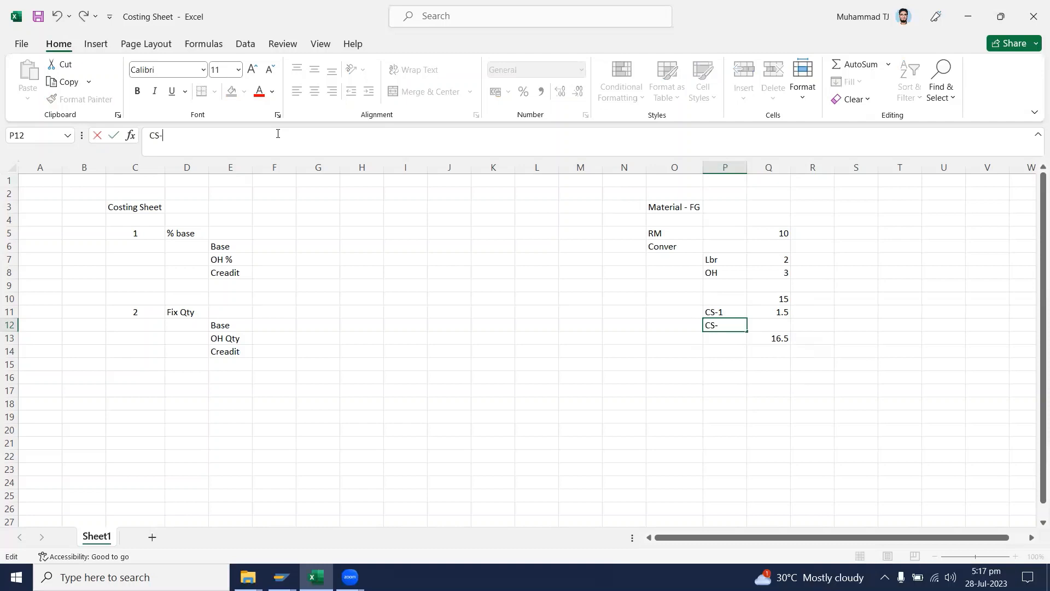
pyautogui.write('2')
pyautogui.press('Tab')
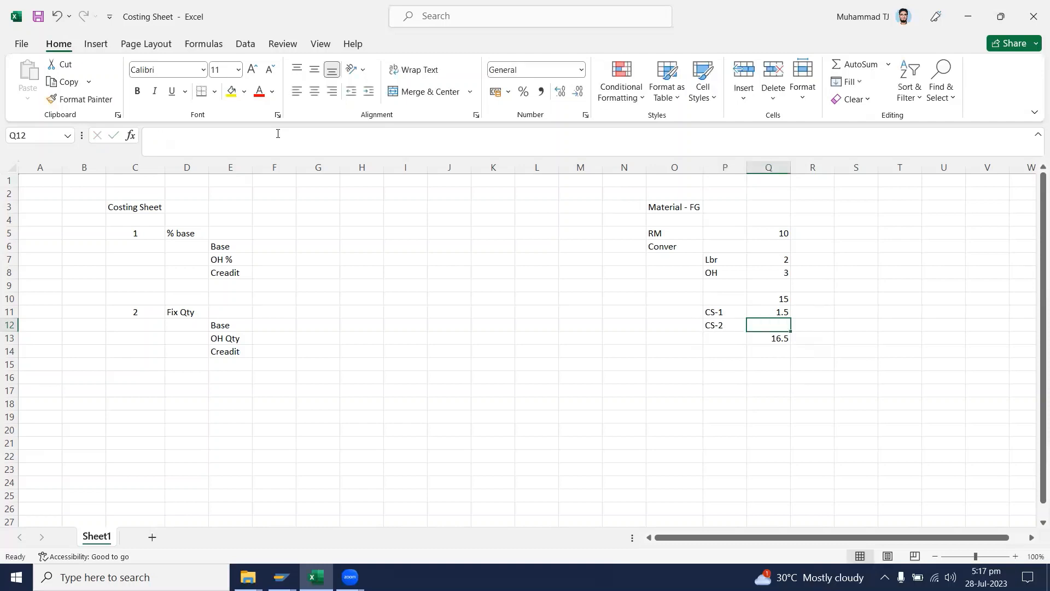
pyautogui.write('1.3')
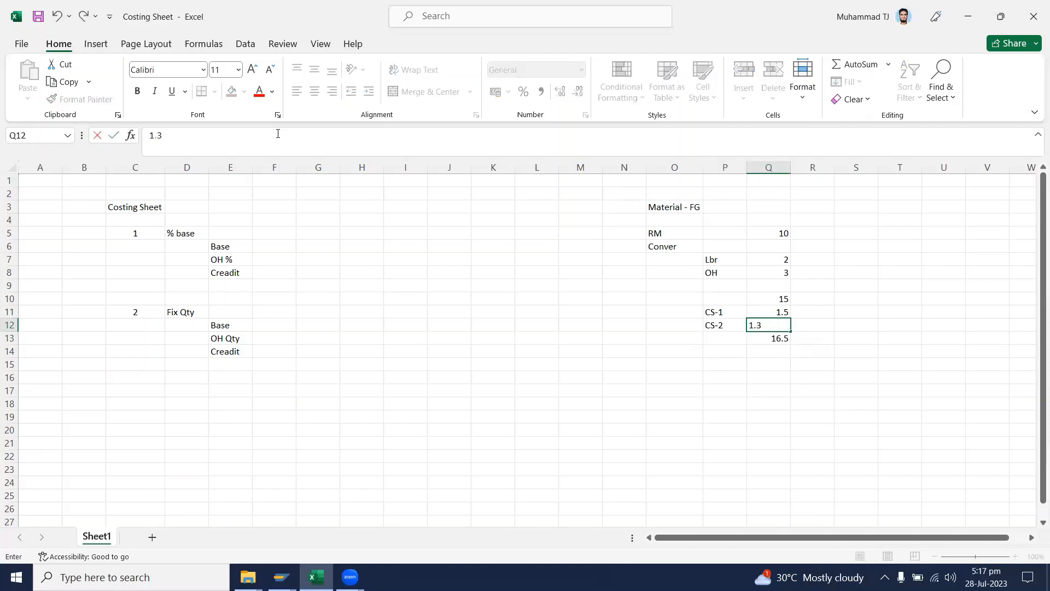
pyautogui.press('Return')
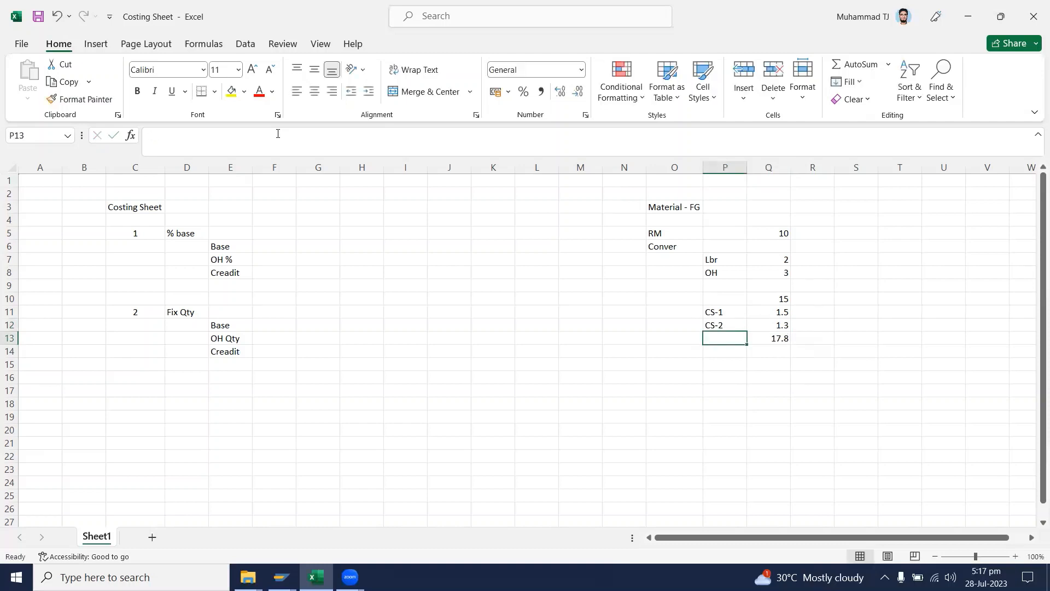
pyautogui.doubleClick(777, 310)
pyautogui.press('Escape')
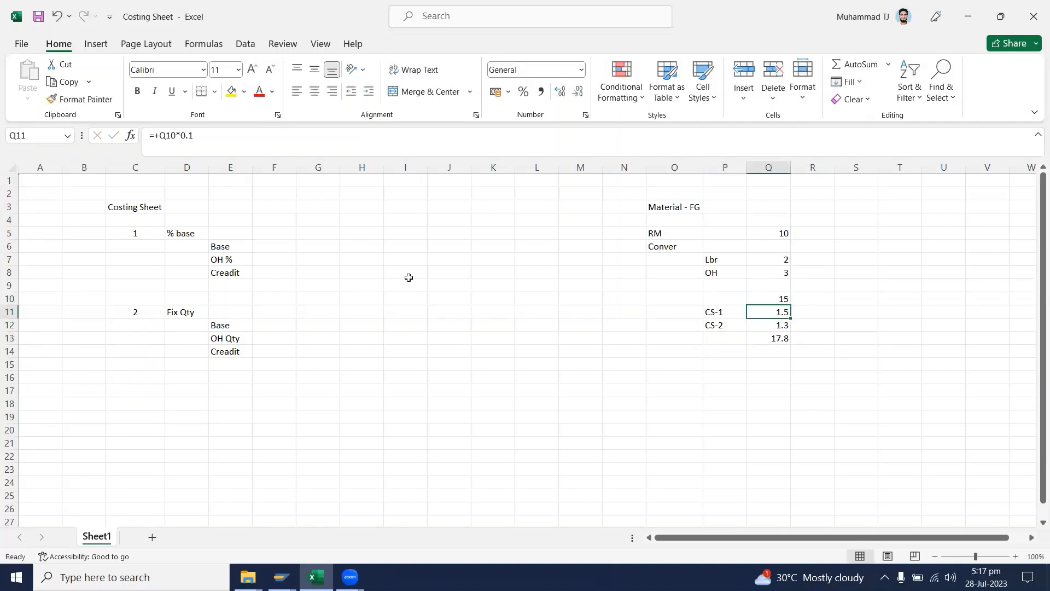
pyautogui.moveTo(122, 219); pyautogui.dragTo(259, 358)
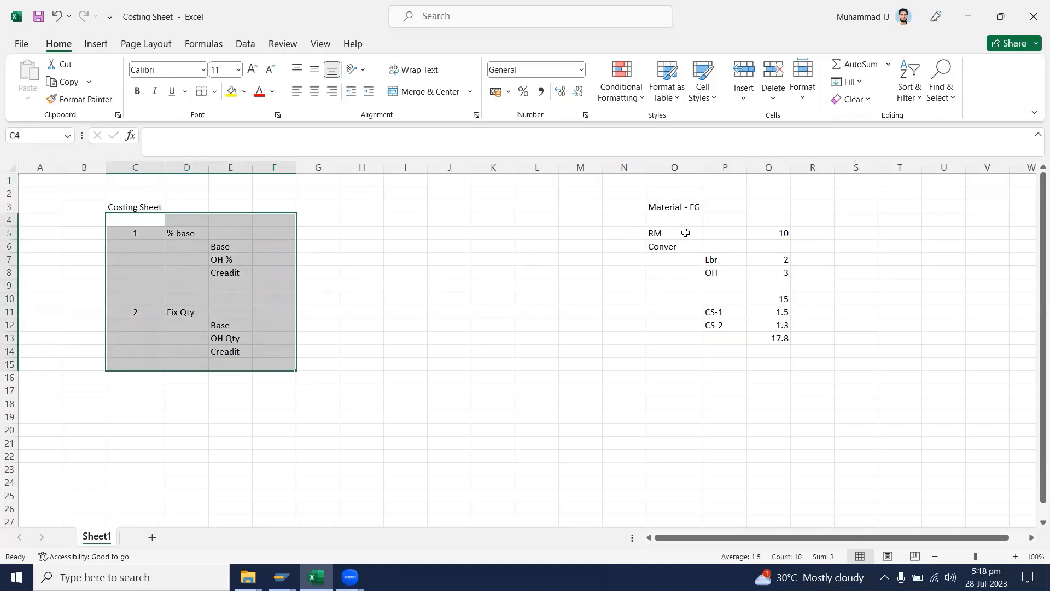
pyautogui.moveTo(670, 207); pyautogui.dragTo(787, 299)
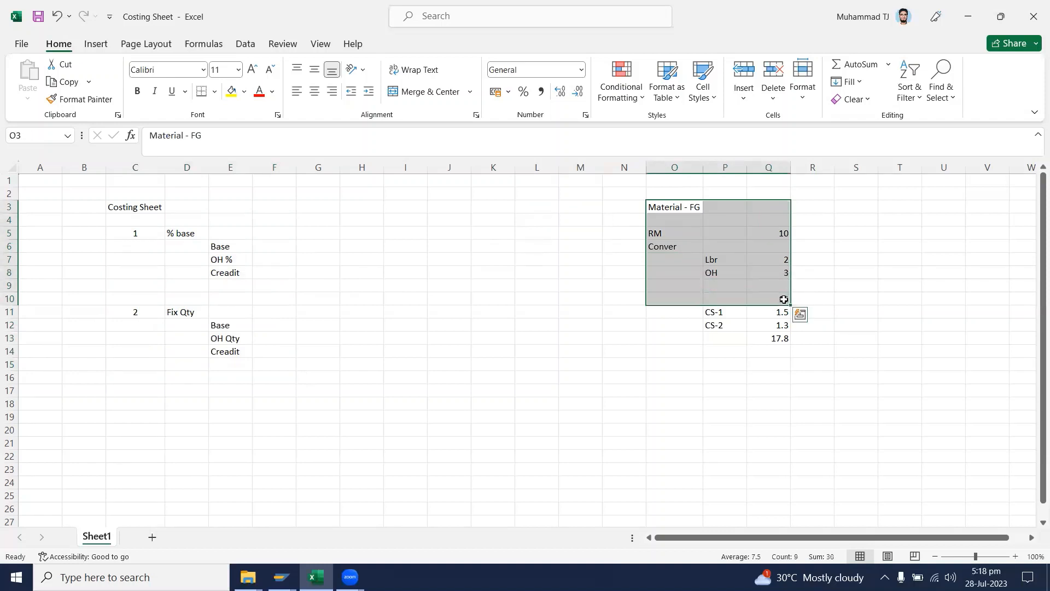
pyautogui.doubleClick(782, 299)
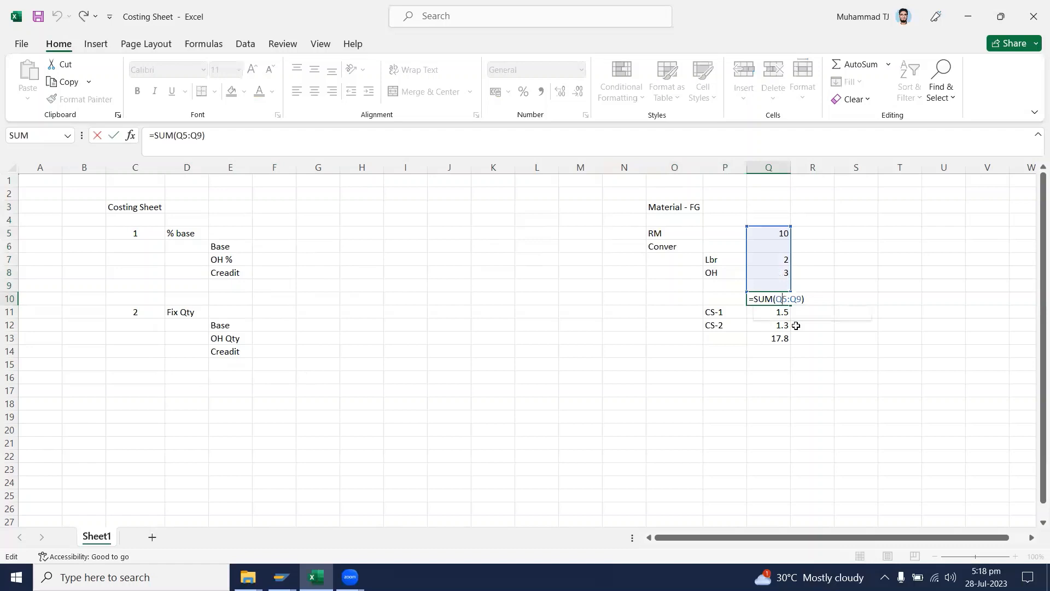
pyautogui.press('Escape')
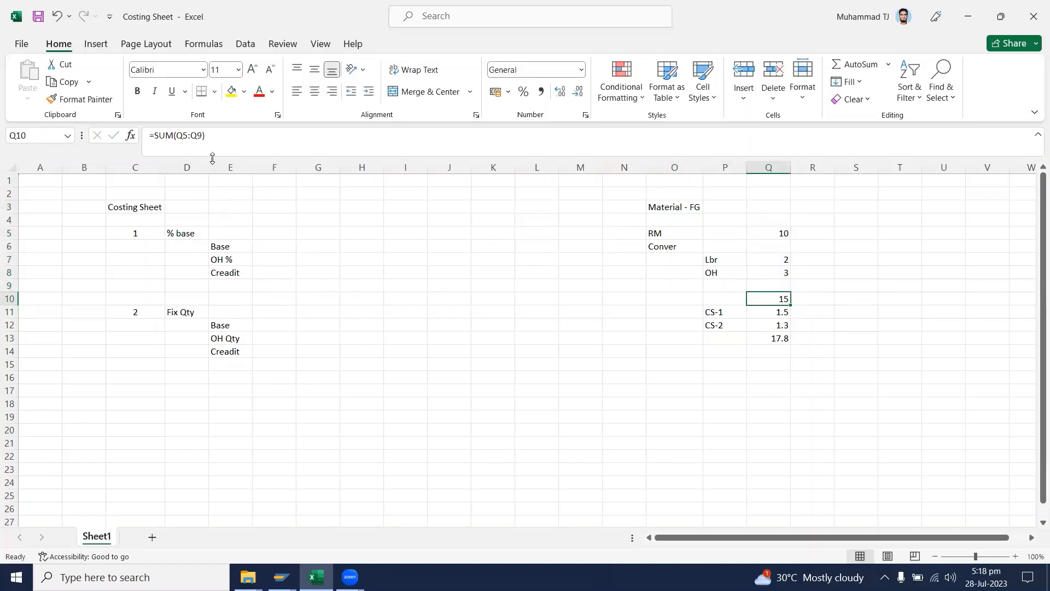
# Base the CS-1 amount in Q11 on the RM cost instead of the subtotal, using the formula =Q5*0.1
pyautogui.click(783, 315)
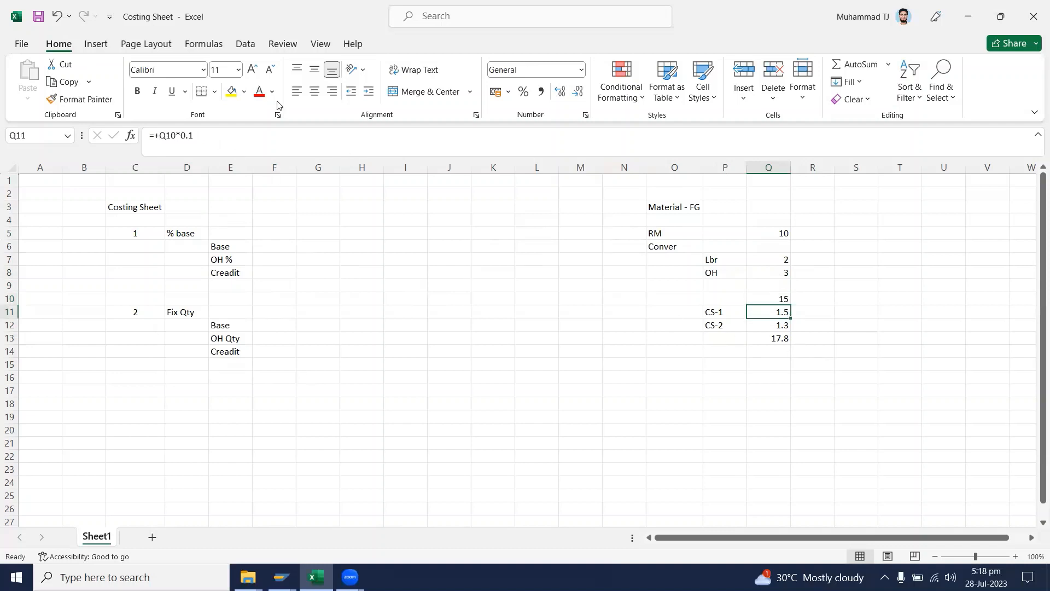
pyautogui.doubleClick(168, 135)
pyautogui.press('BackSpace')
pyautogui.press('BackSpace')
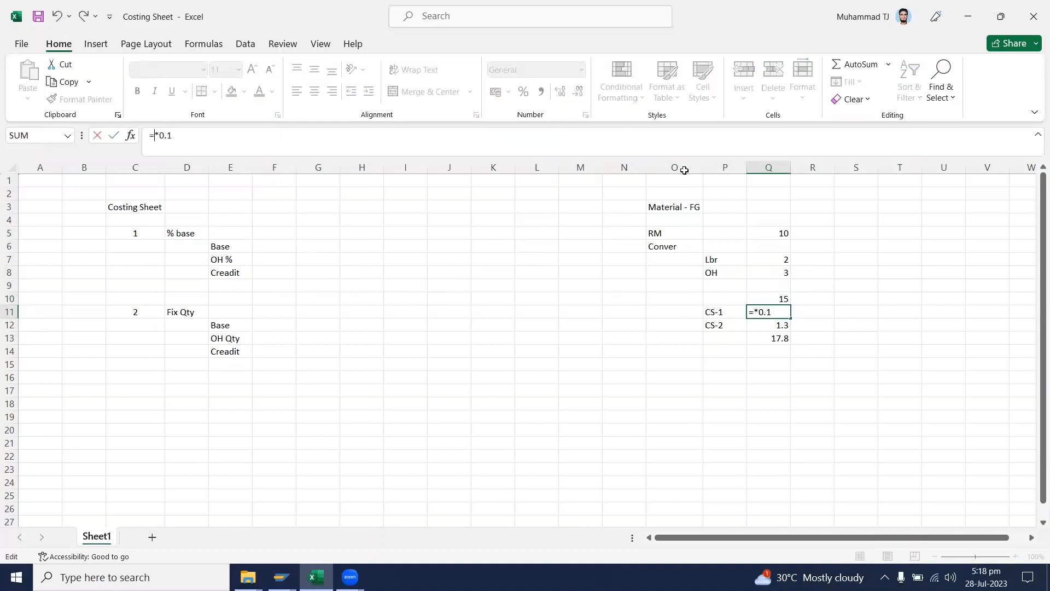
pyautogui.click(778, 230)
pyautogui.press('Return')
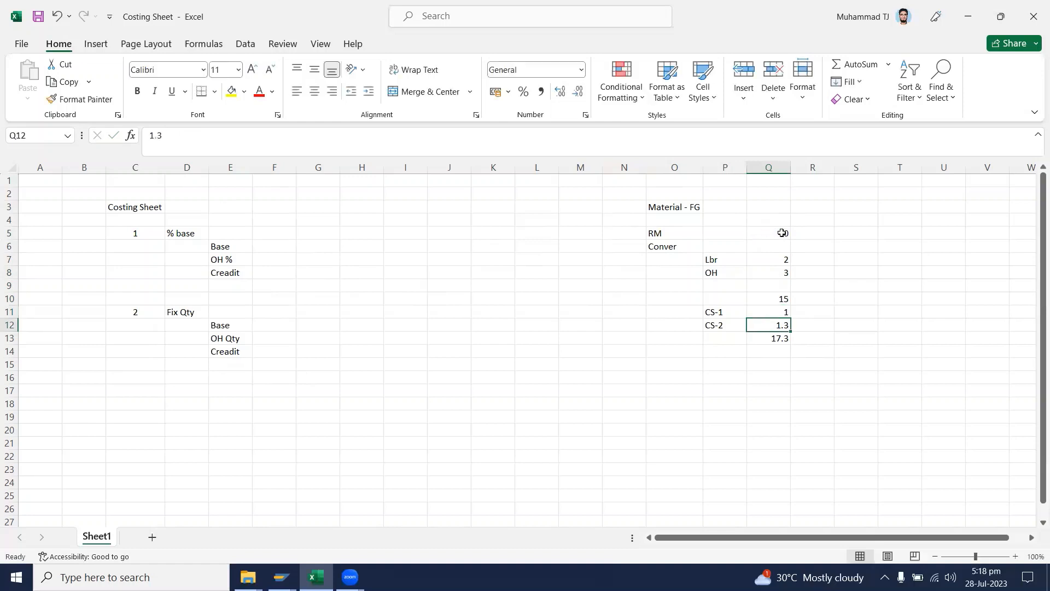
pyautogui.press('Up')
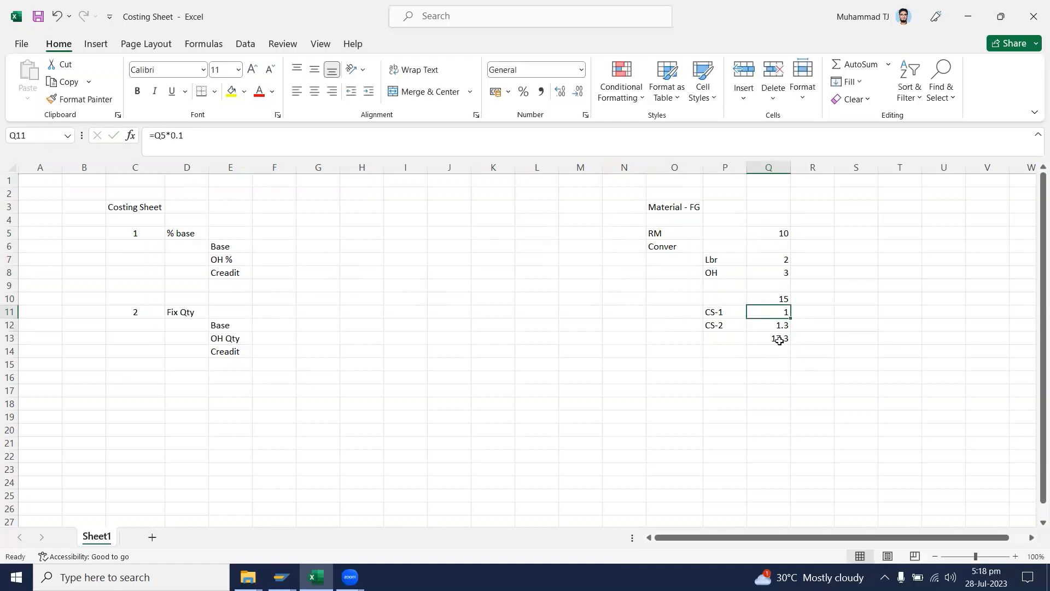
pyautogui.click(747, 330)
pyautogui.click(772, 328)
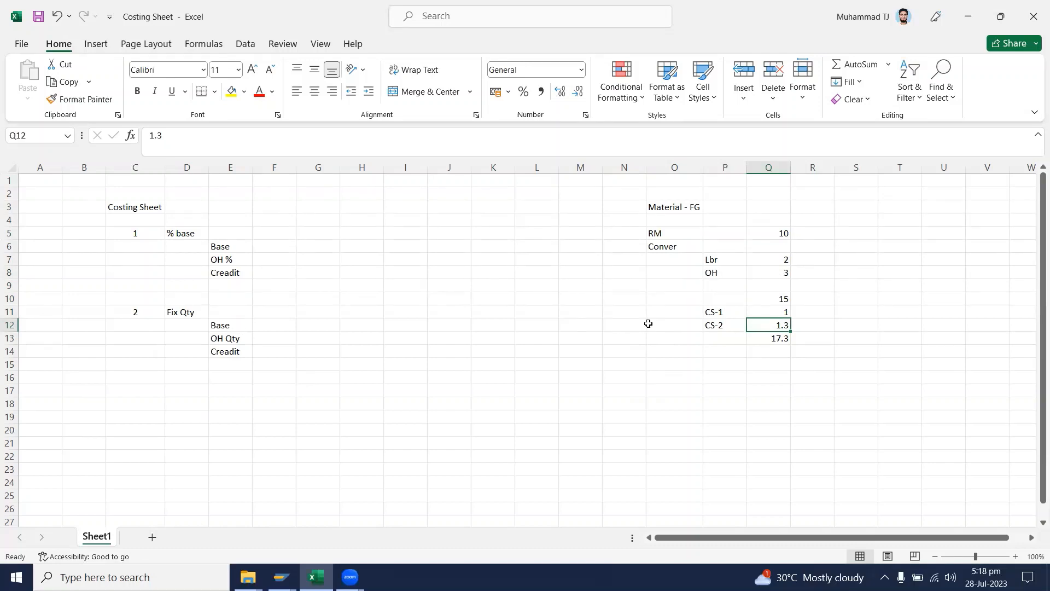
pyautogui.click(781, 310)
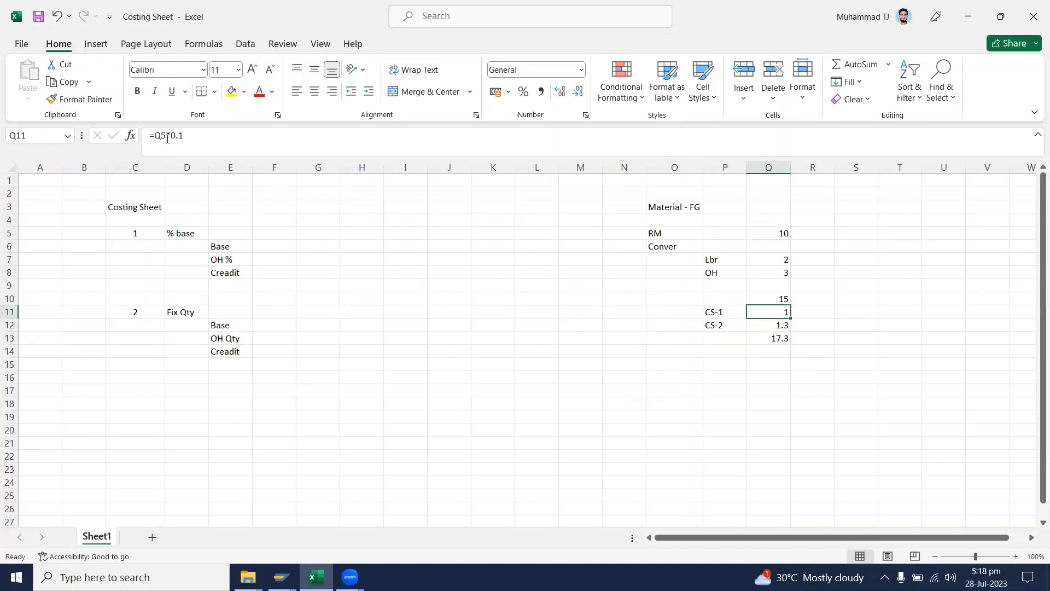
# Complete the % base section by entering GL in F6, % in F7, GL in F8 and CC in G8
pyautogui.click(287, 245)
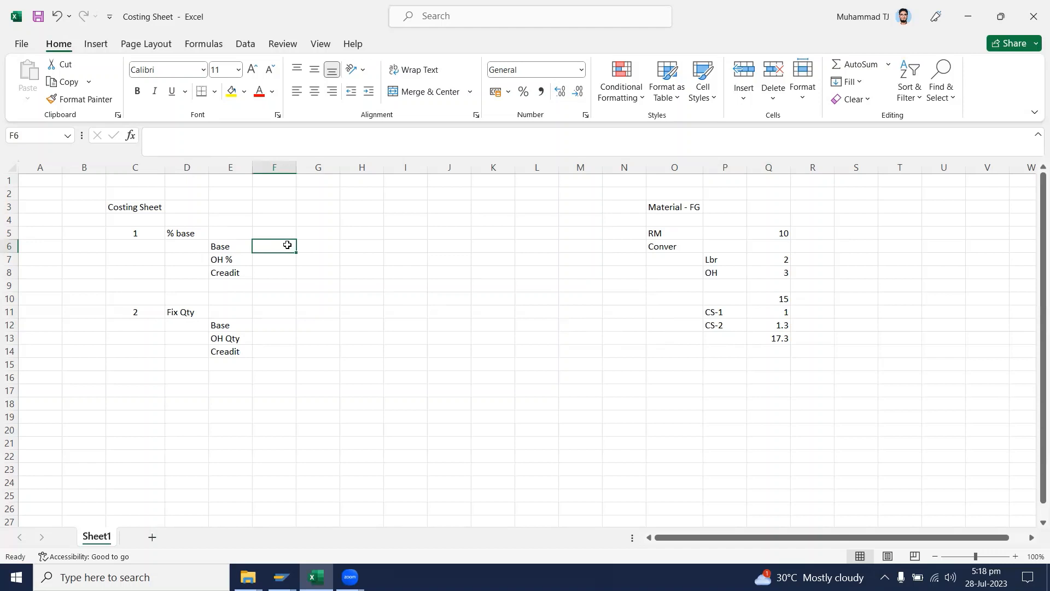
pyautogui.write('GL')
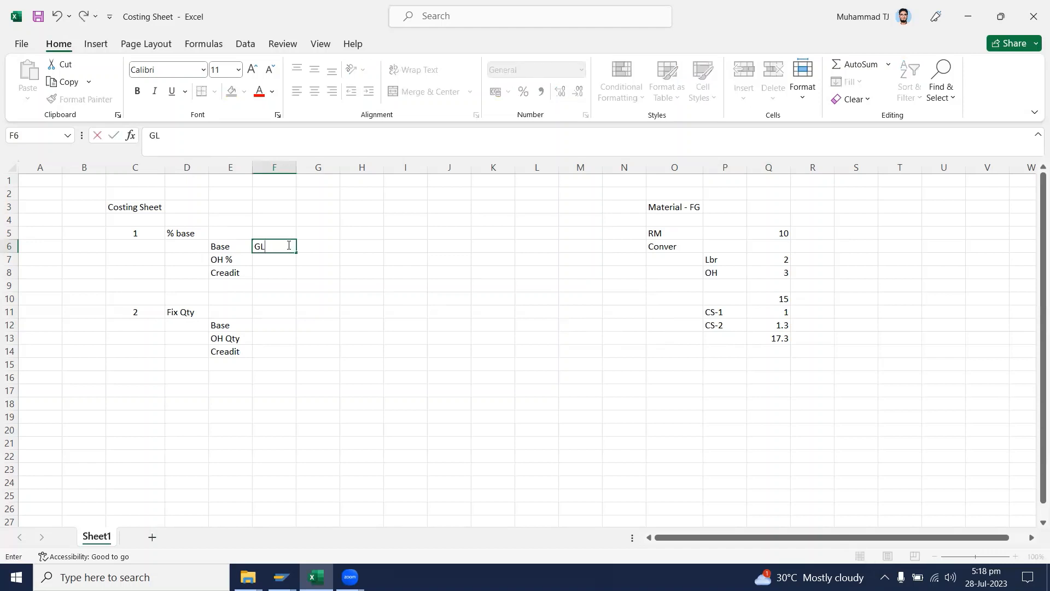
pyautogui.press('Return')
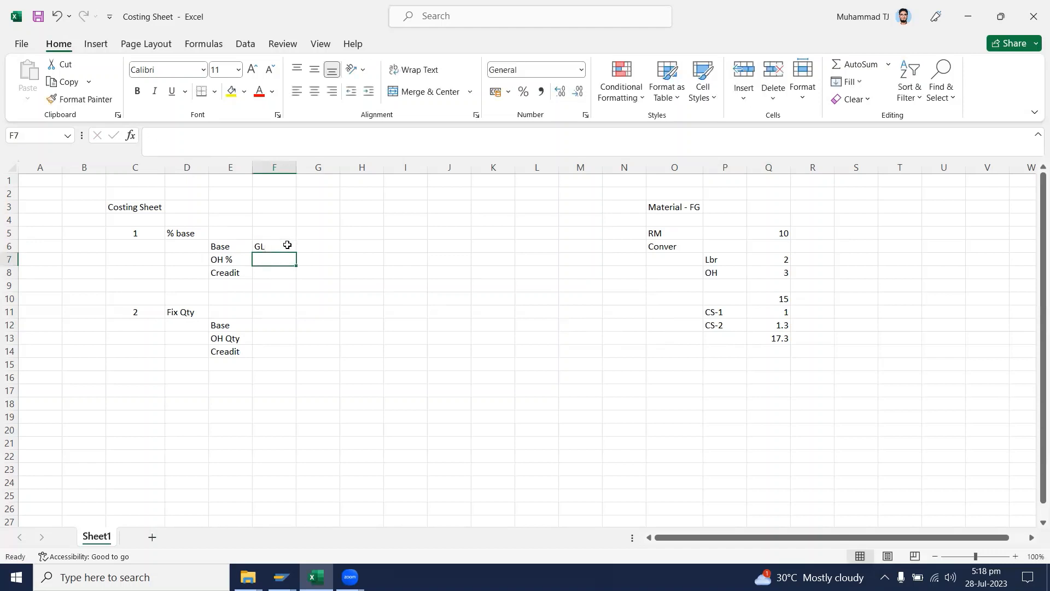
pyautogui.write('%')
pyautogui.press('Return')
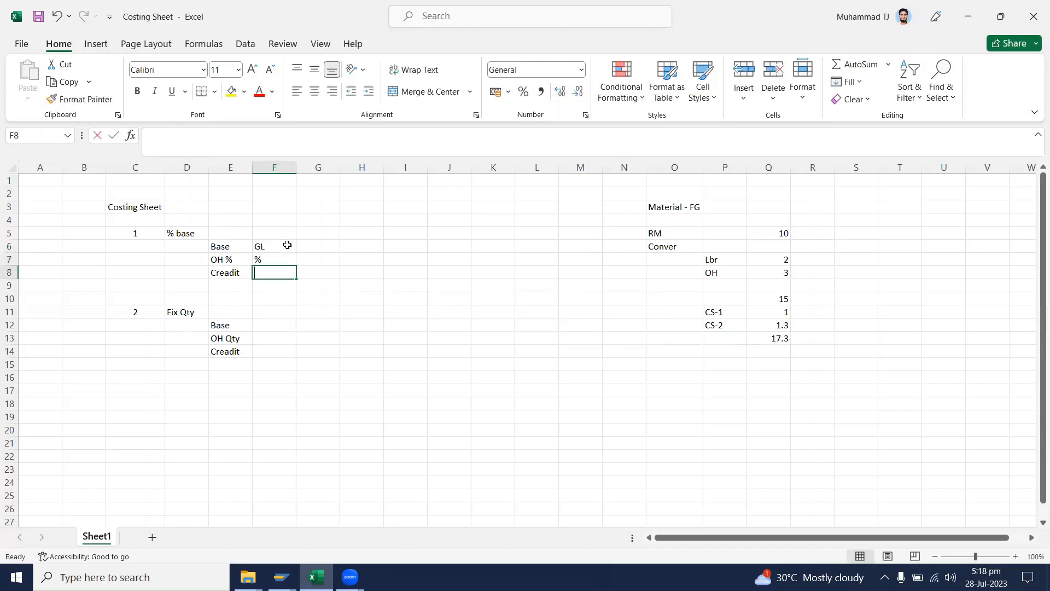
pyautogui.write('GL')
pyautogui.press('Tab')
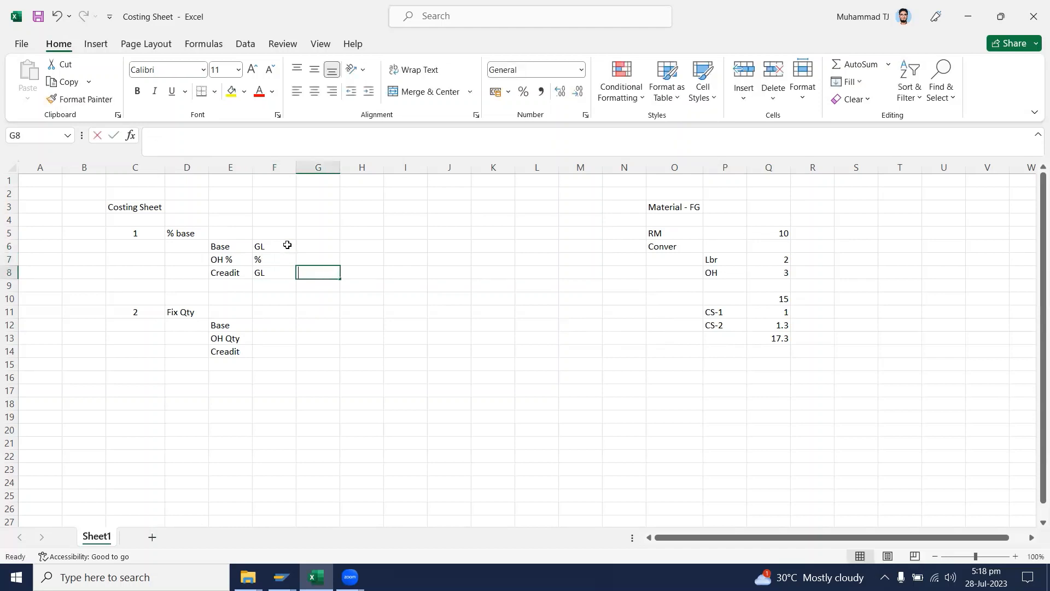
pyautogui.write('CS')
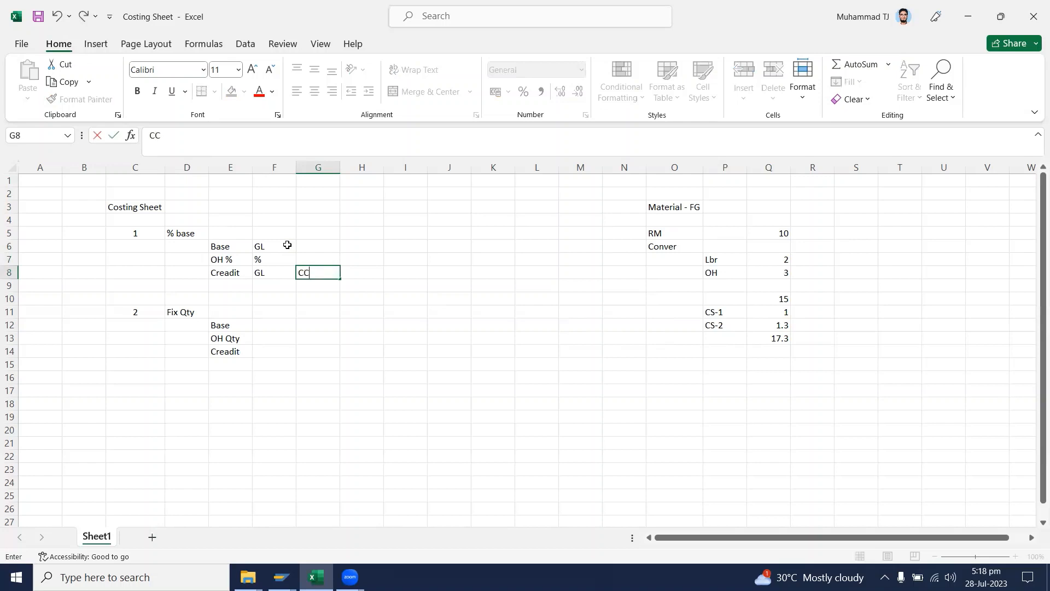
pyautogui.press('Return')
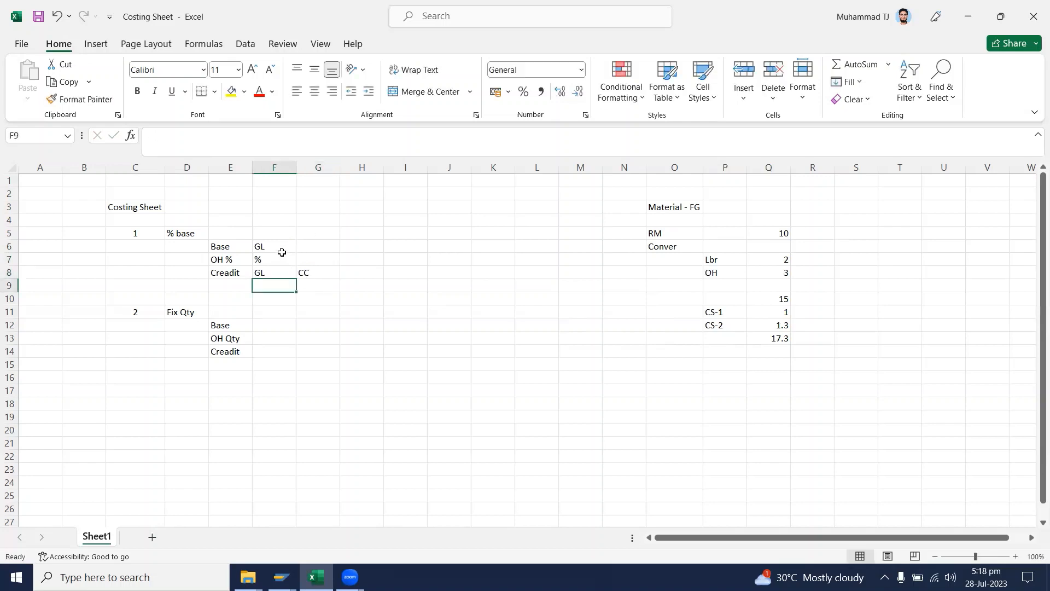
# Enter a base amount of 500000 in H6 and calculate its 10% overhead in H7 with a formula referencing H6
pyautogui.click(316, 242)
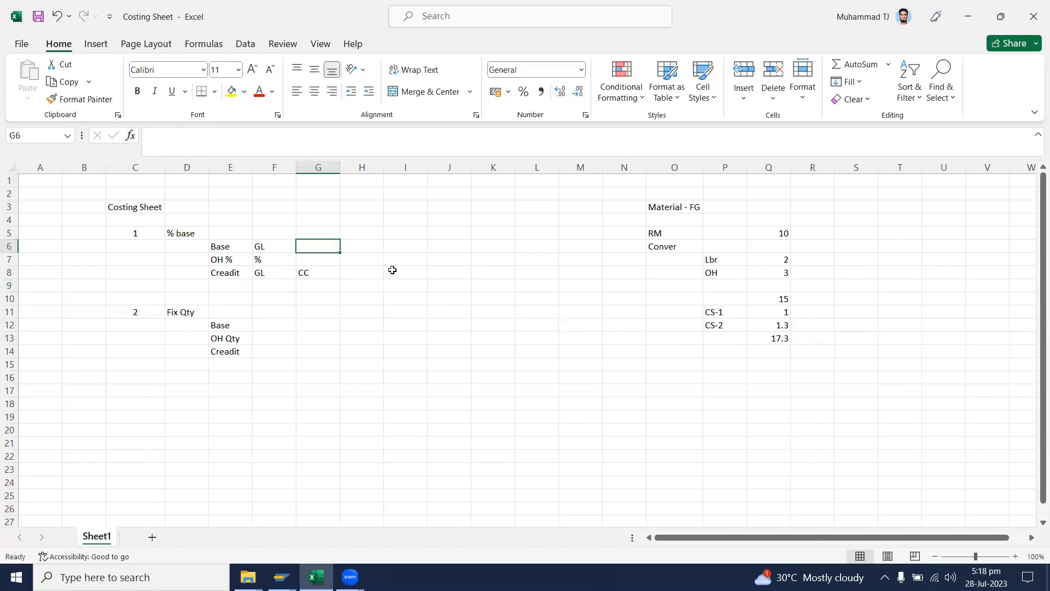
pyautogui.press('Right')
pyautogui.write('500000')
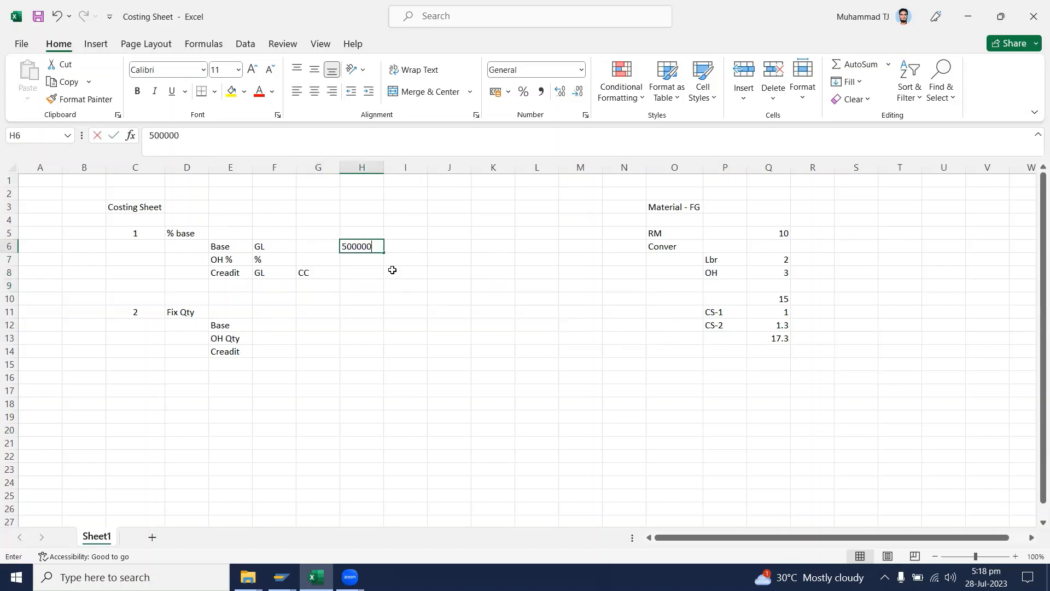
pyautogui.press('Return')
pyautogui.write('+')
pyautogui.press('Up')
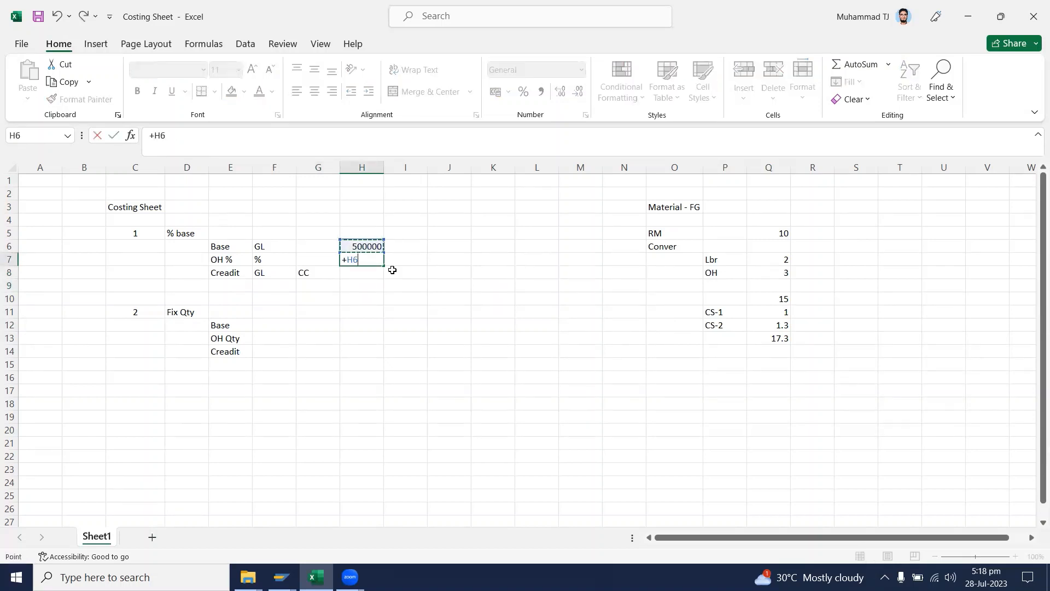
pyautogui.write('*')
pyautogui.press('Return')
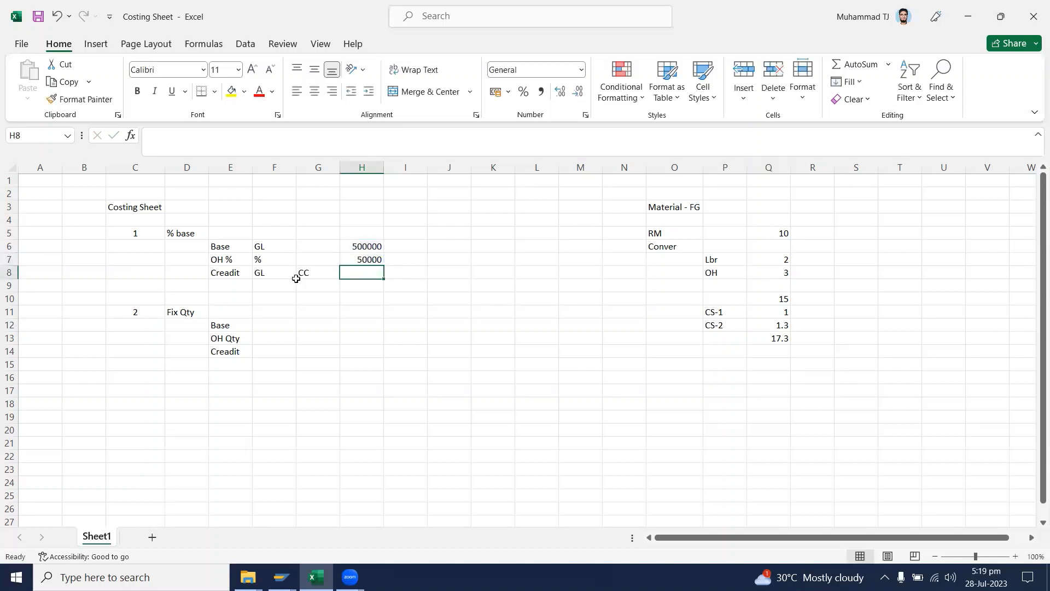
pyautogui.moveTo(258, 277); pyautogui.dragTo(319, 277)
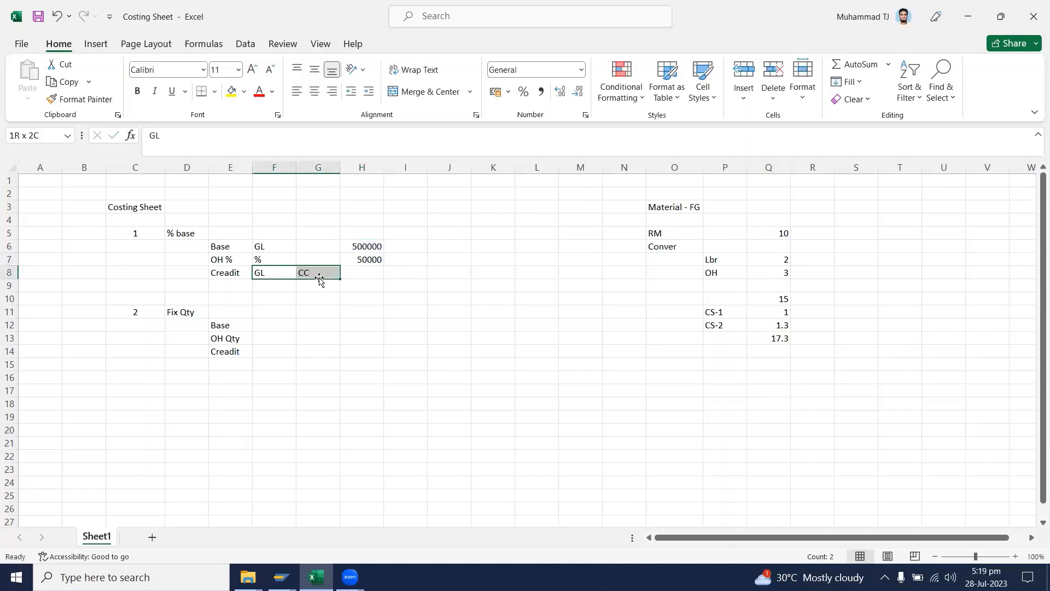
# Switch to SAP and try to open transaction SE16N
pyautogui.click(281, 578)
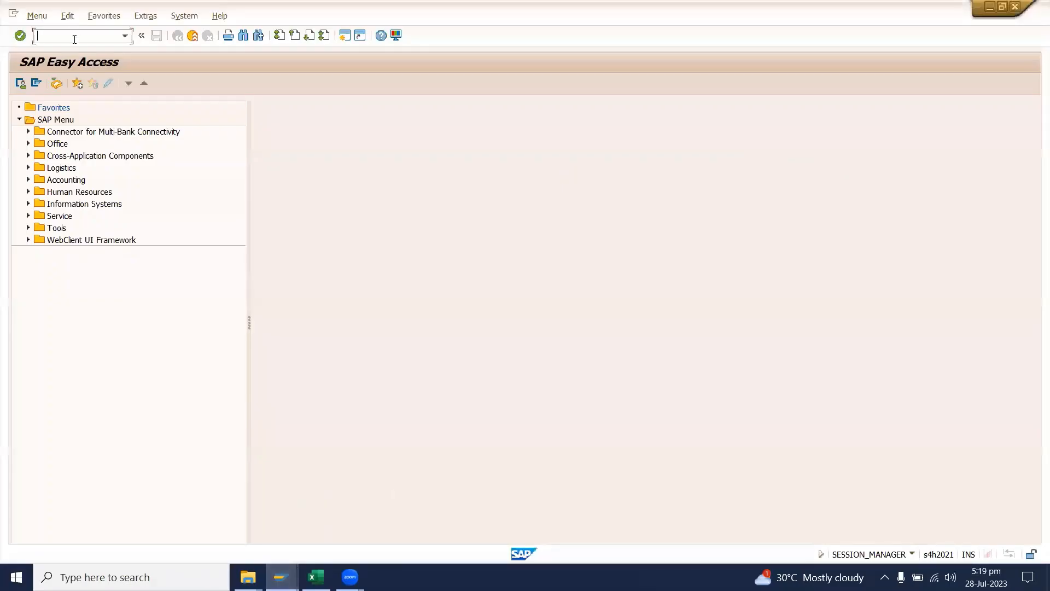
pyautogui.write('se16n')
pyautogui.press('Return')
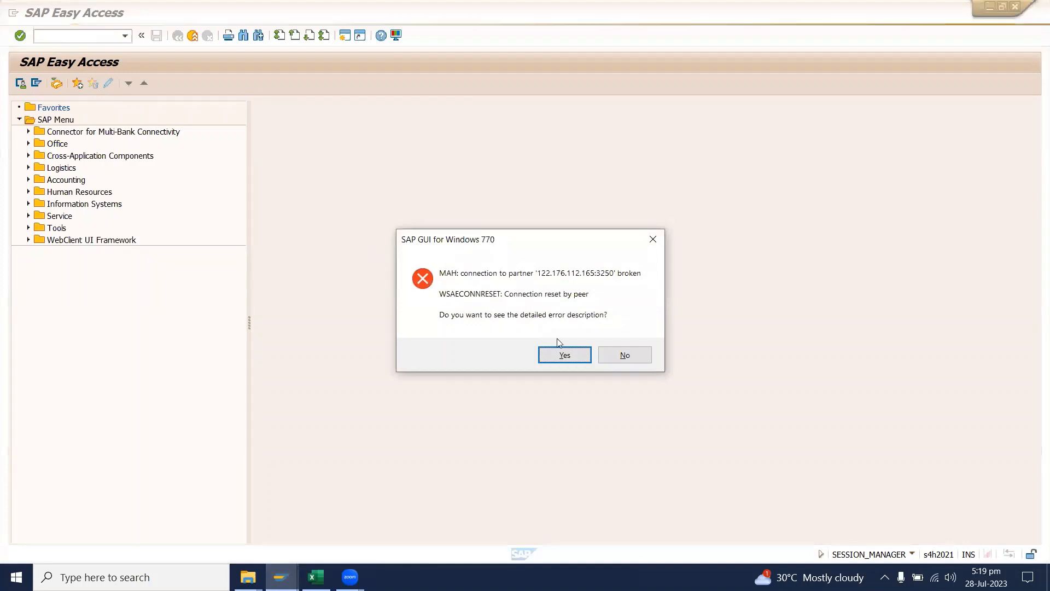
pyautogui.click(570, 355)
pyautogui.click(633, 406)
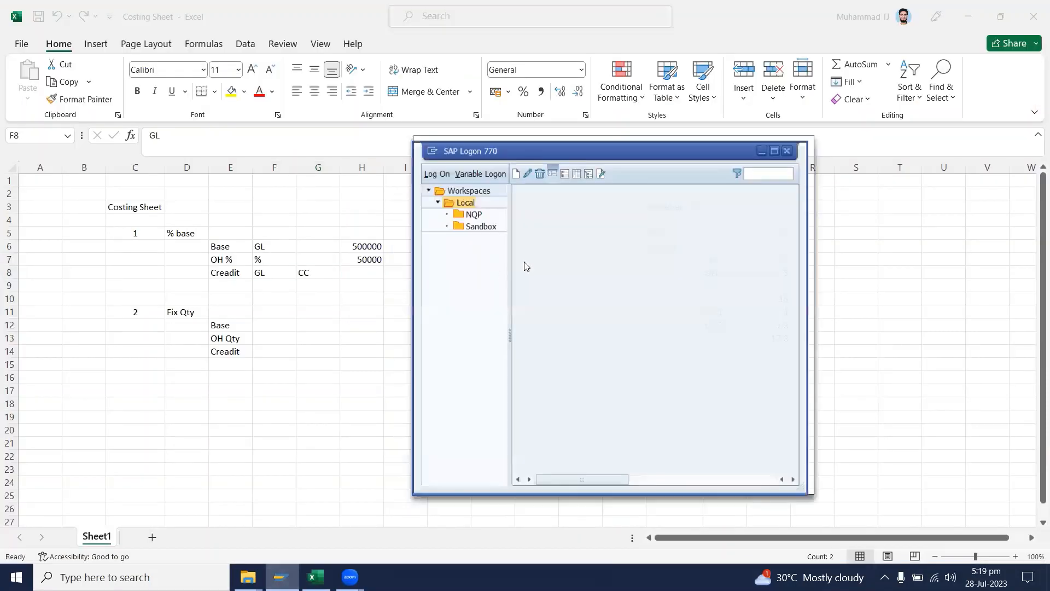
# Log on to client 800 of the SAP system with the saved user and account password, ending that user's other logons
pyautogui.doubleClick(555, 210)
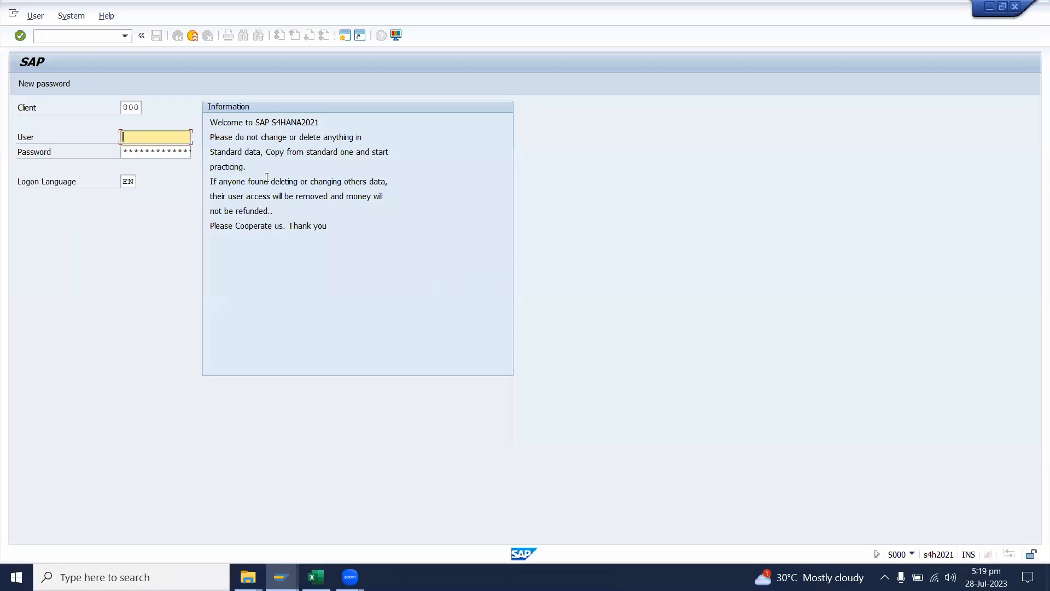
pyautogui.click(156, 137)
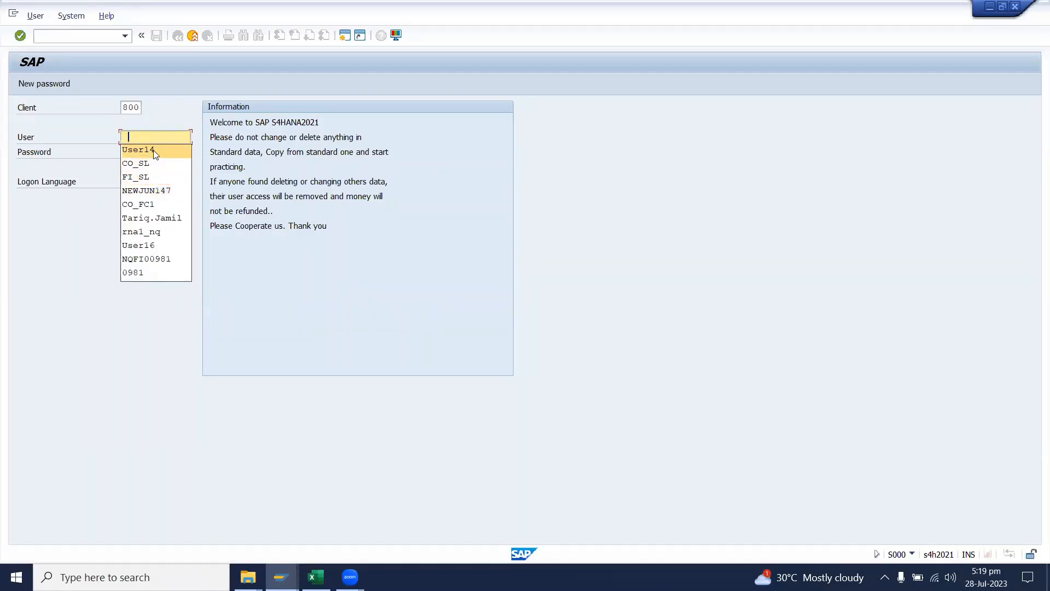
pyautogui.click(155, 153)
pyautogui.click(154, 151)
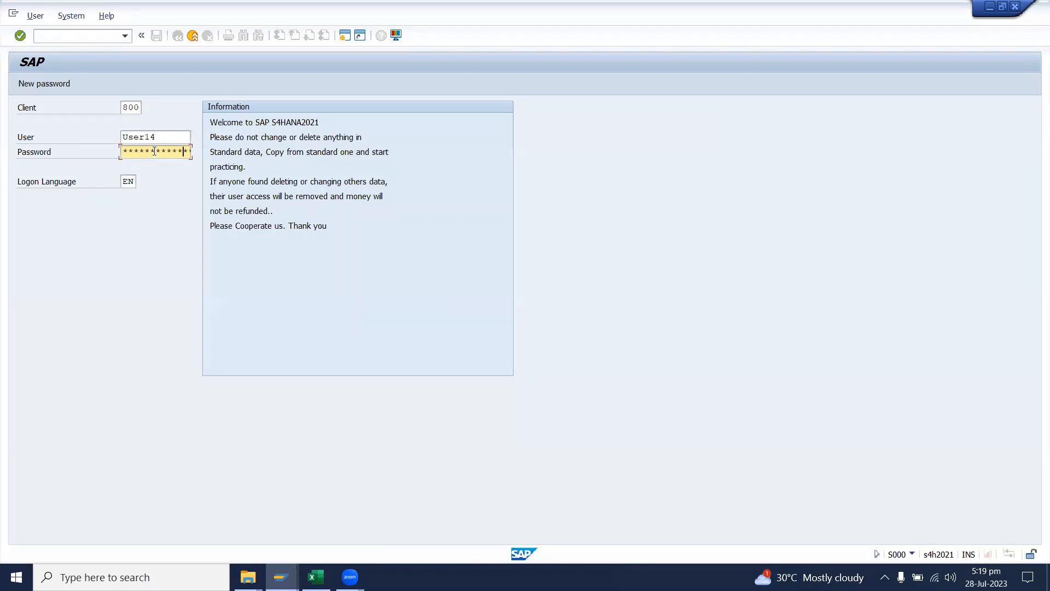
pyautogui.press('Return')
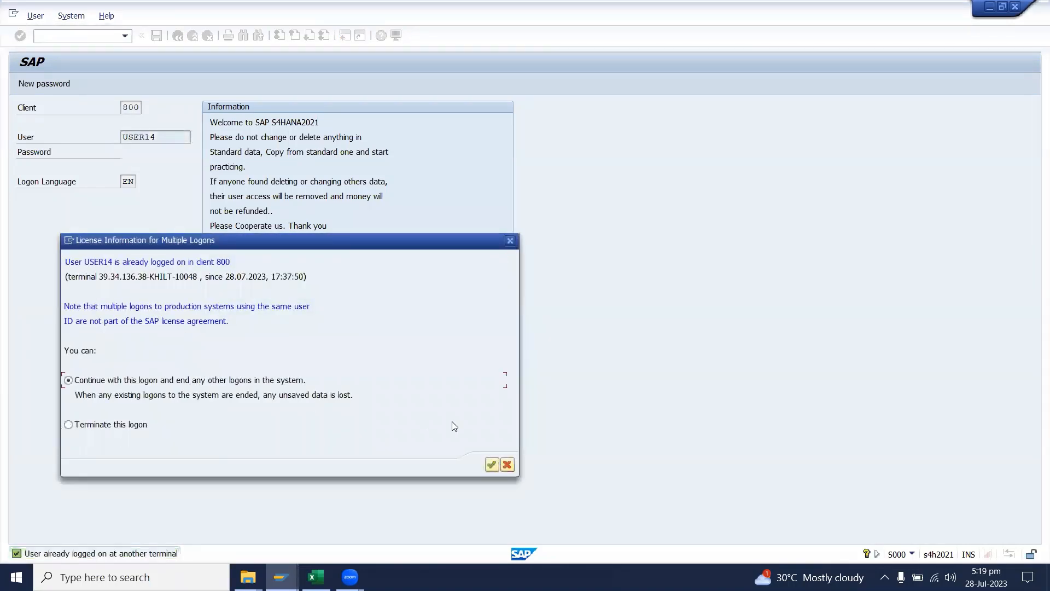
pyautogui.click(492, 464)
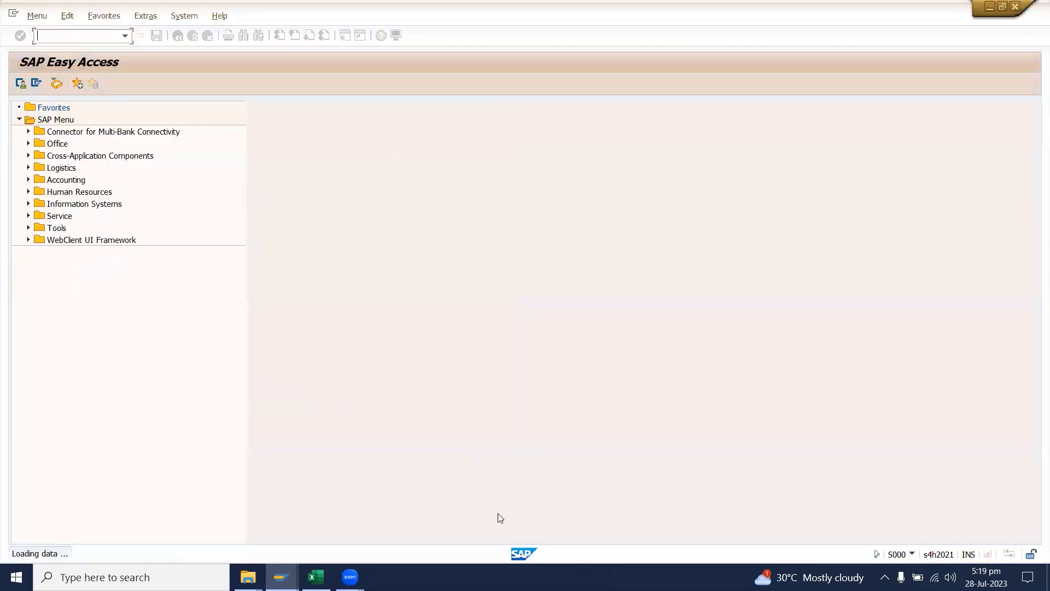
# Open transaction CK11N and set material PUMP-100, plant PL01 and costing variant ZPPC for the cost estimate
pyautogui.write('ck11n')
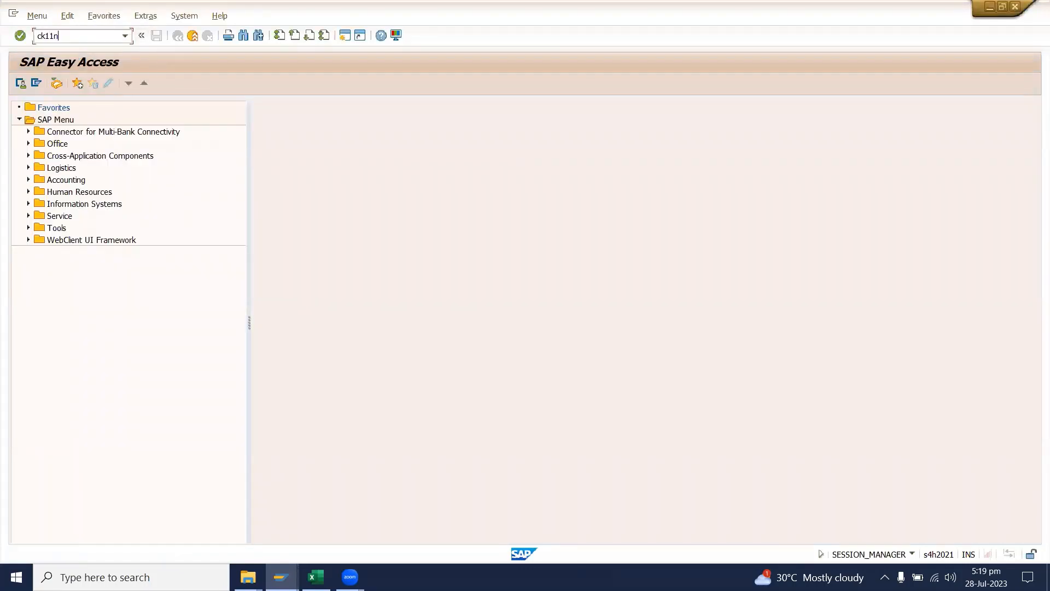
pyautogui.press('Return')
pyautogui.press('BackSpace')
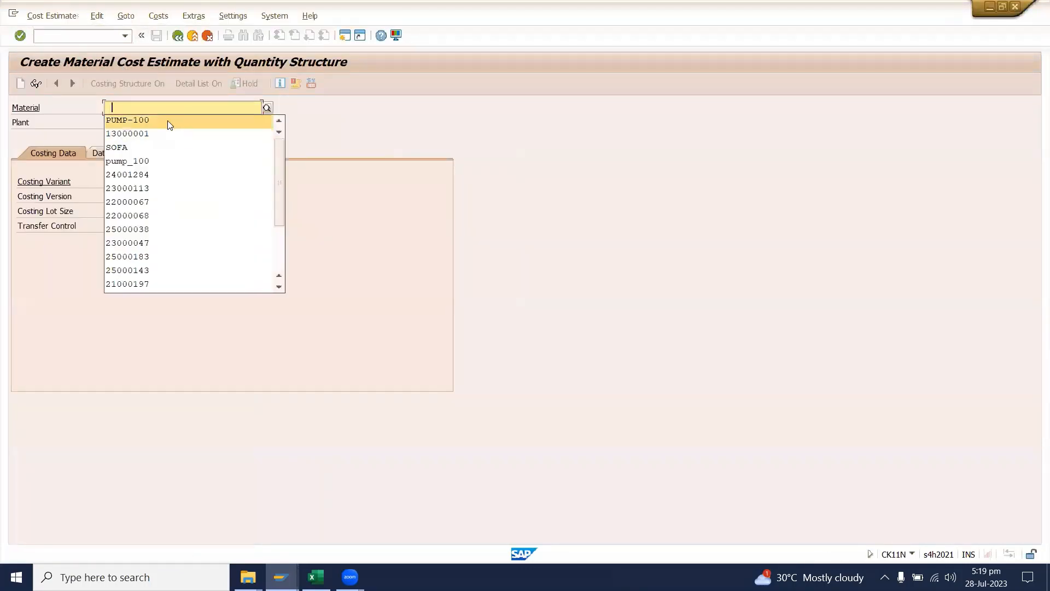
pyautogui.click(169, 123)
pyautogui.click(109, 122)
pyautogui.press('BackSpace')
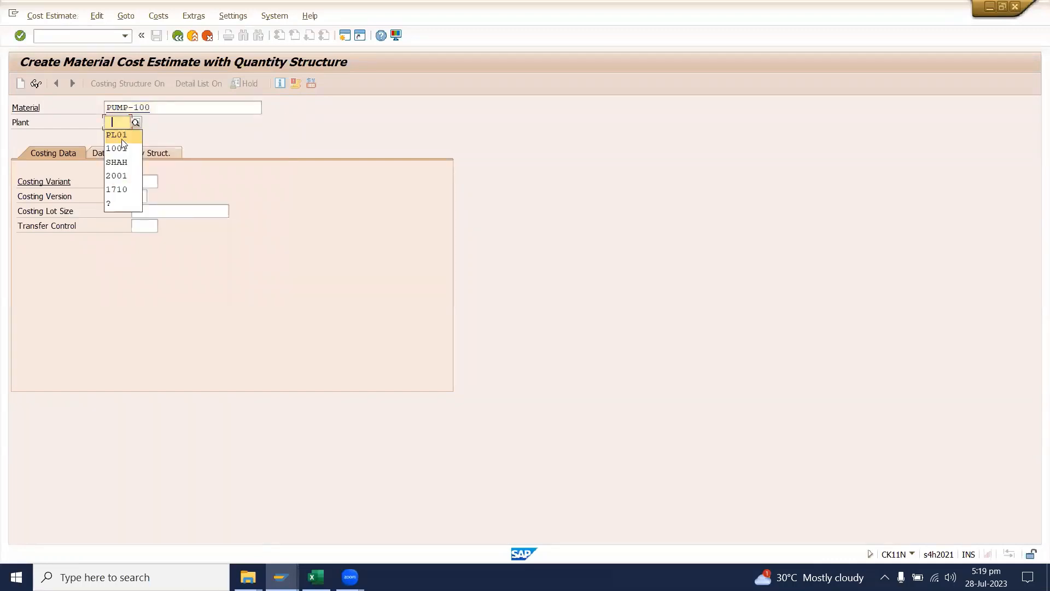
pyautogui.click(117, 133)
pyautogui.click(145, 181)
pyautogui.press('BackSpace')
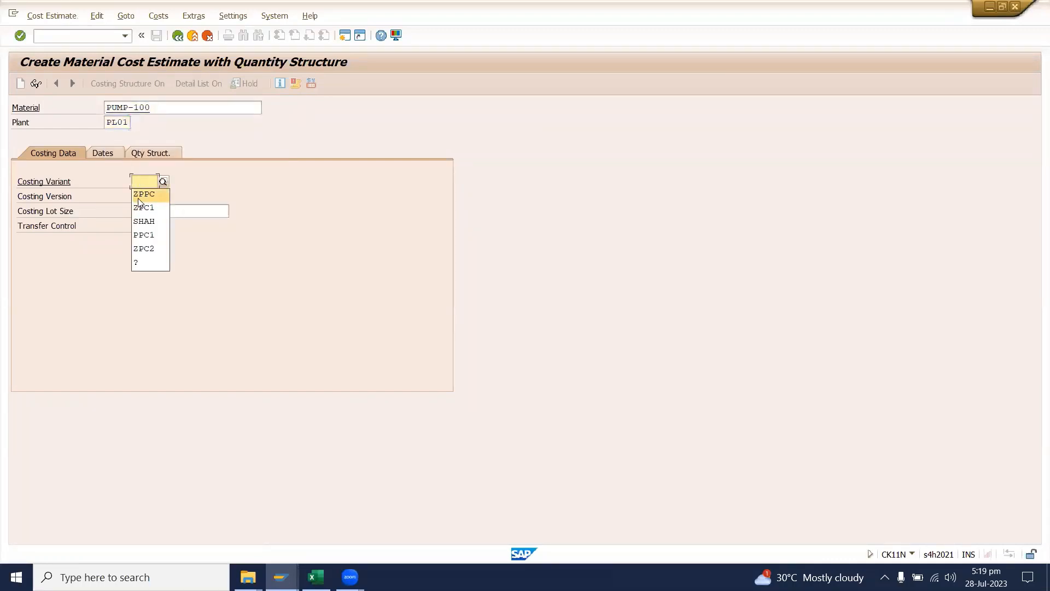
pyautogui.click(138, 196)
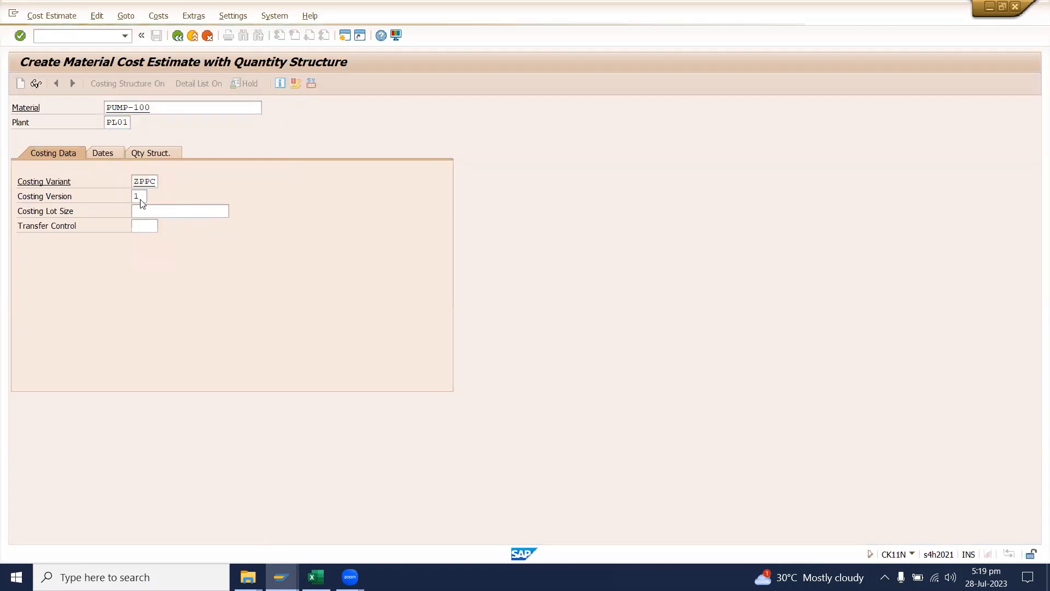
# Run the cost estimate, enlarge its itemization list and subtotal the items by cost element
pyautogui.press('Return')
pyautogui.press('Return')
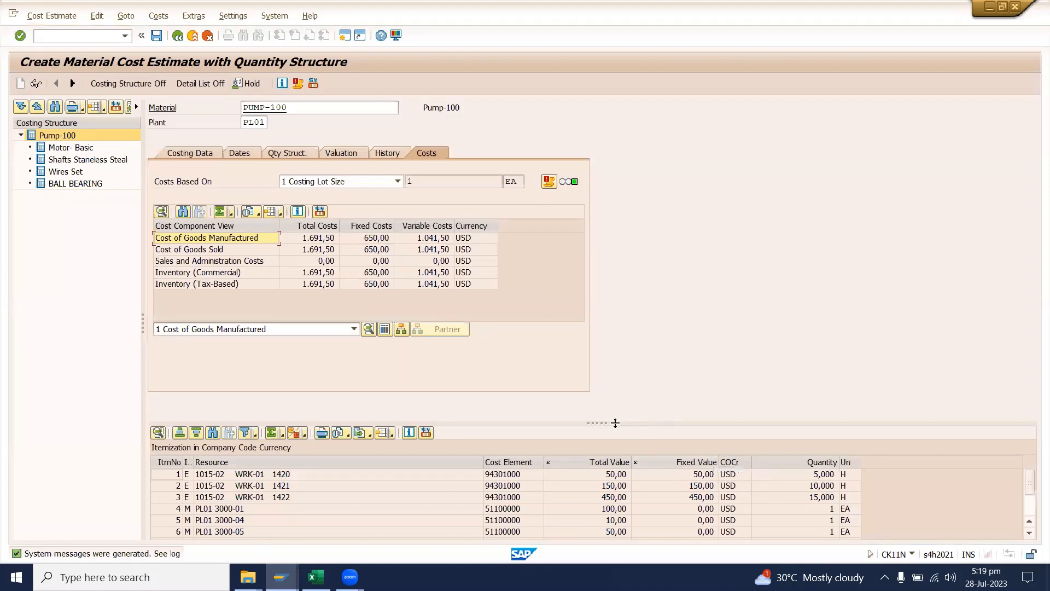
pyautogui.moveTo(613, 423); pyautogui.dragTo(633, 279)
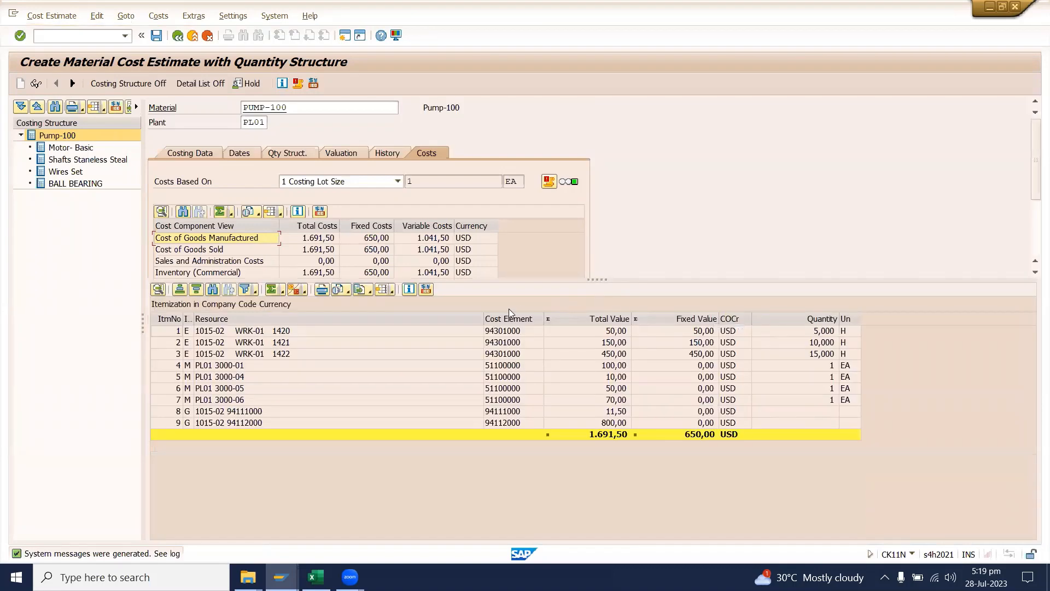
pyautogui.click(504, 321)
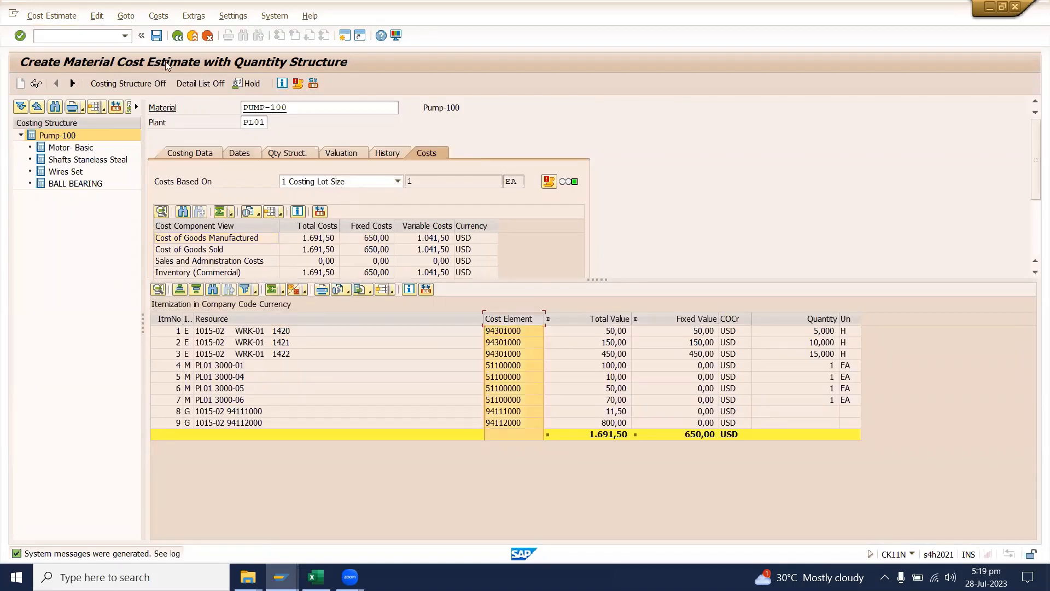
pyautogui.click(292, 294)
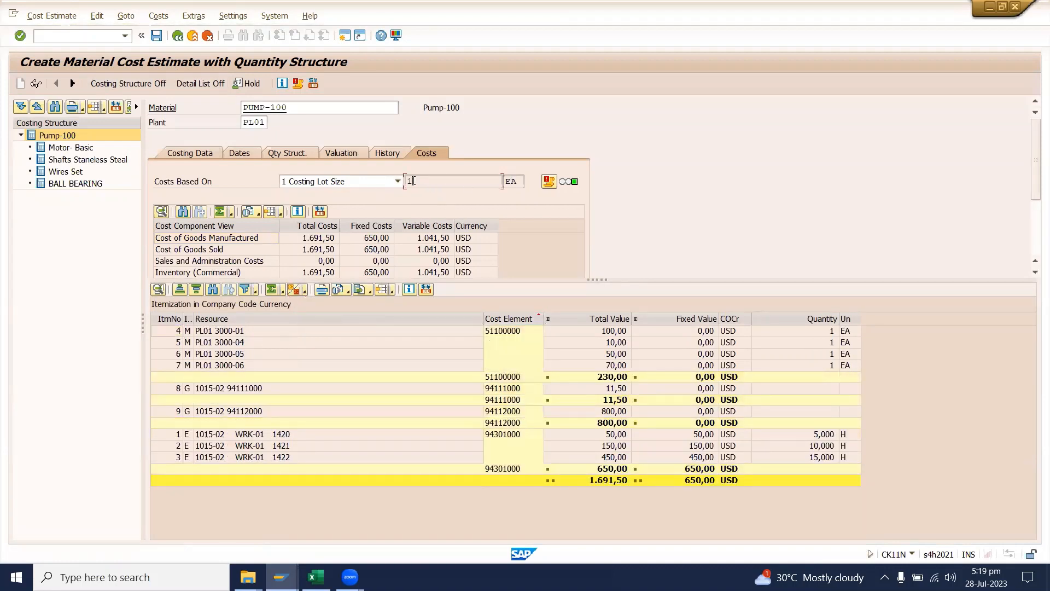
# Examine the material, overhead and internal activity items in the itemization and look up the meanings of item categories G and E
pyautogui.click(277, 363)
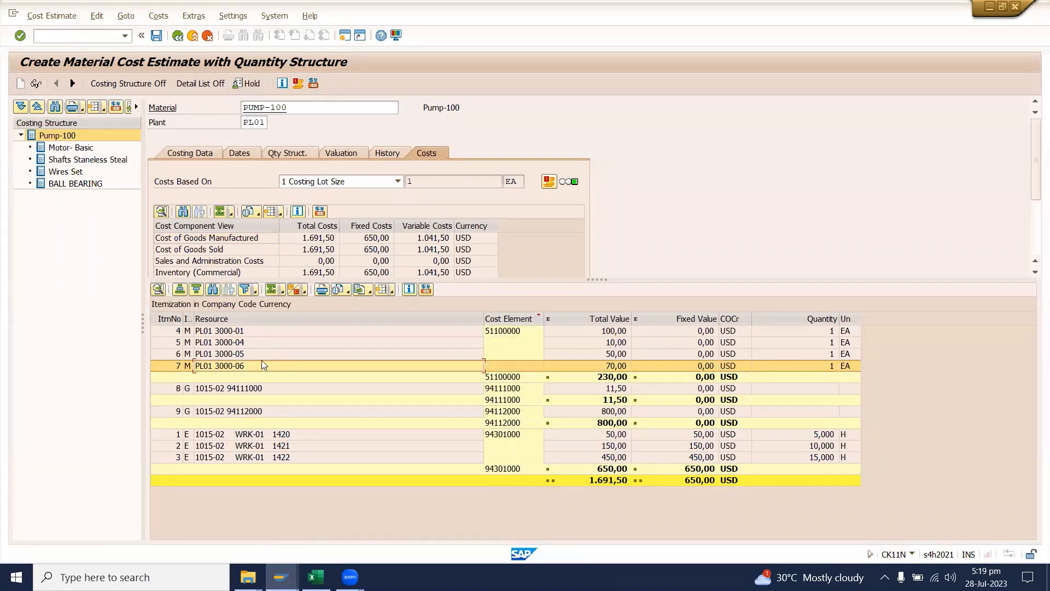
pyautogui.click(274, 388)
pyautogui.click(258, 413)
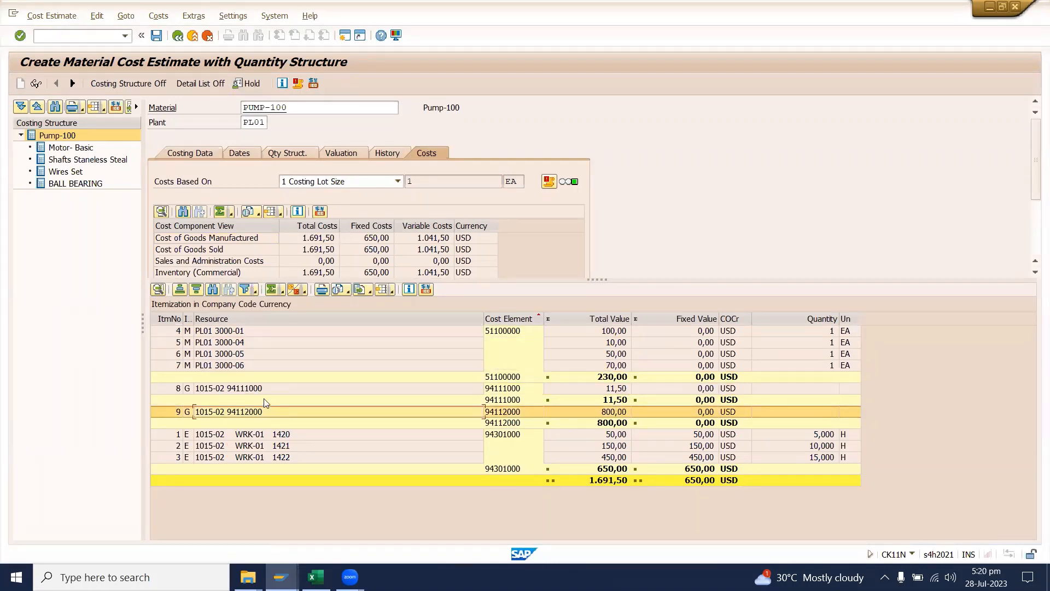
pyautogui.click(200, 437)
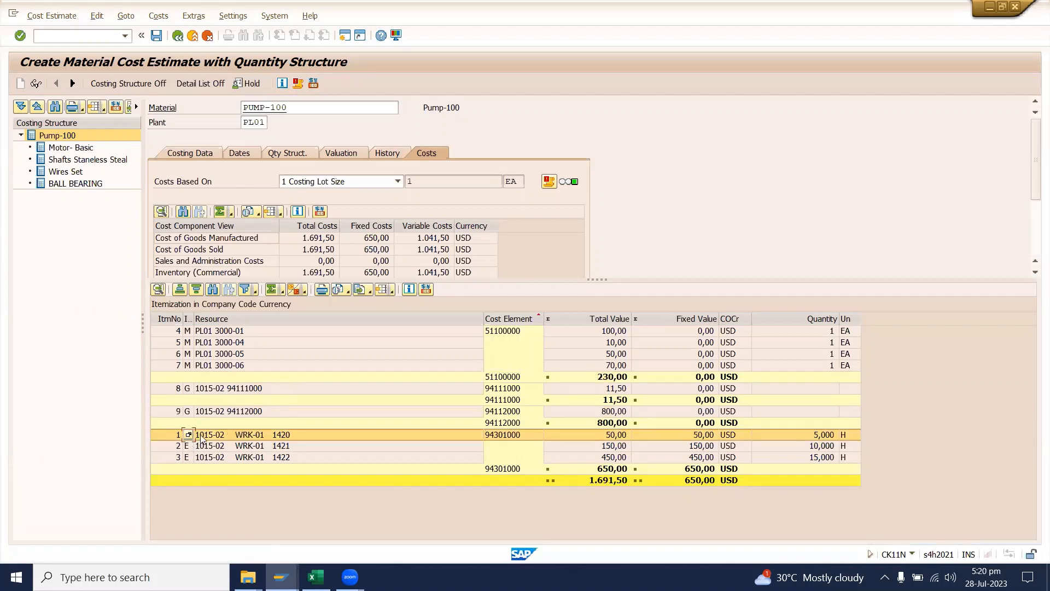
pyautogui.click(189, 434)
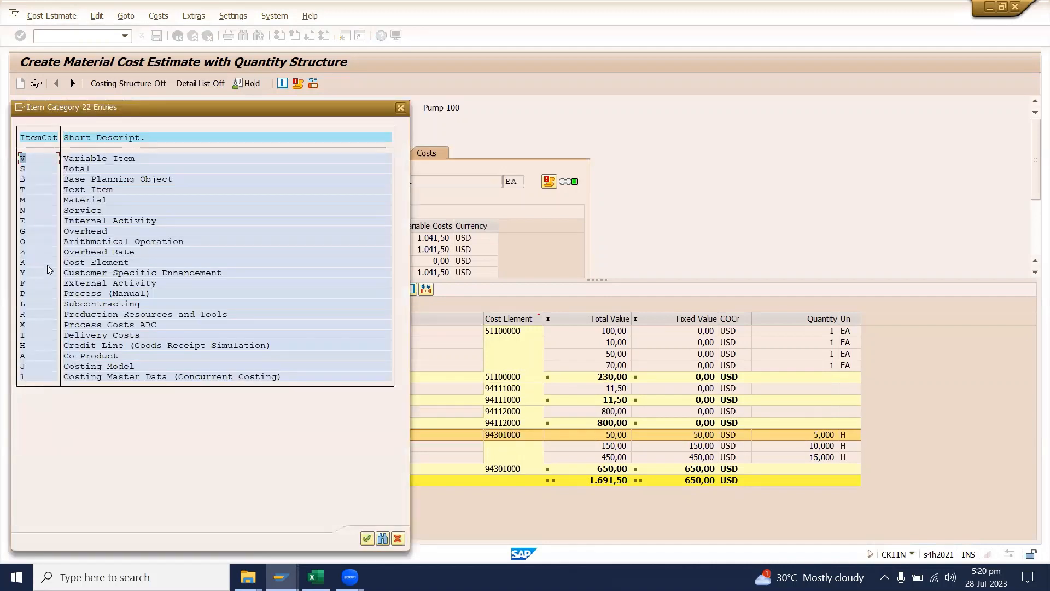
pyautogui.click(40, 231)
pyautogui.click(93, 221)
pyautogui.click(400, 108)
# Compare the total values of the overhead items for cost elements 94111000 and 94112000
pyautogui.click(603, 388)
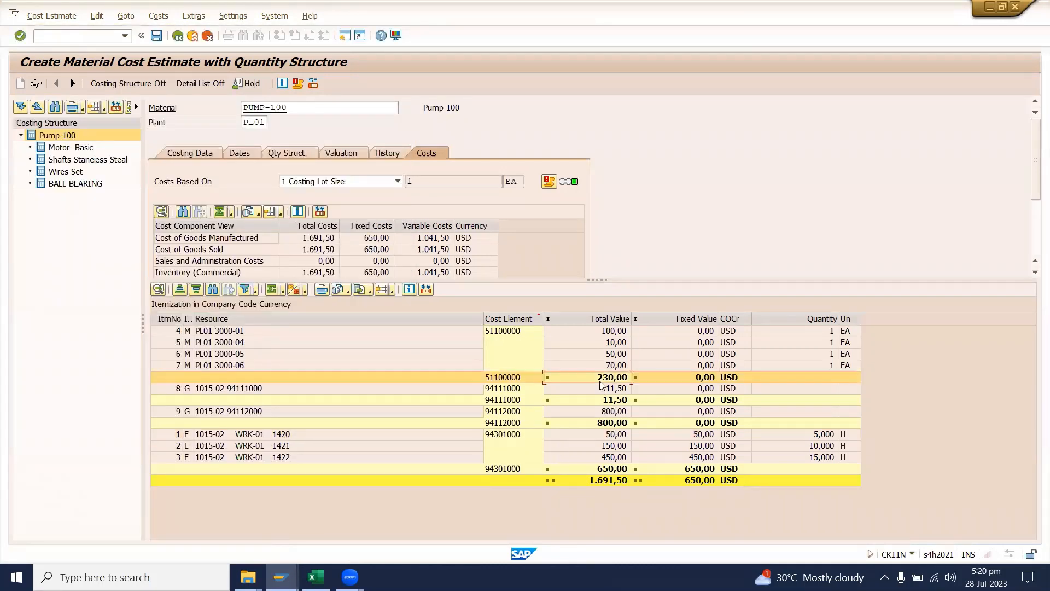
pyautogui.click(616, 411)
pyautogui.click(614, 390)
pyautogui.click(616, 411)
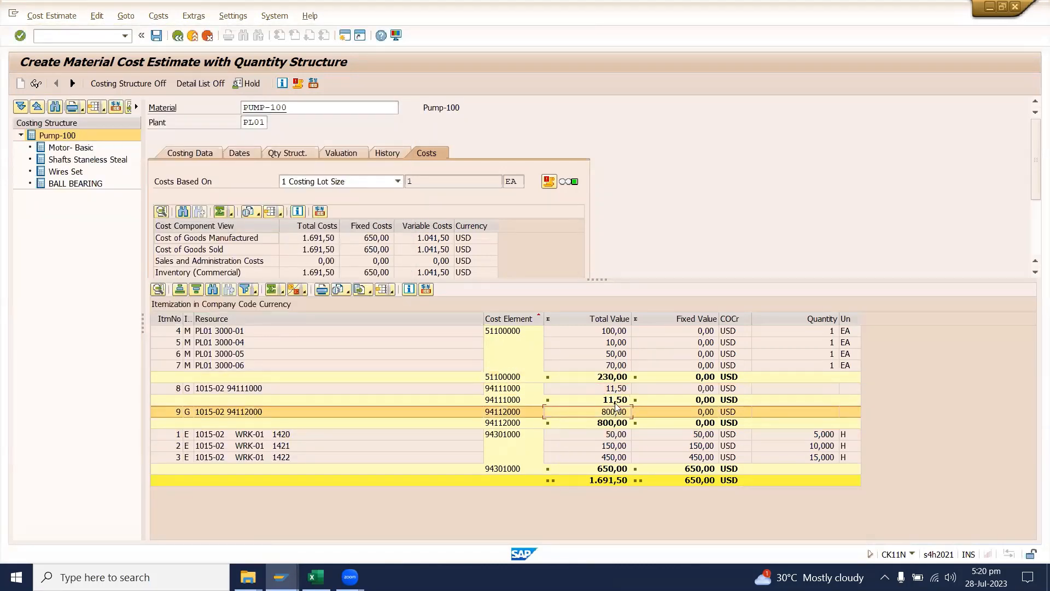
pyautogui.click(614, 389)
pyautogui.click(616, 411)
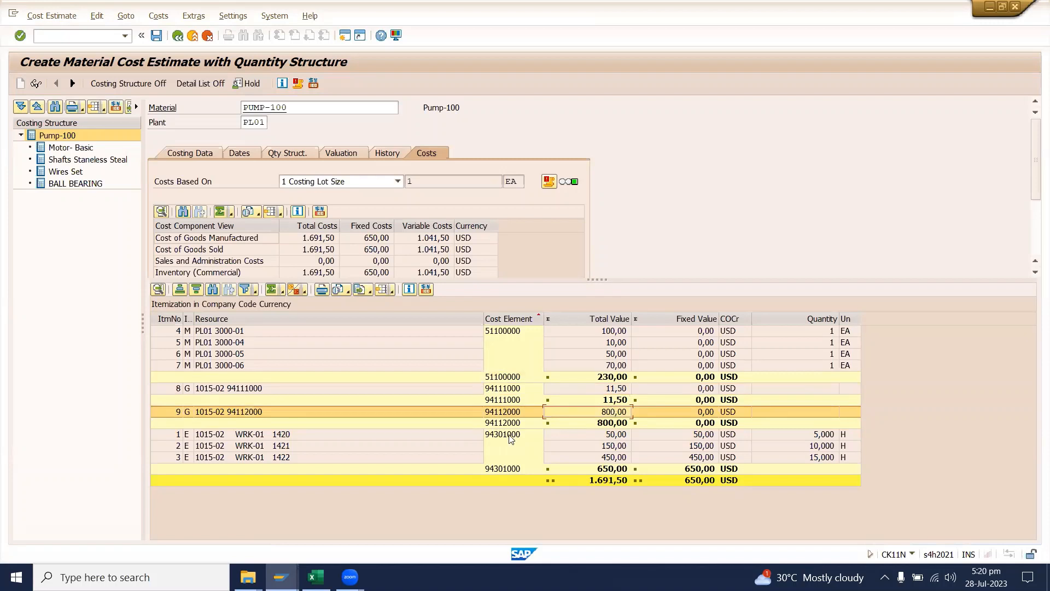
# Copy the whole itemization into the Excel costing sheet starting at D20 and widen column F to fit its contents
pyautogui.click(13, 13)
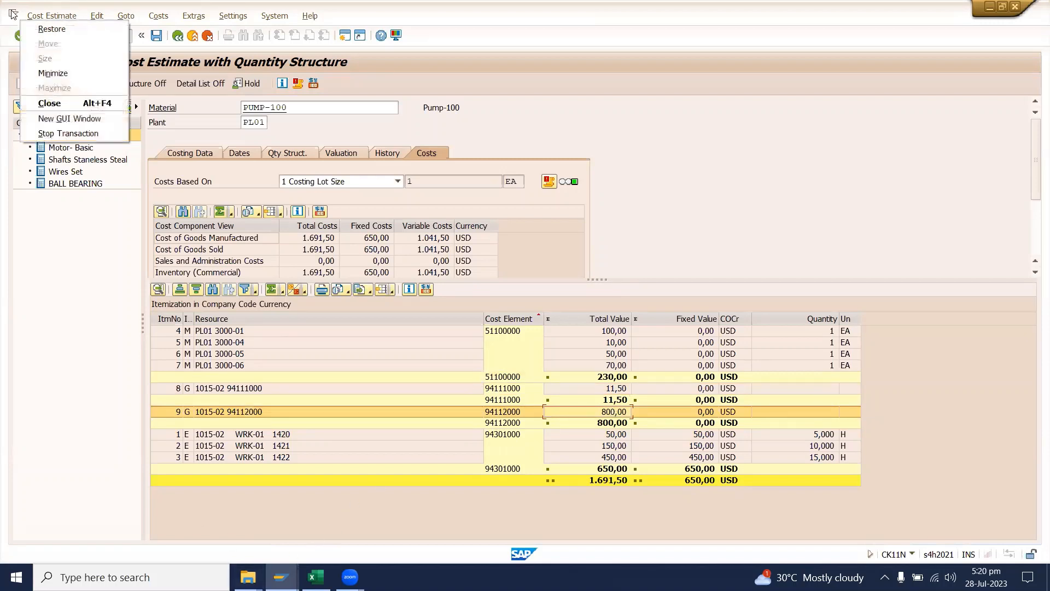
pyautogui.click(218, 376)
pyautogui.moveTo(173, 320); pyautogui.dragTo(849, 354)
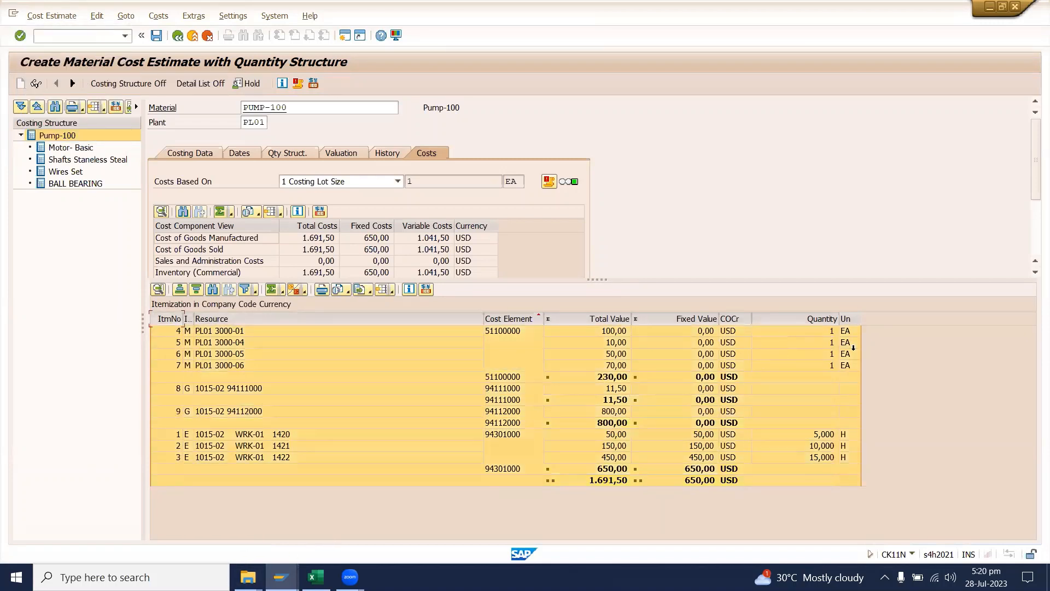
pyautogui.click(316, 577)
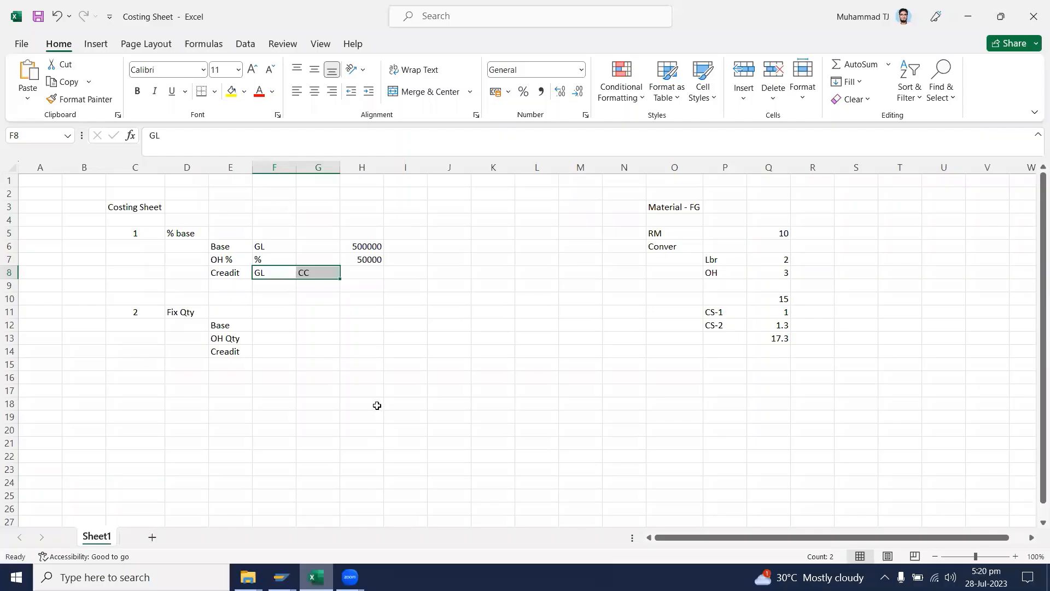
pyautogui.click(185, 403)
pyautogui.click(191, 435)
pyautogui.hotkey('ctrl', 'v')
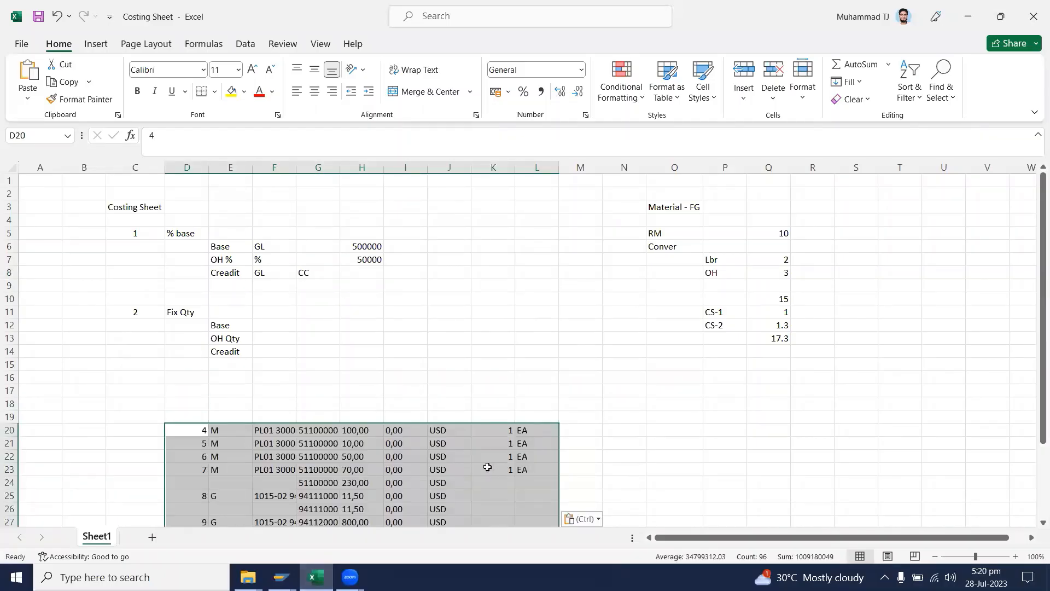
pyautogui.doubleClick(296, 163)
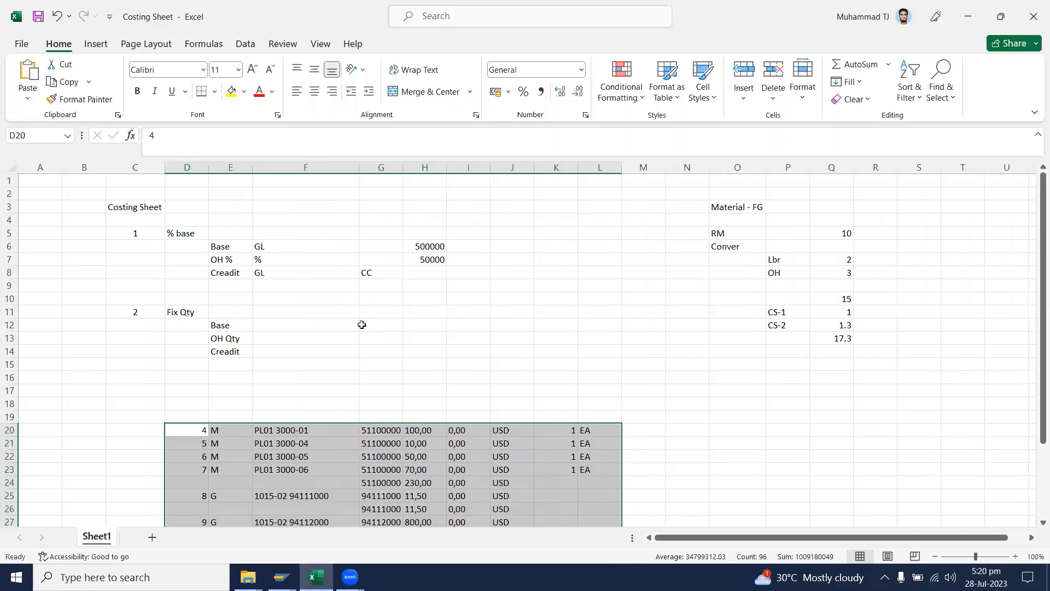
pyautogui.scroll(-5, 391, 405)
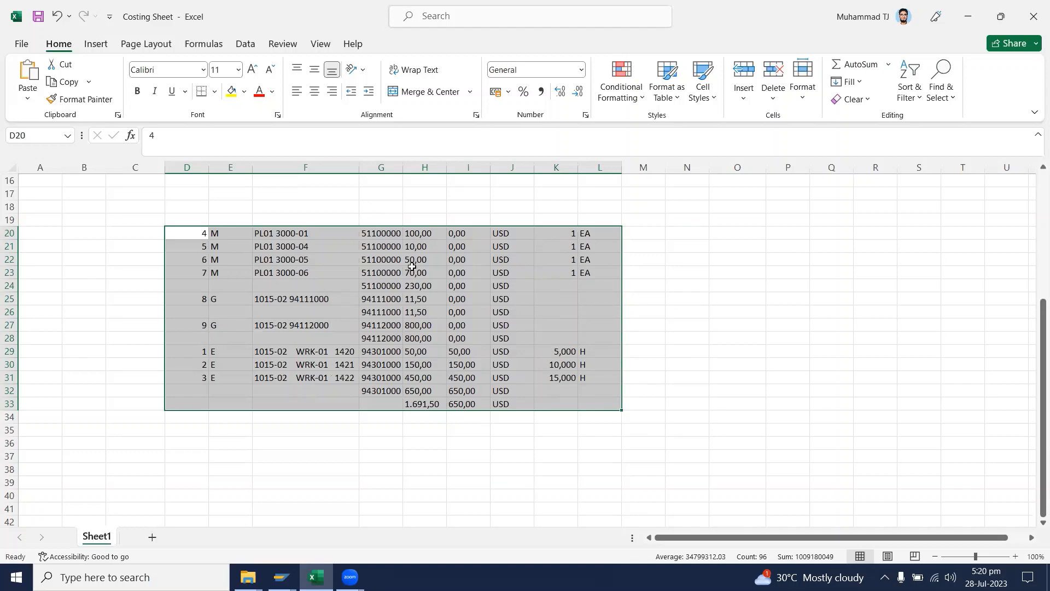
# Switch to SAP to check the itemization's total values, and return to the Excel costing sheet
pyautogui.click(281, 577)
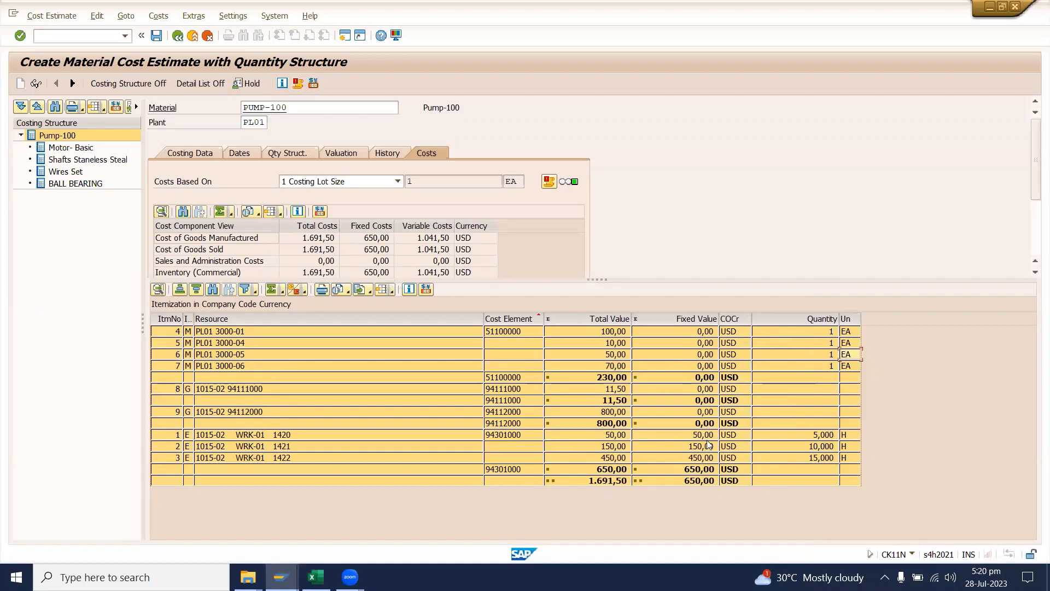
pyautogui.click(621, 333)
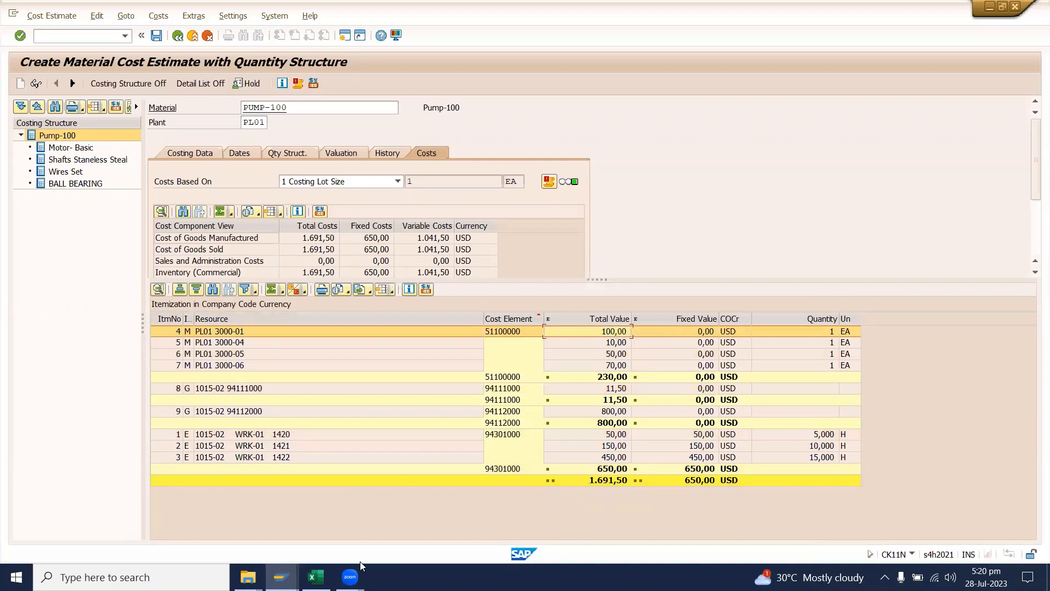
pyautogui.click(315, 577)
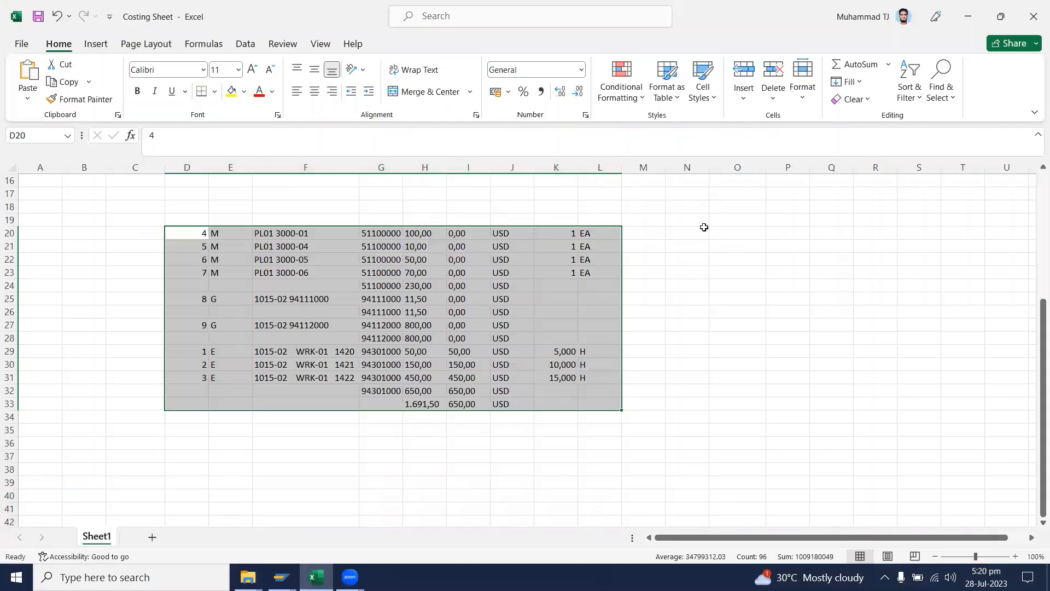
# Enter the material values 100, 10, 50 and 70 and their subtotal 230 as numbers in N20:N24
pyautogui.click(704, 231)
pyautogui.write('100')
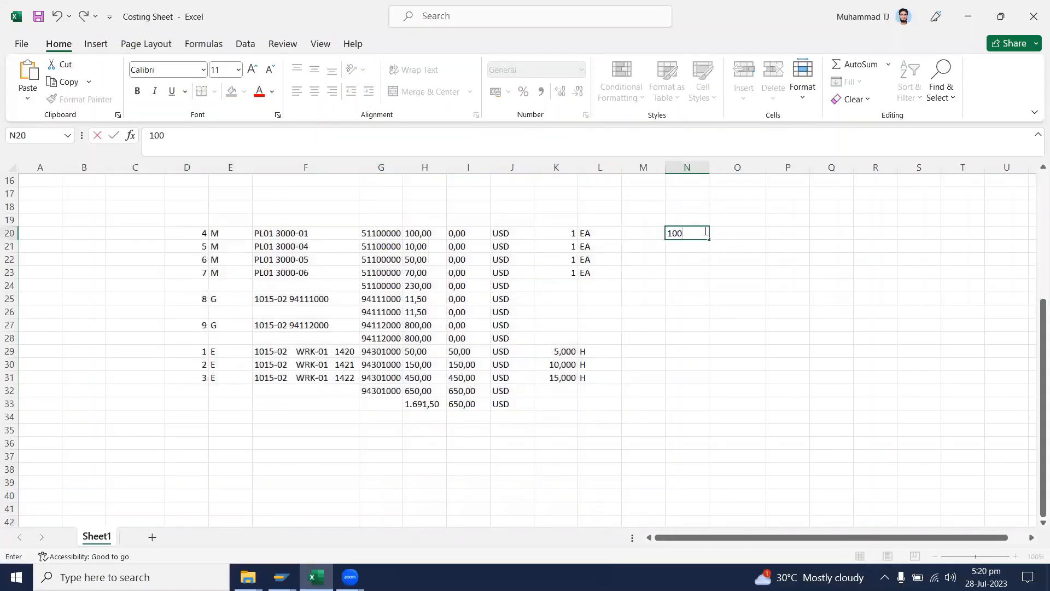
pyautogui.press('Return')
pyautogui.write('10')
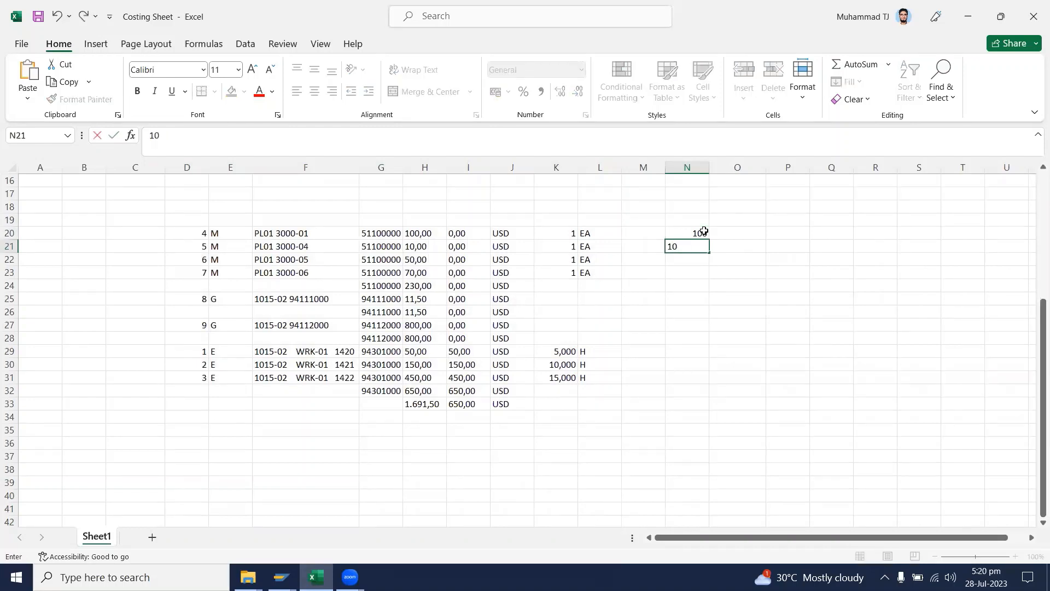
pyautogui.press('Return')
pyautogui.write('50')
pyautogui.press('Return')
pyautogui.write('47')
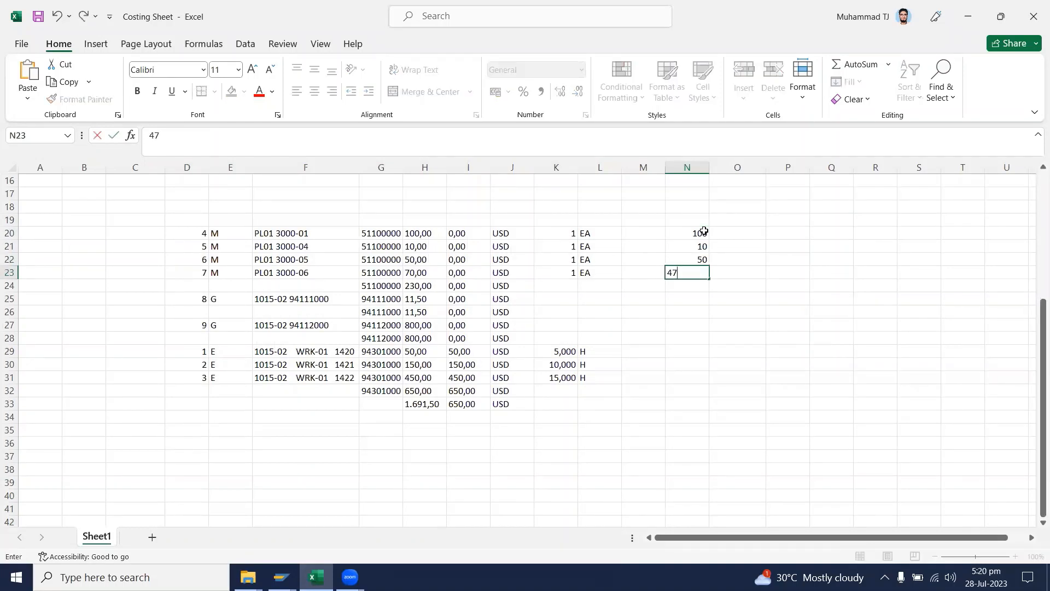
pyautogui.press('BackSpace')
pyautogui.press('BackSpace')
pyautogui.write('70')
pyautogui.press('Return')
pyautogui.write('230')
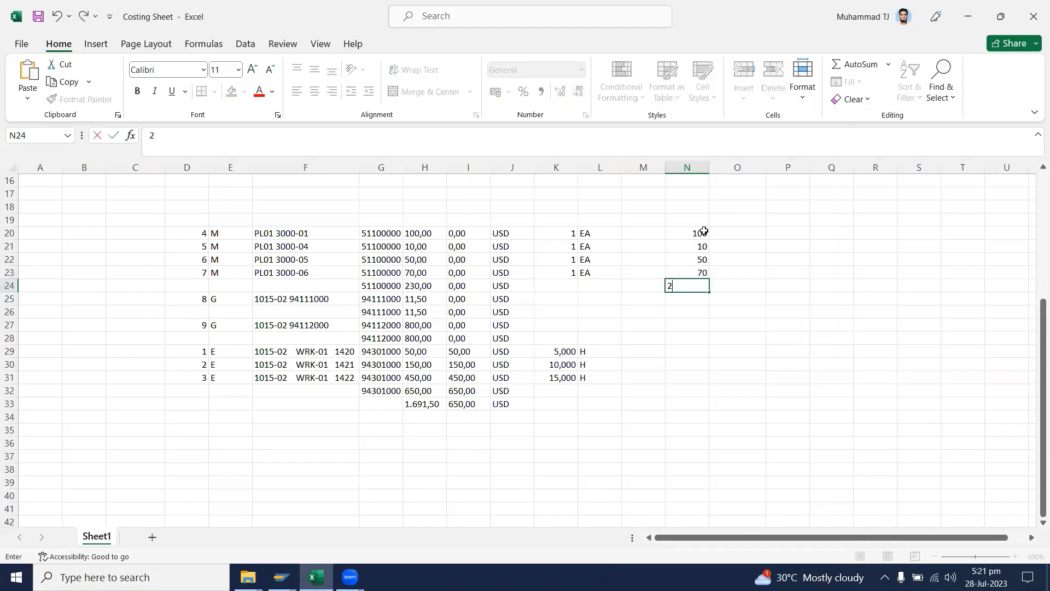
pyautogui.press('Return')
# Enter the overhead values and subtotals 11.50, 11.50, 800 and 800 in N25:N28
pyautogui.write('11.50')
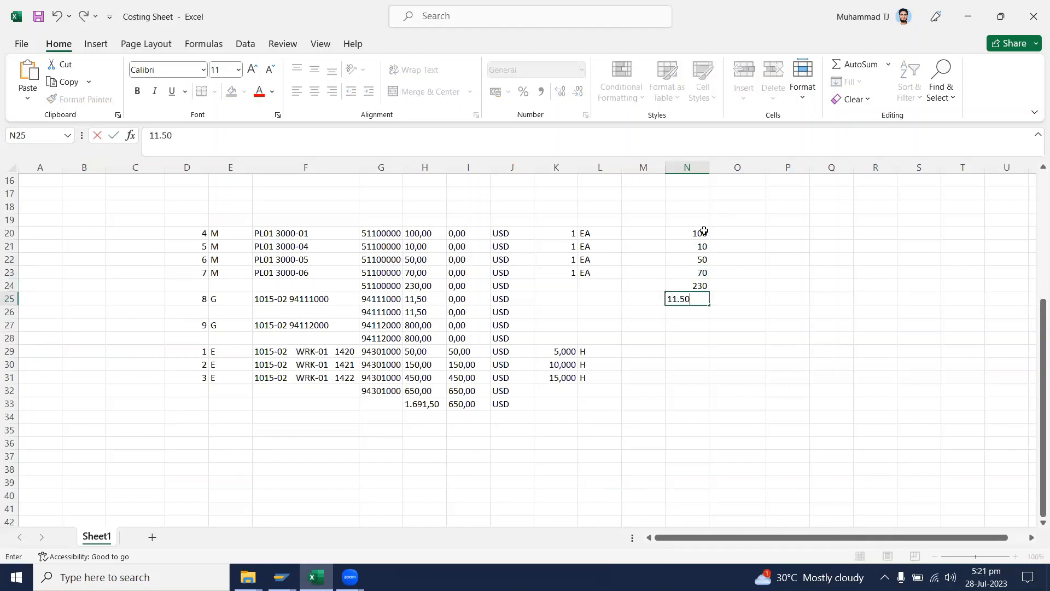
pyautogui.press('Return')
pyautogui.write('11.50')
pyautogui.press('Return')
pyautogui.write('8000')
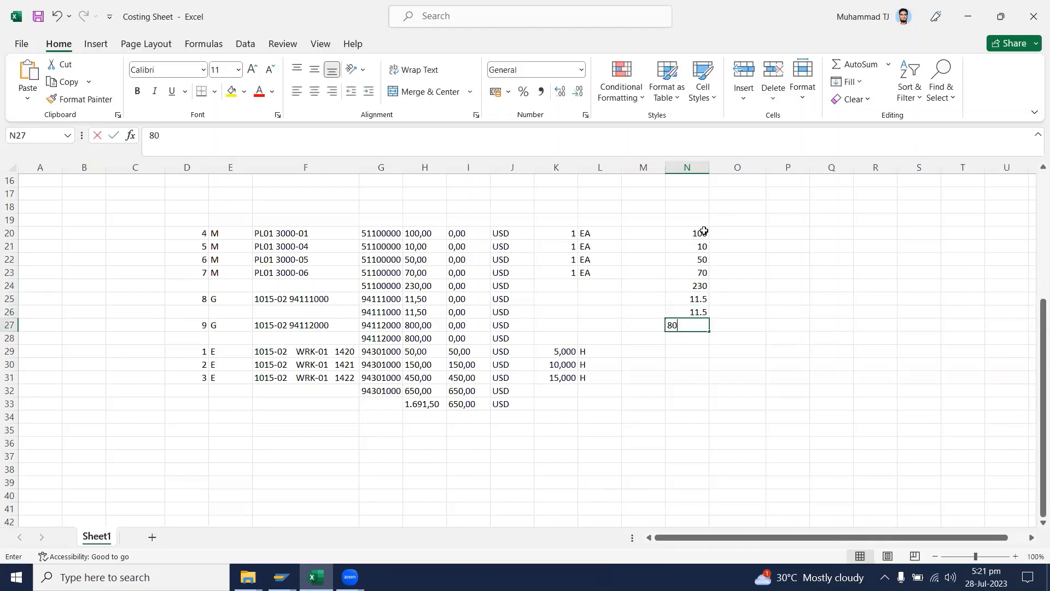
pyautogui.press('Return')
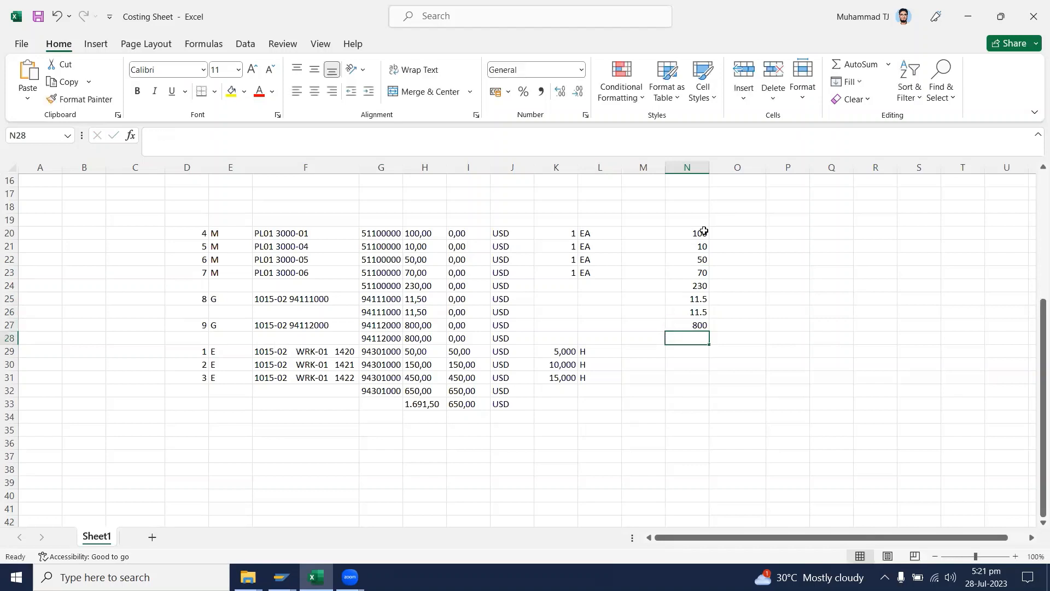
pyautogui.write('800')
pyautogui.press('Return')
# Enter the activity values 50, 150 and 450 and their subtotal 650 in N29:N32
pyautogui.write('50')
pyautogui.press('Return')
pyautogui.write('150')
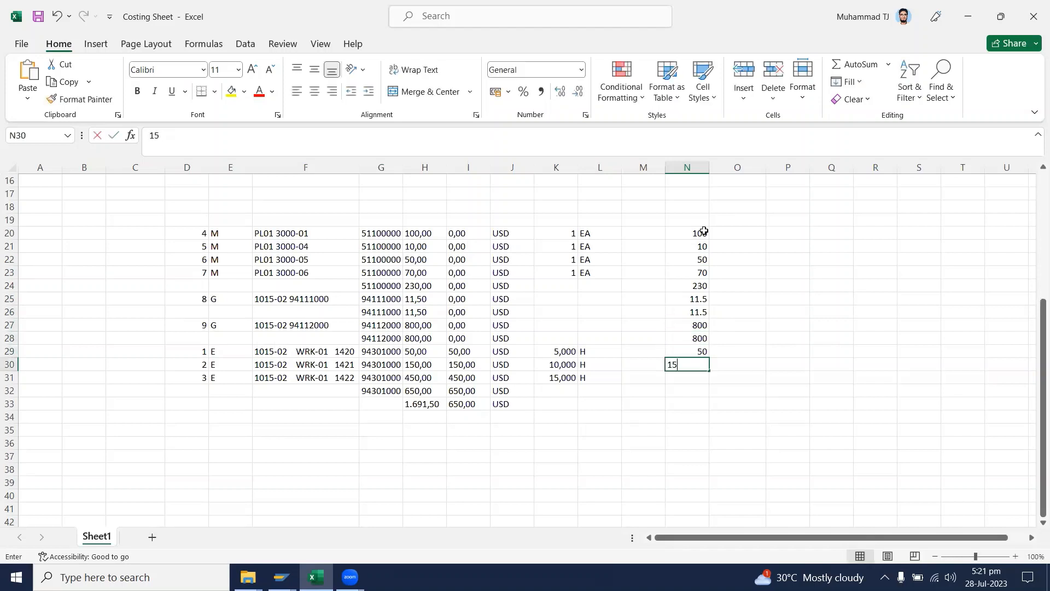
pyautogui.press('Return')
pyautogui.write('450')
pyautogui.press('Return')
pyautogui.write('65')
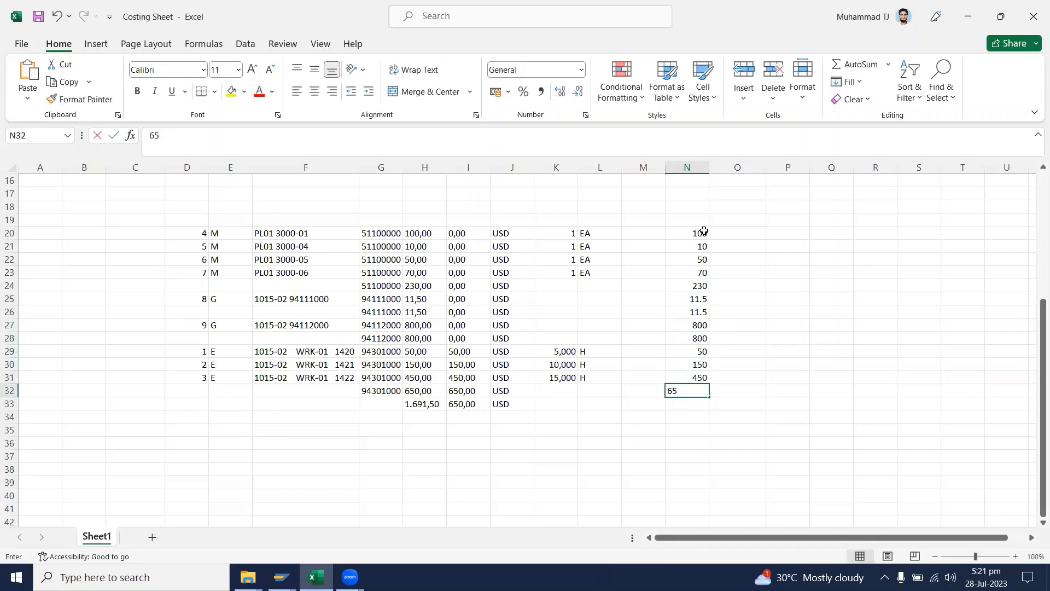
pyautogui.write('0')
pyautogui.press('Return')
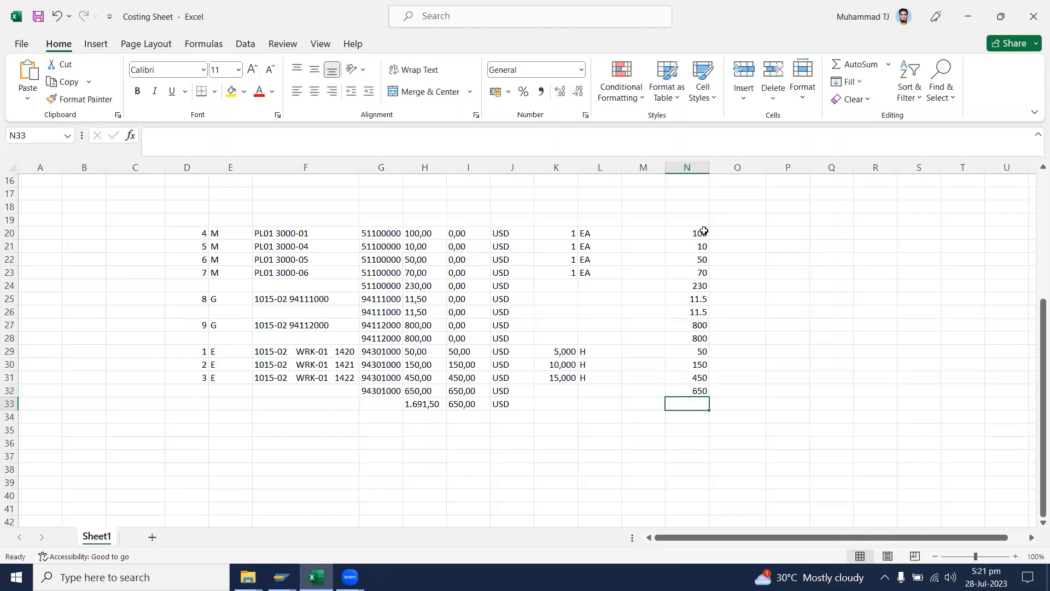
# Copy the numbers in N20:N32 over the text values in H20:H32 and clear the copy selection
pyautogui.click(679, 273)
pyautogui.moveTo(680, 389); pyautogui.dragTo(684, 387)
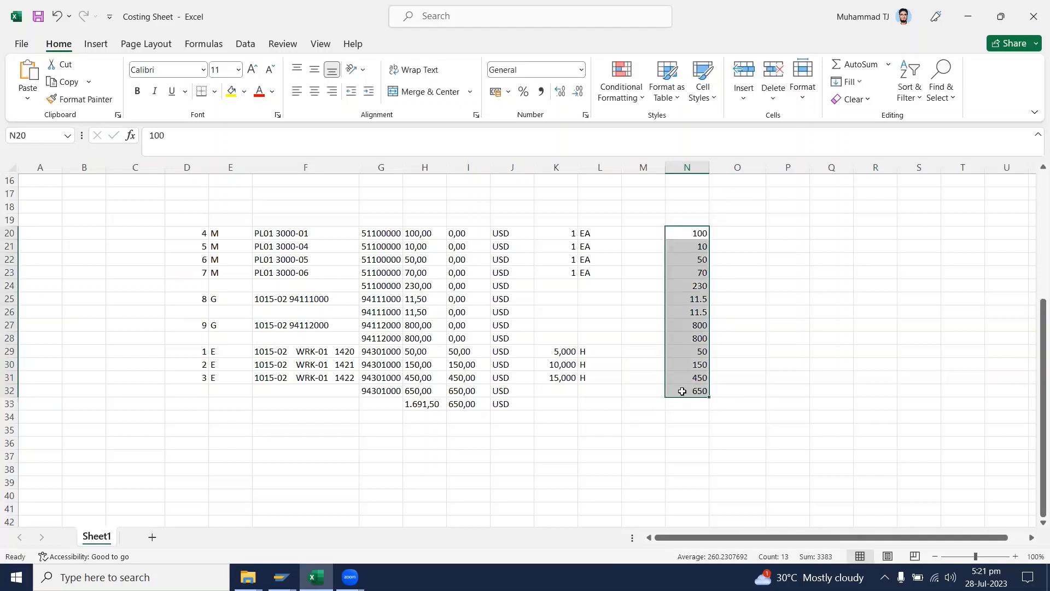
pyautogui.hotkey('ctrl', 'c')
pyautogui.moveTo(424, 241); pyautogui.dragTo(405, 405)
pyautogui.hotkey('ctrl', 'v')
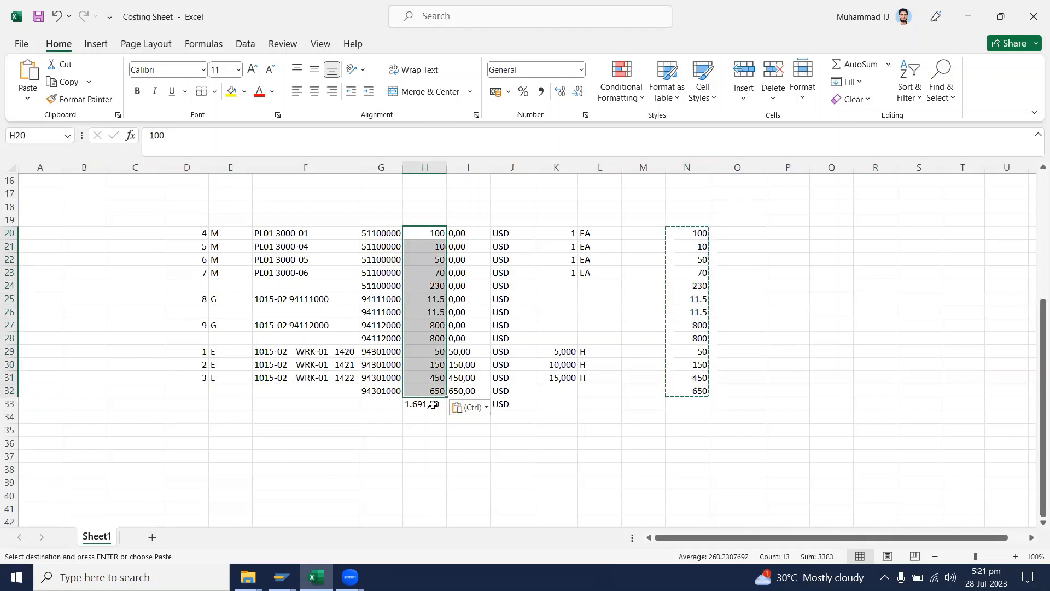
pyautogui.click(404, 405)
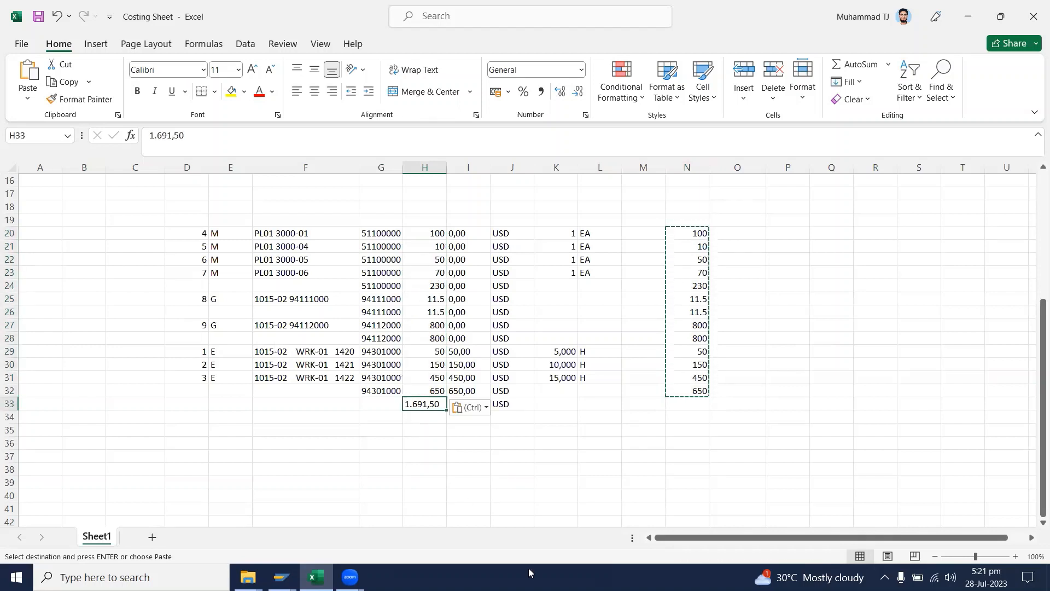
pyautogui.click(522, 440)
pyautogui.press('Escape')
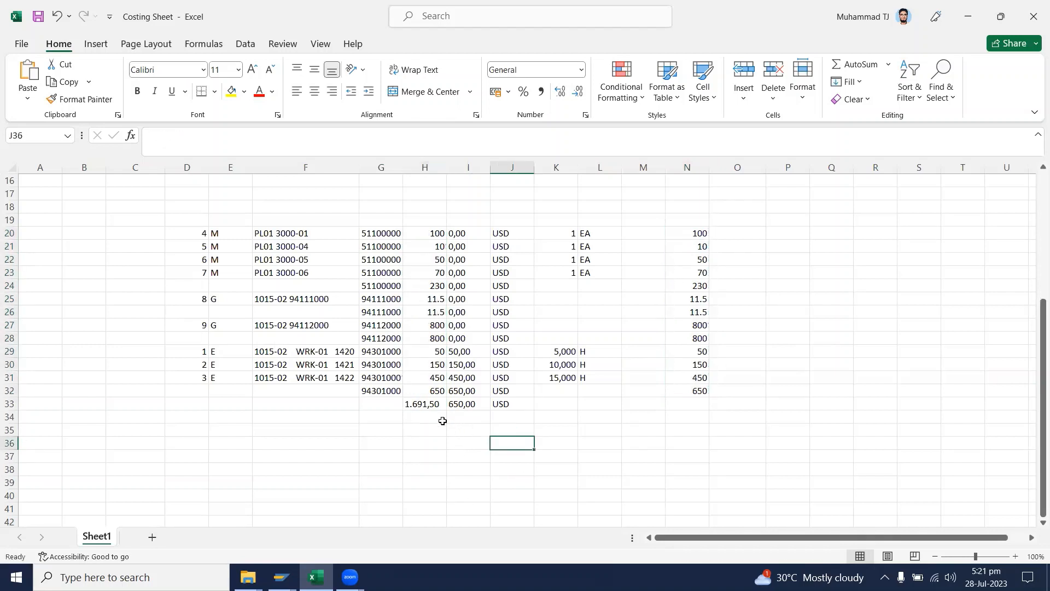
# Check the sum of the subtotals in H24, H26, H28 and H32 against the total in H33
pyautogui.click(431, 406)
pyautogui.moveTo(437, 233); pyautogui.dragTo(438, 392)
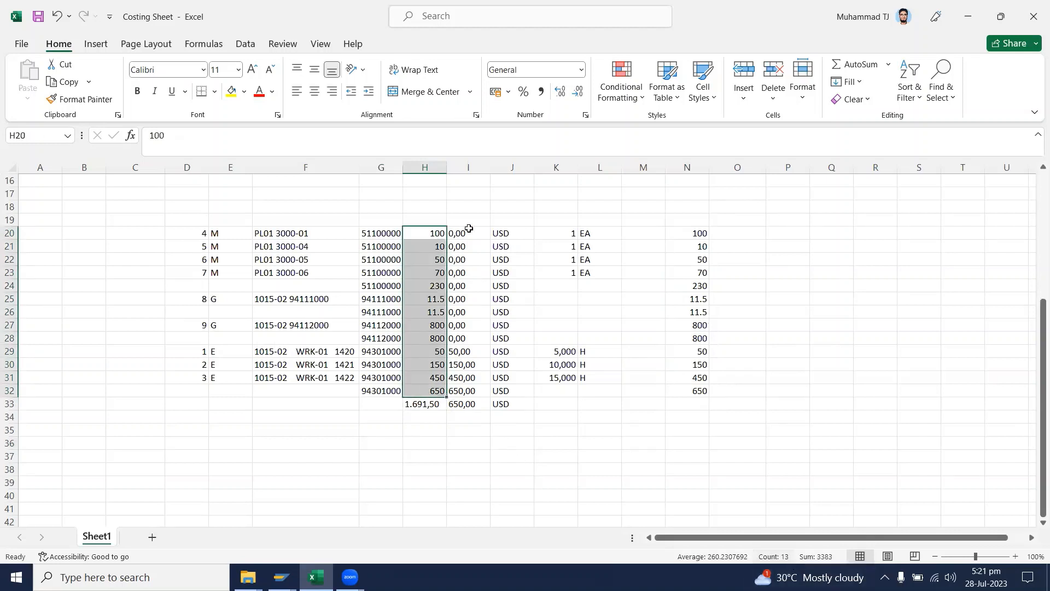
pyautogui.click(438, 287)
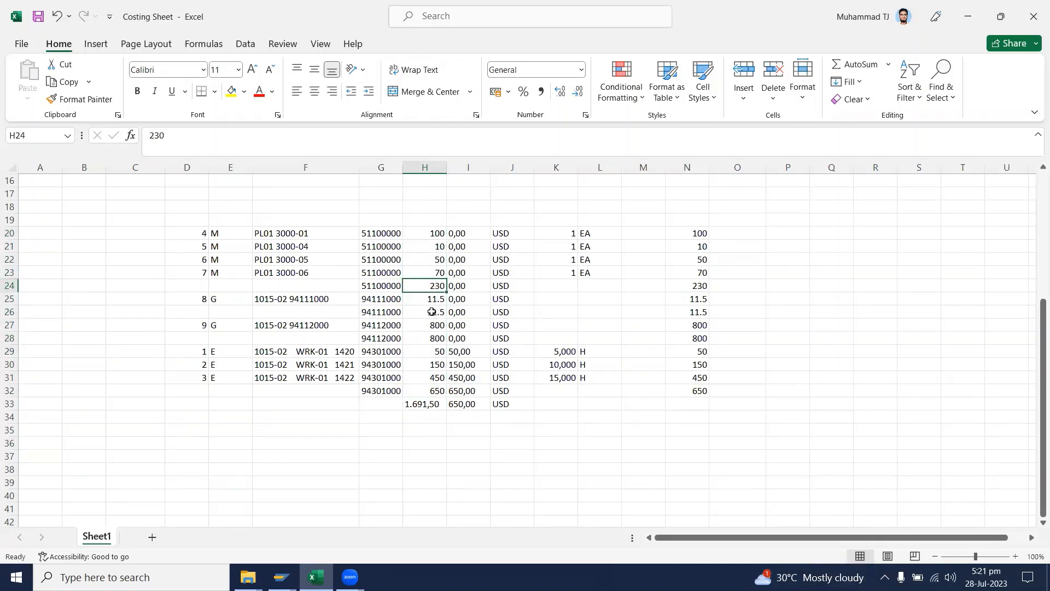
pyautogui.keyDown('ctrl'); pyautogui.click(435, 312); pyautogui.keyUp('ctrl')
pyautogui.keyDown('ctrl'); pyautogui.click(434, 336); pyautogui.keyUp('ctrl')
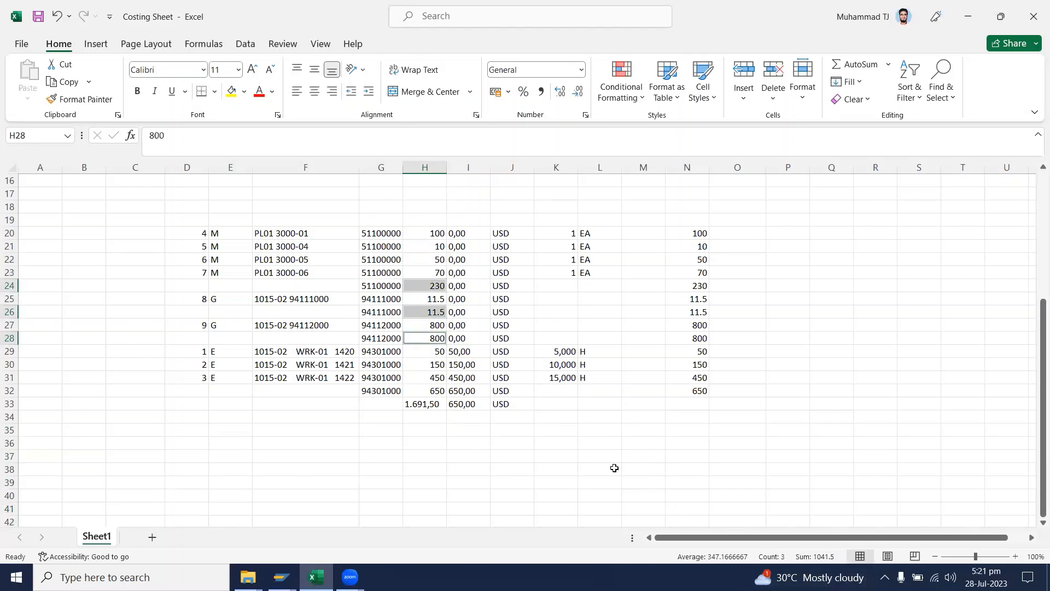
pyautogui.keyDown('ctrl'); pyautogui.click(432, 391); pyautogui.keyUp('ctrl')
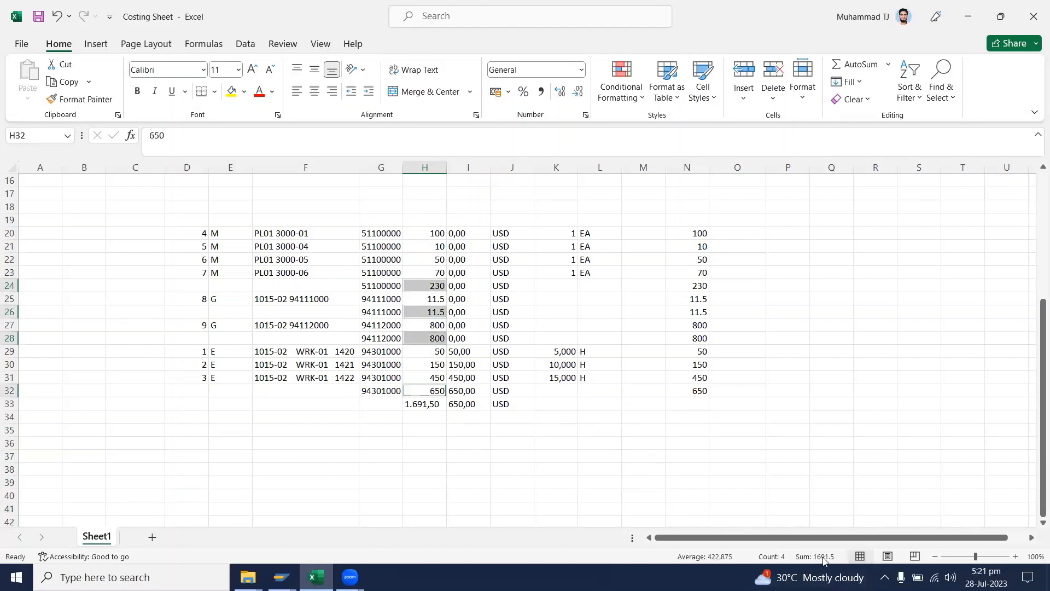
# Replace the text total in H33 with the formula +H32+H28+H26+H24 to add the four subtotals
pyautogui.click(423, 408)
pyautogui.write('+')
pyautogui.click(425, 390)
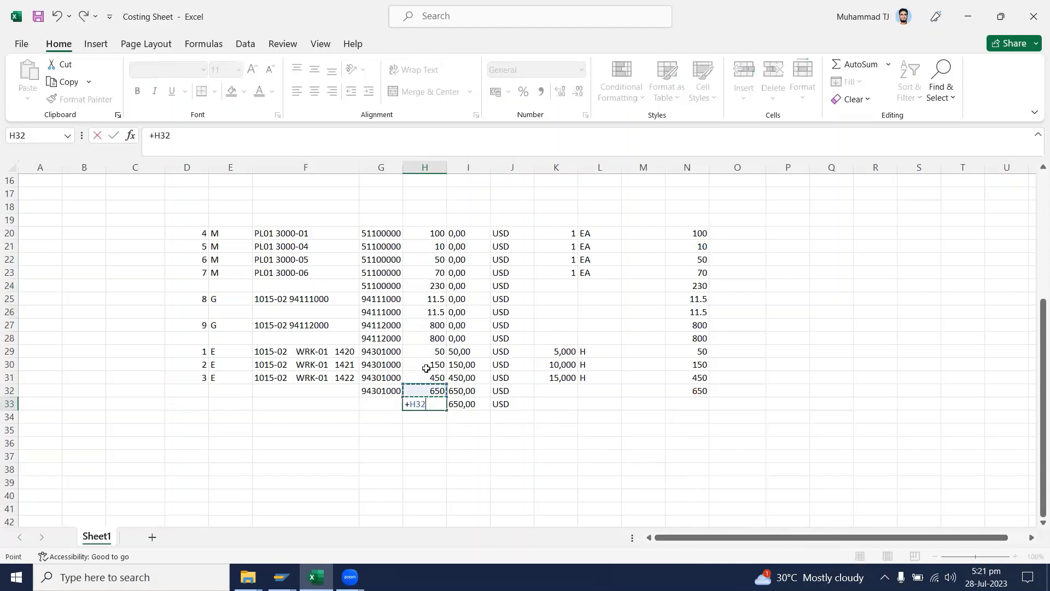
pyautogui.write('+')
pyautogui.click(433, 337)
pyautogui.write('+H28+')
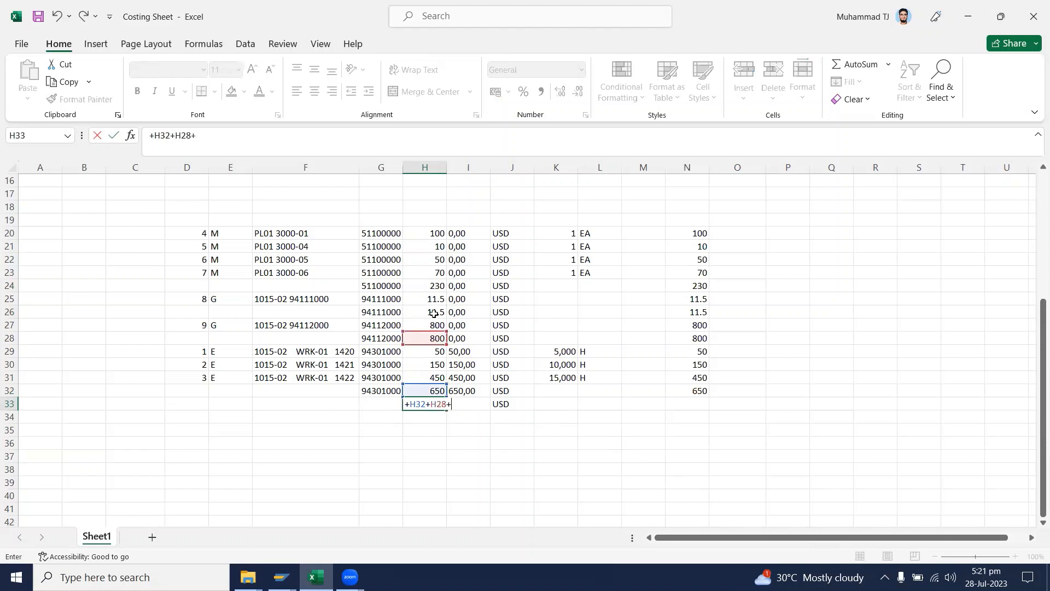
pyautogui.click(433, 313)
pyautogui.write('+')
pyautogui.click(436, 286)
pyautogui.press('Return')
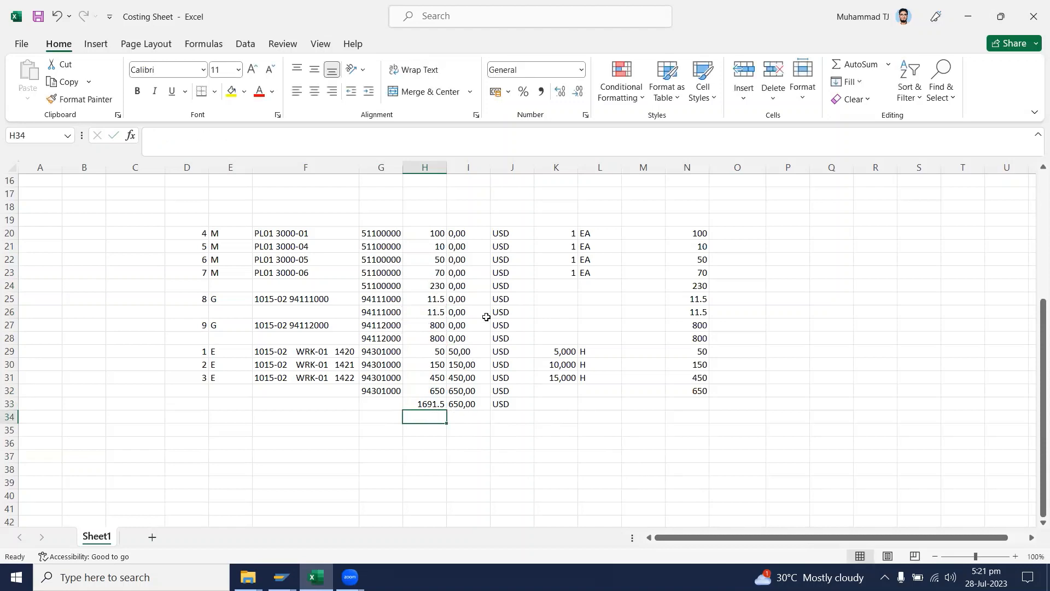
# Check the value column names in the SAP itemization and add the headings Total in H18 and Fix in I18
pyautogui.click(316, 577)
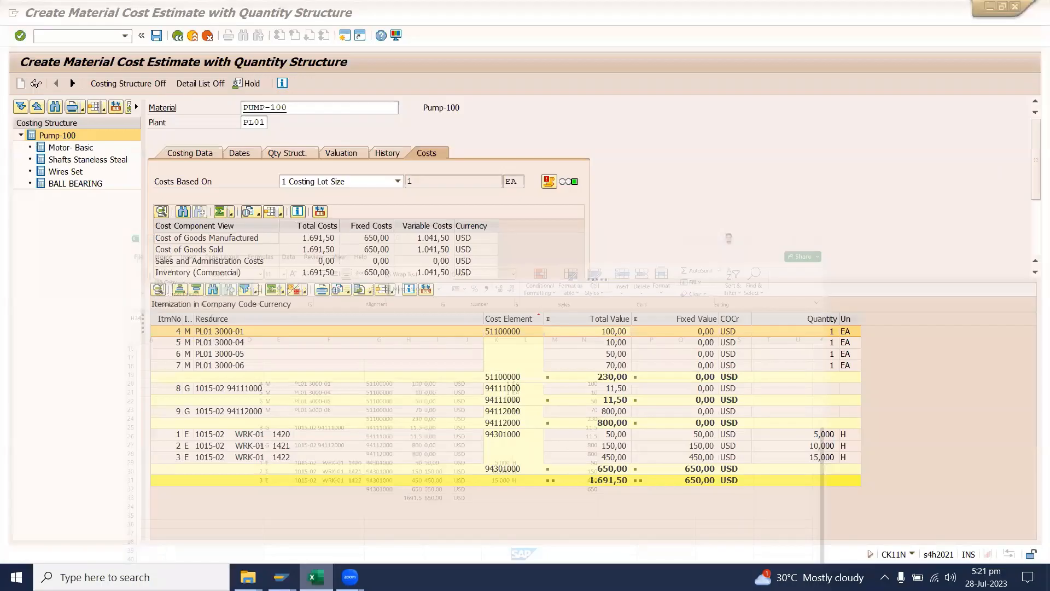
pyautogui.hotkey('alt', 'Tab')
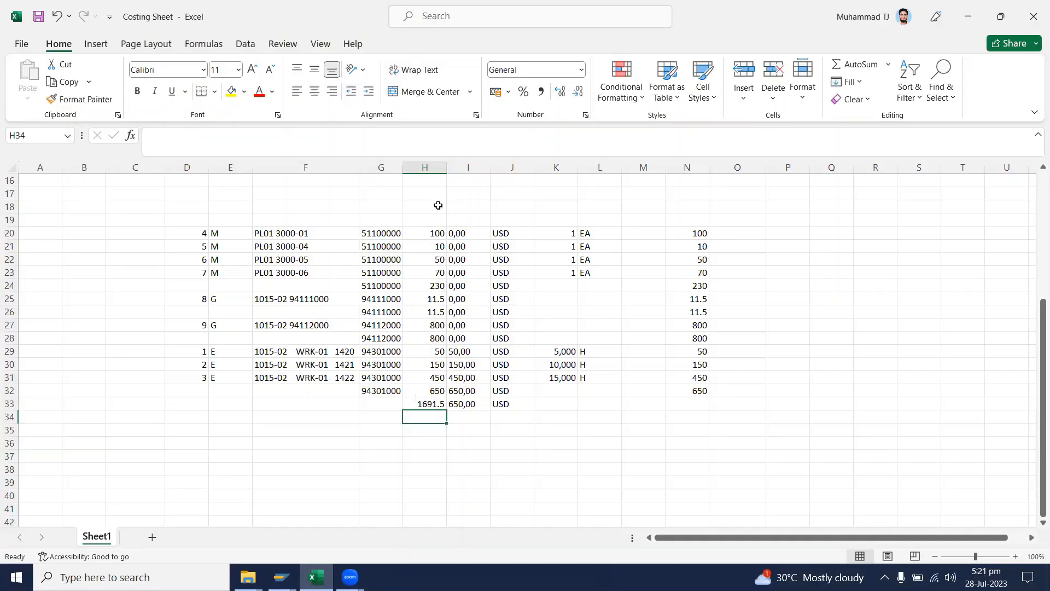
pyautogui.click(438, 206)
pyautogui.write('Total')
pyautogui.press('Tab')
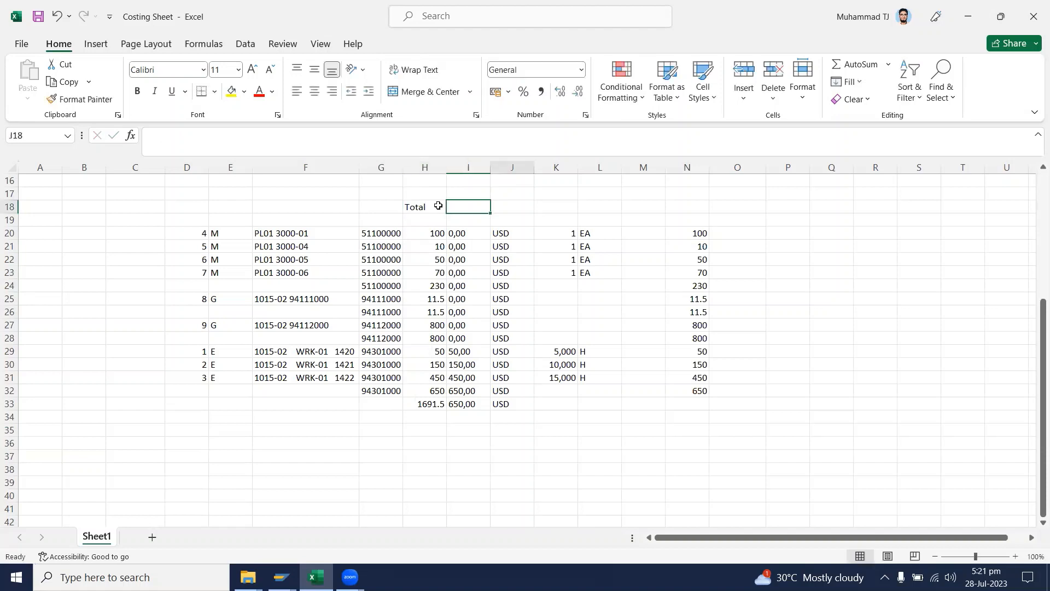
pyautogui.press('Right')
pyautogui.press('Left')
pyautogui.press('Left')
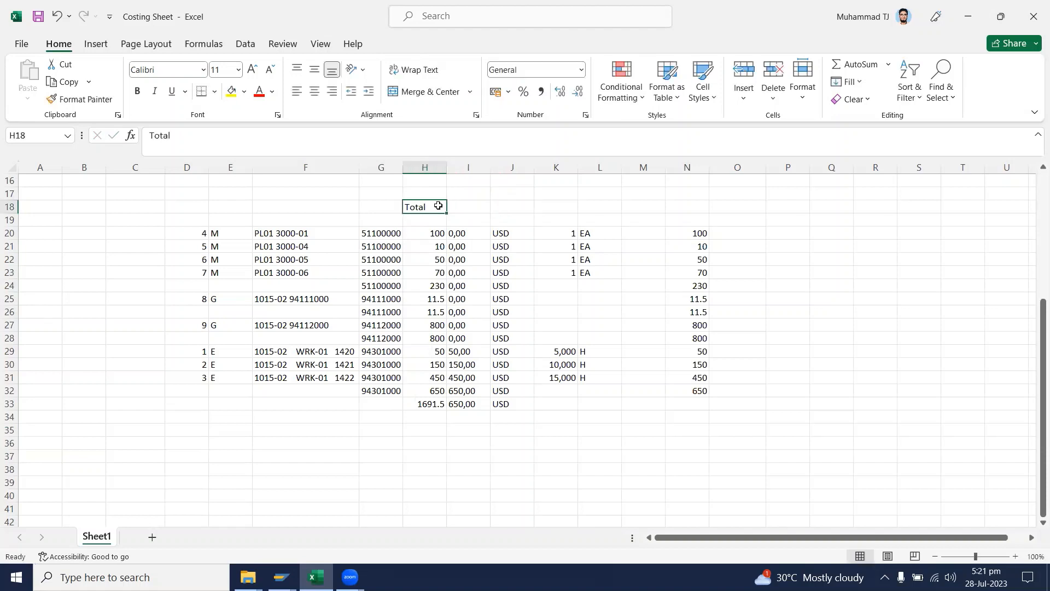
pyautogui.press('Right')
pyautogui.write('Fix')
pyautogui.press('Return')
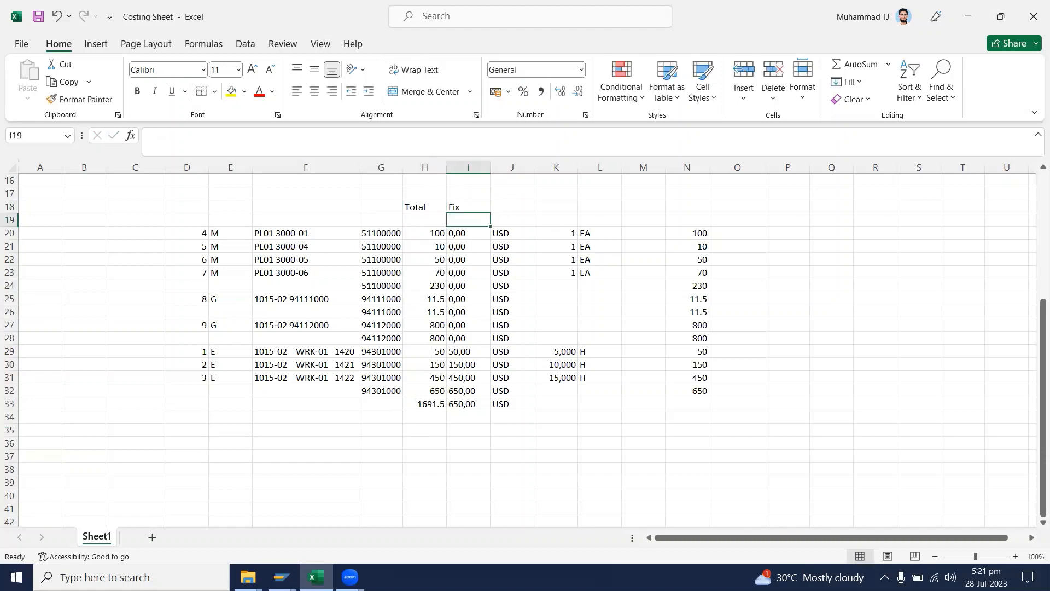
# Switch to SAP, open a new session, run transaction spro and display the SAP Reference IMG
pyautogui.click(281, 577)
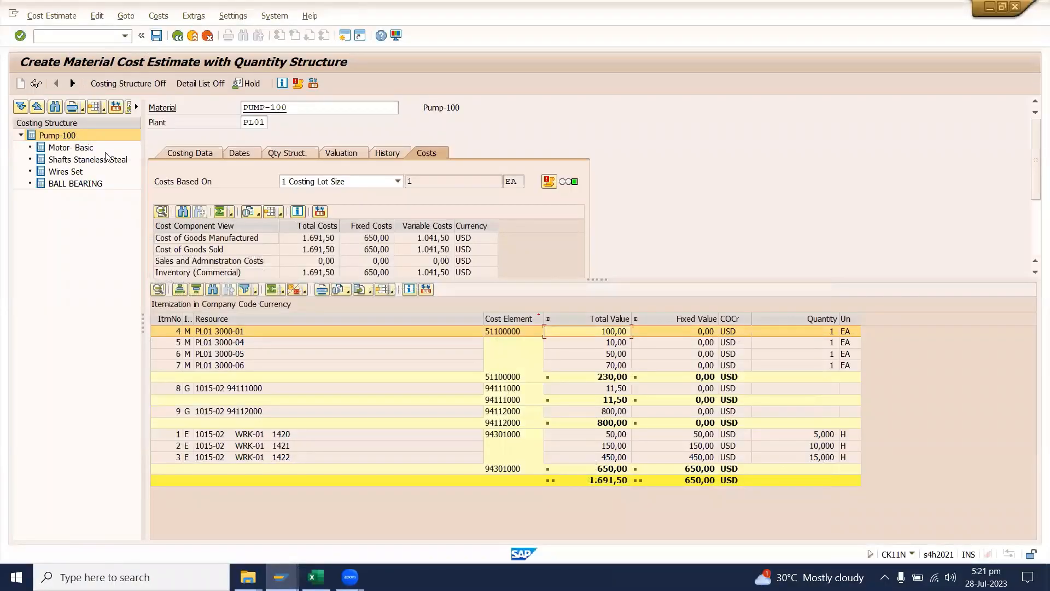
pyautogui.click(13, 11)
pyautogui.click(82, 116)
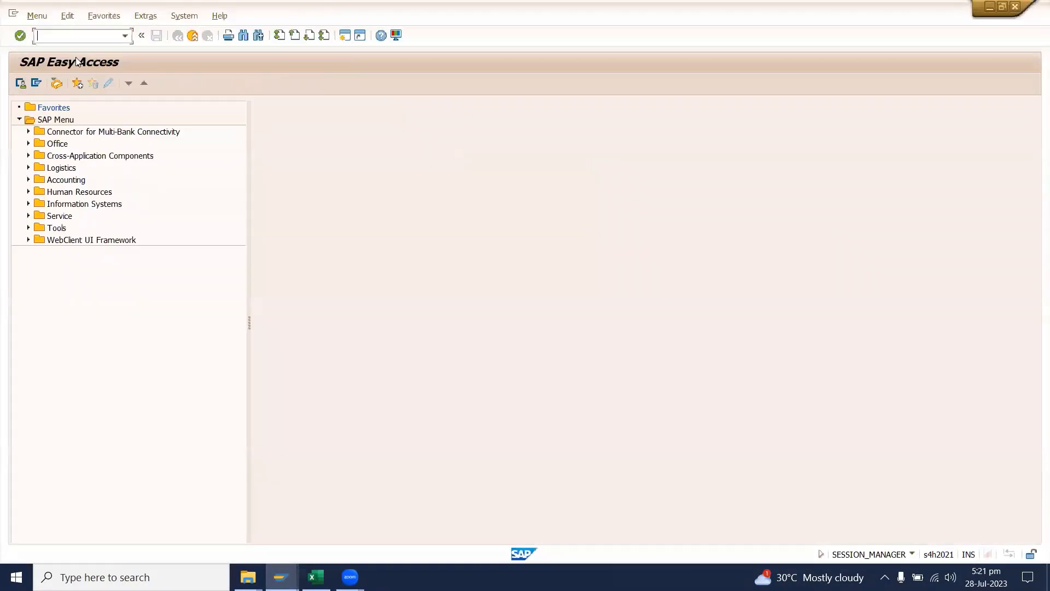
pyautogui.write('spro')
pyautogui.press('Return')
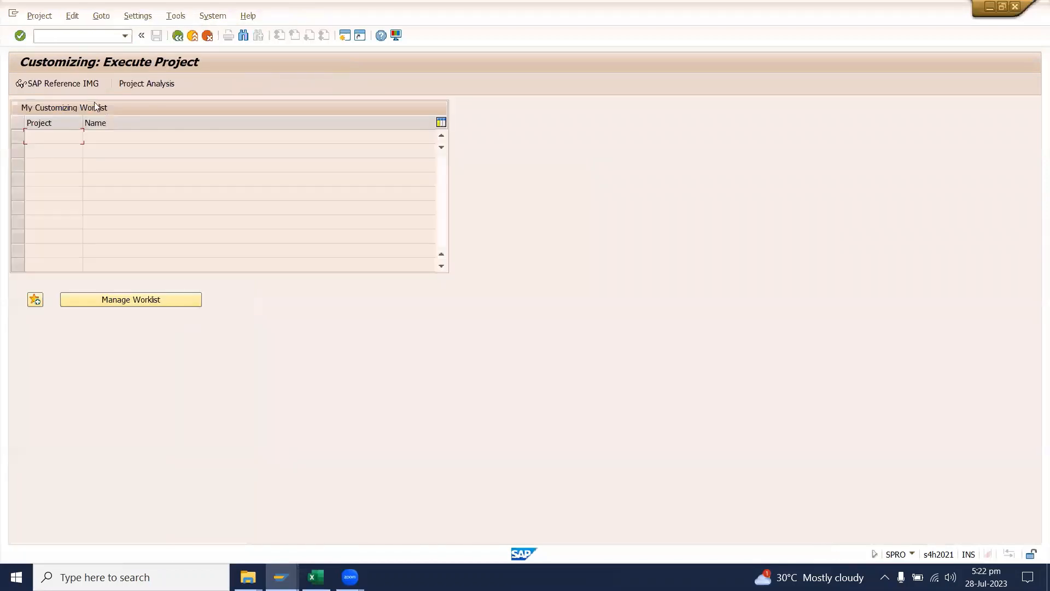
pyautogui.click(78, 84)
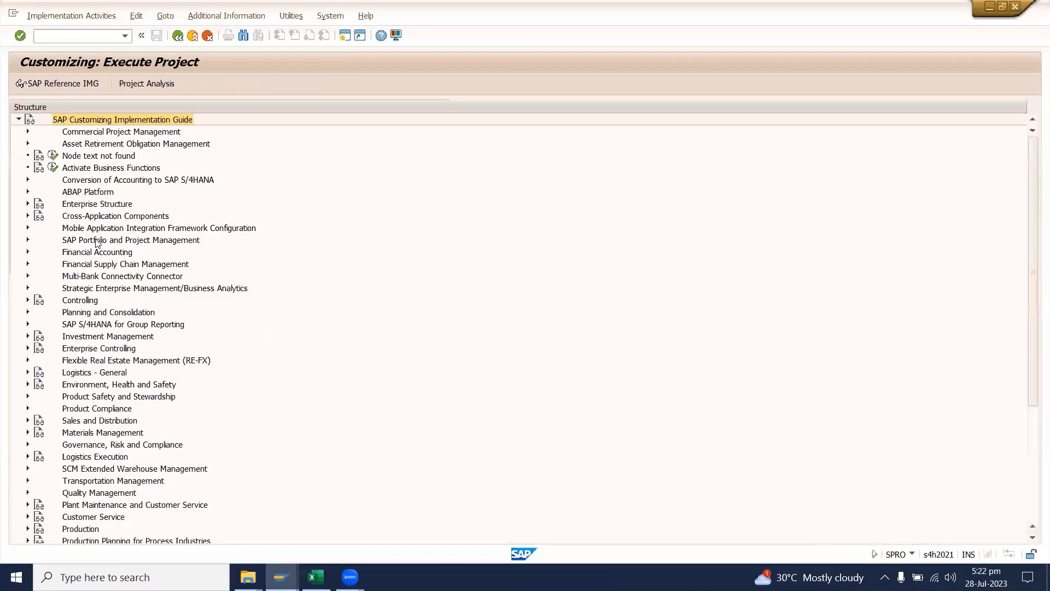
# Open Define Costing Sheets under Controlling, Product Cost Controlling, Product Cost Planning, Basic Settings for Material Costing, Overhead, also expanding Costing Sheet: Components
pyautogui.click(27, 301)
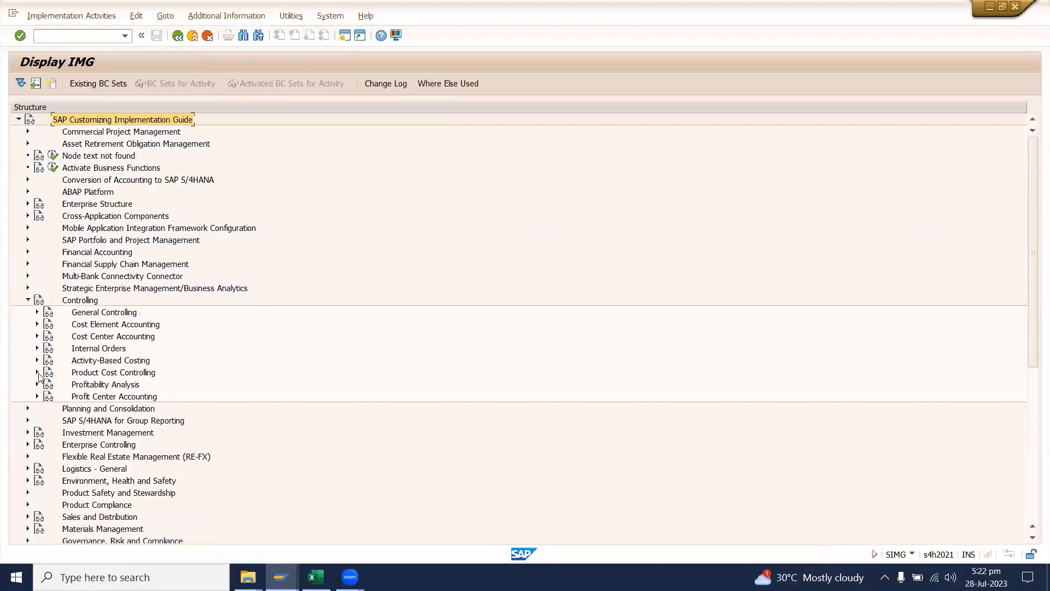
pyautogui.click(37, 372)
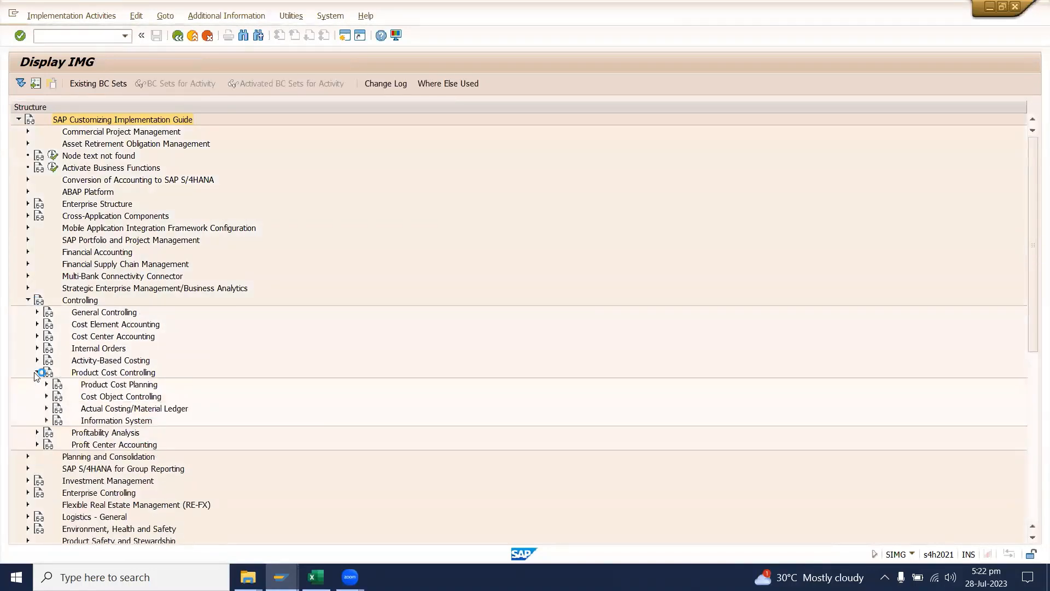
pyautogui.click(46, 385)
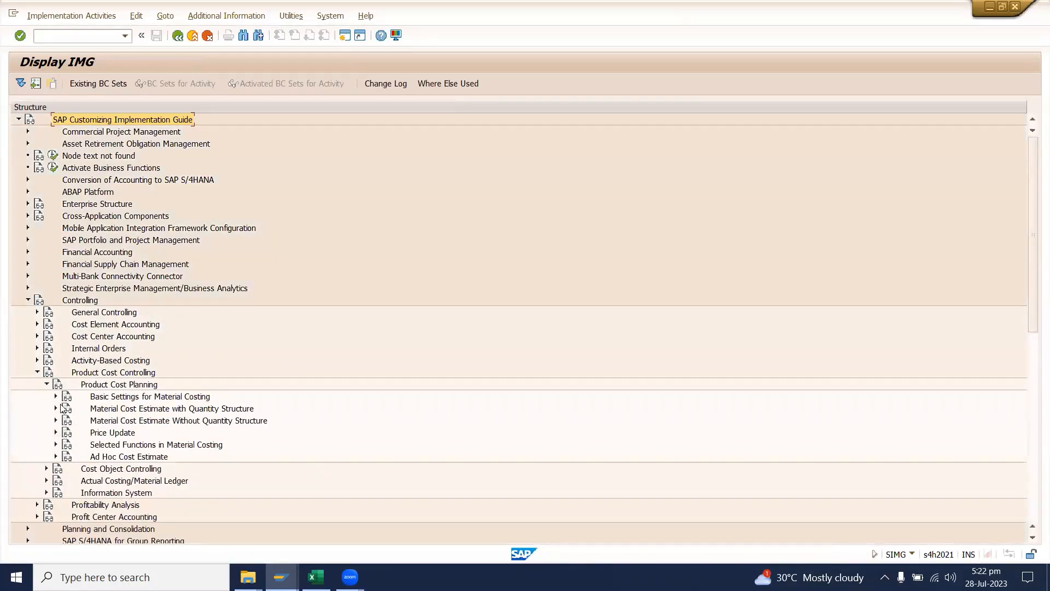
pyautogui.click(55, 396)
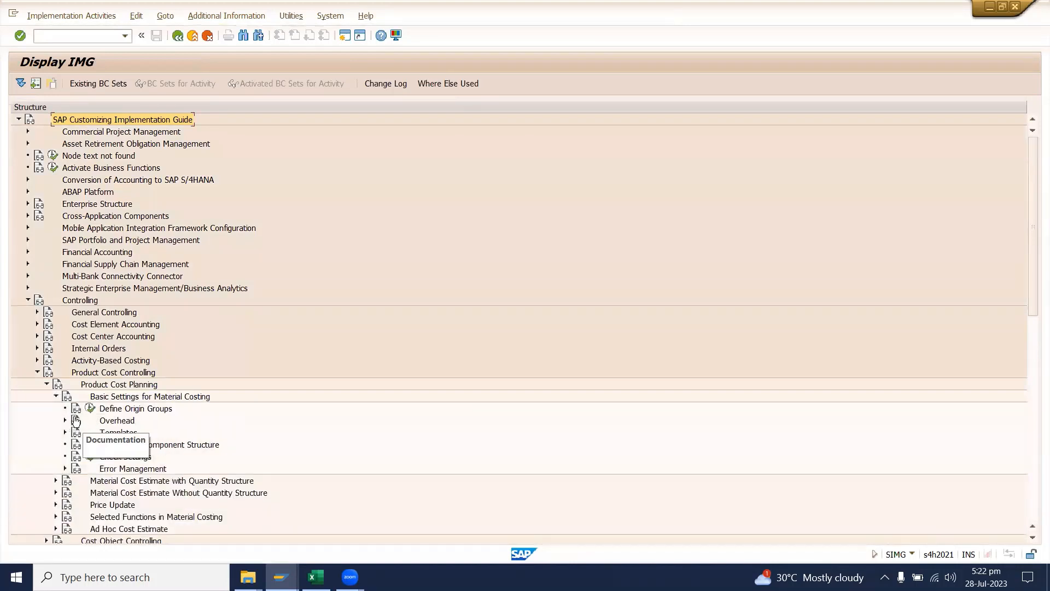
pyautogui.click(65, 421)
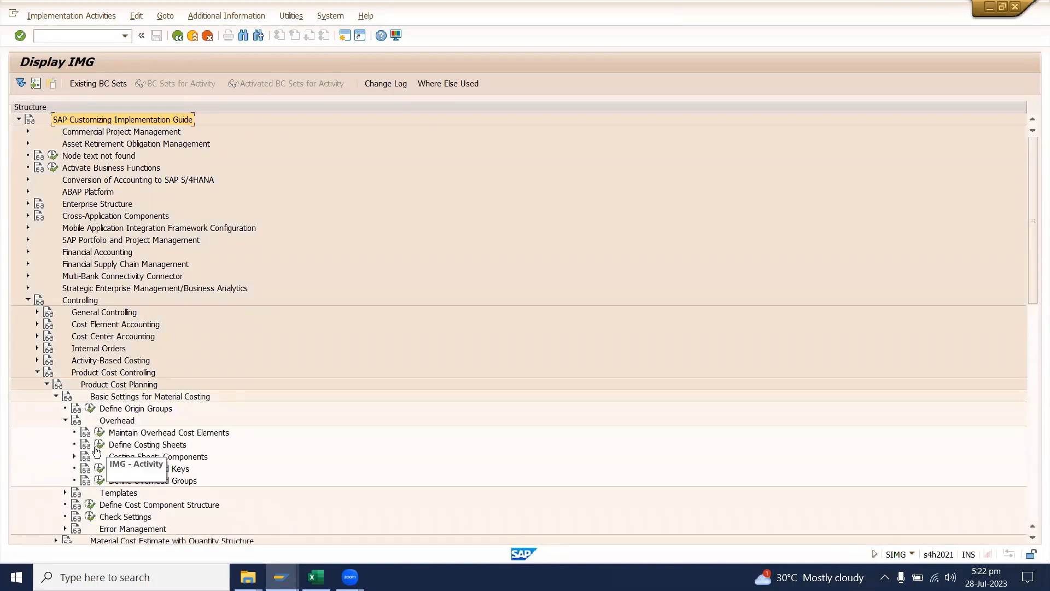
pyautogui.click(74, 456)
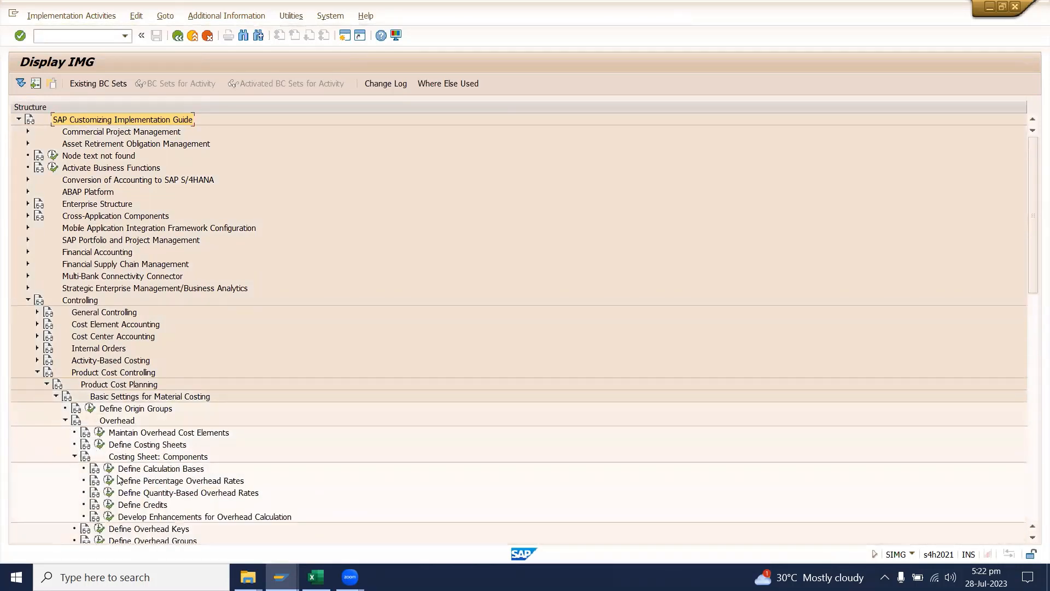
pyautogui.click(101, 445)
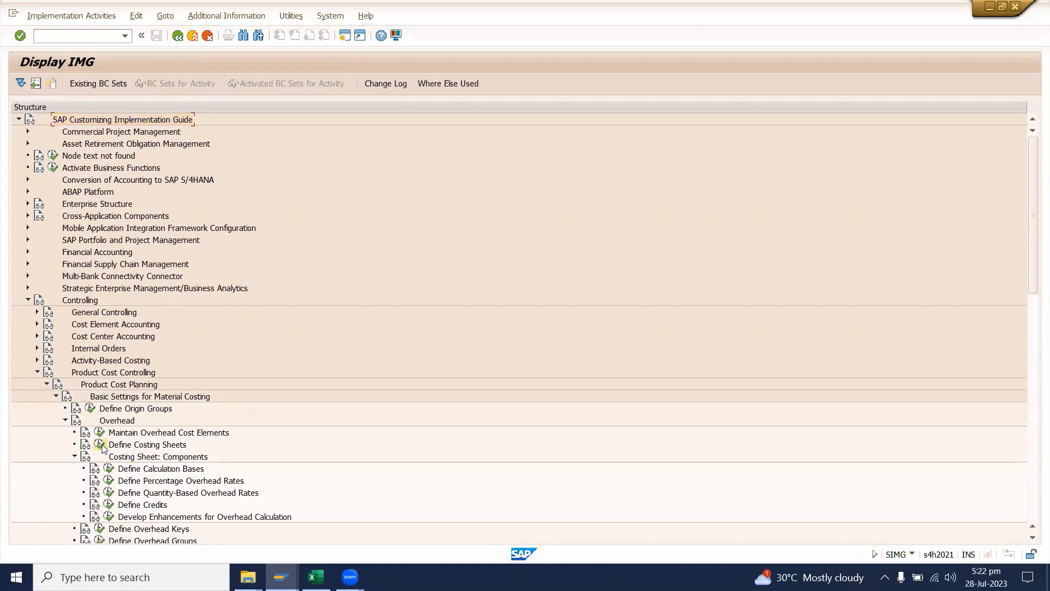
# Return to the PUMP-100 cost estimate and display the costing sheet assigned in its valuation data, accepting controlling area A000
pyautogui.click(282, 577)
pyautogui.click(296, 531)
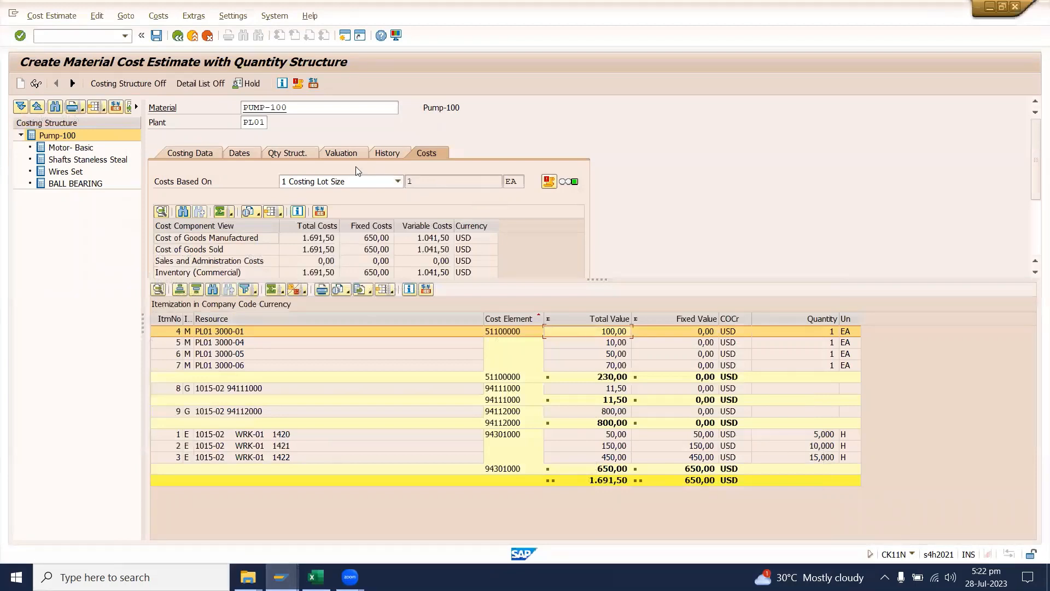
pyautogui.click(292, 154)
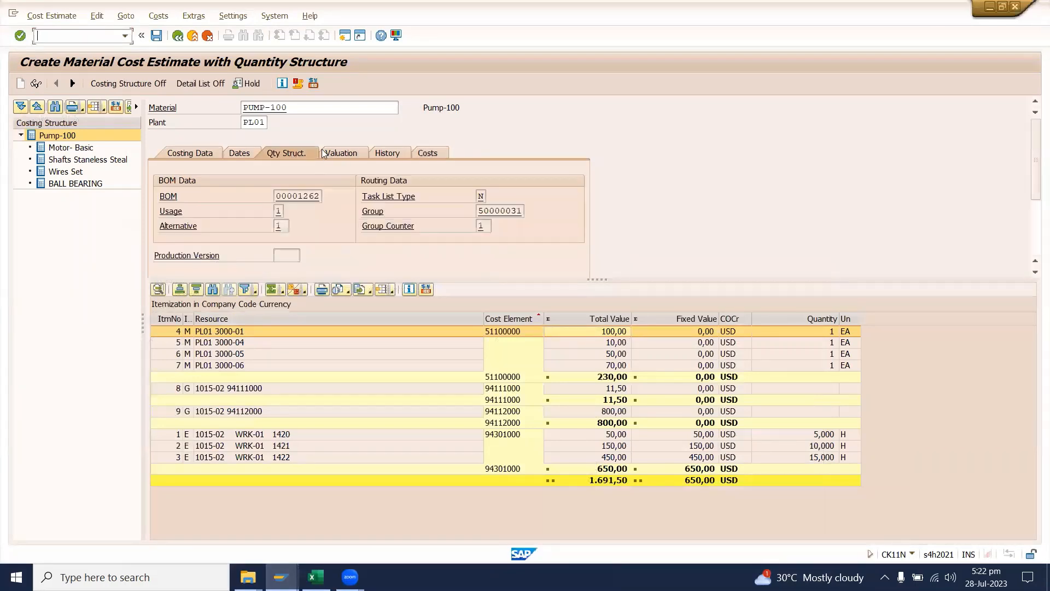
pyautogui.click(353, 156)
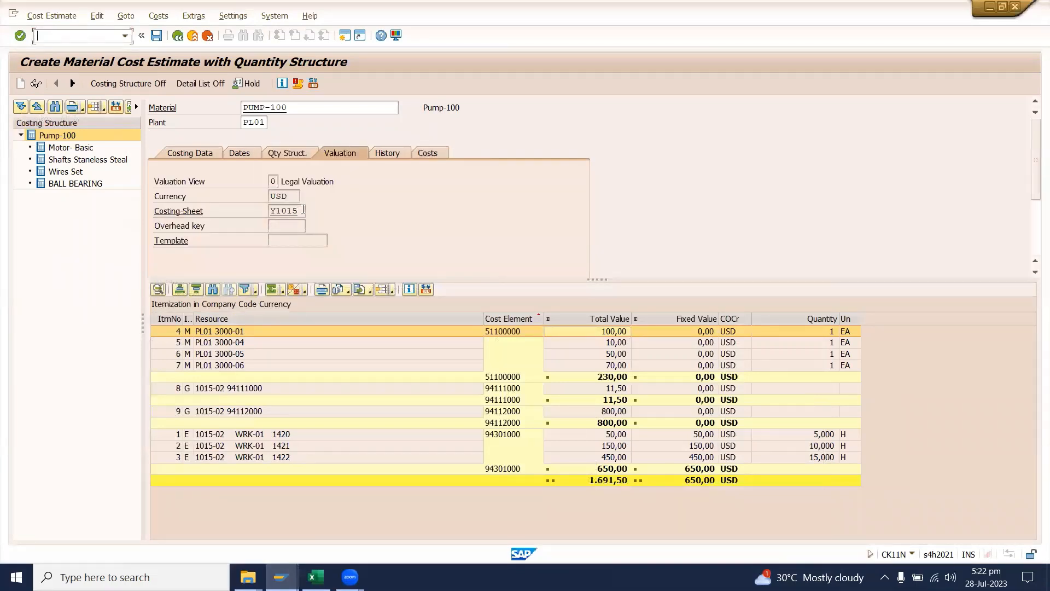
pyautogui.moveTo(303, 210); pyautogui.dragTo(239, 211)
pyautogui.click(290, 211)
pyautogui.press('F4')
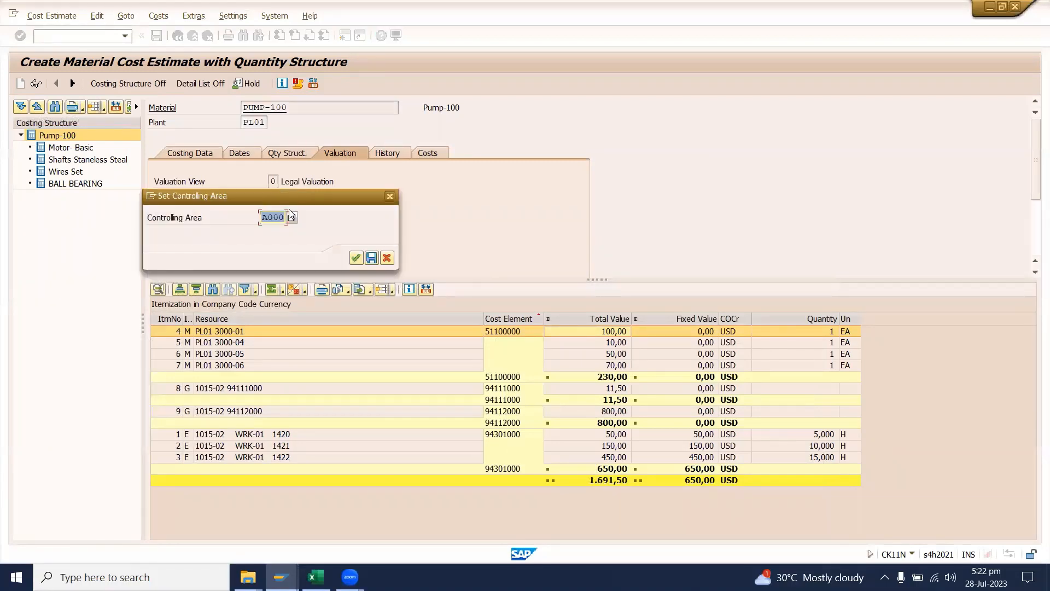
pyautogui.click(361, 263)
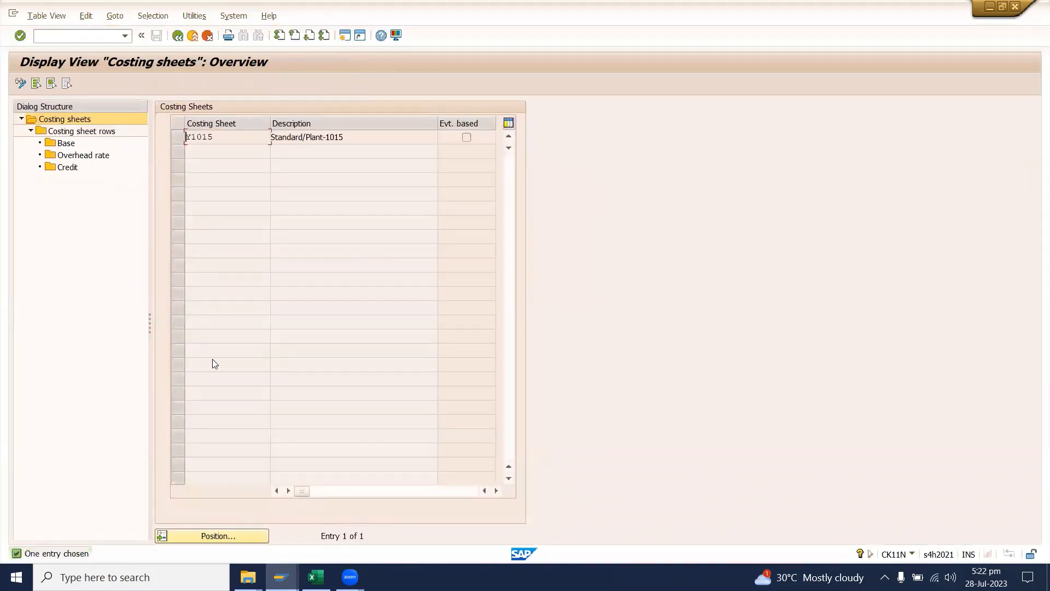
# Switch to the changeable costing sheets overview in the other SAP session and select costing sheet Y1015
pyautogui.moveTo(281, 577)
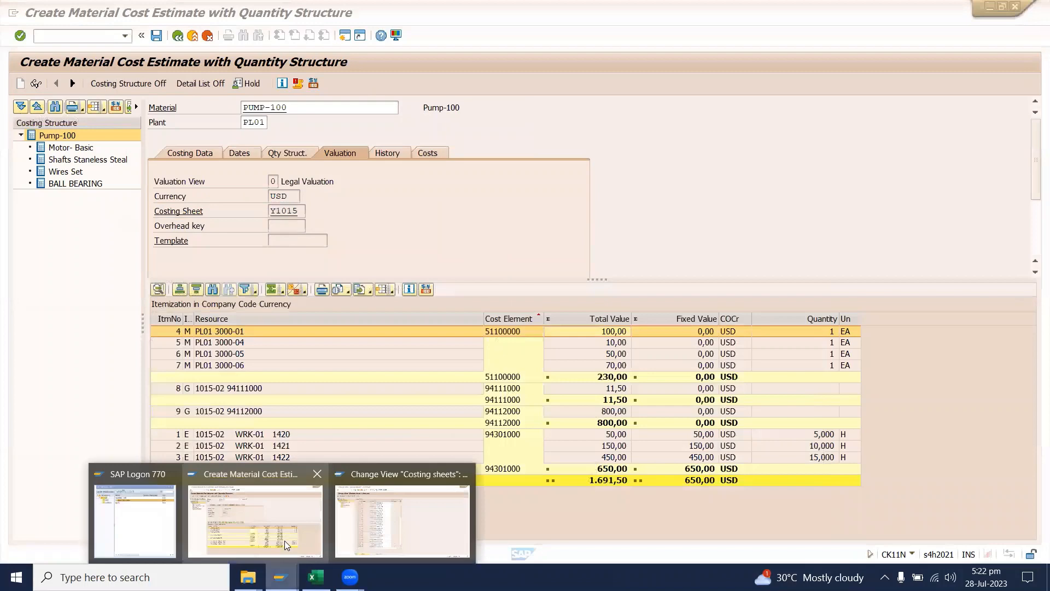
pyautogui.click(377, 530)
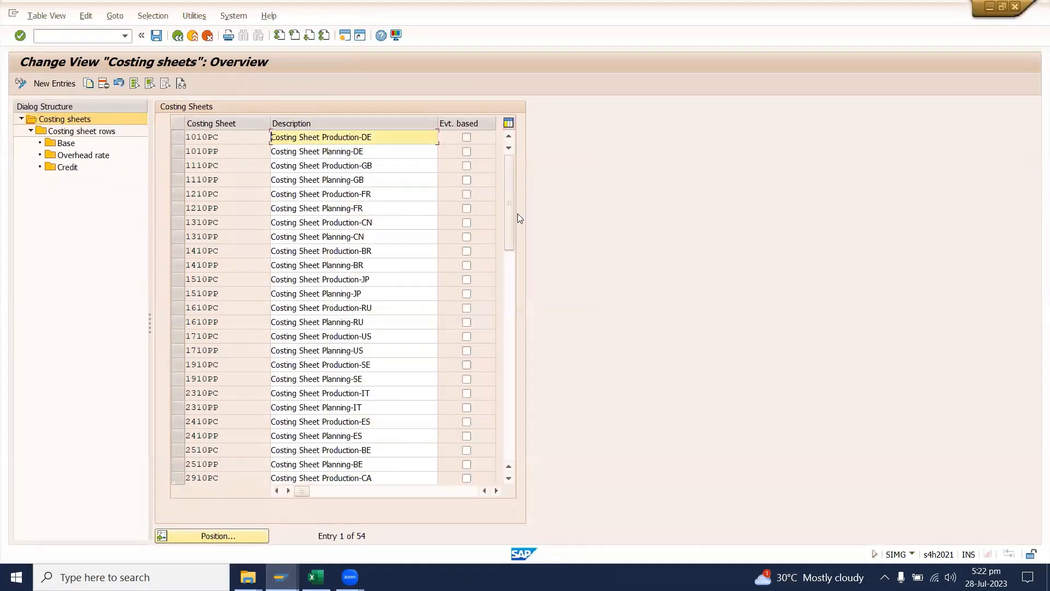
pyautogui.moveTo(513, 233); pyautogui.dragTo(208, 421)
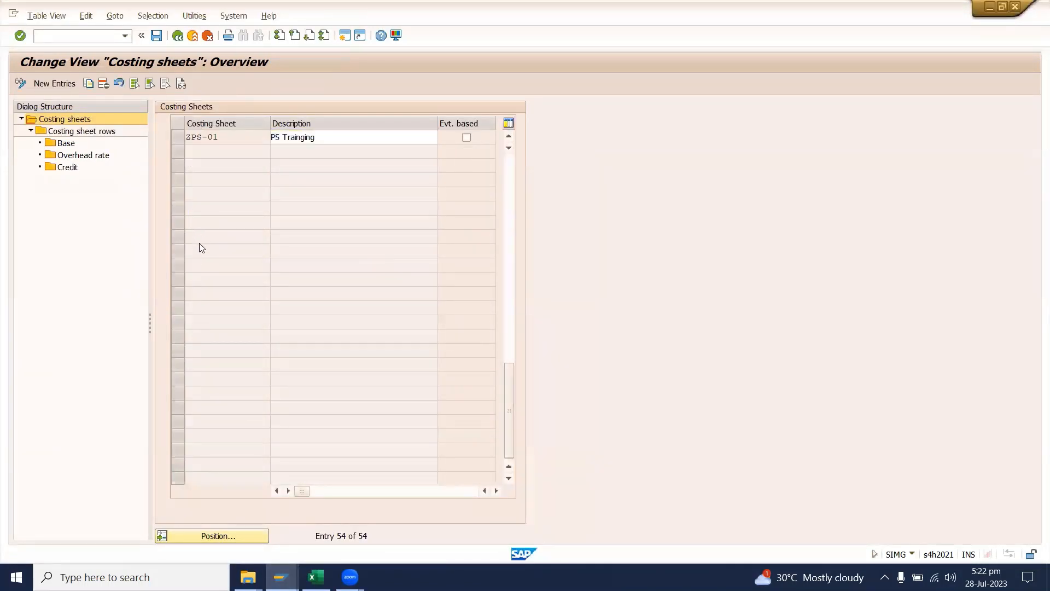
pyautogui.click(177, 151)
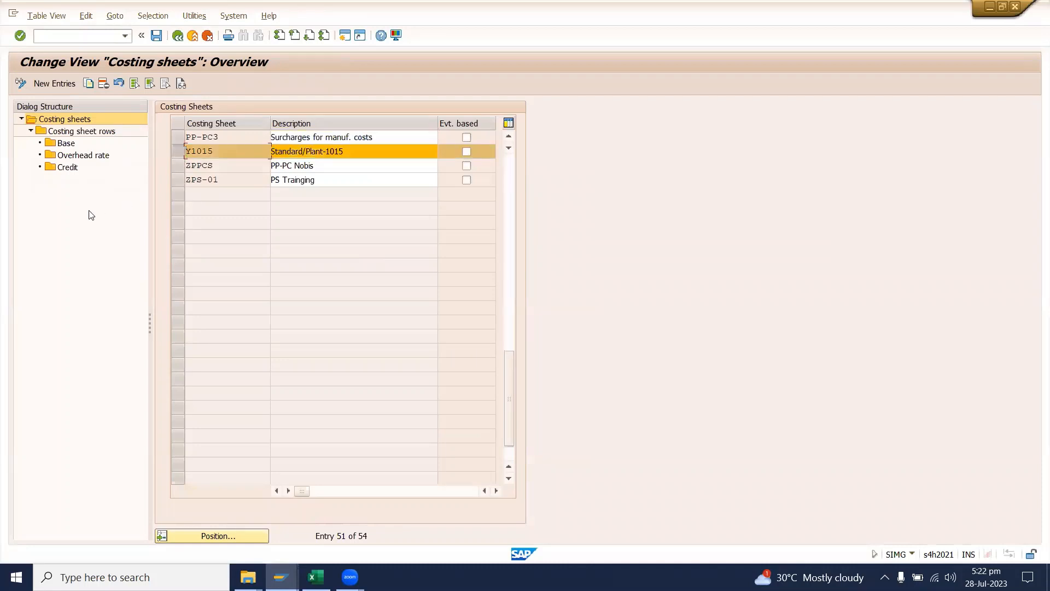
# Compare the costing sheet in the PUMP-100 valuation data with the selected entry, returning to the costing sheets overview
pyautogui.moveTo(281, 577)
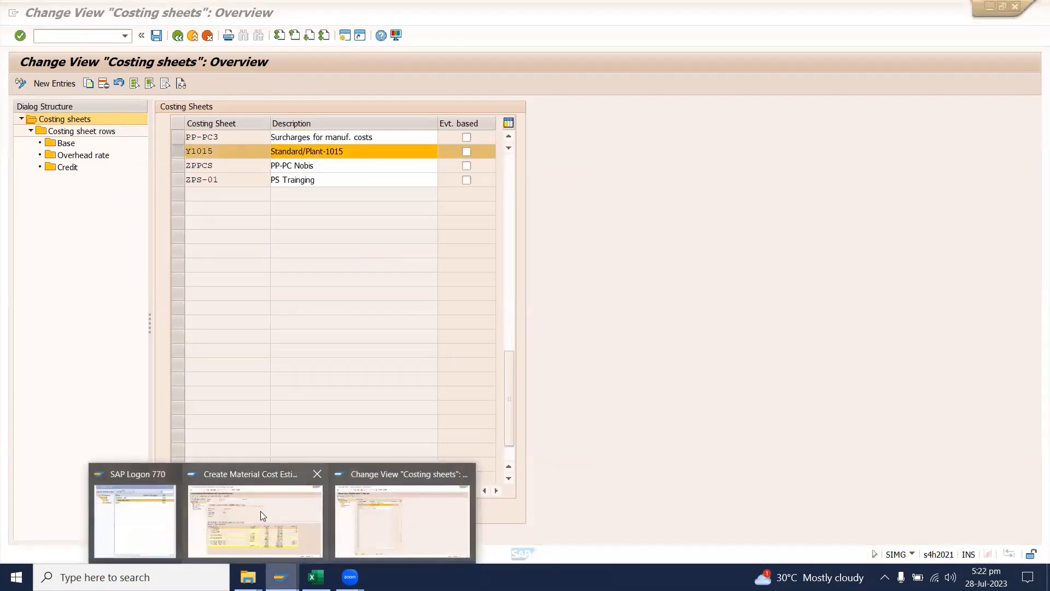
pyautogui.click(261, 511)
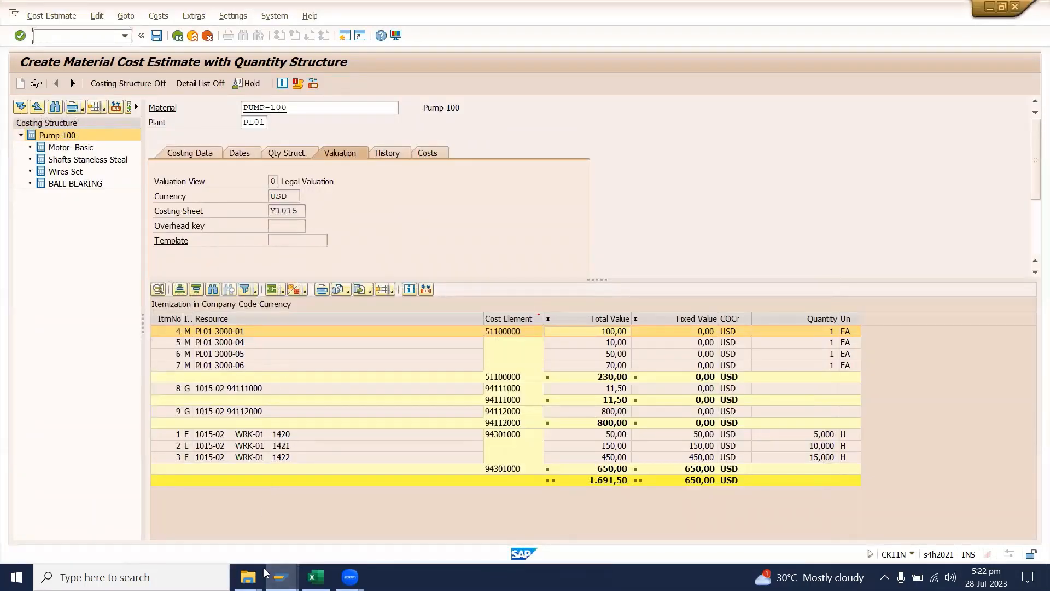
pyautogui.moveTo(281, 577)
pyautogui.click(390, 528)
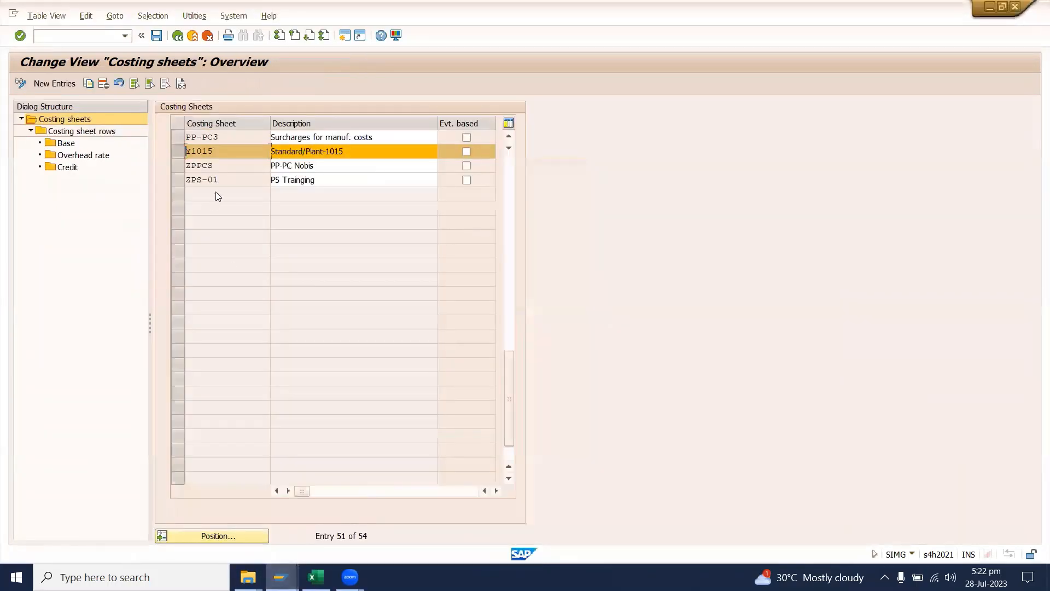
# Open the costing sheet rows of Y1015 and capture them as a rectangular screenshot with Snipping Tool
pyautogui.doubleClick(92, 131)
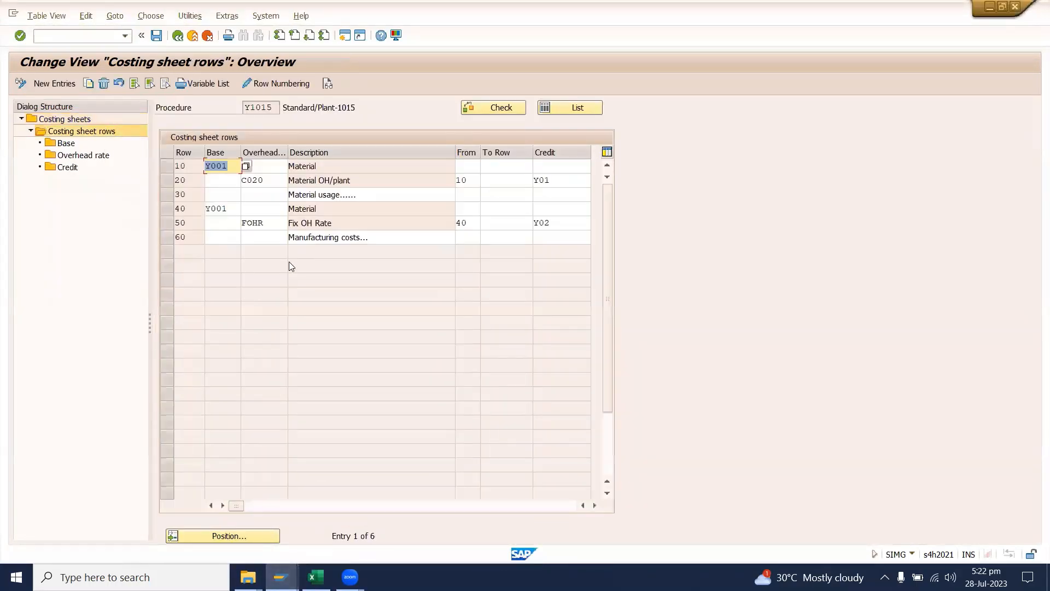
pyautogui.click(110, 578)
pyautogui.write('s')
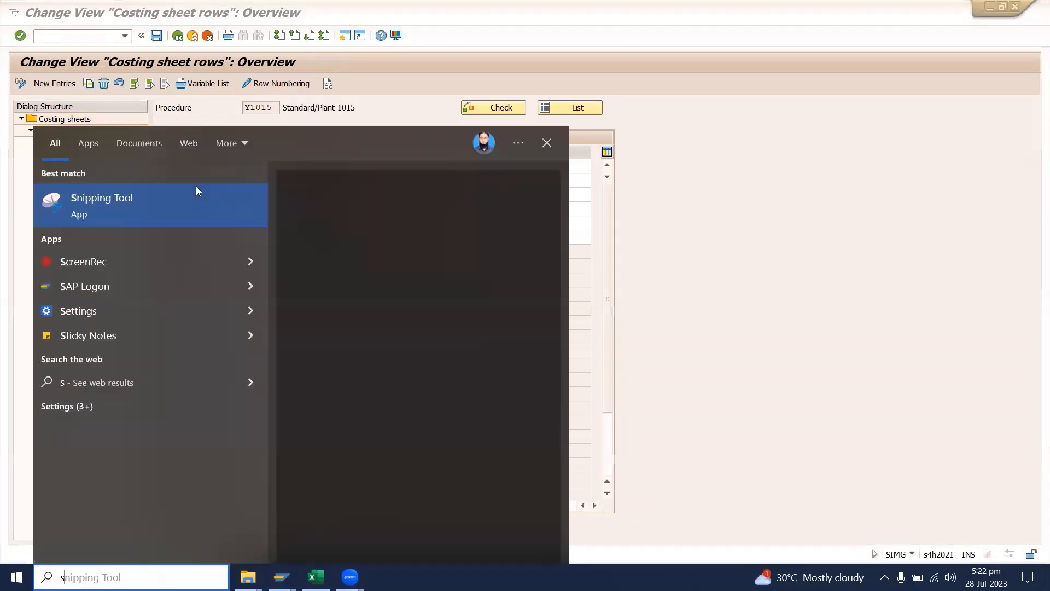
pyautogui.click(132, 204)
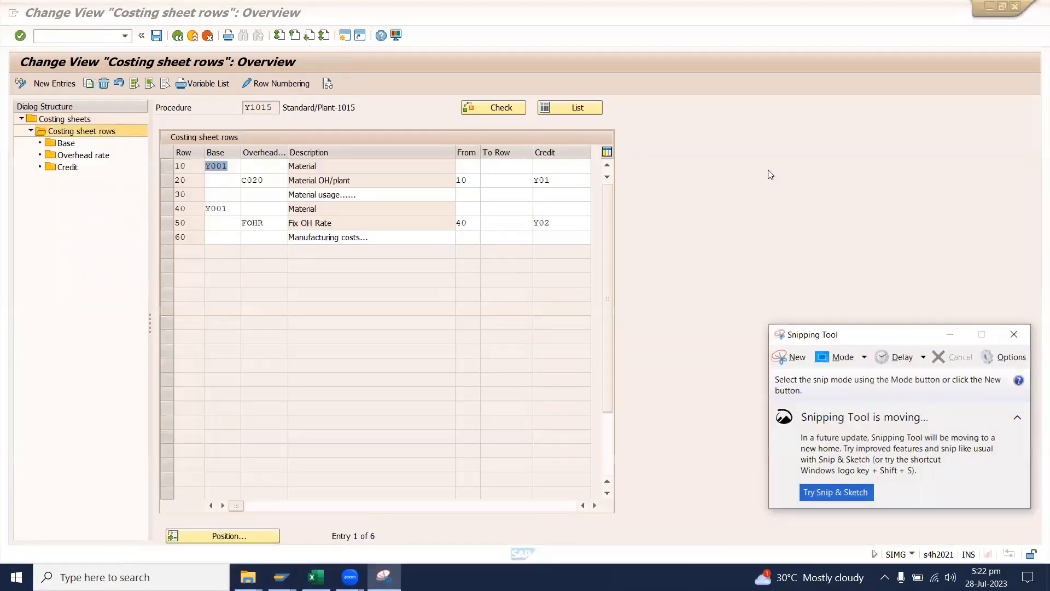
pyautogui.click(792, 357)
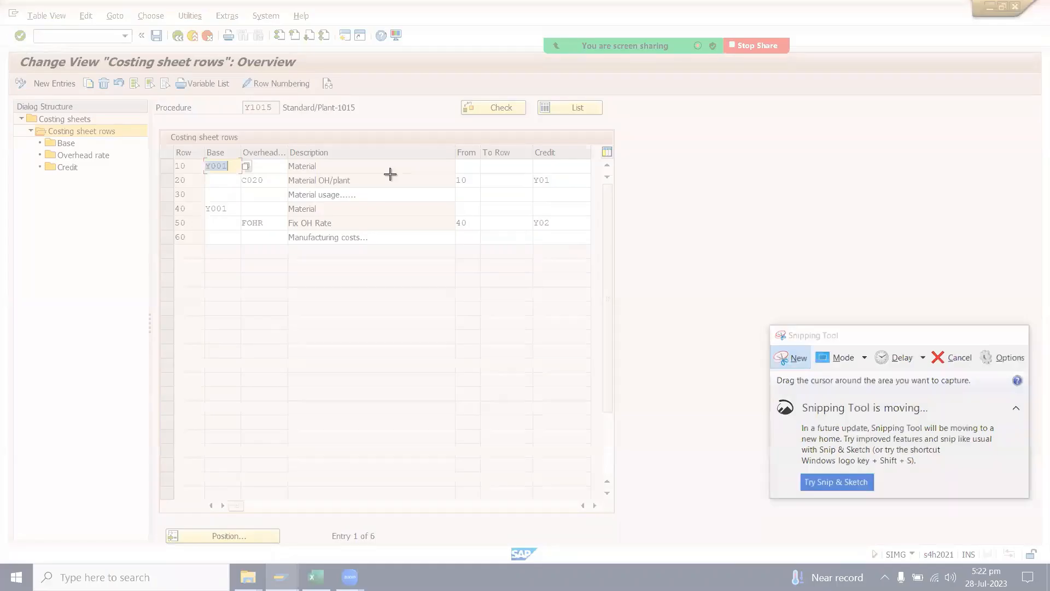
pyautogui.moveTo(390, 173); pyautogui.dragTo(670, 267)
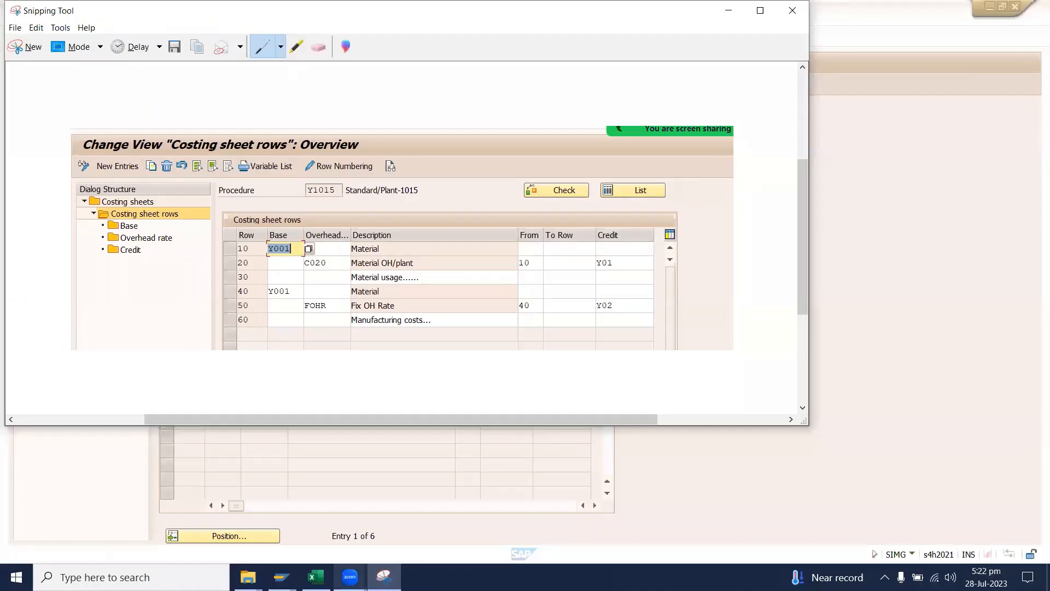
# Switch to the Costing Sheet workbook in Excel, add a new worksheet and name it SS
pyautogui.click(316, 577)
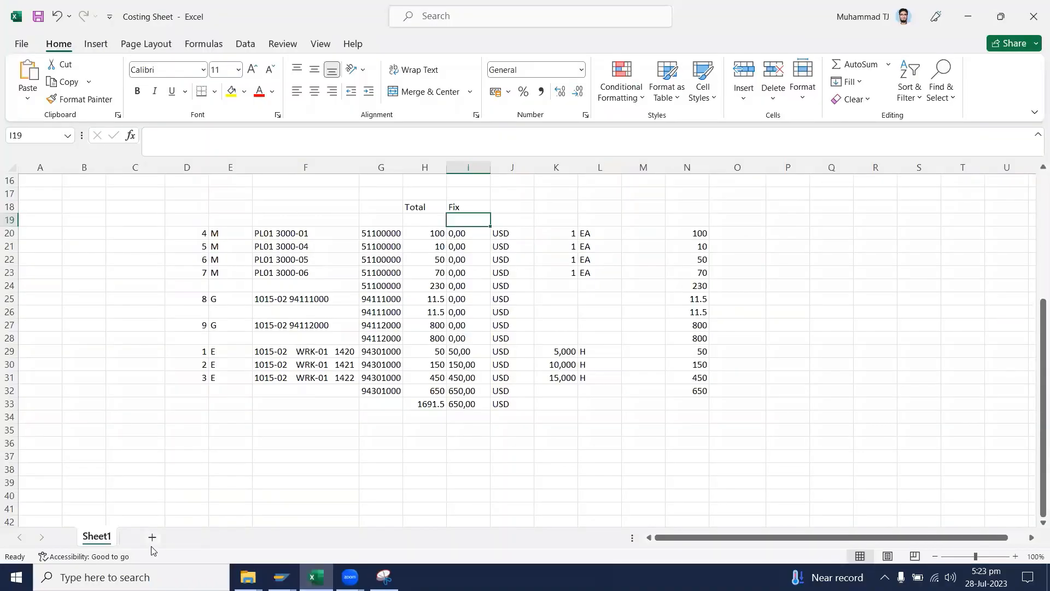
pyautogui.click(199, 538)
pyautogui.rightClick(143, 538)
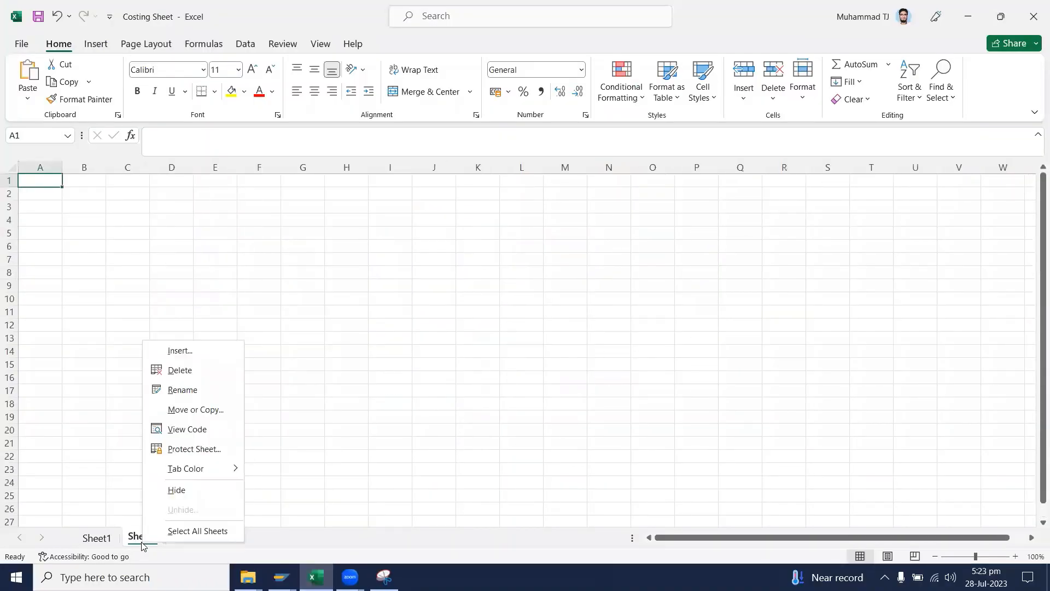
pyautogui.click(190, 394)
pyautogui.write('SS')
# Paste the captured costing sheet rows as a picture at cell B3 of the SS sheet
pyautogui.click(97, 272)
pyautogui.click(84, 221)
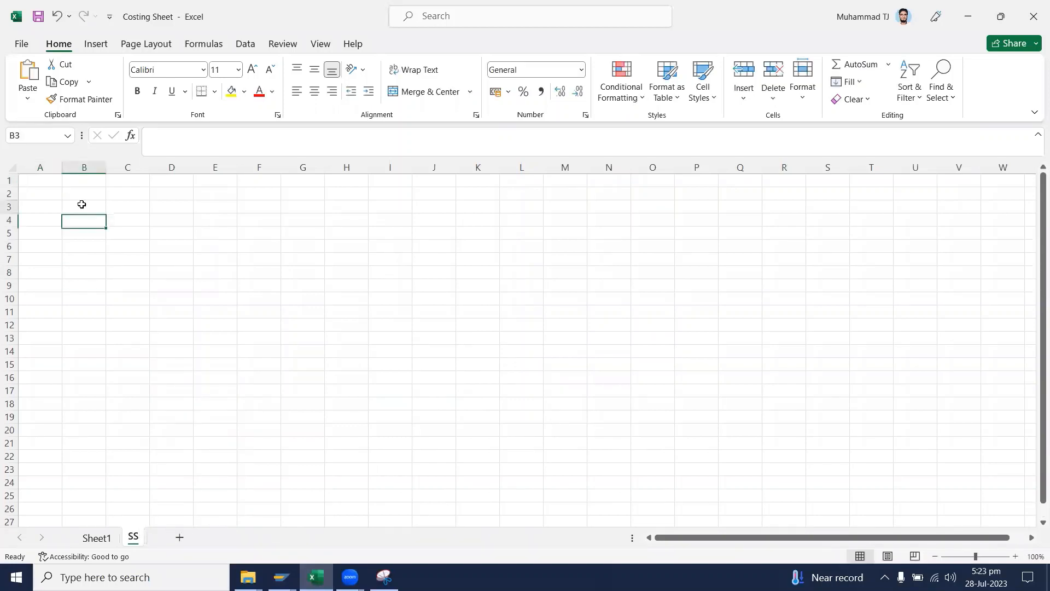
pyautogui.click(82, 206)
pyautogui.hotkey('ctrl', 'v')
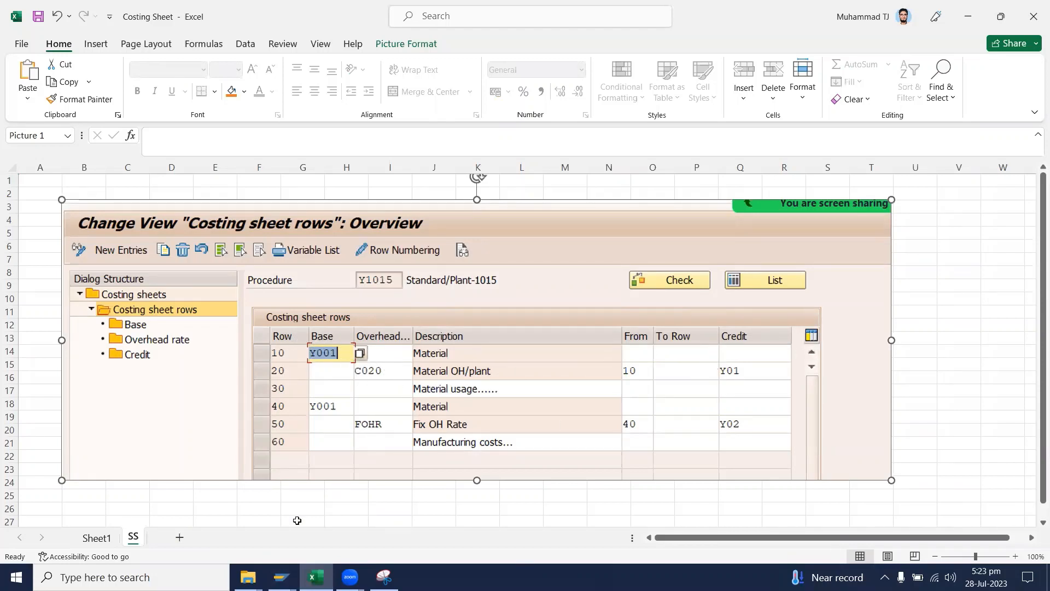
# Return to the costing sheet rows in SAP and open the Base of row 10, setting controlling area A000
pyautogui.click(316, 577)
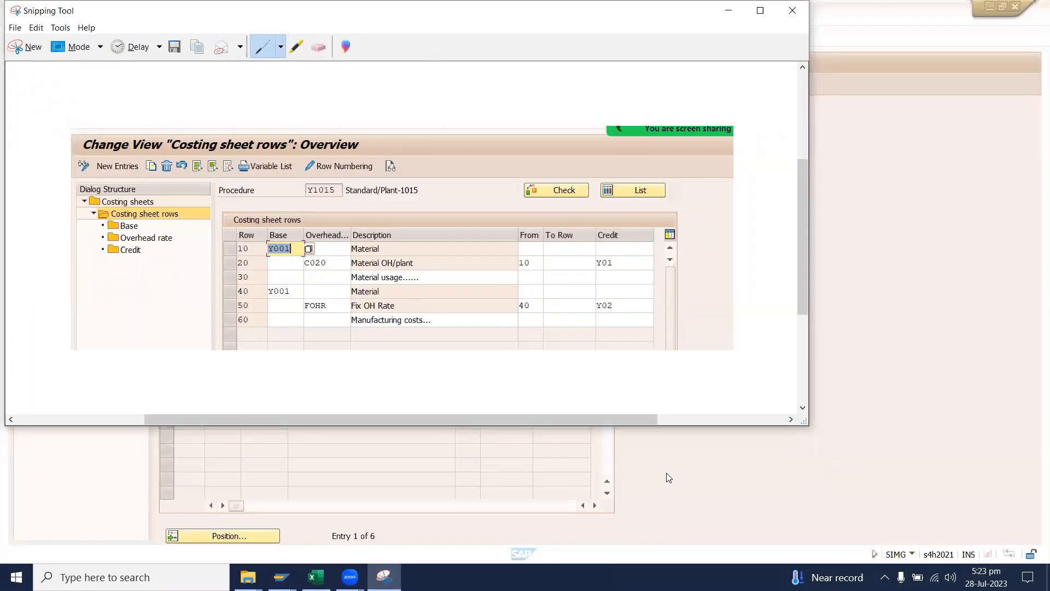
pyautogui.click(667, 478)
pyautogui.click(166, 166)
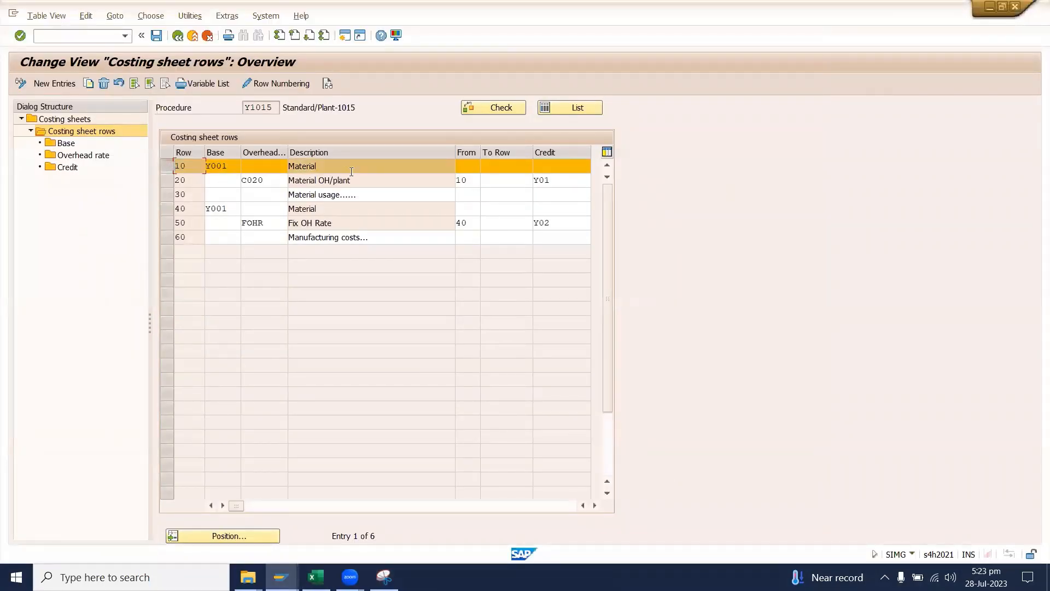
pyautogui.doubleClick(66, 142)
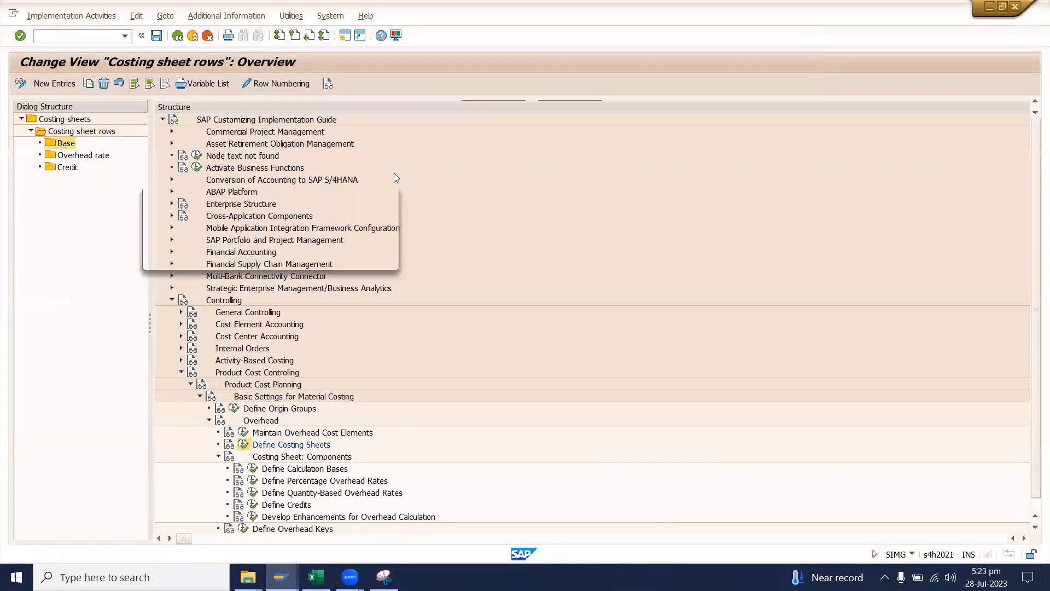
pyautogui.write('A')
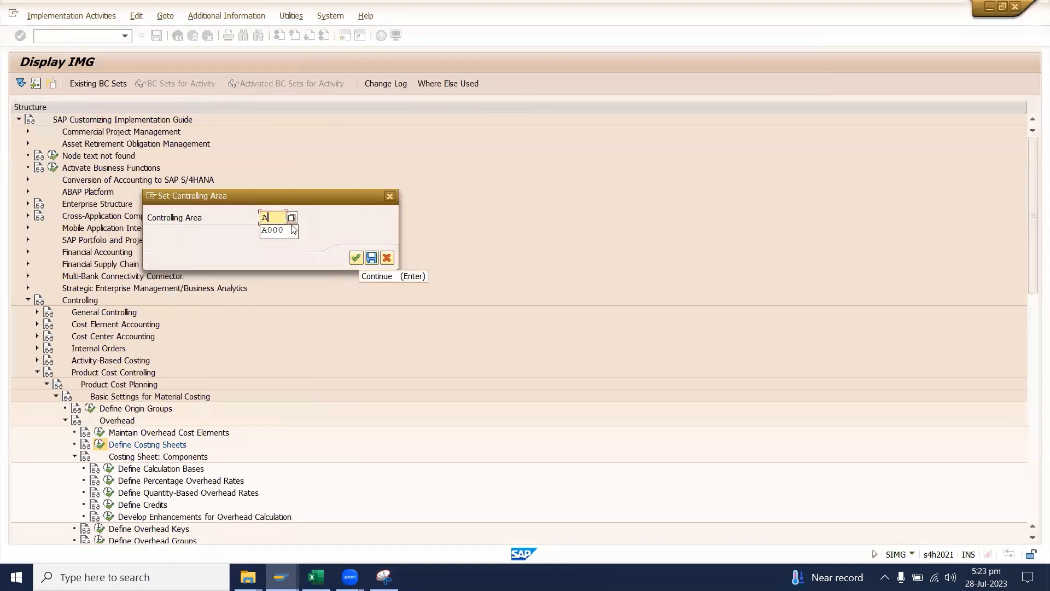
pyautogui.write('00')
pyautogui.click(292, 229)
pyautogui.press('Return')
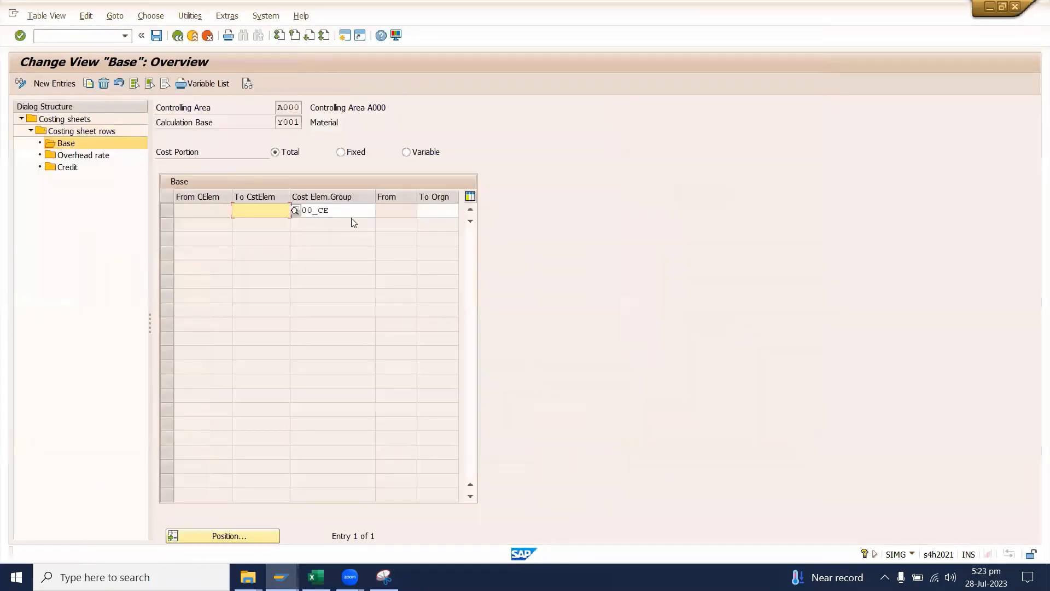
# Check the cost element group of base Y001, then run KAH3 in another session to display the structure of group 1200_CE
pyautogui.doubleClick(349, 215)
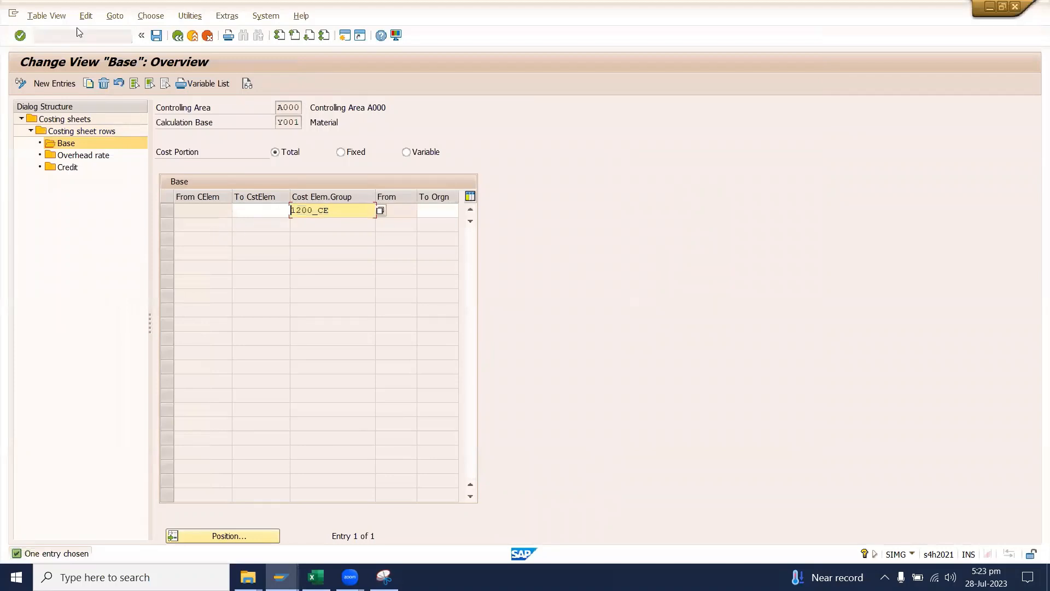
pyautogui.click(14, 14)
pyautogui.click(33, 117)
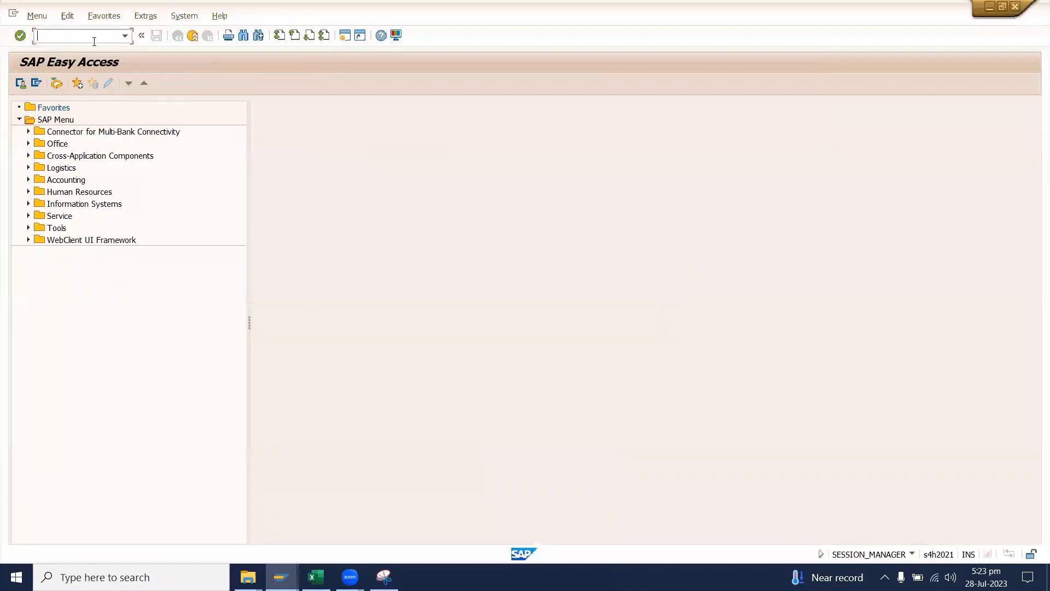
pyautogui.write('kah3')
pyautogui.press('Return')
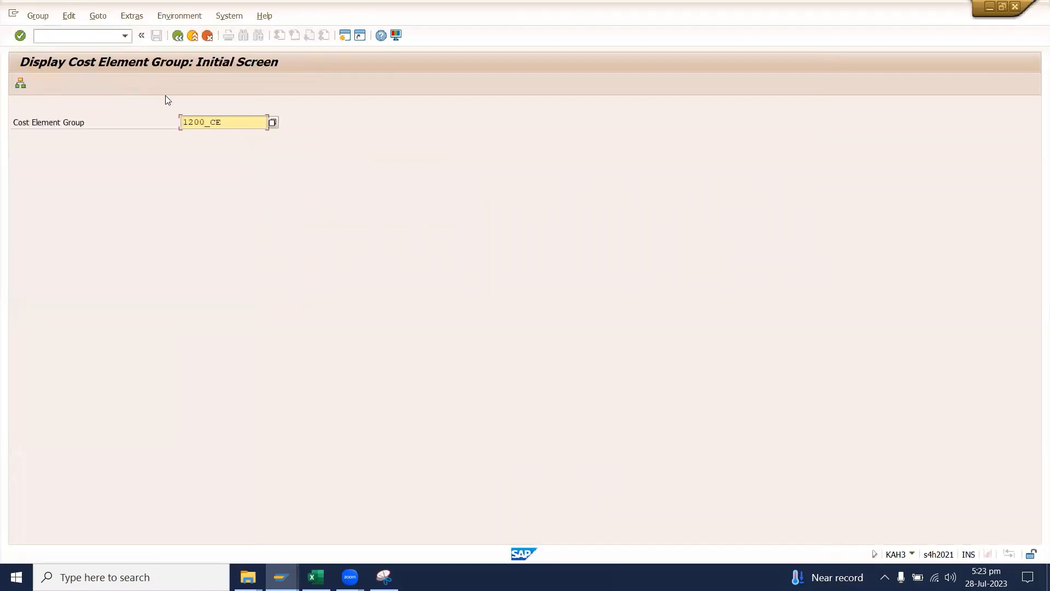
pyautogui.press('Return')
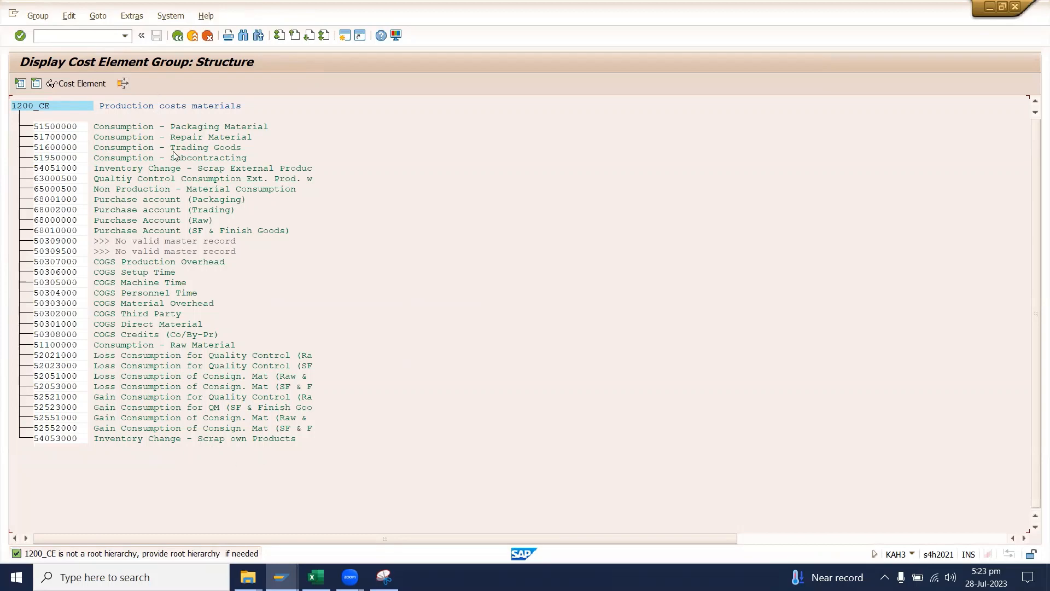
# Switch to the PUMP-100 cost estimate, select the cost element of item PL01 3000-01 and narrow the Resource column
pyautogui.moveTo(281, 577)
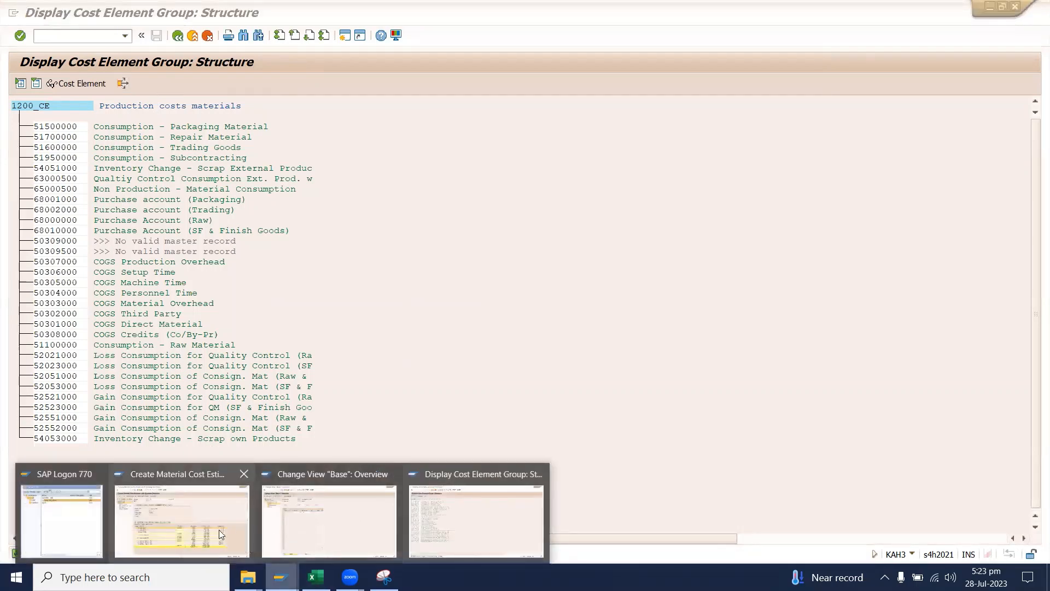
pyautogui.click(328, 514)
pyautogui.click(316, 577)
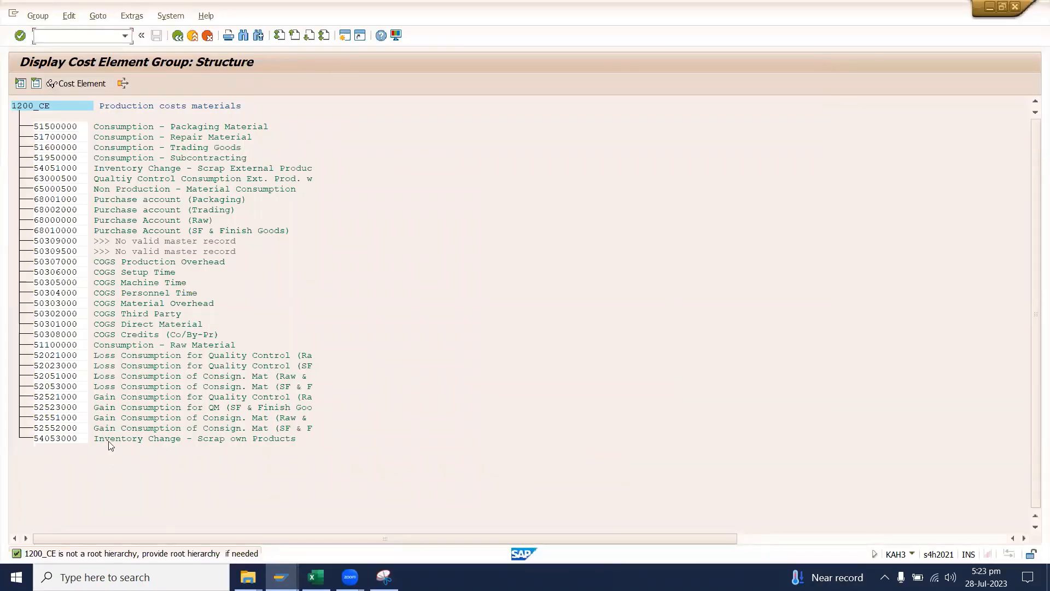
pyautogui.moveTo(281, 577)
pyautogui.click(328, 547)
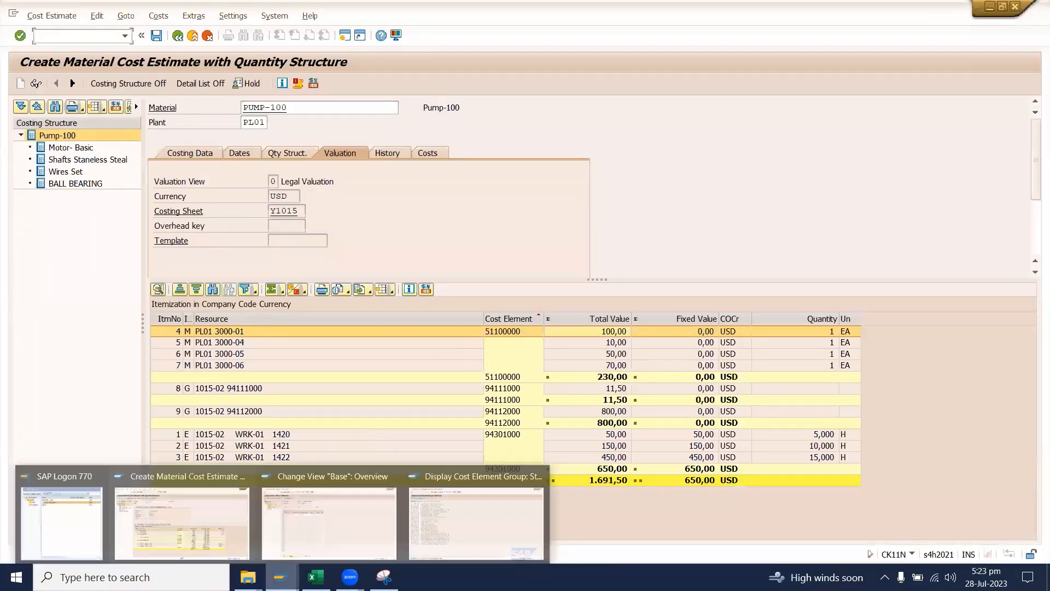
pyautogui.click(517, 331)
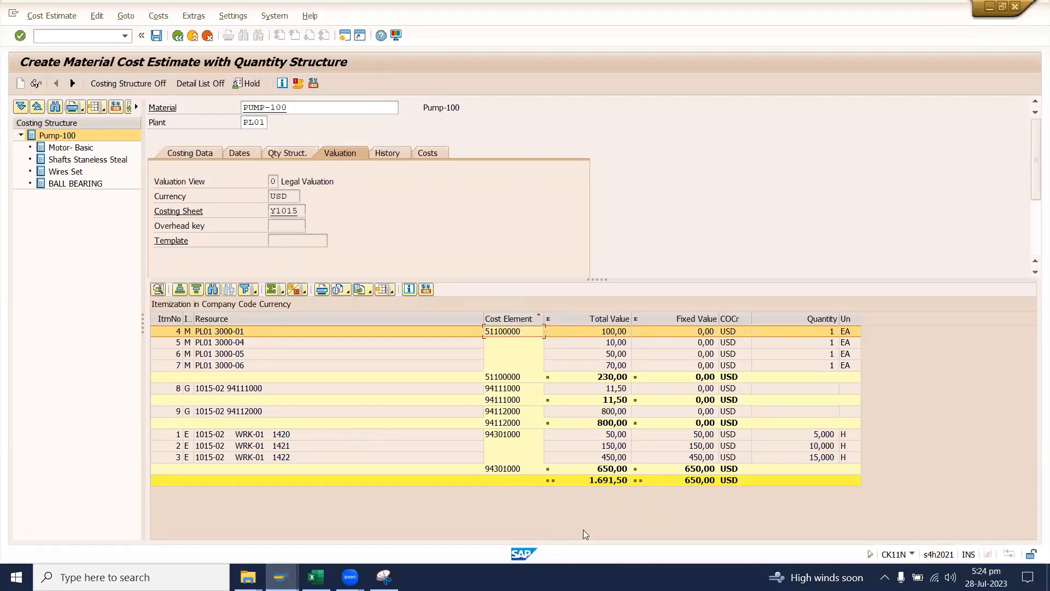
pyautogui.click(812, 92)
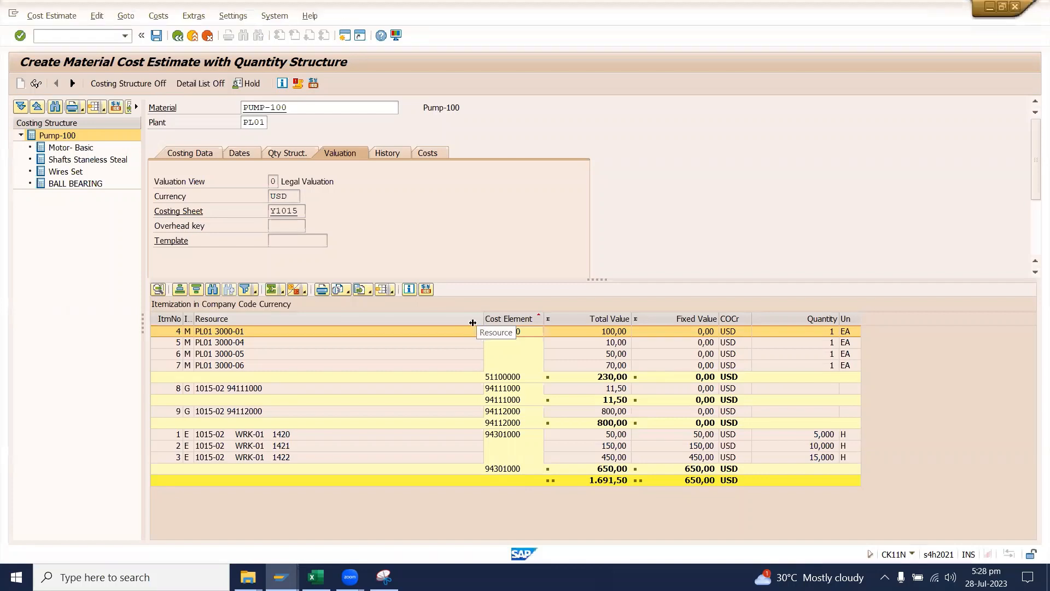
pyautogui.moveTo(473, 323); pyautogui.dragTo(341, 347)
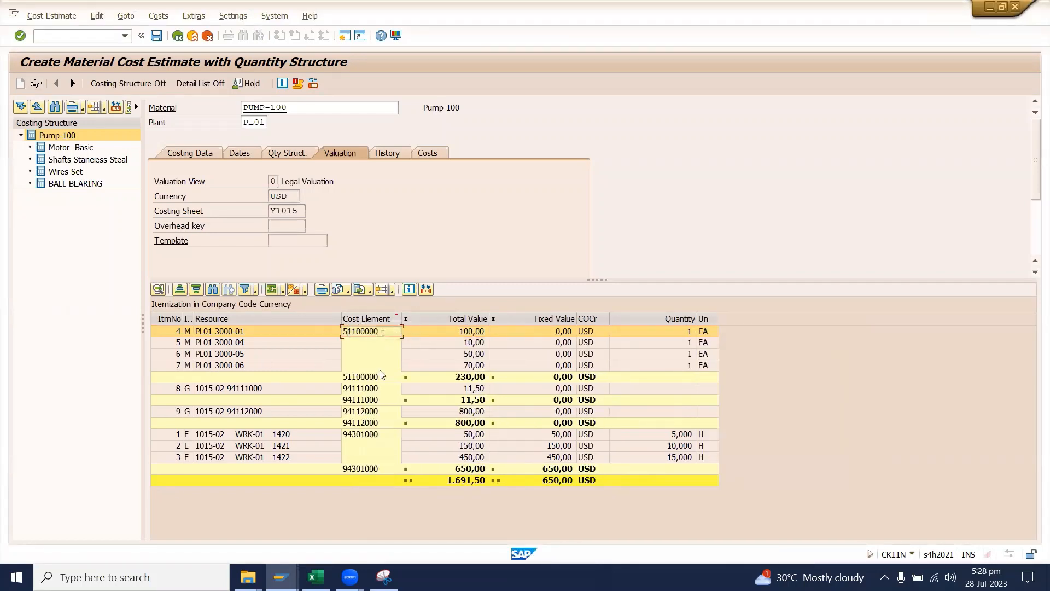
# Look up cost element 51100000 in the 1200_CE group structure and return to the PUMP-100 cost estimate
pyautogui.moveTo(280, 577)
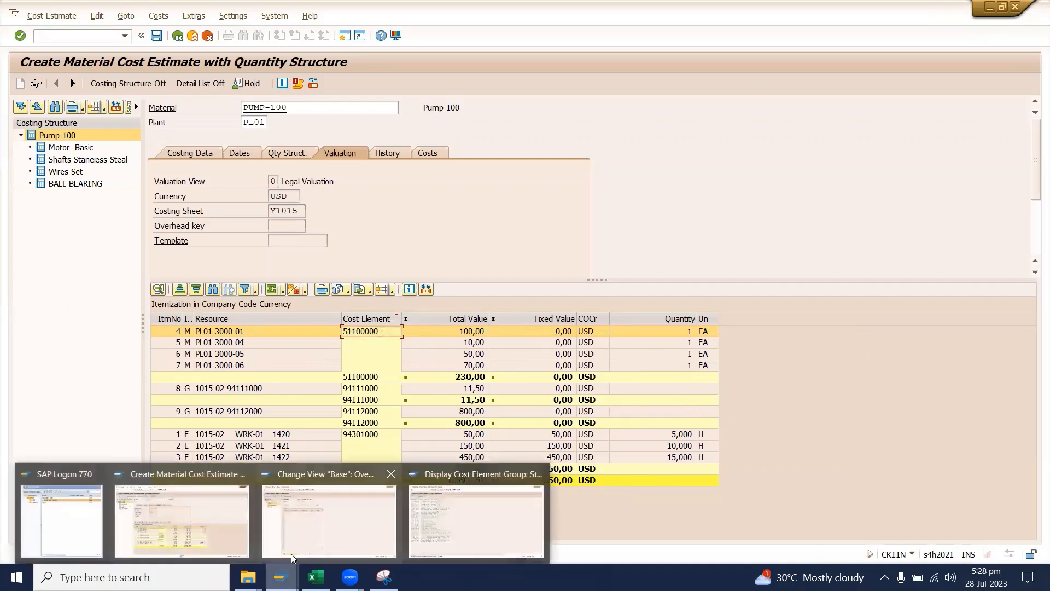
pyautogui.click(453, 537)
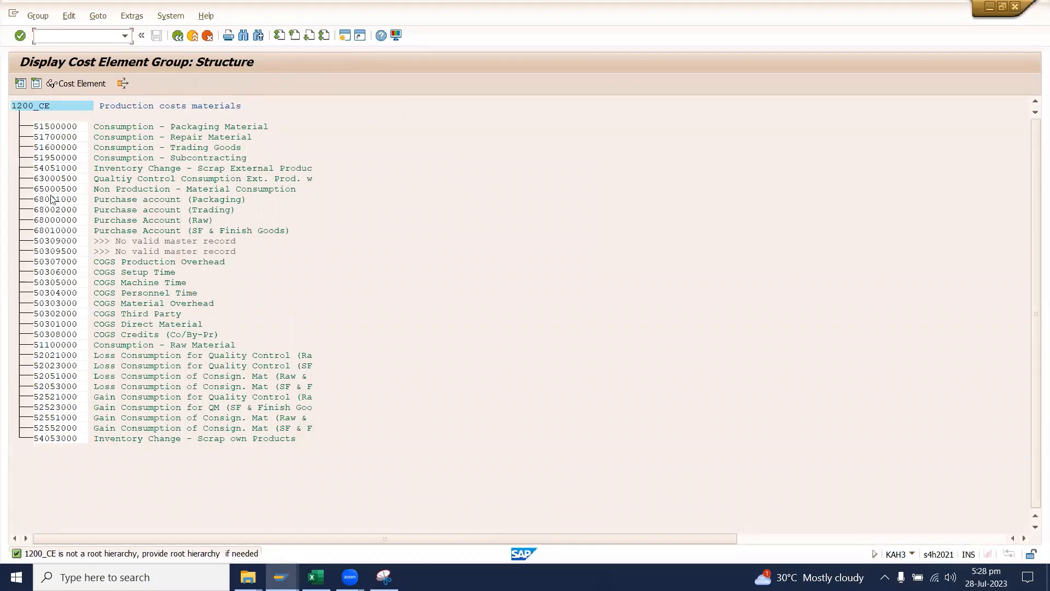
pyautogui.click(55, 348)
pyautogui.click(280, 577)
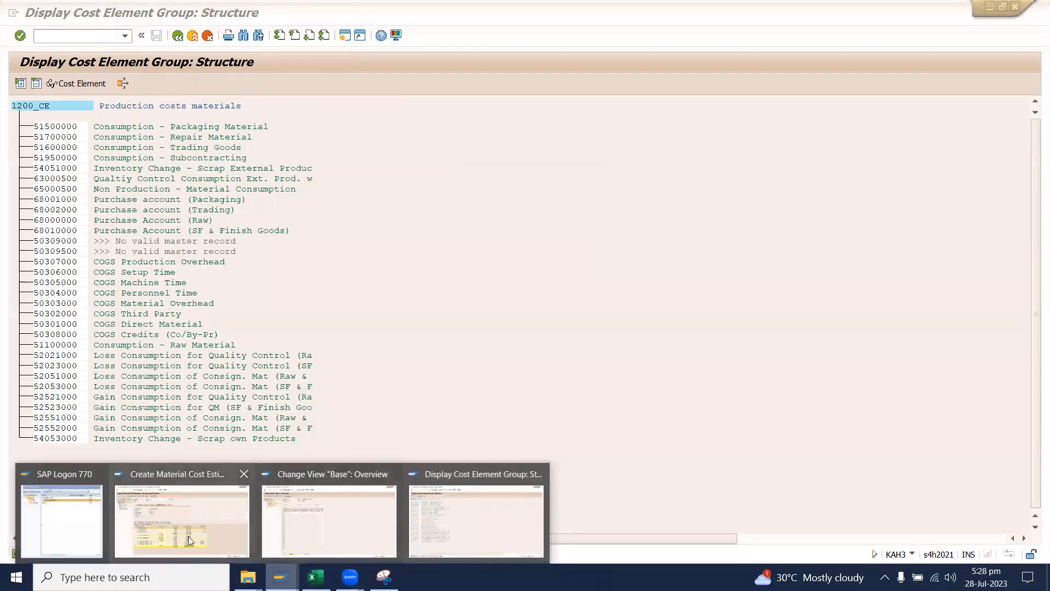
pyautogui.click(189, 540)
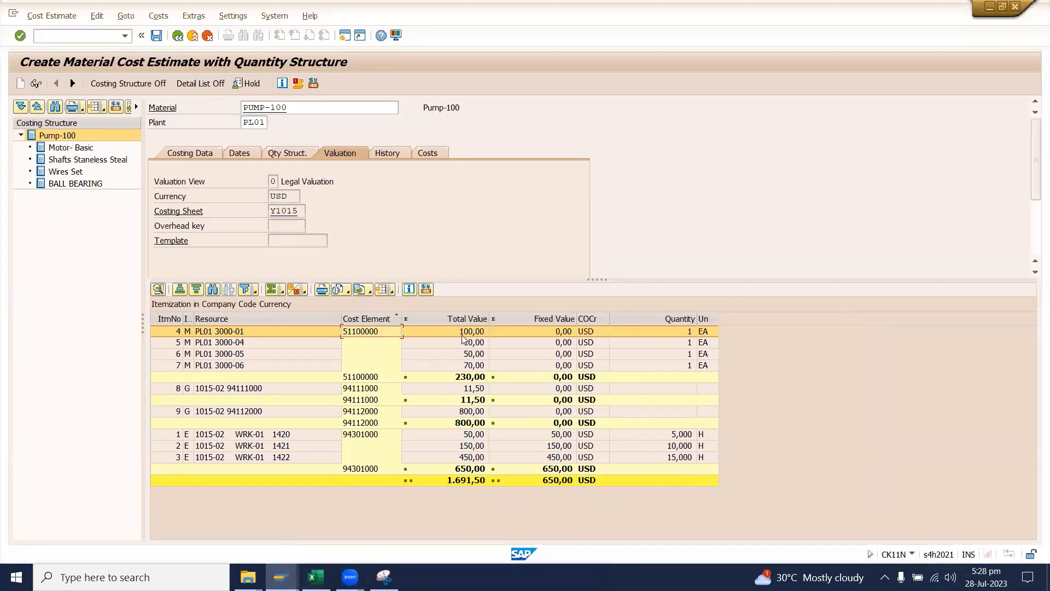
# Clear the copied figures in N18:N34 on Sheet1 of the Costing Sheet workbook in Excel
pyautogui.click(315, 577)
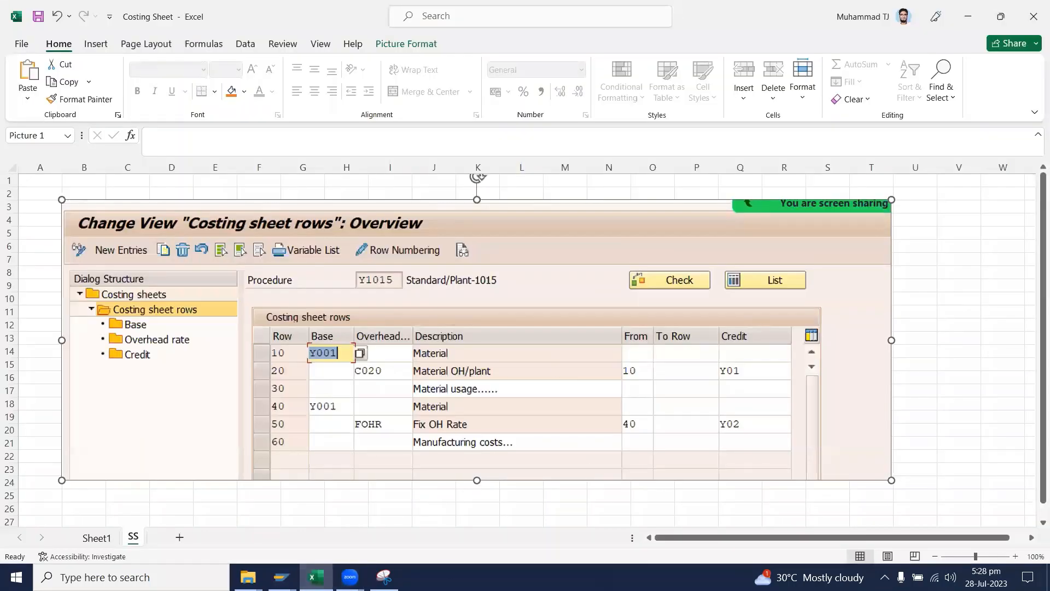
pyautogui.click(96, 537)
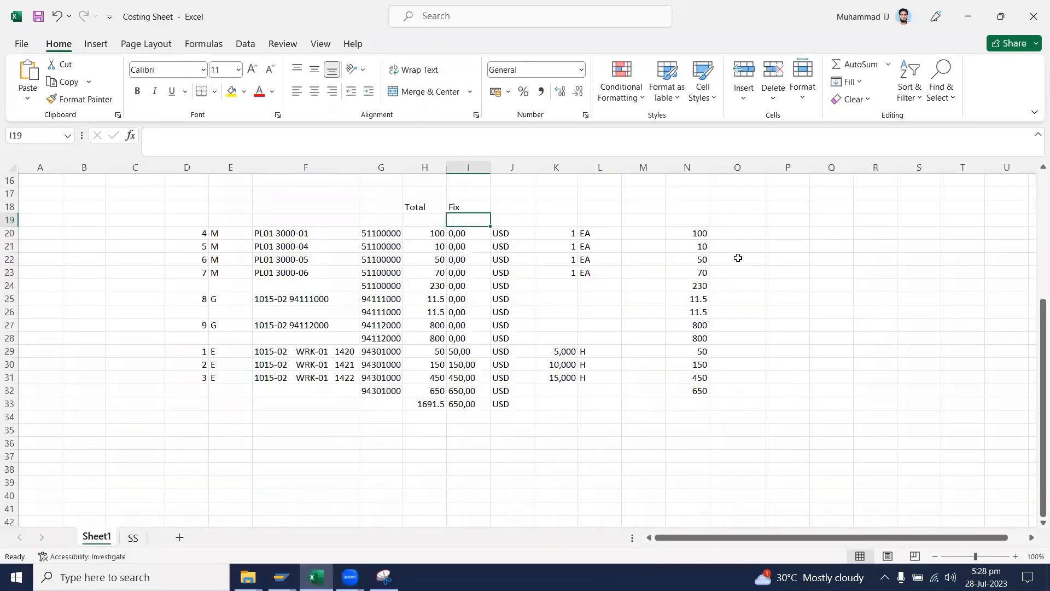
pyautogui.moveTo(703, 209); pyautogui.dragTo(681, 415)
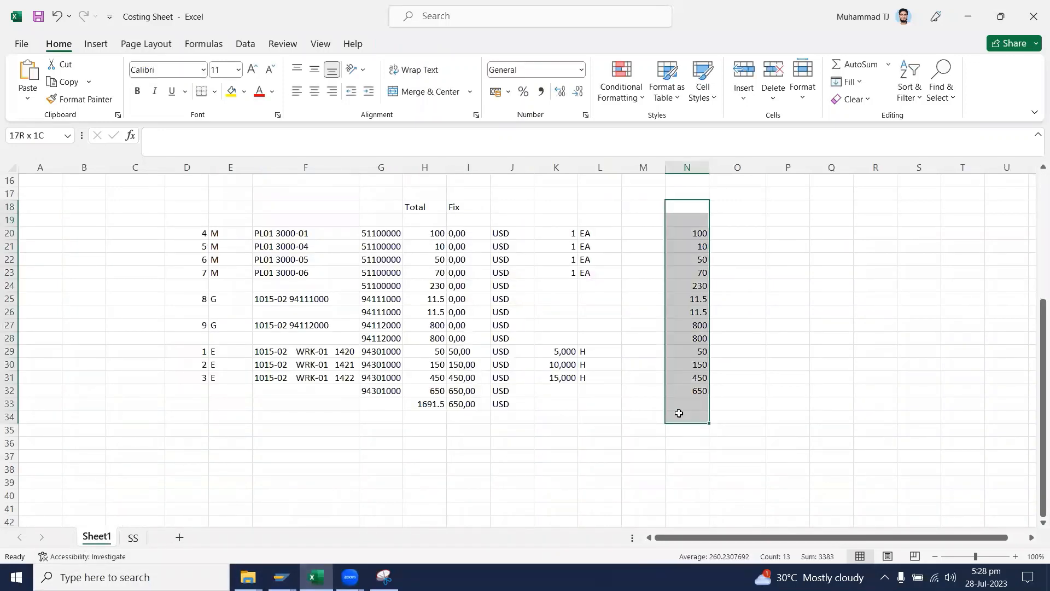
pyautogui.press('Delete')
pyautogui.click(649, 285)
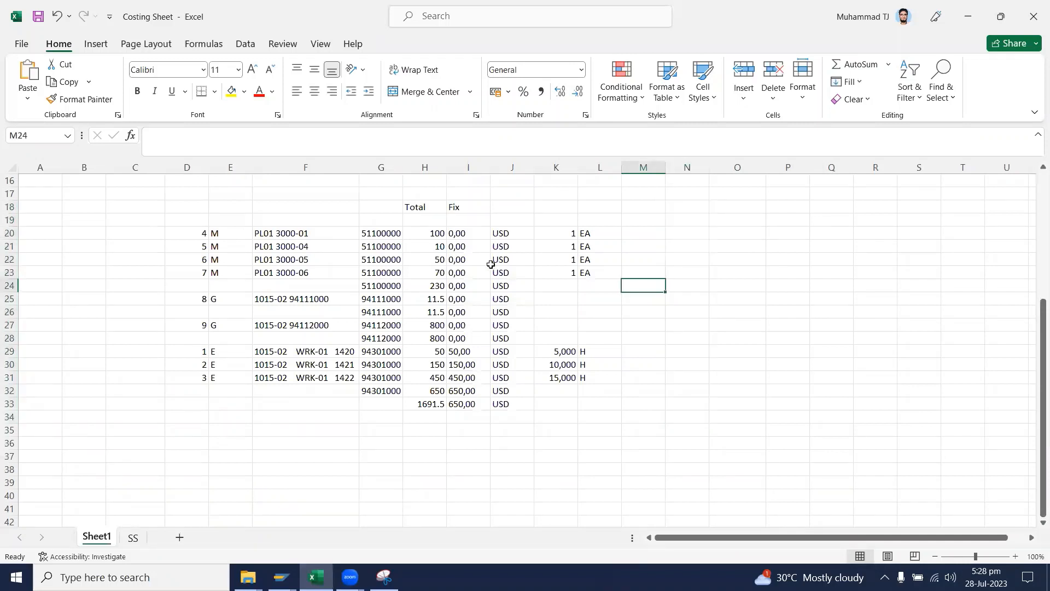
# Replace the material subtotal in H24 with =SUM(H20:H23), filled yellow, and select the matching cost elements in G20:G23
pyautogui.click(441, 287)
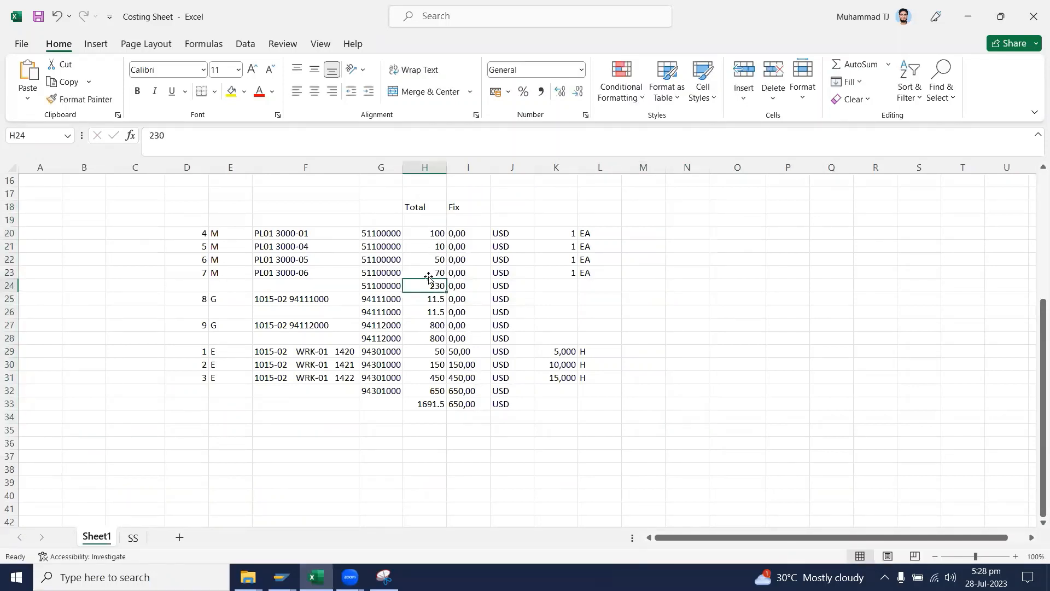
pyautogui.click(849, 64)
pyautogui.click(849, 65)
pyautogui.click(231, 91)
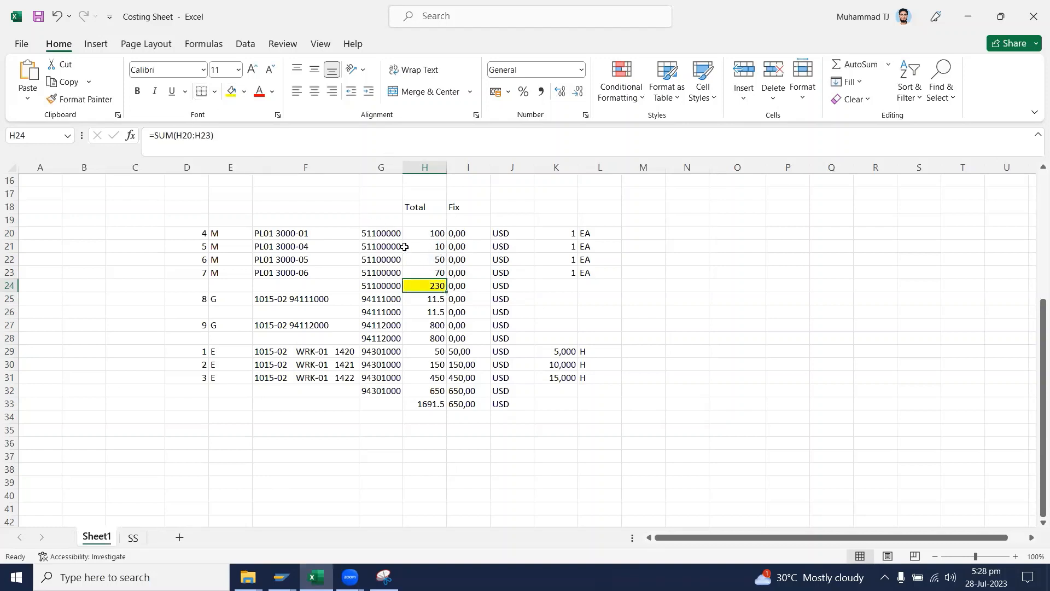
pyautogui.moveTo(395, 236); pyautogui.dragTo(395, 272)
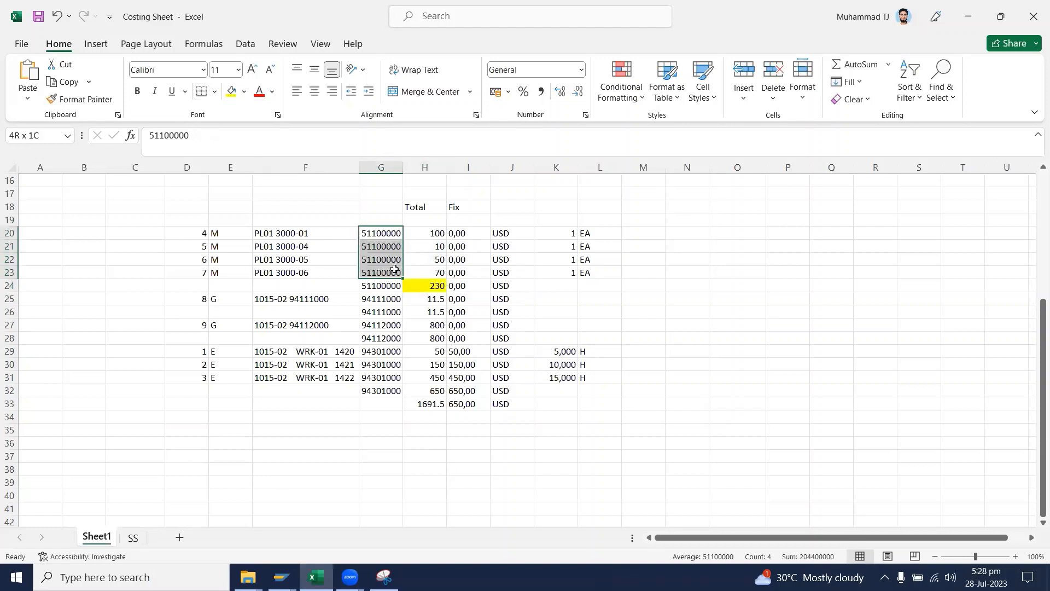
# Check the highlighted material subtotal and the overhead value in H25, then return to the Y001 calculation base in SAP
pyautogui.click(439, 287)
pyautogui.click(435, 300)
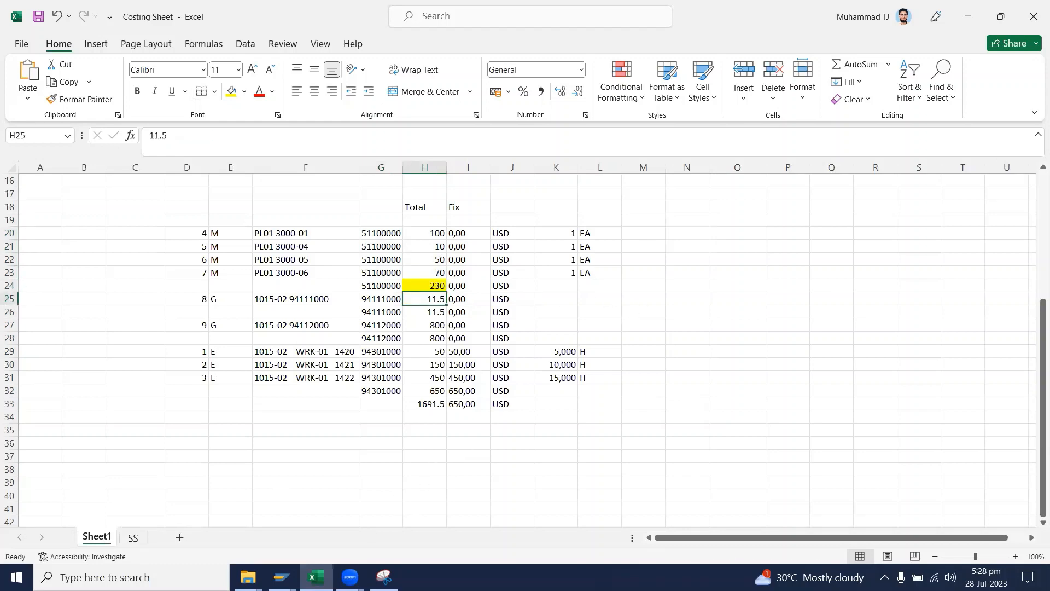
pyautogui.click(316, 577)
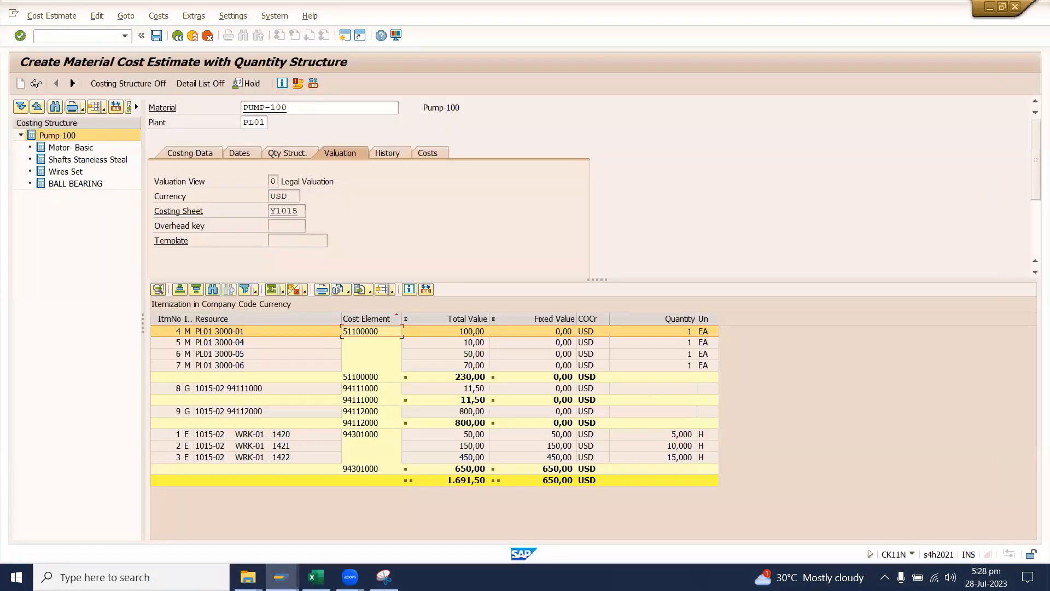
pyautogui.moveTo(280, 576)
pyautogui.click(326, 524)
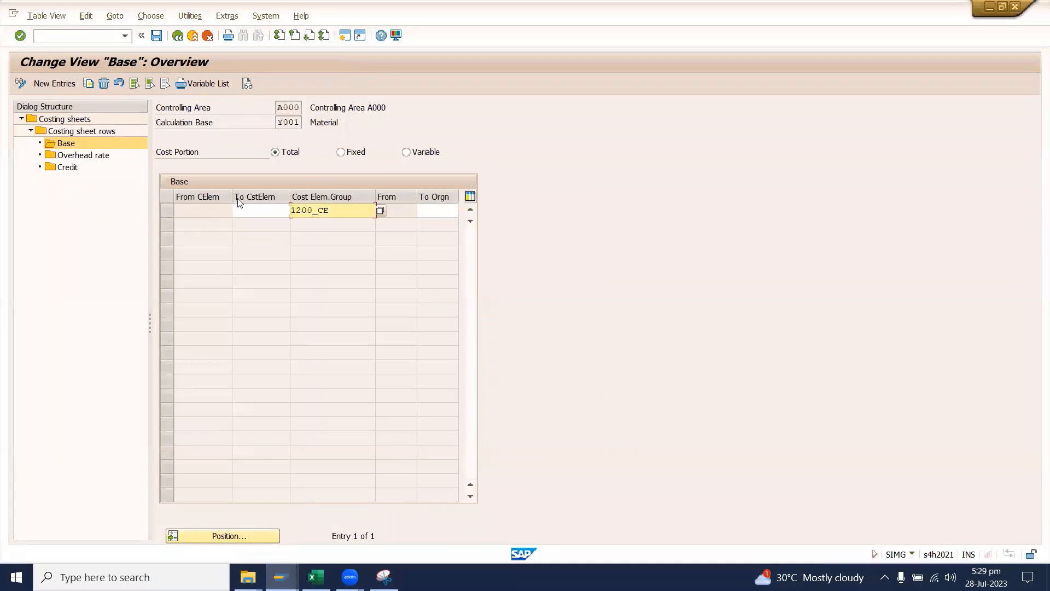
pyautogui.click(564, 352)
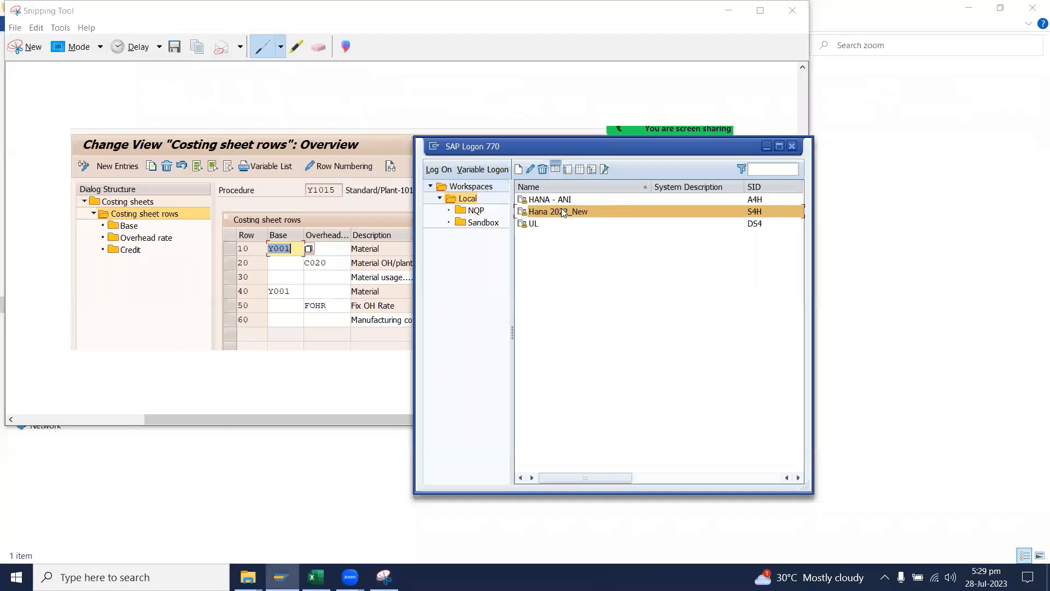
# Log on again to the S4H system in client 800 with the saved user and the account password, ending any other logons
pyautogui.doubleClick(563, 212)
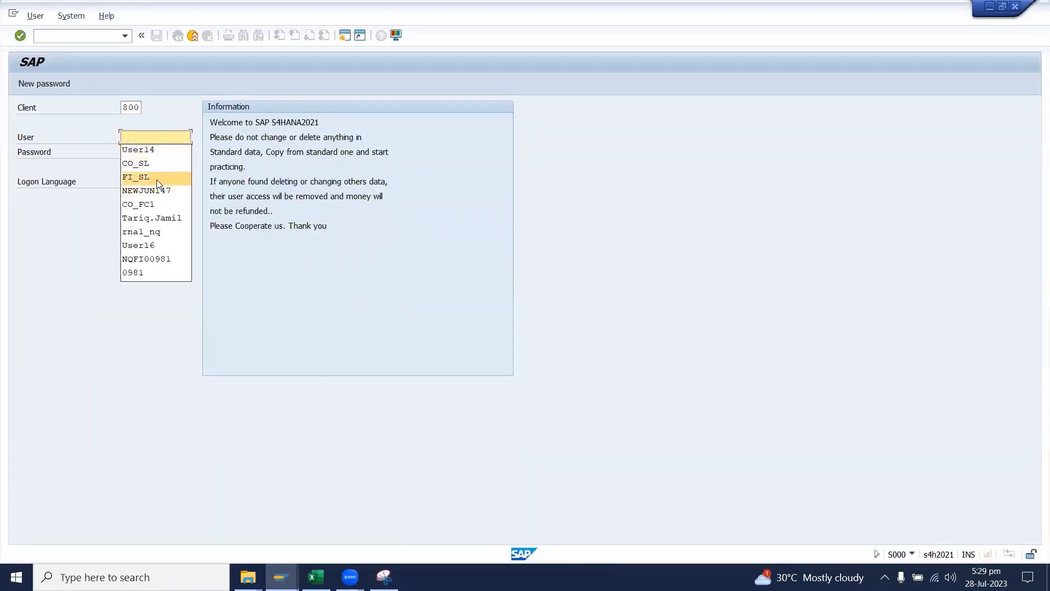
pyautogui.click(156, 151)
pyautogui.click(152, 152)
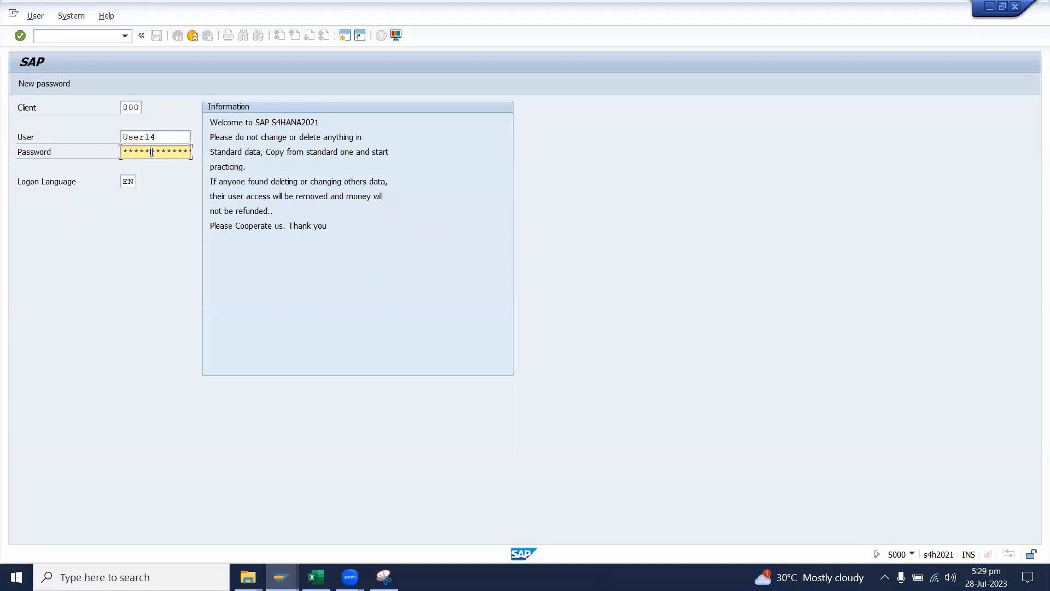
pyautogui.press('Return')
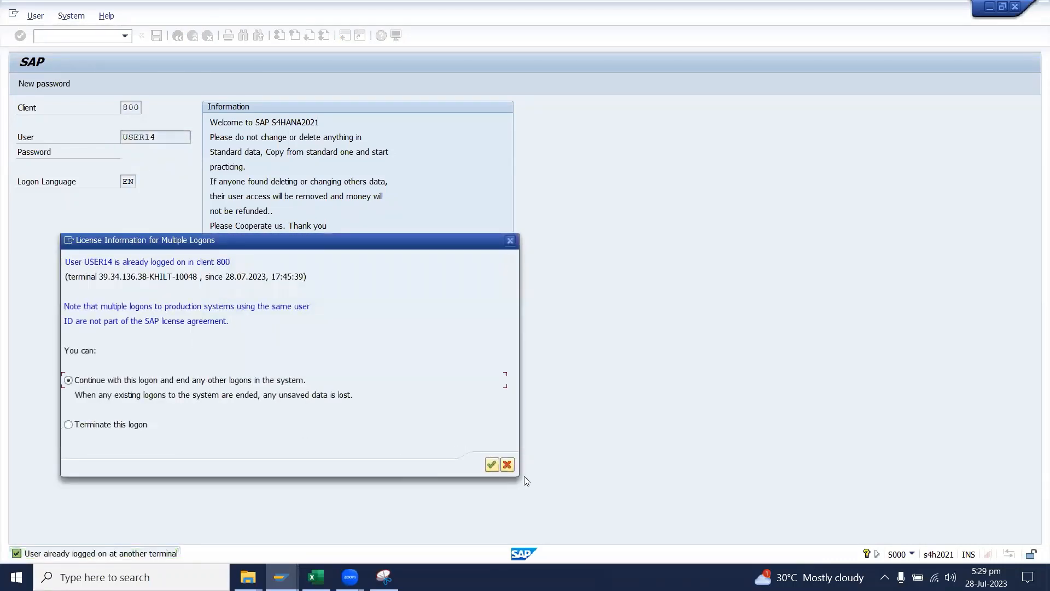
pyautogui.click(495, 466)
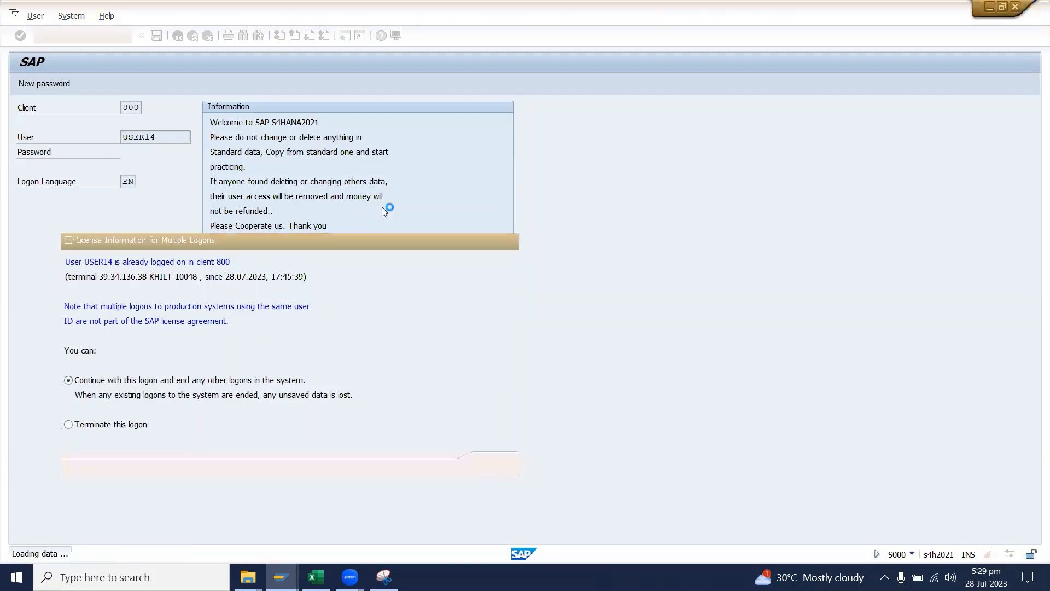
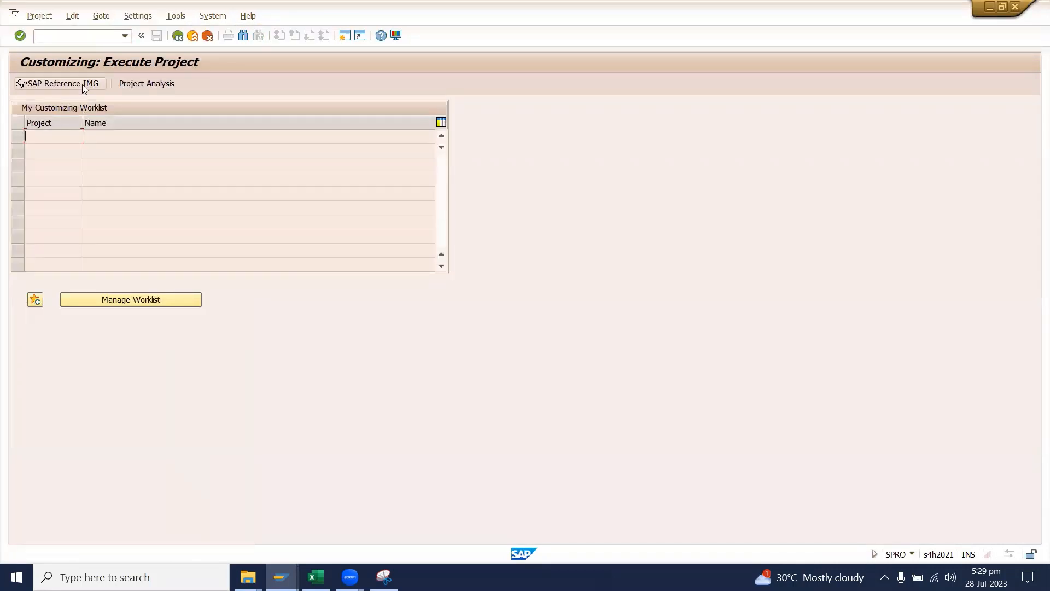
# Open Define Costing Sheets in the SAP Reference IMG, under Product Cost Planning's basic settings for material costing, Overhead
pyautogui.click(82, 84)
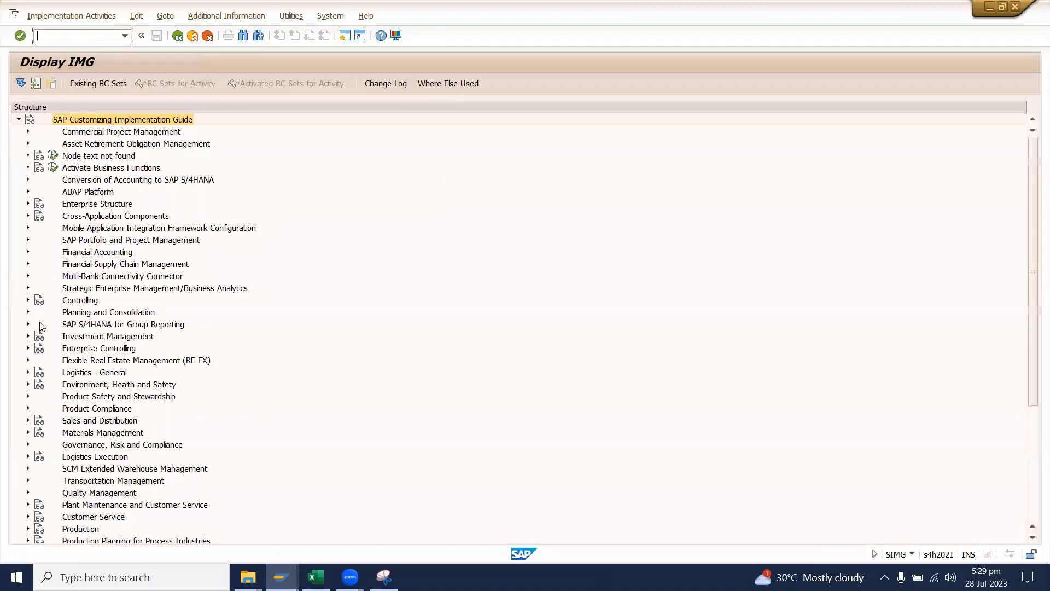
pyautogui.click(27, 300)
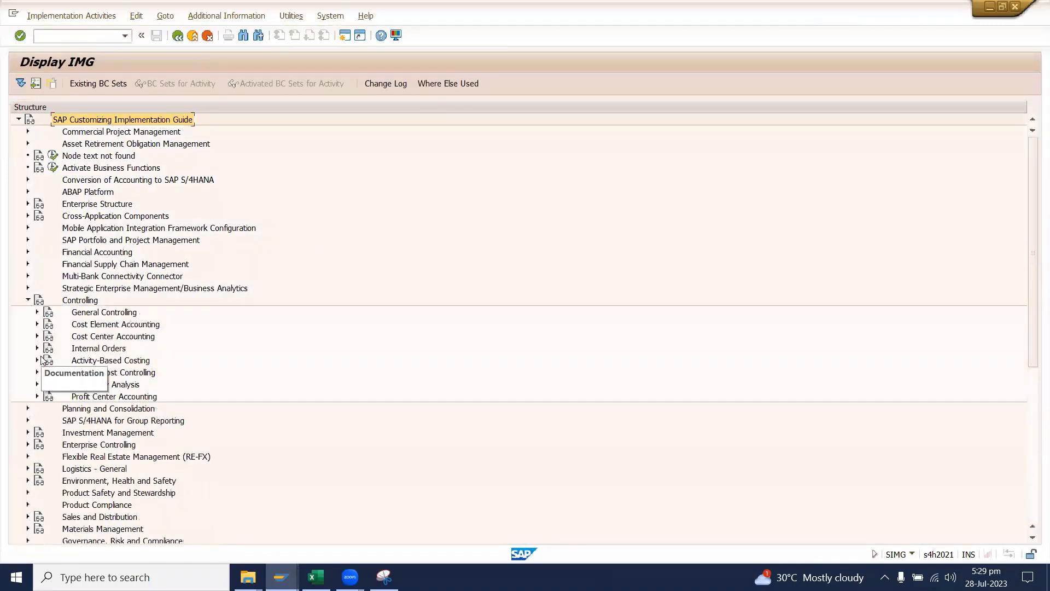
pyautogui.click(37, 372)
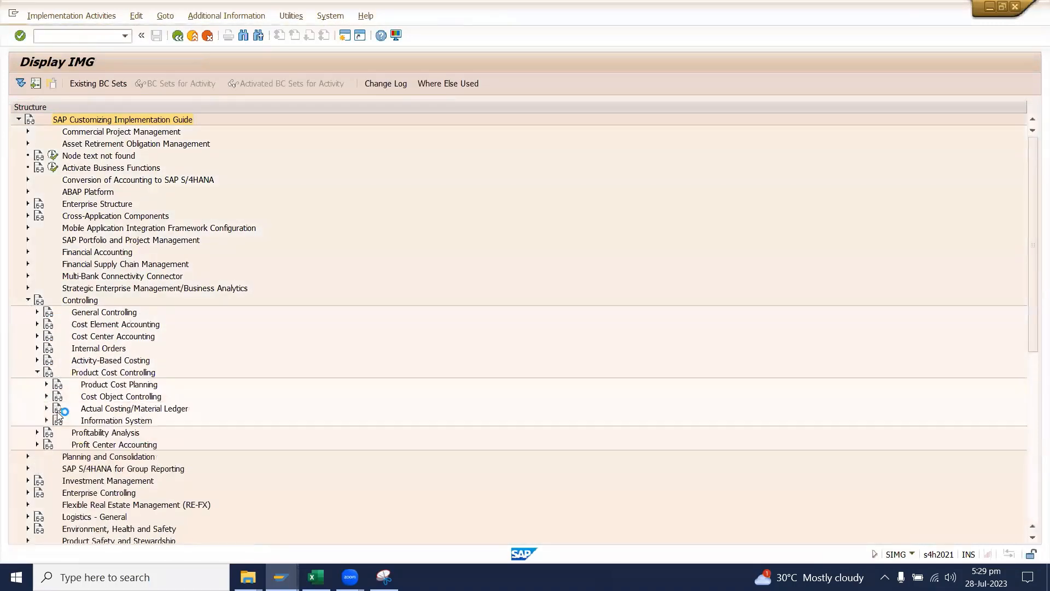
pyautogui.click(47, 385)
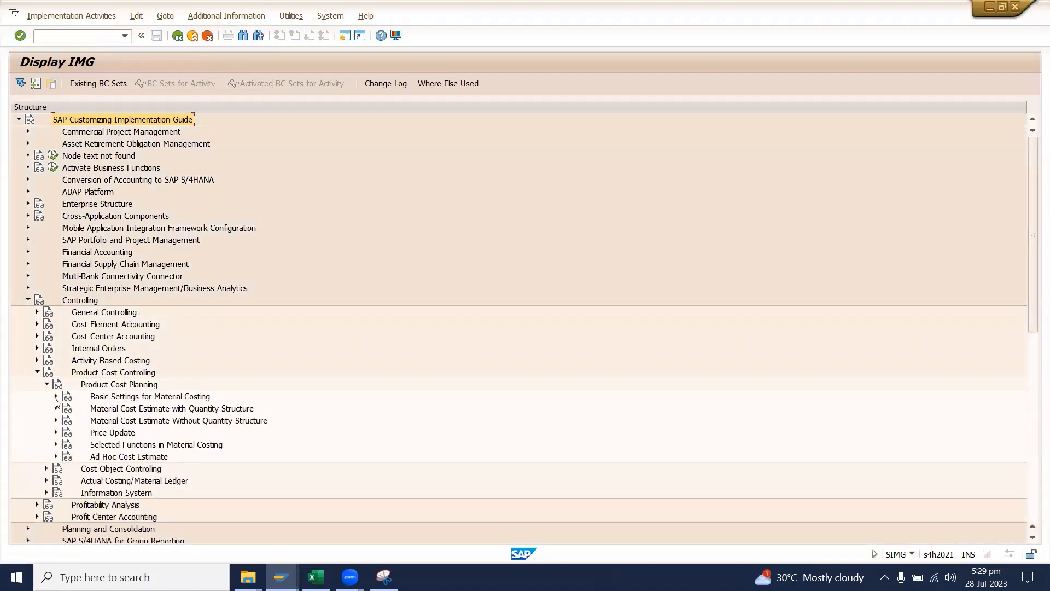
pyautogui.click(56, 397)
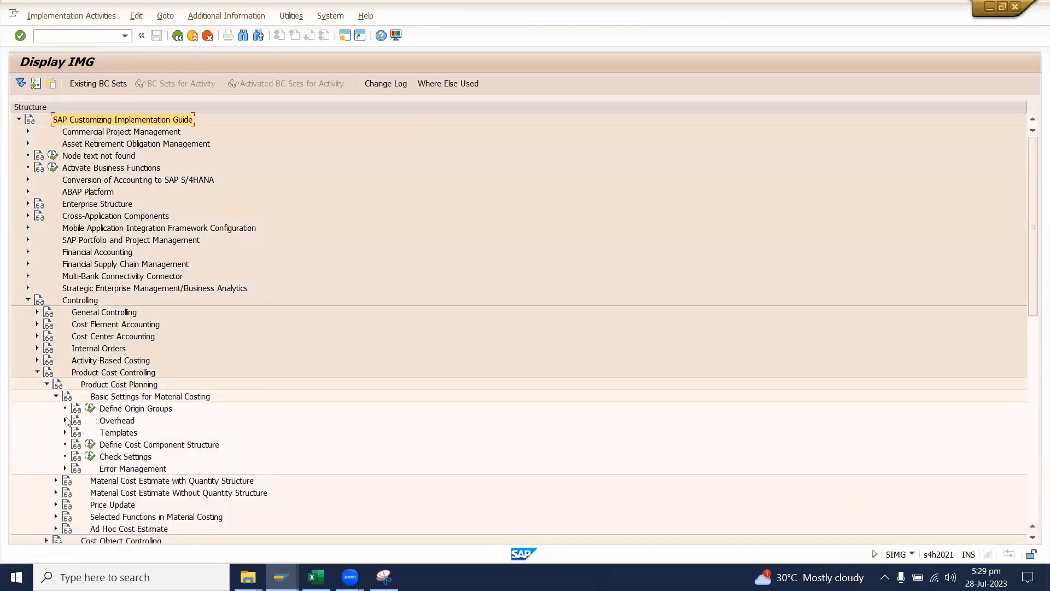
pyautogui.click(65, 421)
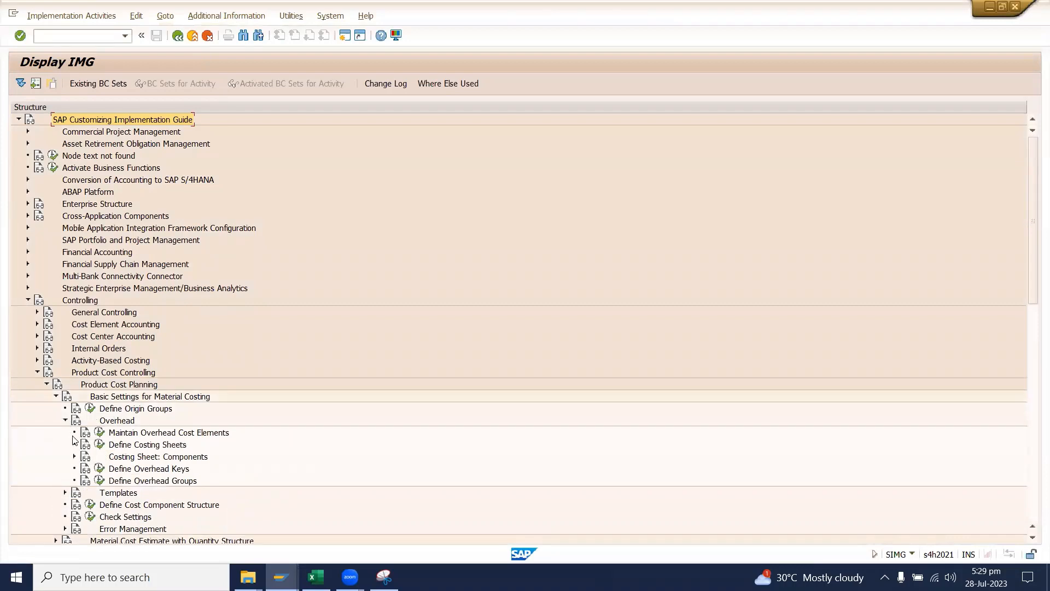
pyautogui.click(100, 444)
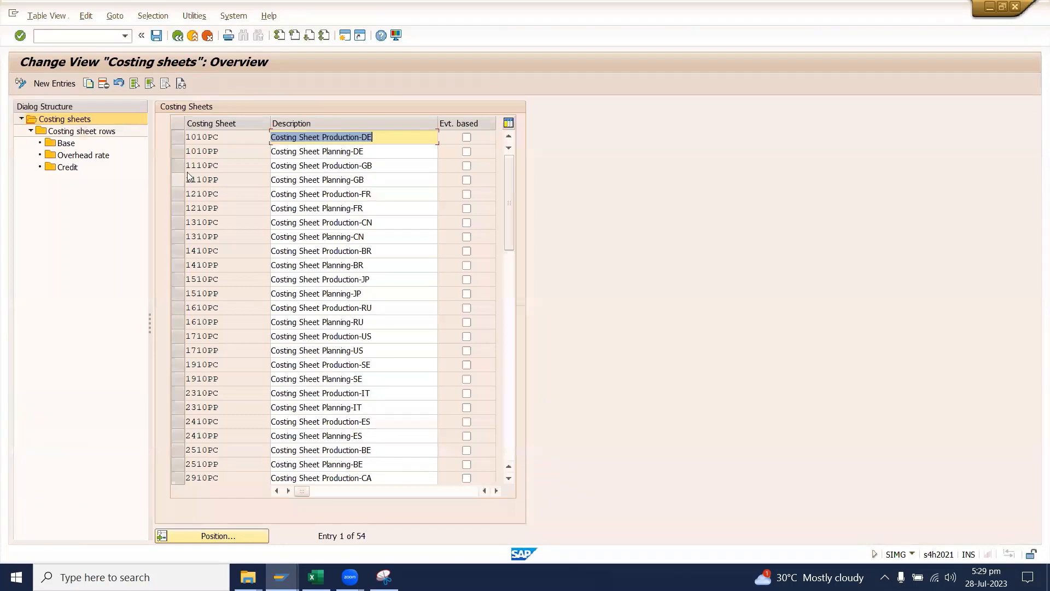
# Find costing sheet Y1015 in the costing sheets overview and open its costing sheet rows
pyautogui.moveTo(509, 202); pyautogui.dragTo(494, 422)
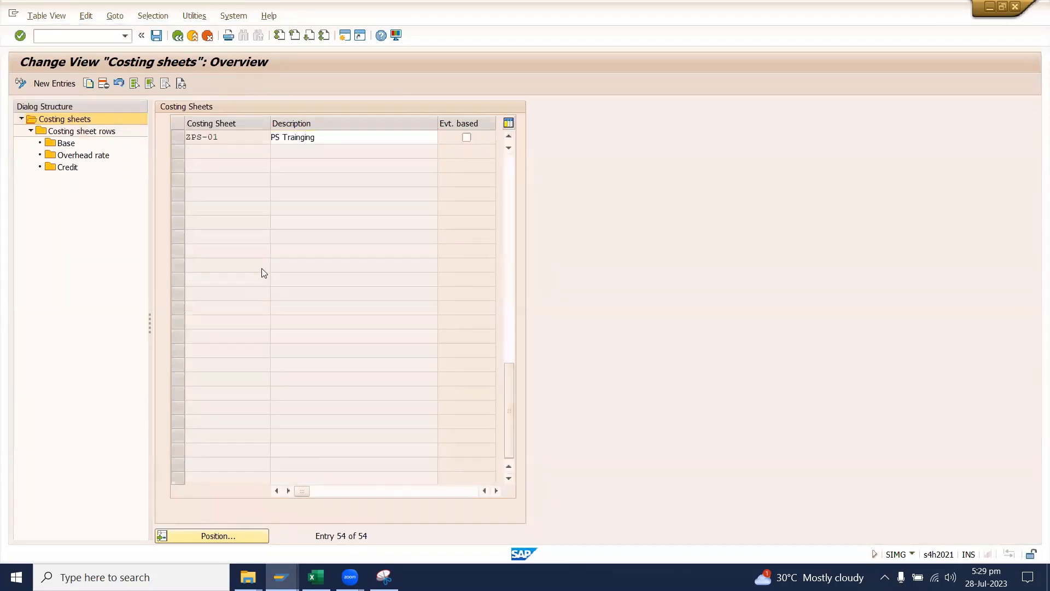
pyautogui.scroll(3, 205, 197)
pyautogui.click(174, 279)
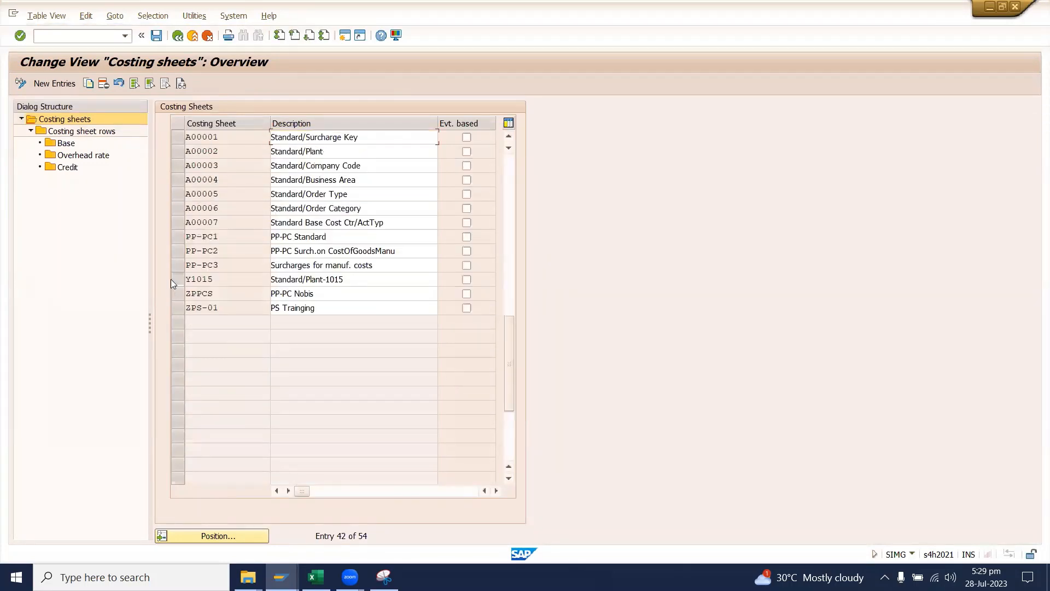
pyautogui.doubleClick(82, 132)
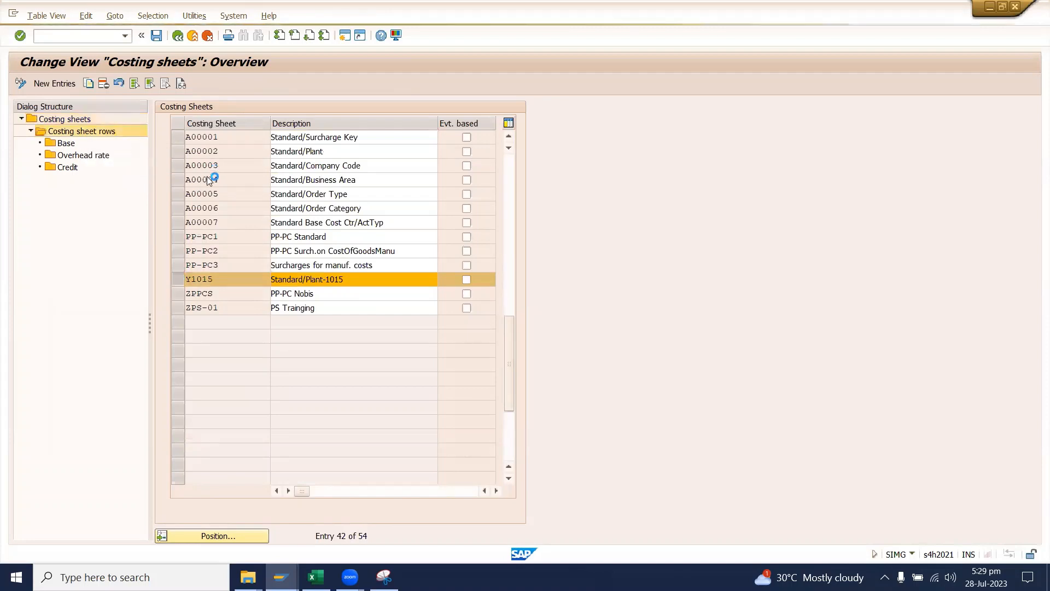
# View the calculation base of row 10, Material, using controlling area A000
pyautogui.click(166, 166)
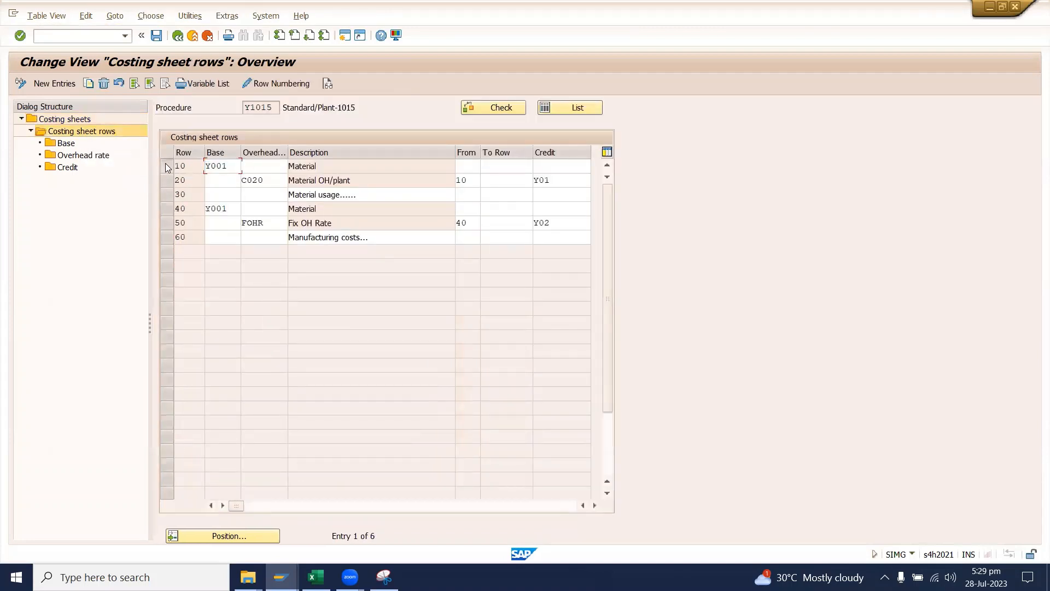
pyautogui.doubleClick(71, 145)
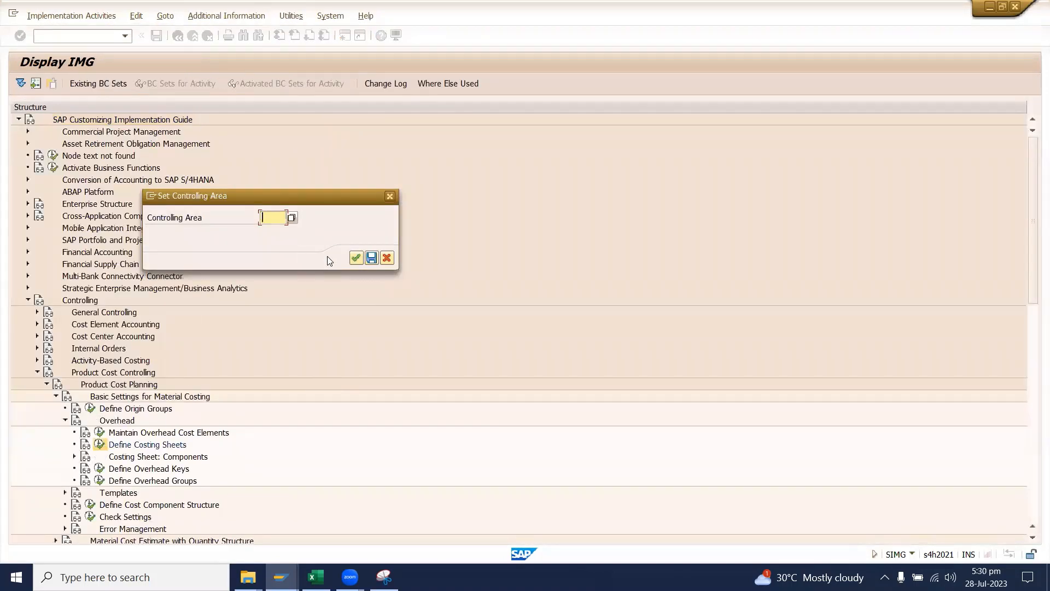
pyautogui.click(289, 227)
pyautogui.click(289, 230)
pyautogui.press('Return')
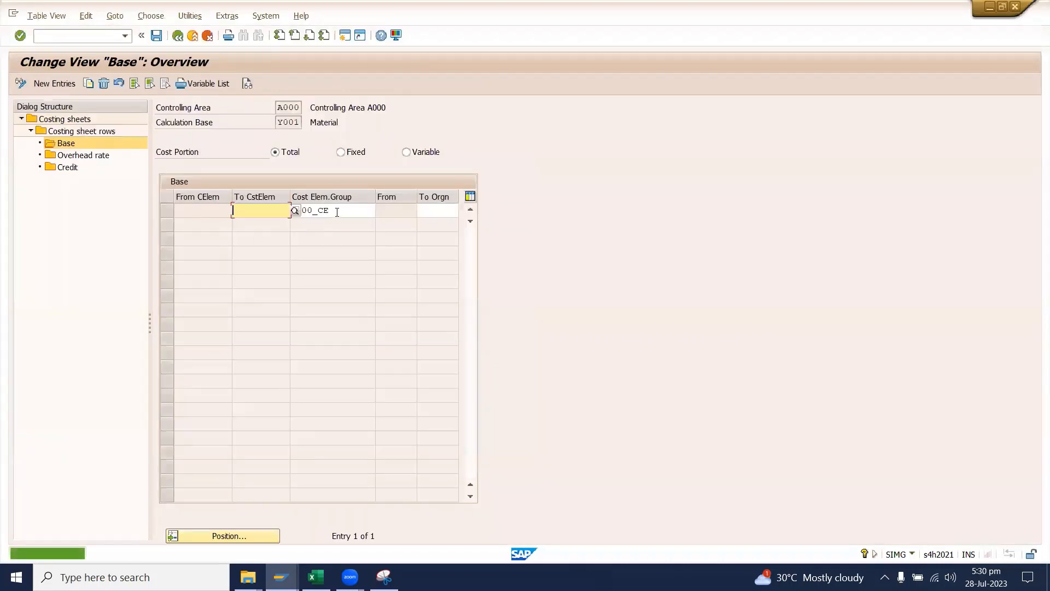
# Return to the costing sheet rows and open the overhead rate of row 20, Material OH/plant
pyautogui.click(177, 37)
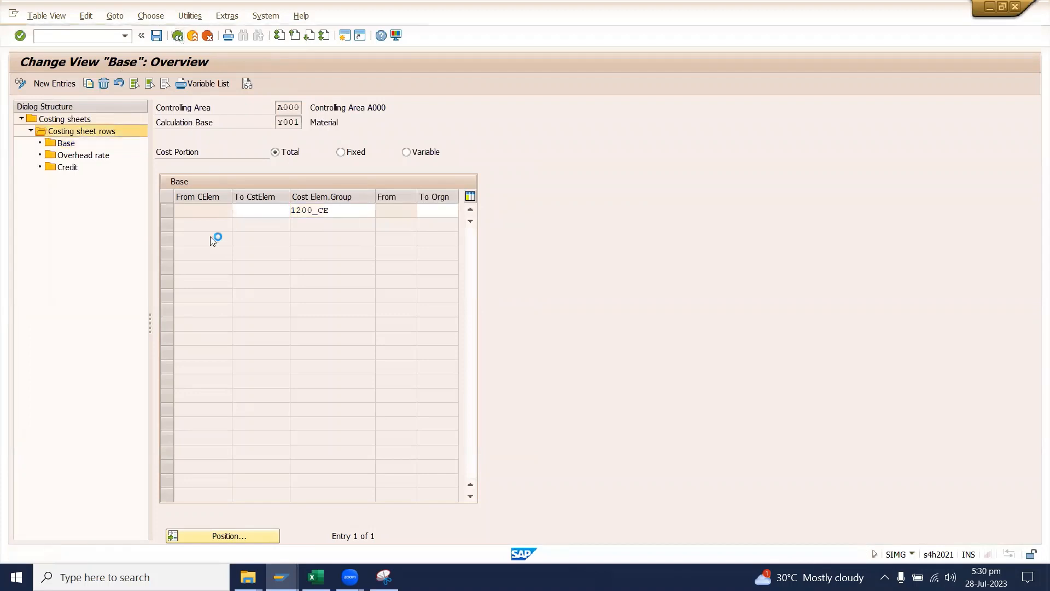
pyautogui.click(170, 183)
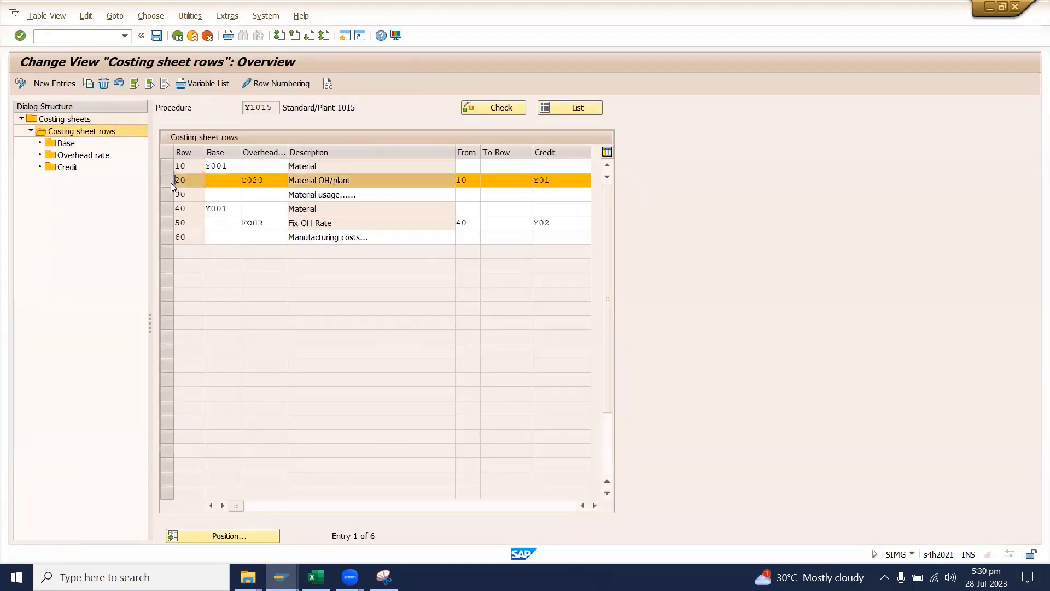
pyautogui.click(78, 159)
pyautogui.doubleClick(78, 160)
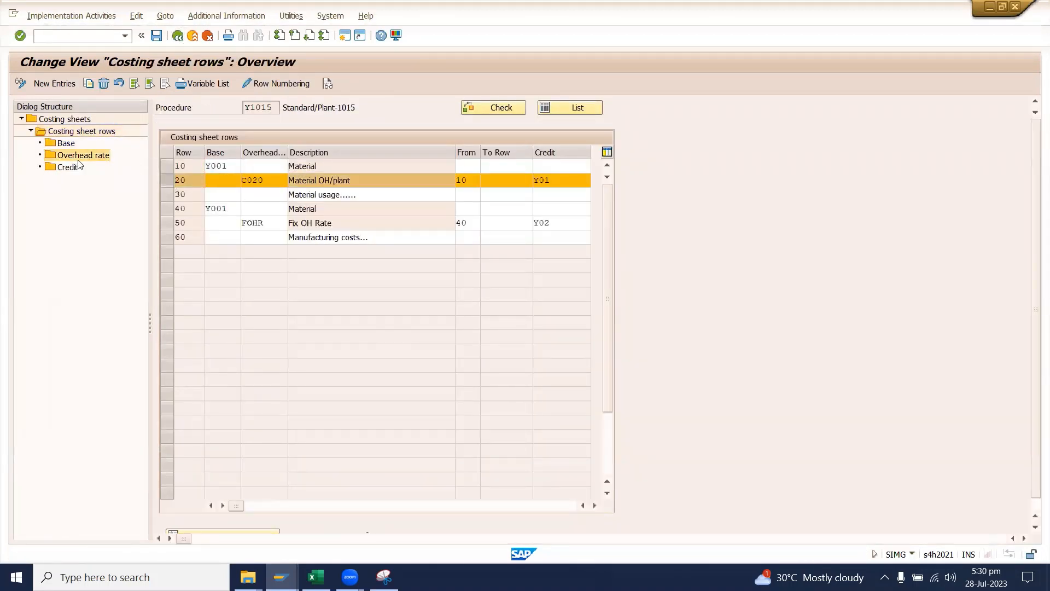
pyautogui.click(375, 391)
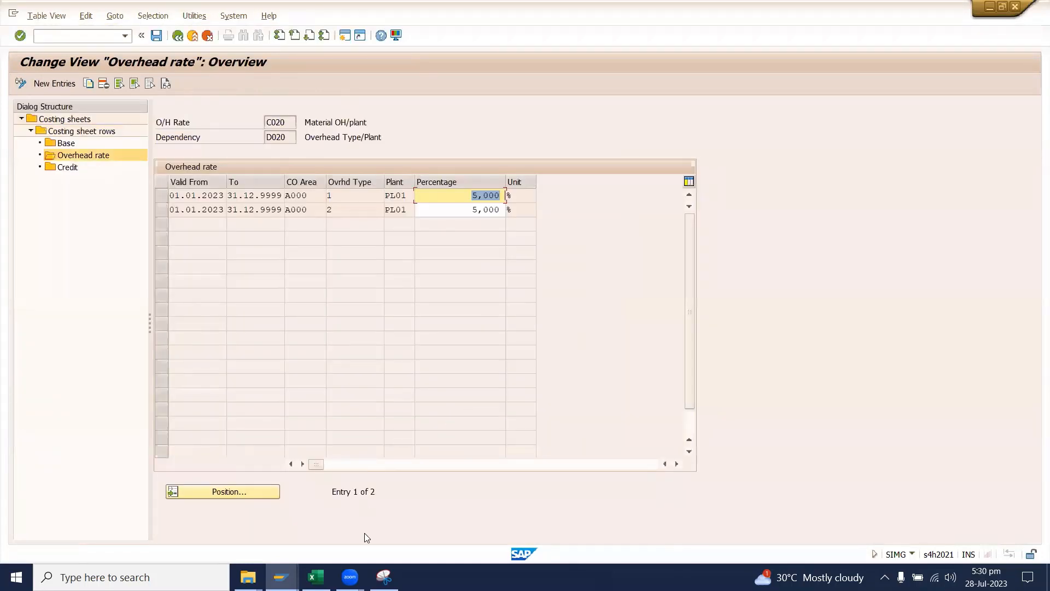
# Capture a new snip of the C020 overhead rate overview with Snipping Tool
pyautogui.click(384, 576)
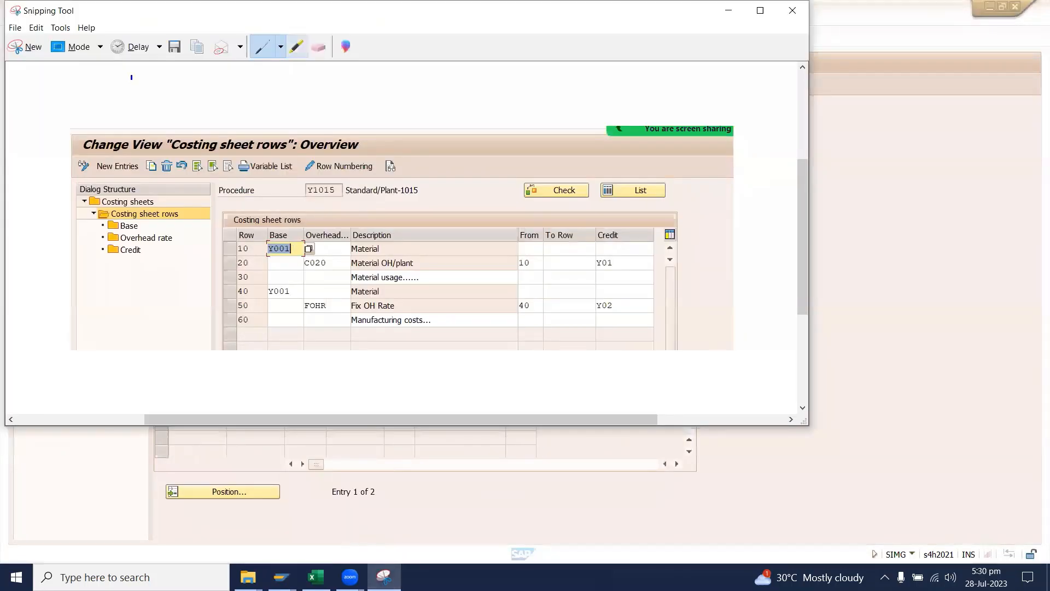
pyautogui.click(32, 50)
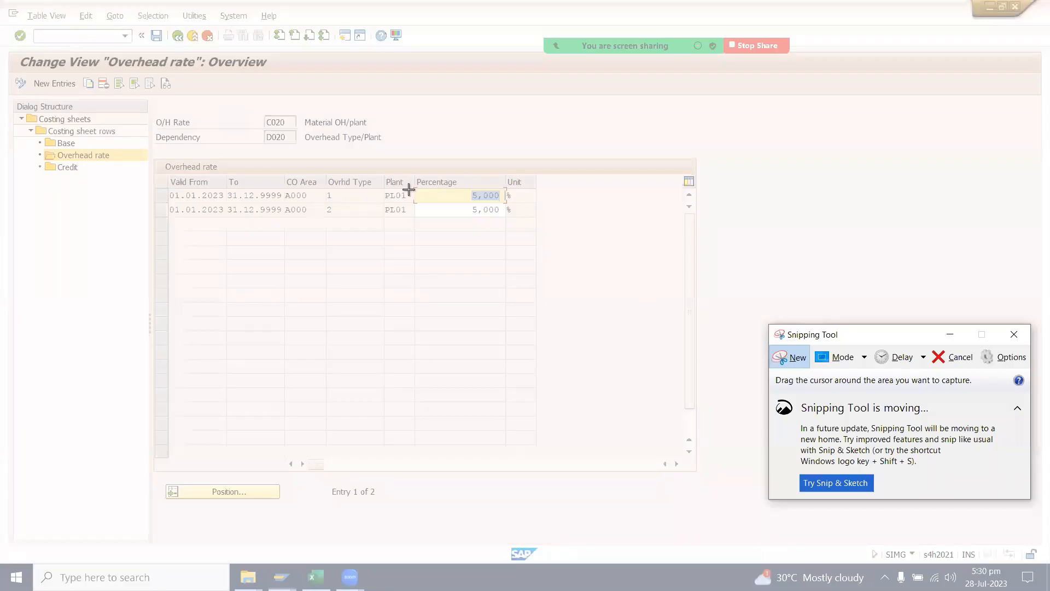
pyautogui.moveTo(2, 41); pyautogui.dragTo(799, 313)
# Paste the overhead rate snip at B49 on the SS sheet of the Costing Sheet workbook in Excel, below the existing picture
pyautogui.click(316, 577)
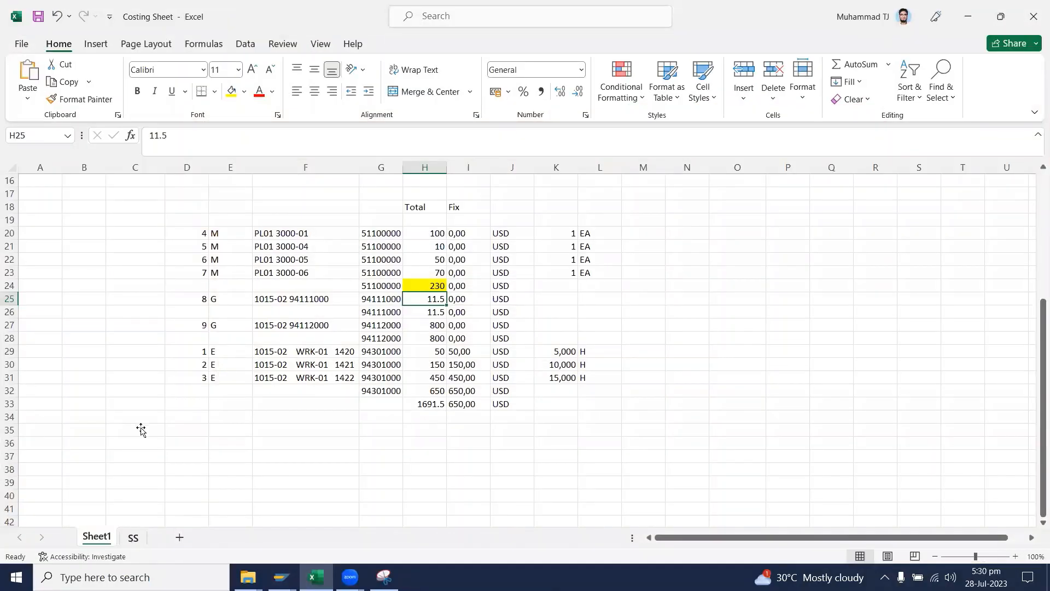
pyautogui.click(133, 537)
pyautogui.scroll(-2, 112, 441)
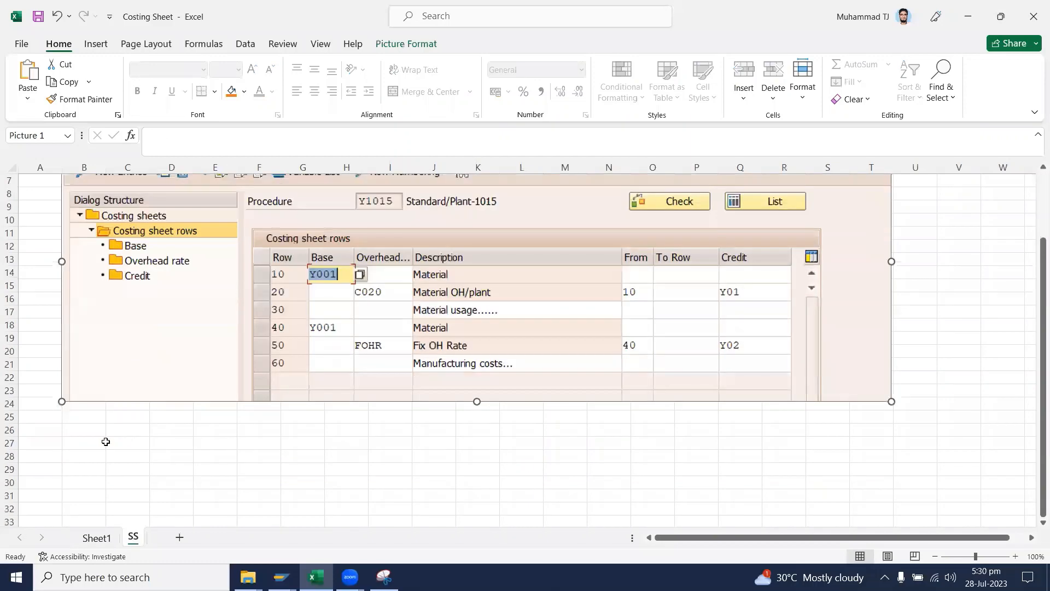
pyautogui.scroll(-4, 104, 459)
pyautogui.click(94, 500)
pyautogui.scroll(-4, 93, 482)
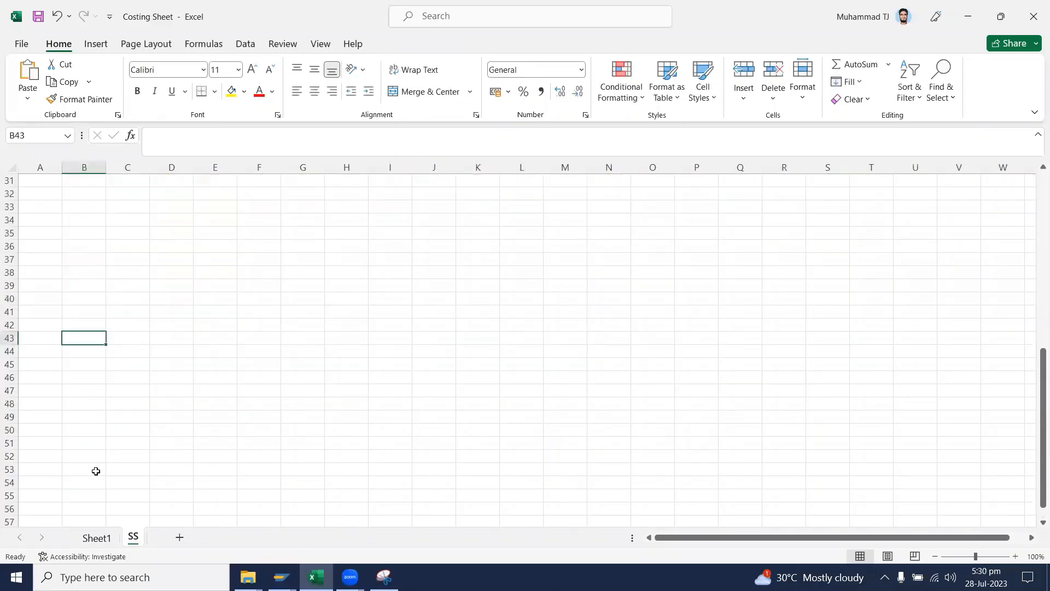
pyautogui.click(88, 415)
pyautogui.hotkey('ctrl', 'v')
# Switch to SAP, return to the costing sheet rows and open the calculation base of row 10 using controlling area A000
pyautogui.click(280, 577)
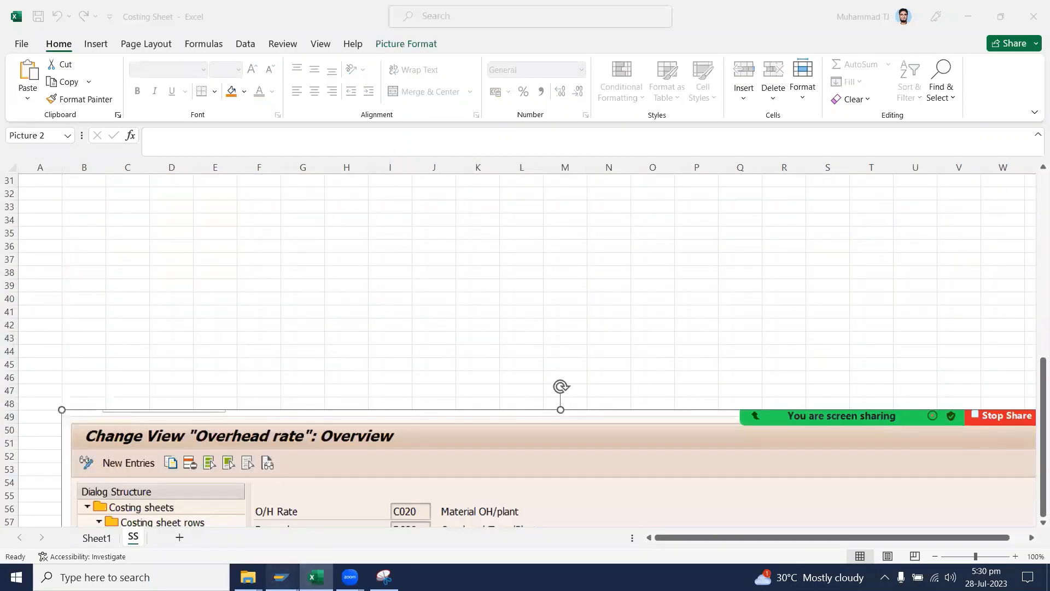
pyautogui.click(345, 539)
pyautogui.click(83, 131)
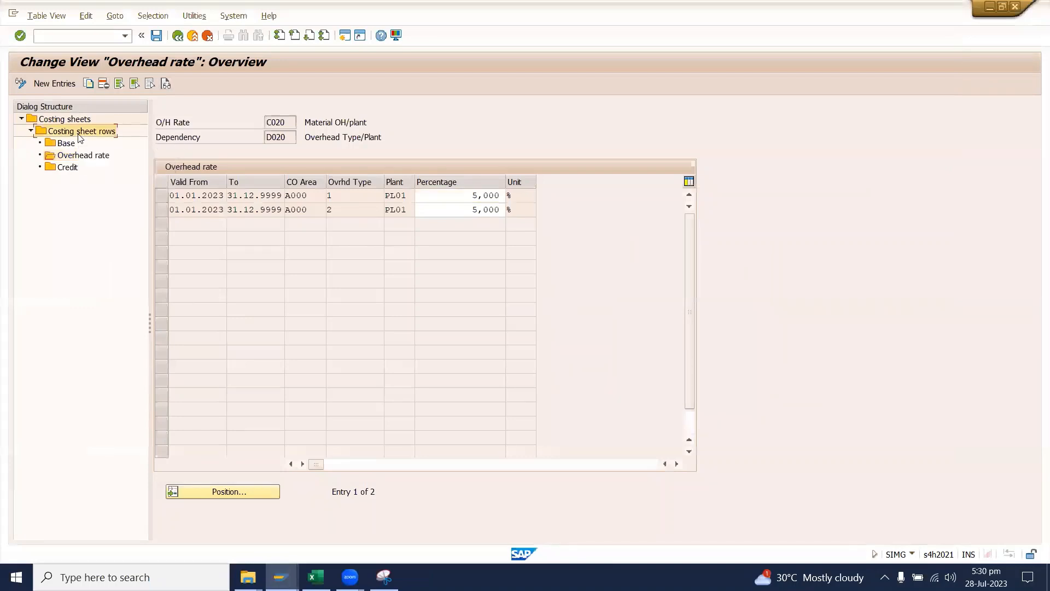
pyautogui.click(170, 168)
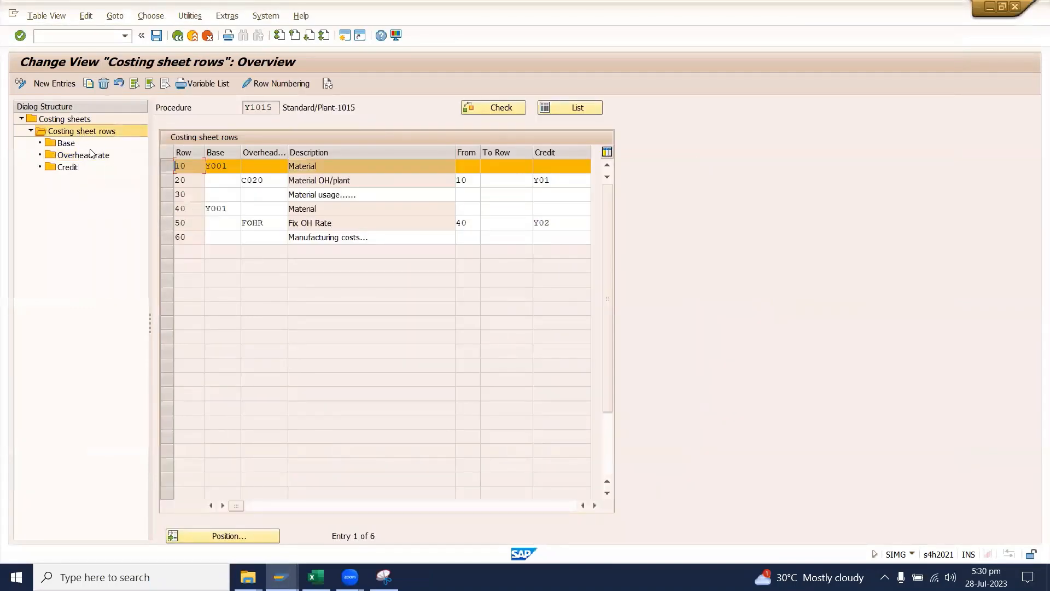
pyautogui.doubleClick(65, 144)
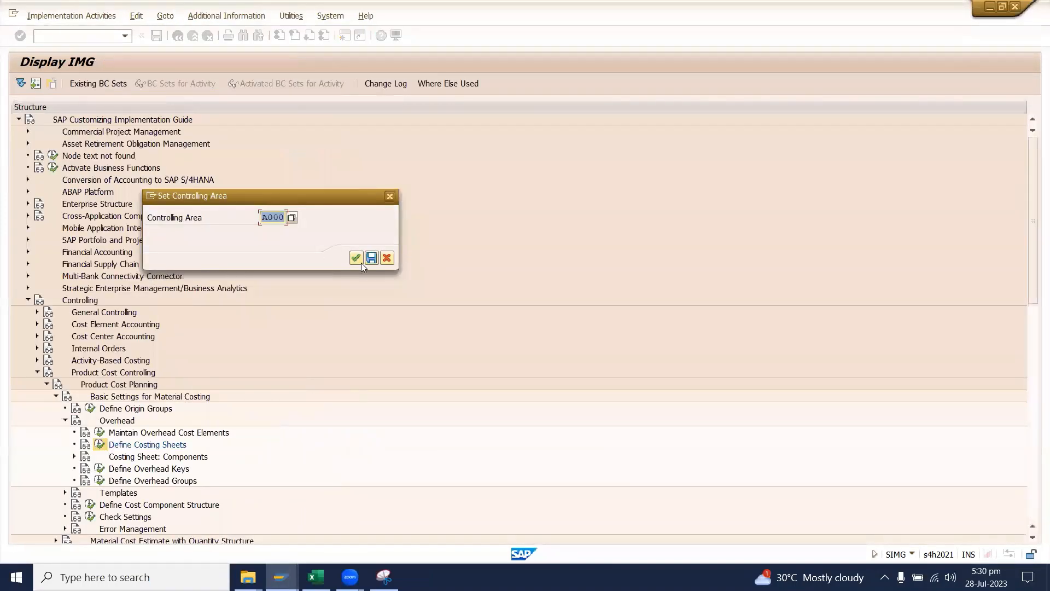
pyautogui.click(361, 262)
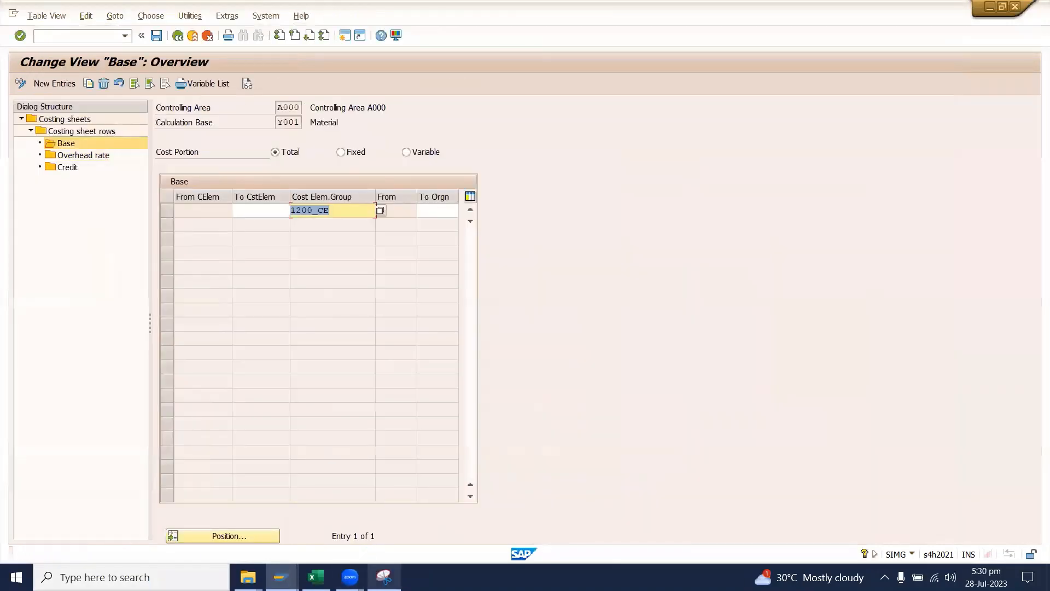
# Capture a new snip of the Y001 Material calculation base overview with Snipping Tool
pyautogui.click(384, 577)
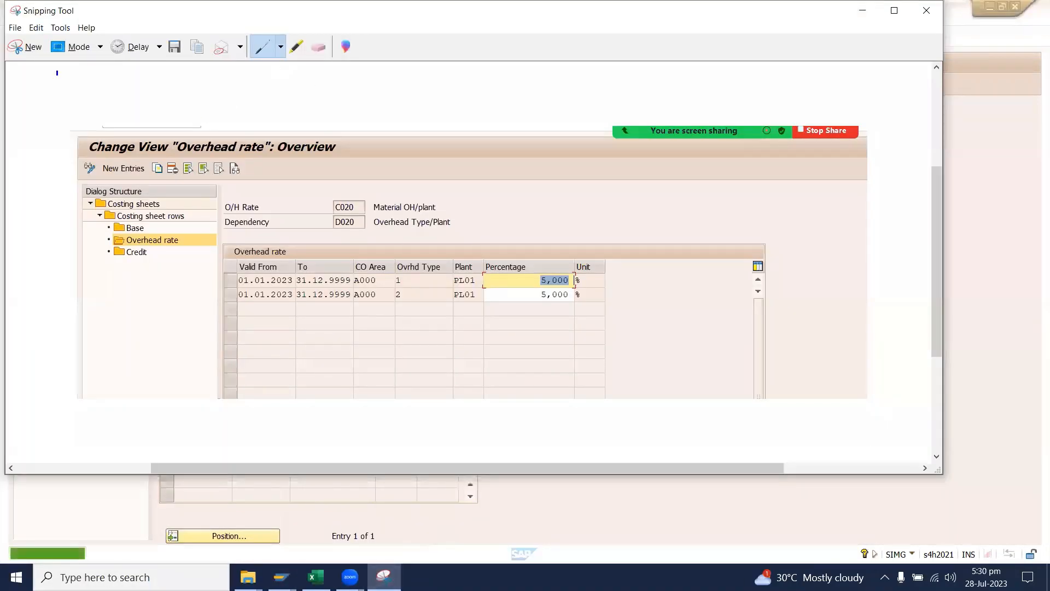
pyautogui.click(25, 46)
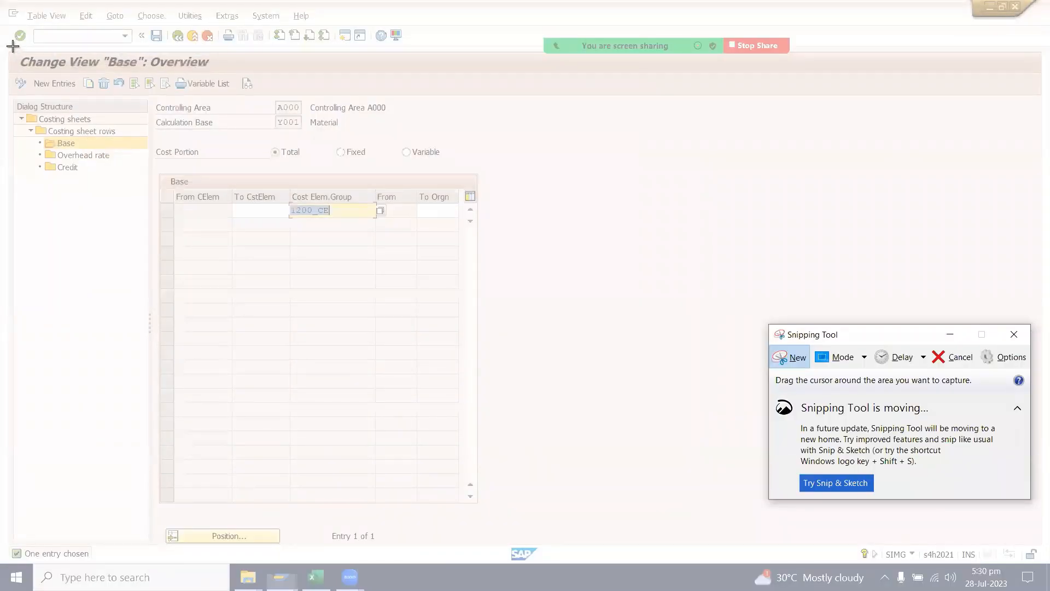
pyautogui.moveTo(13, 46); pyautogui.dragTo(569, 294)
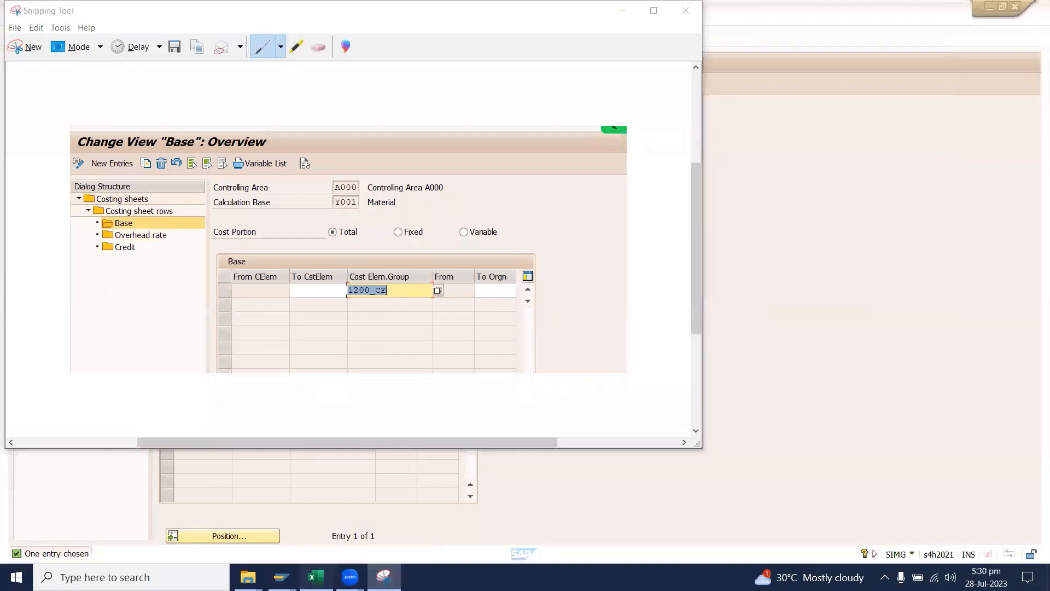
# Paste the row 10 base snip at B27 on the SS sheet in Excel, between the costing sheet rows and overhead rate pictures
pyautogui.click(315, 577)
pyautogui.scroll(4, 159, 306)
pyautogui.click(91, 281)
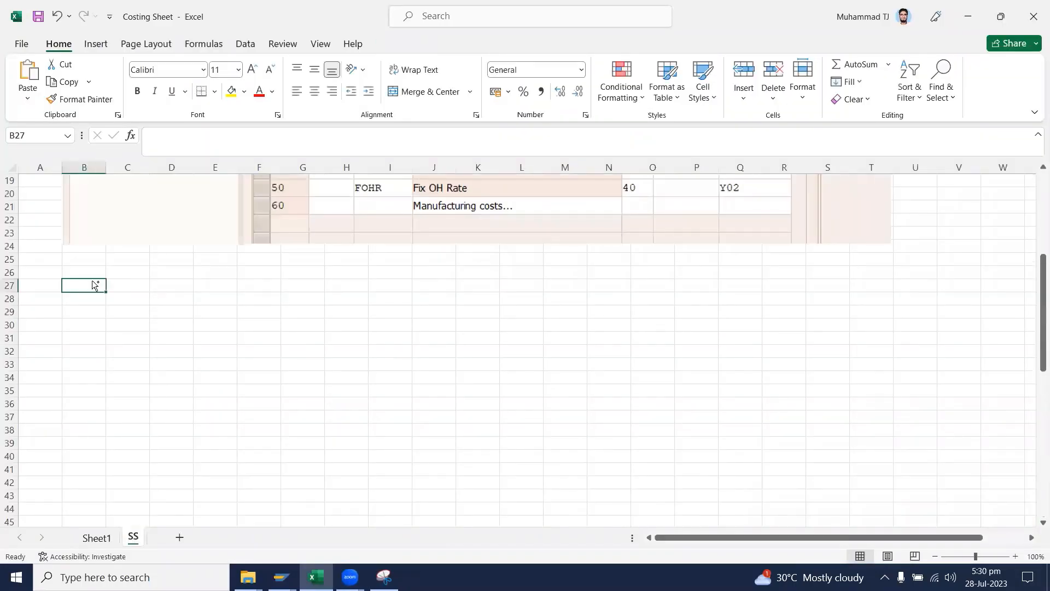
pyautogui.hotkey('ctrl', 'v')
pyautogui.scroll(-10, 304, 394)
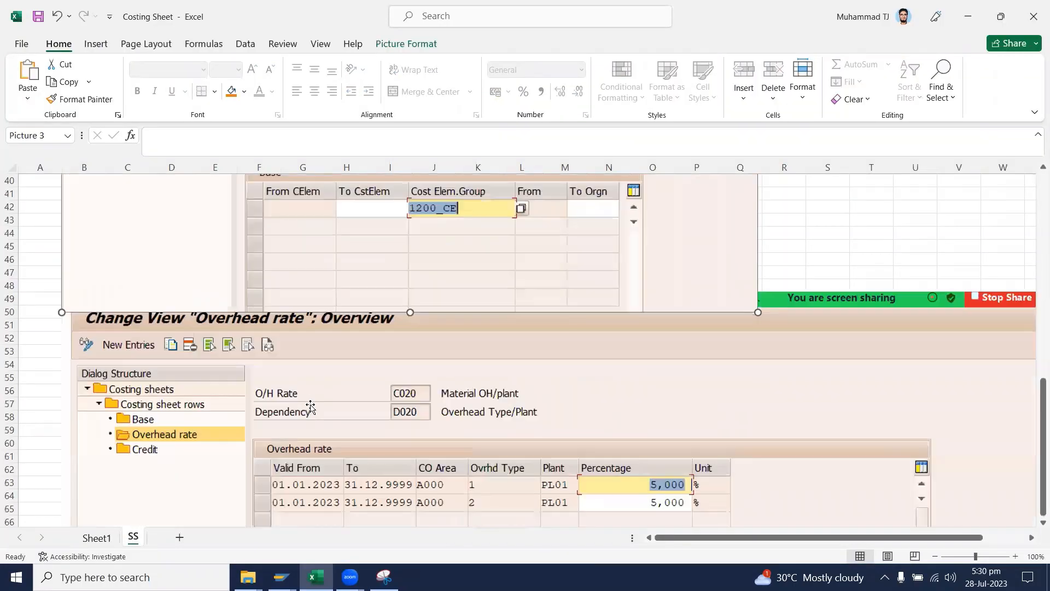
# Open the credit of row 20, Material OH/plant, in SAP using controlling area A000 and snip the Y01 credit overview
pyautogui.click(306, 509)
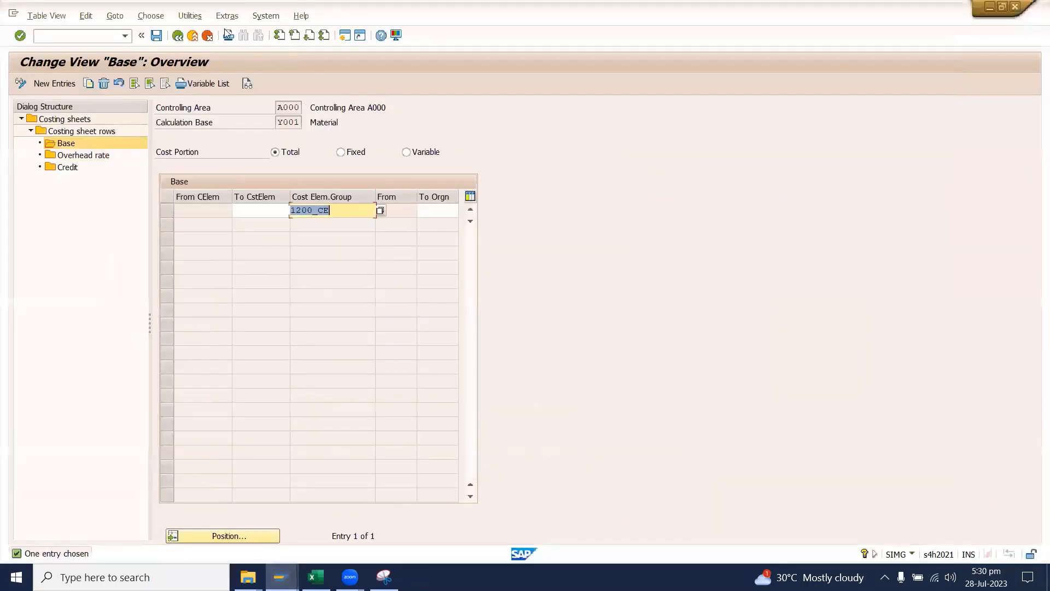
pyautogui.click(179, 38)
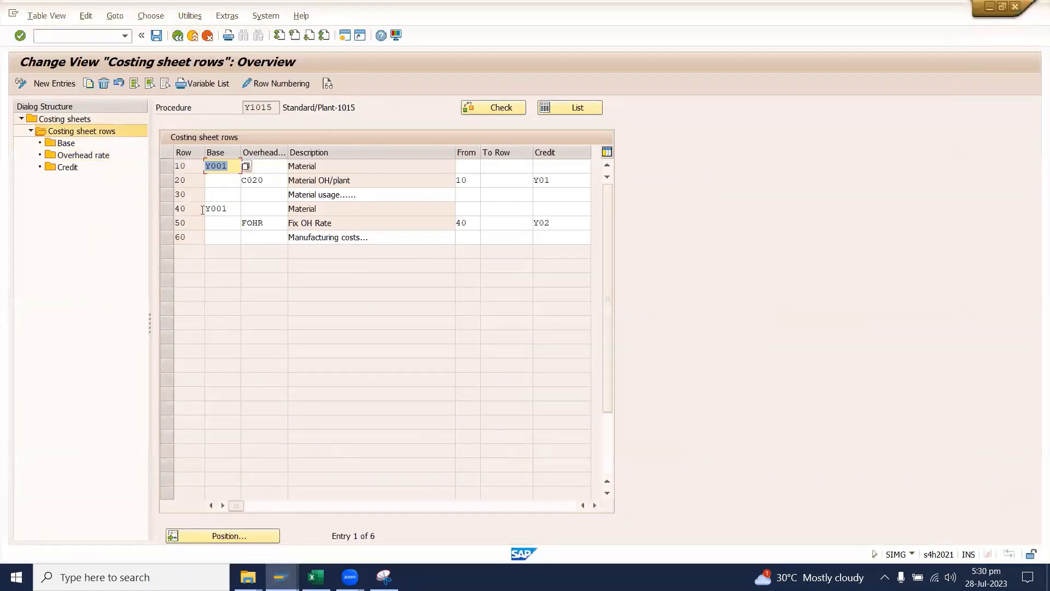
pyautogui.click(166, 183)
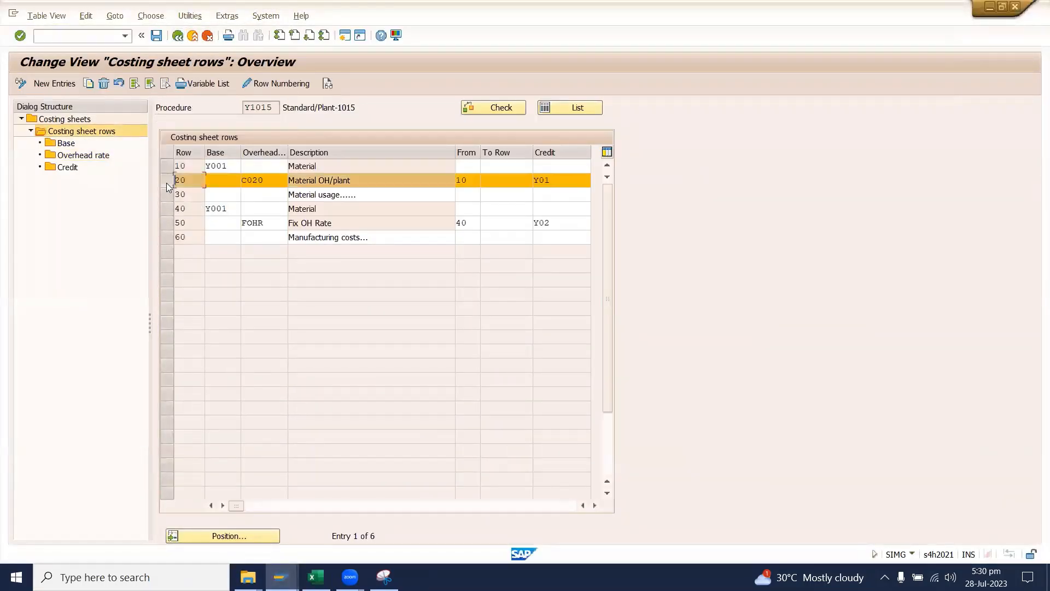
pyautogui.click(65, 167)
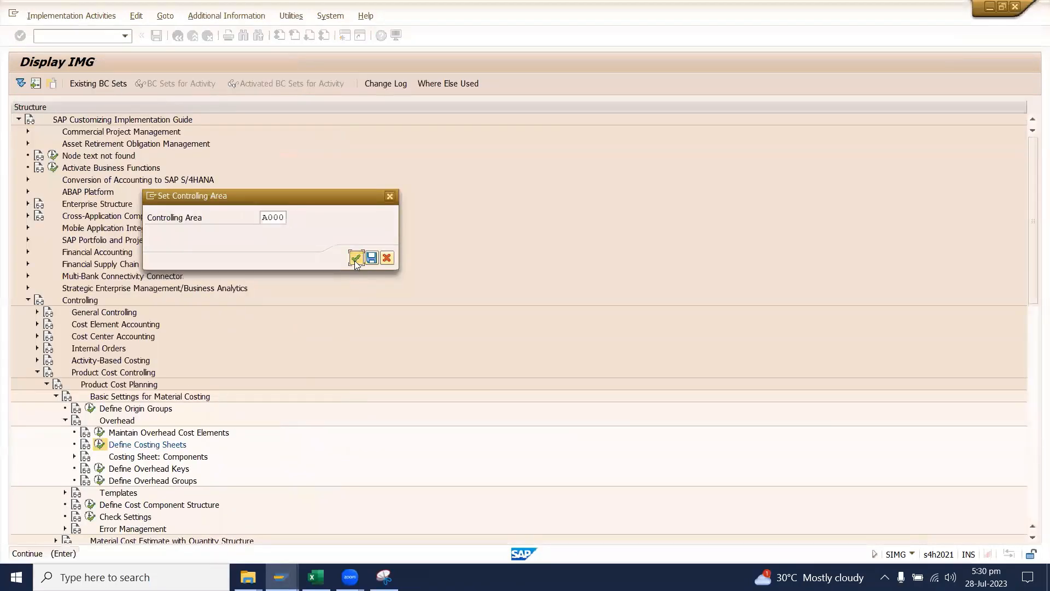
pyautogui.click(356, 258)
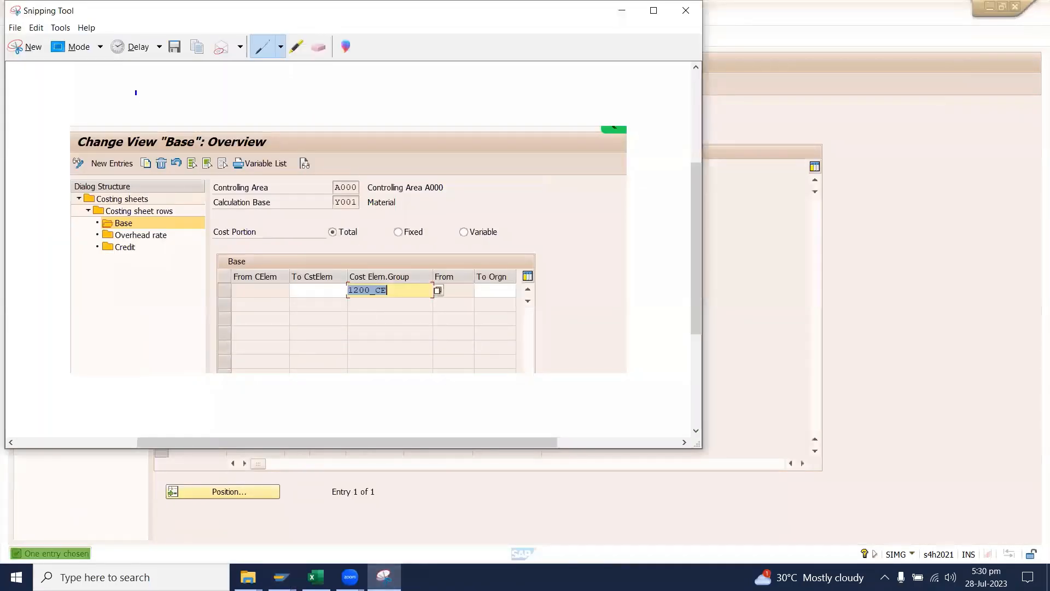
pyautogui.click(22, 45)
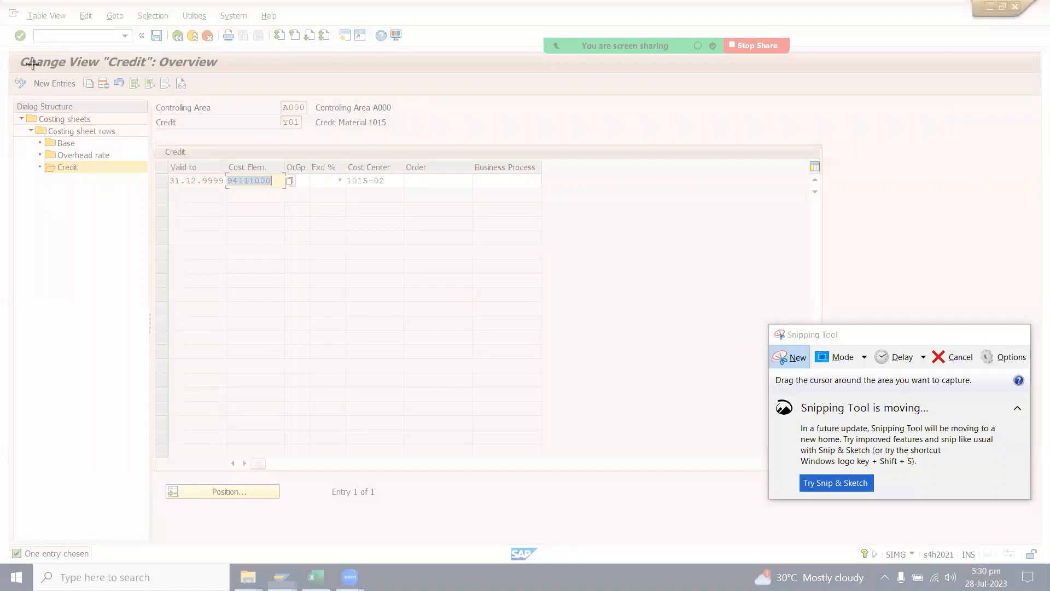
pyautogui.moveTo(9, 51); pyautogui.dragTo(659, 228)
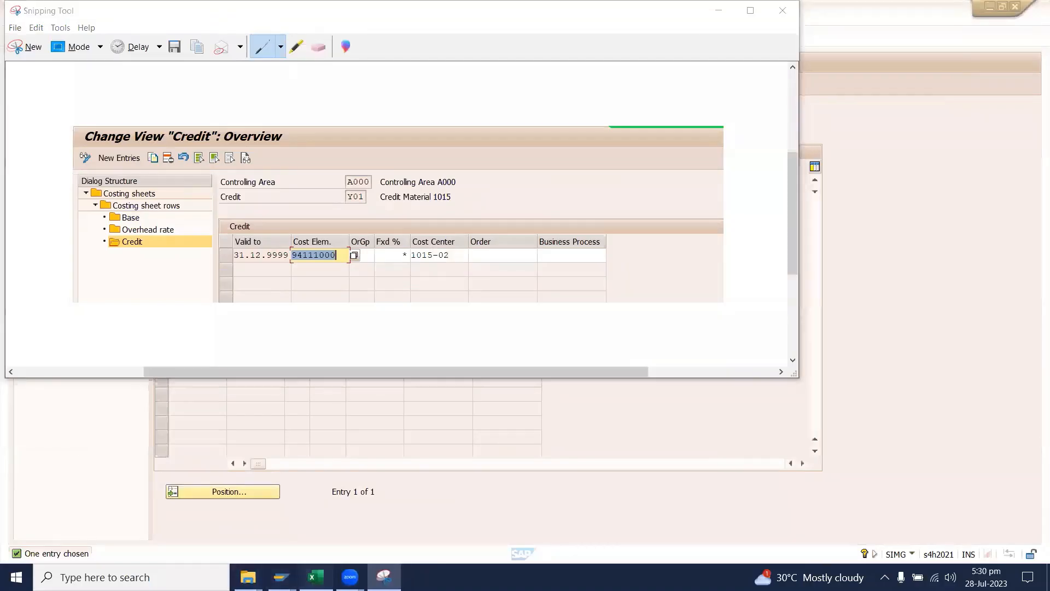
# Paste the Y01 credit snip at B78 on the SS sheet in Excel, below the overhead rate picture
pyautogui.click(315, 577)
pyautogui.scroll(-4, 138, 403)
pyautogui.click(96, 359)
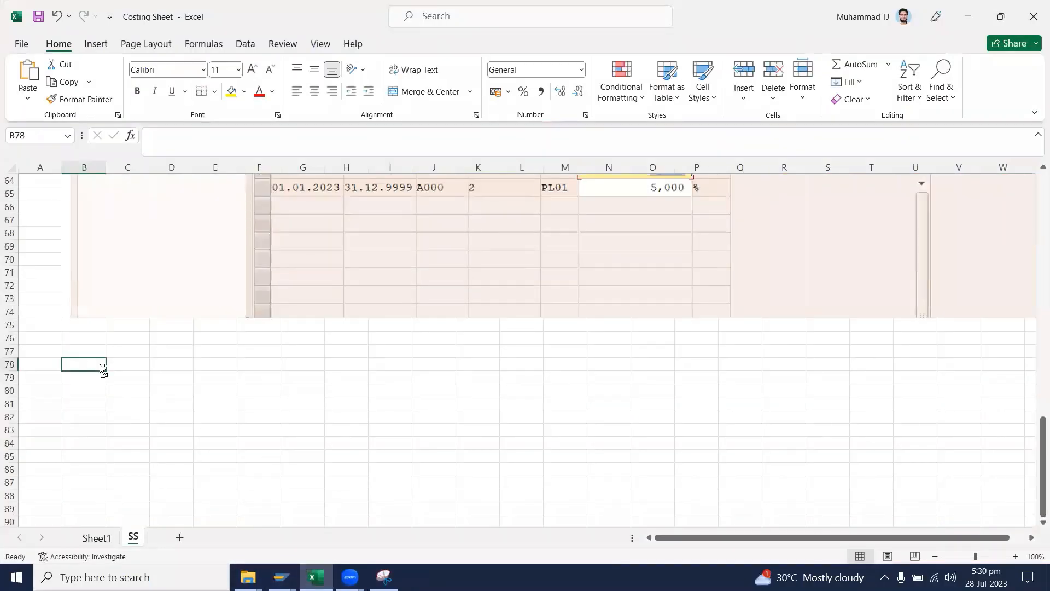
pyautogui.hotkey('ctrl', 'v')
pyautogui.scroll(-4, 96, 360)
# Return to the Y1015 costing sheet rows in SAP and examine how base rows 10 and 40 pair with overhead rows 20 and 50
pyautogui.moveTo(295, 574)
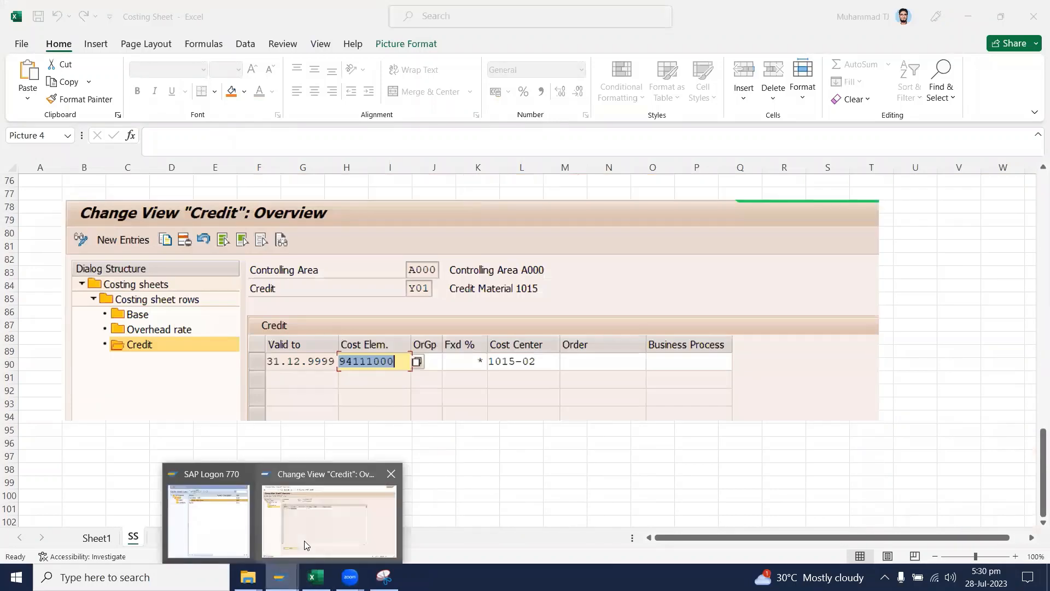
pyautogui.click(307, 541)
pyautogui.click(178, 38)
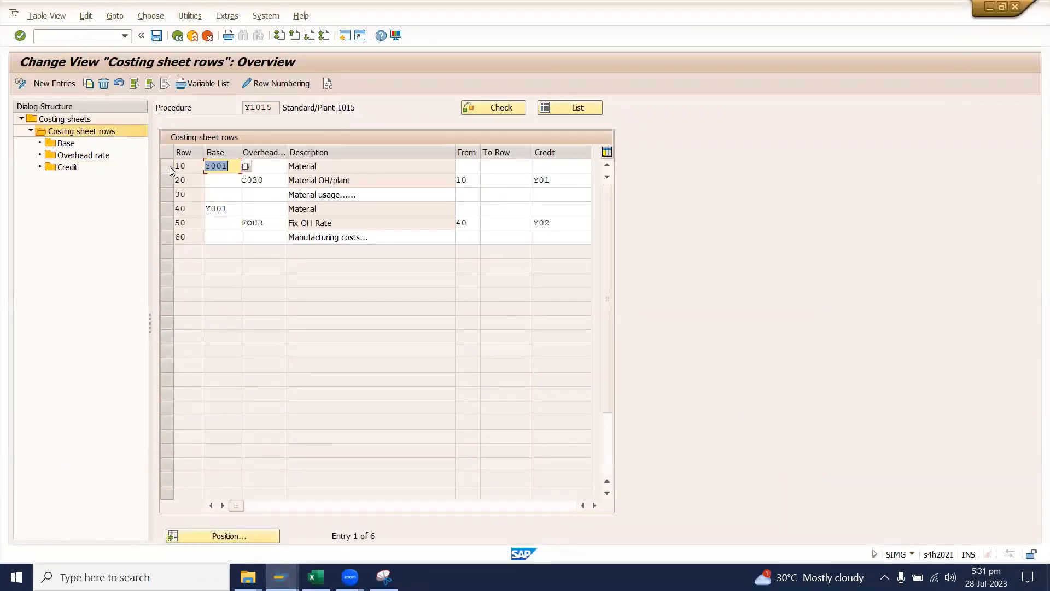
pyautogui.click(166, 165)
pyautogui.click(166, 180)
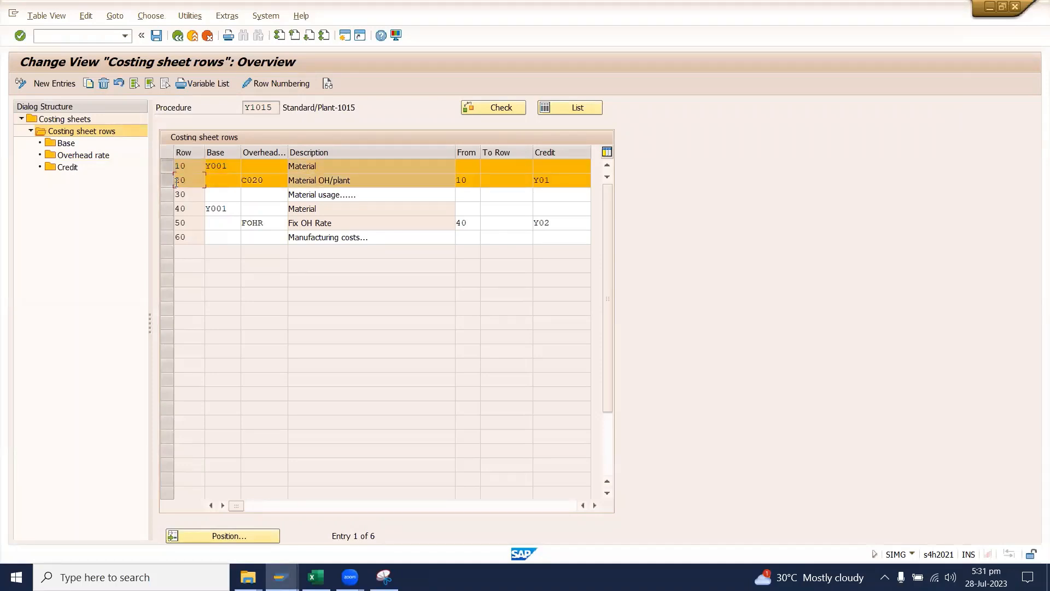
pyautogui.click(167, 180)
pyautogui.click(167, 166)
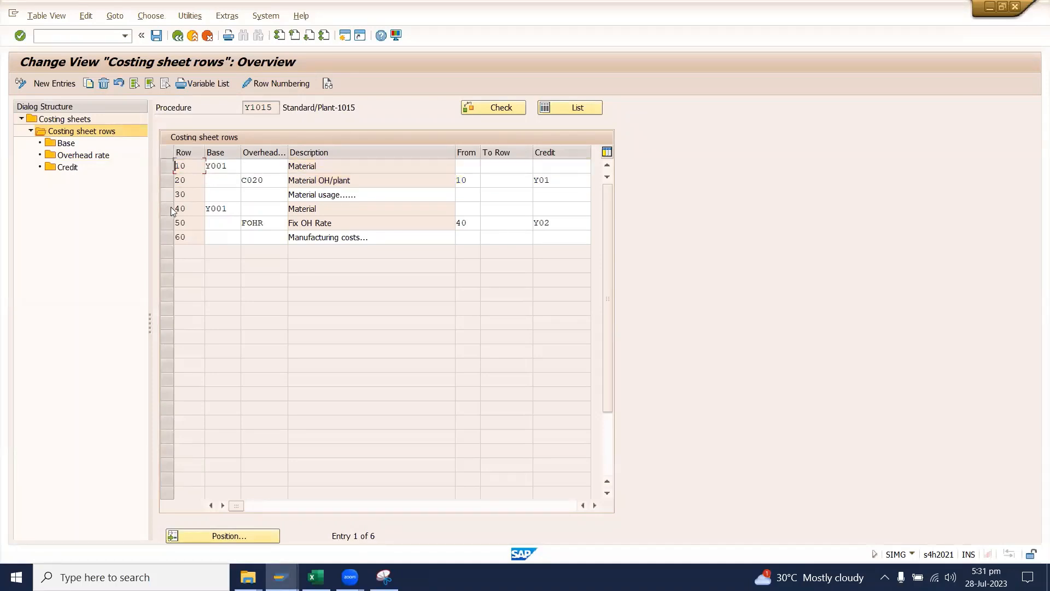
pyautogui.click(167, 209)
pyautogui.click(167, 225)
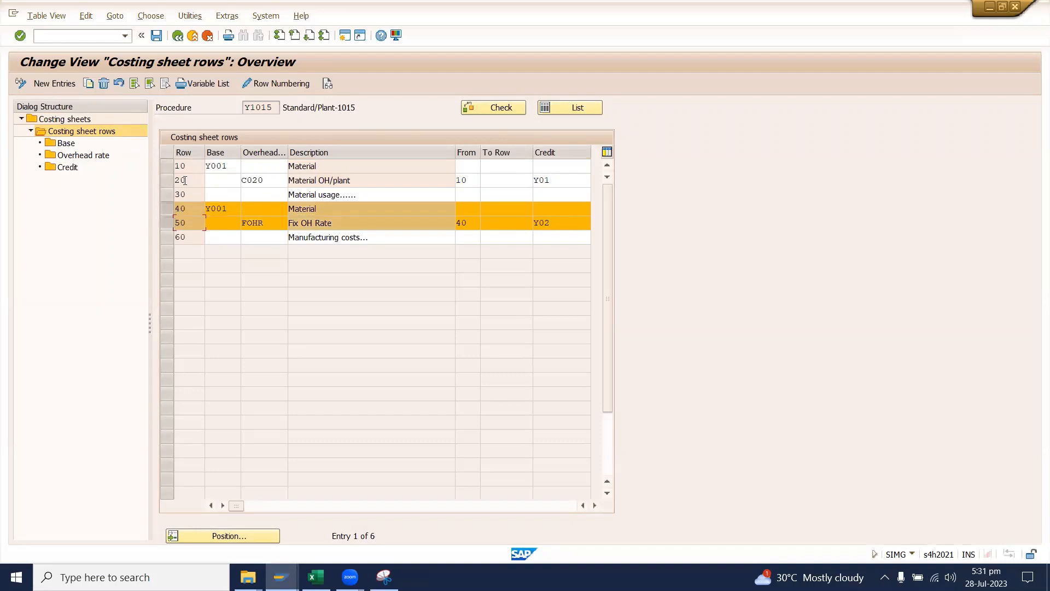
pyautogui.click(167, 208)
pyautogui.click(166, 223)
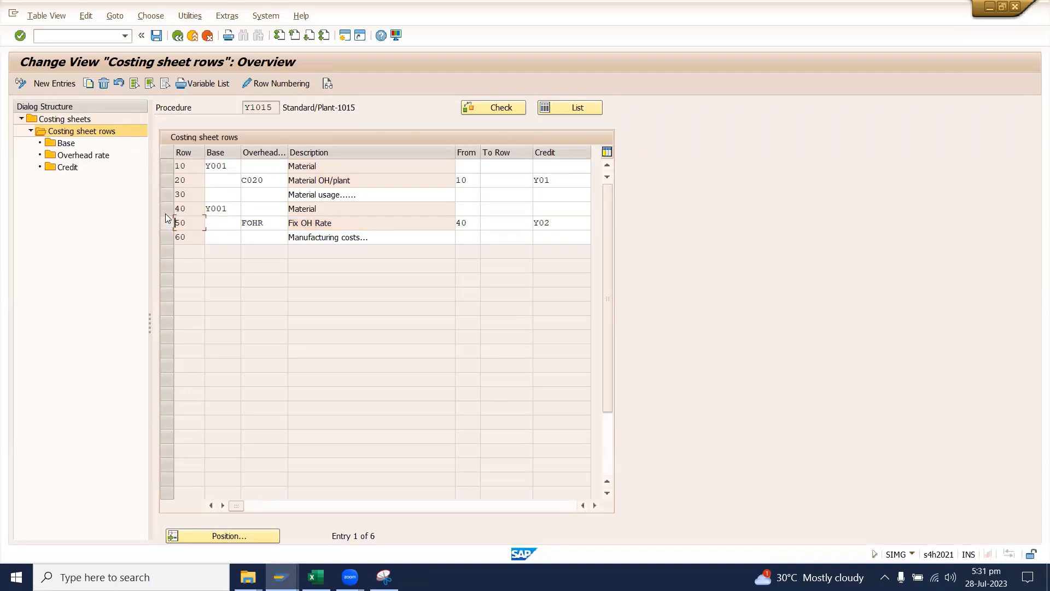
# Open the calculation base of row 40, Material, and capture a new snip of its overview with Snipping Tool
pyautogui.click(165, 211)
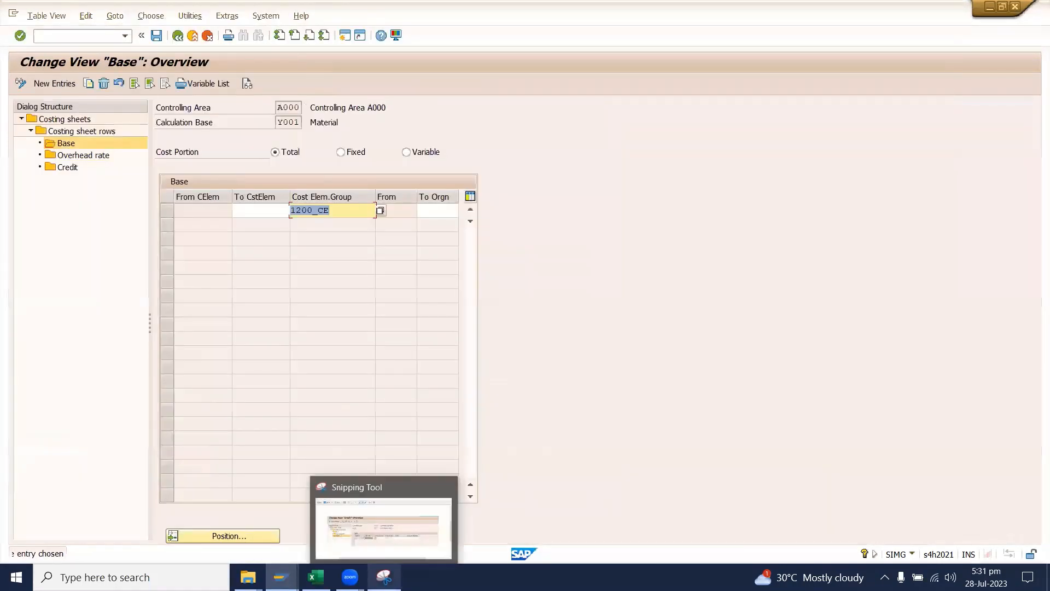
pyautogui.click(384, 577)
pyautogui.click(26, 48)
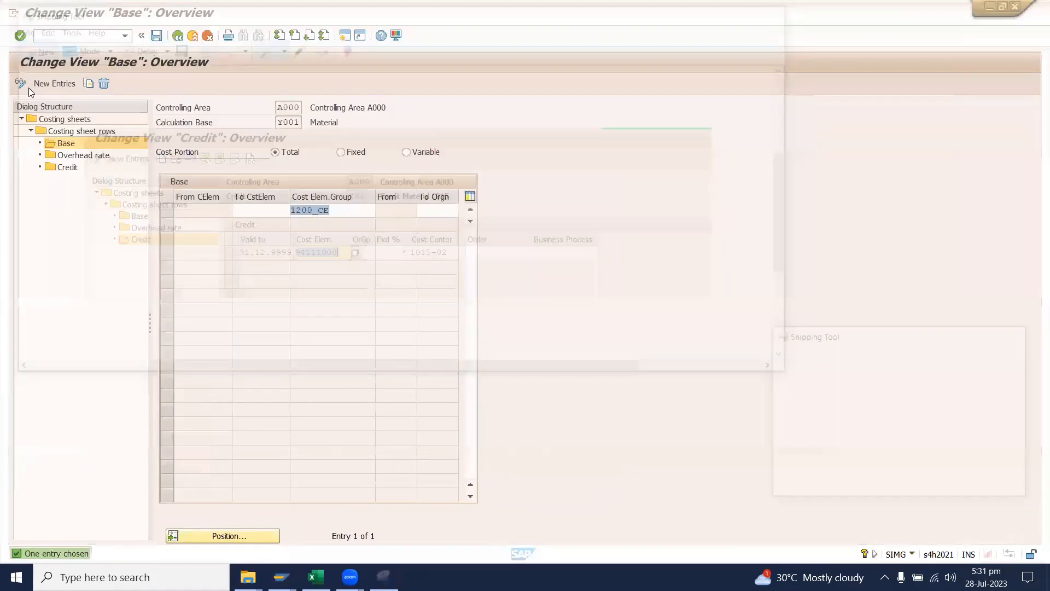
pyautogui.moveTo(11, 52); pyautogui.dragTo(699, 291)
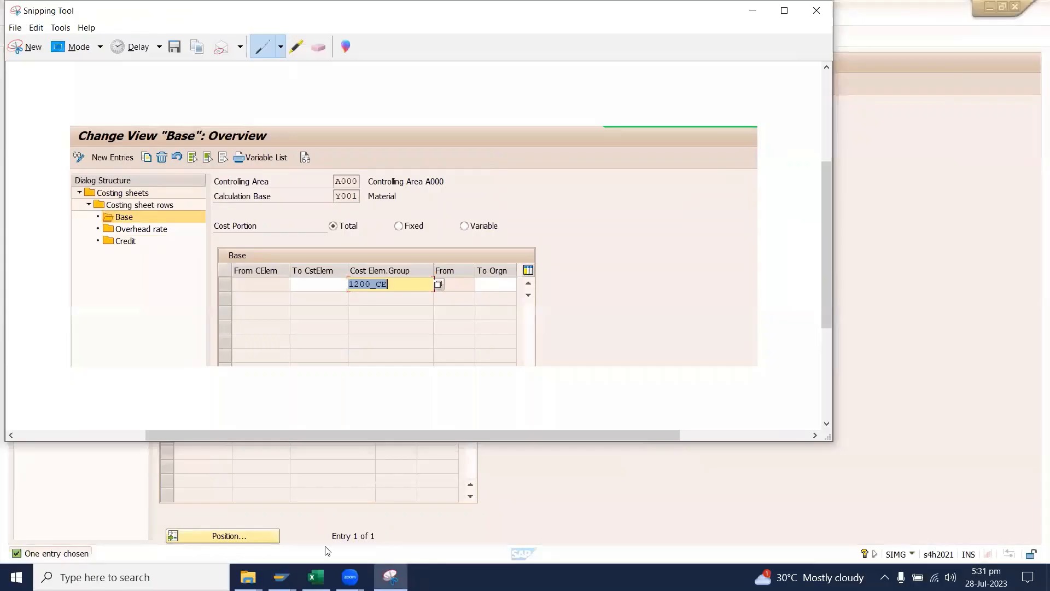
# Paste the row 40 base snip at B101 on the SS sheet in Excel, below the credit picture
pyautogui.click(315, 577)
pyautogui.scroll(-7, 113, 384)
pyautogui.scroll(3, 131, 347)
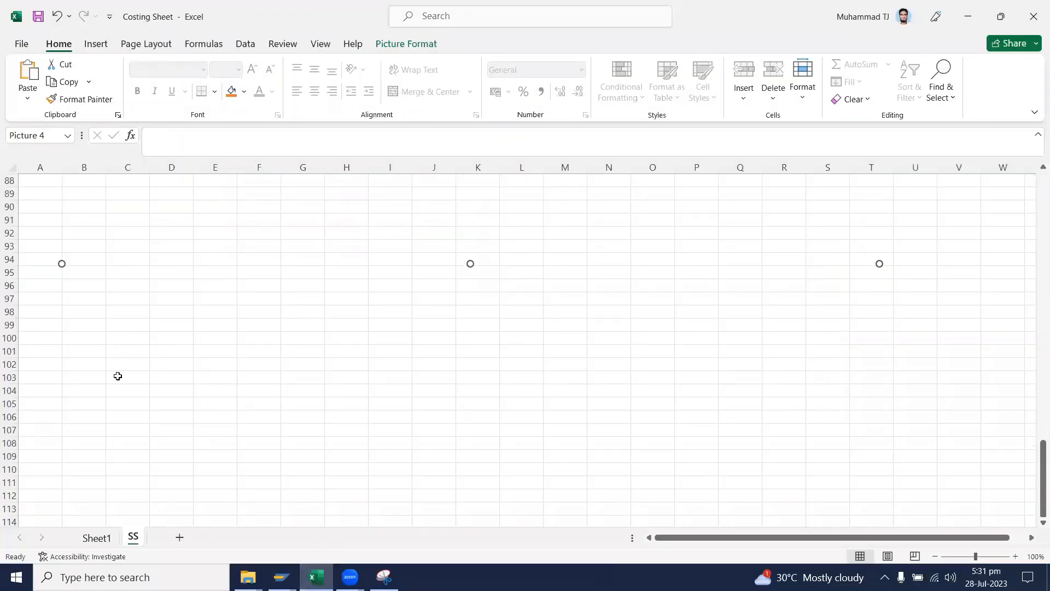
pyautogui.click(75, 348)
pyautogui.hotkey('ctrl', 'v')
# Switch to SAP, return to the costing sheet rows and open the overhead rate of row 50, Fix OH Rate
pyautogui.moveTo(280, 577)
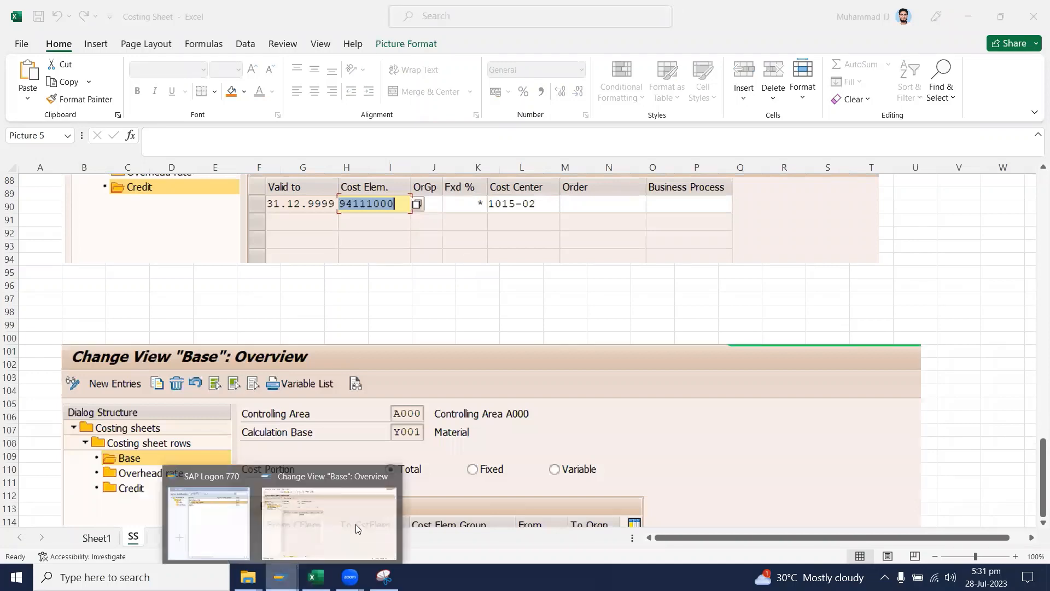
pyautogui.click(356, 524)
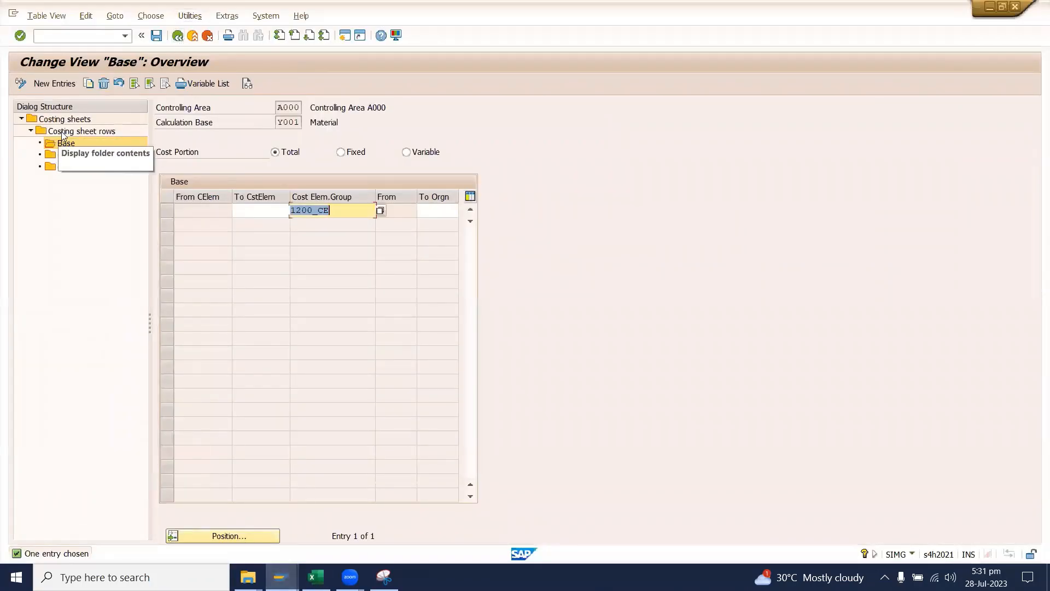
pyautogui.doubleClick(79, 132)
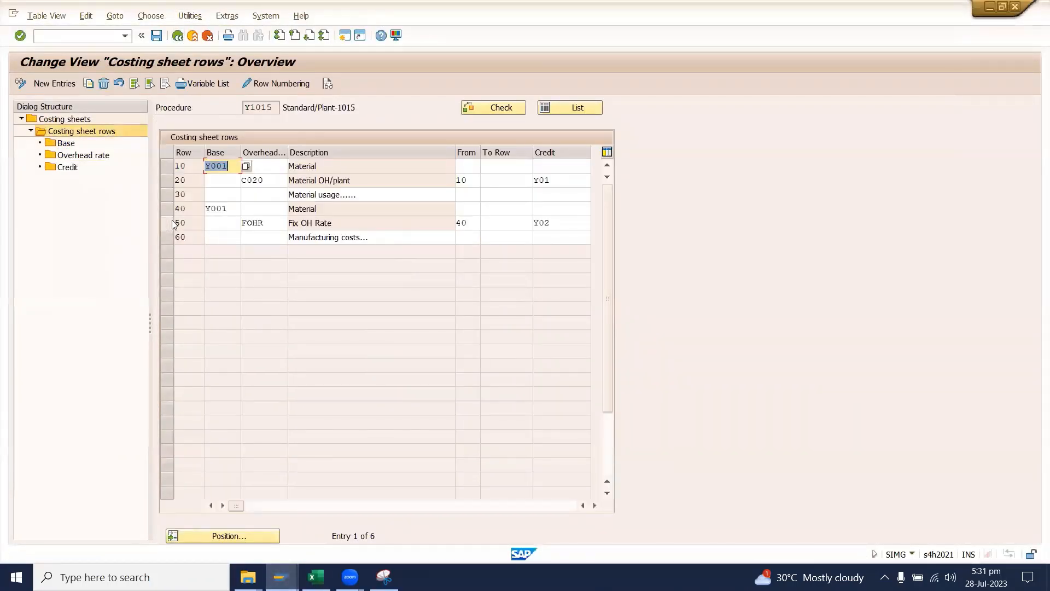
pyautogui.click(173, 226)
pyautogui.doubleClick(82, 155)
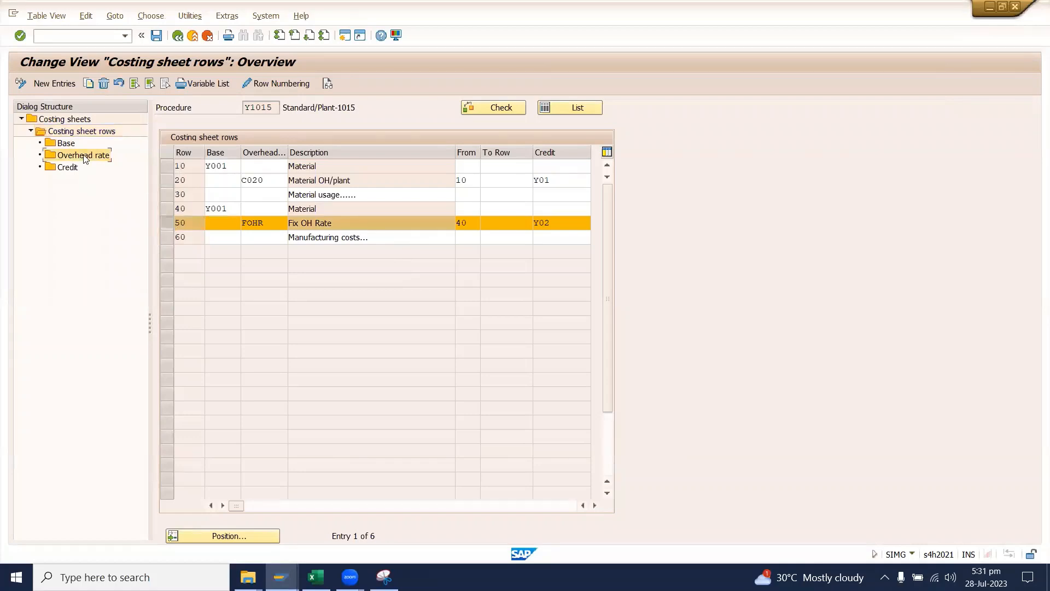
# Capture a new snip of the FOHR overhead rate overview with Snipping Tool
pyautogui.click(384, 577)
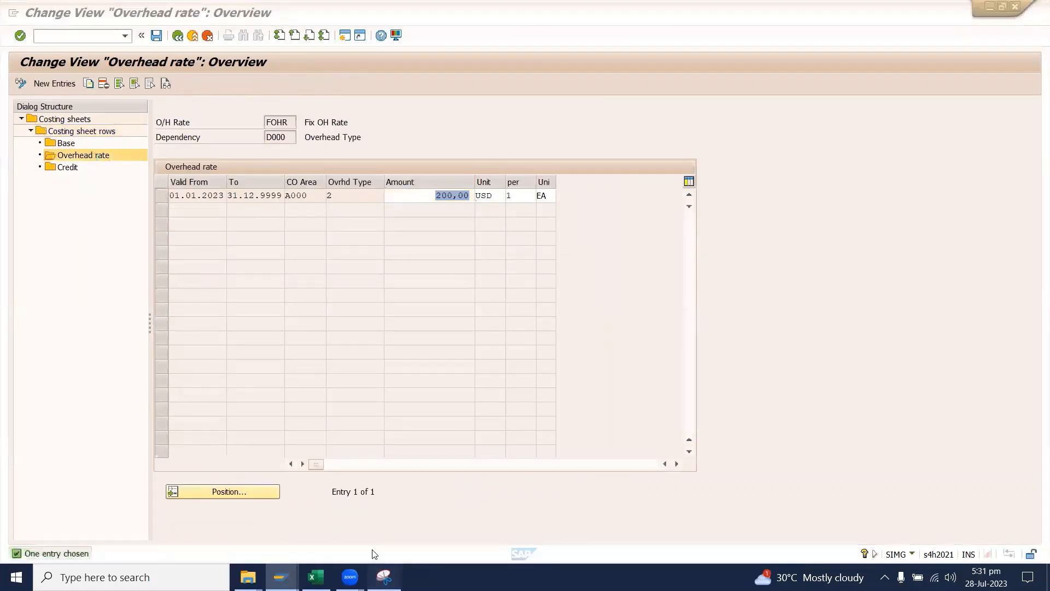
pyautogui.click(24, 46)
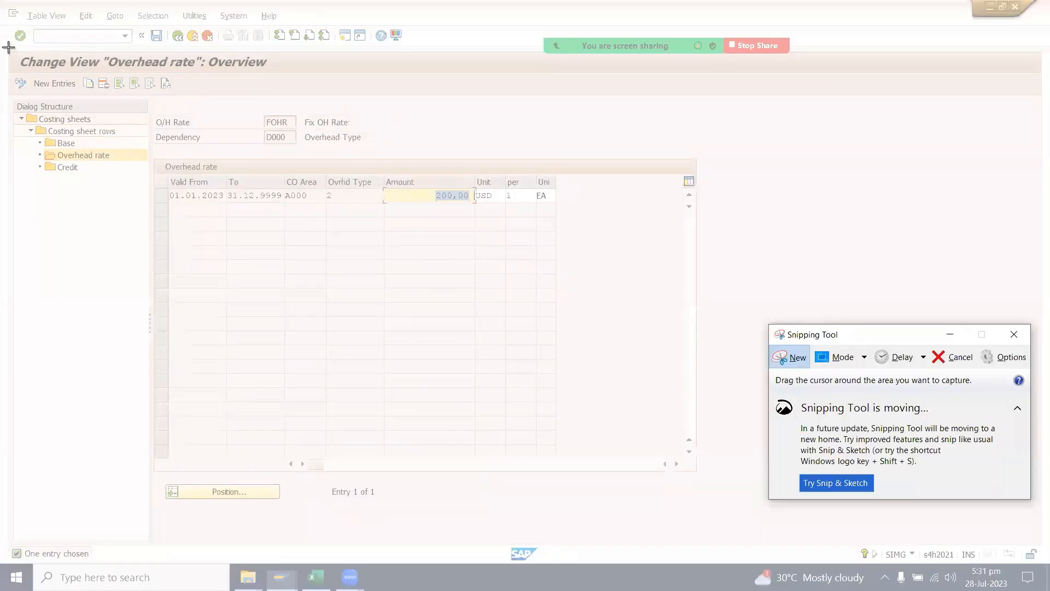
pyautogui.moveTo(6, 48); pyautogui.dragTo(785, 256)
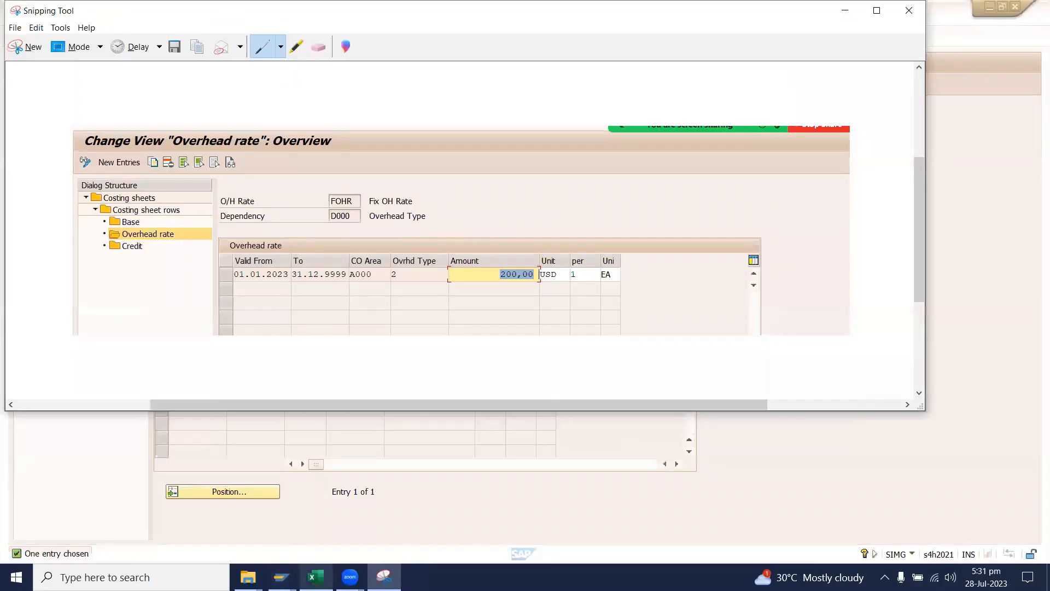
# Paste the FOHR overhead rate snip at B126 on the SS sheet in Excel, below the row 40 base picture
pyautogui.click(316, 577)
pyautogui.scroll(-3, 235, 389)
pyautogui.scroll(-4, 235, 389)
pyautogui.click(93, 403)
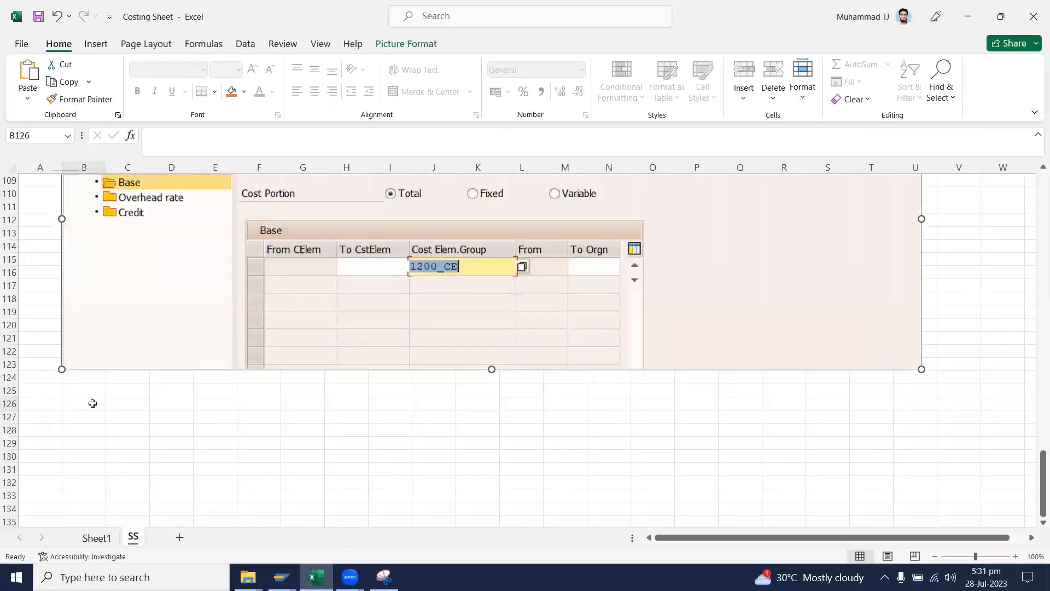
pyautogui.hotkey('ctrl', 'v')
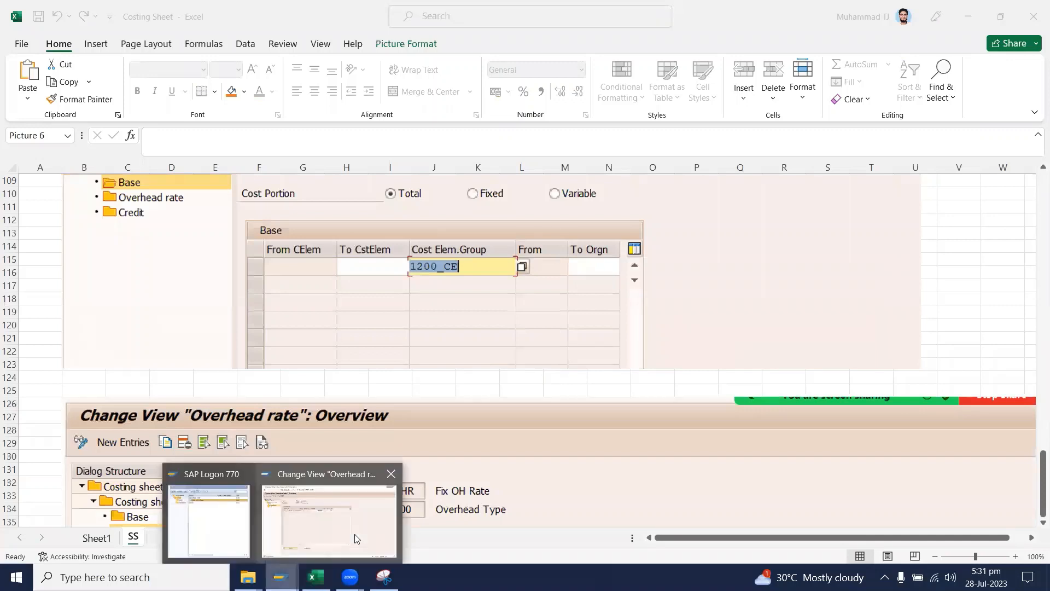
# Switch to SAP, return to the costing sheet rows and open the credit of row 50, Fix OH Rate, for controlling area A000
pyautogui.click(350, 525)
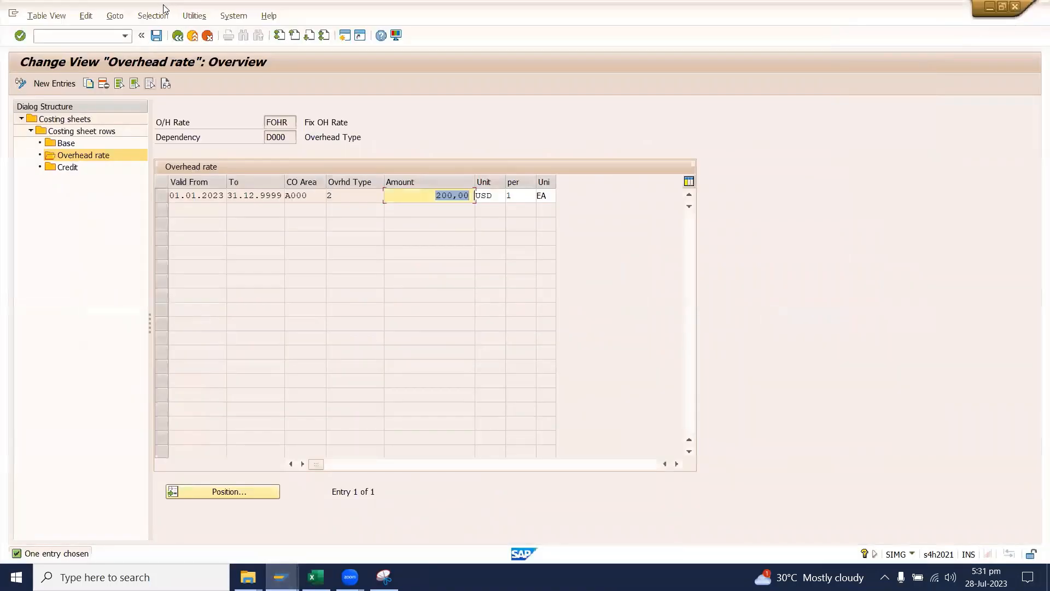
pyautogui.click(88, 134)
pyautogui.doubleClick(87, 134)
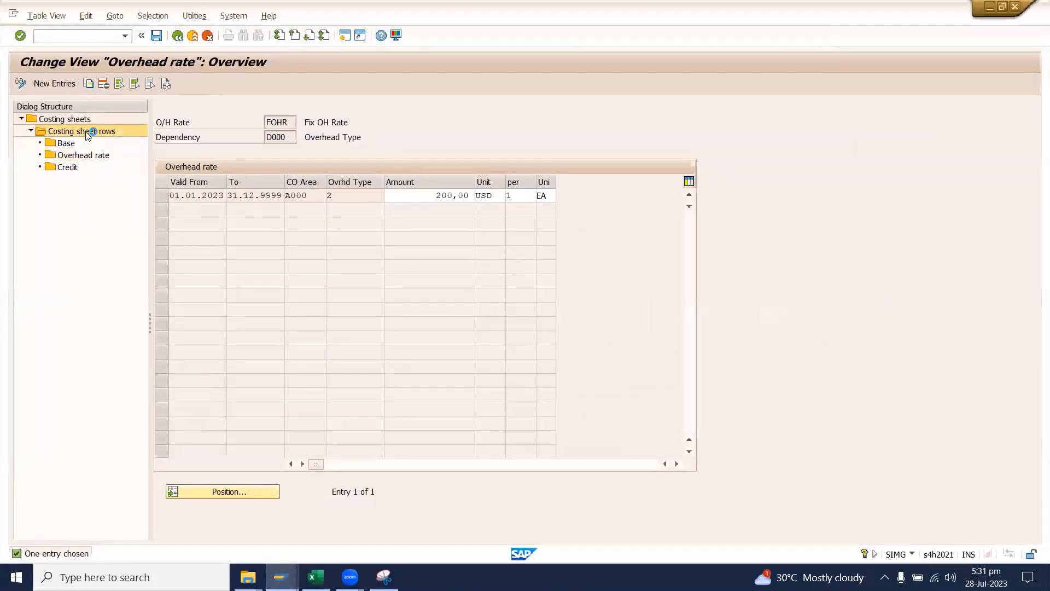
pyautogui.click(166, 222)
pyautogui.doubleClick(68, 167)
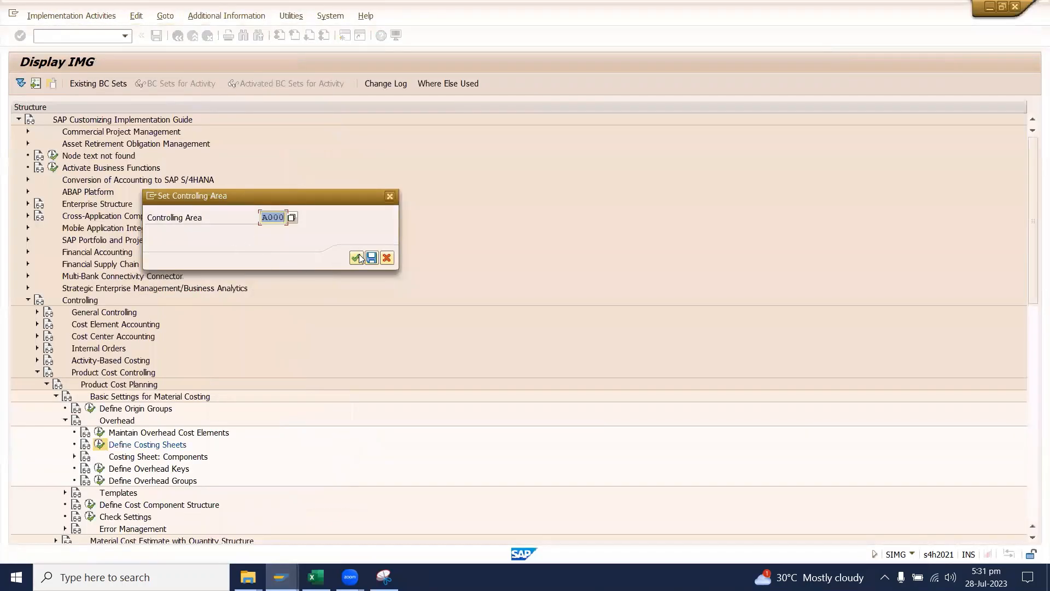
pyautogui.click(358, 257)
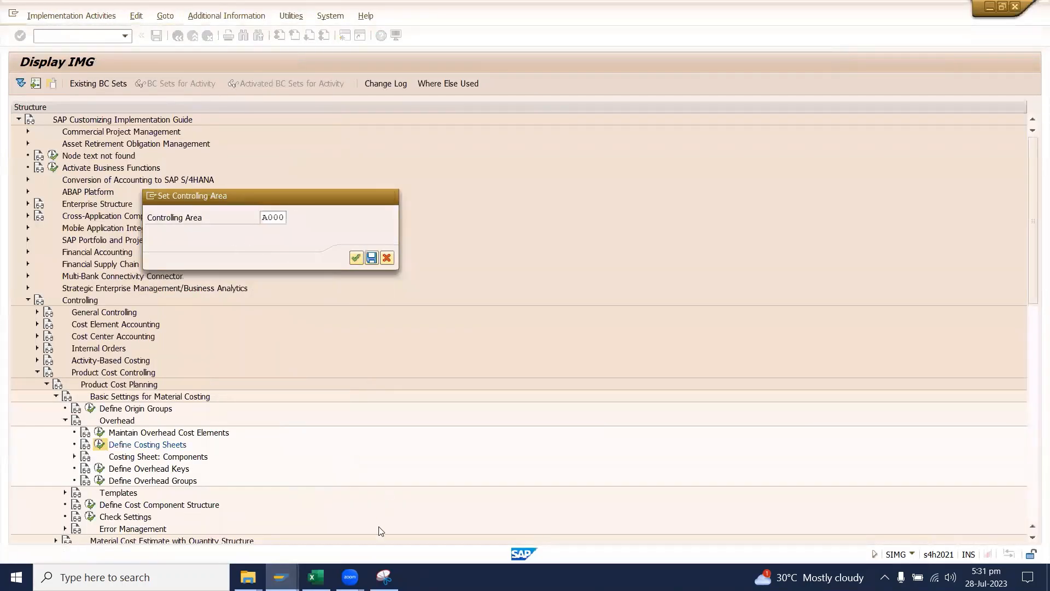
# Capture a new snip of the Y02 credit overview with Snipping Tool
pyautogui.click(383, 577)
pyautogui.click(29, 54)
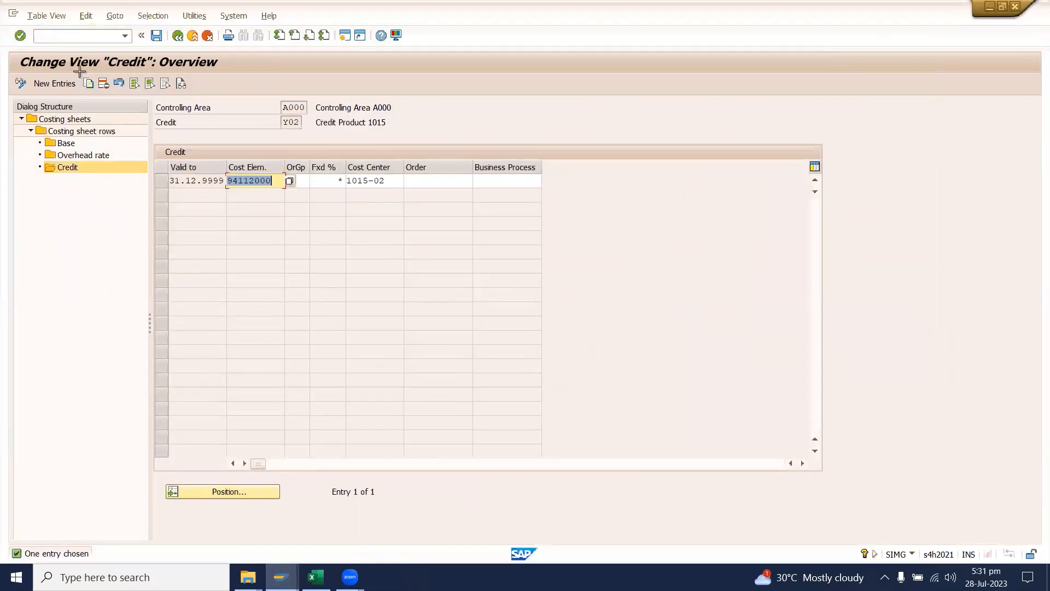
pyautogui.moveTo(2, 52); pyautogui.dragTo(817, 269)
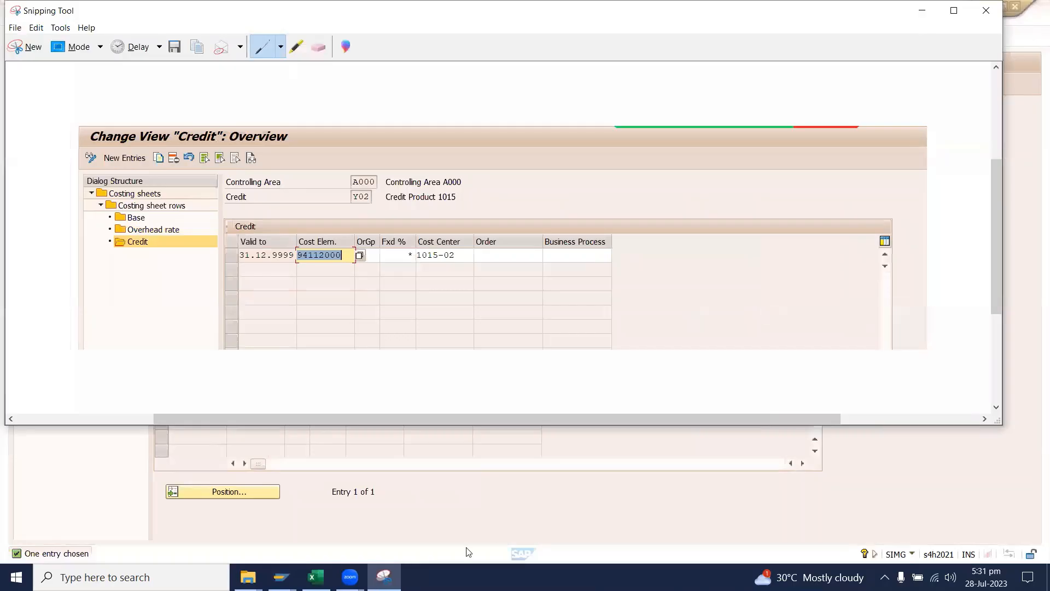
# Paste the Y02 credit snip at B148 on the SS sheet in Excel, below the overhead rate picture
pyautogui.click(316, 577)
pyautogui.scroll(-9, 153, 362)
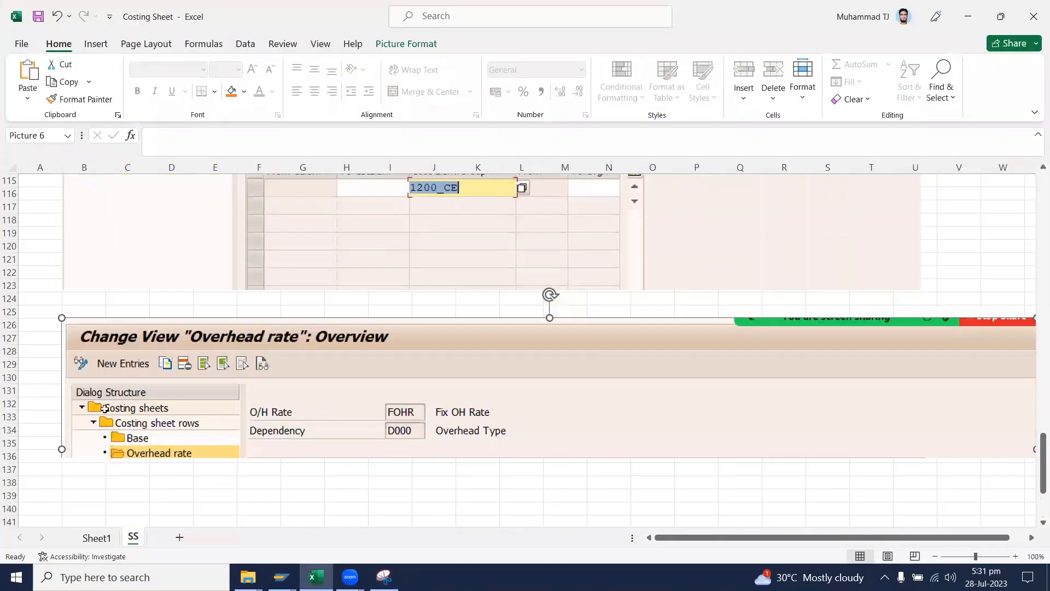
pyautogui.click(88, 340)
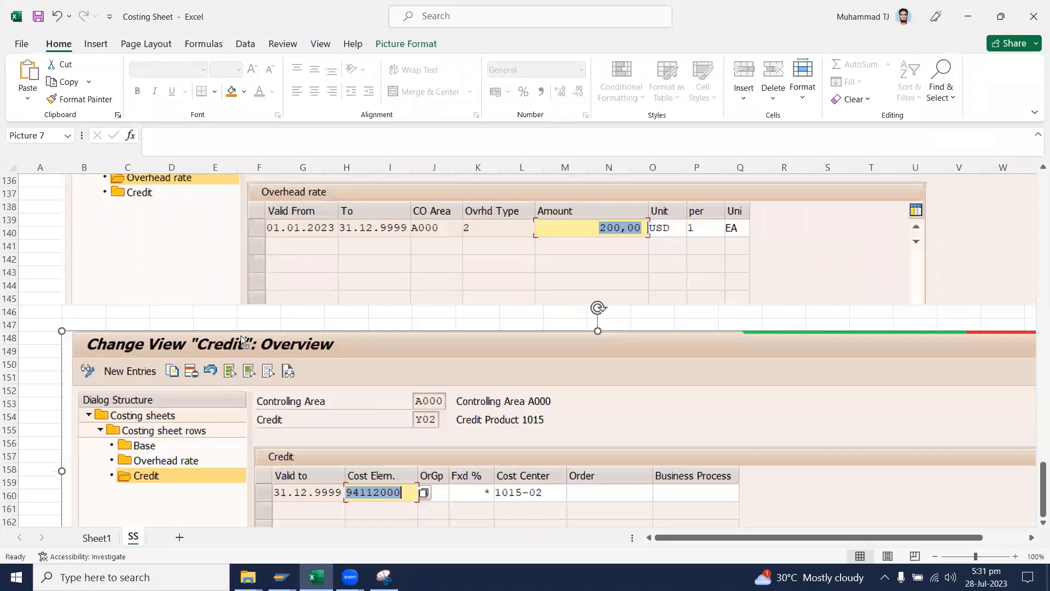
# Switch to SAP, return to the Y1015 costing sheet rows and view the list of available calculation bases for row 10
pyautogui.click(281, 578)
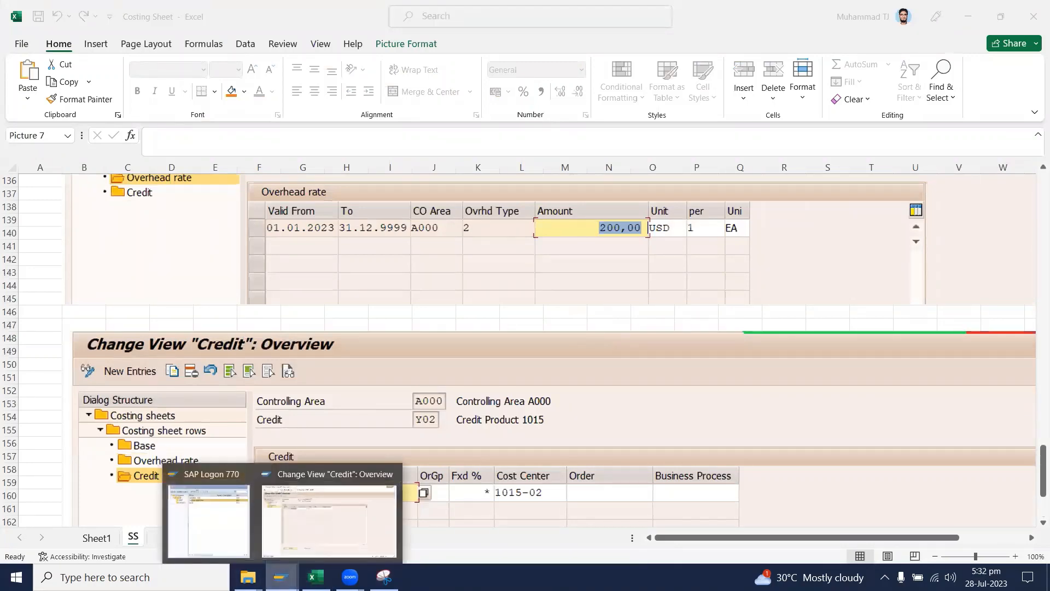
pyautogui.click(303, 509)
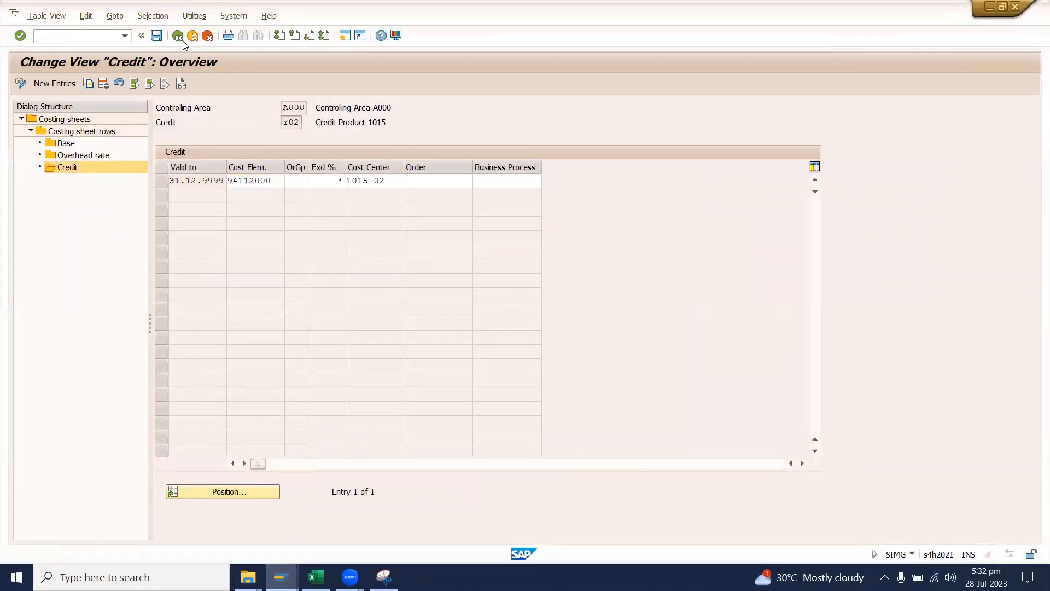
pyautogui.click(178, 36)
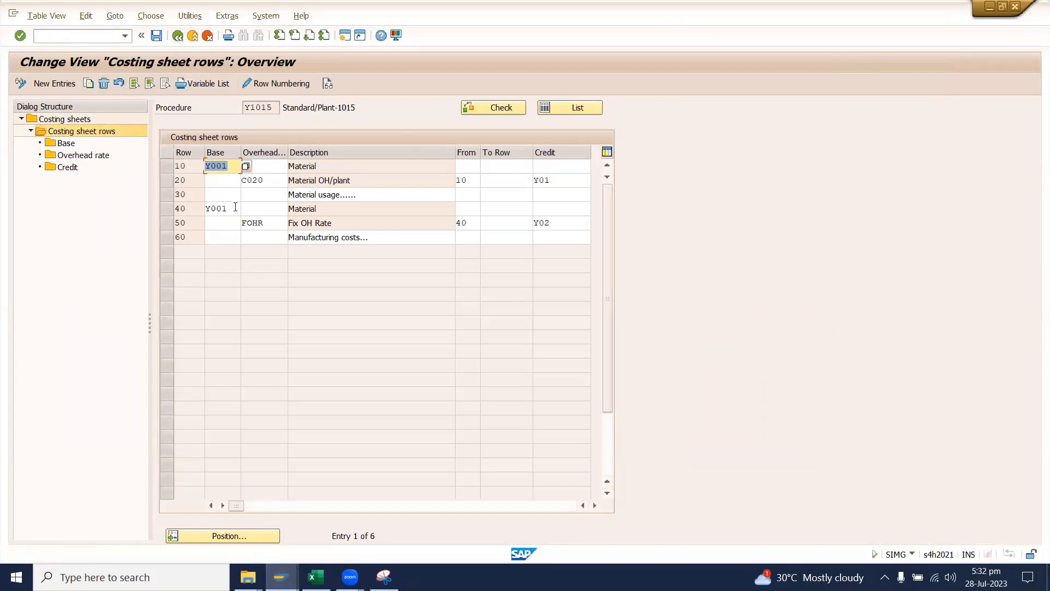
pyautogui.click(237, 168)
pyautogui.click(246, 167)
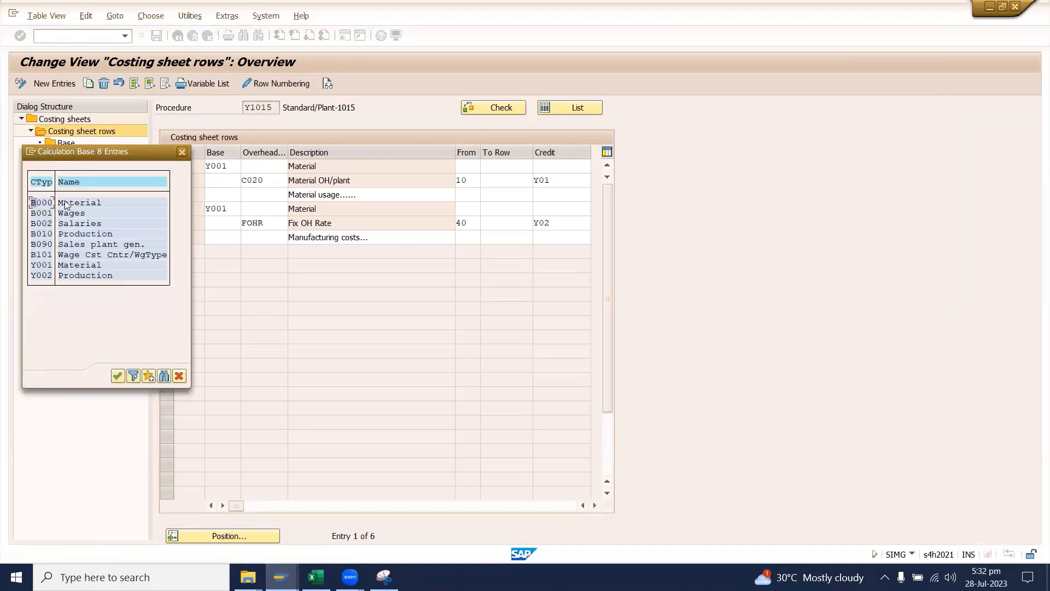
pyautogui.click(182, 152)
# Leave the costing sheets for the IMG structure and expand Costing Sheet: Components under Overhead
pyautogui.click(176, 39)
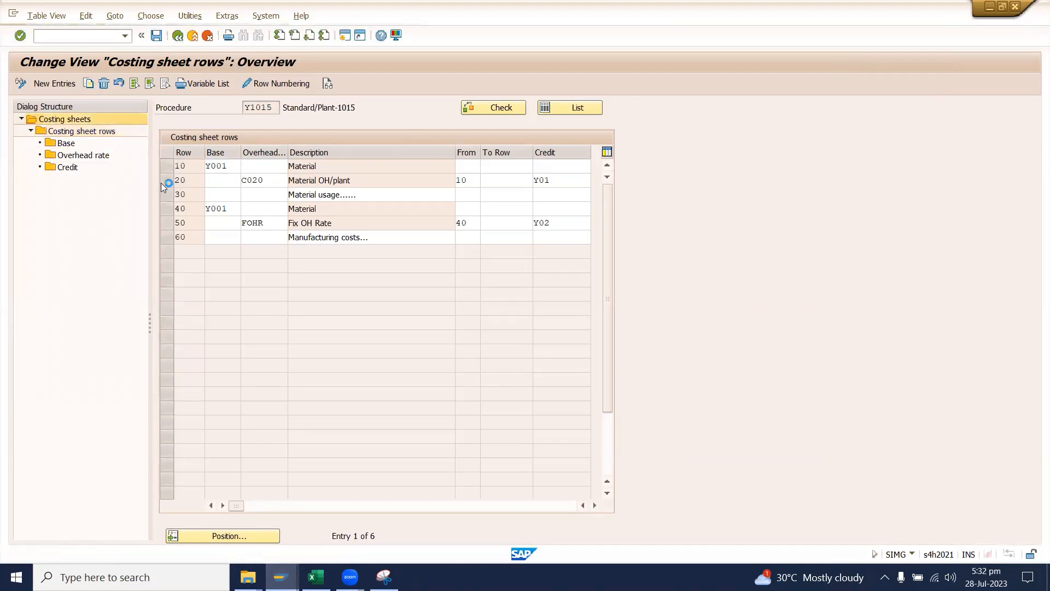
pyautogui.press('F3')
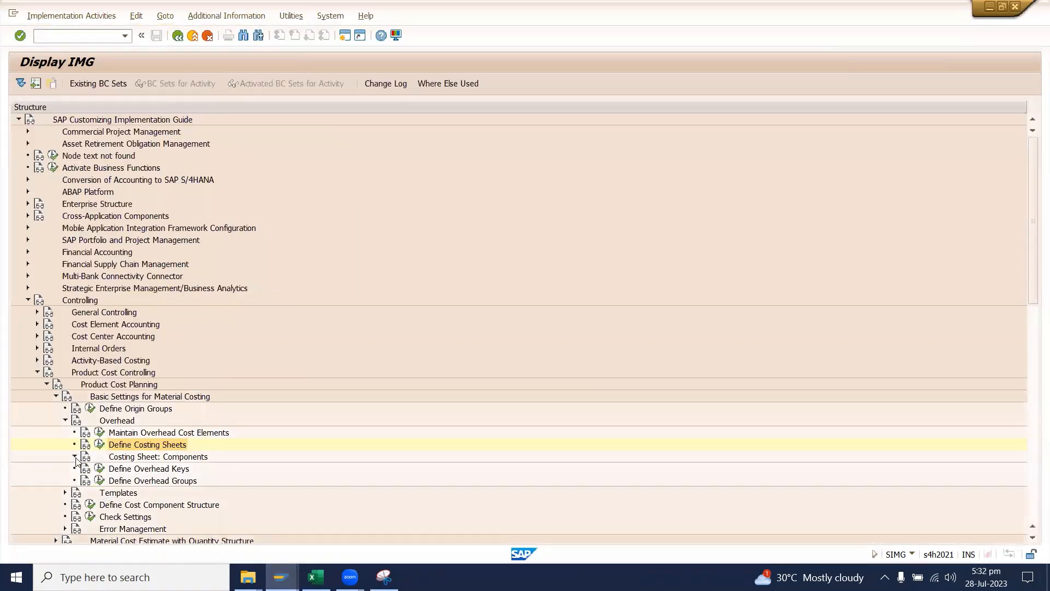
pyautogui.click(74, 456)
pyautogui.scroll(-1, 82, 443)
pyautogui.scroll(-2, 93, 419)
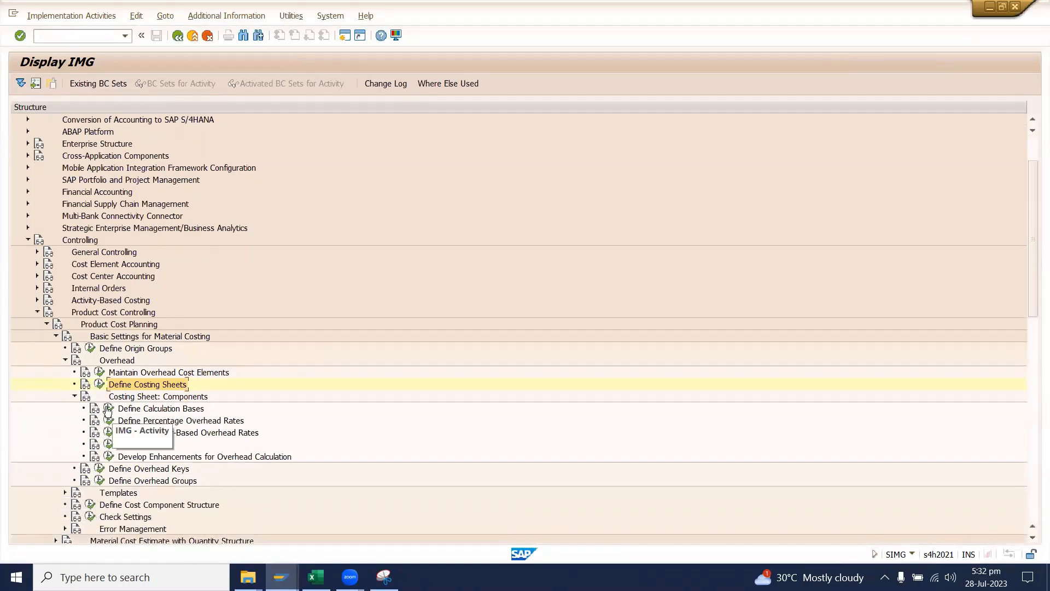
# Switch to Excel and review the bases in the Y1015 costing sheet rows picture at the start of the SS sheet
pyautogui.click(316, 577)
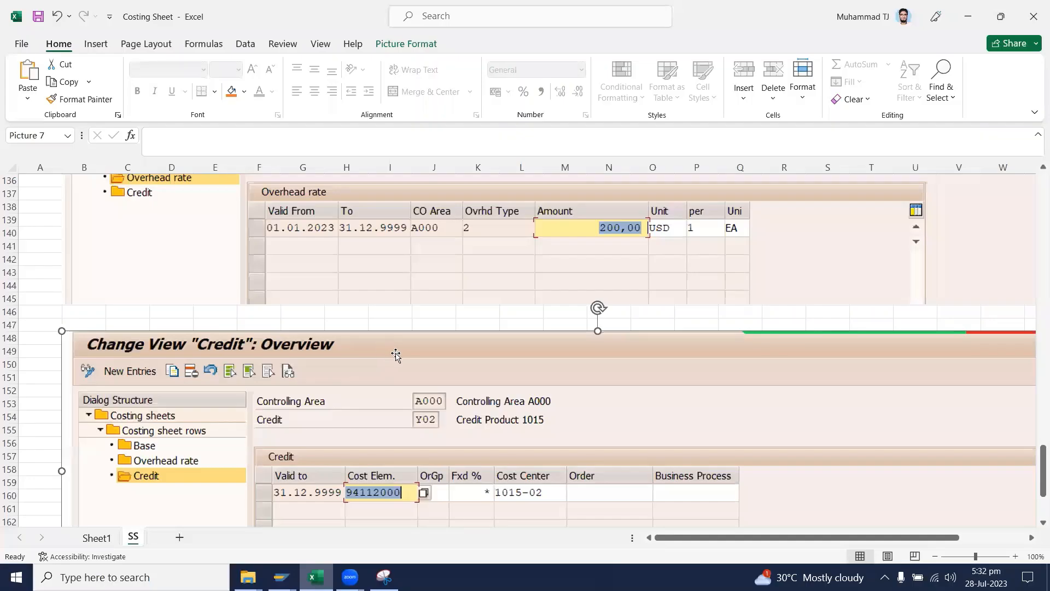
pyautogui.scroll(20, 533, 295)
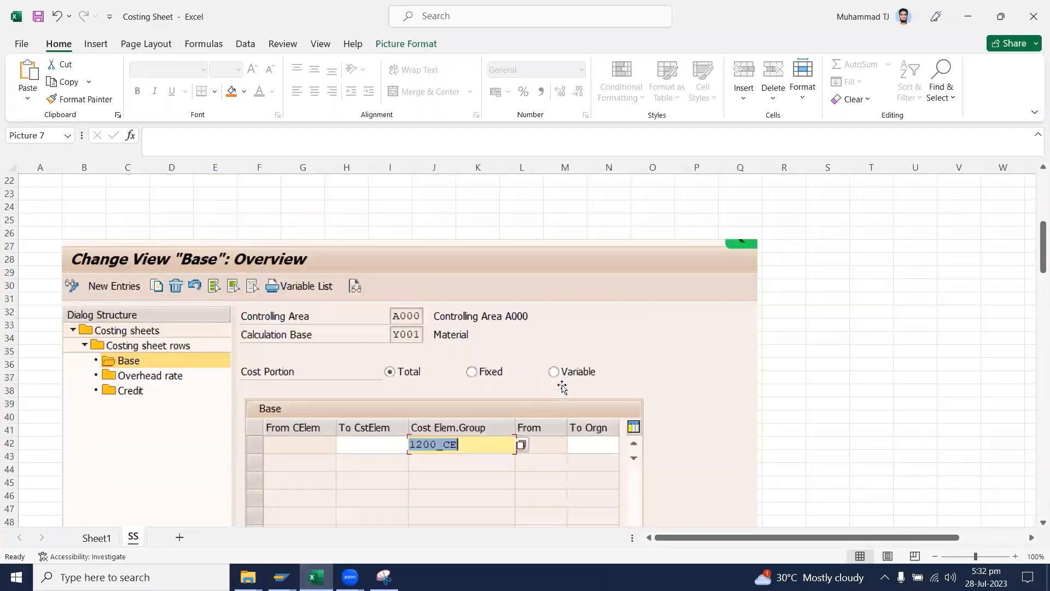
pyautogui.scroll(1, 501, 358)
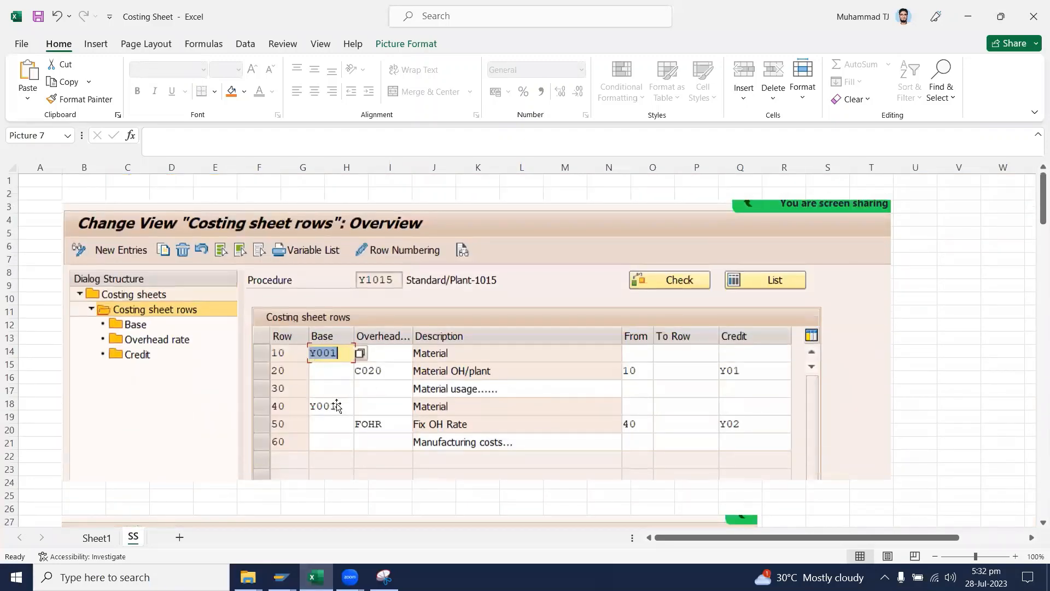
# Switch to SAP, open Define Calculation Bases, view the blank table for new entries and return to the overview
pyautogui.click(281, 577)
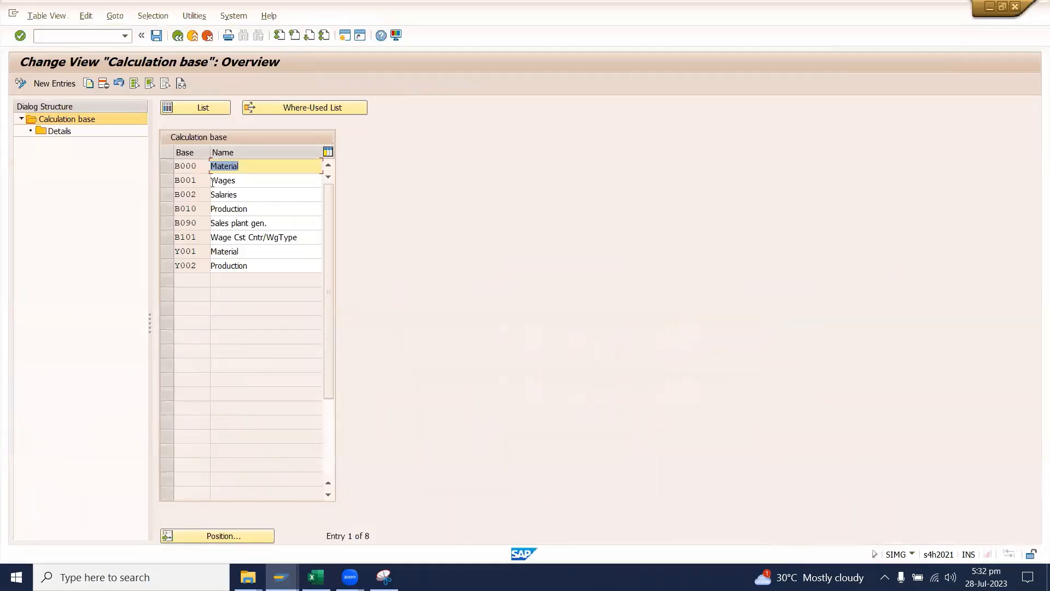
pyautogui.click(167, 168)
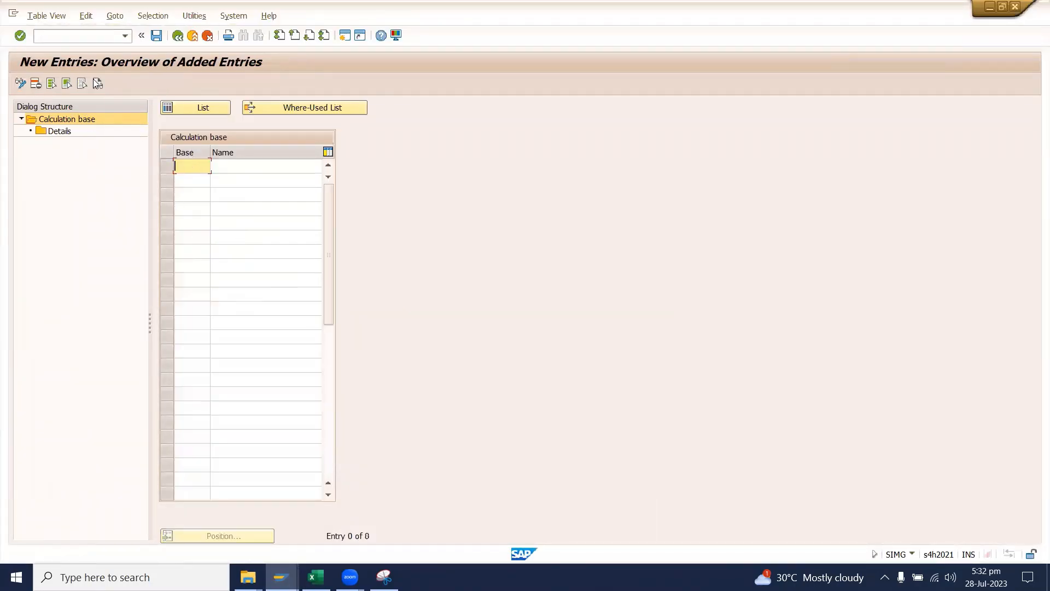
pyautogui.click(177, 36)
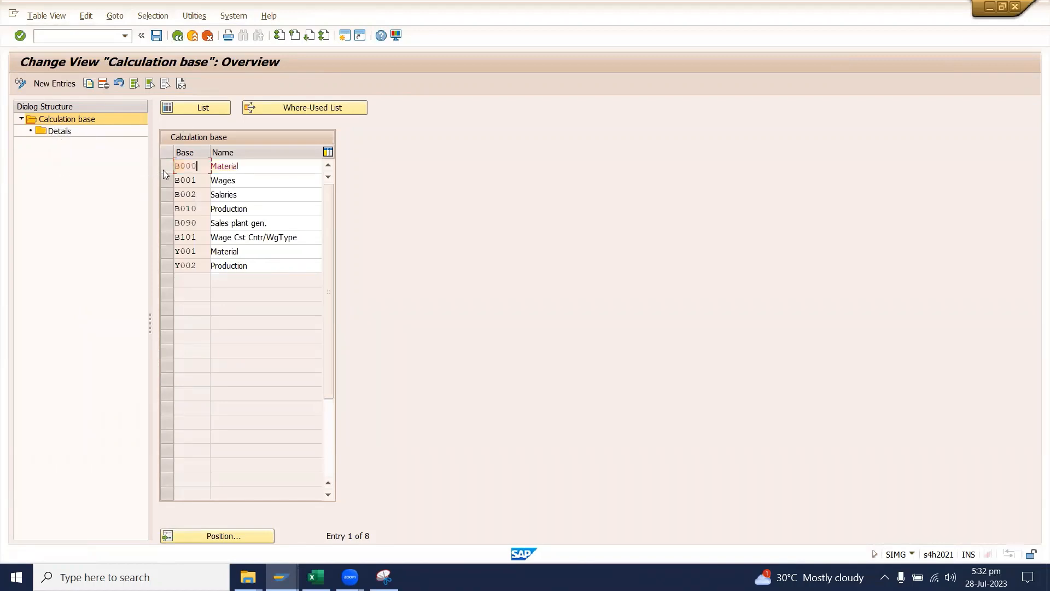
# View the details of calculation base B000, Material, in the A000 controlling area and return to the overview
pyautogui.doubleClick(54, 135)
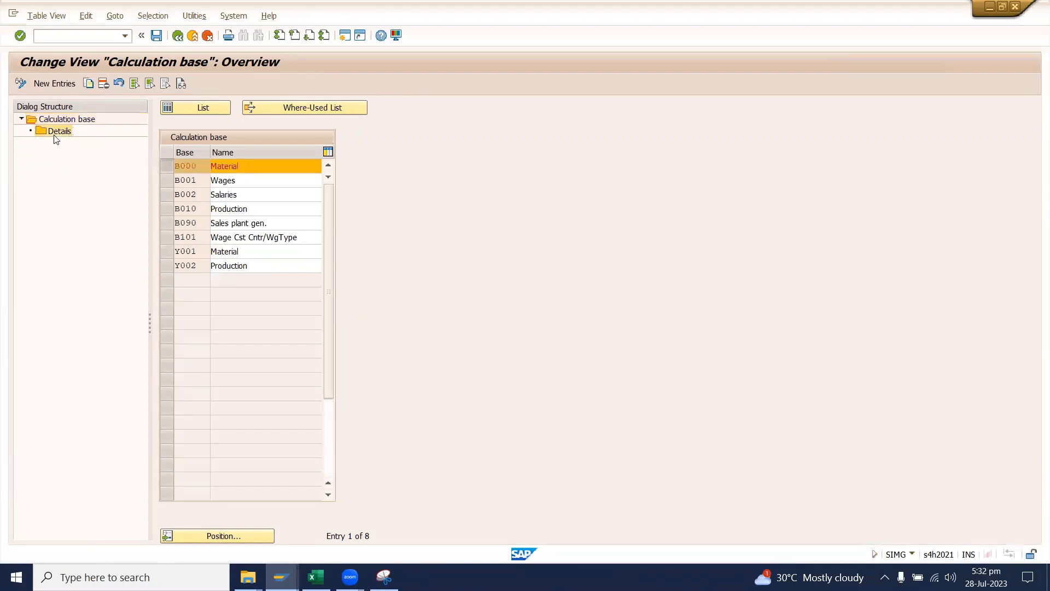
pyautogui.click(356, 259)
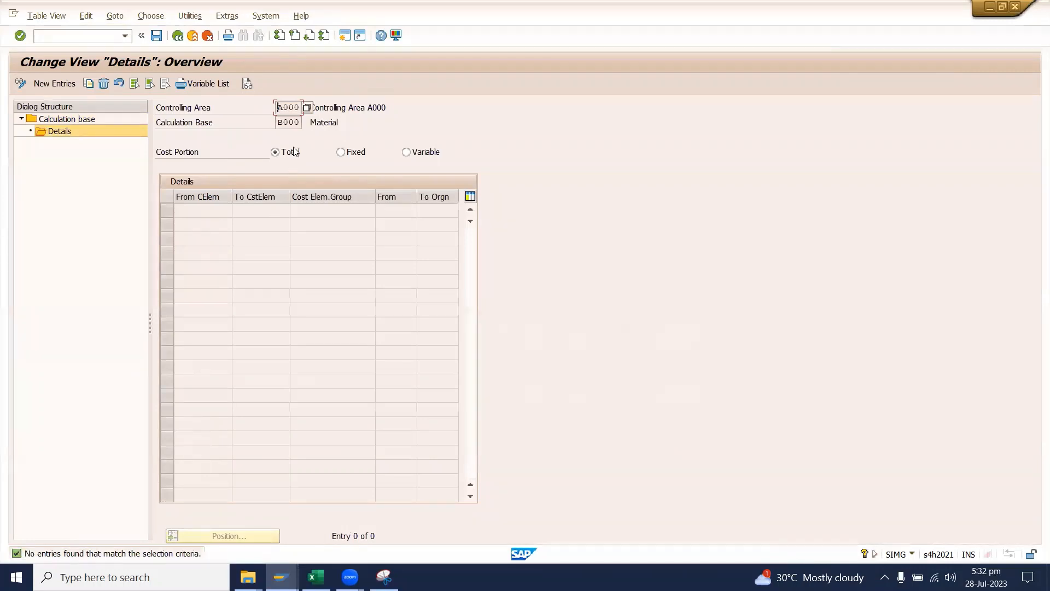
pyautogui.click(179, 37)
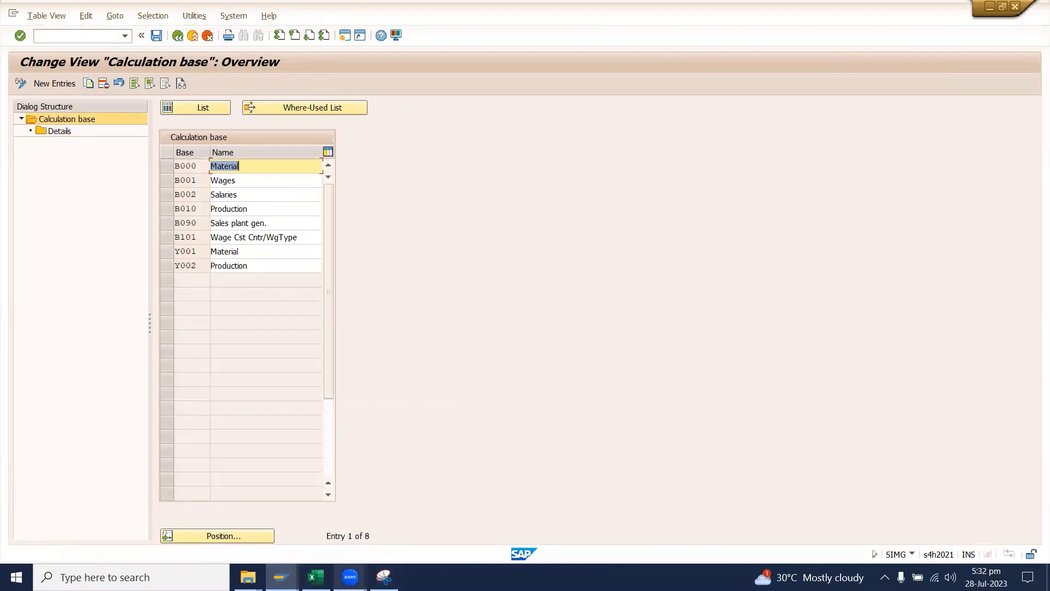
# Check the base in the Excel costing sheet picture, view the details of calculation base Y001, Material, in SAP and return to the overview
pyautogui.click(315, 577)
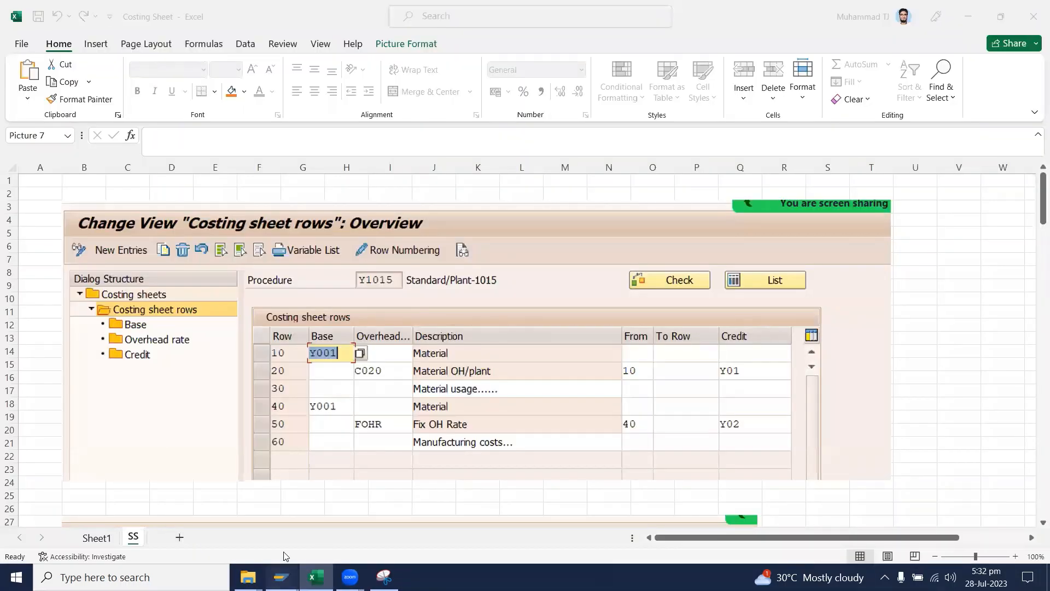
pyautogui.moveTo(290, 575)
pyautogui.click(301, 518)
pyautogui.click(168, 251)
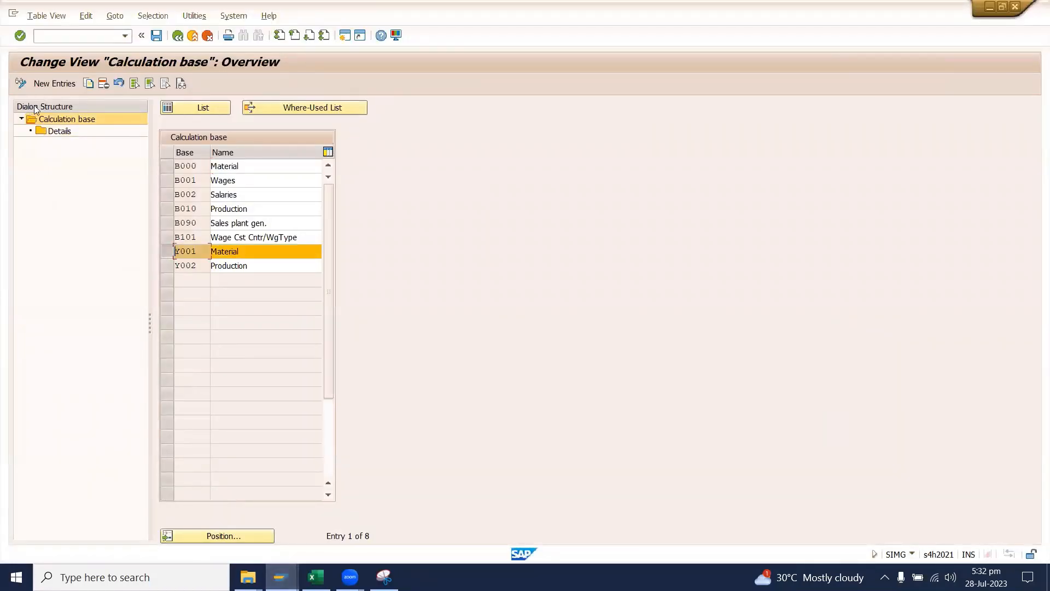
pyautogui.click(61, 132)
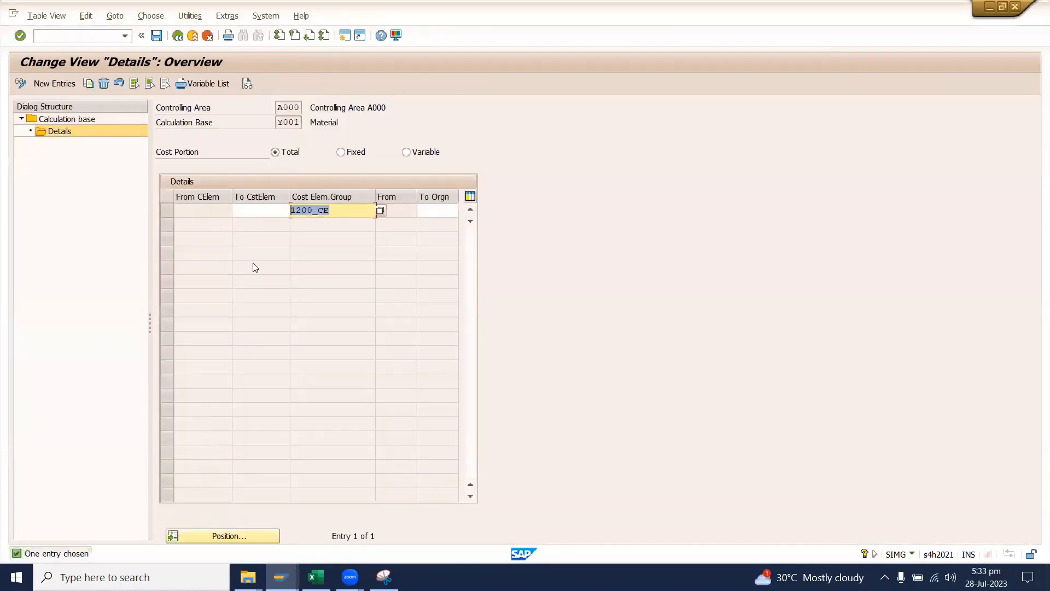
pyautogui.click(178, 36)
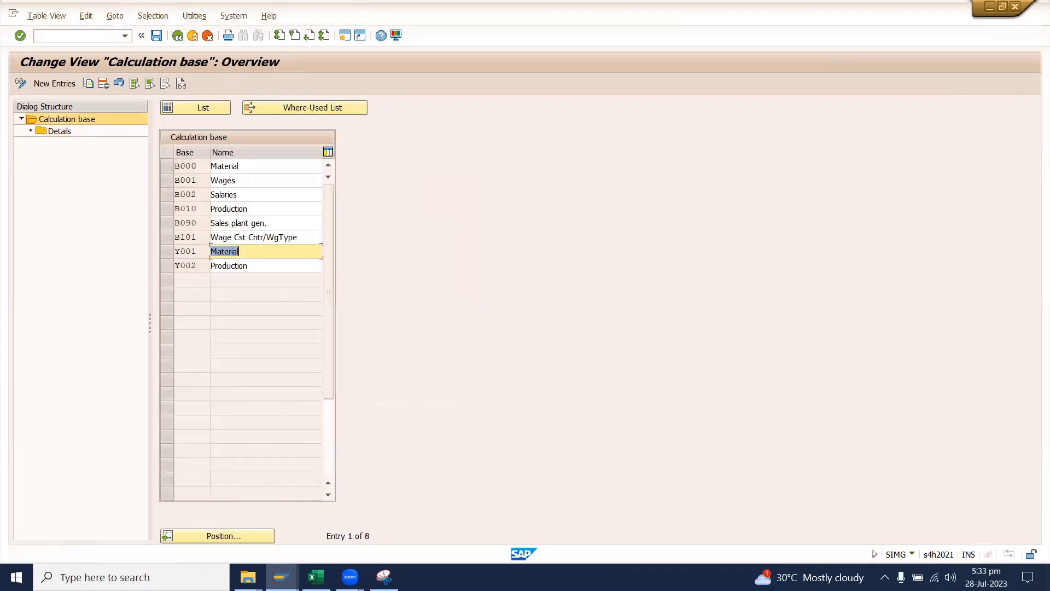
# Open Define Percentage Overhead Rates from the IMG and check the overhead rate codes against the costing sheet rows picture in Excel
pyautogui.click(316, 577)
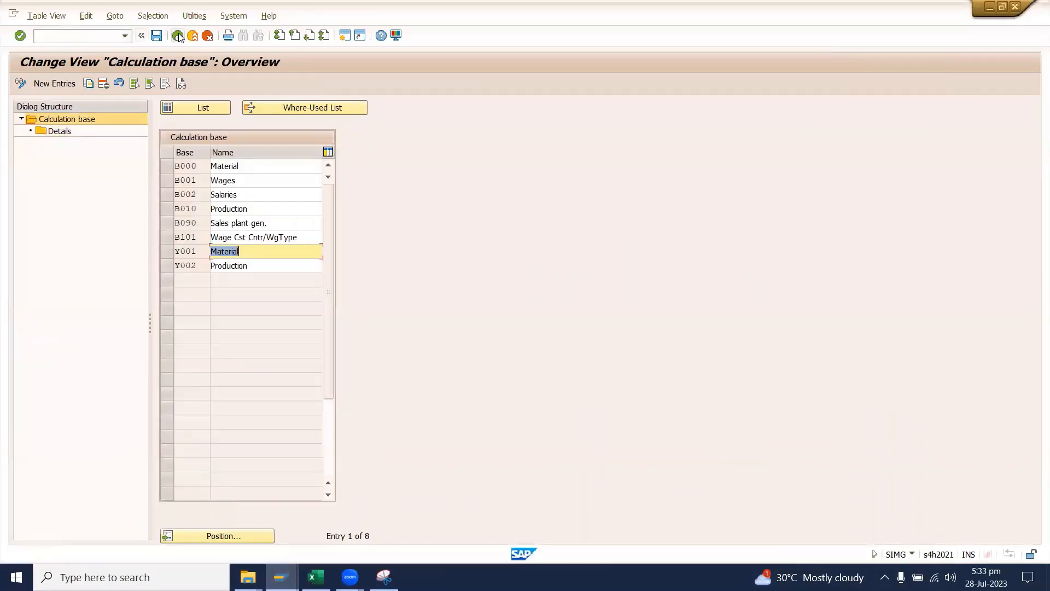
pyautogui.click(178, 36)
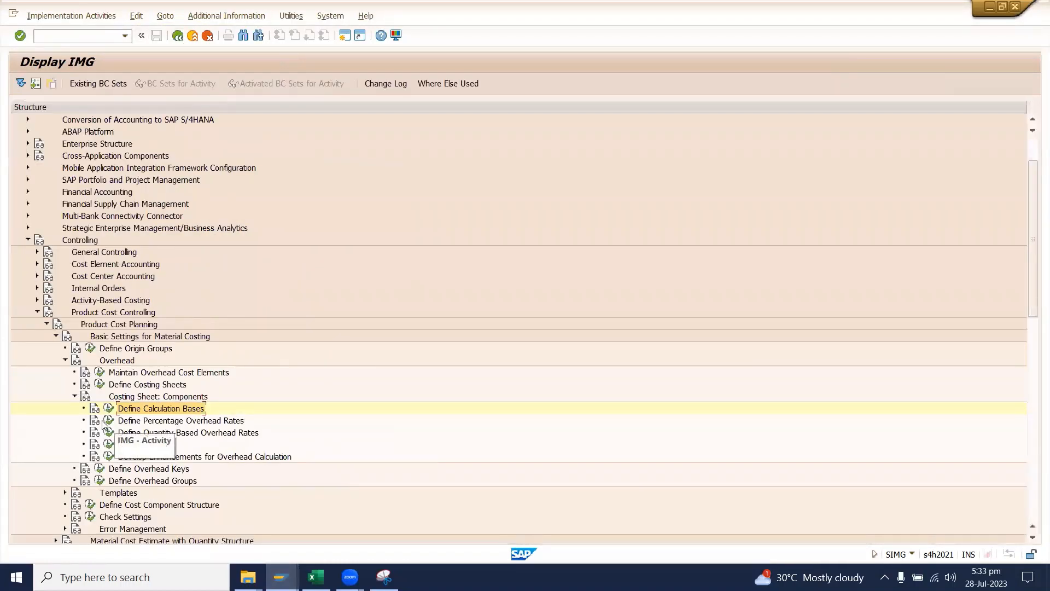
pyautogui.click(108, 420)
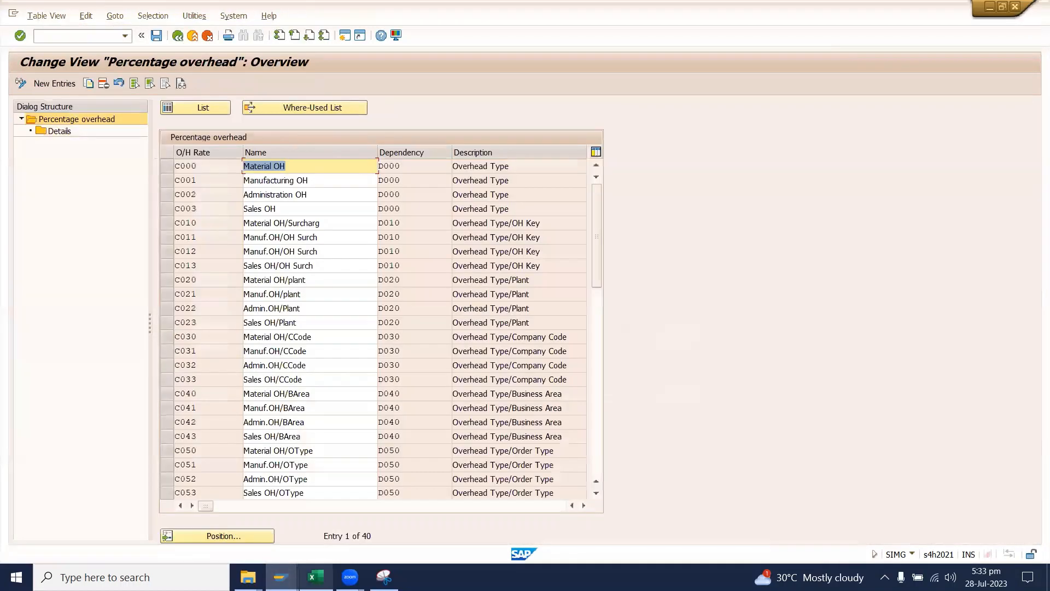
pyautogui.click(316, 577)
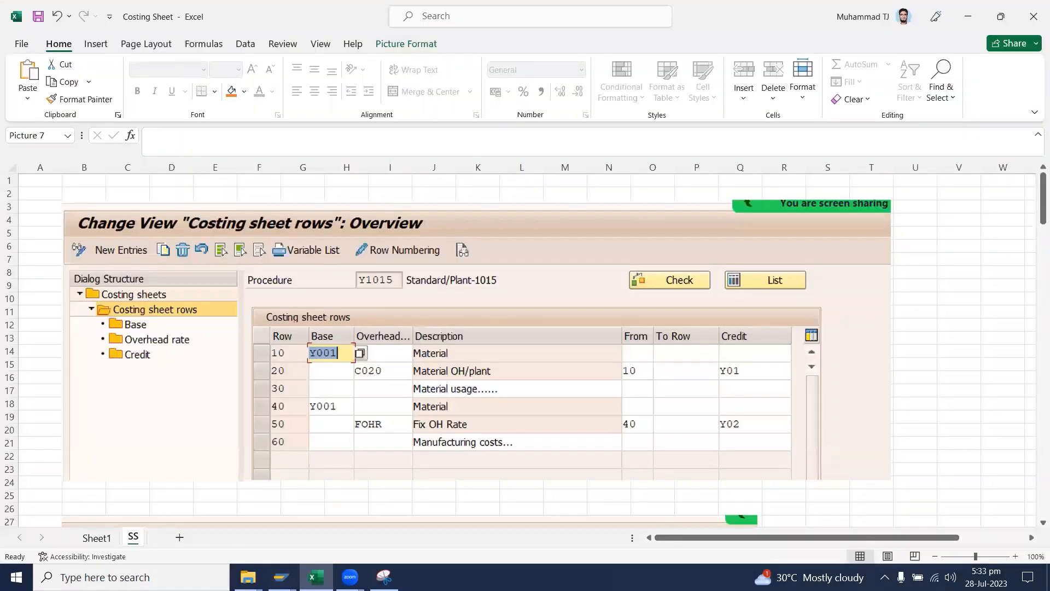
pyautogui.click(316, 577)
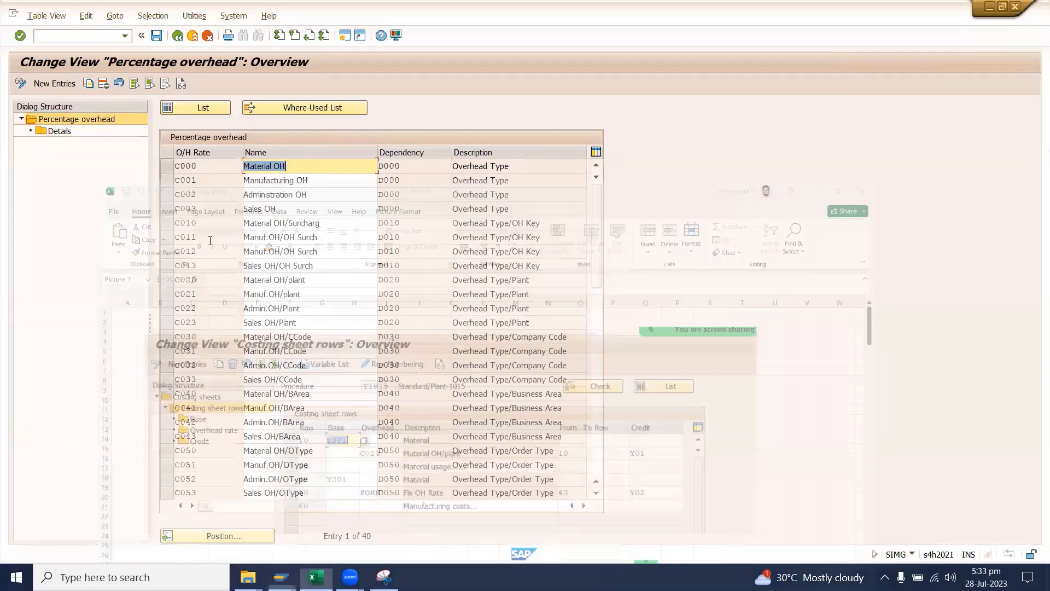
# Open the details of overhead rate C020, Material OH/plant, and view the available overhead types for the first entry, keeping type 1
pyautogui.click(163, 282)
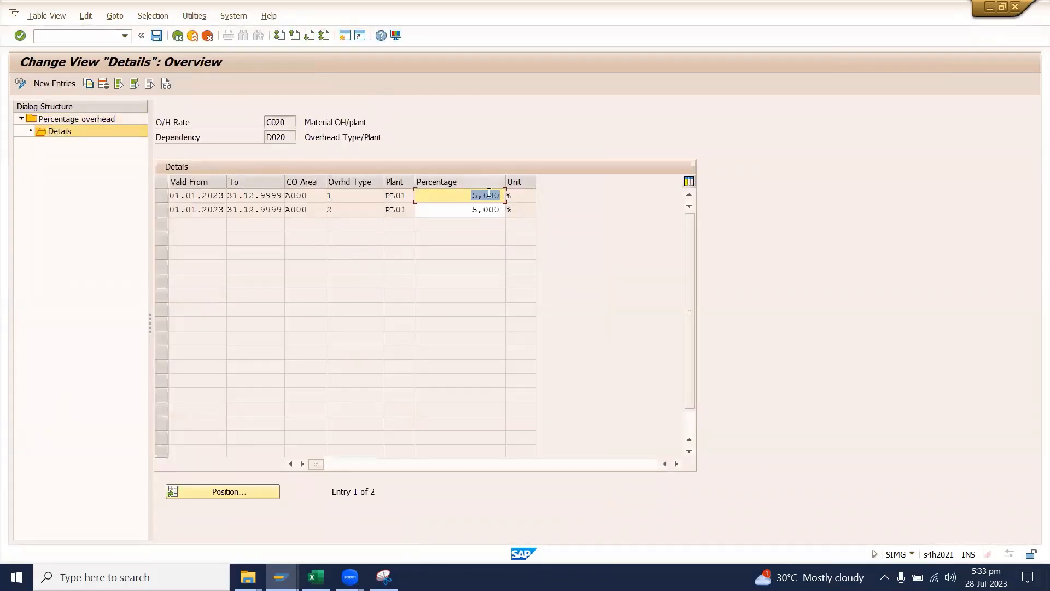
pyautogui.click(351, 198)
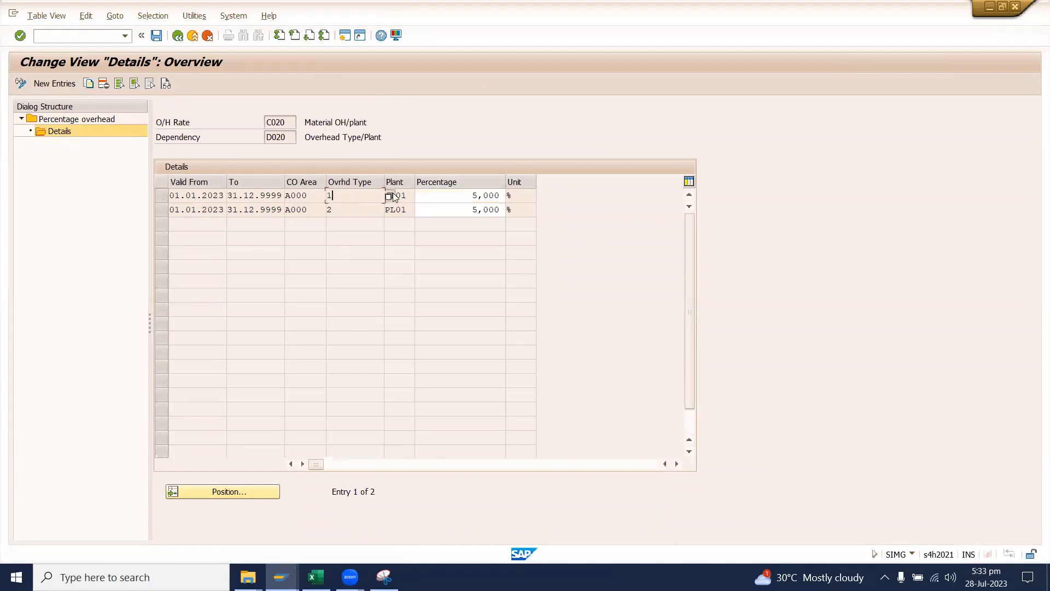
pyautogui.click(390, 196)
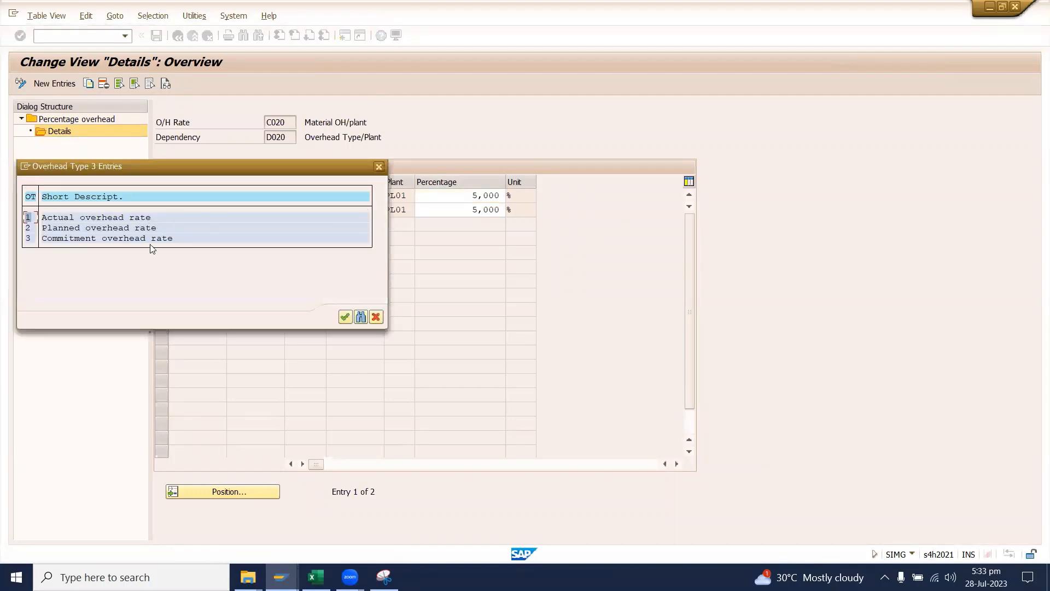
pyautogui.doubleClick(343, 218)
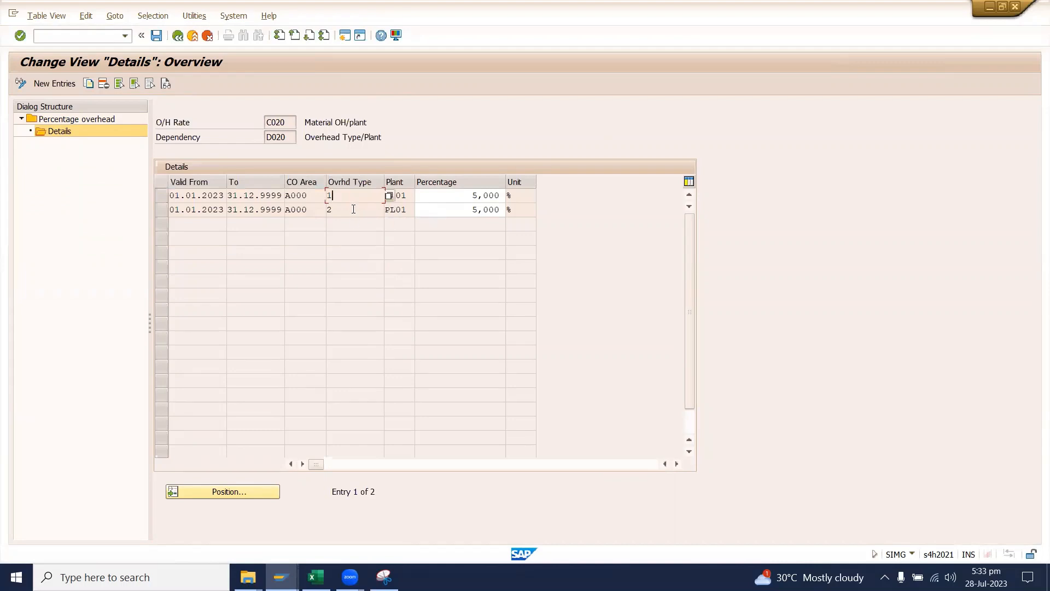
# Examine the percentages of overhead types 1 and 2 for plant PL01 and switch to the costing sheet rows picture in Excel
pyautogui.doubleClick(359, 209)
pyautogui.doubleClick(441, 209)
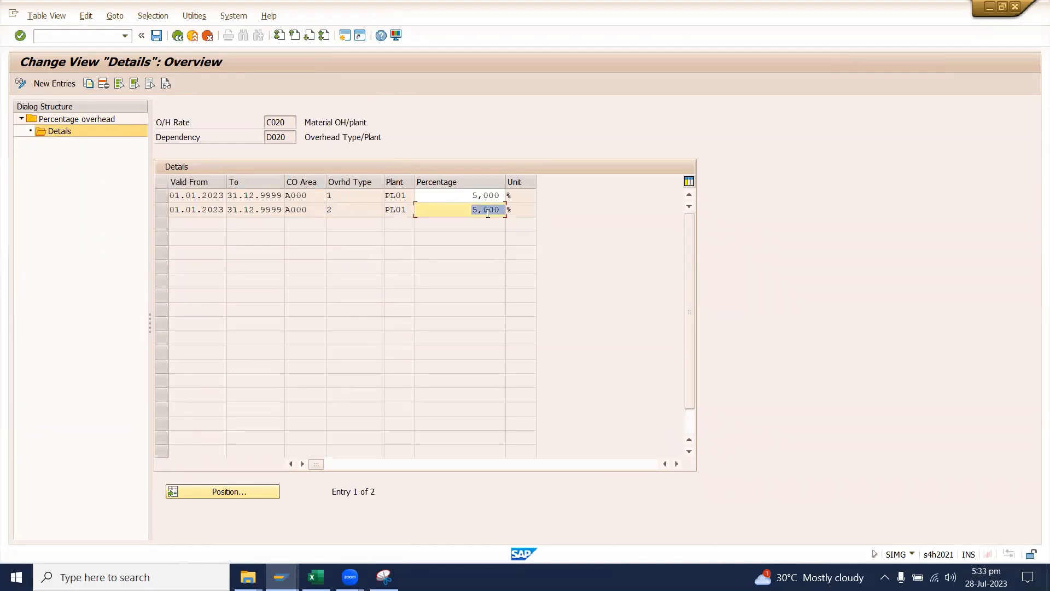
pyautogui.click(434, 210)
pyautogui.click(475, 197)
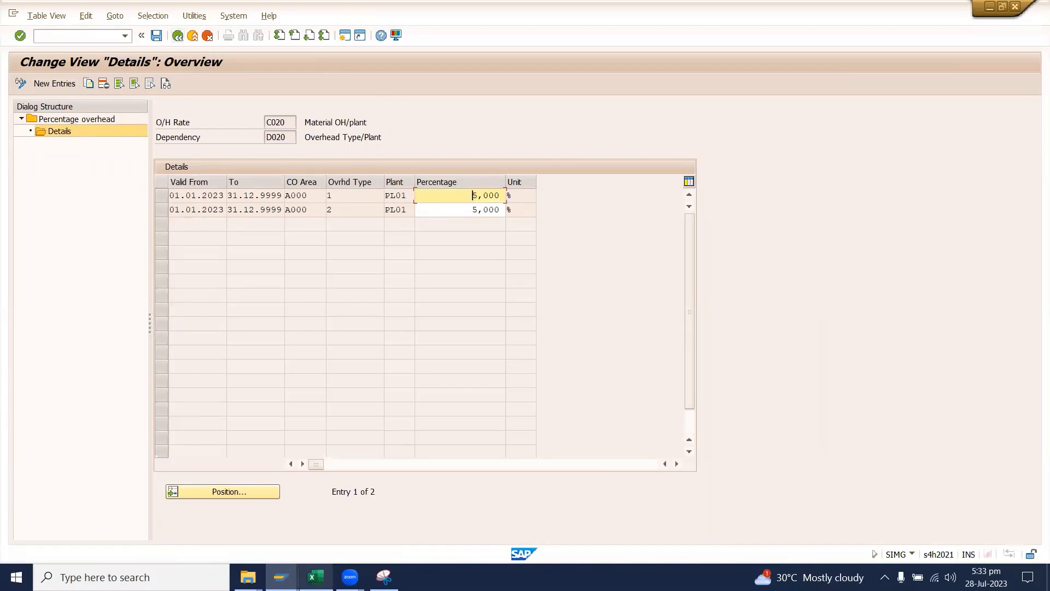
pyautogui.click(317, 574)
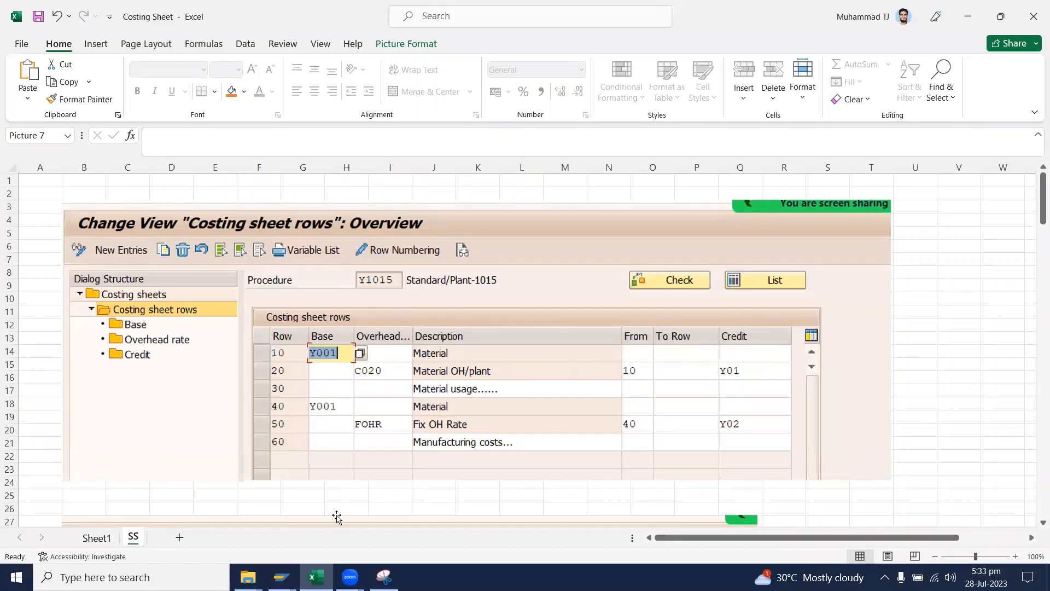
# Compare the percentage overhead rates list in SAP with the overhead entries in the Excel costing sheet screenshot, checking for rate FOHR
pyautogui.click(316, 575)
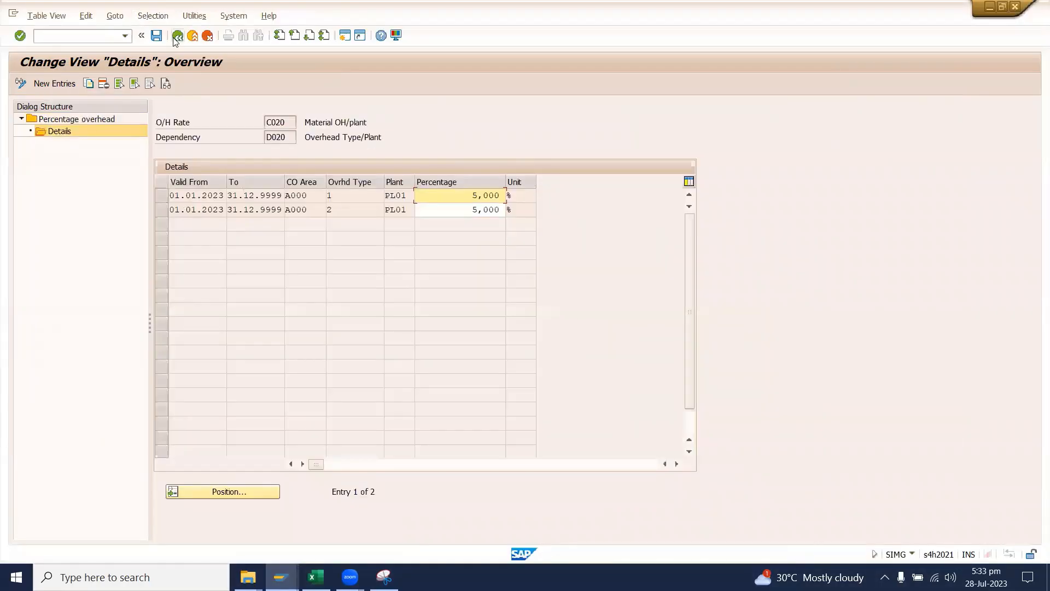
pyautogui.click(76, 118)
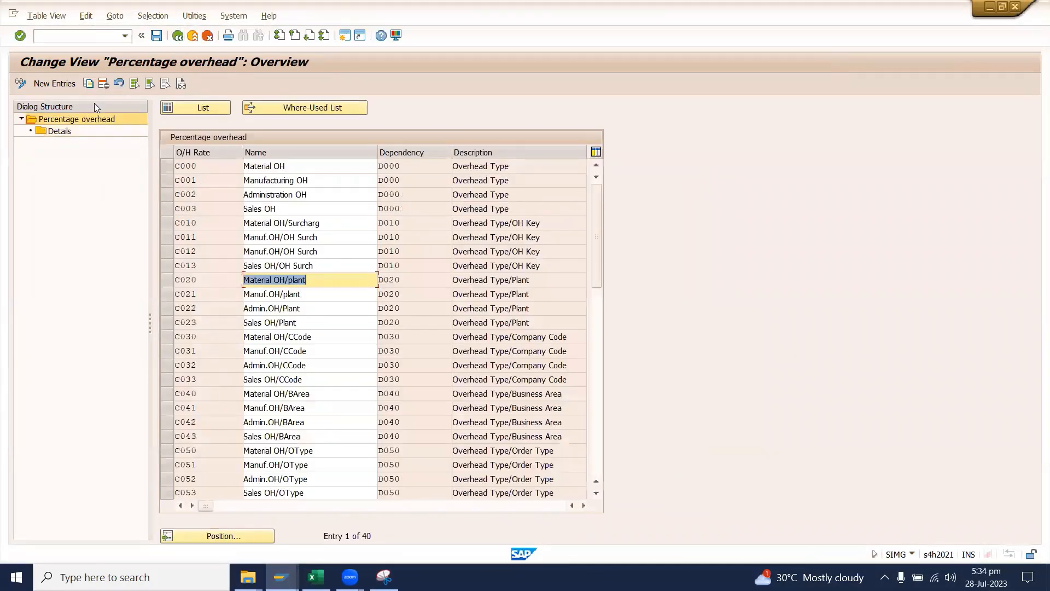
pyautogui.moveTo(599, 253); pyautogui.dragTo(584, 436)
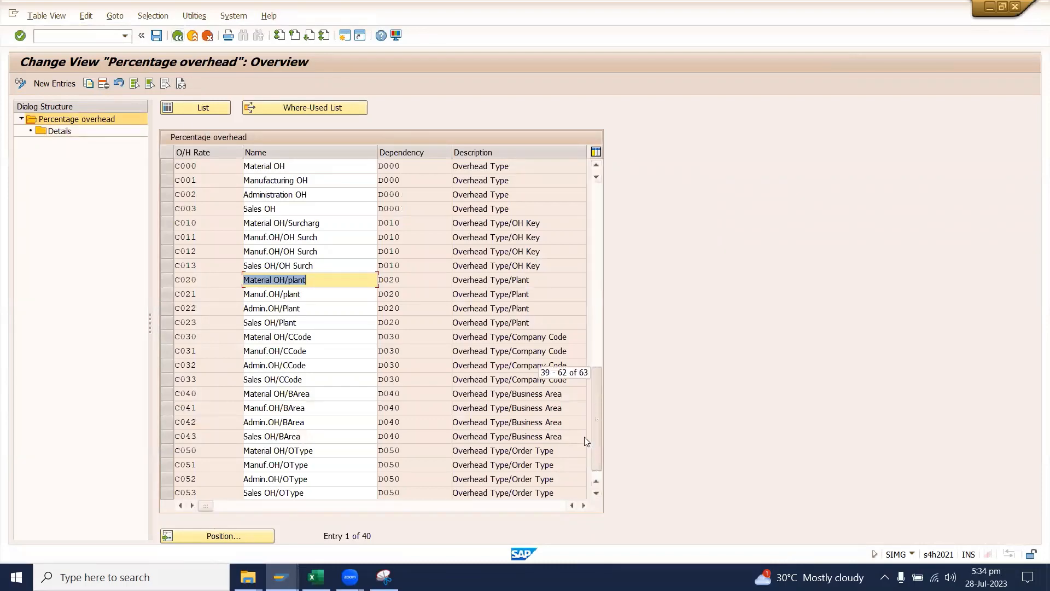
pyautogui.scroll(1, 198, 297)
pyautogui.click(316, 576)
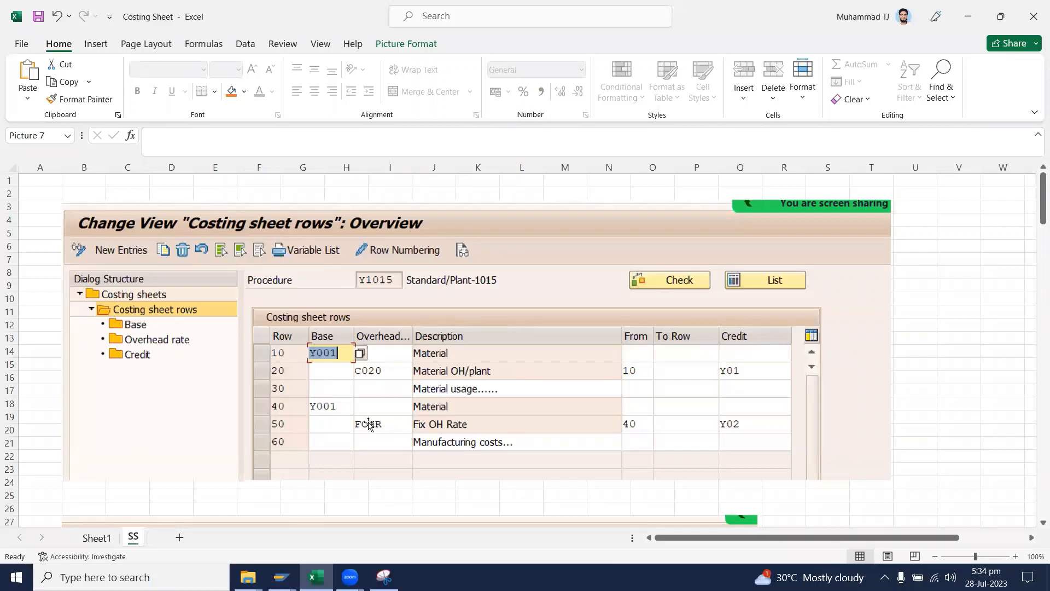
pyautogui.click(281, 577)
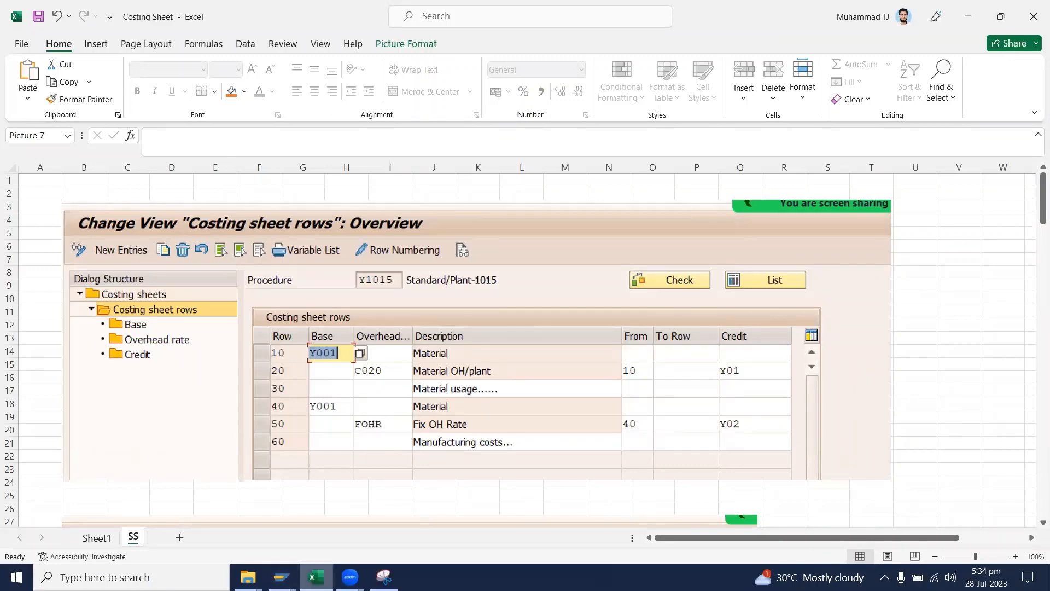
pyautogui.scroll(4, 222, 208)
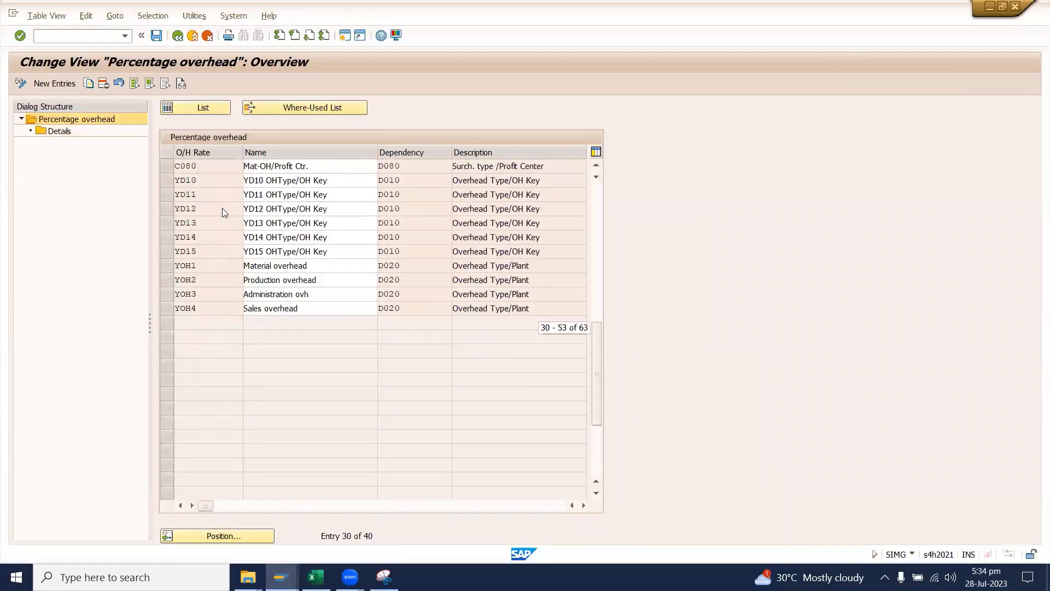
pyautogui.scroll(6, 222, 209)
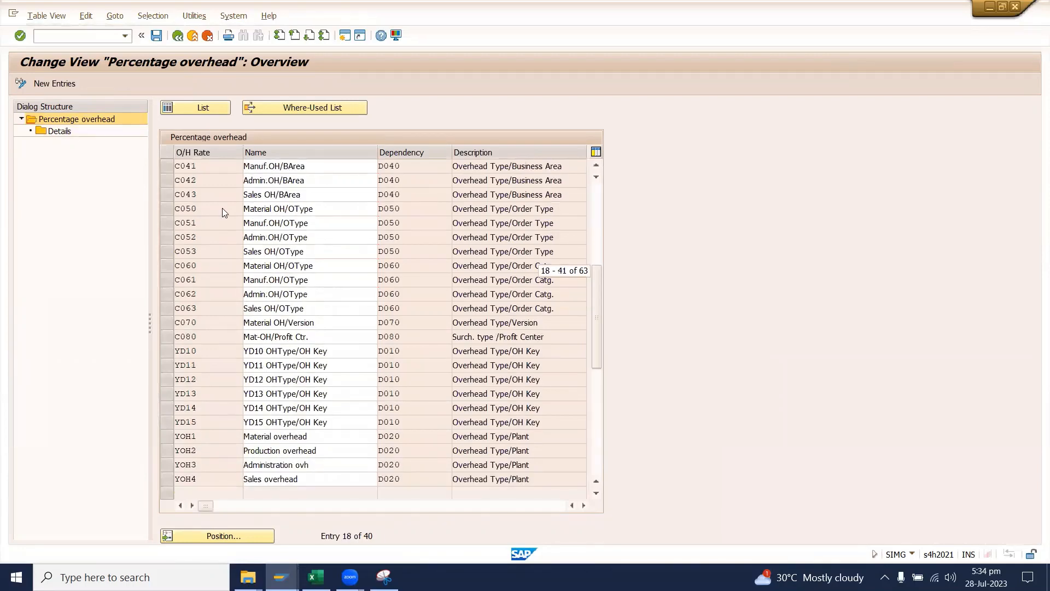
pyautogui.scroll(2, 222, 208)
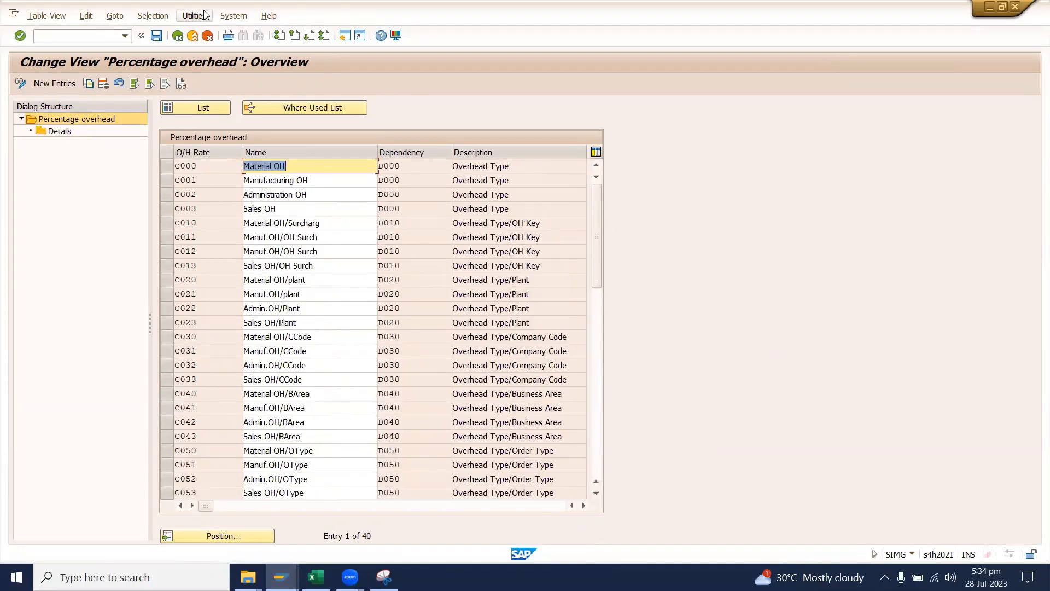
# Open the Define Quantity-Based Overhead Rates activity and select the FOHR entry, checking it against the Excel costing sheet
pyautogui.click(179, 36)
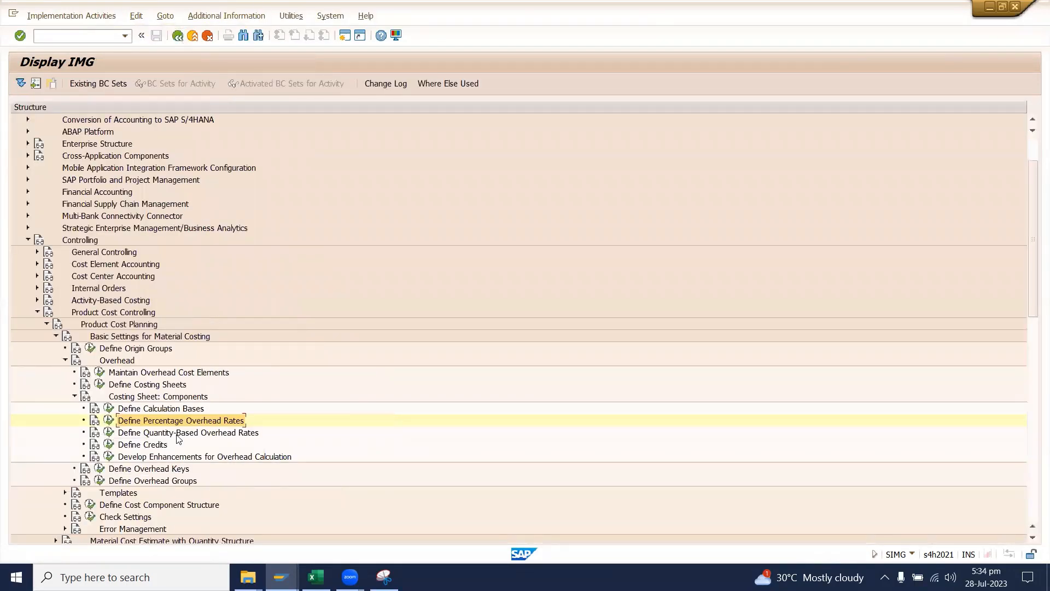
pyautogui.click(108, 433)
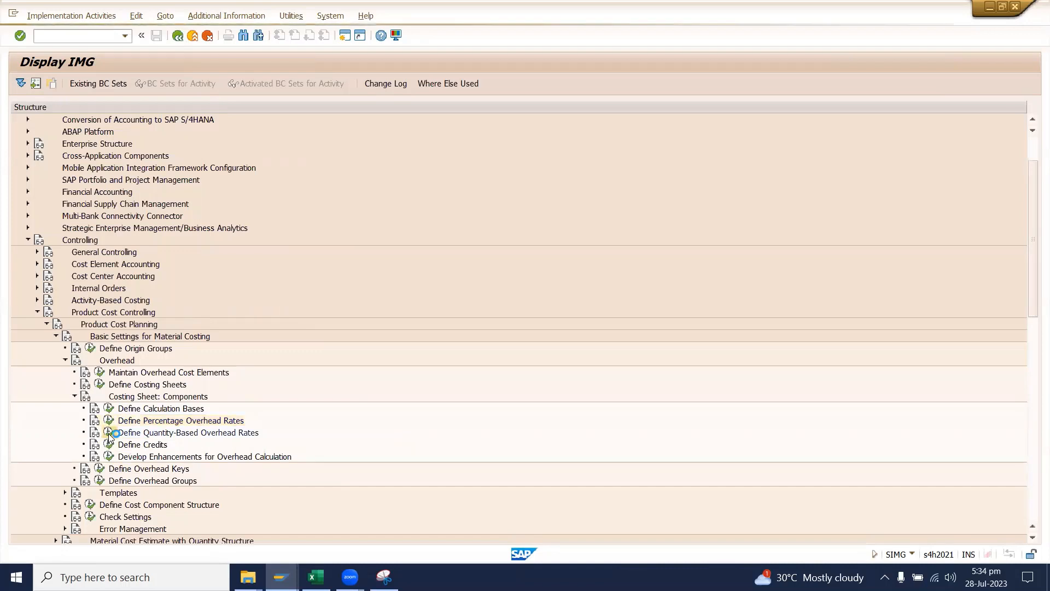
pyautogui.click(169, 167)
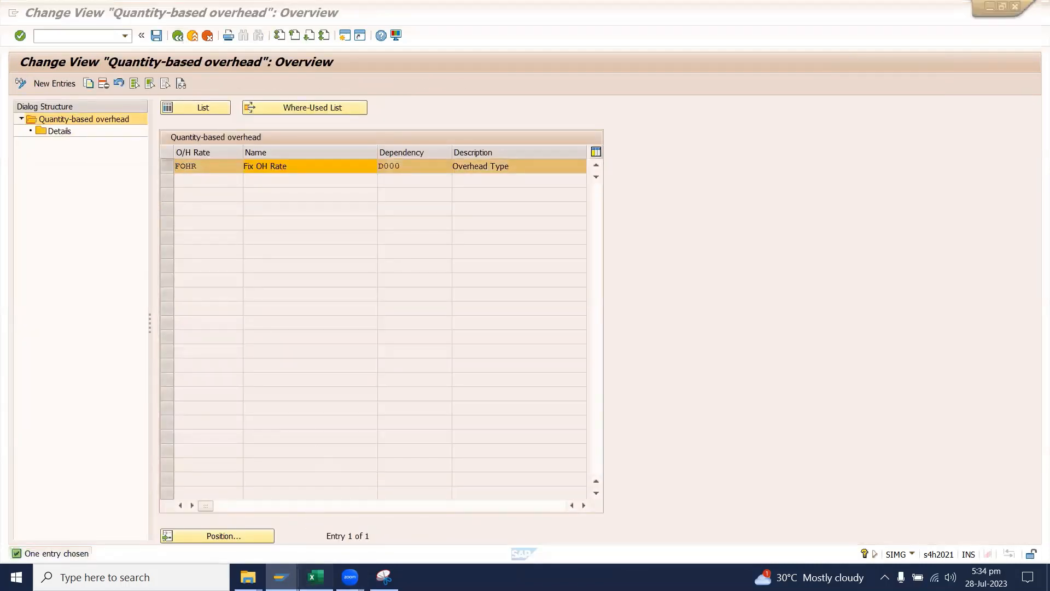
pyautogui.click(315, 575)
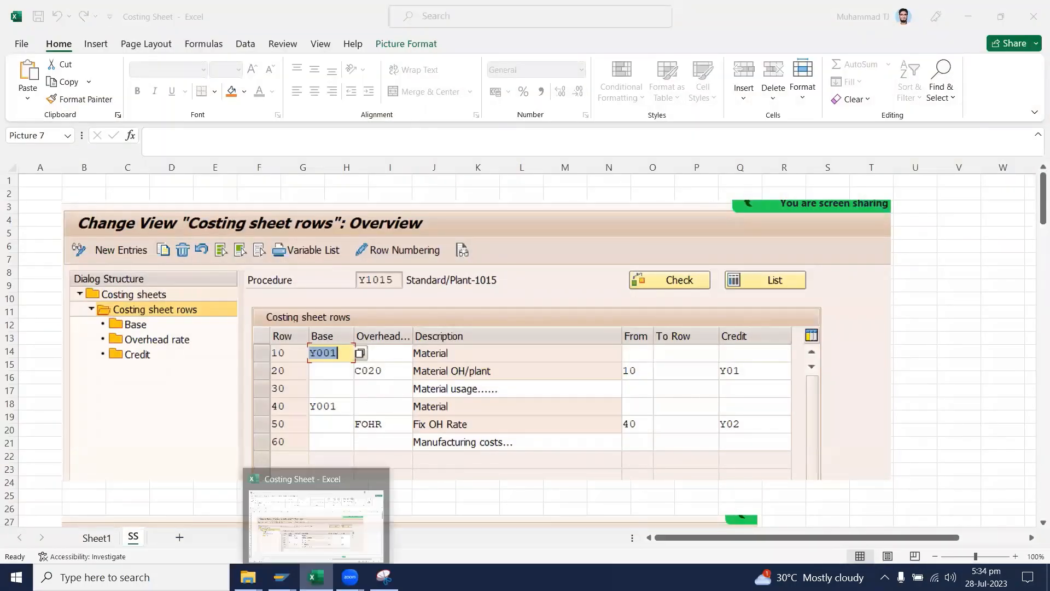
pyautogui.click(281, 577)
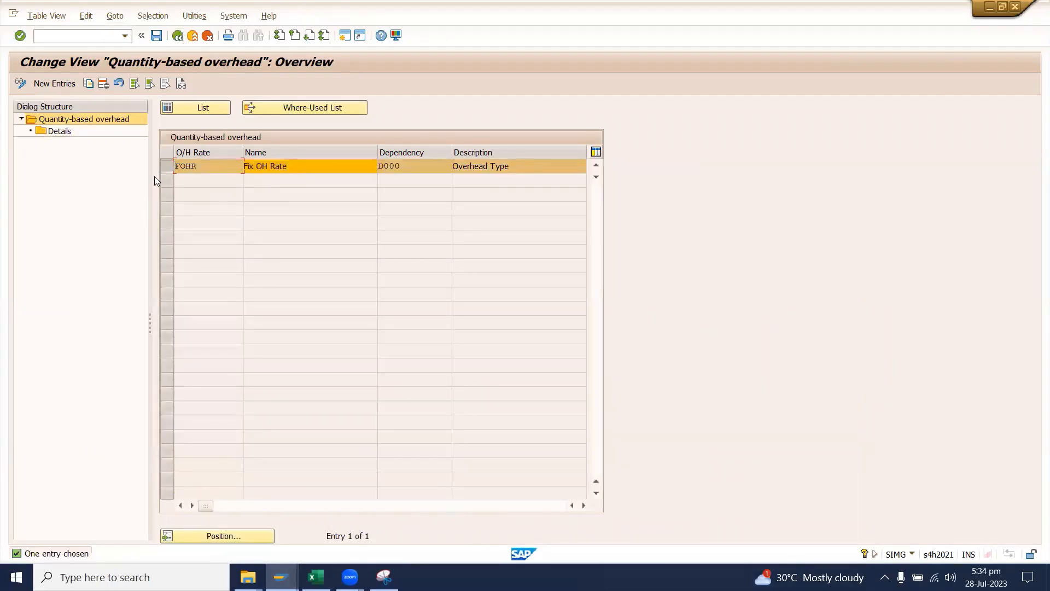
# Open the details of overhead rate FOHR, closing the change request information message and its help text
pyautogui.doubleClick(60, 131)
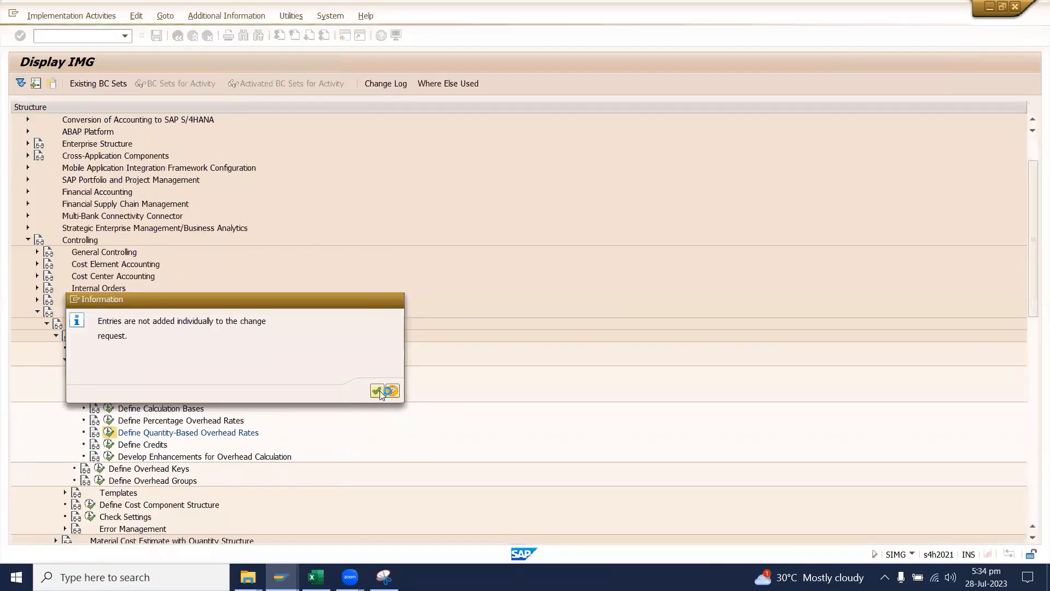
pyautogui.click(377, 390)
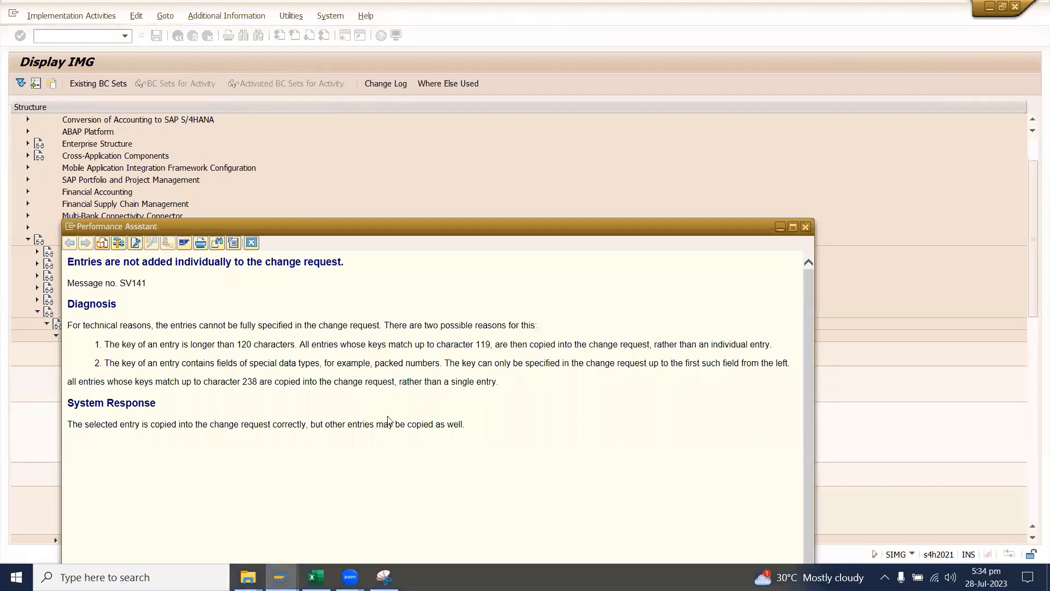
pyautogui.press('Escape')
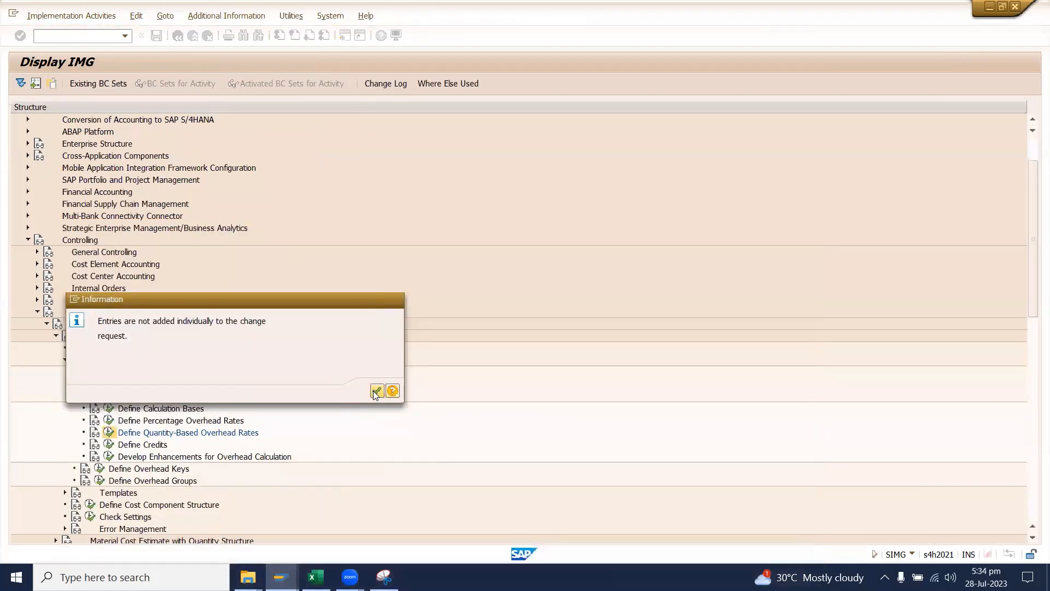
pyautogui.click(376, 392)
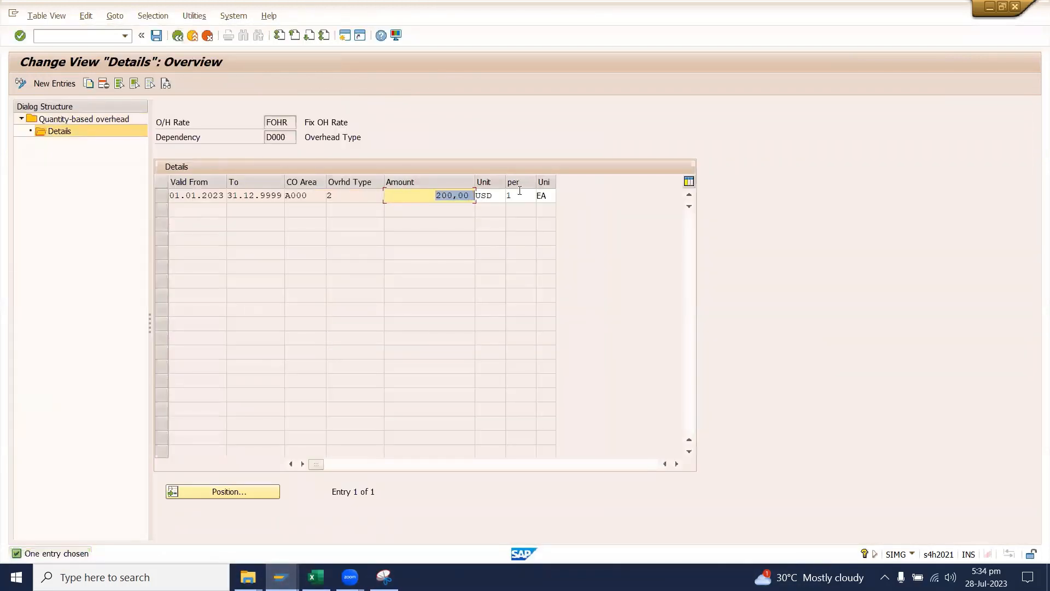
# Capture the upper part of the FOHR details screen as a new snip with Snipping Tool
pyautogui.click(384, 576)
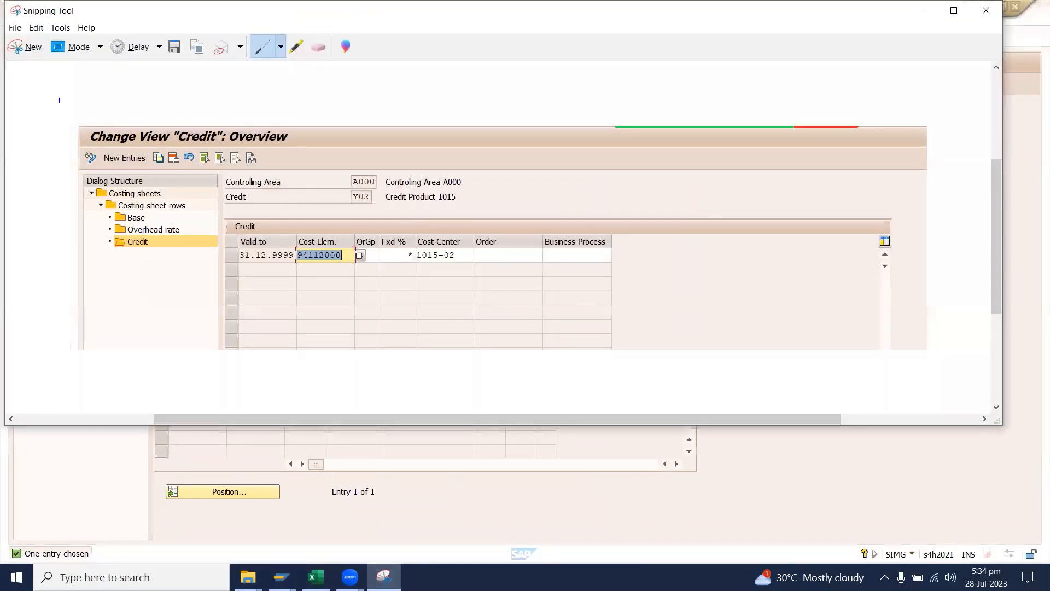
pyautogui.click(30, 47)
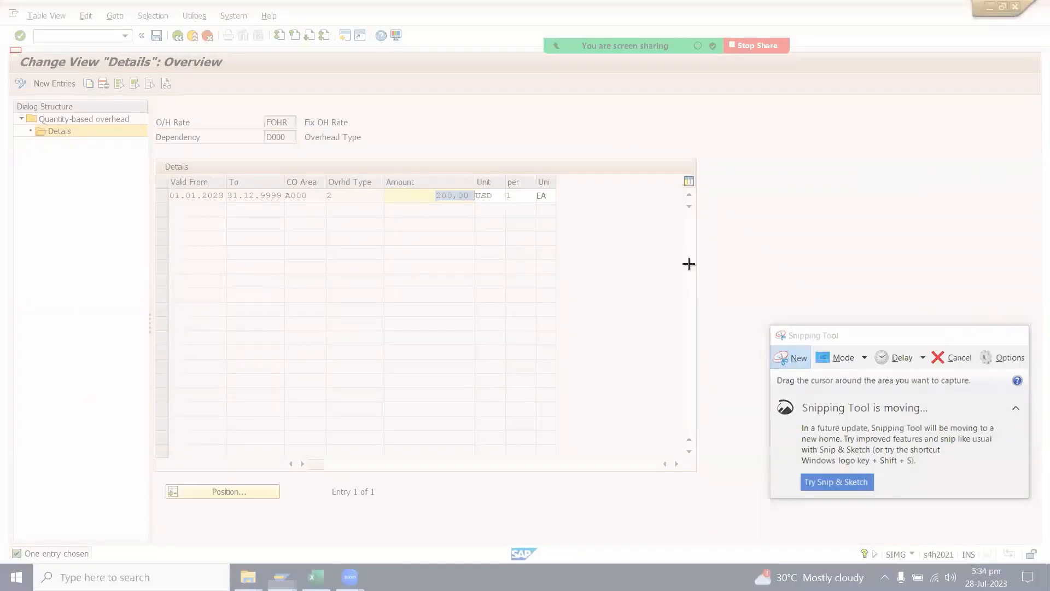
pyautogui.moveTo(9, 49); pyautogui.dragTo(739, 267)
# Switch to the Excel workbook and paste the snip below the existing screenshots on the SS sheet
pyautogui.click(315, 578)
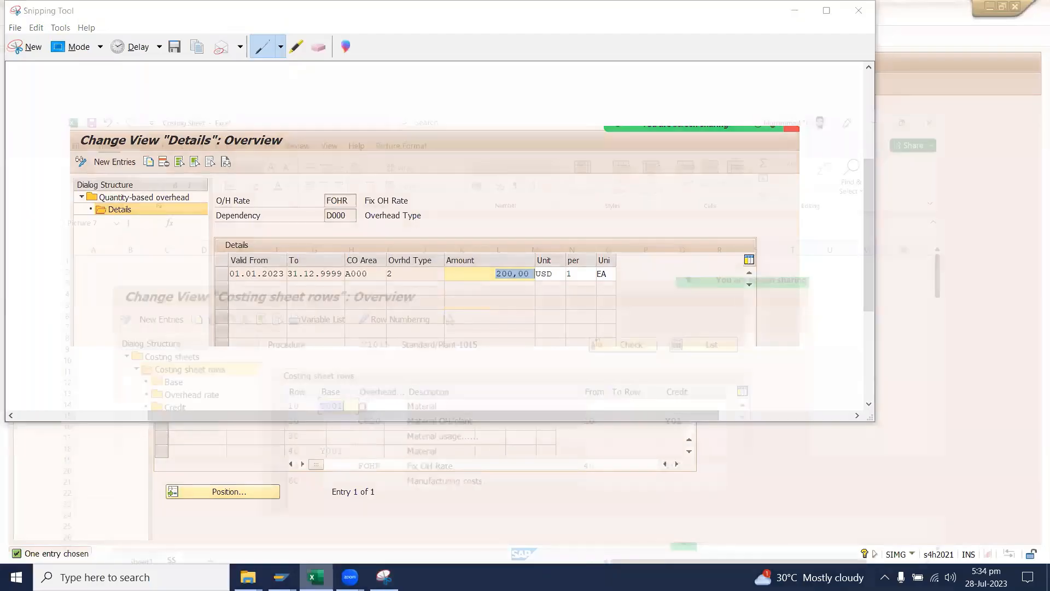
pyautogui.scroll(-20, 328, 496)
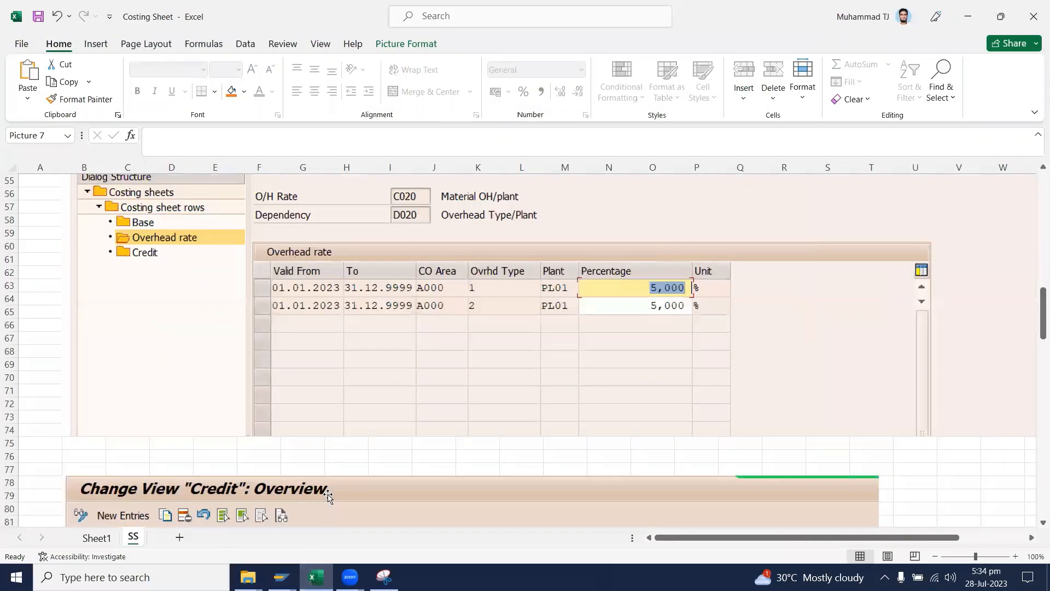
pyautogui.scroll(-3, 258, 504)
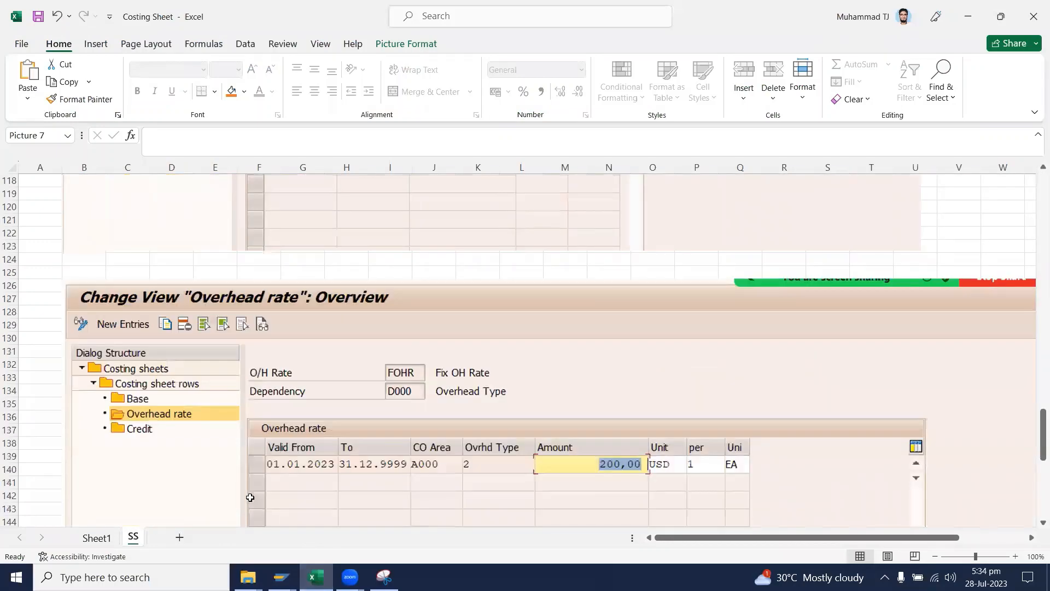
pyautogui.scroll(-17, 250, 497)
pyautogui.click(95, 396)
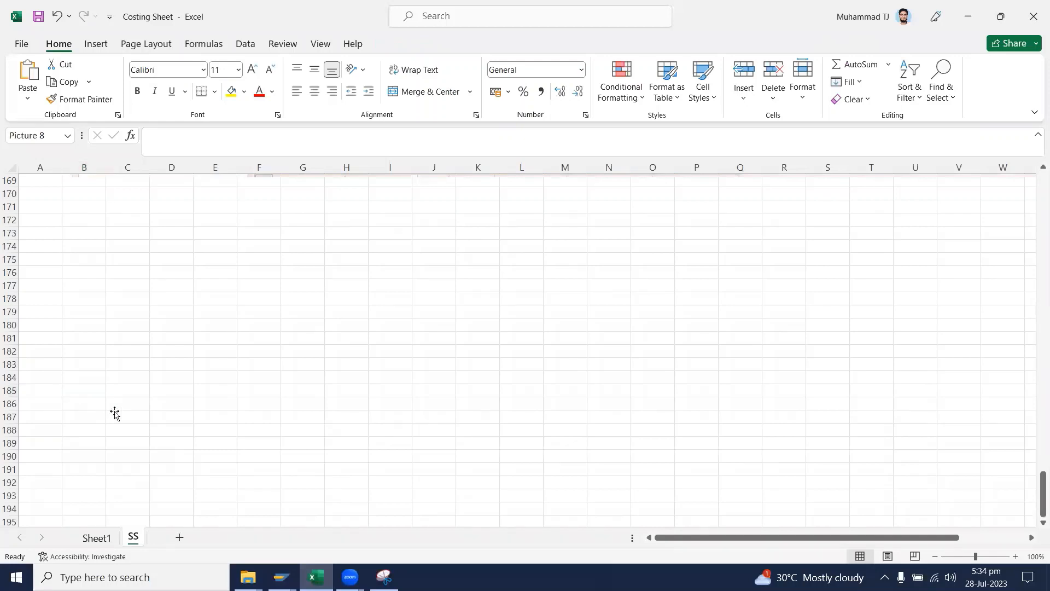
pyautogui.hotkey('ctrl', 'v')
# Return to SAP, review the FOHR entry's validity and controlling area, and choose overhead type 2, Planned overhead rate, from the possible entries
pyautogui.click(280, 577)
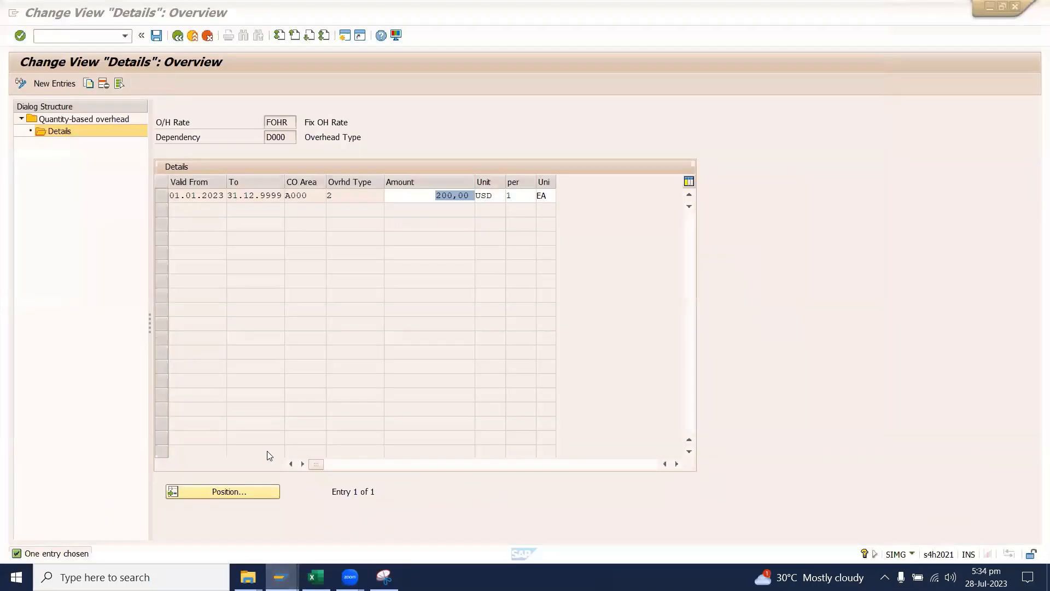
pyautogui.click(195, 196)
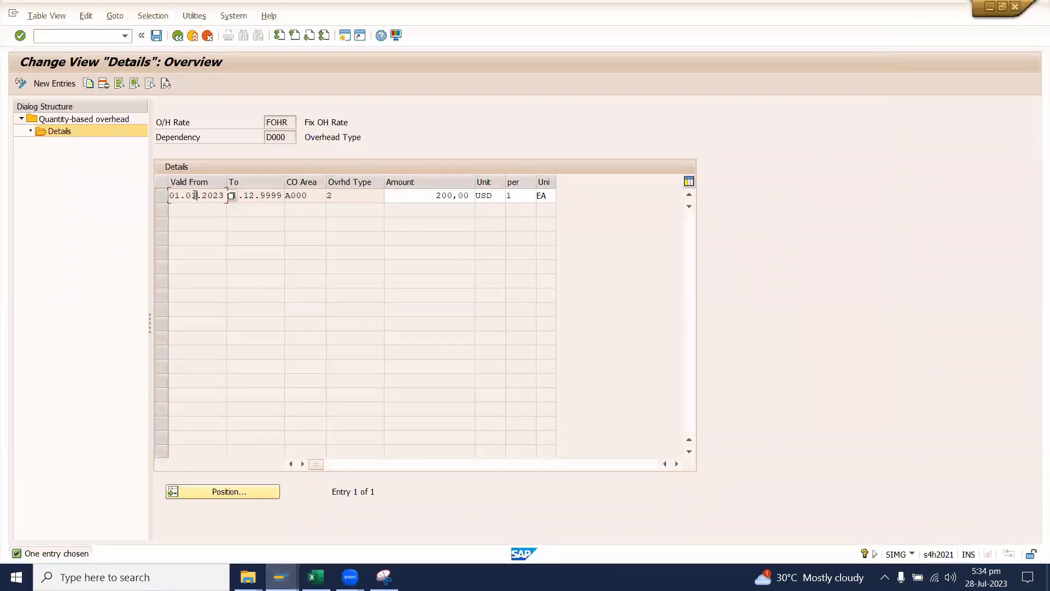
pyautogui.click(319, 199)
pyautogui.click(381, 196)
pyautogui.press('F4')
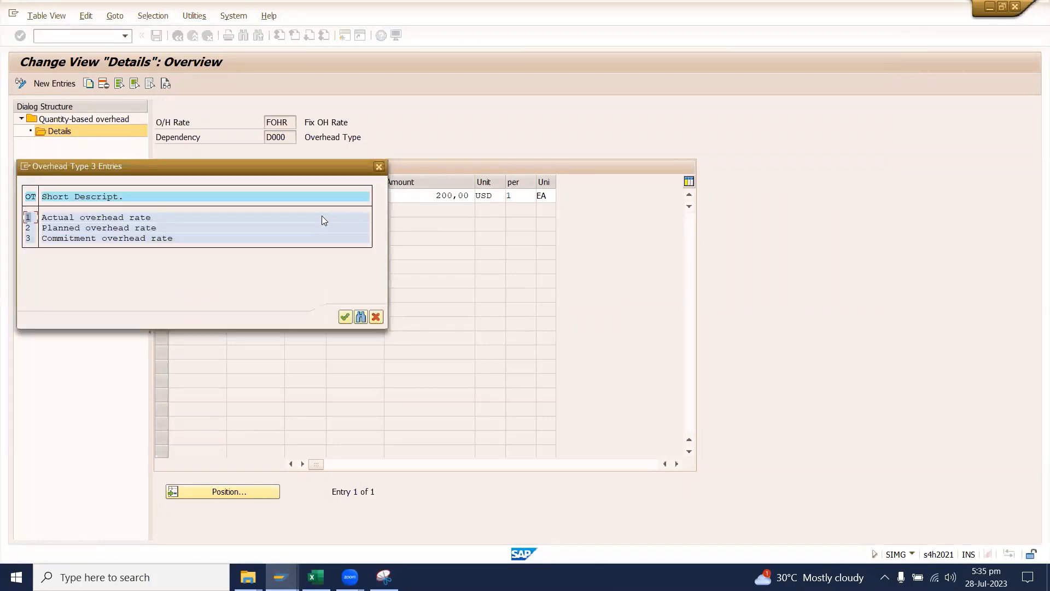
pyautogui.doubleClick(32, 229)
# Examine the FOHR entry's amount, currency, per quantity and unit of measure, widening the unit of measure column
pyautogui.moveTo(417, 195); pyautogui.dragTo(498, 196)
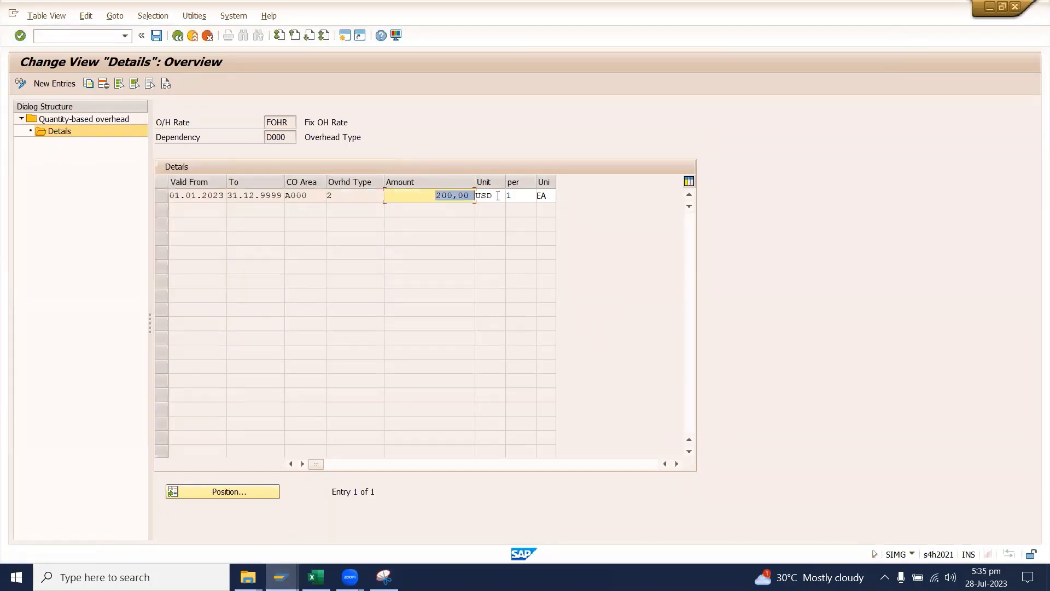
pyautogui.doubleClick(497, 195)
pyautogui.click(529, 199)
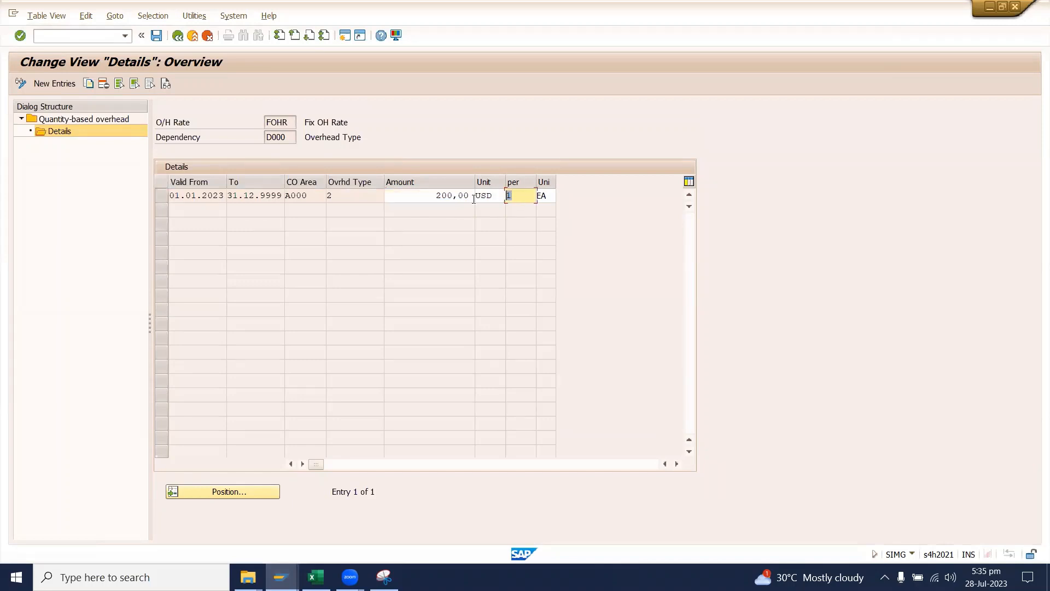
pyautogui.doubleClick(549, 198)
pyautogui.moveTo(553, 178); pyautogui.dragTo(595, 179)
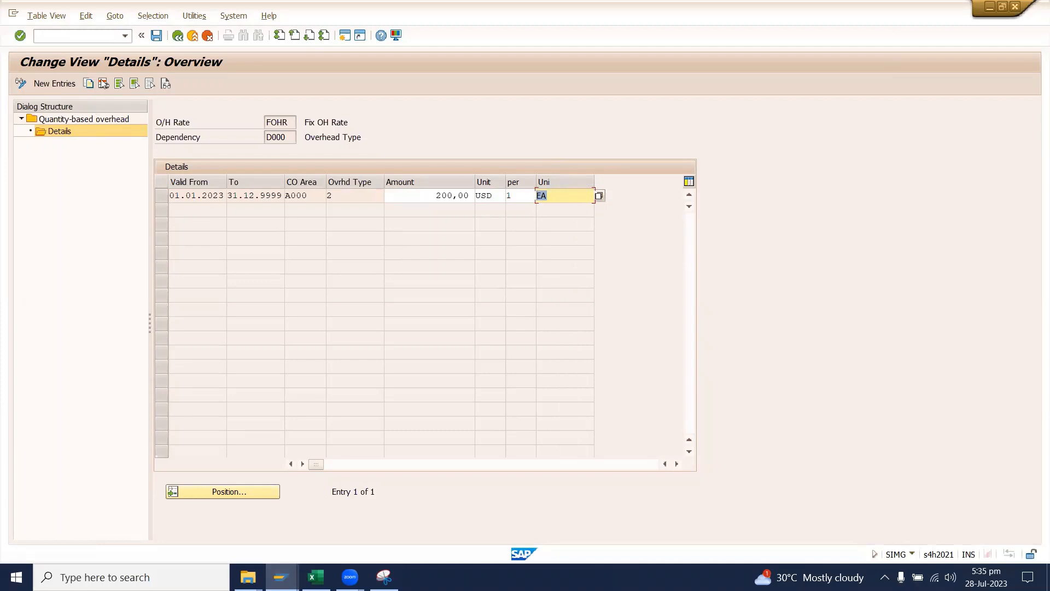
# Leave the quantity-based overhead view and open the details of percentage overhead rate C020, Material OH/plant, from Define Percentage Overhead Rates
pyautogui.click(179, 38)
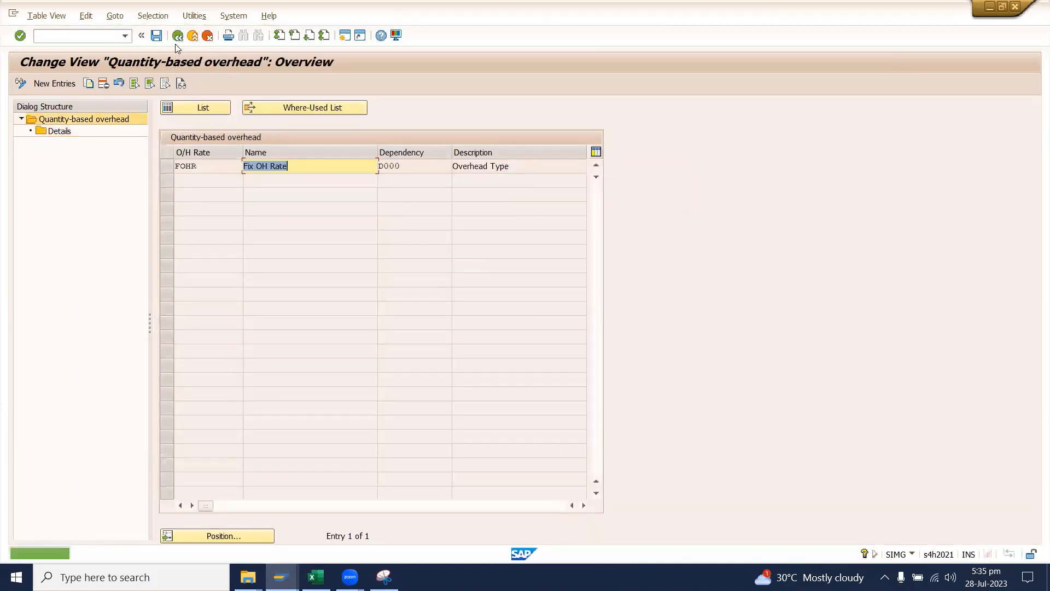
pyautogui.click(179, 36)
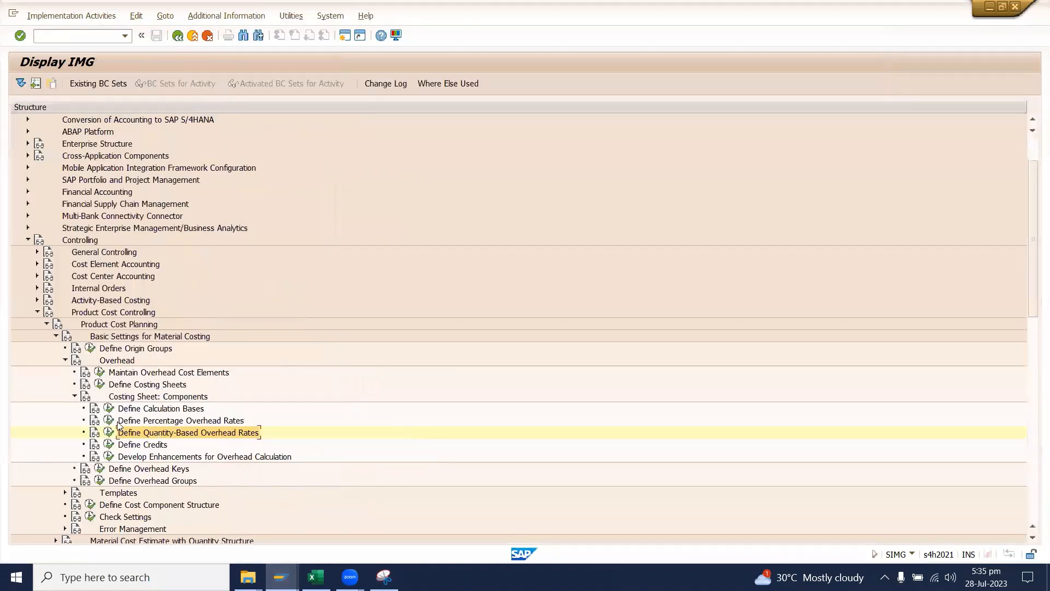
pyautogui.click(109, 421)
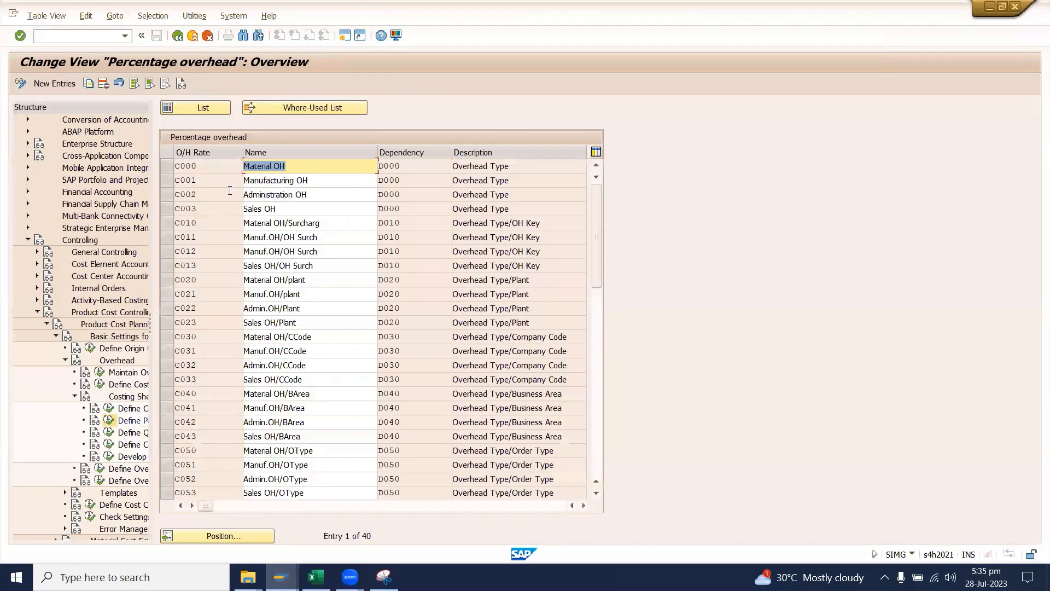
pyautogui.click(163, 279)
pyautogui.doubleClick(66, 135)
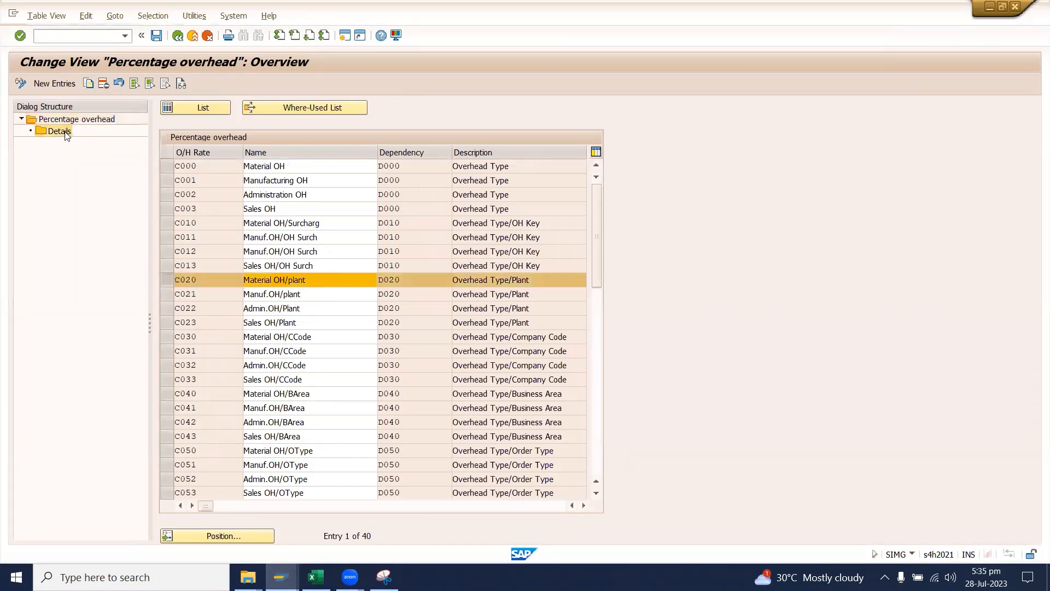
pyautogui.press('Return')
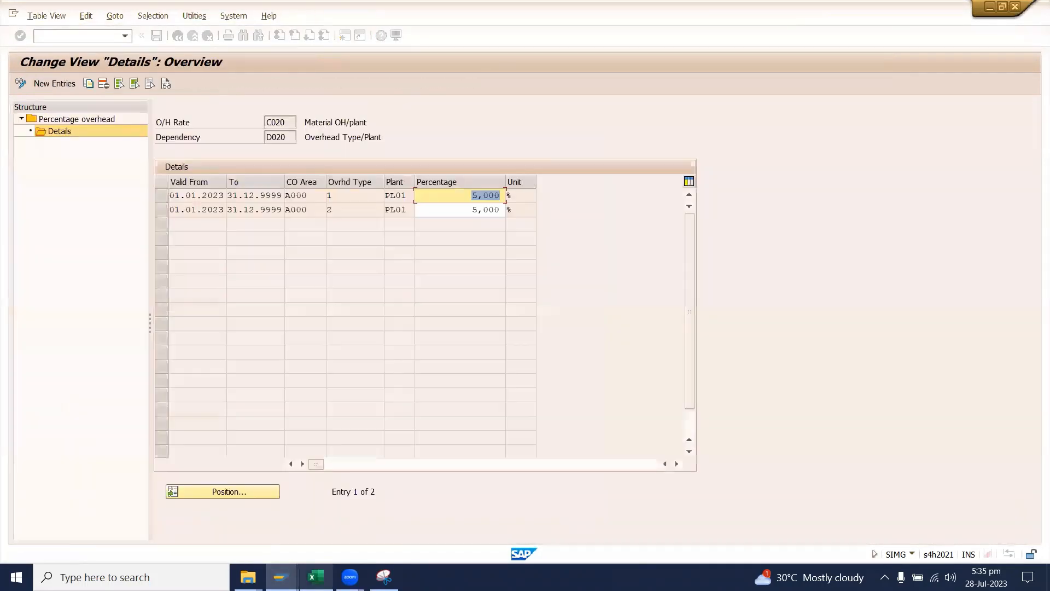
pyautogui.moveTo(316, 577)
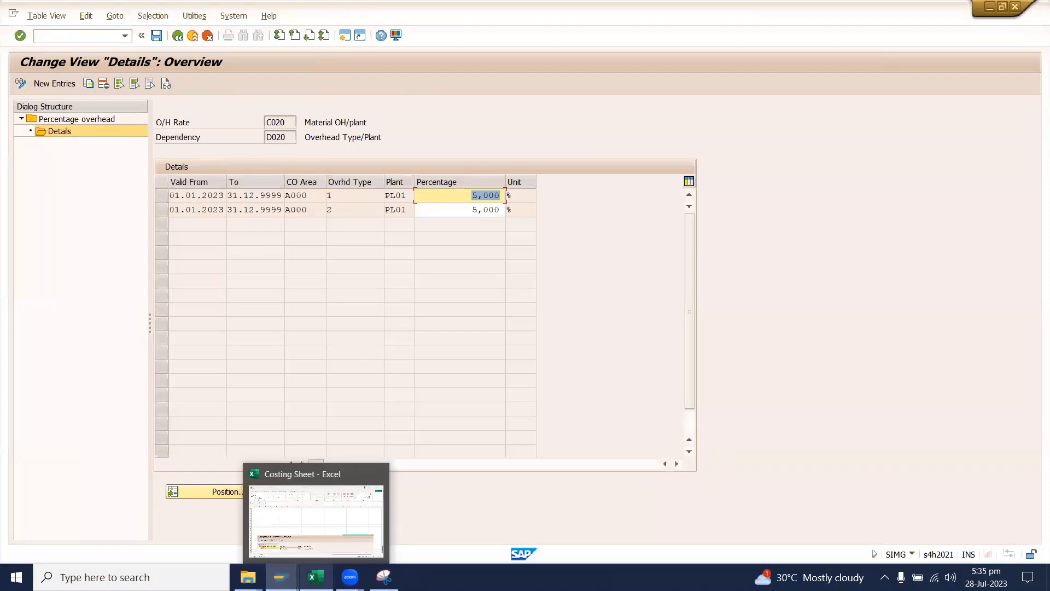
# Capture the C020 percentage overhead details view from its title down through the first table rows with Snipping Tool
pyautogui.click(384, 577)
pyautogui.click(26, 47)
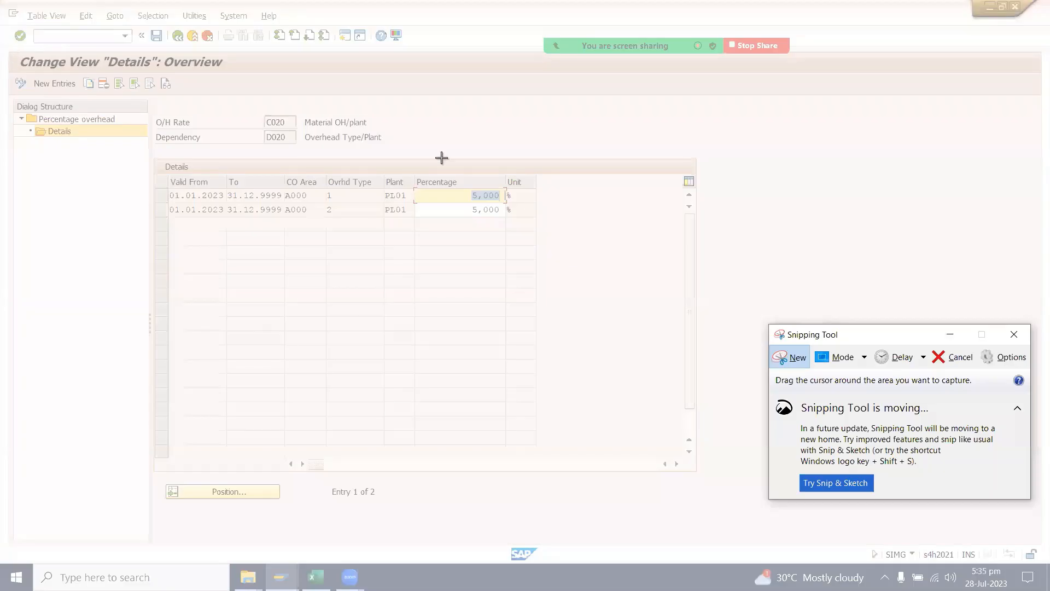
pyautogui.moveTo(12, 51); pyautogui.dragTo(753, 248)
# Switch to the Excel workbook and paste the C020 snip above the FOHR screenshot on the SS sheet
pyautogui.click(316, 577)
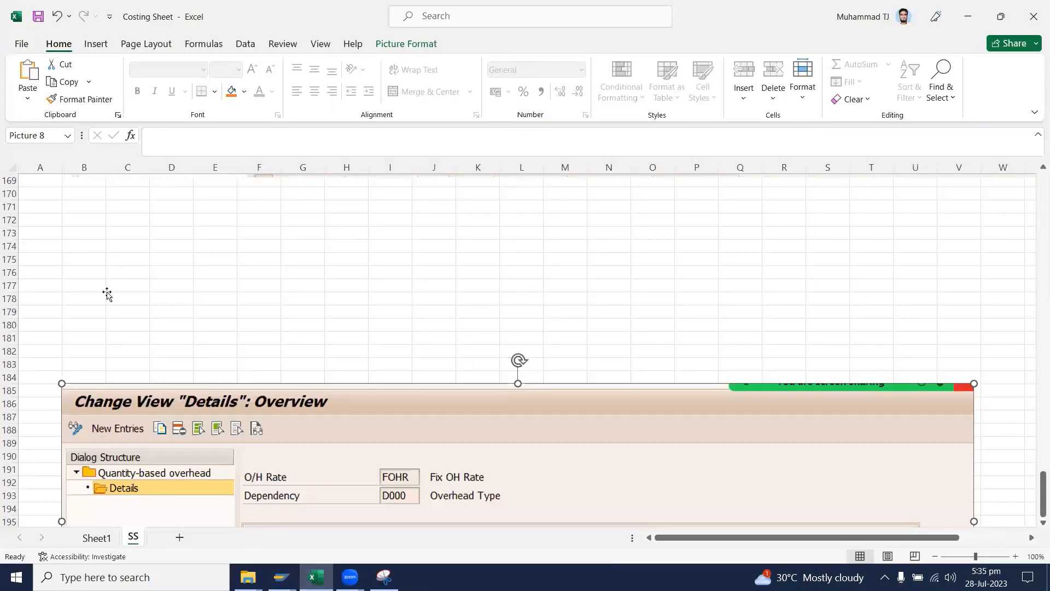
pyautogui.scroll(3, 99, 312)
pyautogui.click(91, 331)
pyautogui.hotkey('ctrl', 'v')
# Move the FOHR screenshot down so that it sits clear below the C020 screenshot
pyautogui.scroll(-3, 363, 457)
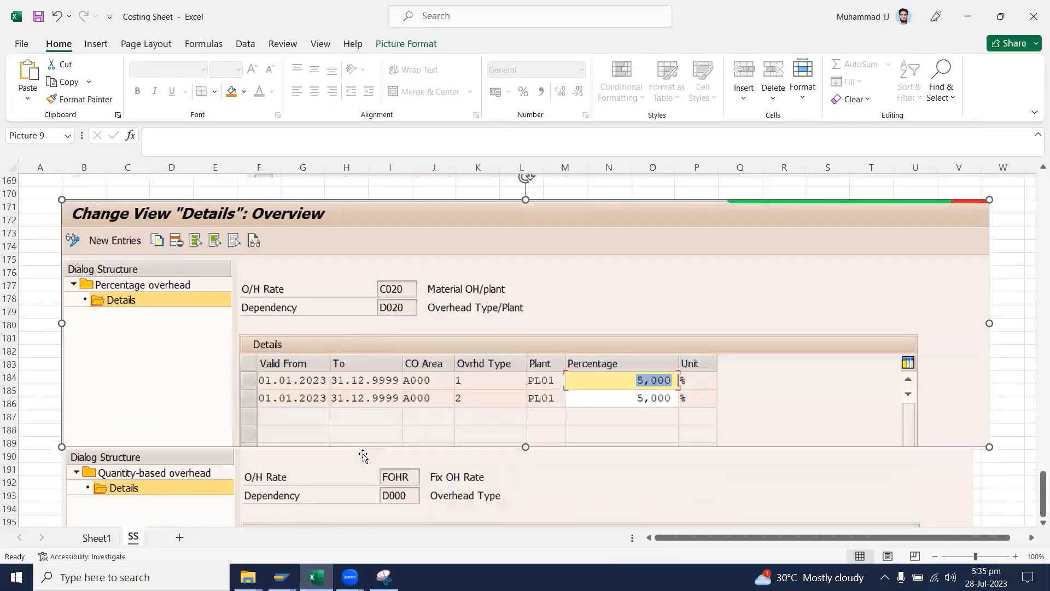
pyautogui.scroll(-6, 363, 457)
pyautogui.moveTo(340, 312); pyautogui.dragTo(337, 394)
# Switch back to SAP, leave the percentage overhead views and open Define Credits under Costing Sheet: Components
pyautogui.moveTo(281, 577)
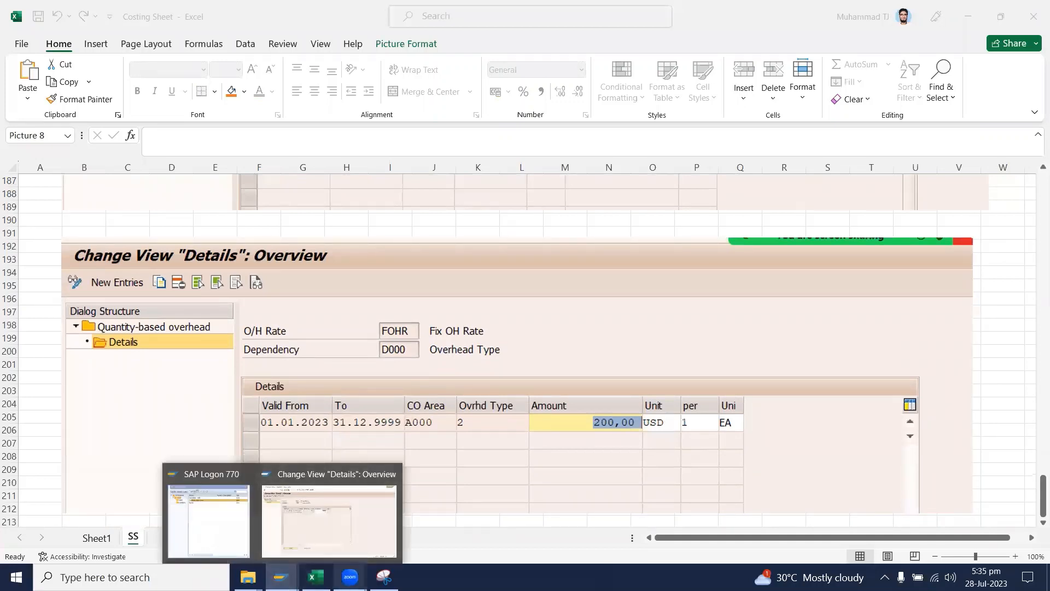
pyautogui.click(384, 577)
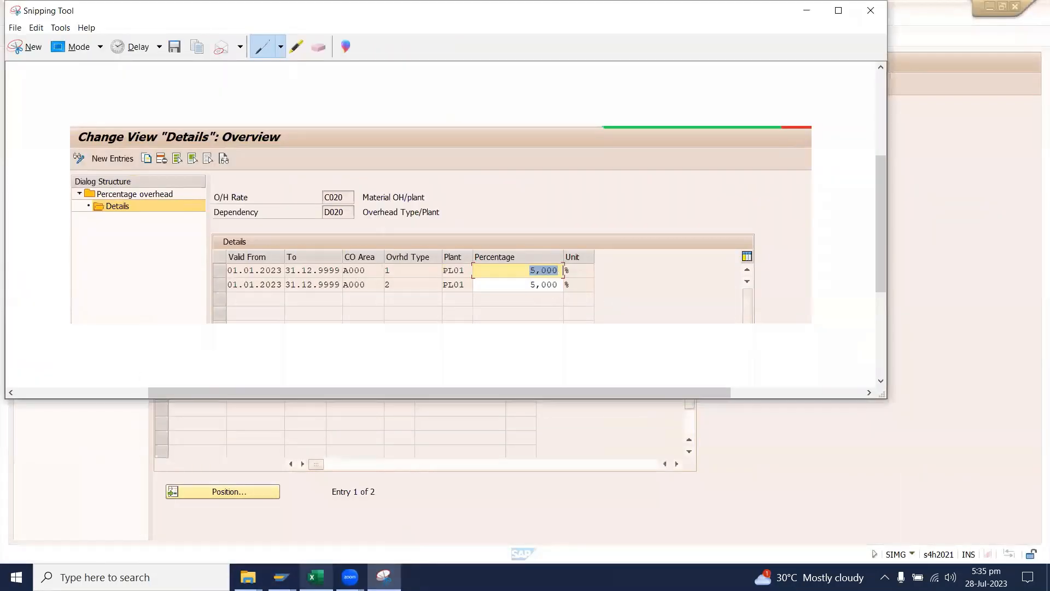
pyautogui.click(266, 512)
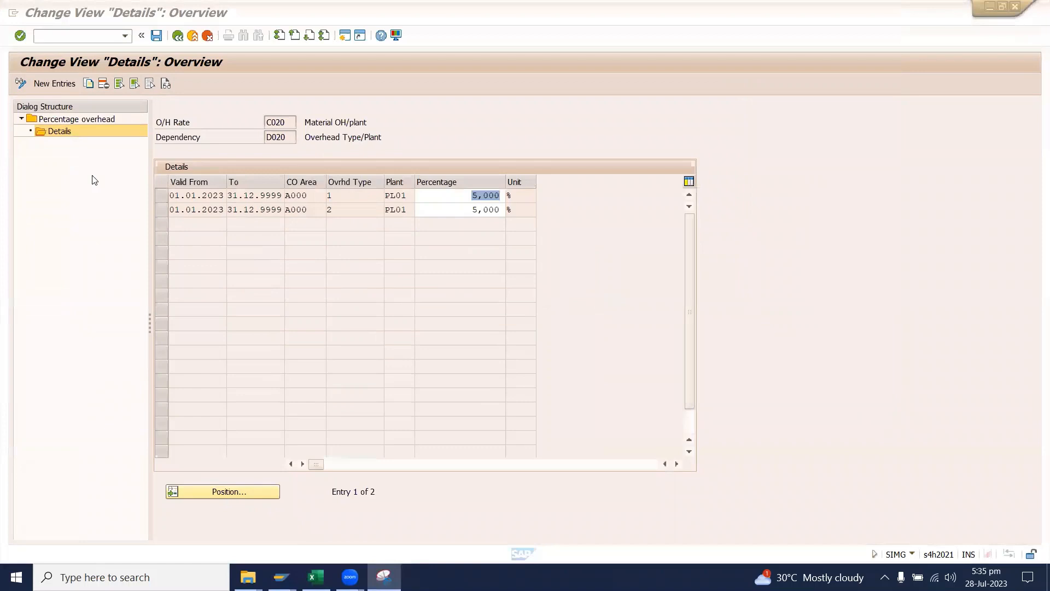
pyautogui.click(177, 36)
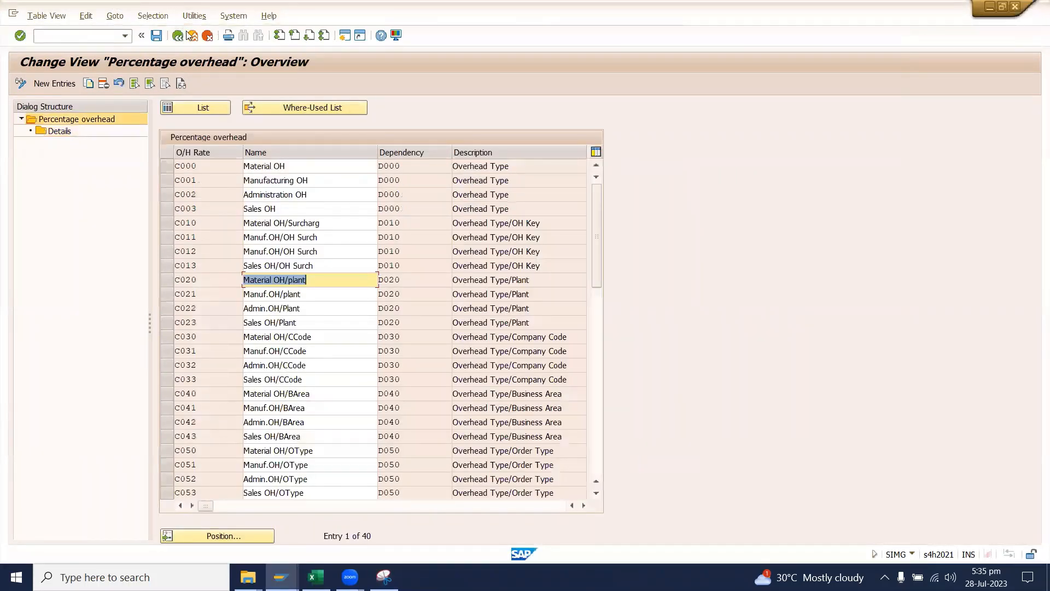
pyautogui.click(178, 36)
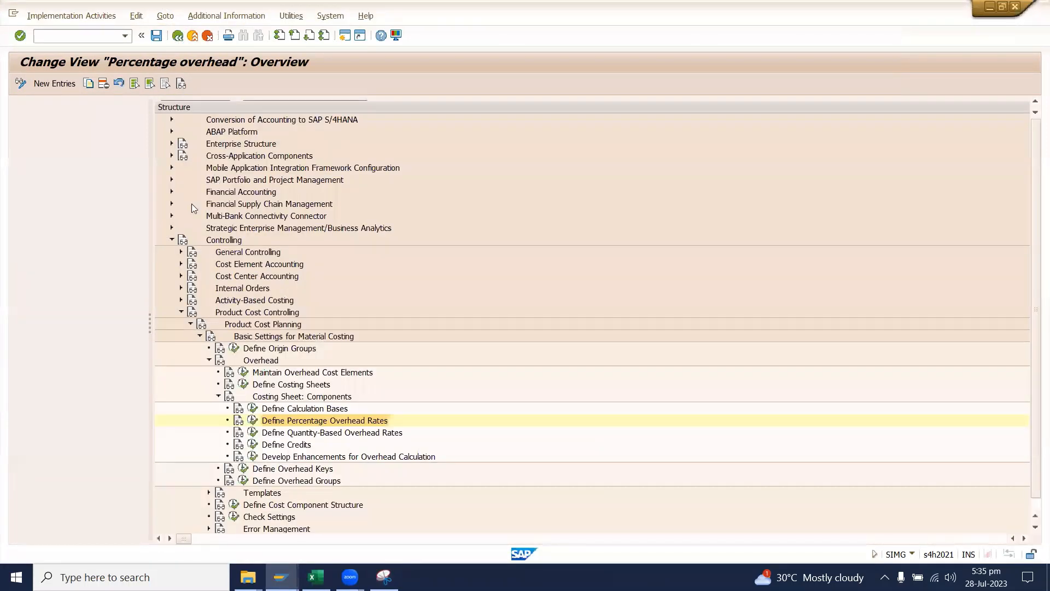
pyautogui.click(108, 445)
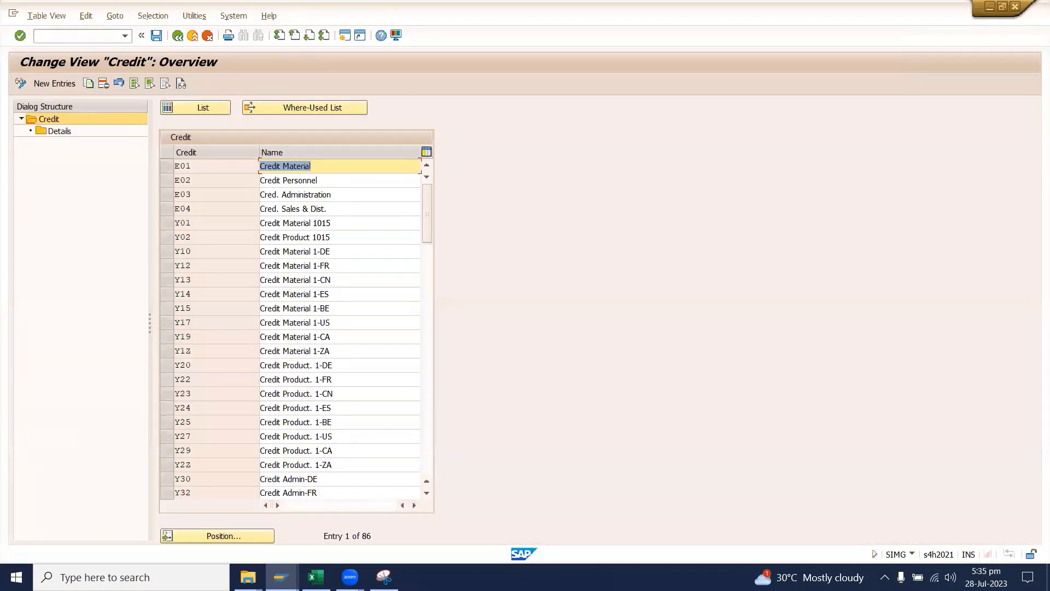
# Check the credit keys in the Y1015 costing sheet rows screenshot in Excel and return to SAP
pyautogui.hotkey('alt', 'Tab')
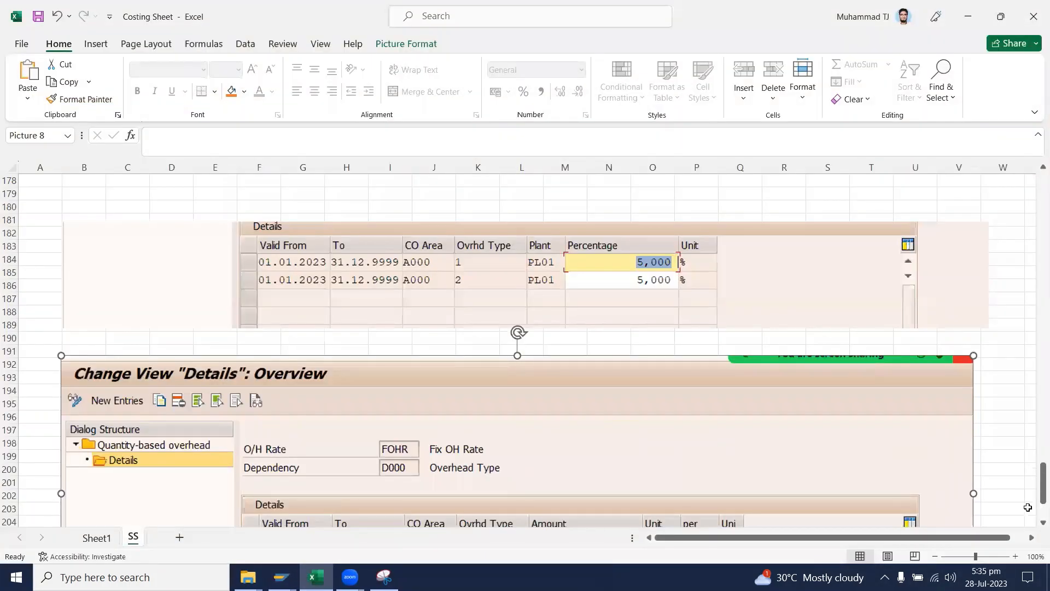
pyautogui.moveTo(1035, 481); pyautogui.dragTo(1042, 189)
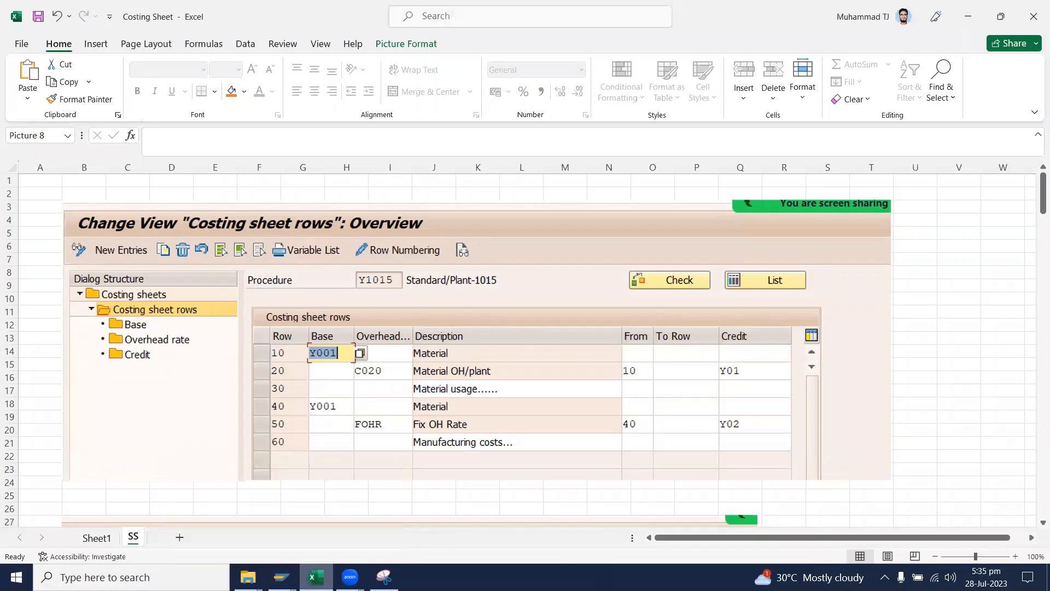
pyautogui.click(328, 517)
# Open the details of credit Y01, Credit Material 1015, accepting controlling area A000
pyautogui.scroll(-1, 254, 366)
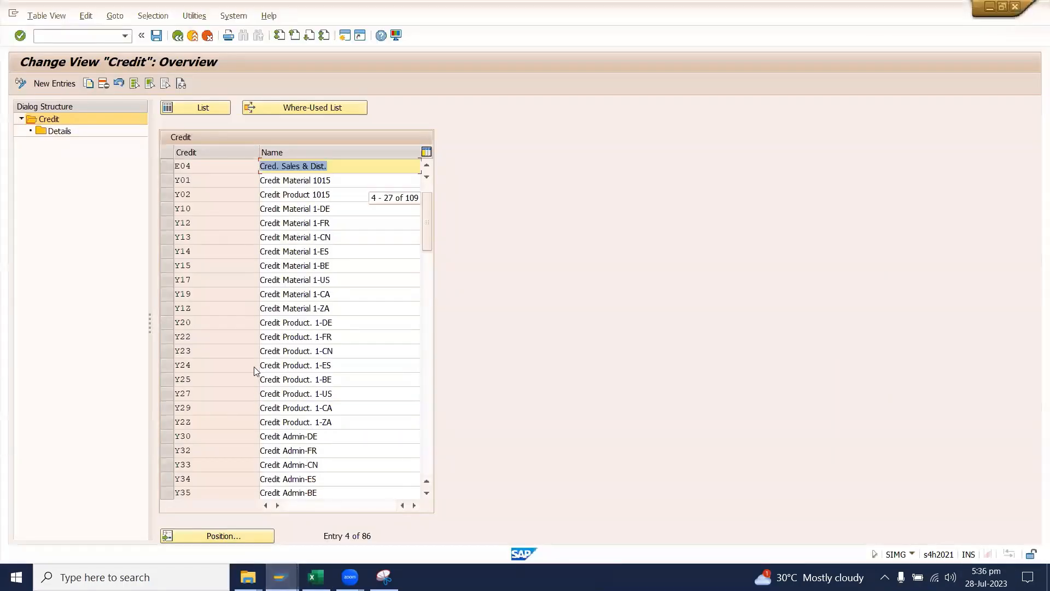
pyautogui.scroll(1, 236, 323)
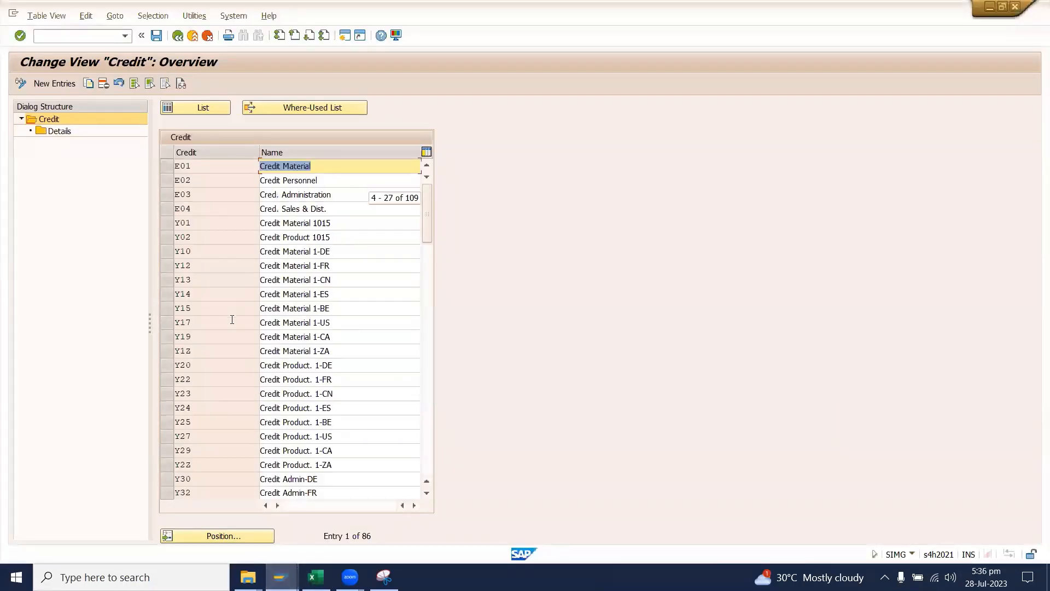
pyautogui.click(167, 227)
pyautogui.doubleClick(64, 132)
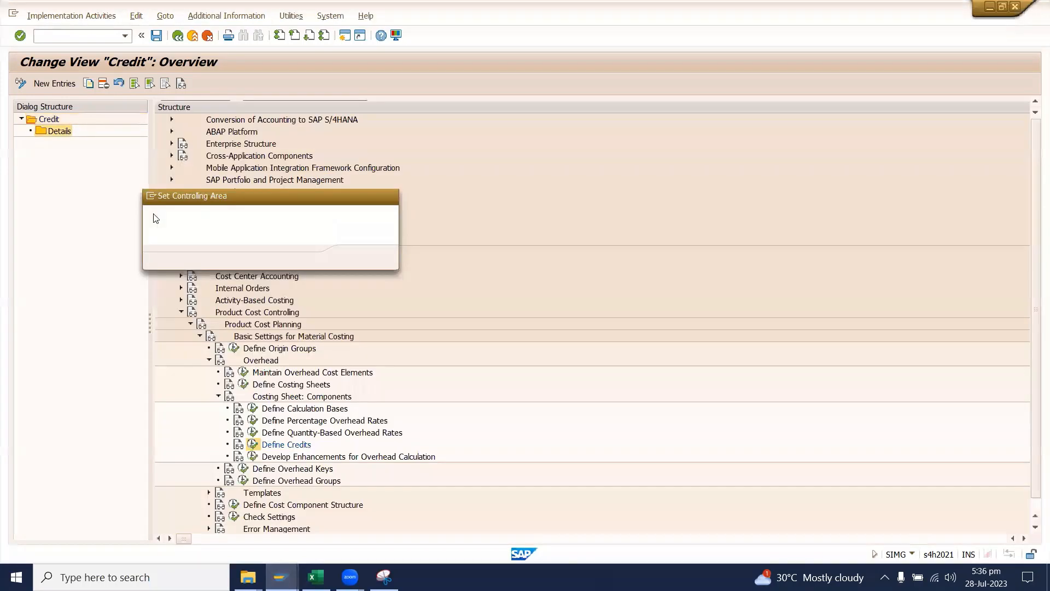
pyautogui.click(355, 258)
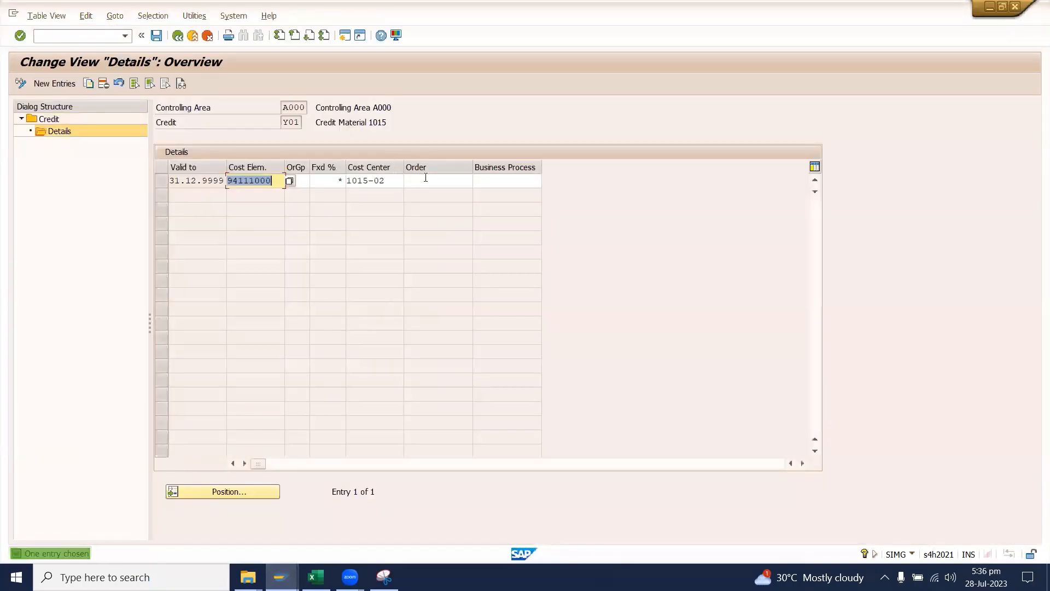
pyautogui.click(426, 178)
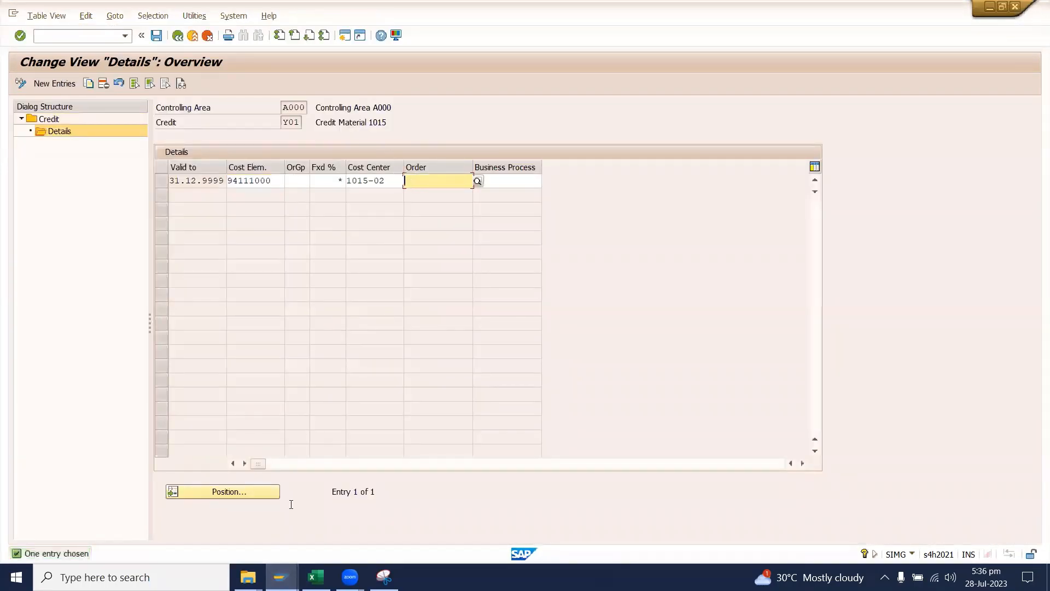
# Capture the Y01 credit details view from its title down through the first table rows with Snipping Tool
pyautogui.click(384, 577)
pyautogui.click(26, 46)
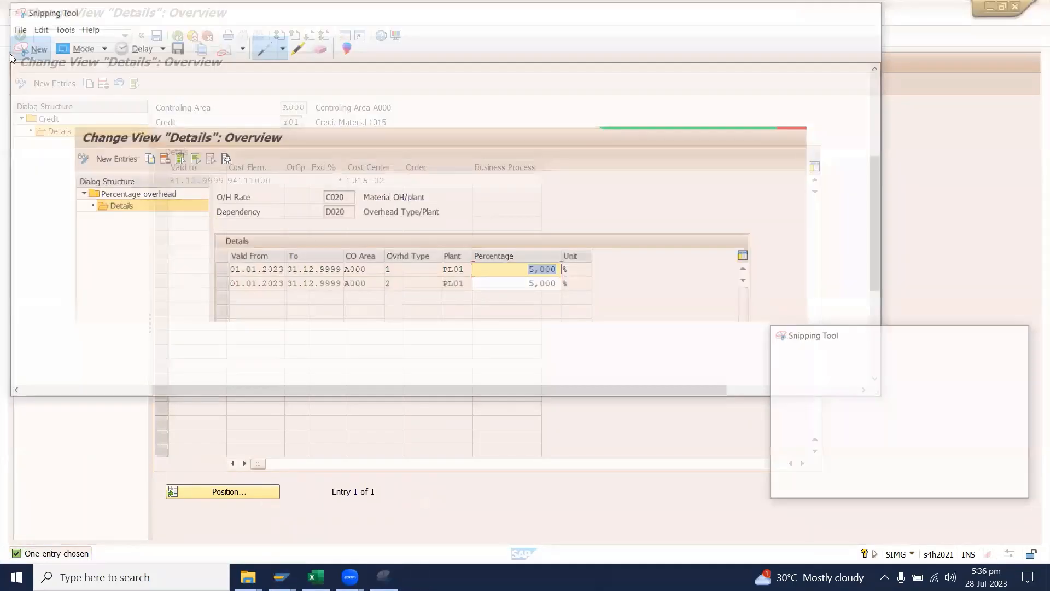
pyautogui.moveTo(5, 44); pyautogui.dragTo(770, 286)
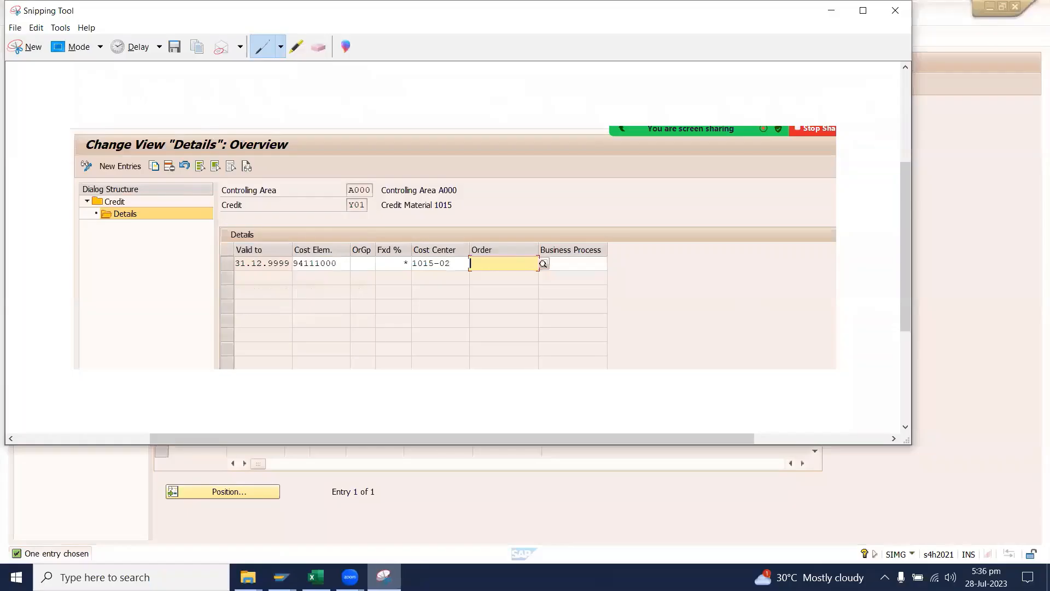
# Switch to the Excel workbook and paste the Y01 snip below the FOHR screenshot on the SS sheet
pyautogui.hotkey('alt', 'Tab')
pyautogui.moveTo(1034, 195); pyautogui.dragTo(1034, 508)
pyautogui.scroll(-8, 293, 491)
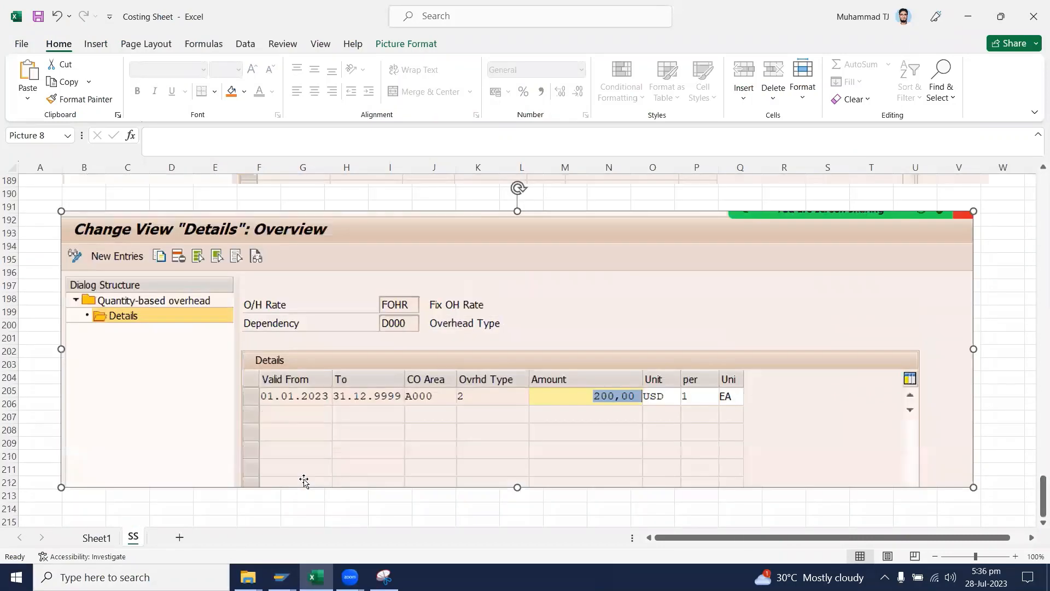
pyautogui.click(80, 442)
pyautogui.hotkey('ctrl', 'v')
pyautogui.scroll(-6, 279, 512)
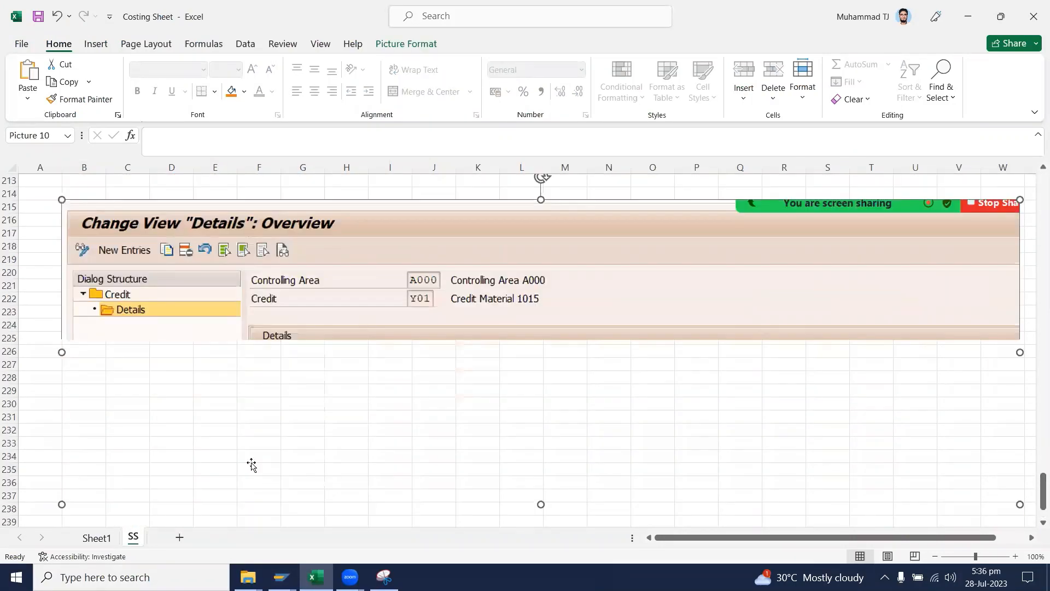
# Return to SAP and open the details of credit Y02, Credit Product 1015, accepting controlling area A000
pyautogui.moveTo(280, 577)
pyautogui.click(339, 533)
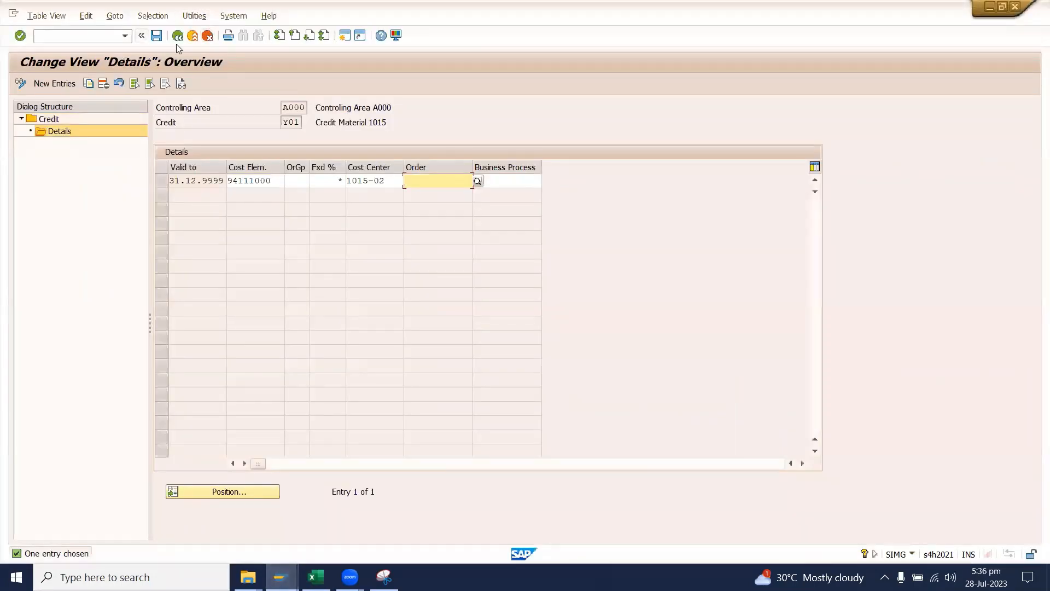
pyautogui.click(178, 36)
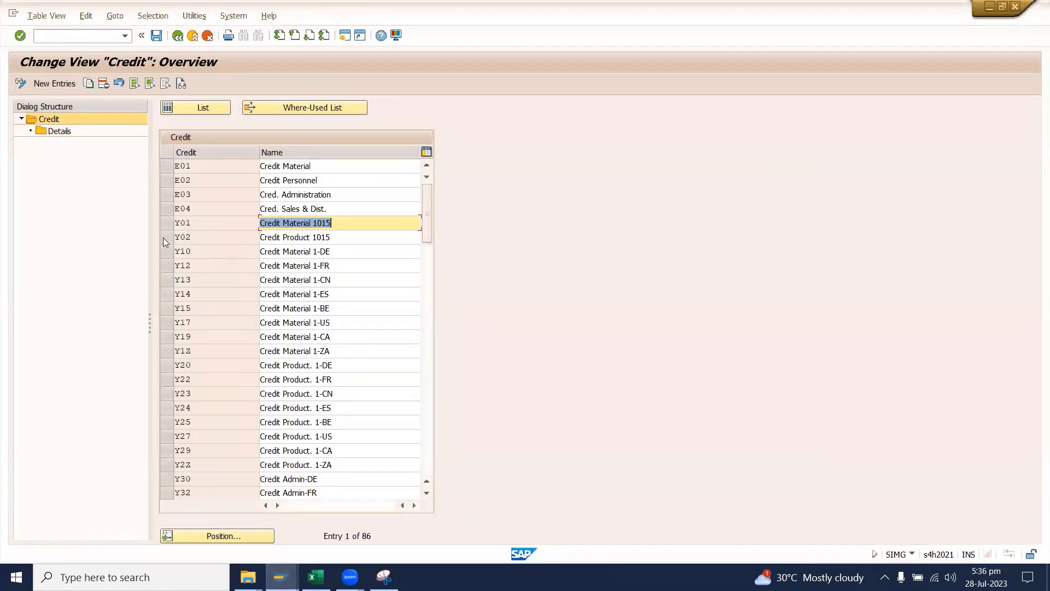
pyautogui.click(164, 239)
pyautogui.doubleClick(54, 131)
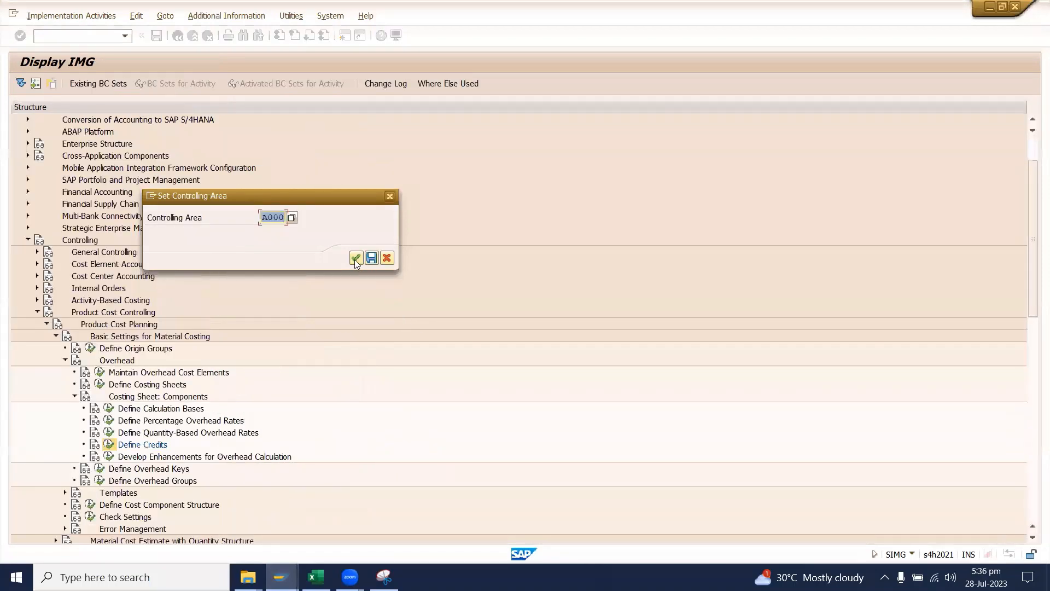
pyautogui.click(355, 260)
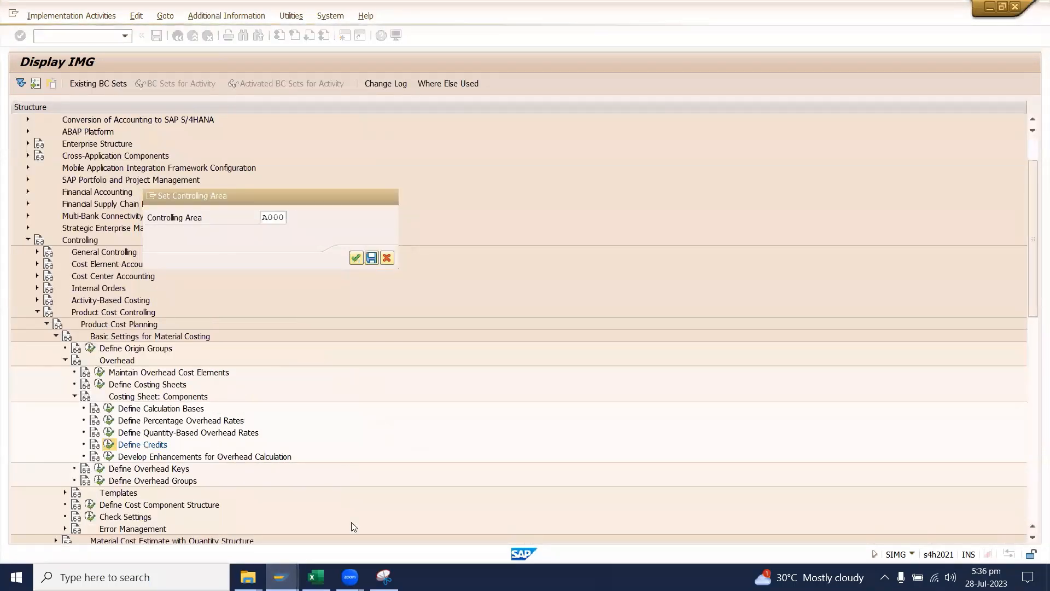
# Capture the Y02 credit details view from its title down through the first table rows with Snipping Tool
pyautogui.click(384, 577)
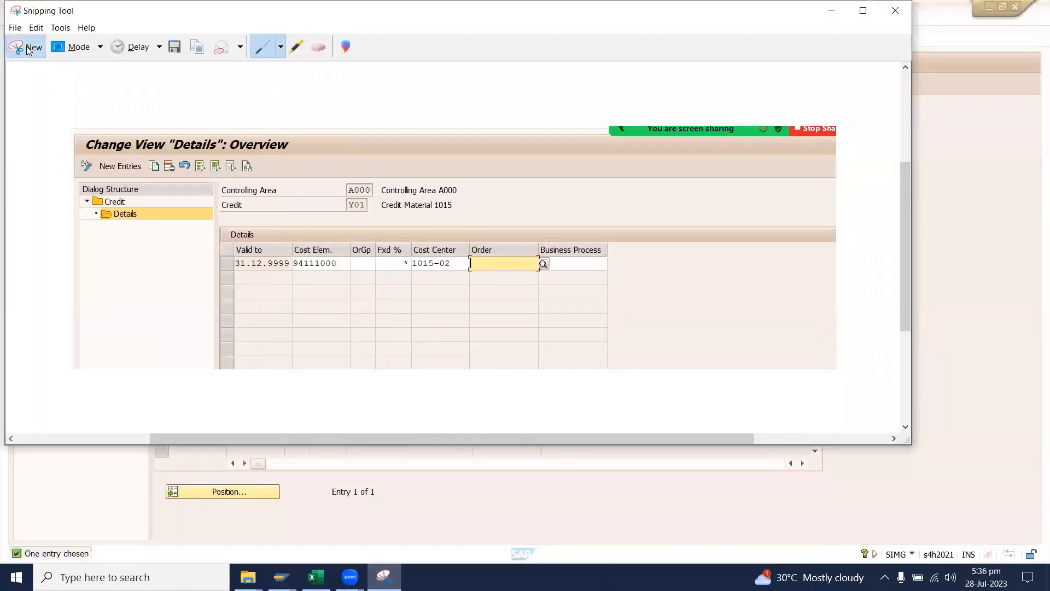
pyautogui.click(25, 47)
pyautogui.moveTo(5, 49); pyautogui.dragTo(836, 266)
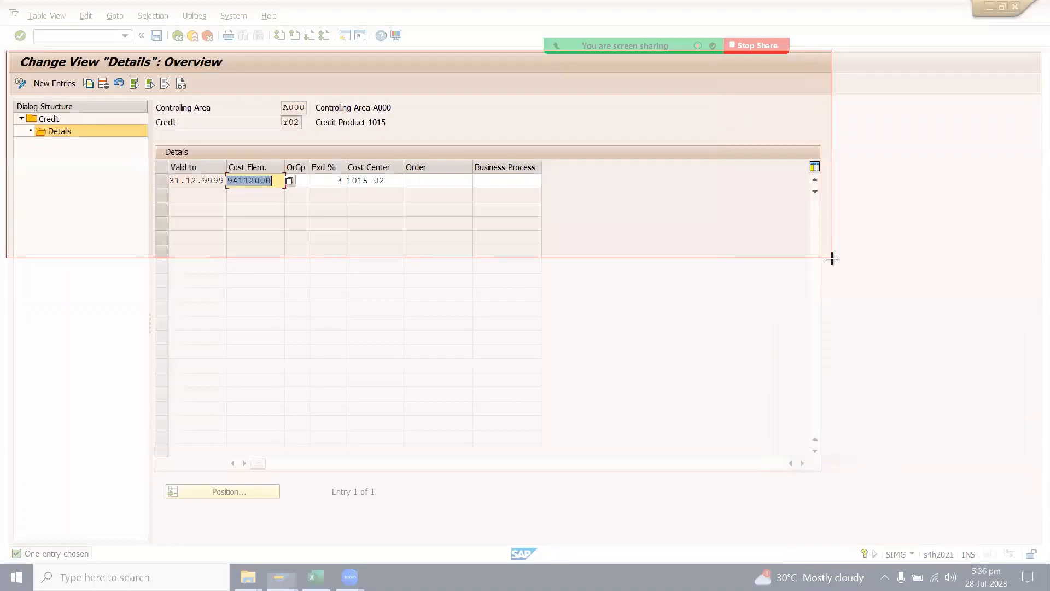
# Switch to the Excel workbook and paste the Y02 snip below the Y01 screenshot on the SS sheet
pyautogui.click(316, 578)
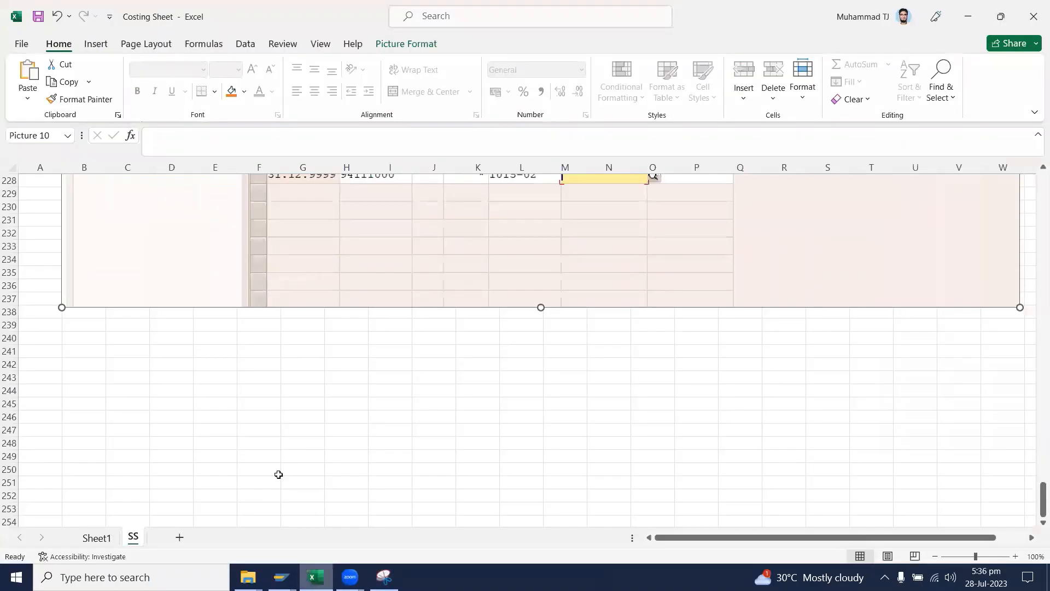
pyautogui.click(86, 337)
pyautogui.hotkey('ctrl', 'v')
pyautogui.scroll(-2, 262, 340)
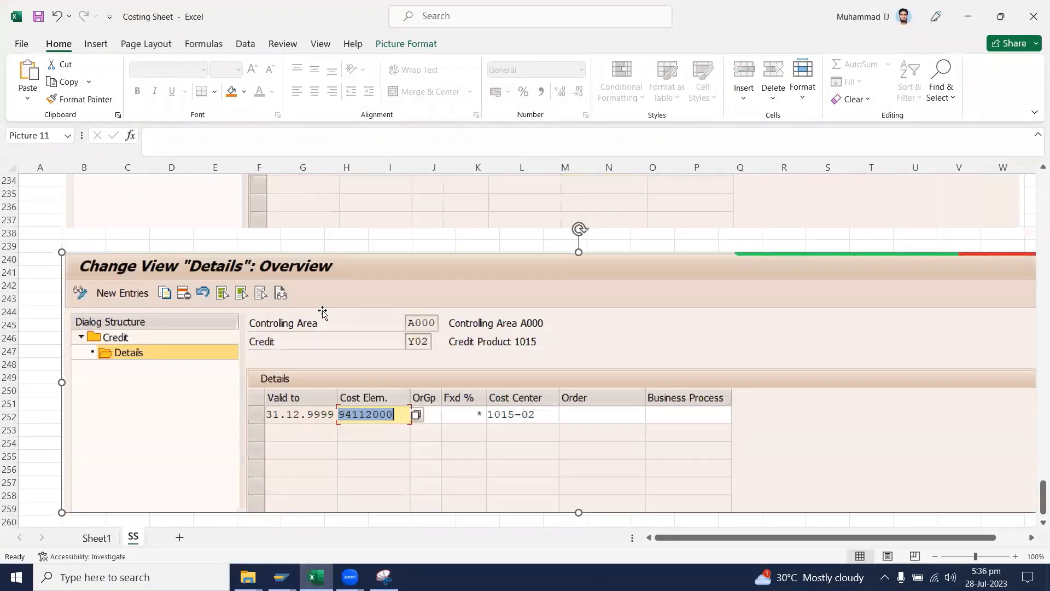
# Switch back to SAP and leave the credit details and overview to return to the Display IMG structure
pyautogui.moveTo(281, 575)
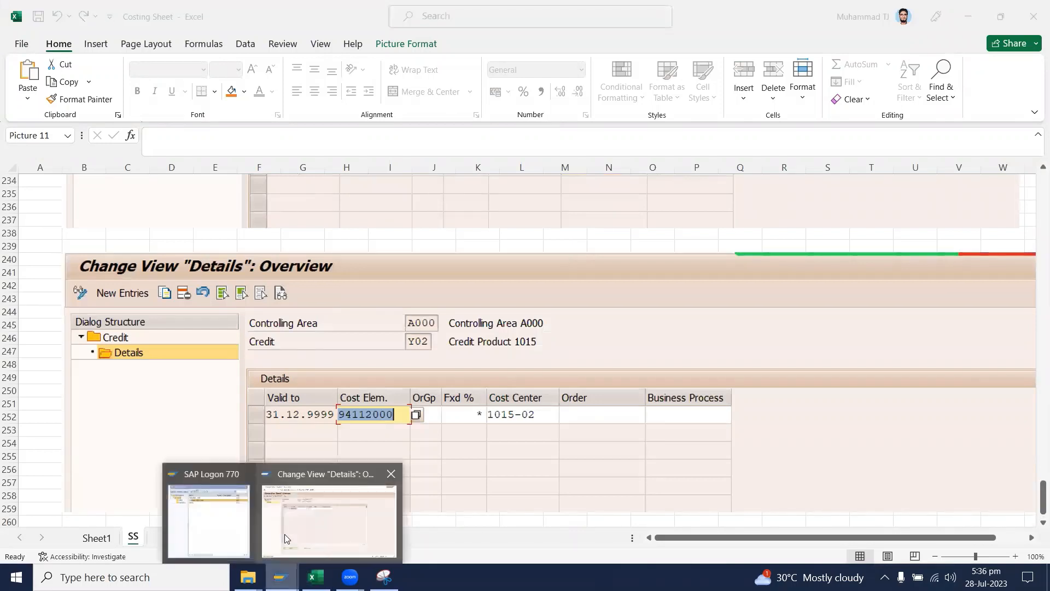
pyautogui.click(290, 534)
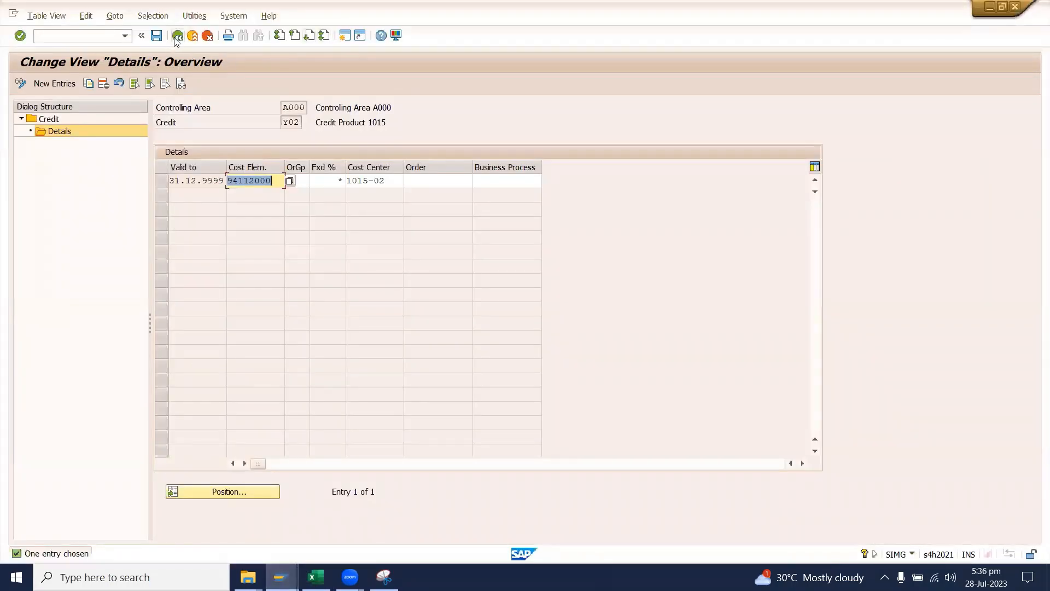
pyautogui.click(179, 36)
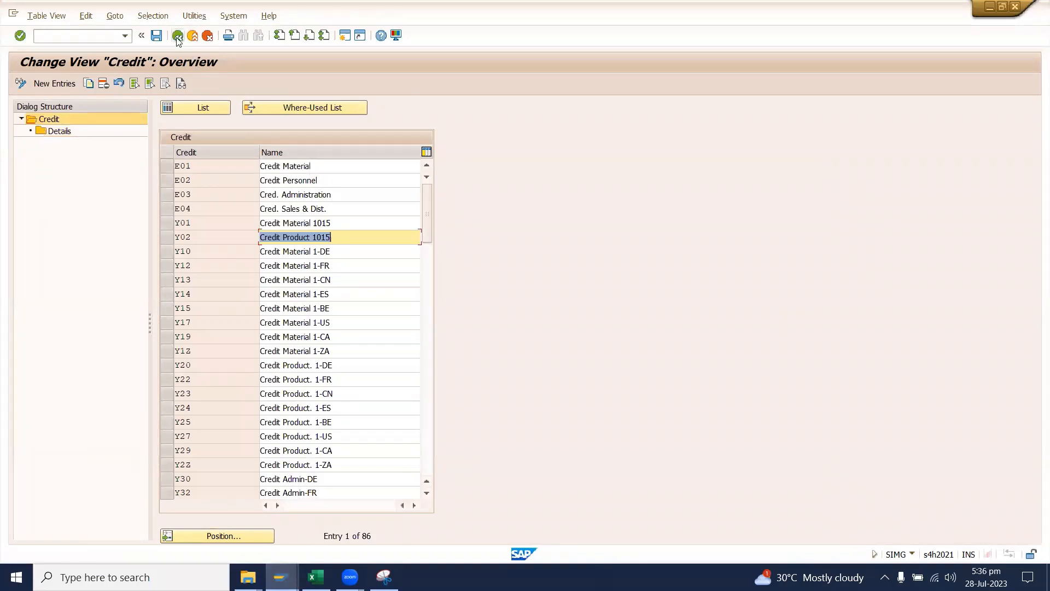
pyautogui.click(178, 36)
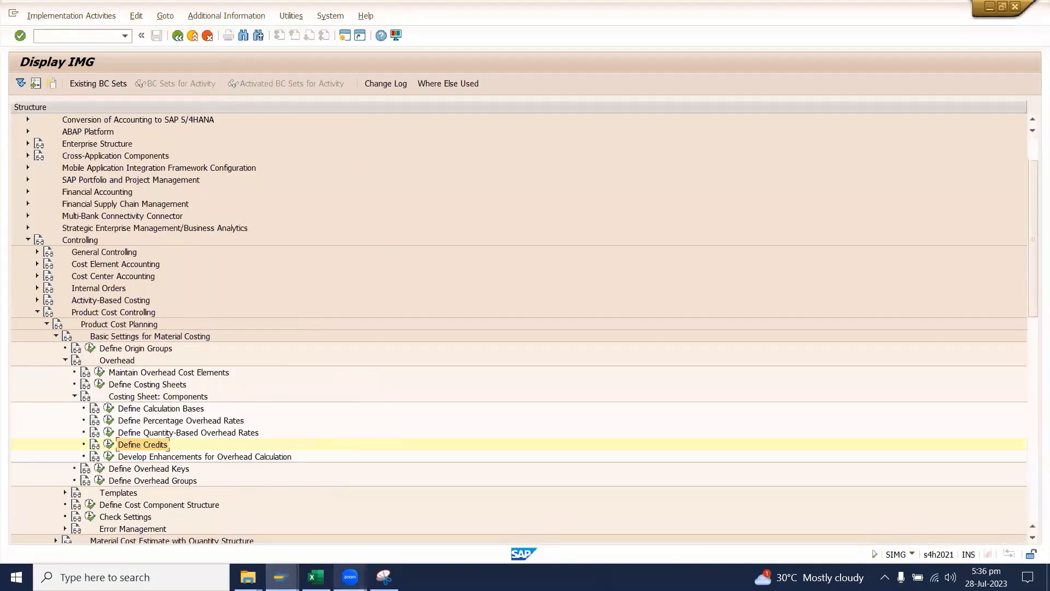
# Switch to Excel and review the Y1015 costing sheet rows screenshot at the start of the SS sheet
pyautogui.moveTo(316, 575)
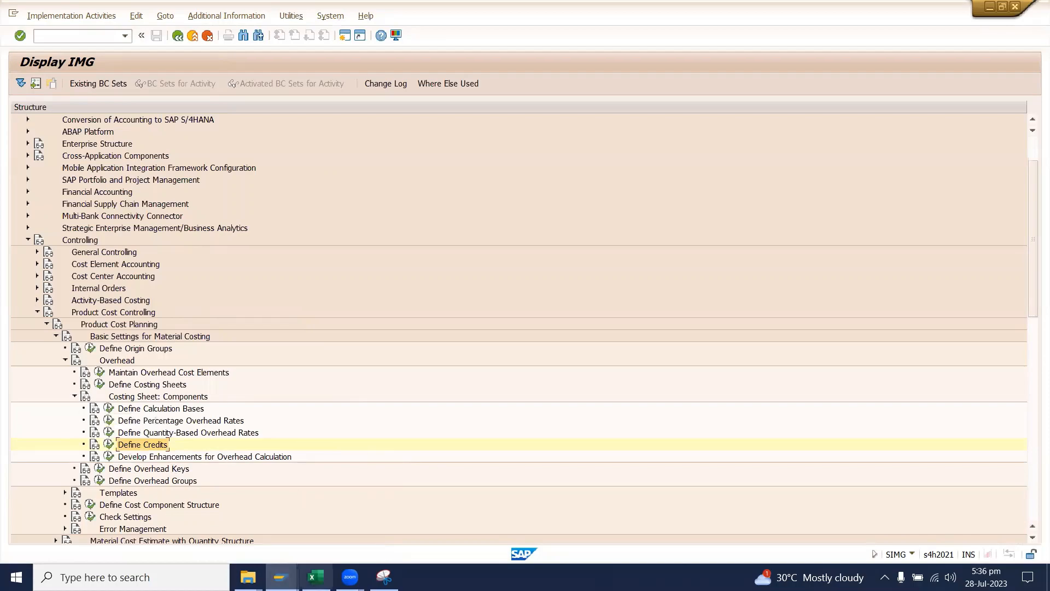
pyautogui.click(316, 576)
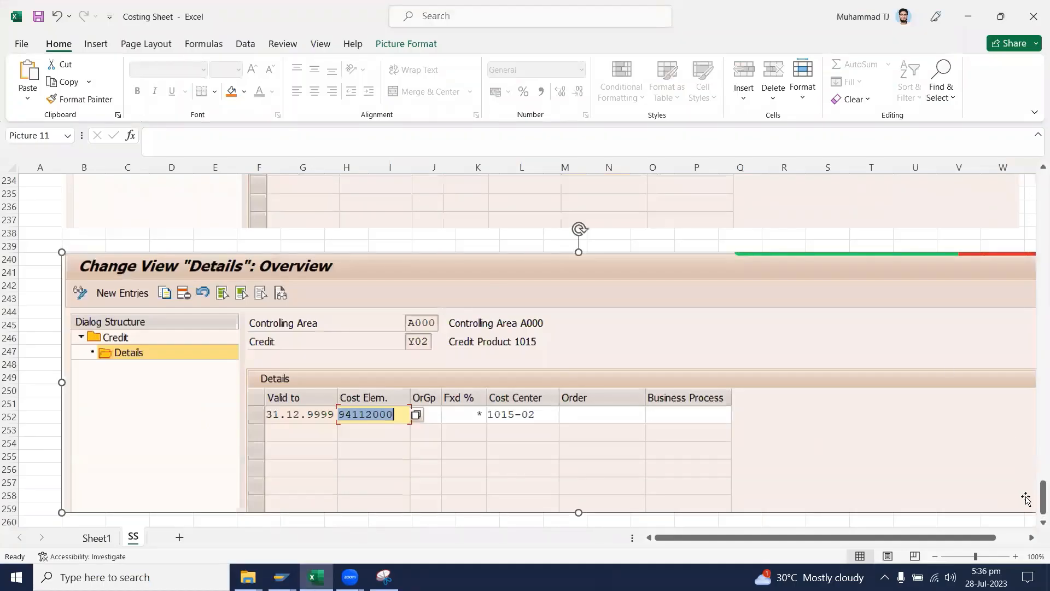
pyautogui.moveTo(1033, 470); pyautogui.dragTo(1034, 158)
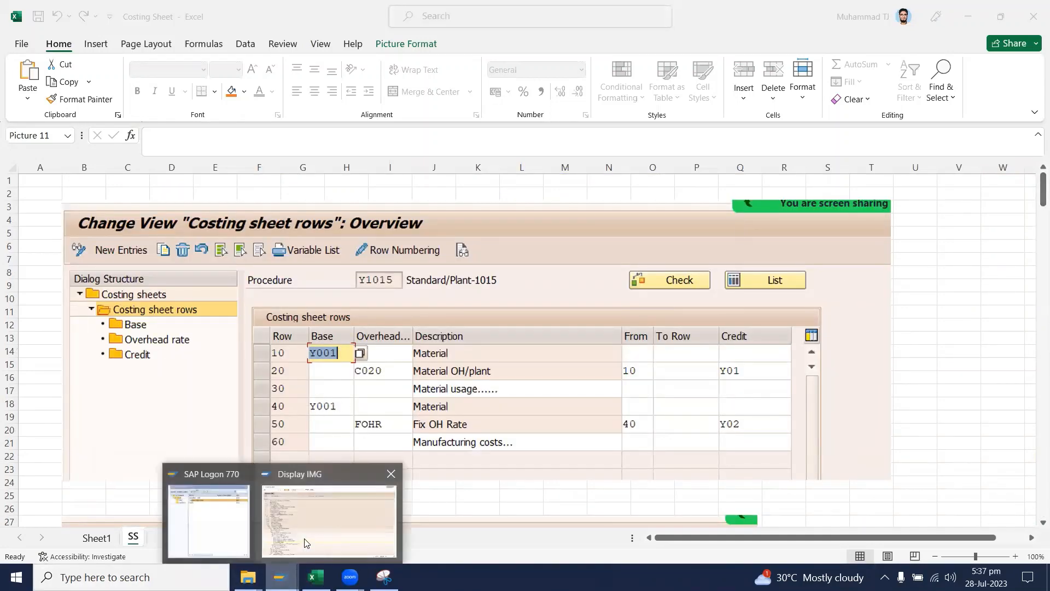
# Switch to SAP's Display IMG window, open a new GUI window and start transaction kah3
pyautogui.click(307, 525)
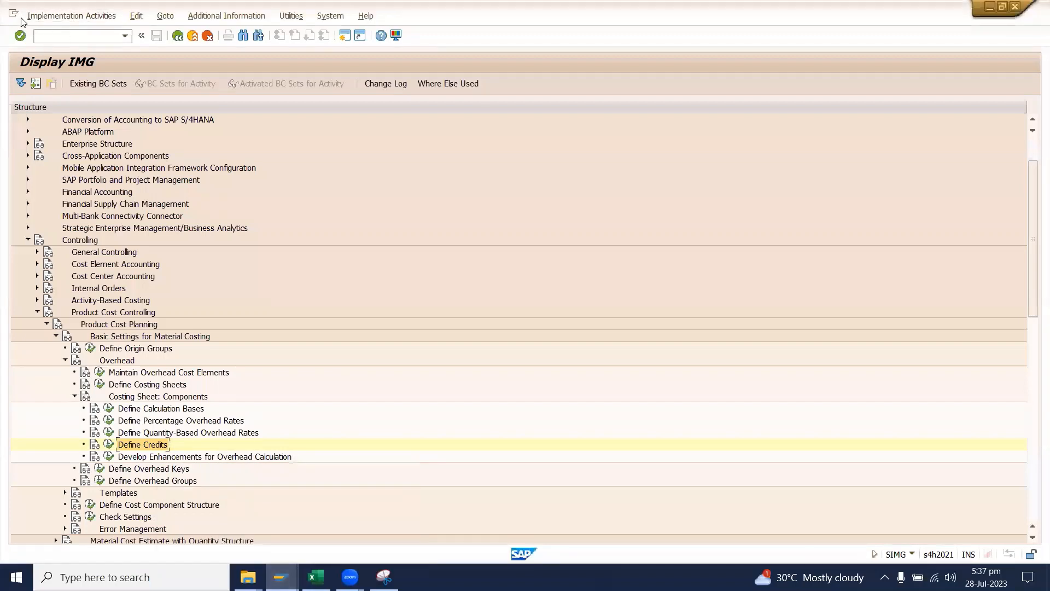
pyautogui.click(12, 14)
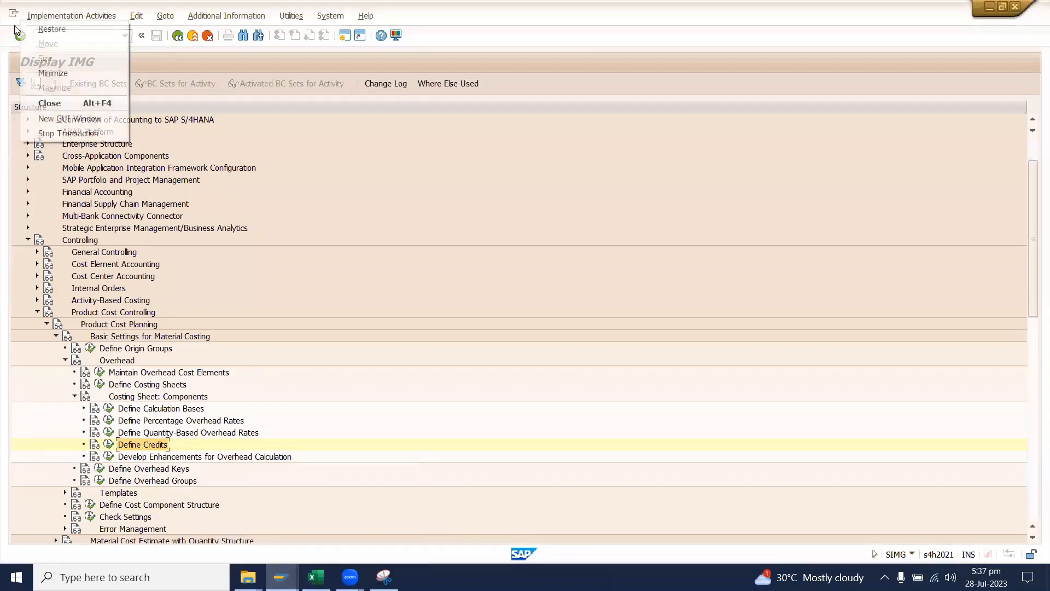
pyautogui.click(71, 112)
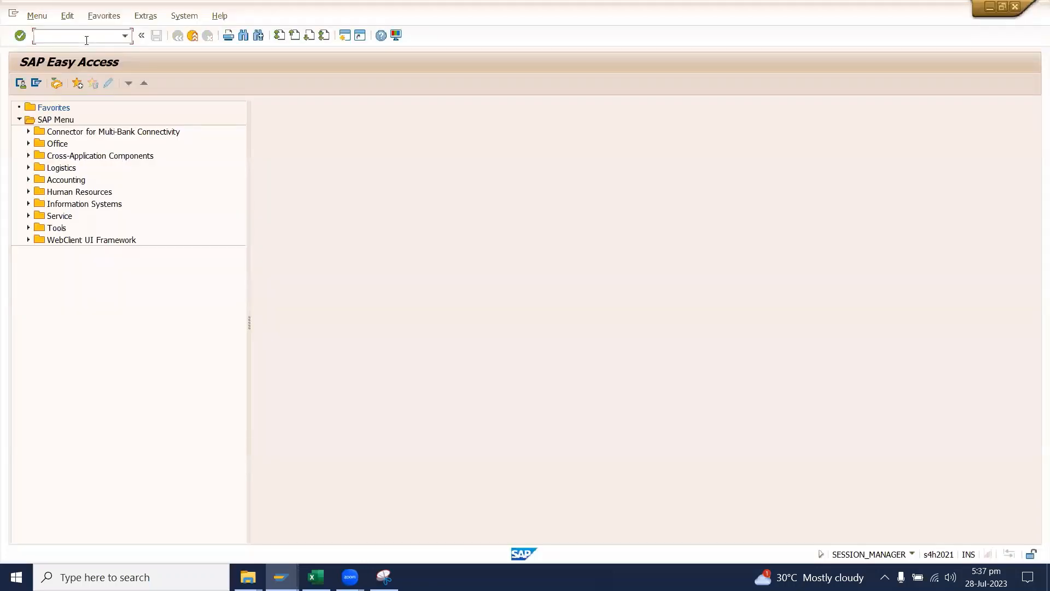
pyautogui.write('kah3')
pyautogui.press('Return')
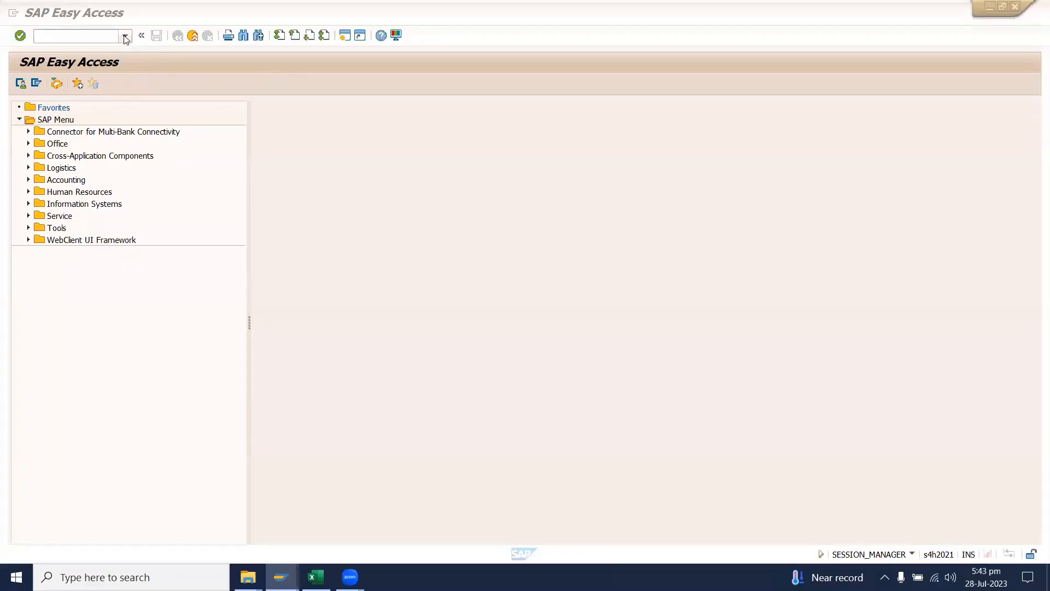
# Run the previously used transaction kah3 from the command history on the SAP Easy Access screen
pyautogui.click(125, 36)
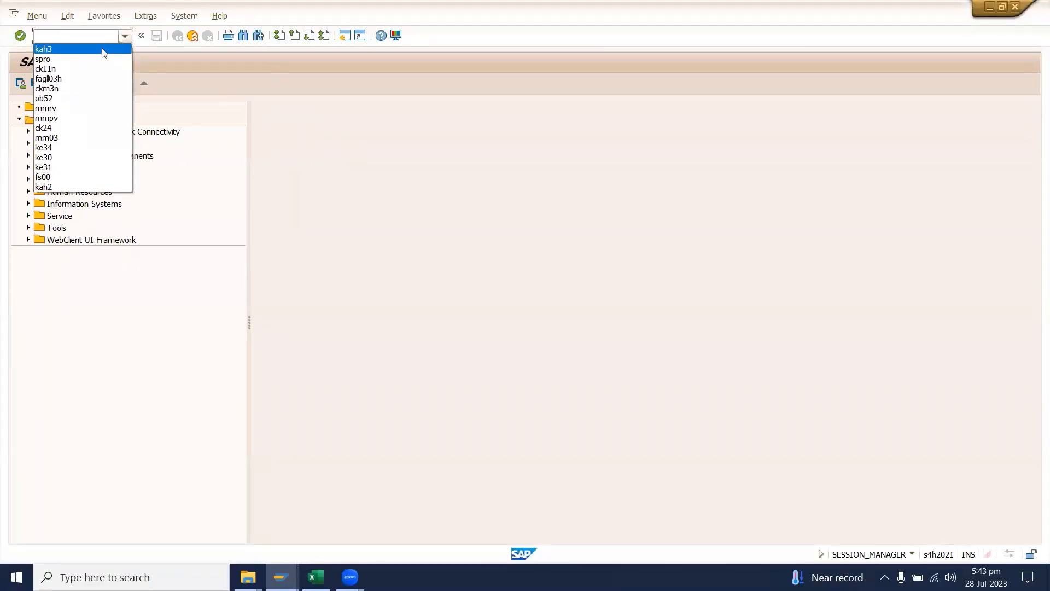
pyautogui.click(102, 49)
pyautogui.press('Return')
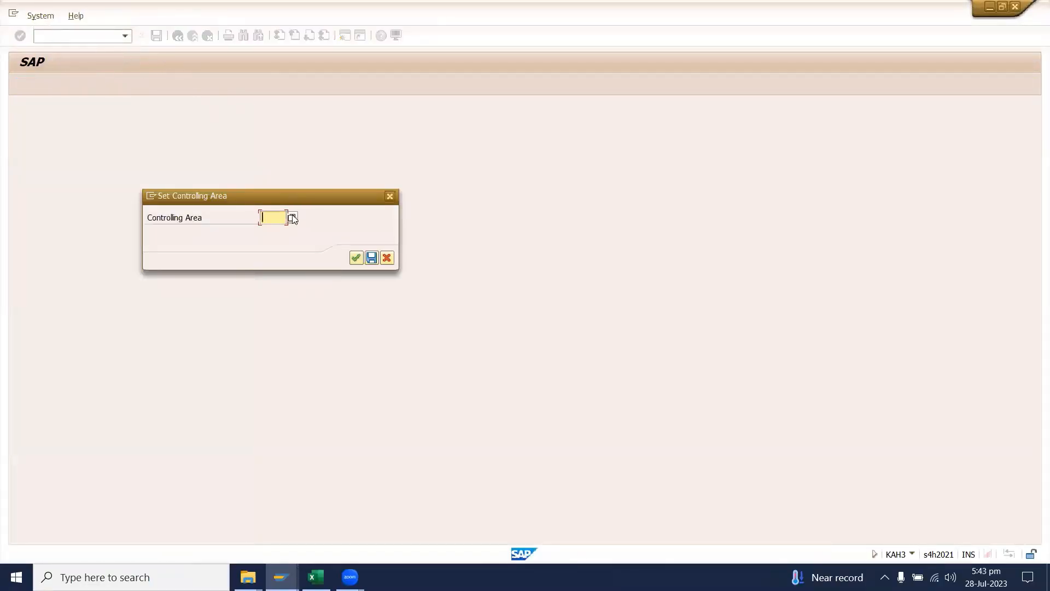
# Set the controlling area and display the structure of cost element group 1200_CE
pyautogui.click(292, 217)
pyautogui.click(292, 230)
pyautogui.press('Return')
pyautogui.click(207, 135)
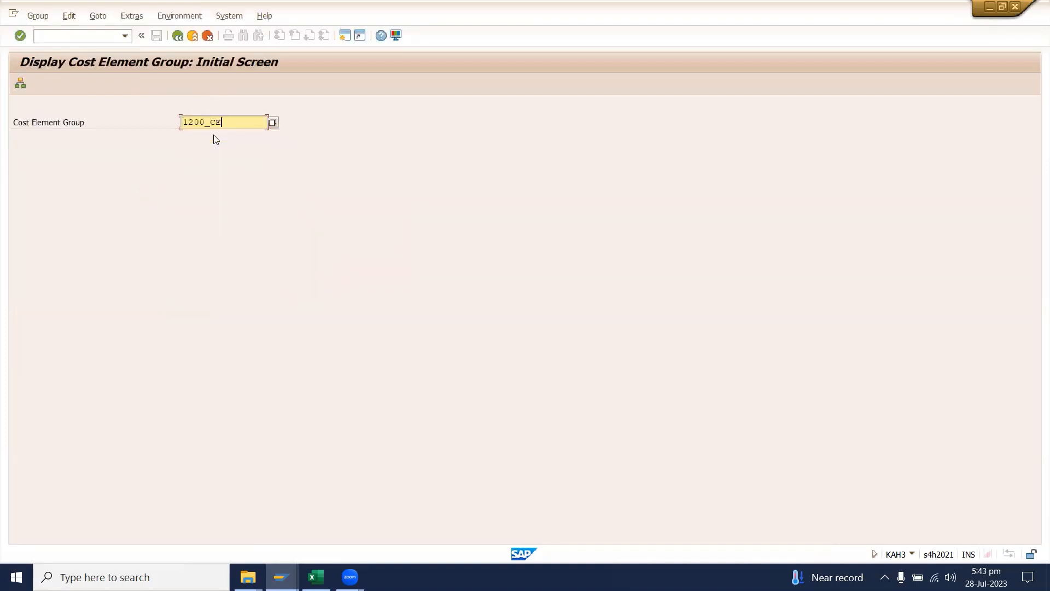
pyautogui.press('Return')
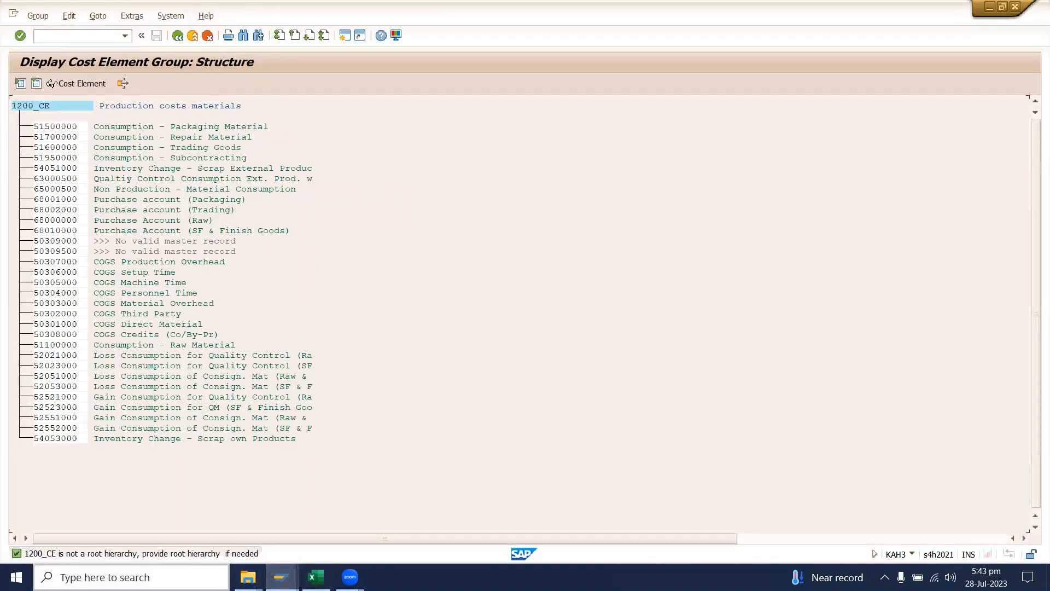
# Open Snipping Tool and capture the 1200_CE cost element group structure from its title down past the last cost element
pyautogui.click(104, 577)
pyautogui.write('s')
pyautogui.press('Return')
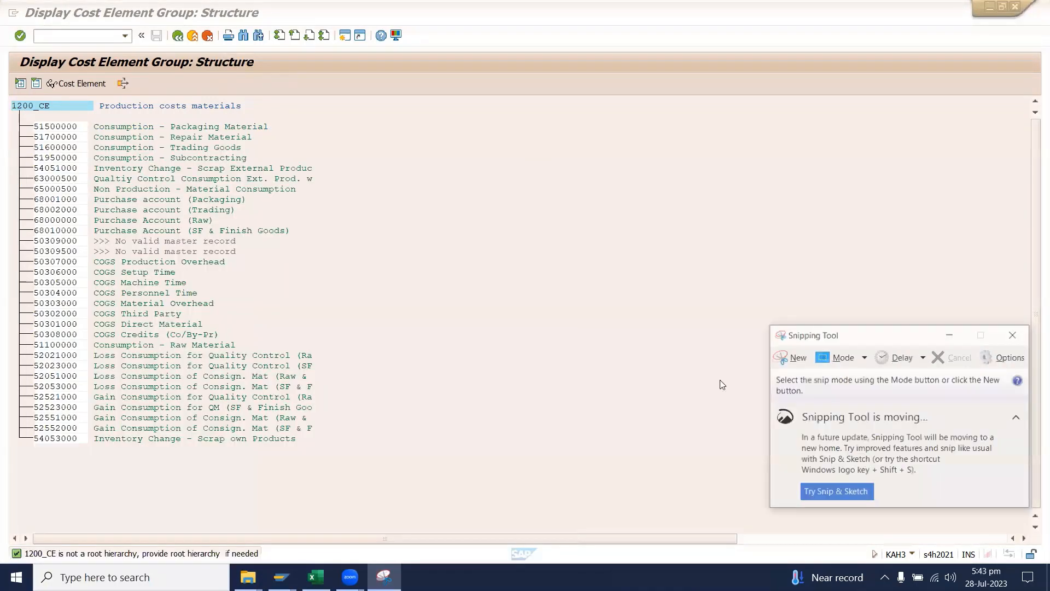
pyautogui.moveTo(9, 98)
pyautogui.mouseDown()
pyautogui.moveTo(237, 234)
pyautogui.moveTo(9, 80)
pyautogui.mouseUp()
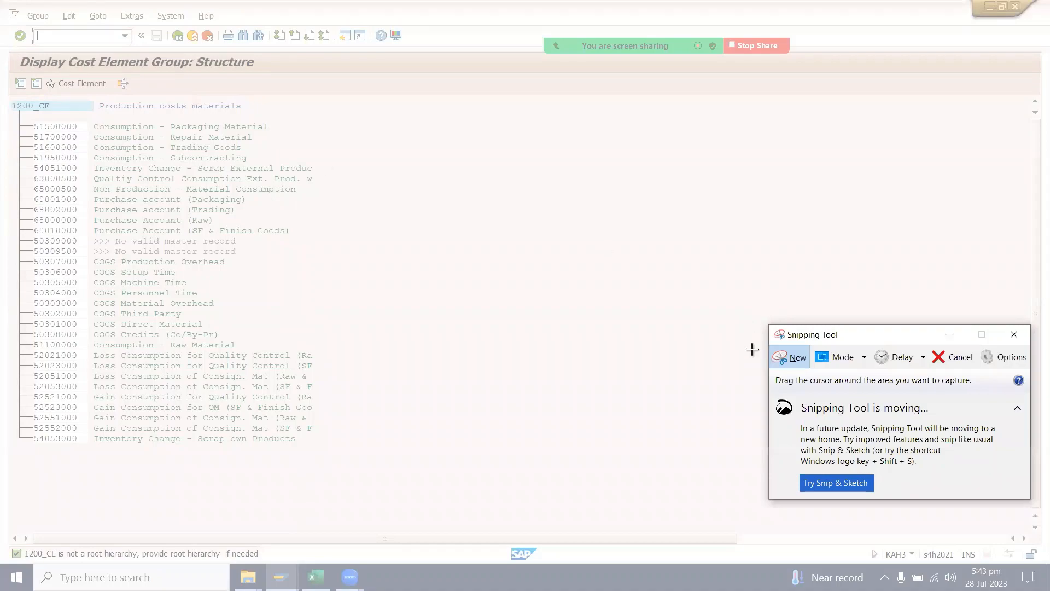
pyautogui.click(789, 359)
pyautogui.click(789, 359)
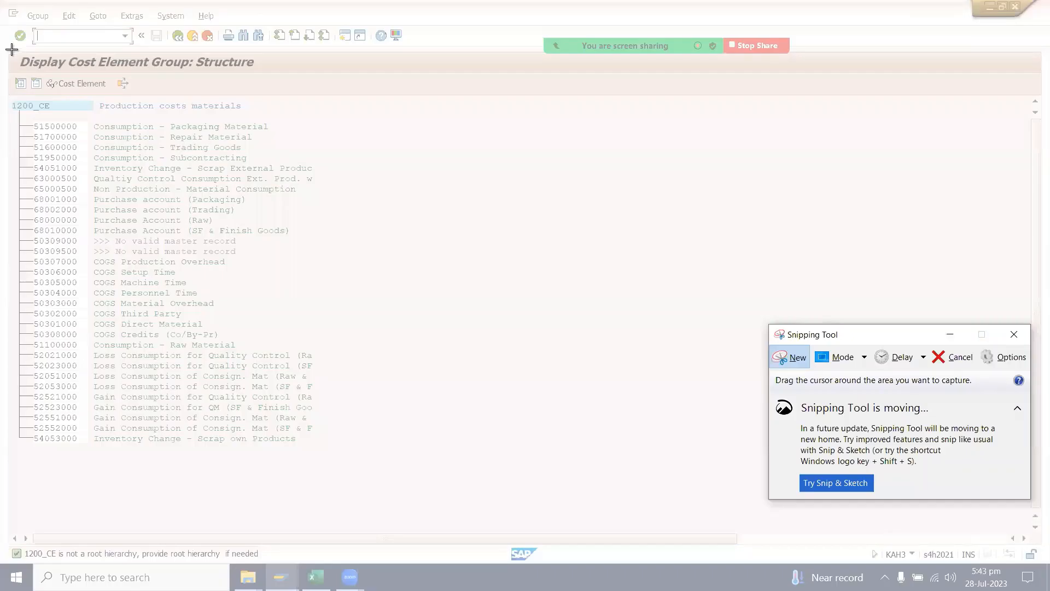
pyautogui.moveTo(12, 49); pyautogui.dragTo(425, 482)
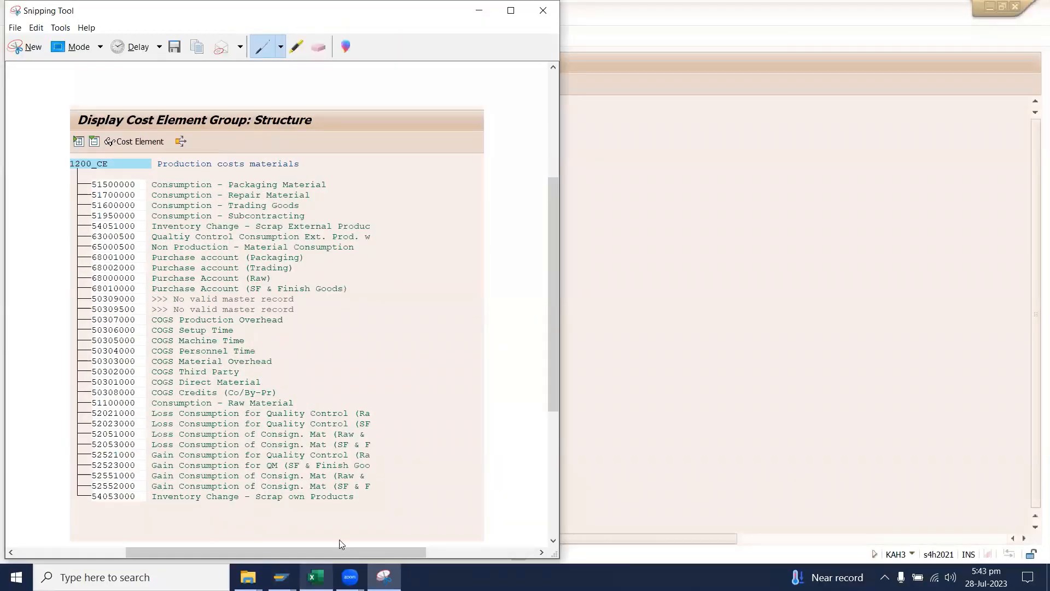
# Switch to the Excel workbook and paste the 1200_CE snip below the Y02 credit screenshot on the SS sheet
pyautogui.click(316, 577)
pyautogui.moveTo(1043, 189); pyautogui.dragTo(1044, 501)
pyautogui.scroll(-2, 107, 493)
pyautogui.click(80, 447)
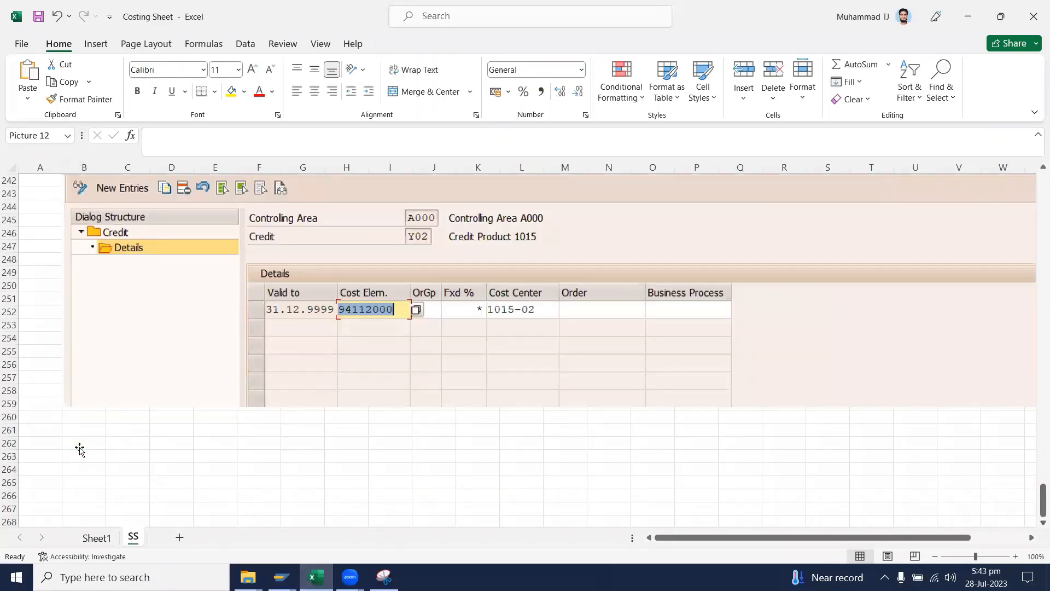
pyautogui.hotkey('ctrl', 'v')
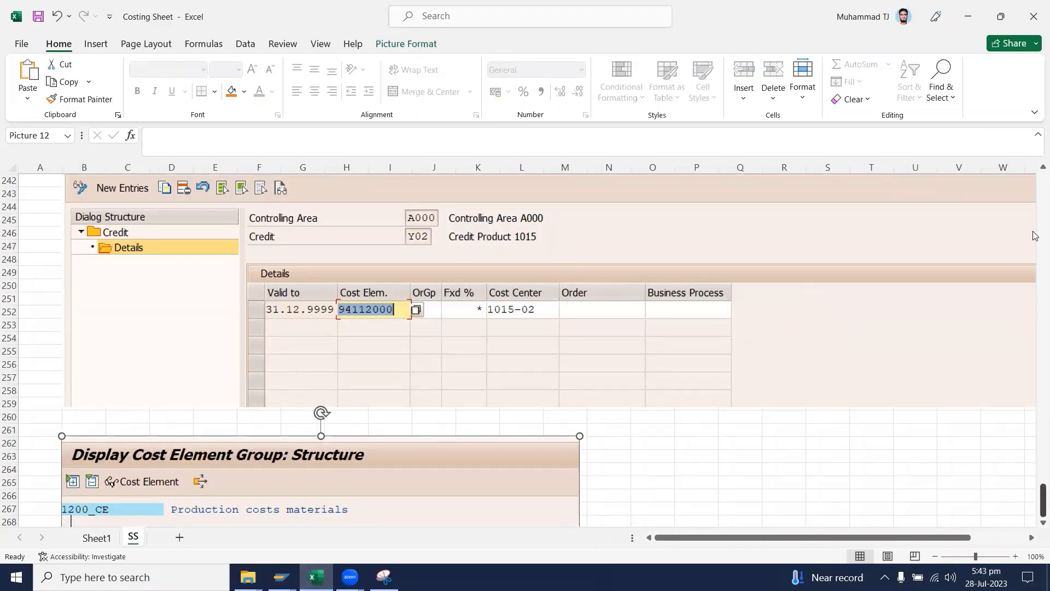
# Return to the start of the SS sheet, then switch to SAP and run transaction CK11N in a new GUI window
pyautogui.moveTo(1035, 236); pyautogui.dragTo(1034, 117)
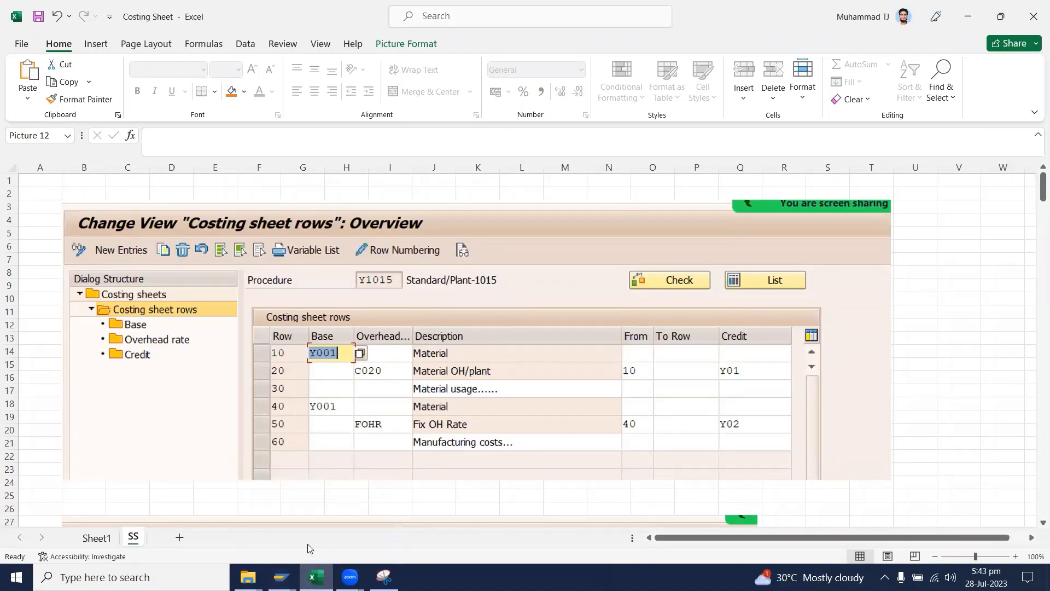
pyautogui.moveTo(281, 575)
pyautogui.click(334, 514)
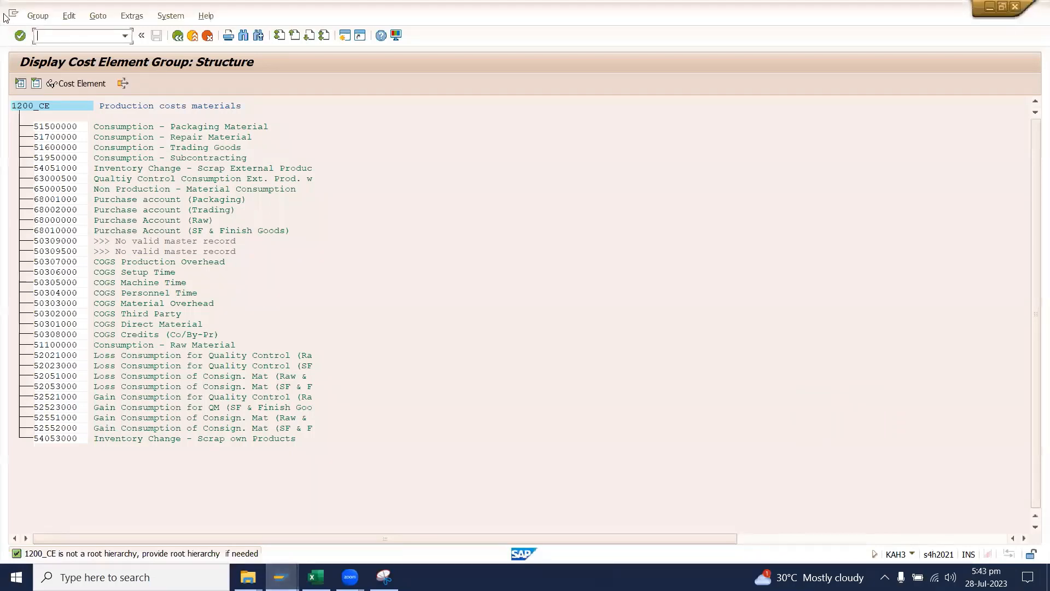
pyautogui.click(12, 16)
pyautogui.click(75, 118)
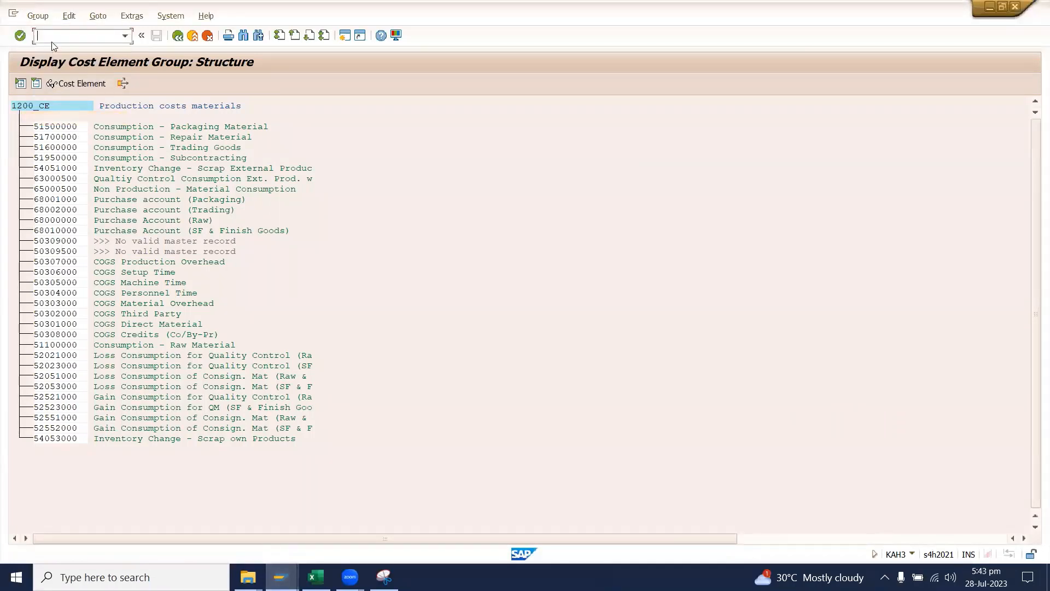
pyautogui.write('d')
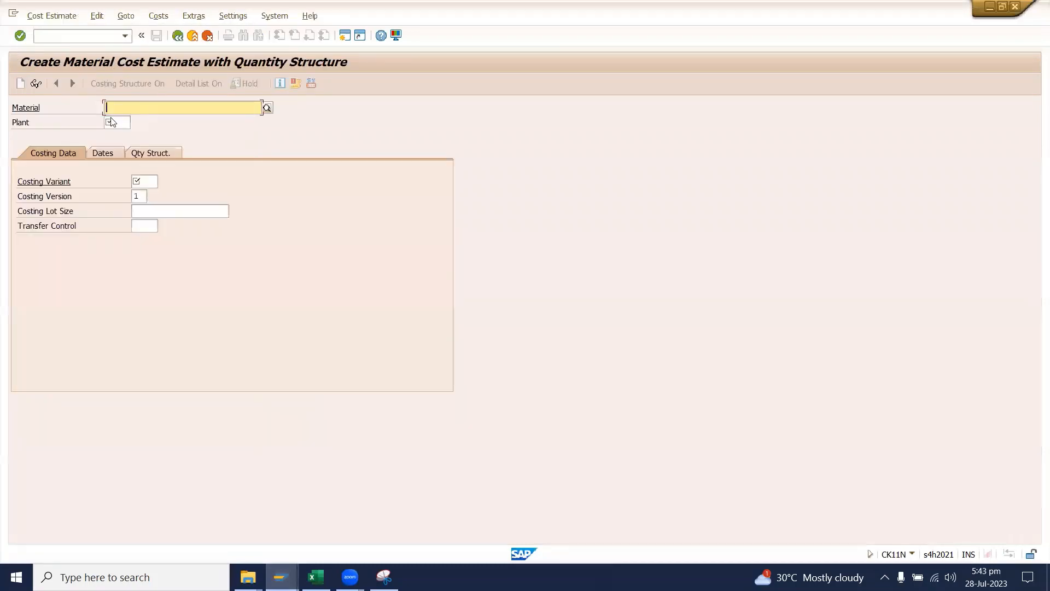
# Create the cost estimate for material PUMP-100 in plant PL01 with costing variant ZPPC and costing version 1
pyautogui.press('space')
pyautogui.click(127, 123)
pyautogui.click(126, 125)
pyautogui.press('space')
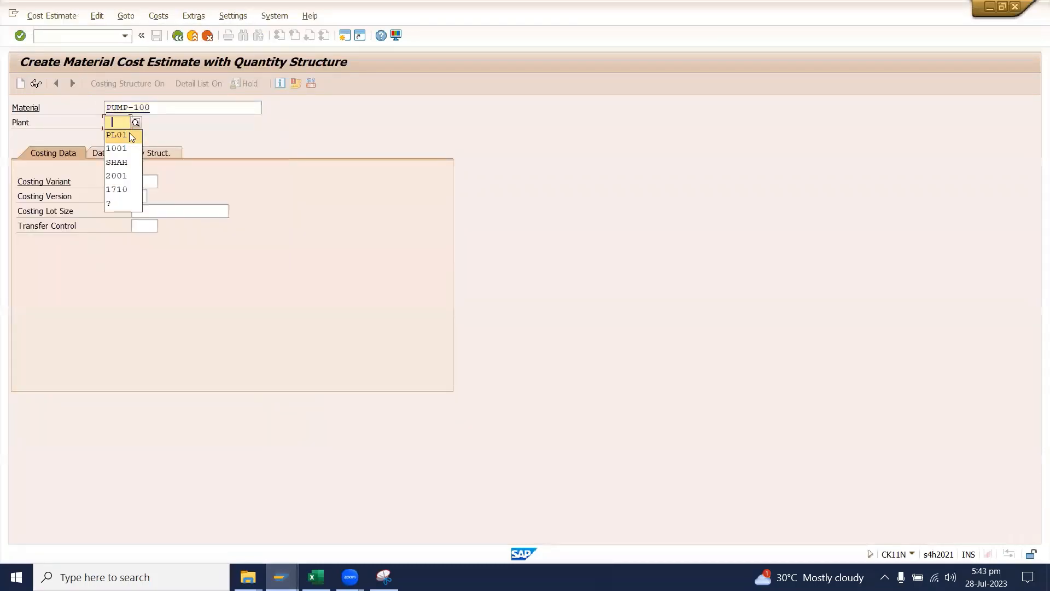
pyautogui.click(129, 134)
pyautogui.click(146, 183)
pyautogui.press('space')
pyautogui.click(165, 196)
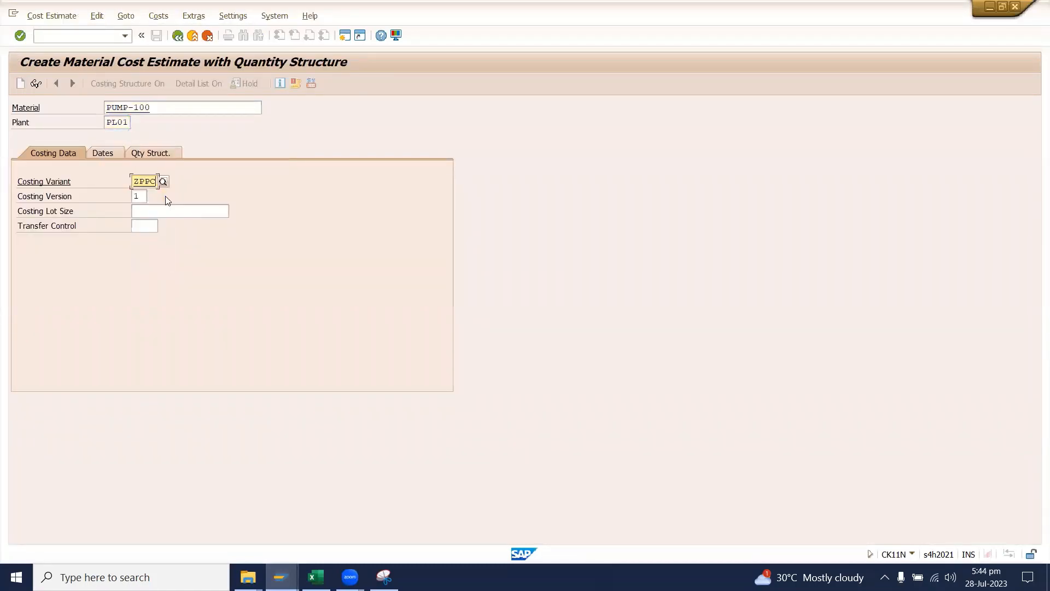
pyautogui.press('Return')
pyautogui.press('Return')
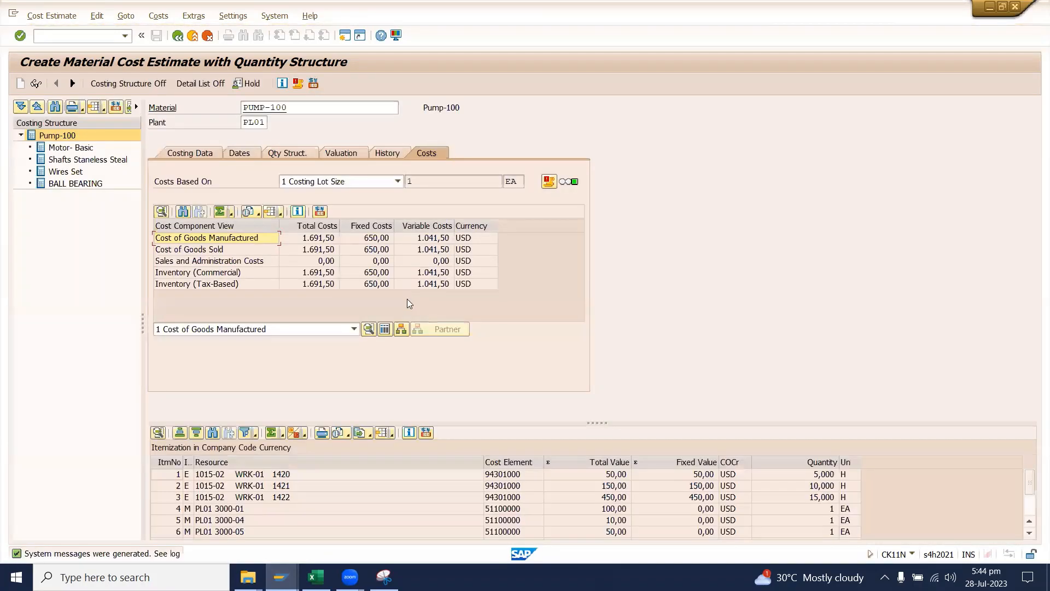
# Enlarge the PUMP-100 itemization and subtotal its values by cost element
pyautogui.click(531, 461)
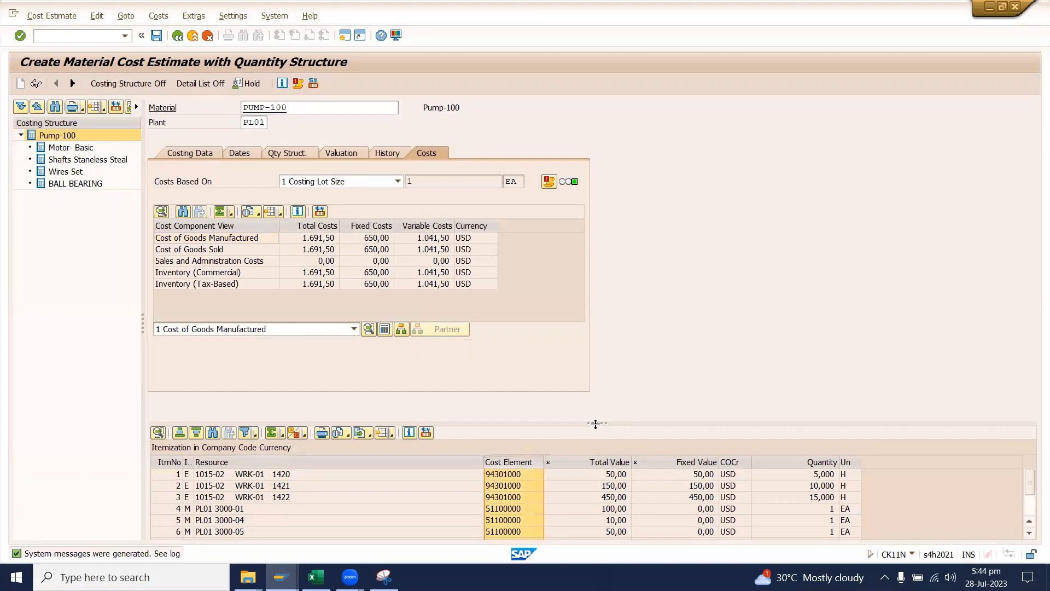
pyautogui.moveTo(596, 424); pyautogui.dragTo(596, 338)
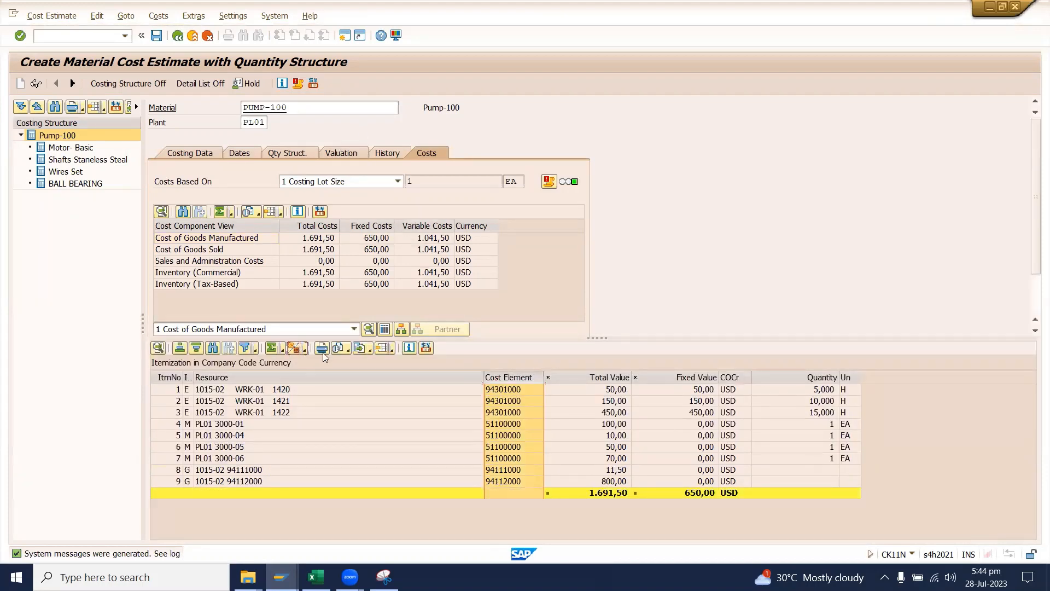
pyautogui.click(509, 390)
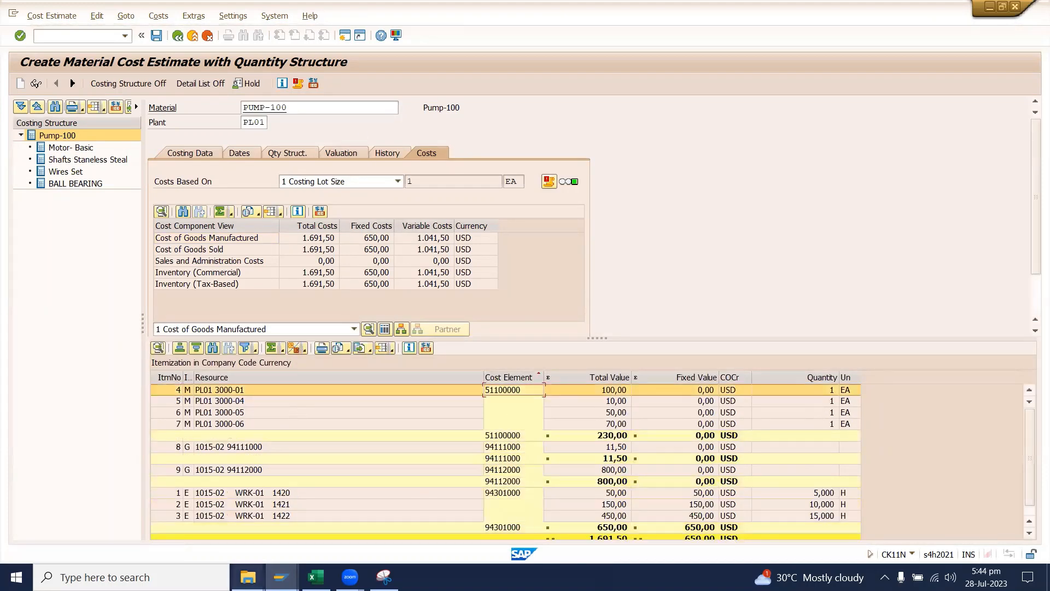
# Switch to Excel and check the material subtotal in H24, its cost element rows and the grand total in H33 on Sheet1
pyautogui.click(280, 577)
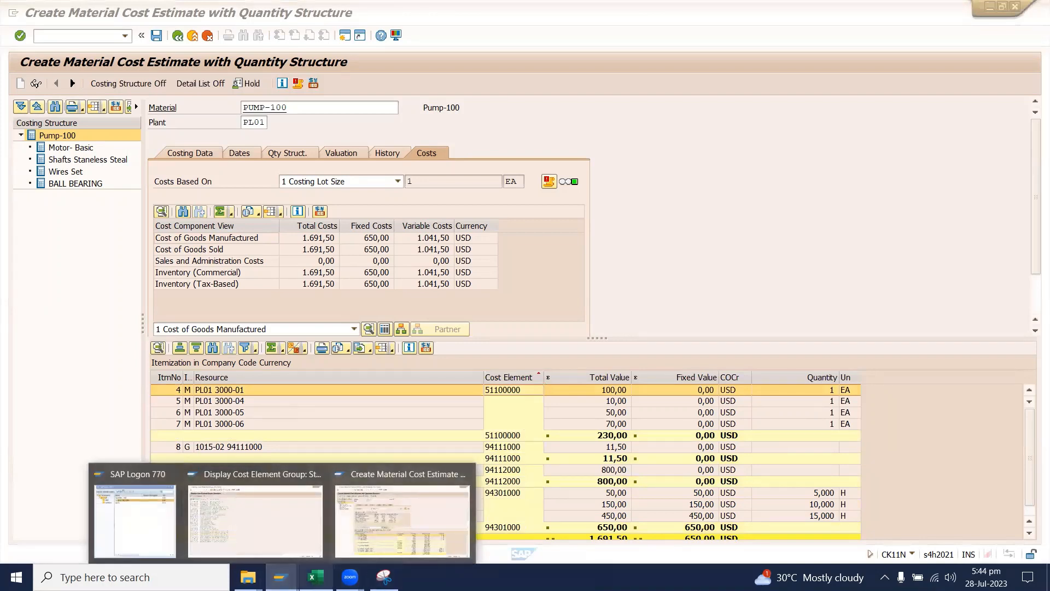
pyautogui.click(315, 577)
pyautogui.click(97, 537)
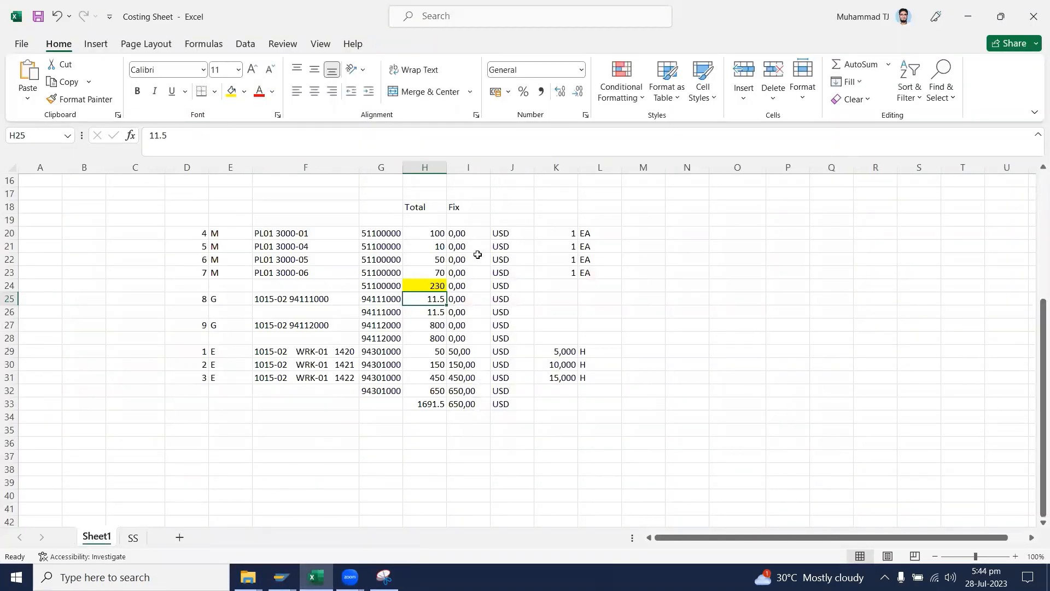
pyautogui.doubleClick(436, 284)
pyautogui.moveTo(387, 233); pyautogui.dragTo(385, 259)
pyautogui.click(432, 403)
pyautogui.click(432, 286)
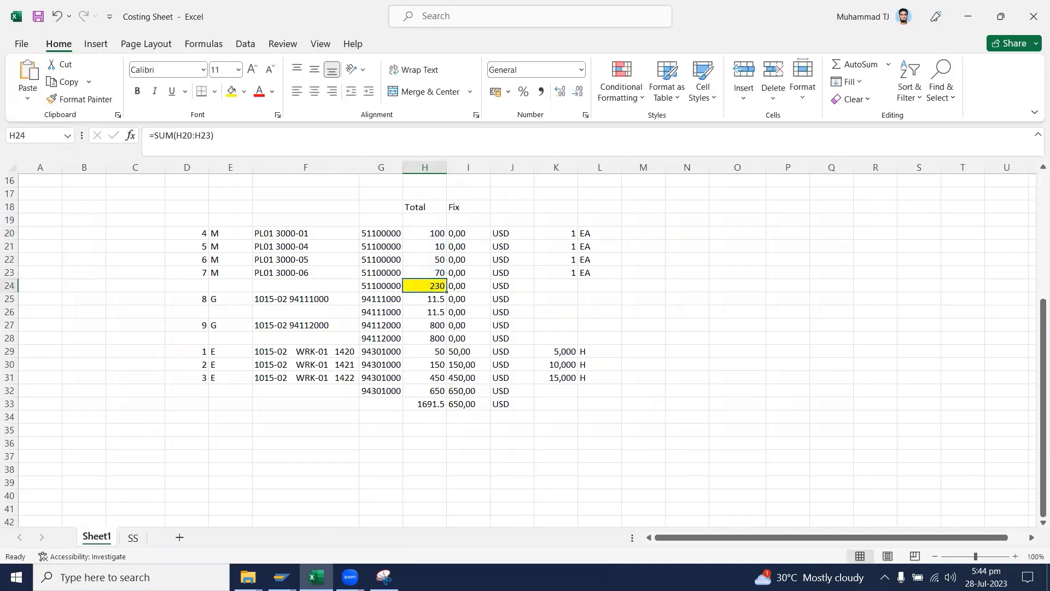
# Switch back to SAP and leave the 1200_CE structure for the cost element group's initial screen
pyautogui.moveTo(281, 577)
pyautogui.click(359, 547)
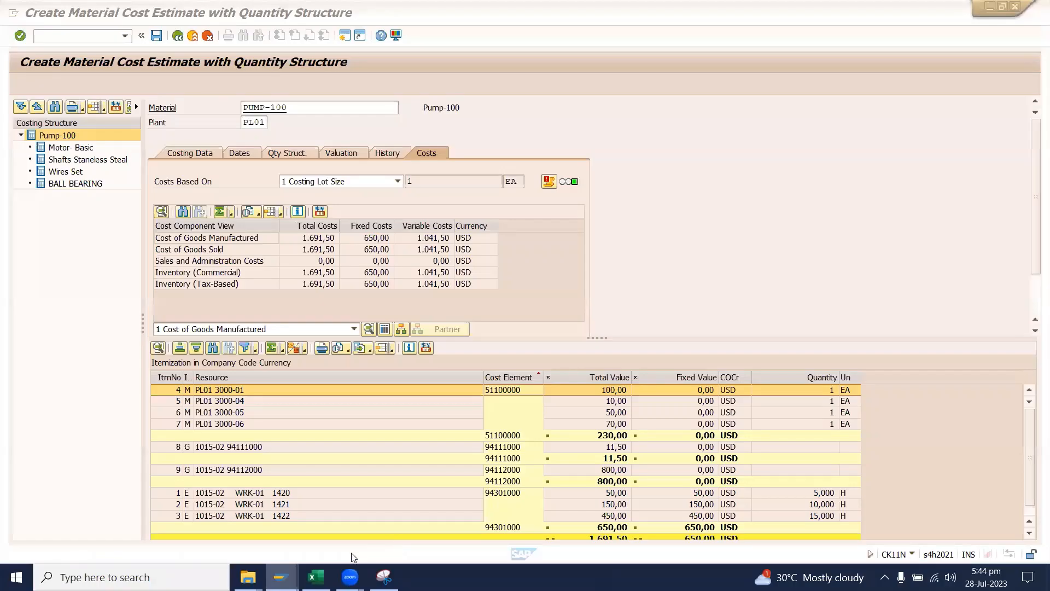
pyautogui.click(267, 517)
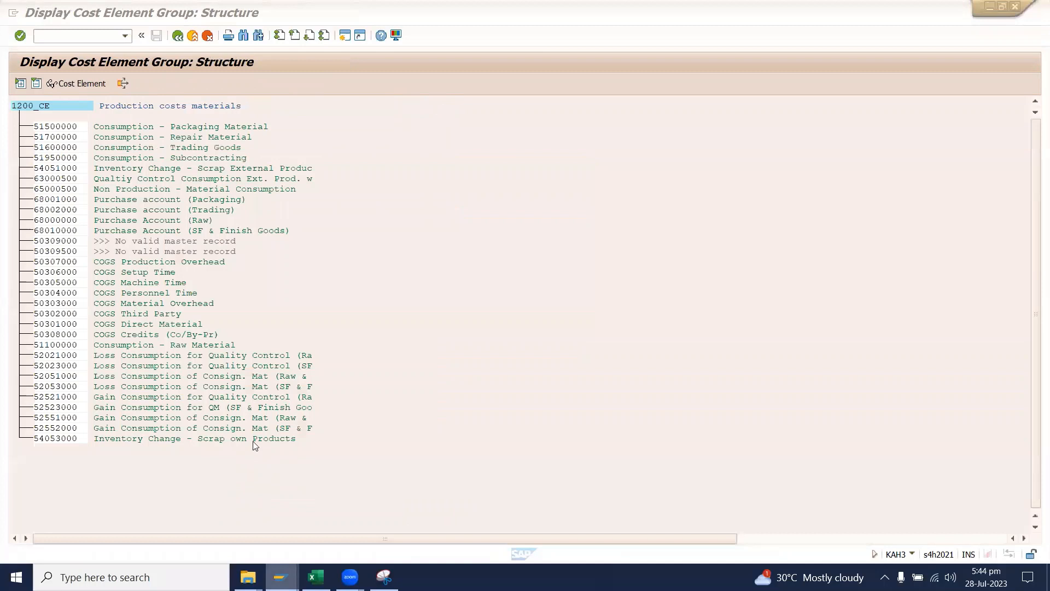
pyautogui.click(180, 36)
# Switch to the PUMP-100 cost estimate and display the rows of costing sheet Y1015 from its valuation data
pyautogui.moveTo(281, 577)
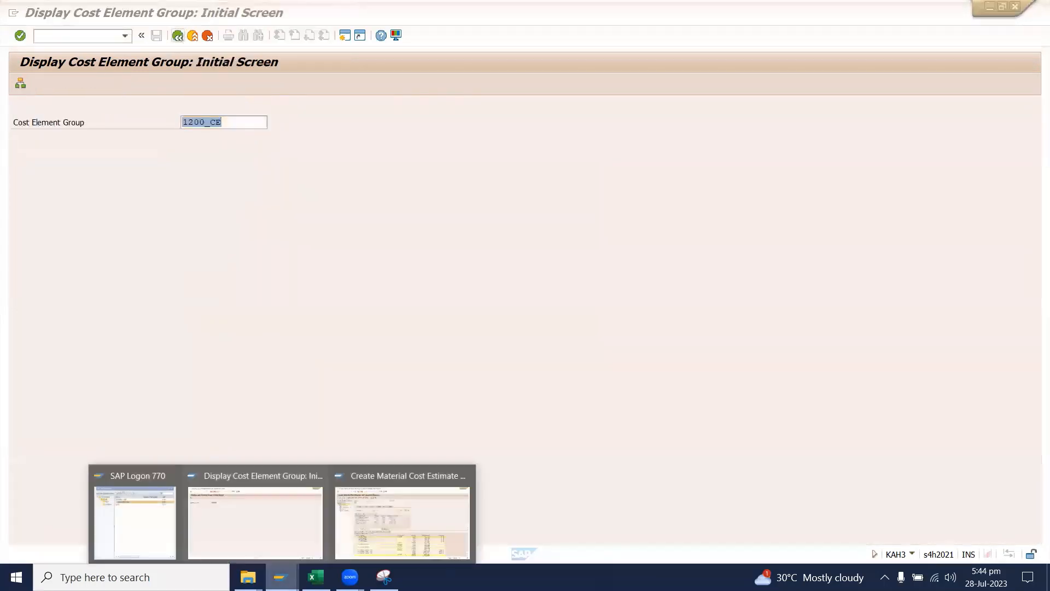
pyautogui.click(429, 548)
pyautogui.click(350, 155)
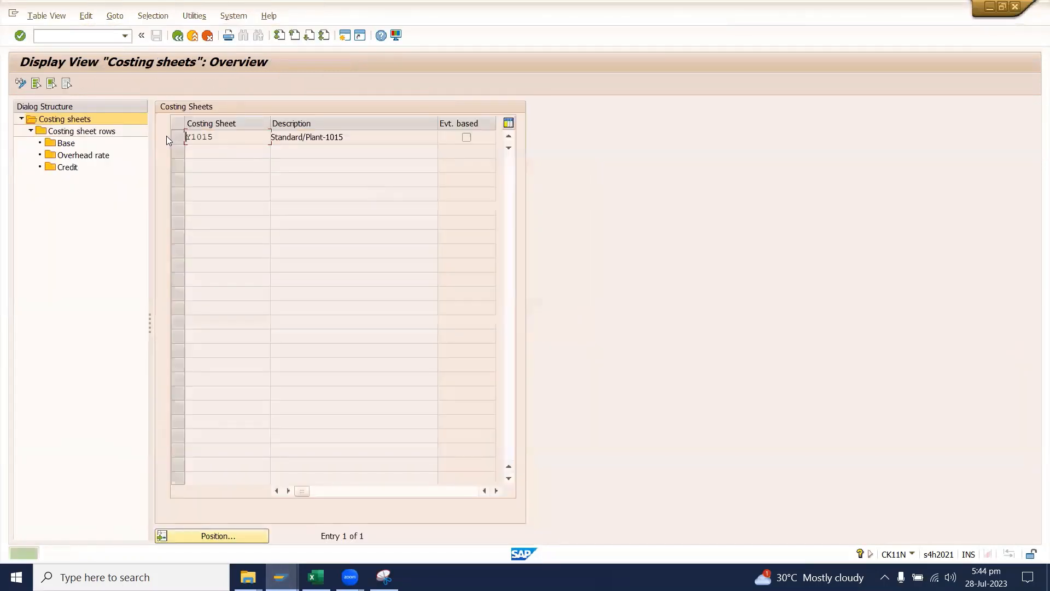
pyautogui.click(175, 137)
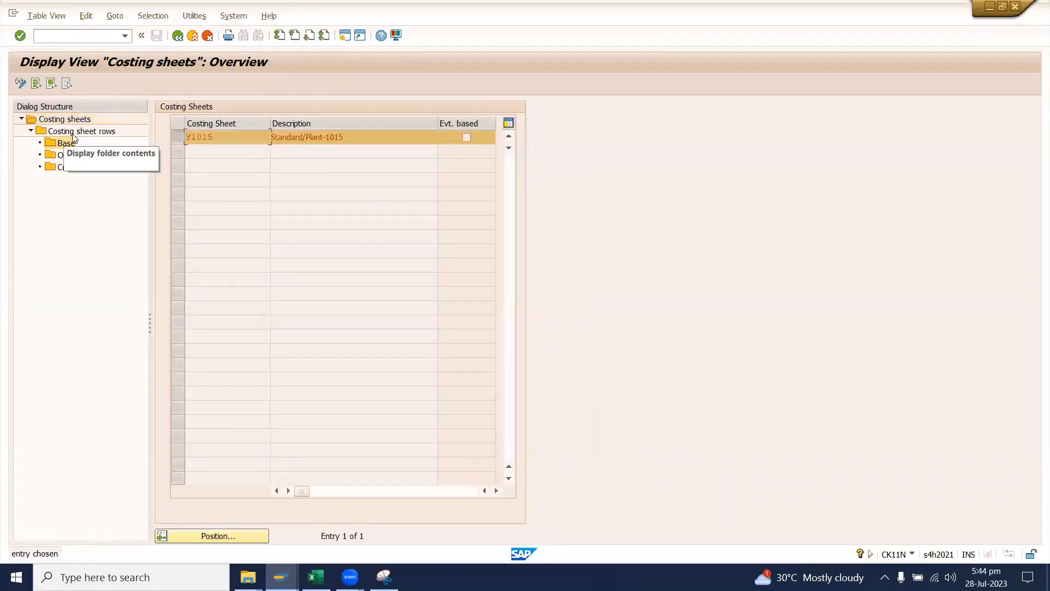
pyautogui.doubleClick(74, 131)
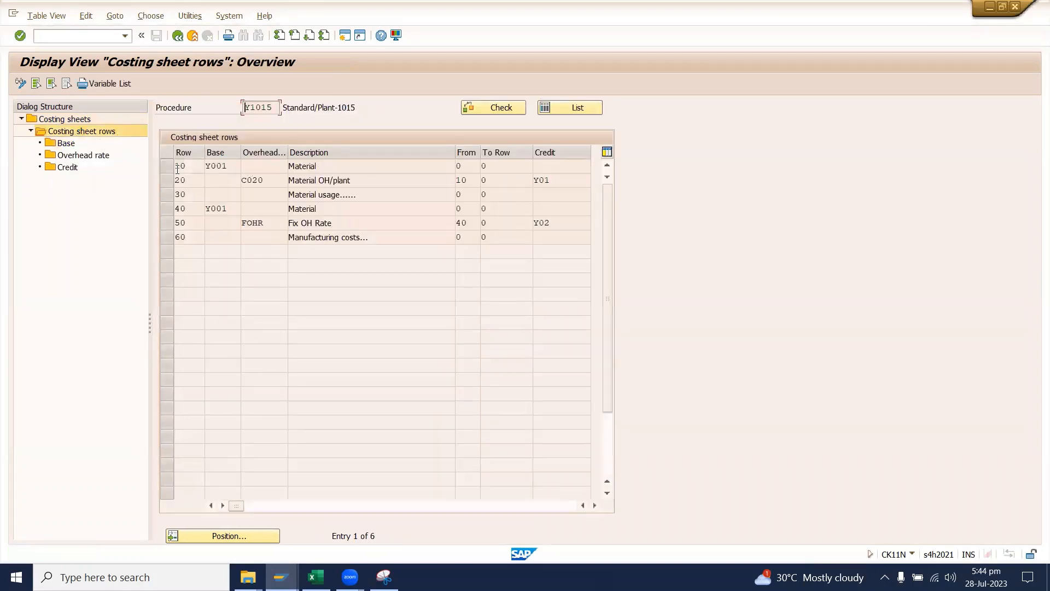
# Display the calculation base details of costing sheet row 10, base Y001
pyautogui.click(169, 167)
pyautogui.doubleClick(69, 144)
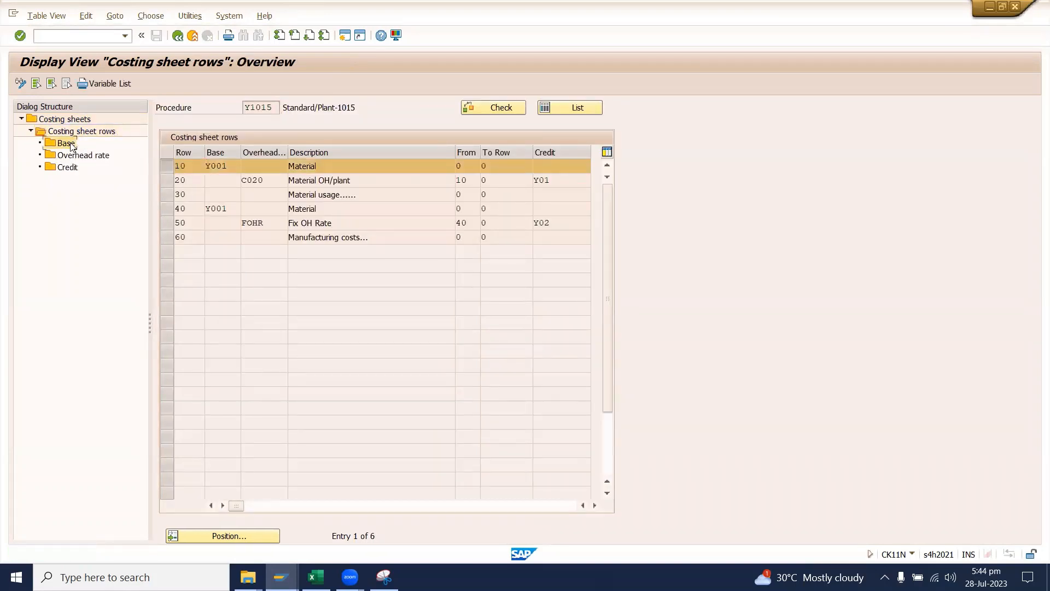
pyautogui.click(356, 257)
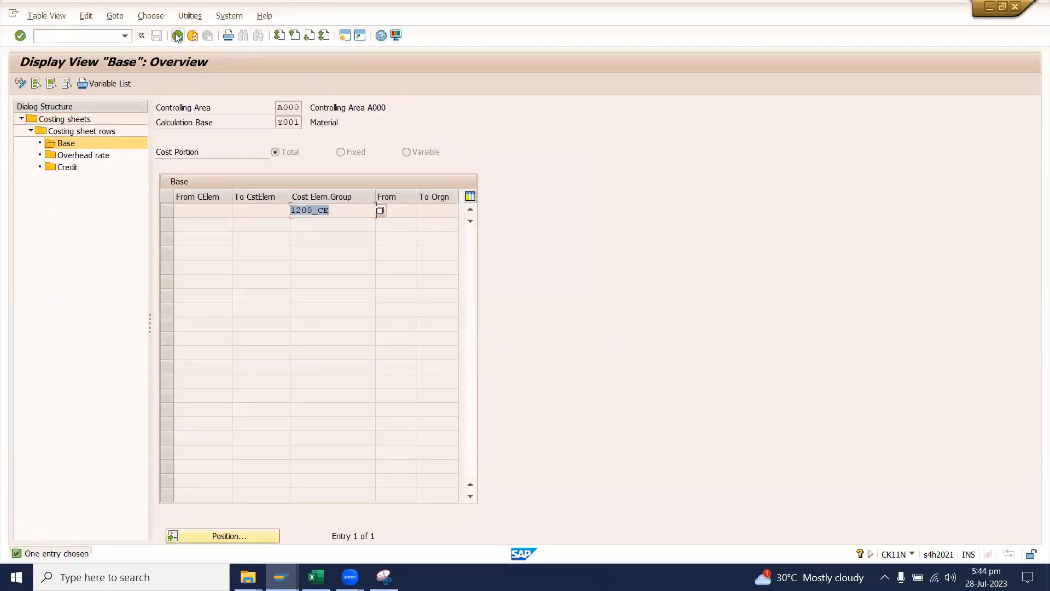
# Return to the costing sheet rows and display the overhead rate of row 20, C020, checking its percentages for plant PL01
pyautogui.doubleClick(82, 131)
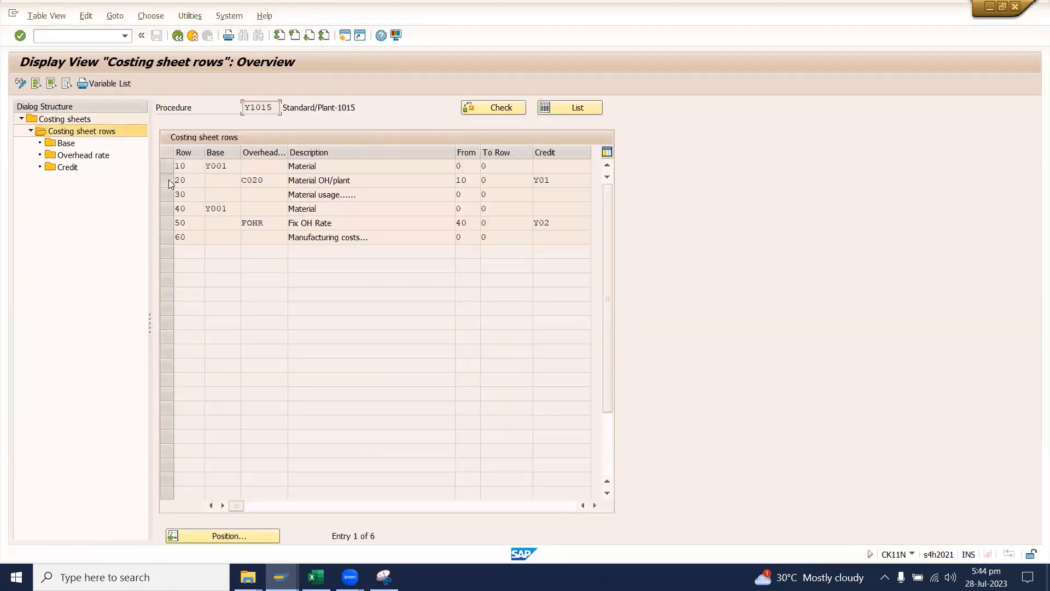
pyautogui.click(168, 180)
pyautogui.doubleClick(83, 155)
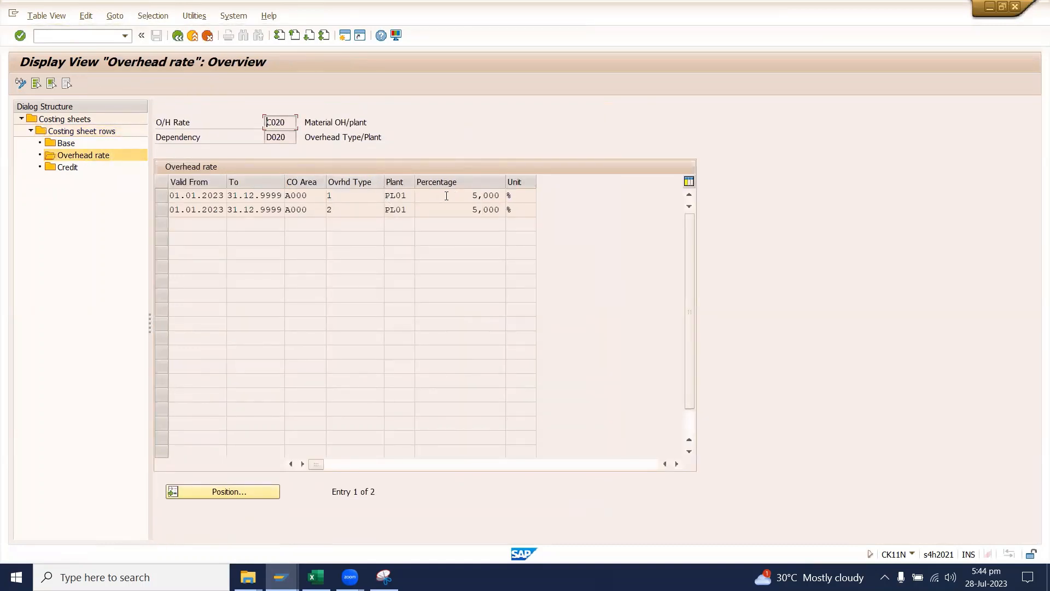
pyautogui.click(348, 208)
pyautogui.click(392, 212)
pyautogui.click(378, 166)
pyautogui.doubleClick(476, 215)
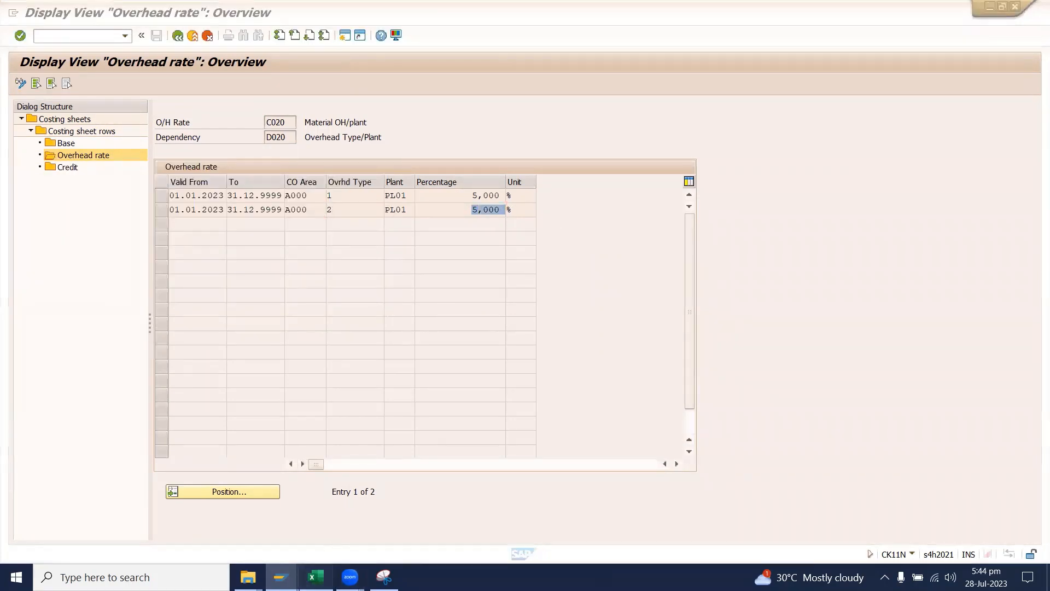
# Switch to Excel and calculate the 5% material overhead in cell M24 as H24*0.05
pyautogui.click(315, 577)
pyautogui.click(646, 287)
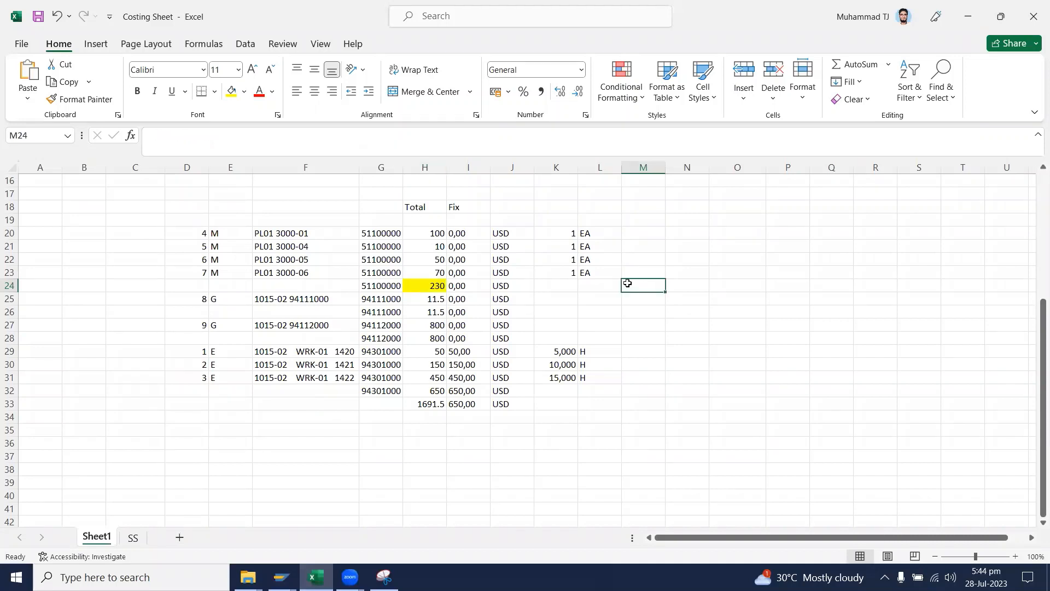
pyautogui.write('+')
pyautogui.click(435, 288)
pyautogui.write('*')
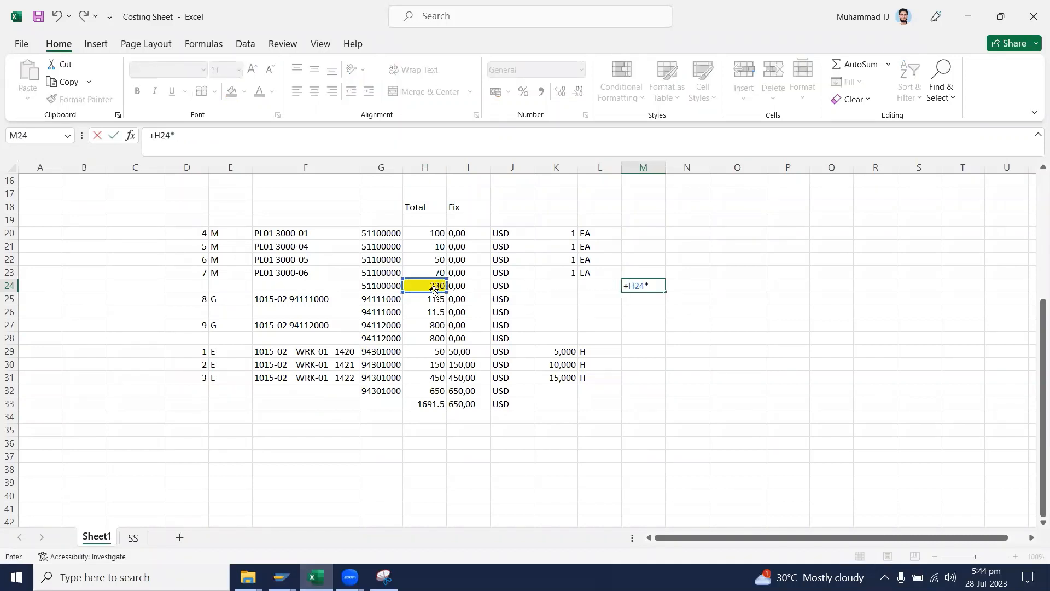
pyautogui.write('.05')
pyautogui.press('Return')
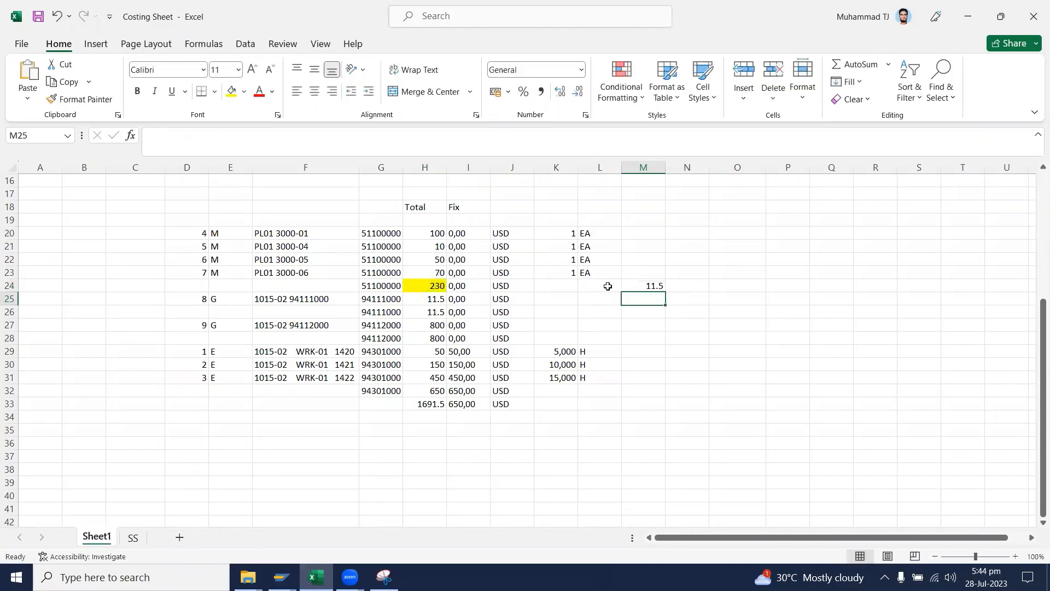
# Fill the calculated overhead in M24 and the matching amount in H25 with light green
pyautogui.click(656, 286)
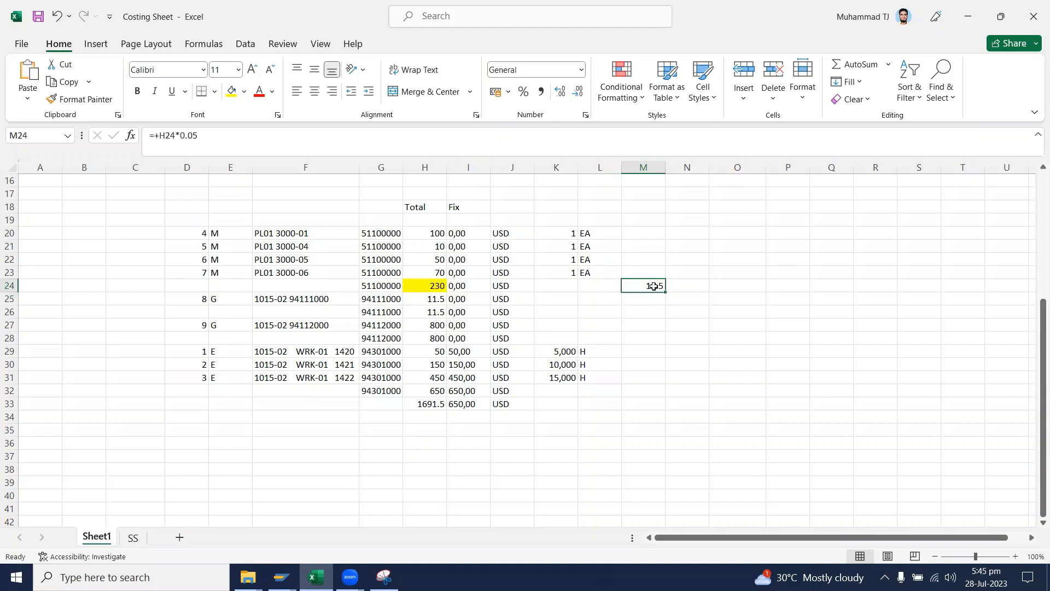
pyautogui.keyDown('ctrl'); pyautogui.click(438, 300); pyautogui.keyUp('ctrl')
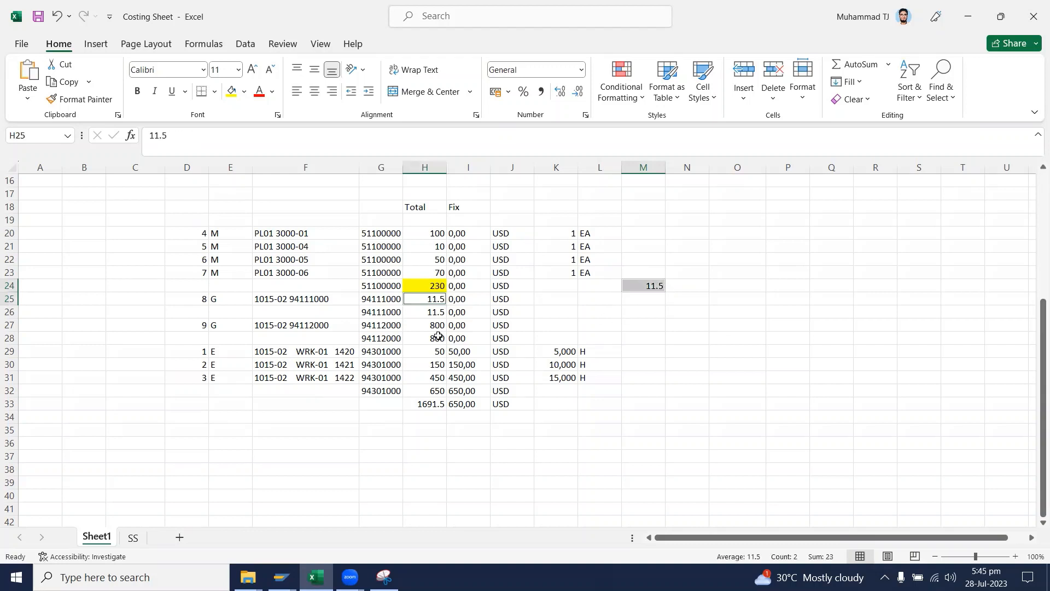
pyautogui.click(244, 92)
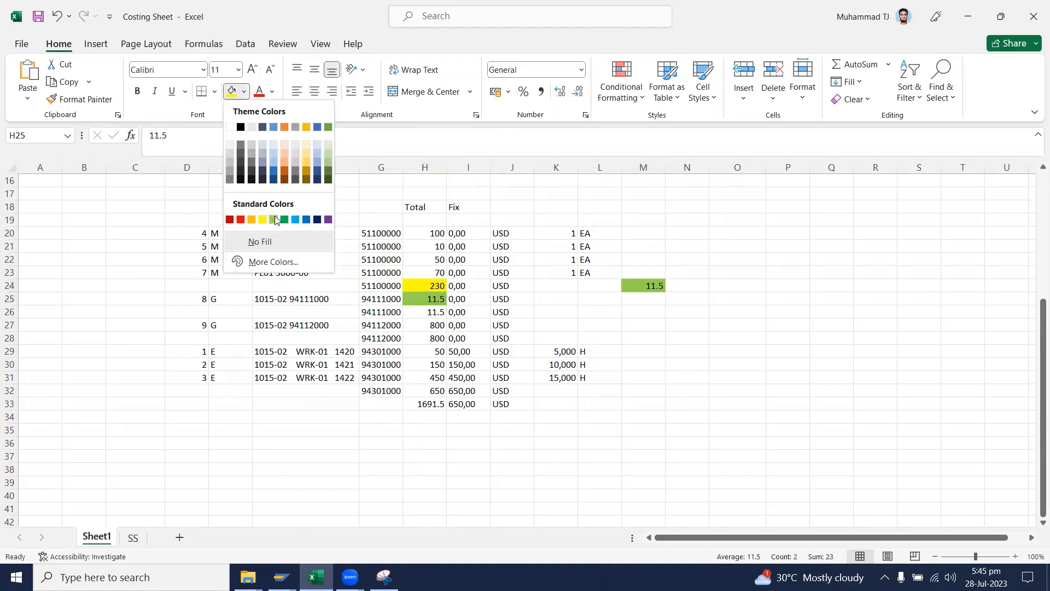
pyautogui.click(275, 219)
pyautogui.click(652, 365)
# Switch back to SAP's costing sheet and display the credit details of row 20, credit Y01
pyautogui.moveTo(280, 577)
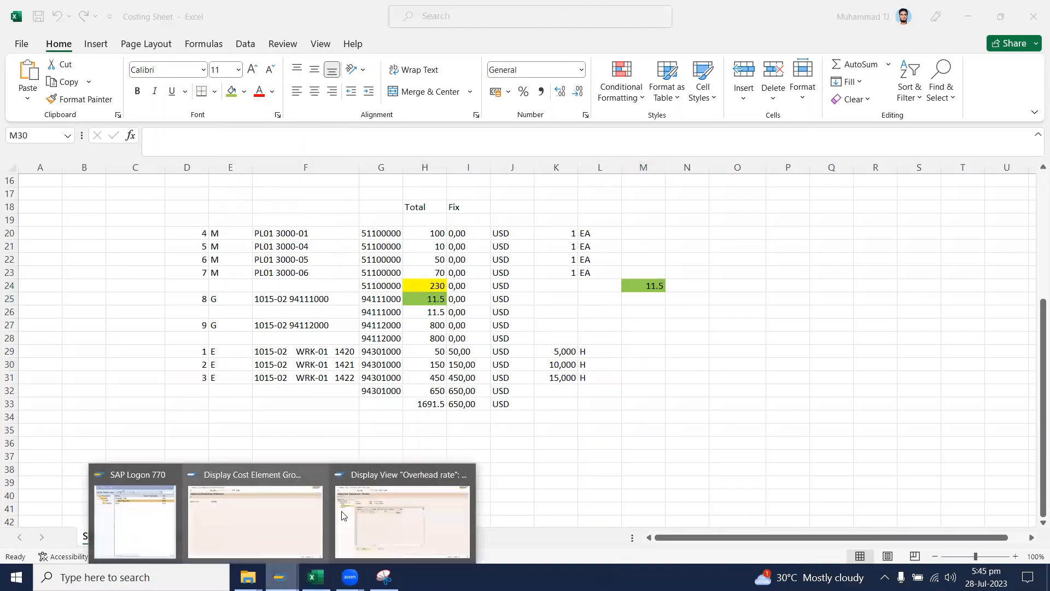
pyautogui.click(416, 506)
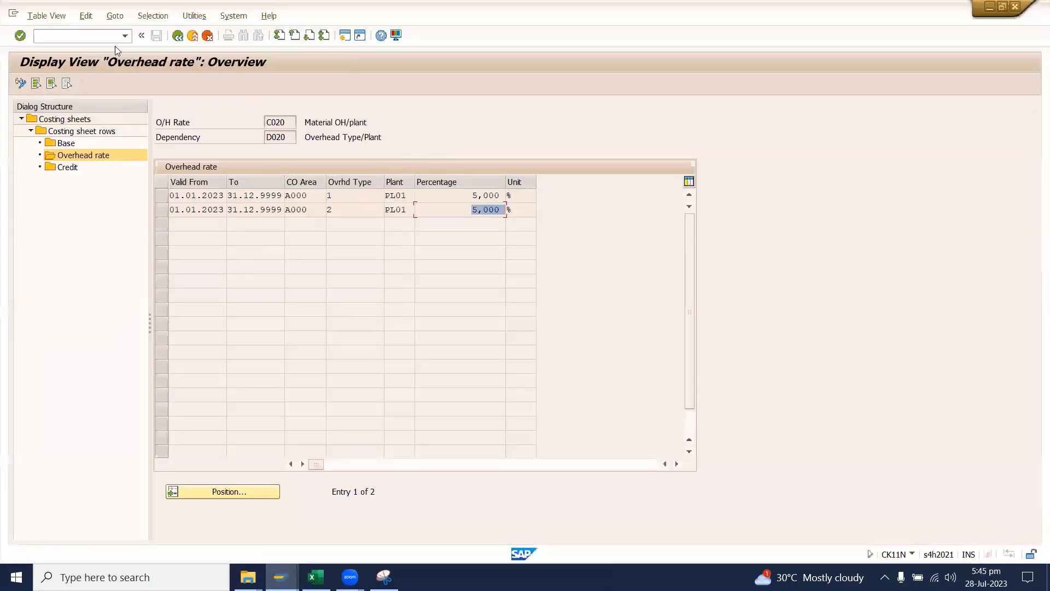
pyautogui.click(178, 35)
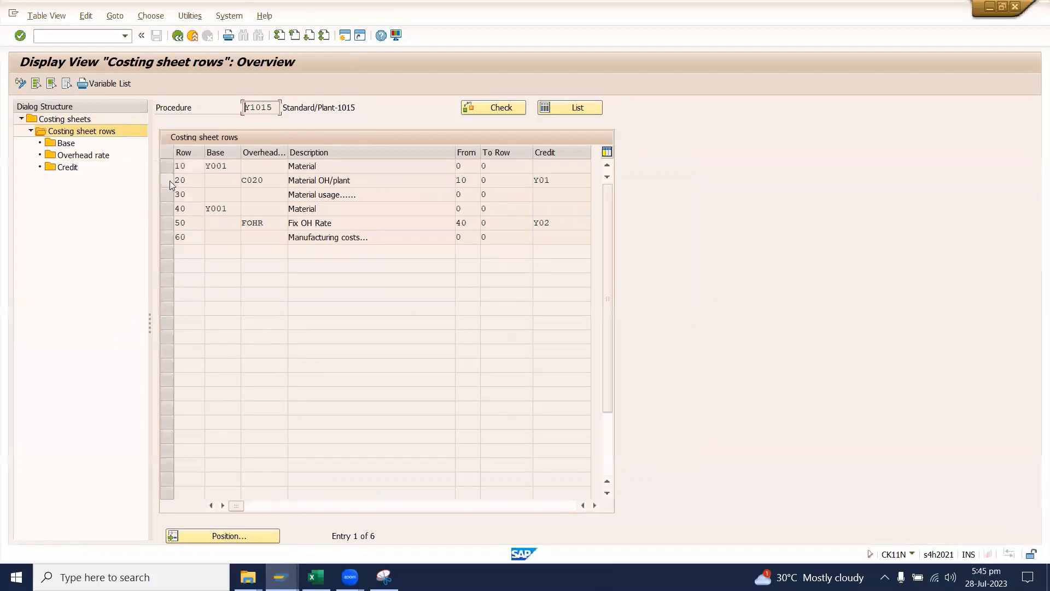
pyautogui.click(167, 180)
pyautogui.click(67, 167)
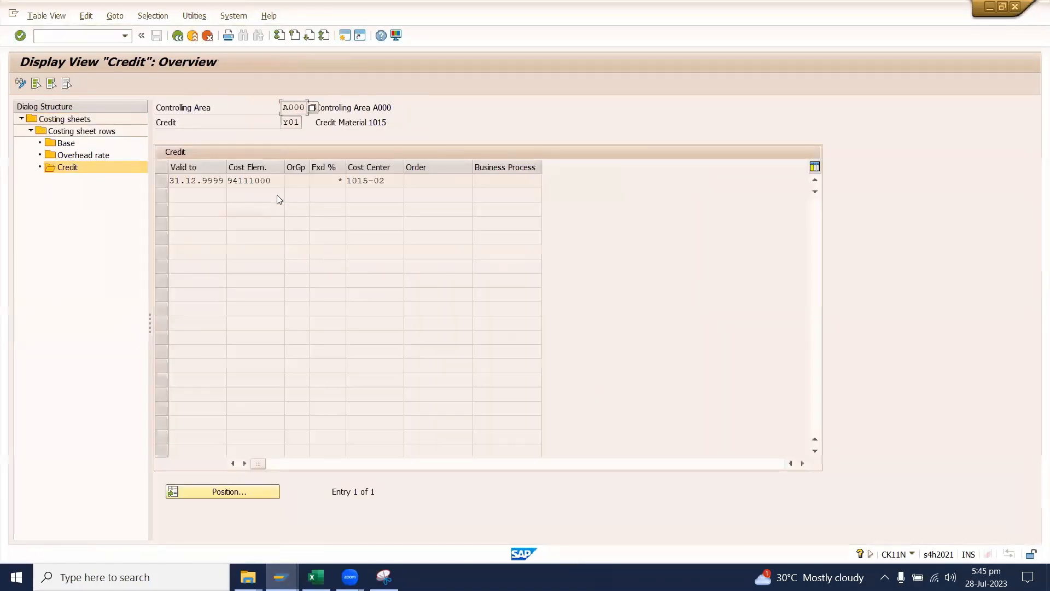
# Copy credit cost element 94111000 into cell L24 in Excel and fill L24 and G25 with light green
pyautogui.doubleClick(276, 181)
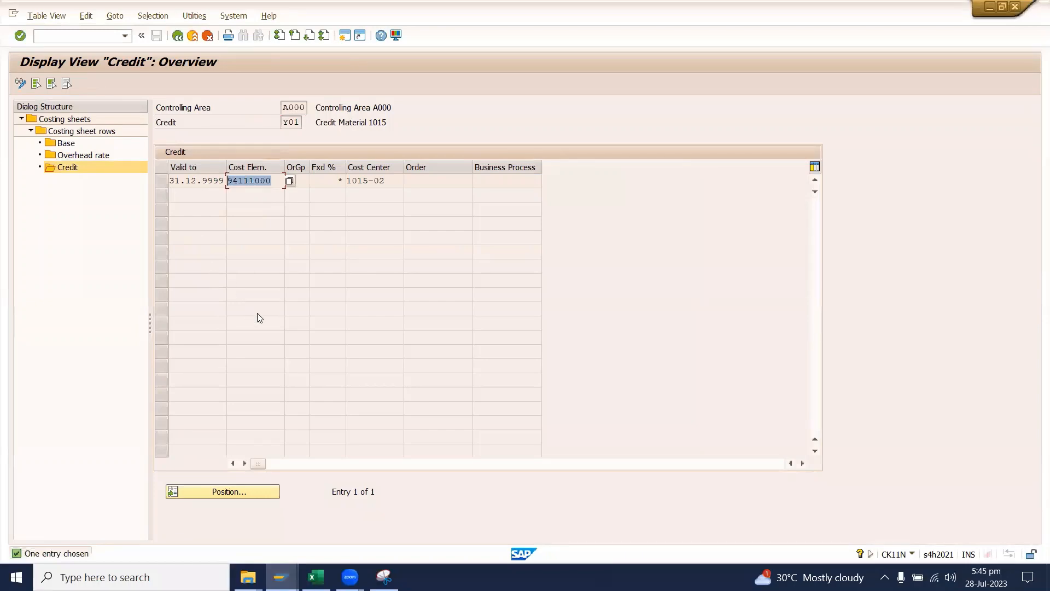
pyautogui.hotkey('ctrl', 'c')
pyautogui.click(315, 578)
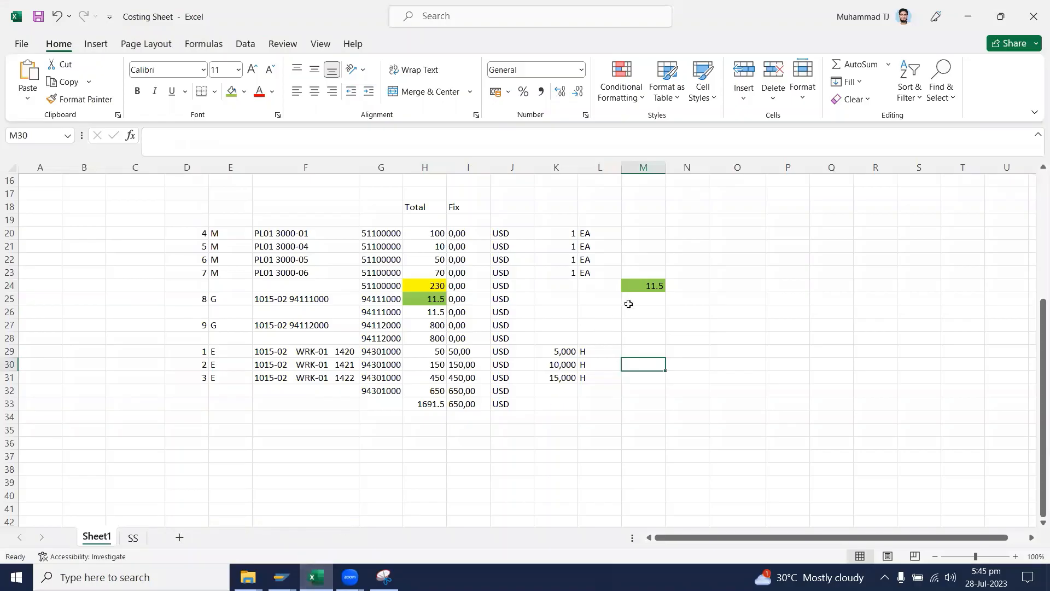
pyautogui.click(588, 287)
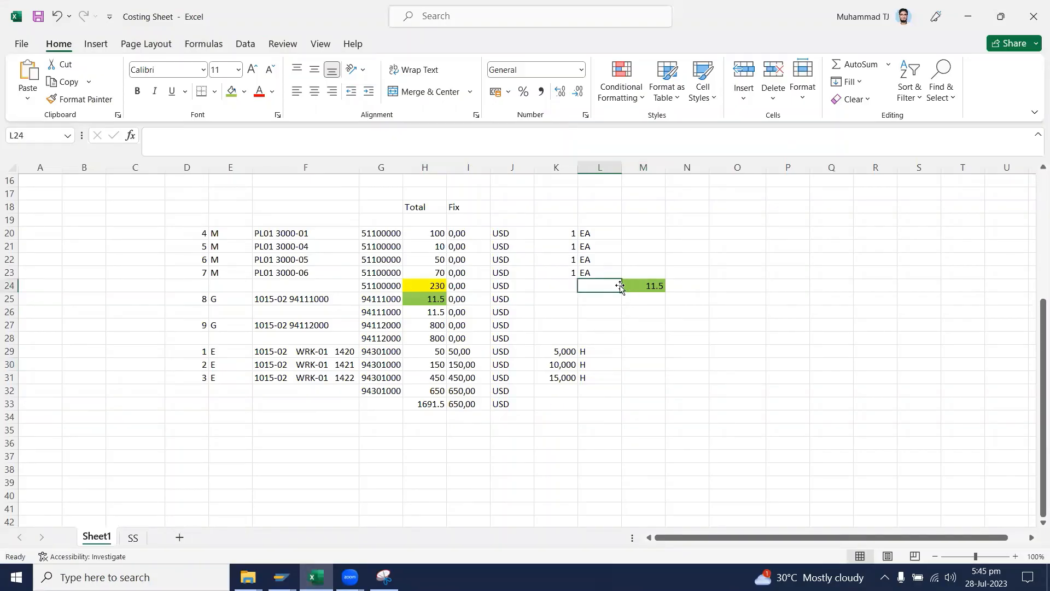
pyautogui.hotkey('ctrl', 'v')
pyautogui.press('Escape')
pyautogui.keyDown('ctrl'); pyautogui.click(388, 301); pyautogui.keyUp('ctrl')
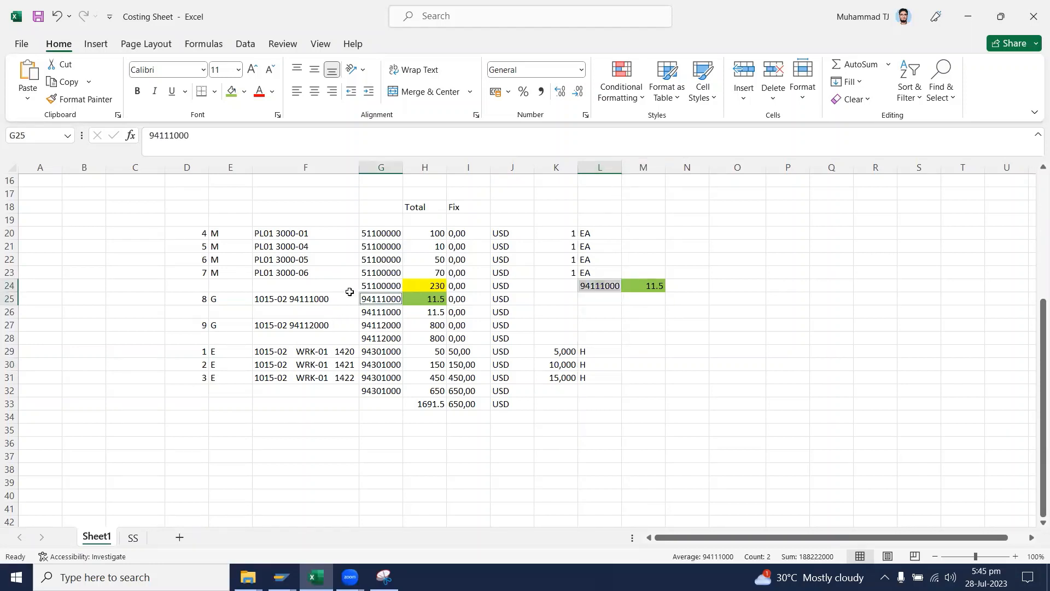
pyautogui.click(232, 92)
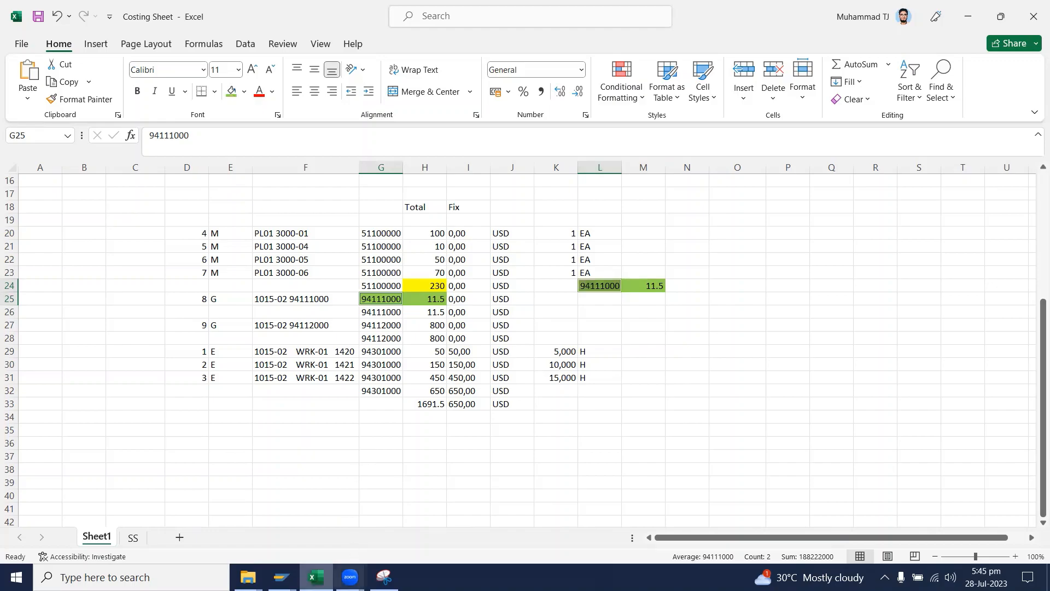
# Copy cost center 1015-02 from the SAP credit details into Excel cell N24 and compare it with F25
pyautogui.click(402, 520)
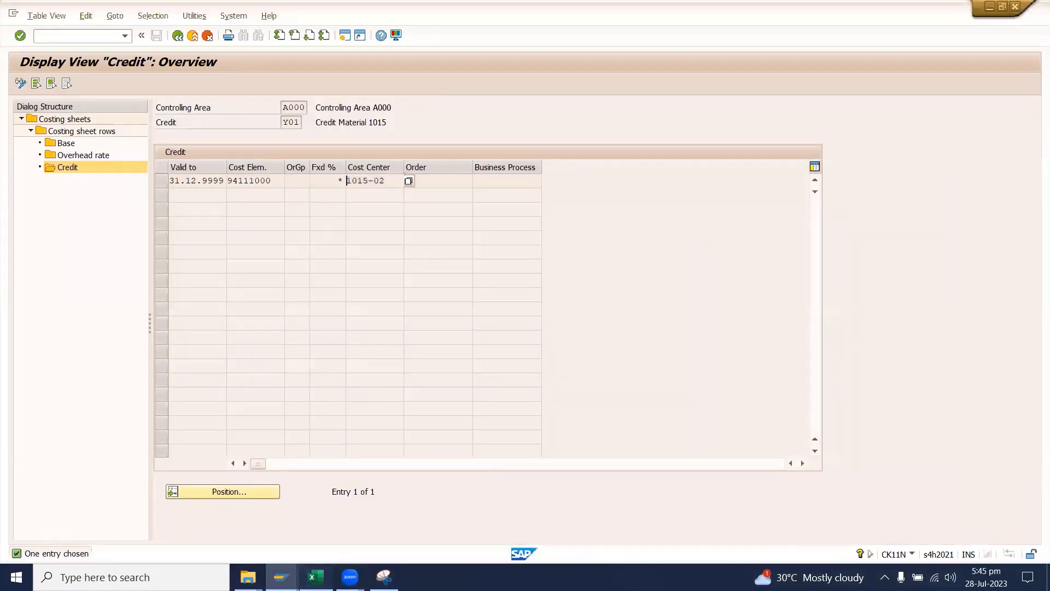
pyautogui.click(316, 577)
pyautogui.click(695, 285)
pyautogui.hotkey('ctrl', 'v')
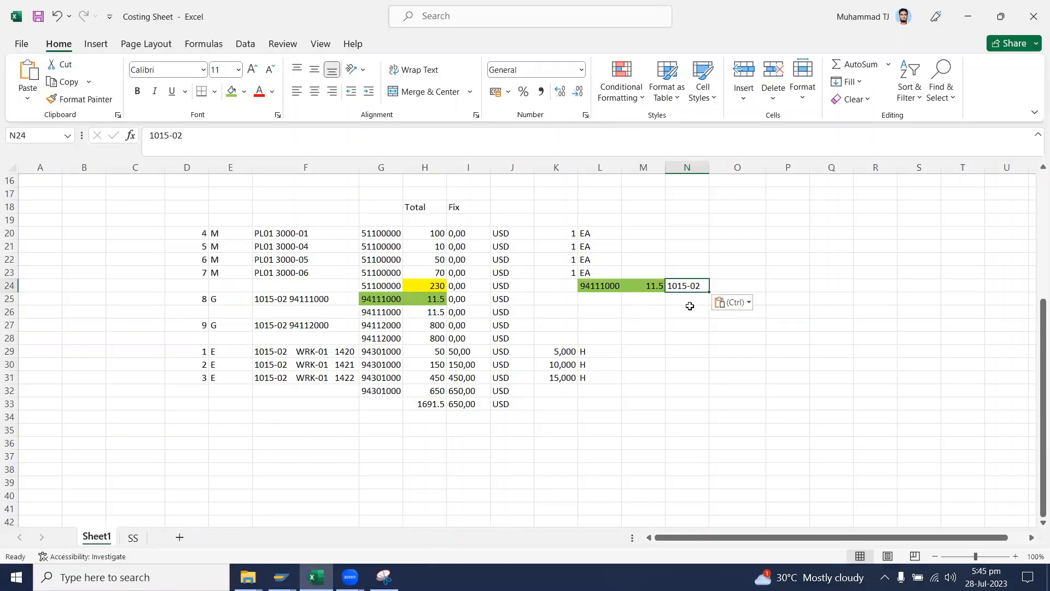
pyautogui.keyDown('ctrl'); pyautogui.click(278, 297); pyautogui.keyUp('ctrl')
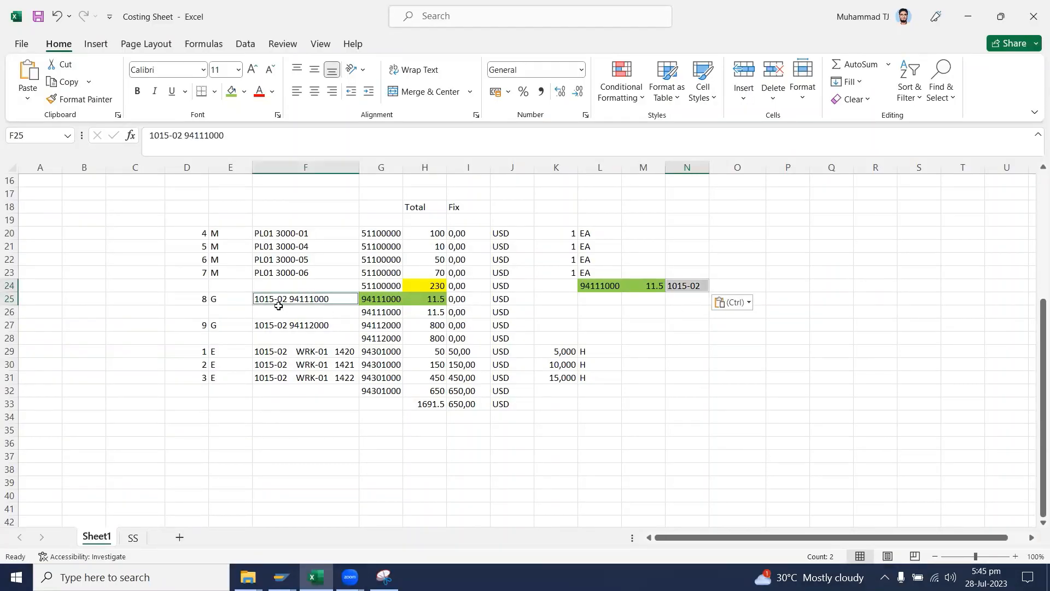
pyautogui.click(681, 286)
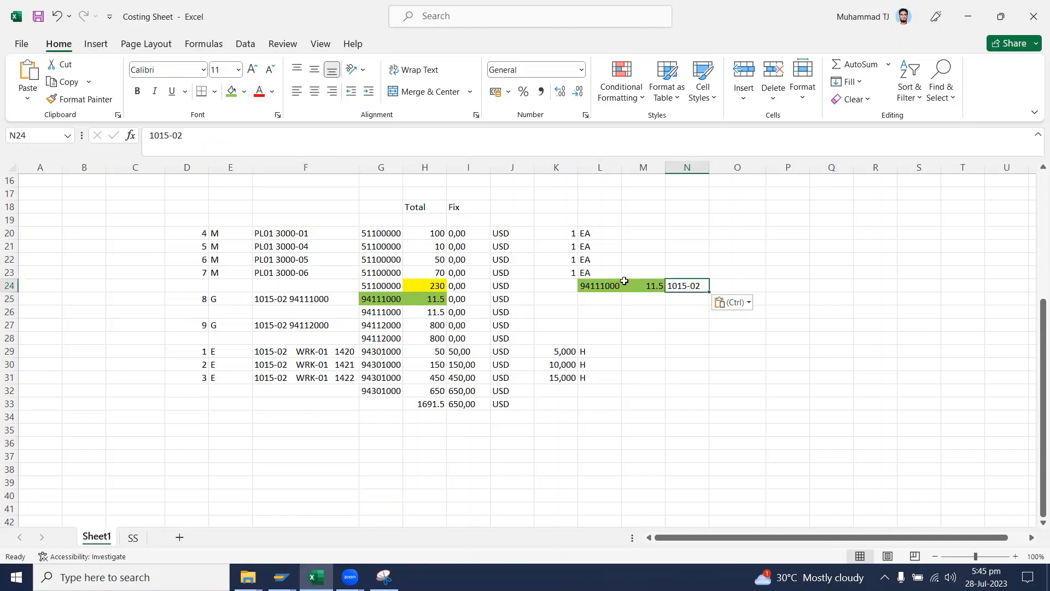
# Switch to the SAP session showing cost element group 1200_CE and exit to the SAP Easy Access screen
pyautogui.click(281, 577)
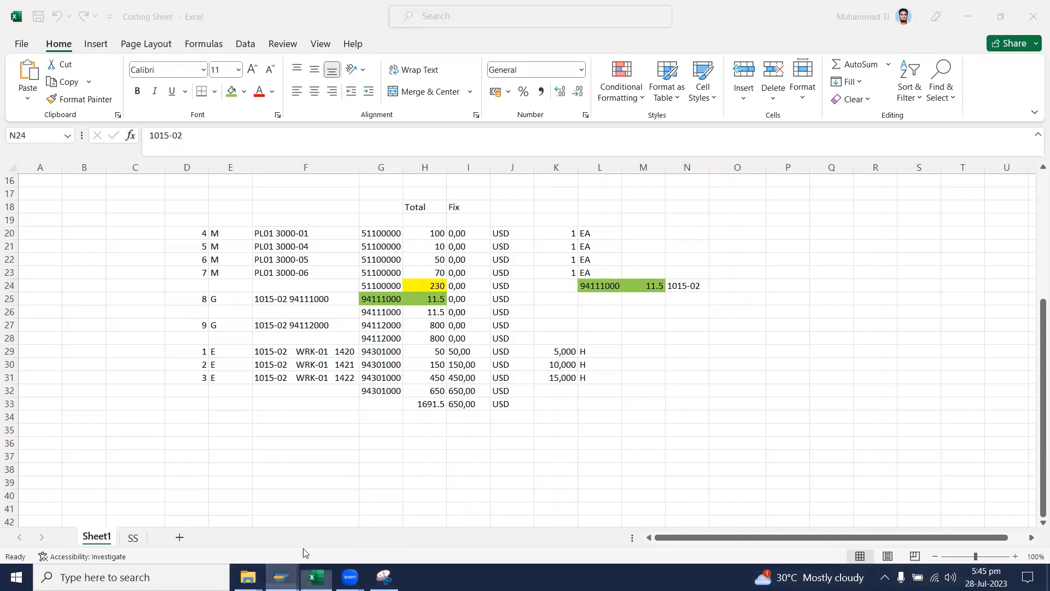
pyautogui.click(294, 533)
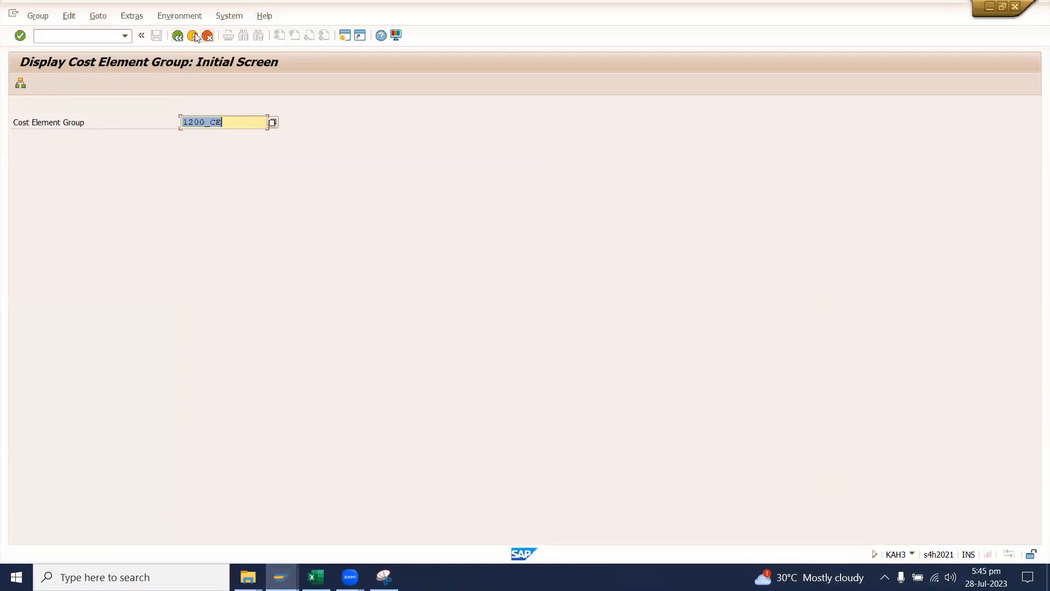
pyautogui.click(177, 36)
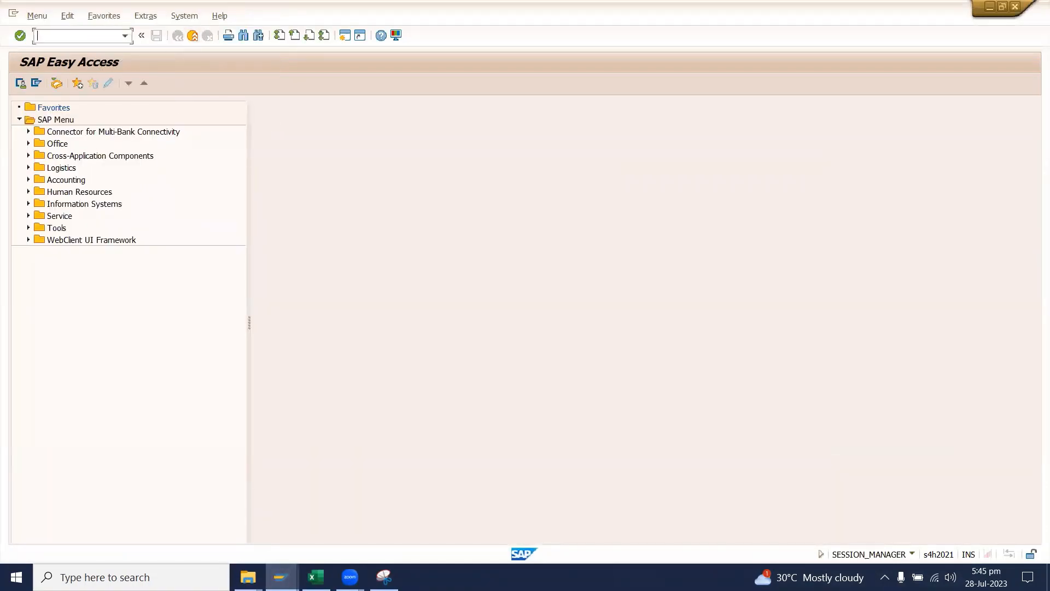
# Switch to the costing sheet session, display the rows of Y1015 again and select row 40, base Y001
pyautogui.click(281, 577)
pyautogui.click(383, 522)
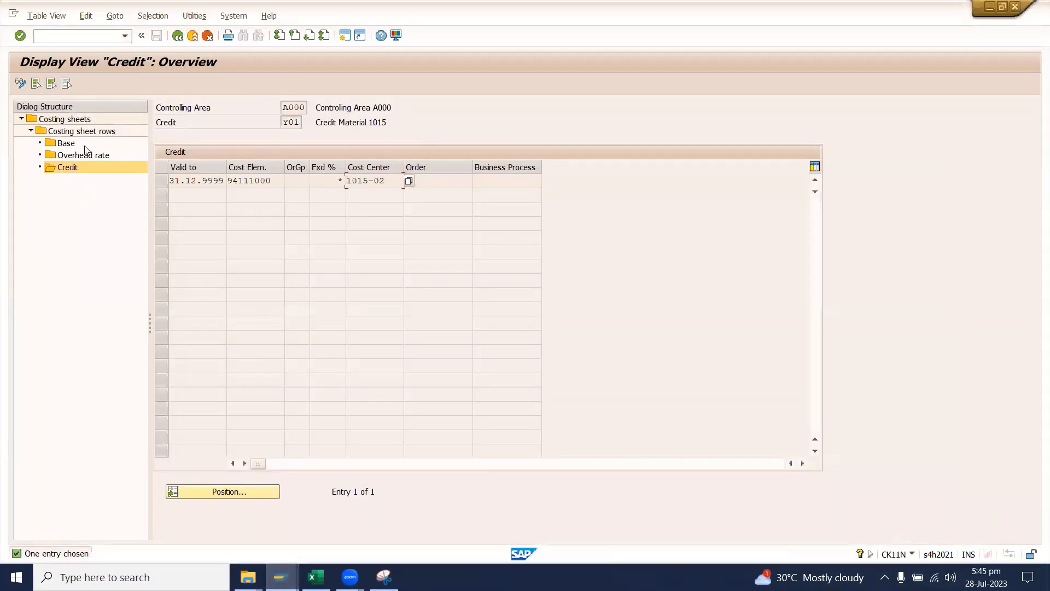
pyautogui.click(69, 121)
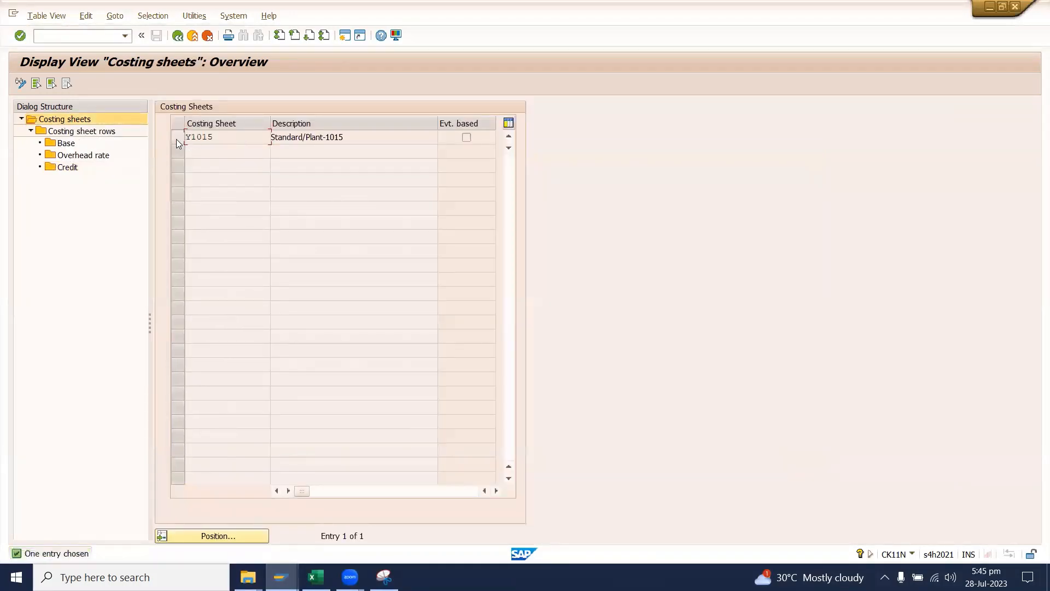
pyautogui.click(103, 132)
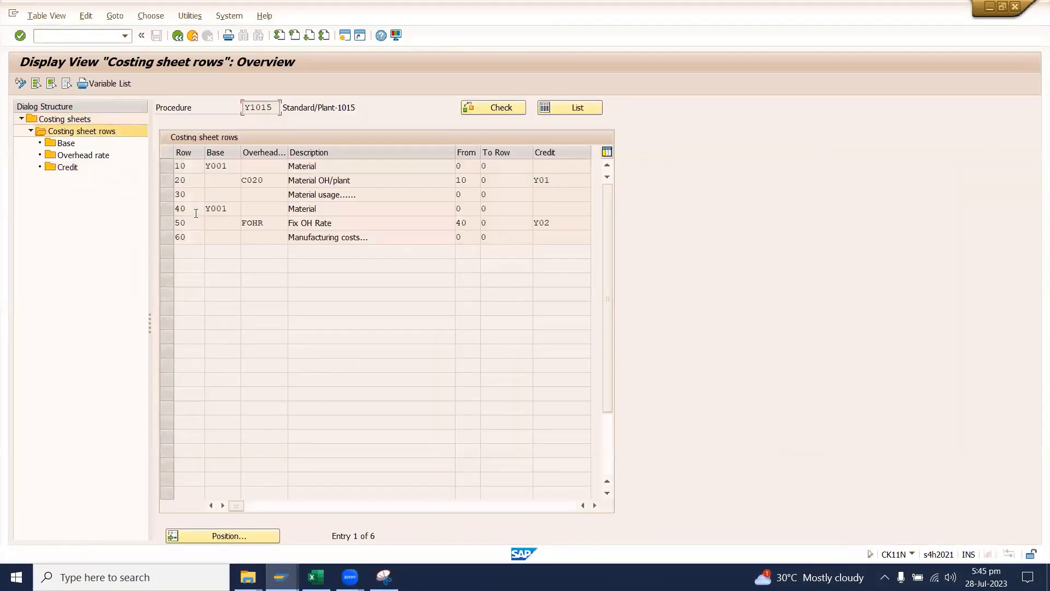
pyautogui.click(165, 209)
# Switch to Excel, fill E25:G25 with light green and select the second overhead line in E27:H27
pyautogui.click(316, 577)
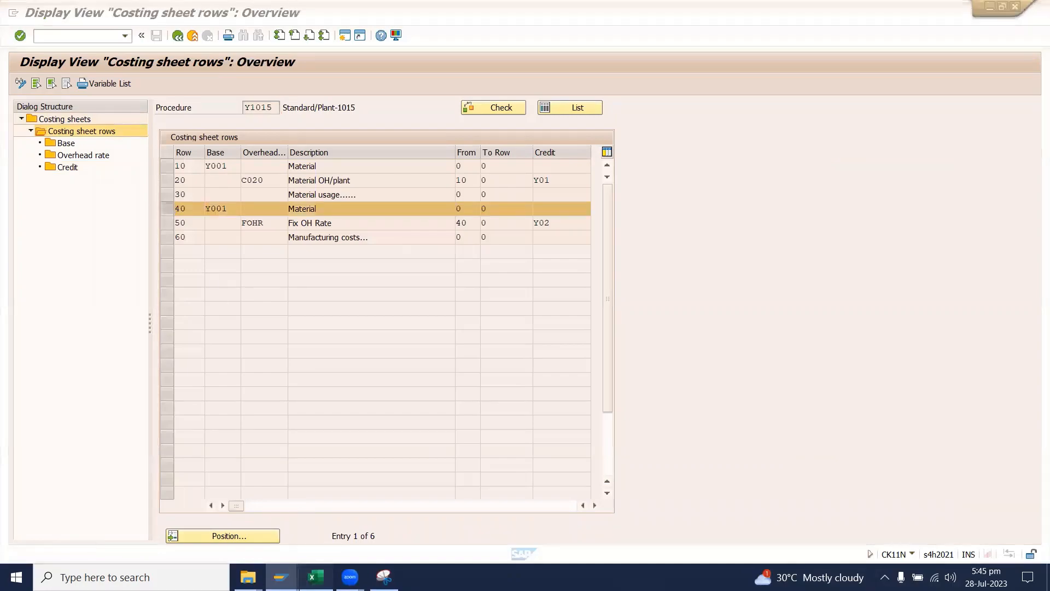
pyautogui.moveTo(221, 299); pyautogui.dragTo(381, 300)
pyautogui.click(232, 98)
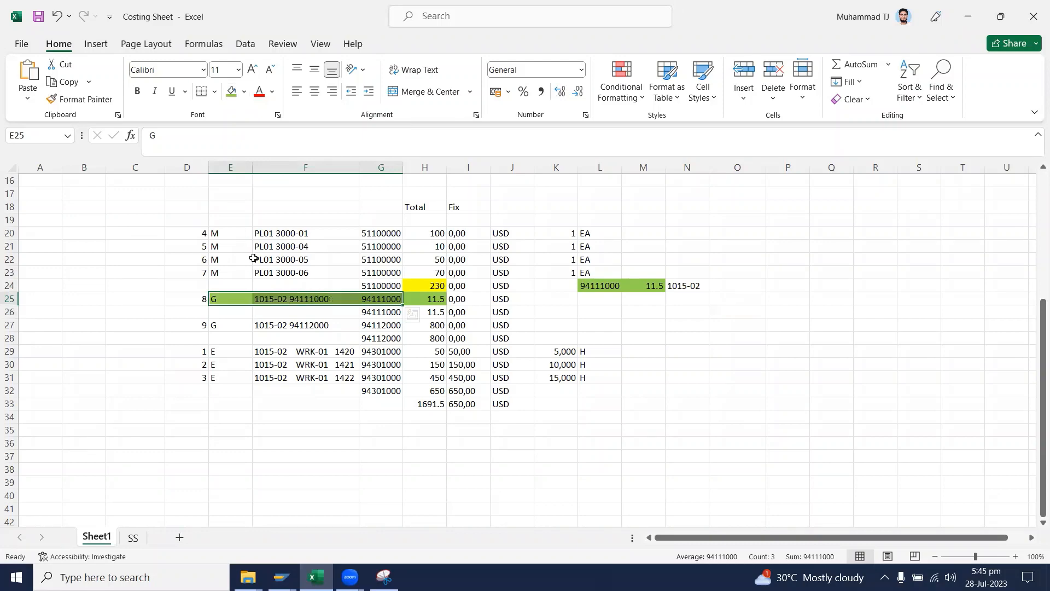
pyautogui.click(284, 259)
pyautogui.moveTo(221, 327); pyautogui.dragTo(387, 362)
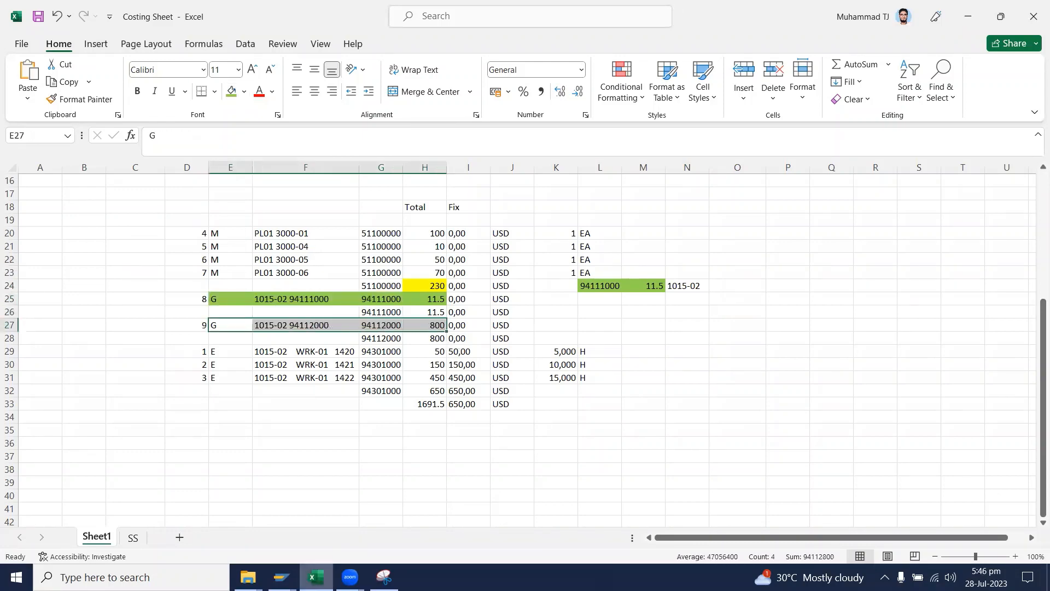
# Switch back to SAP, display the calculation base details of row 40, and return to the costing sheet rows
pyautogui.click(281, 577)
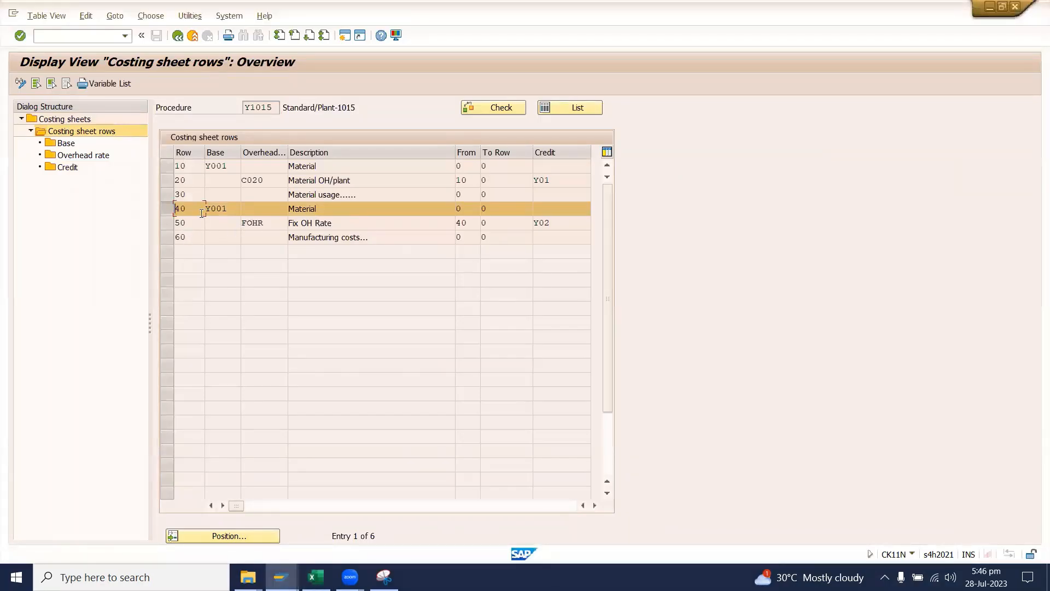
pyautogui.click(68, 144)
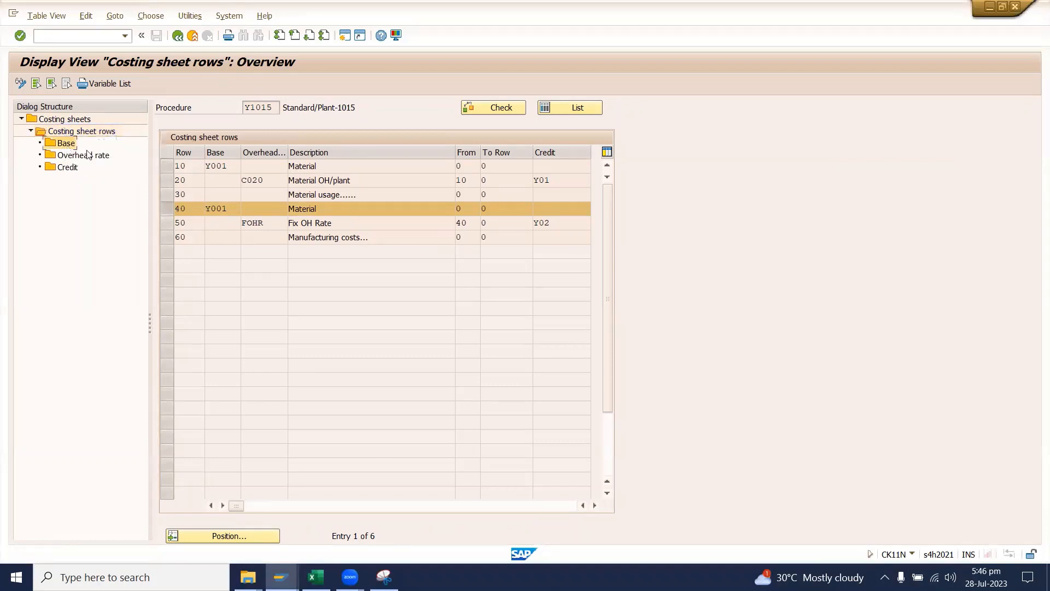
pyautogui.doubleClick(64, 144)
pyautogui.click(356, 258)
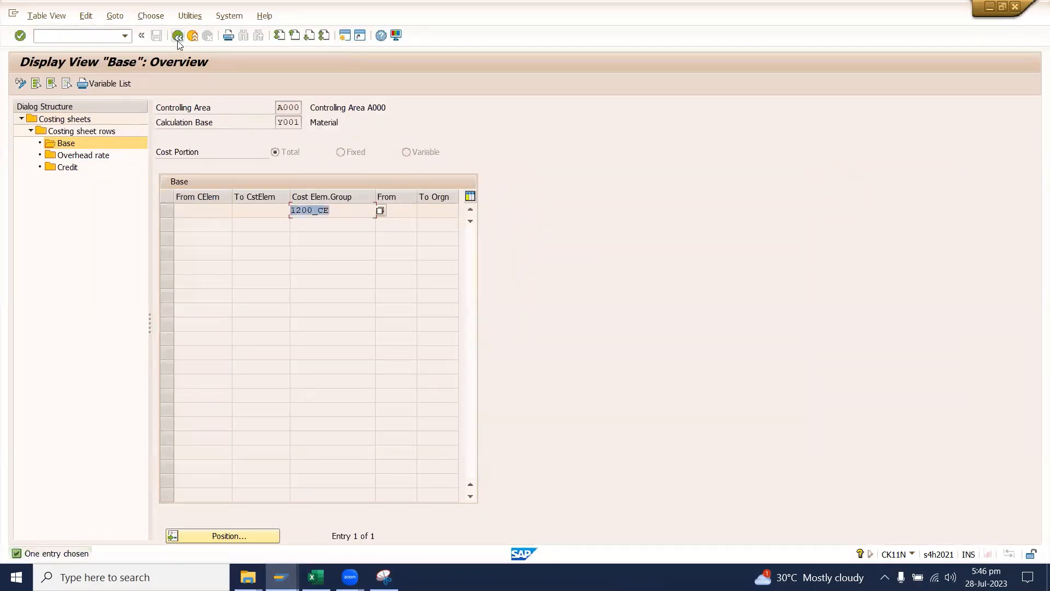
pyautogui.click(178, 36)
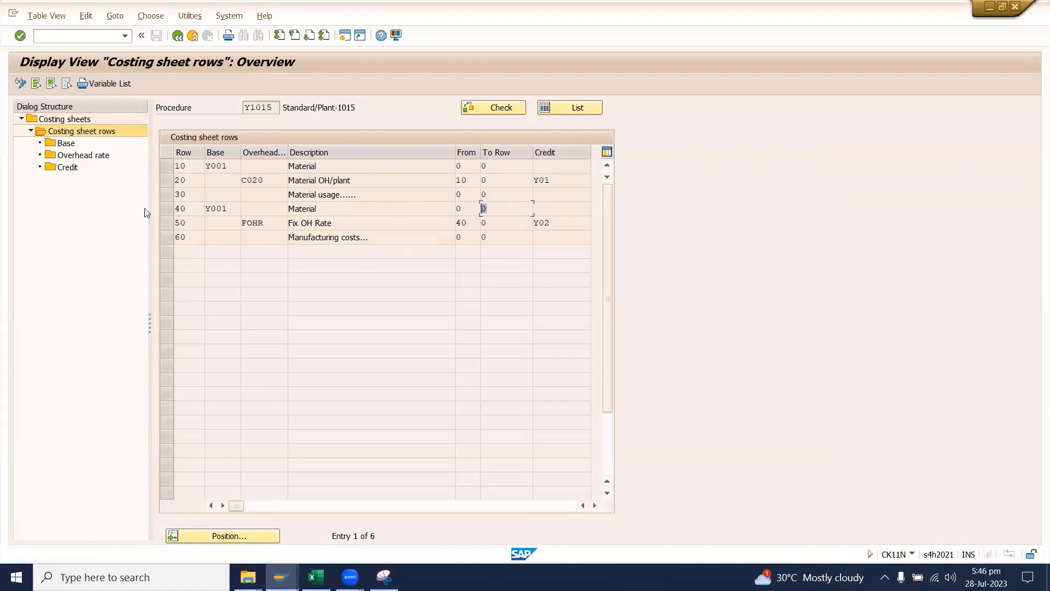
# Trace row 50's From reference to base row 40, check the material total in H24 in Excel, and return to SAP
pyautogui.click(437, 224)
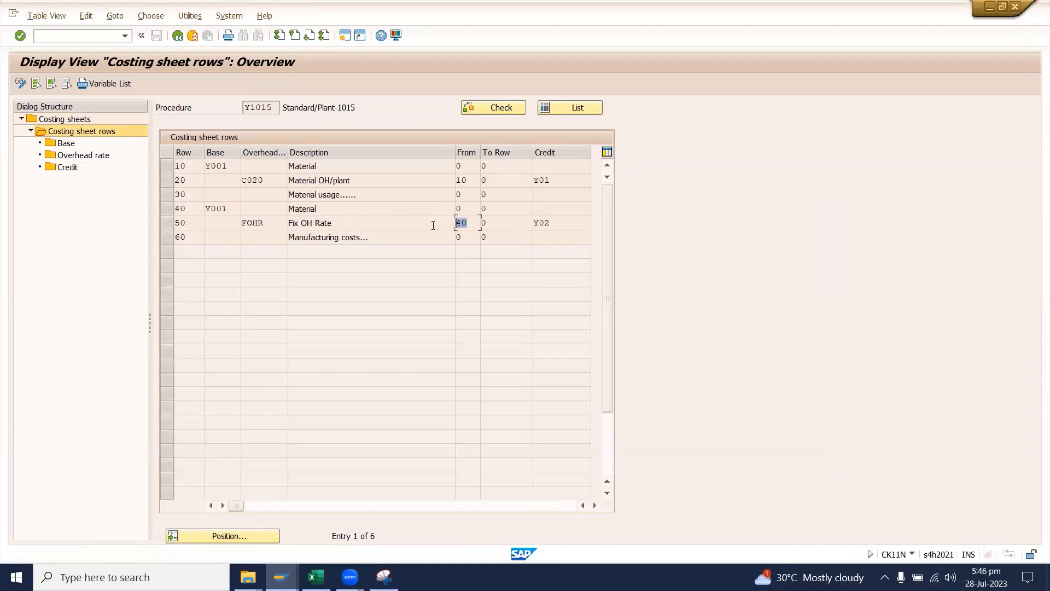
pyautogui.click(168, 212)
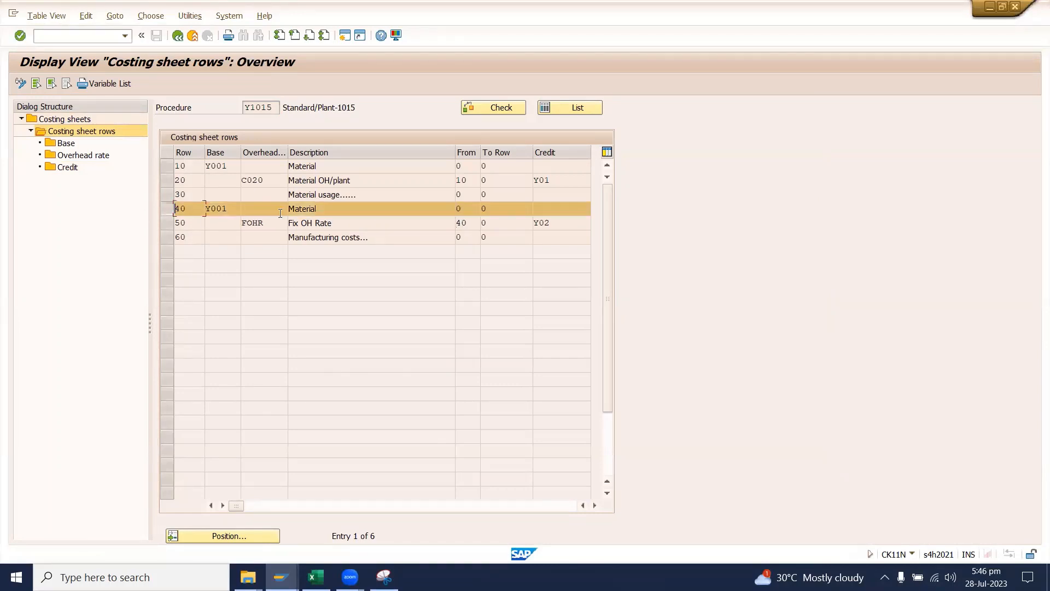
pyautogui.doubleClick(459, 223)
pyautogui.click(165, 211)
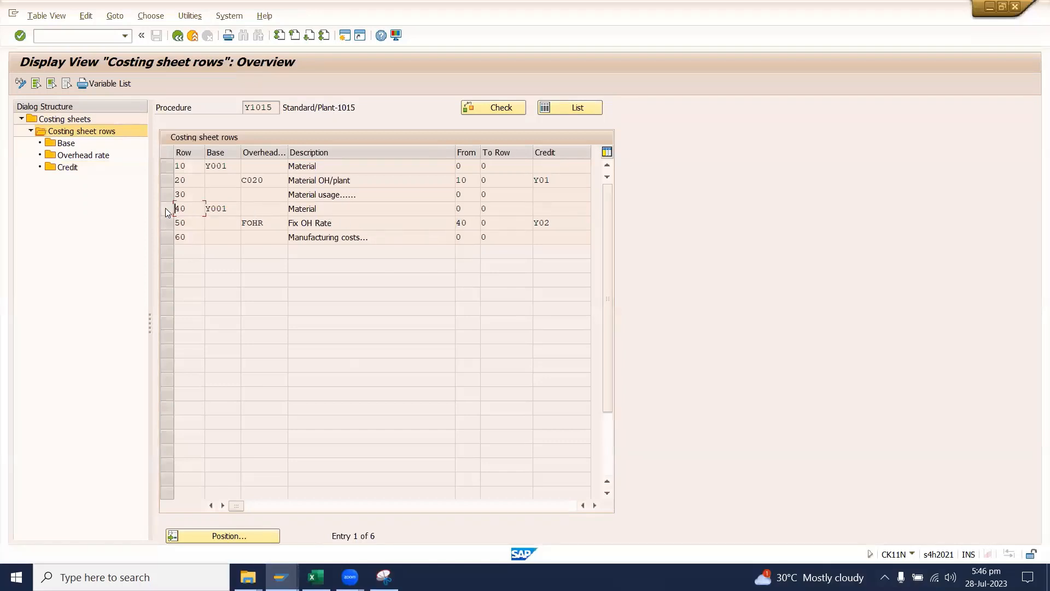
pyautogui.click(168, 211)
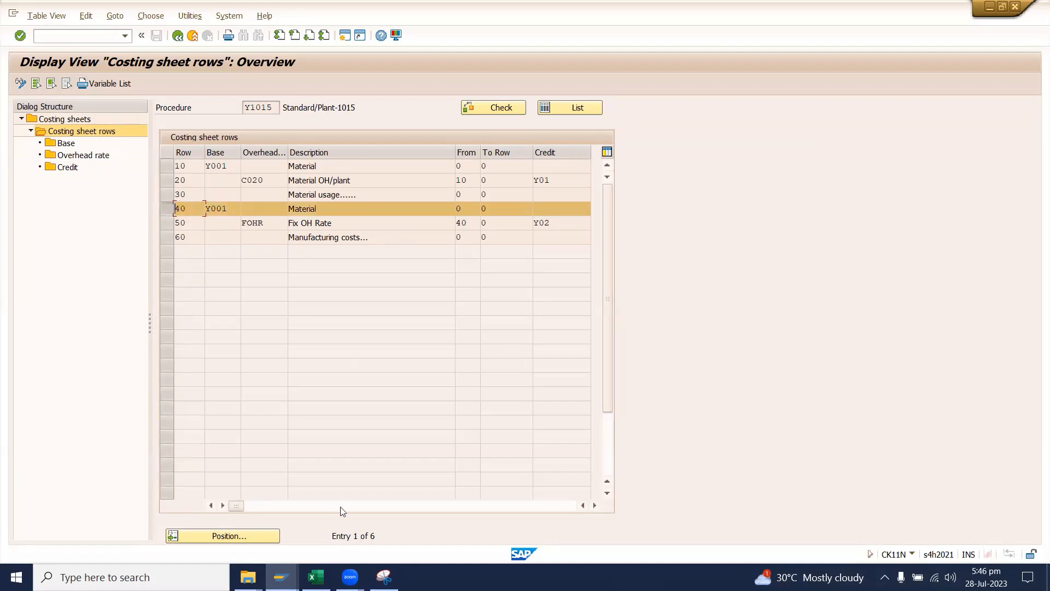
pyautogui.click(316, 577)
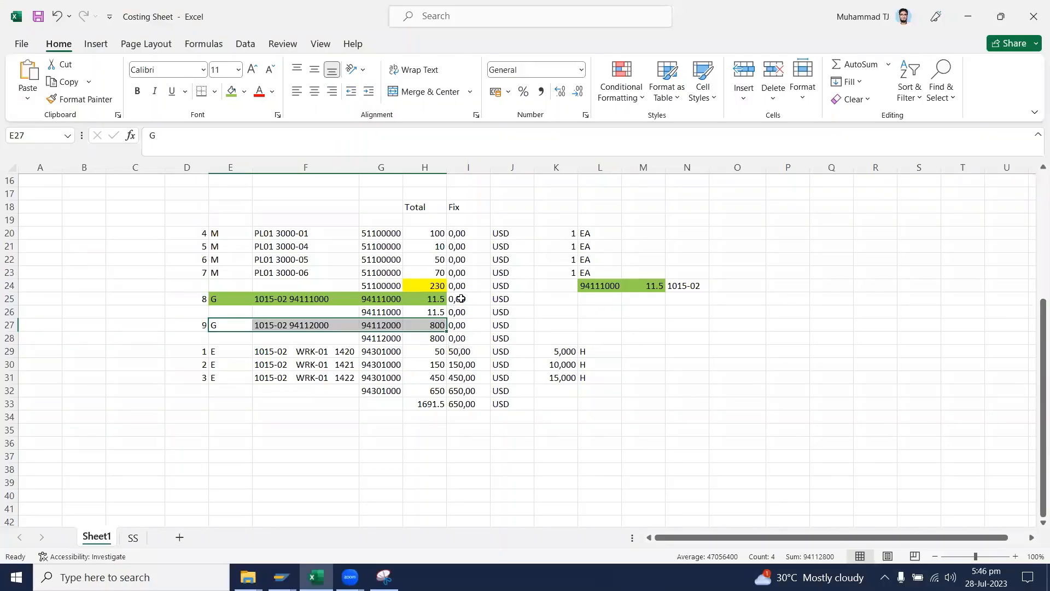
pyautogui.click(437, 285)
pyautogui.click(282, 577)
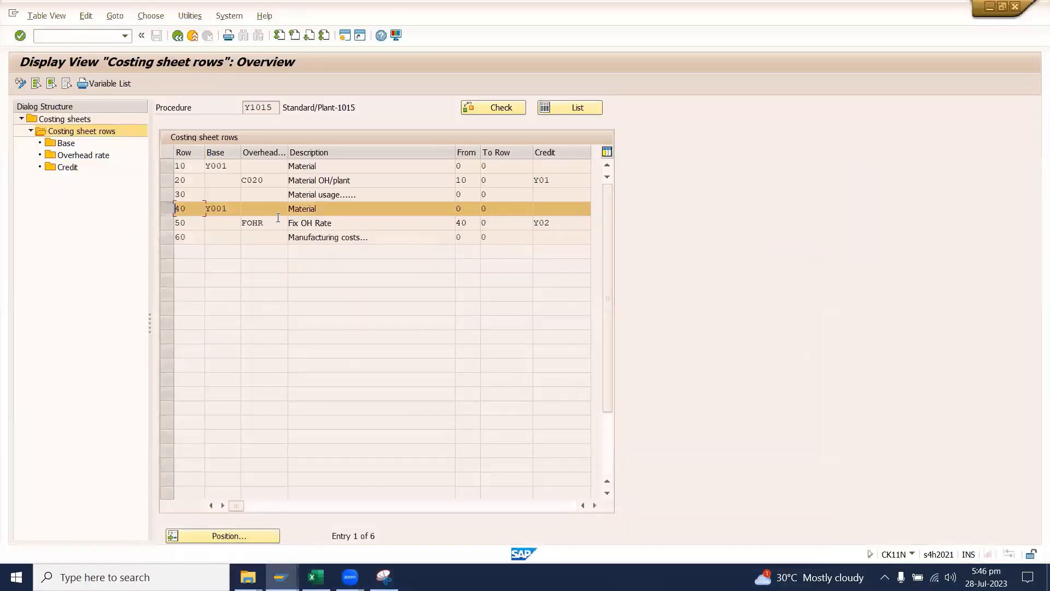
# Display the overhead rate of row 50, FOHR, and check its amount and currency unit
pyautogui.click(162, 226)
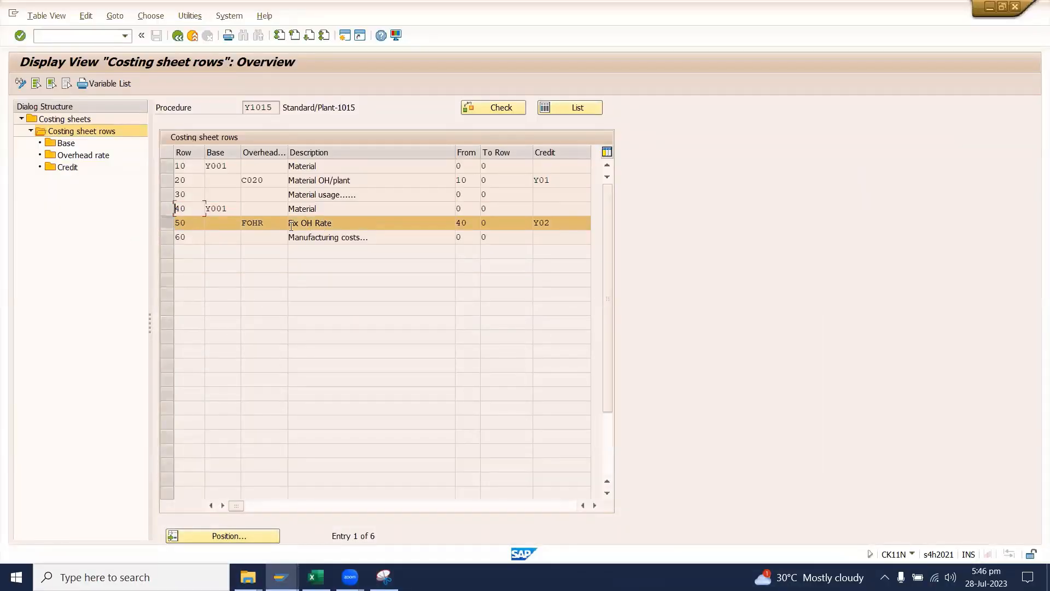
pyautogui.doubleClick(77, 155)
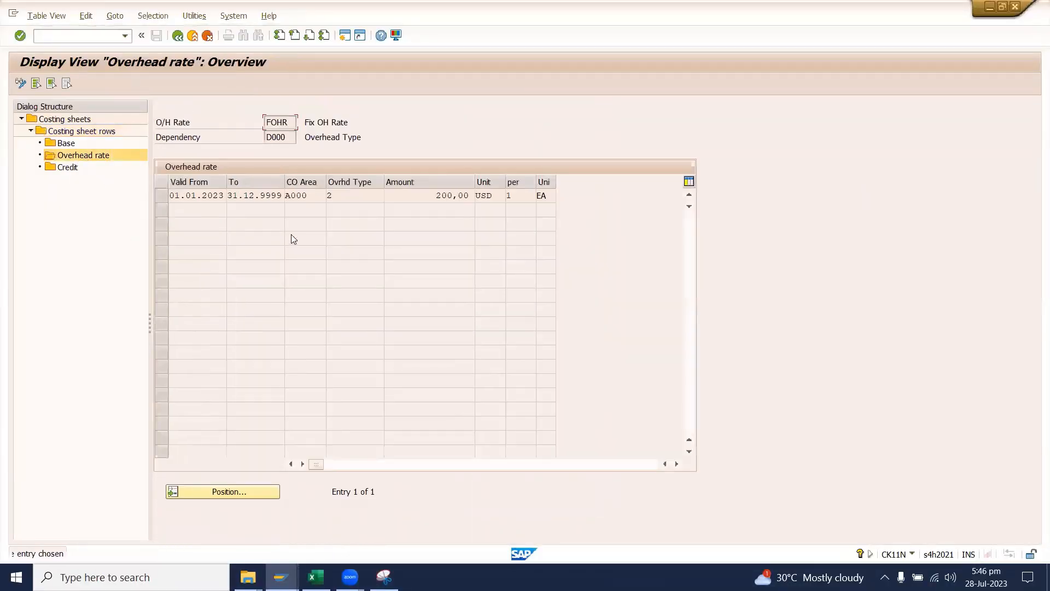
pyautogui.doubleClick(453, 195)
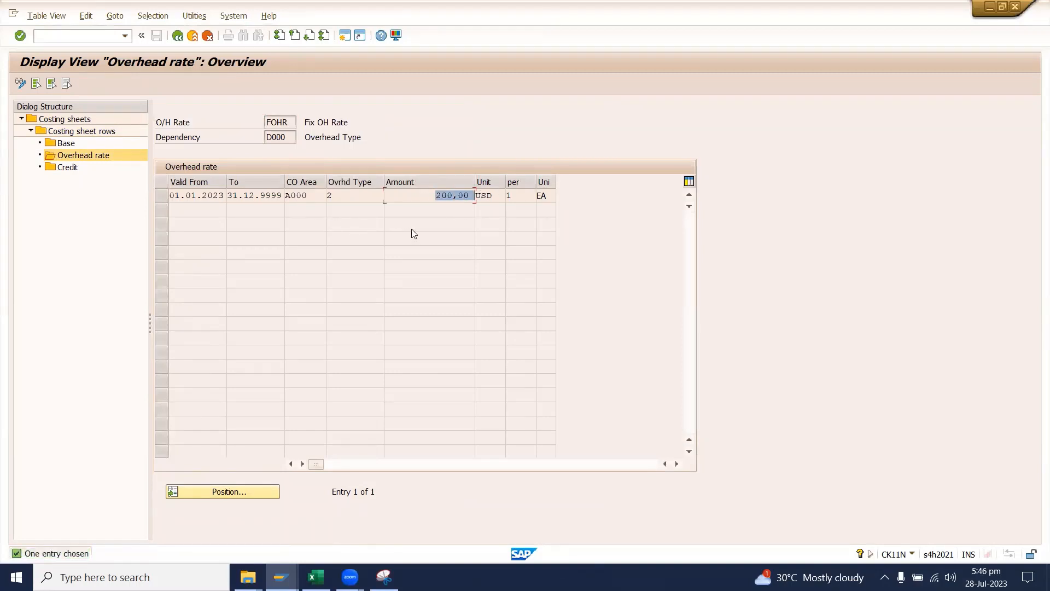
pyautogui.doubleClick(492, 198)
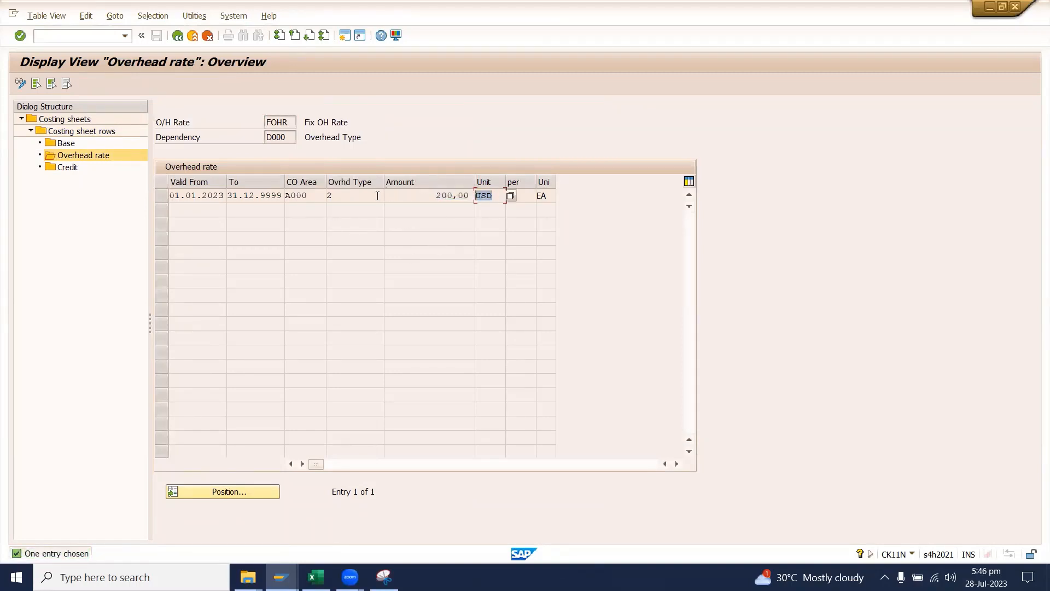
# Switch to Excel and examine the material accounts in G20:G23, quantities in K20:K23, amounts in H20:H23 and the formula in H24
pyautogui.click(313, 572)
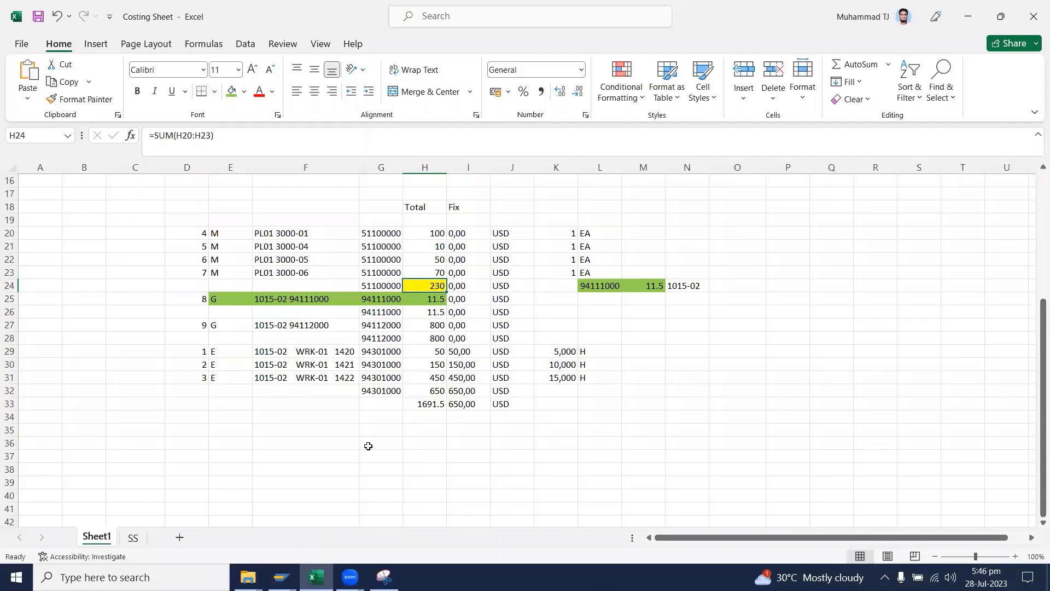
pyautogui.click(281, 577)
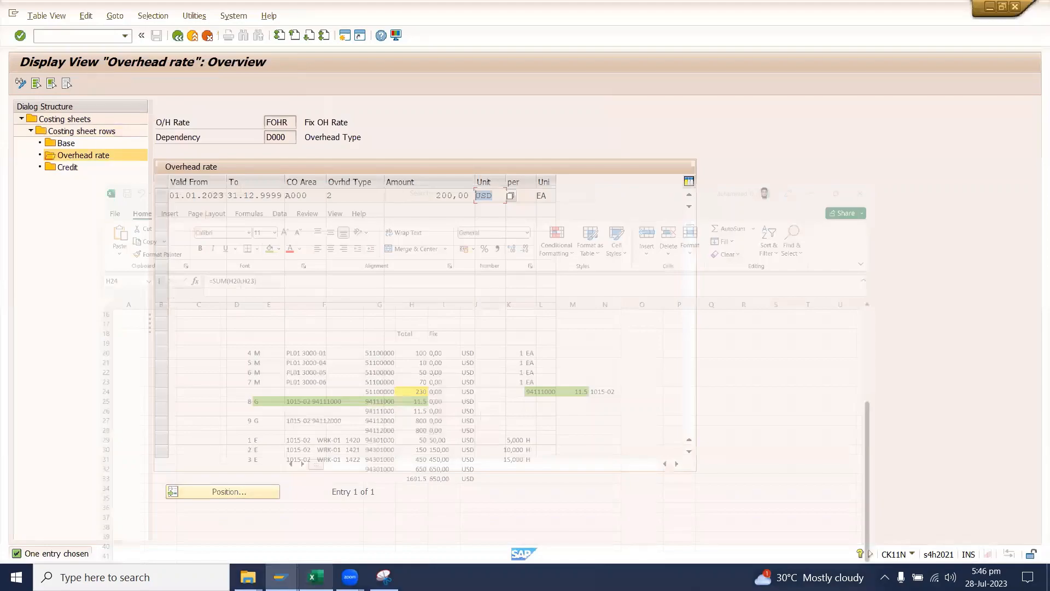
pyautogui.click(315, 577)
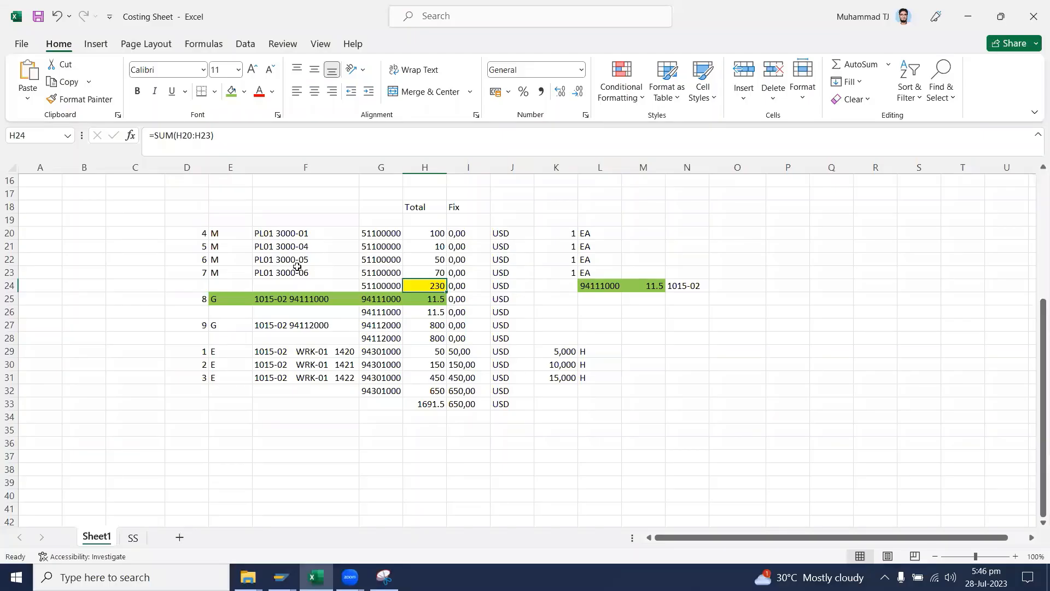
pyautogui.moveTo(394, 227); pyautogui.dragTo(384, 272)
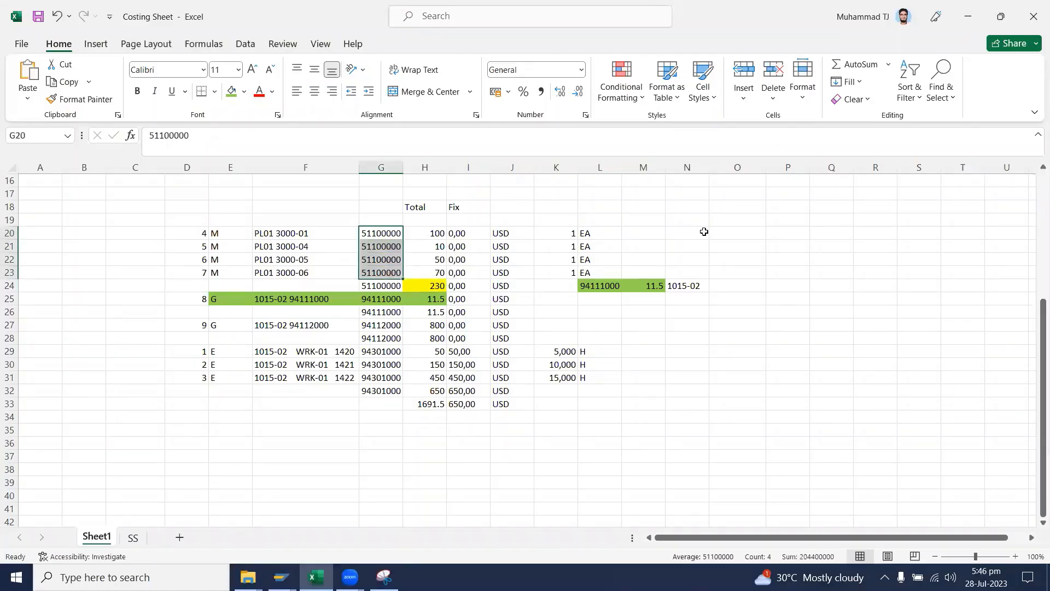
pyautogui.moveTo(549, 229); pyautogui.dragTo(558, 274)
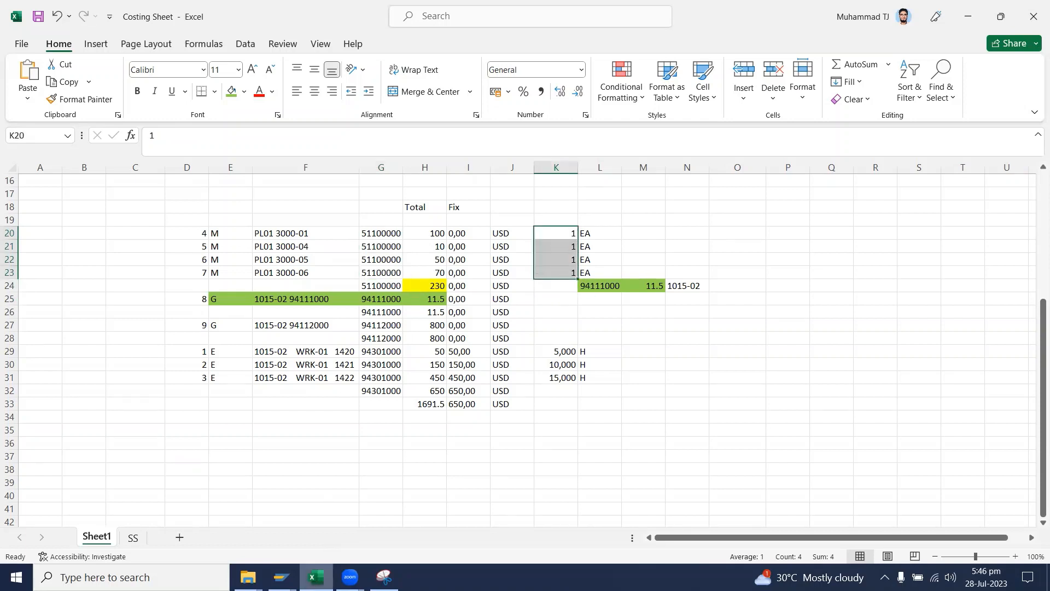
pyautogui.click(372, 242)
pyautogui.moveTo(437, 234); pyautogui.dragTo(436, 274)
pyautogui.click(435, 286)
pyautogui.doubleClick(433, 285)
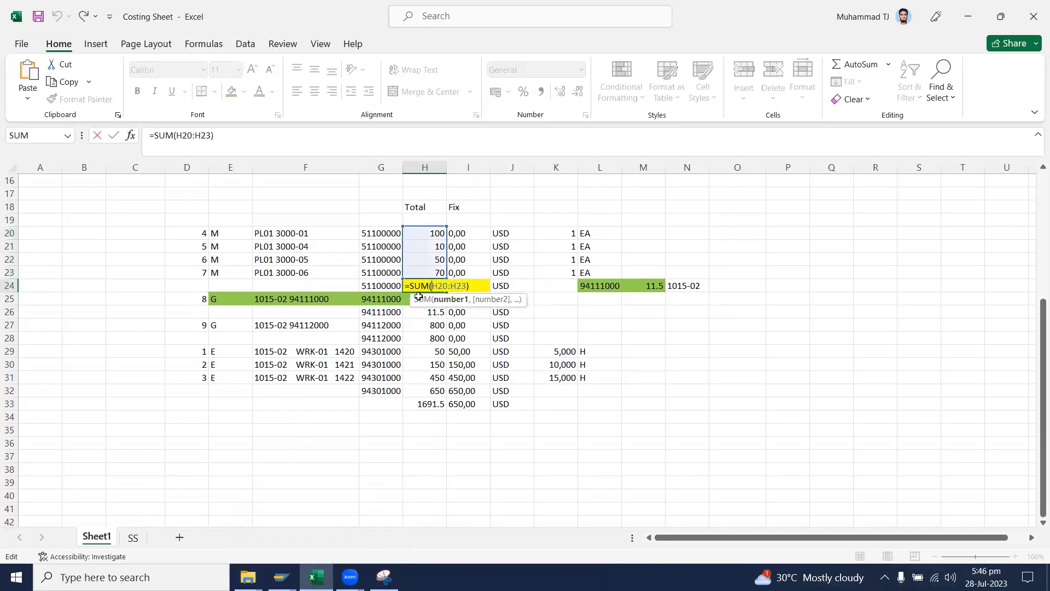
pyautogui.press('Escape')
# Switch back to SAP and check the per quantity and unit of measure of overhead rate FOHR
pyautogui.click(316, 577)
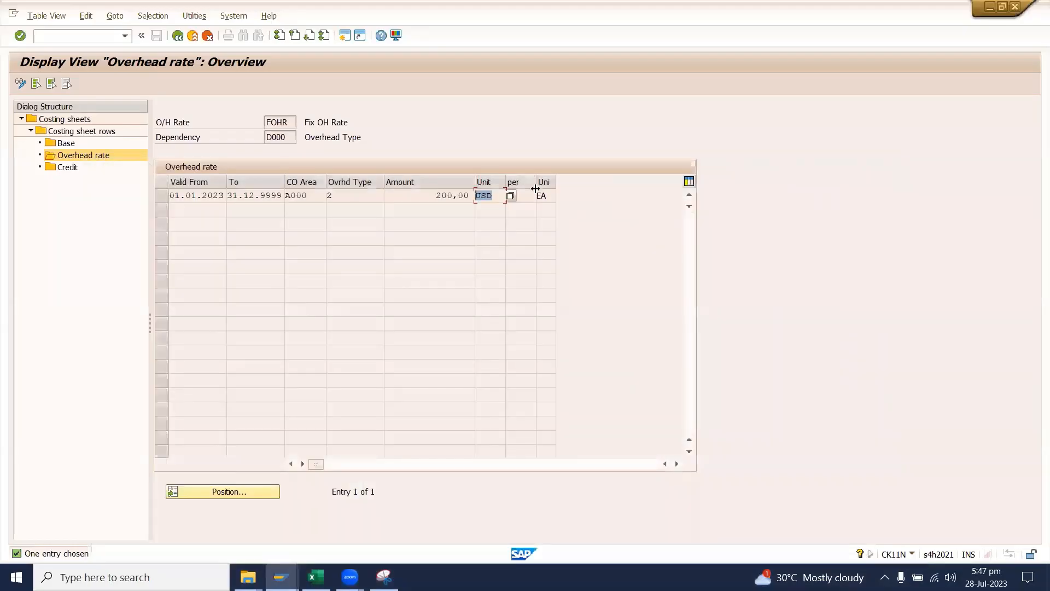
pyautogui.click(540, 194)
pyautogui.doubleClick(514, 194)
pyautogui.doubleClick(543, 195)
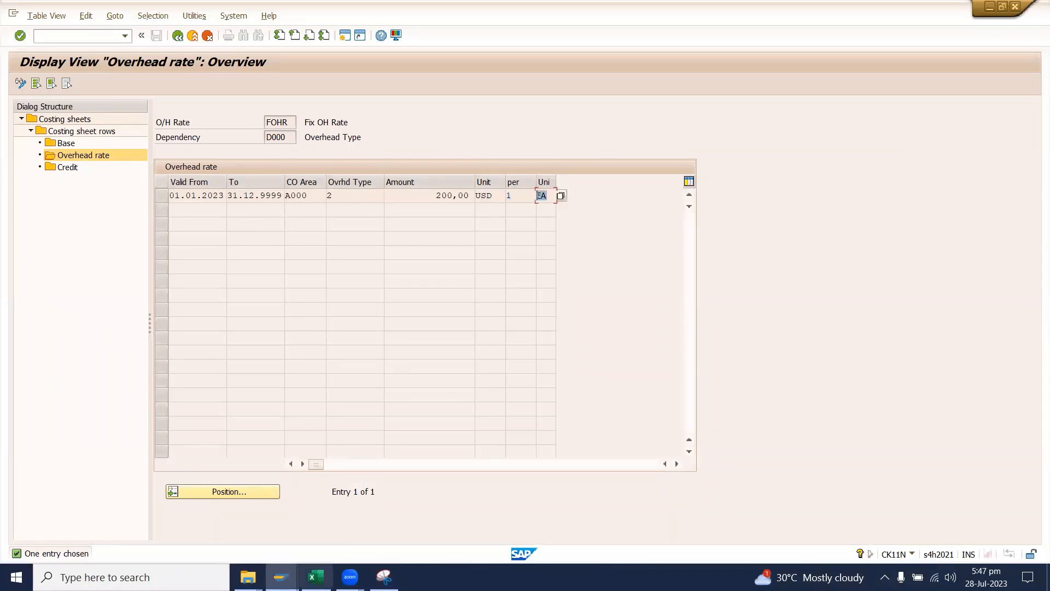
# Switch to Excel and enter the heading Qty in K18 above the material quantities
pyautogui.click(316, 577)
pyautogui.moveTo(567, 233); pyautogui.dragTo(571, 269)
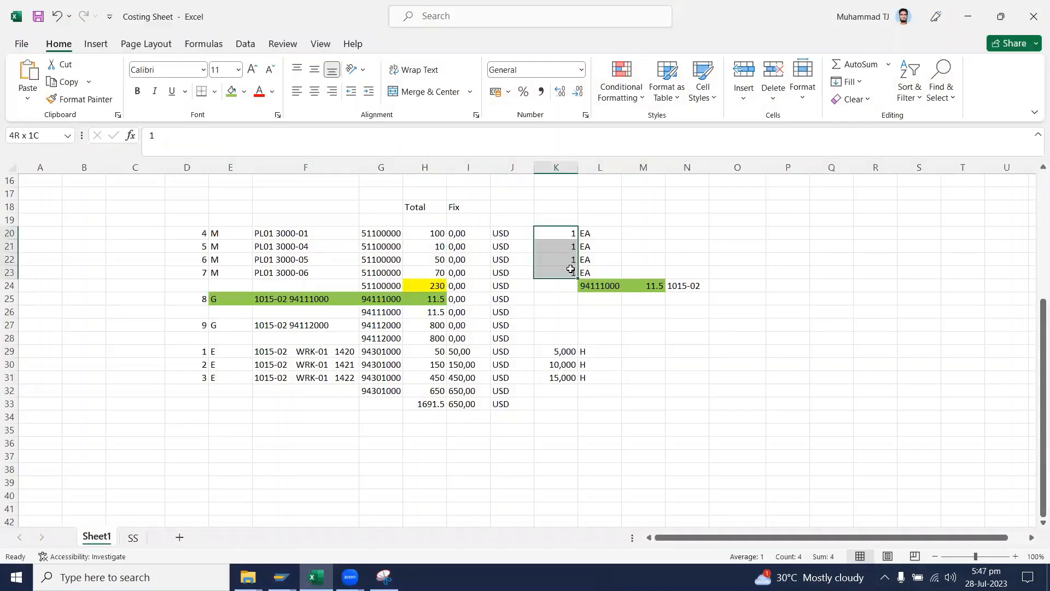
pyautogui.click(567, 210)
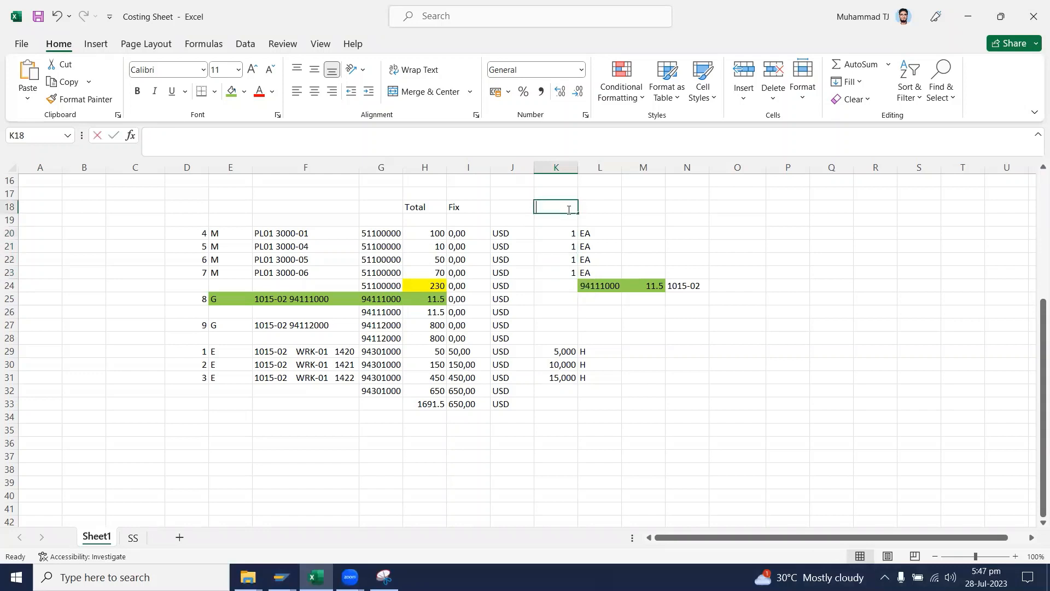
pyautogui.write('Qty')
pyautogui.press('Return')
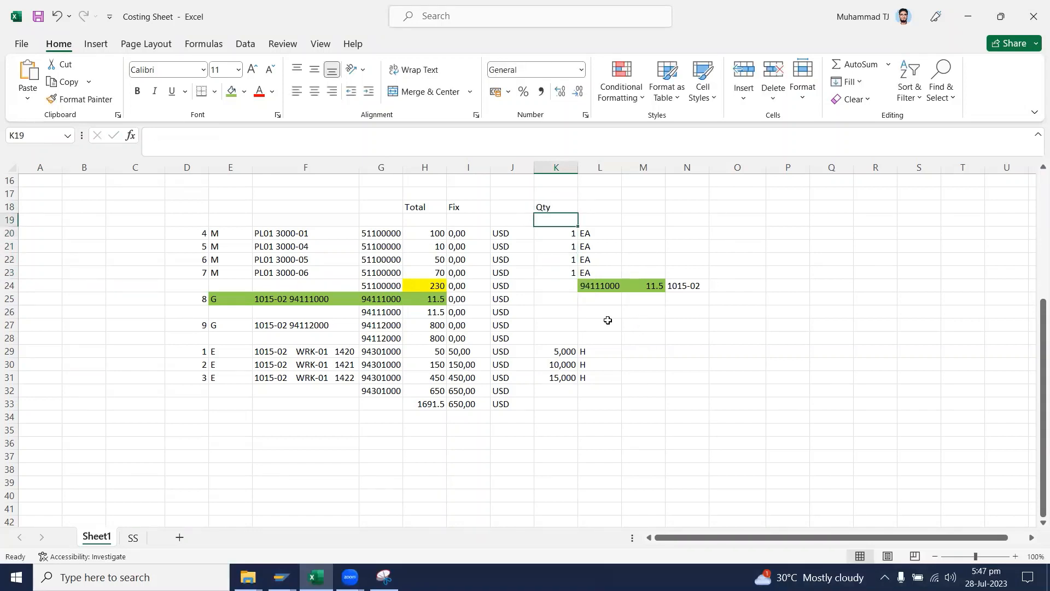
# Switch to SAP, return to the costing sheet rows and display the overhead rate of row 50 again
pyautogui.click(281, 577)
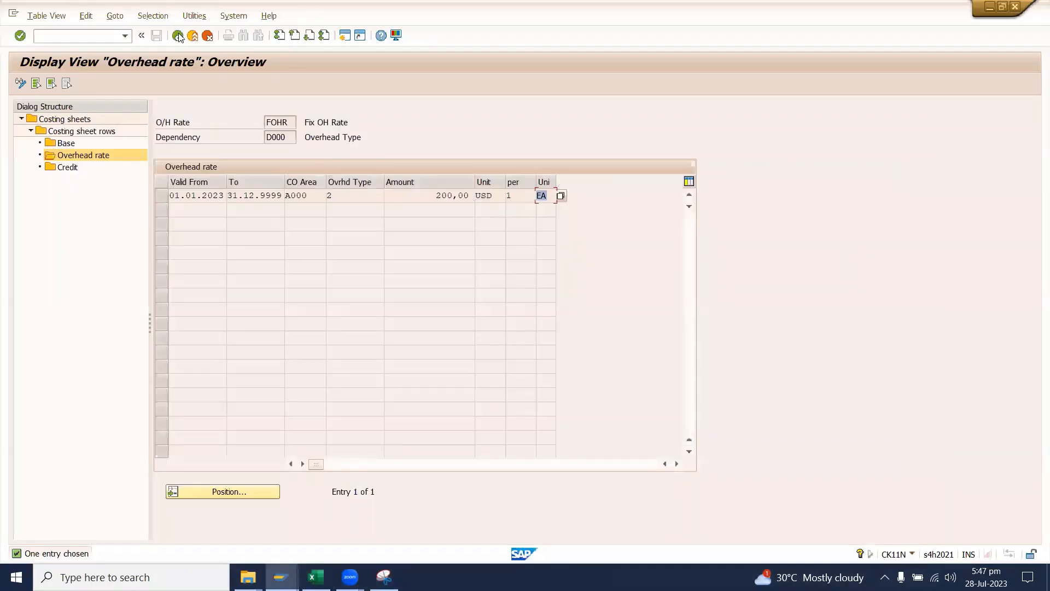
pyautogui.click(178, 37)
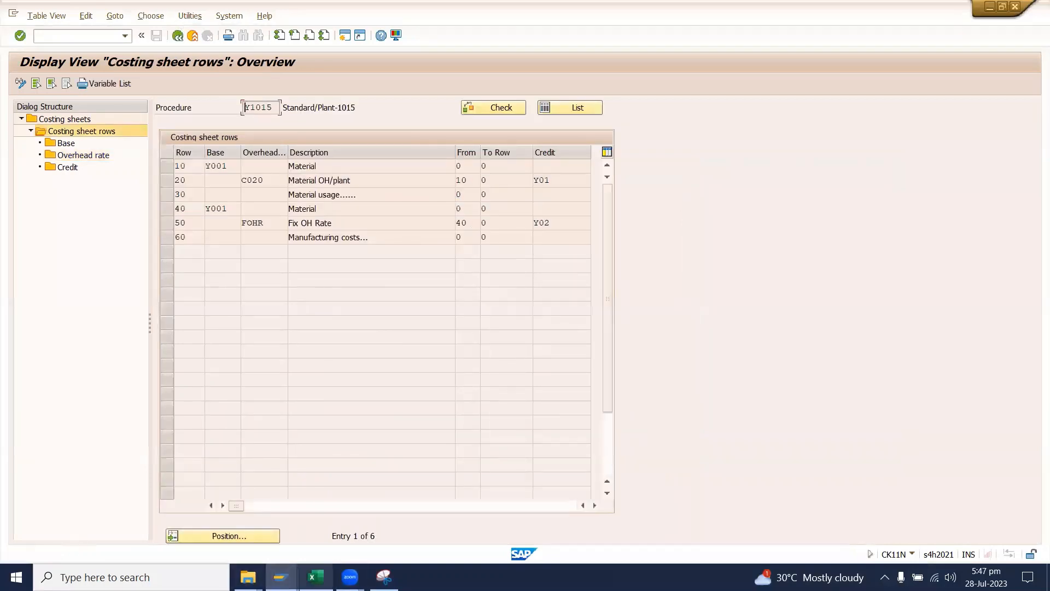
pyautogui.click(171, 226)
pyautogui.click(85, 158)
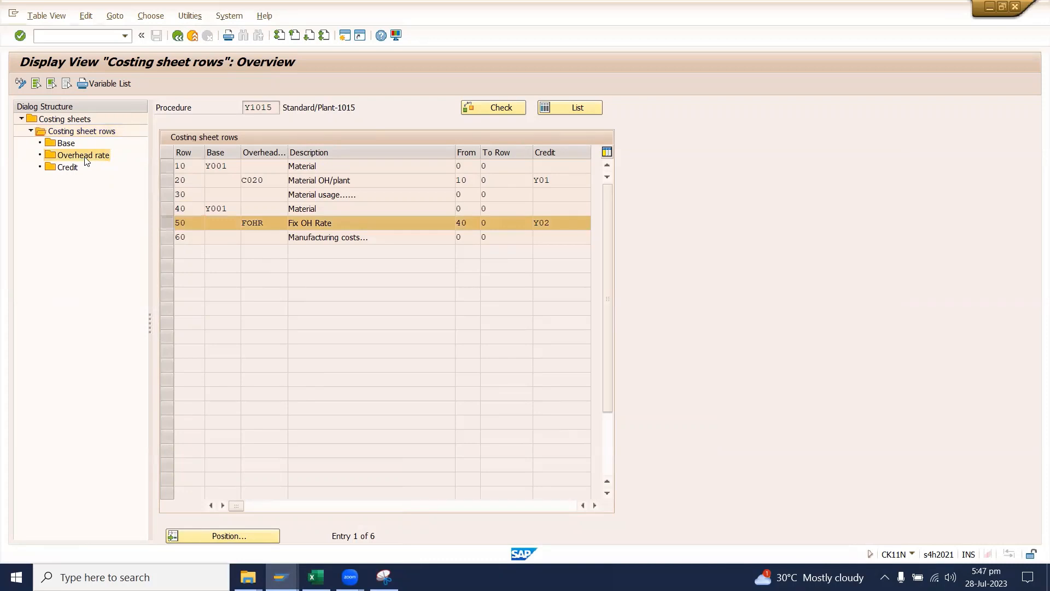
pyautogui.doubleClick(87, 161)
pyautogui.moveTo(517, 197); pyautogui.dragTo(486, 196)
# Switch to Excel and sum the material quantities K20:K23 in cell L27
pyautogui.click(315, 577)
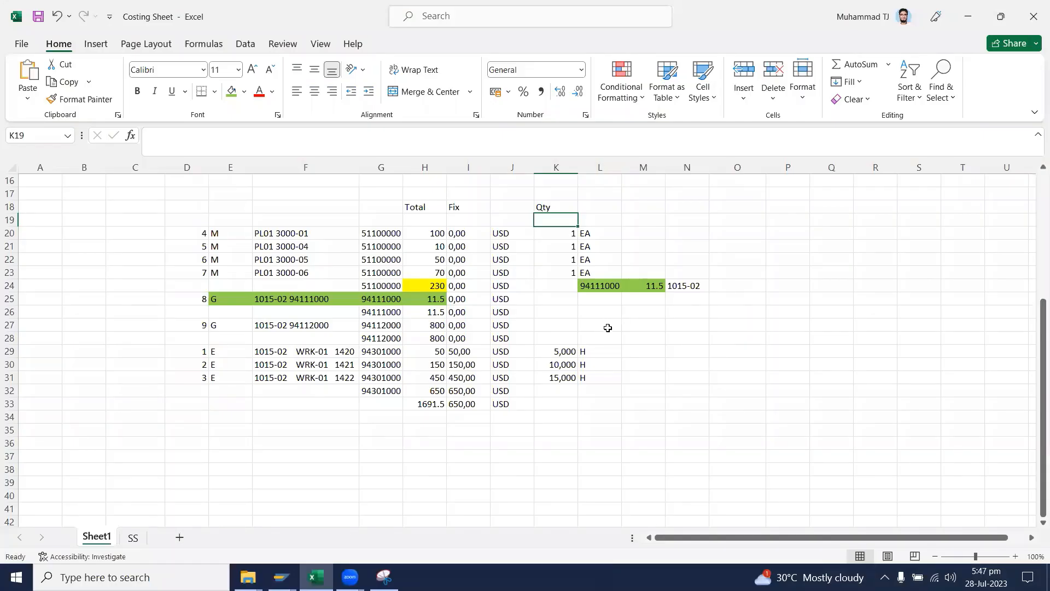
pyautogui.click(615, 324)
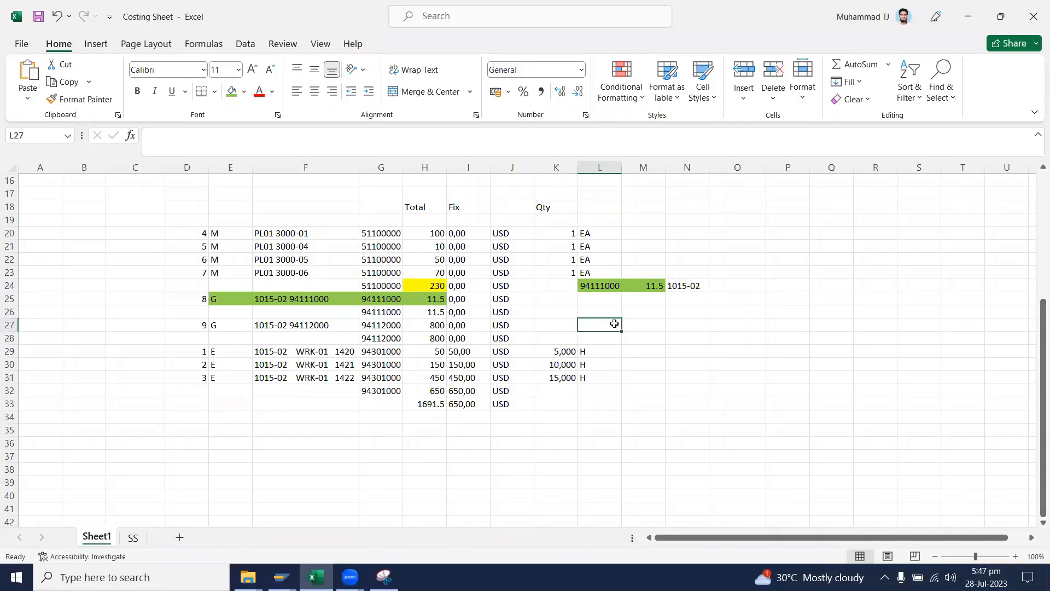
pyautogui.write('+sum')
pyautogui.press('Tab')
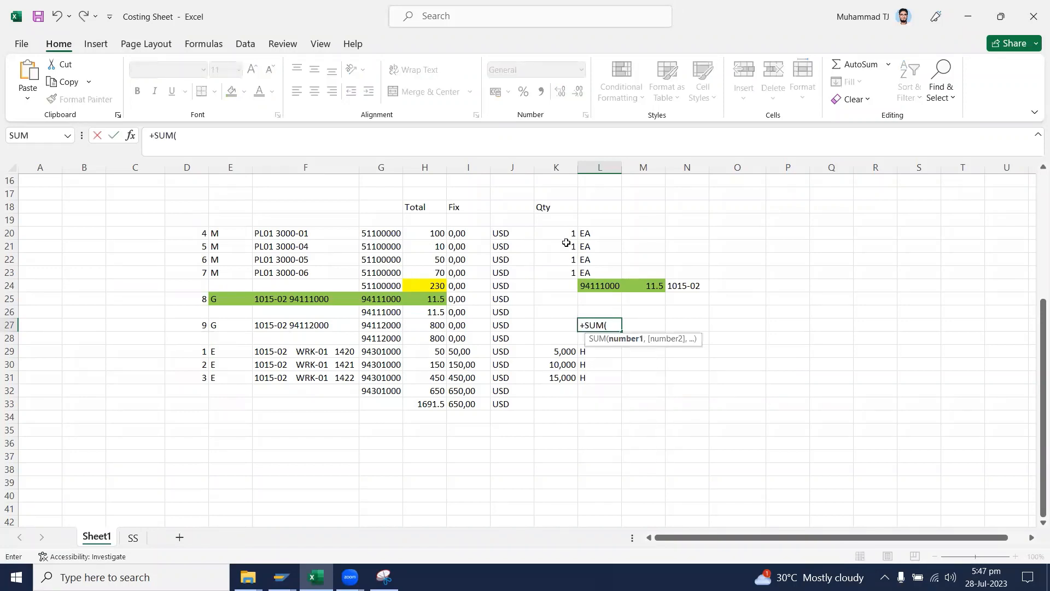
pyautogui.moveTo(570, 234); pyautogui.dragTo(570, 272)
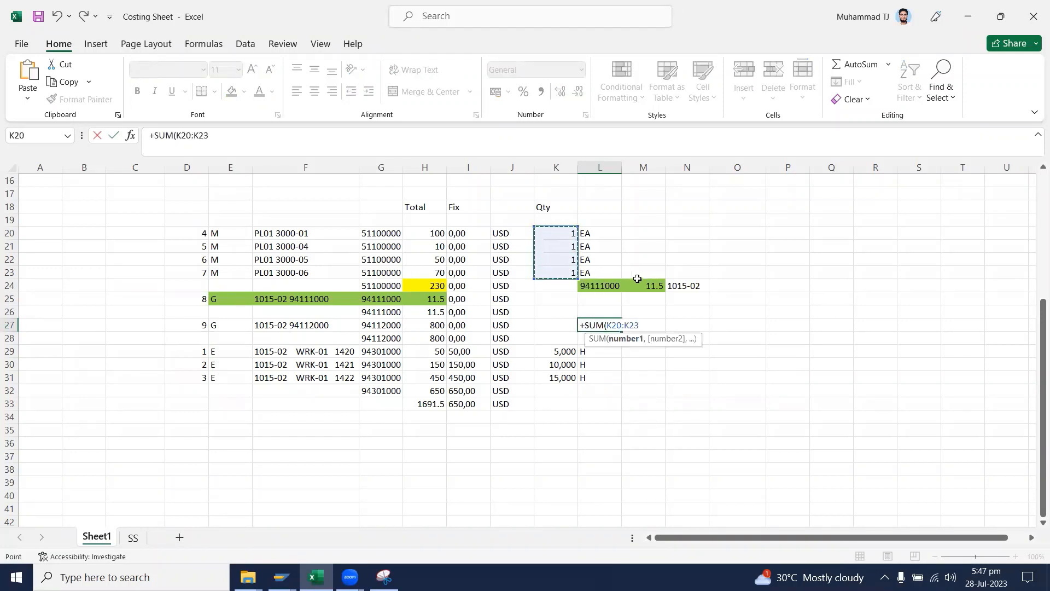
pyautogui.press('Return')
# Enter the rate 200 in M27 and multiply L27 by M27 in N27
pyautogui.click(646, 328)
pyautogui.write('200')
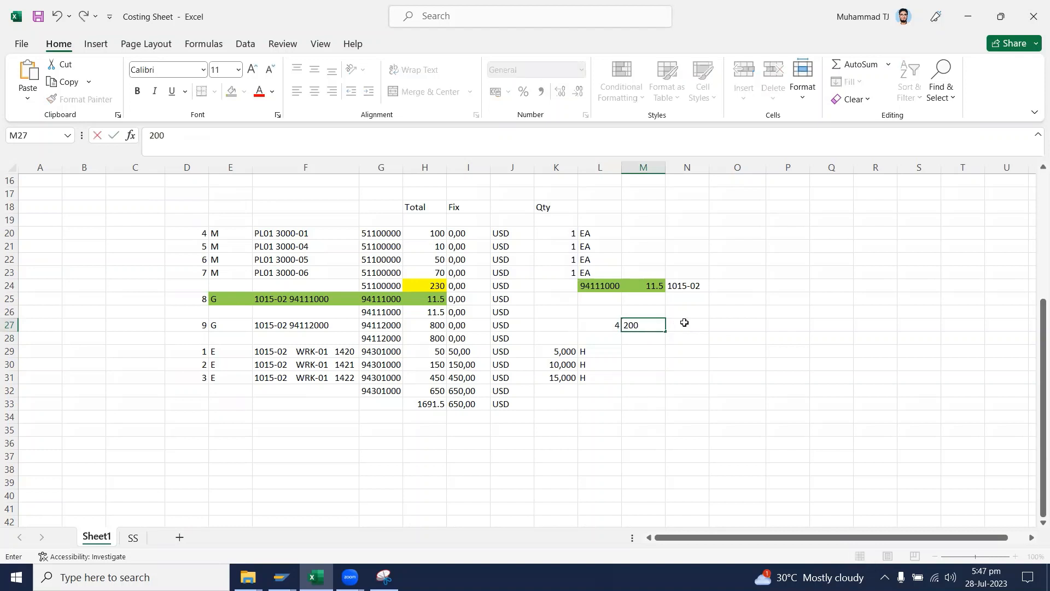
pyautogui.click(685, 325)
pyautogui.write('+')
pyautogui.click(603, 323)
pyautogui.write('*')
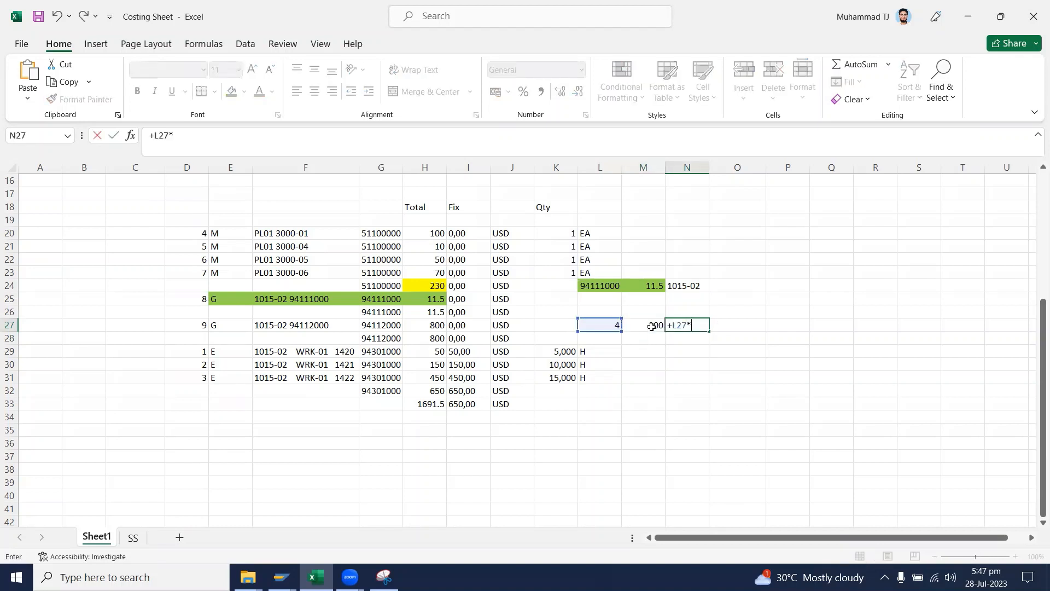
pyautogui.click(651, 326)
pyautogui.press('Return')
# Fill the recalculated overhead in N27 and the overhead subtotal in H28 with light blue, and switch back to SAP
pyautogui.click(691, 328)
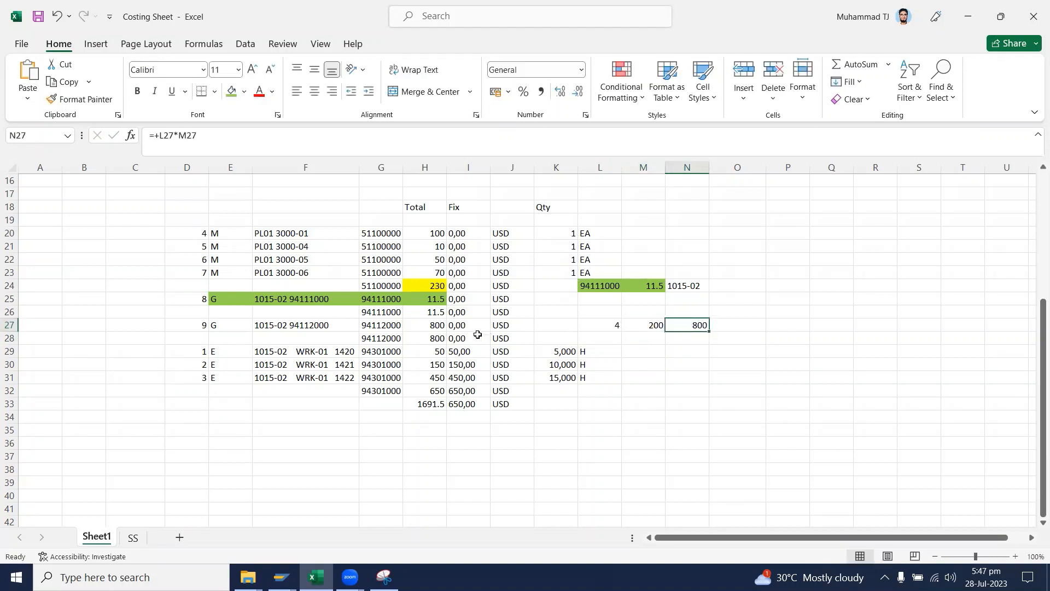
pyautogui.keyDown('ctrl'); pyautogui.click(448, 336); pyautogui.keyUp('ctrl')
pyautogui.click(435, 337)
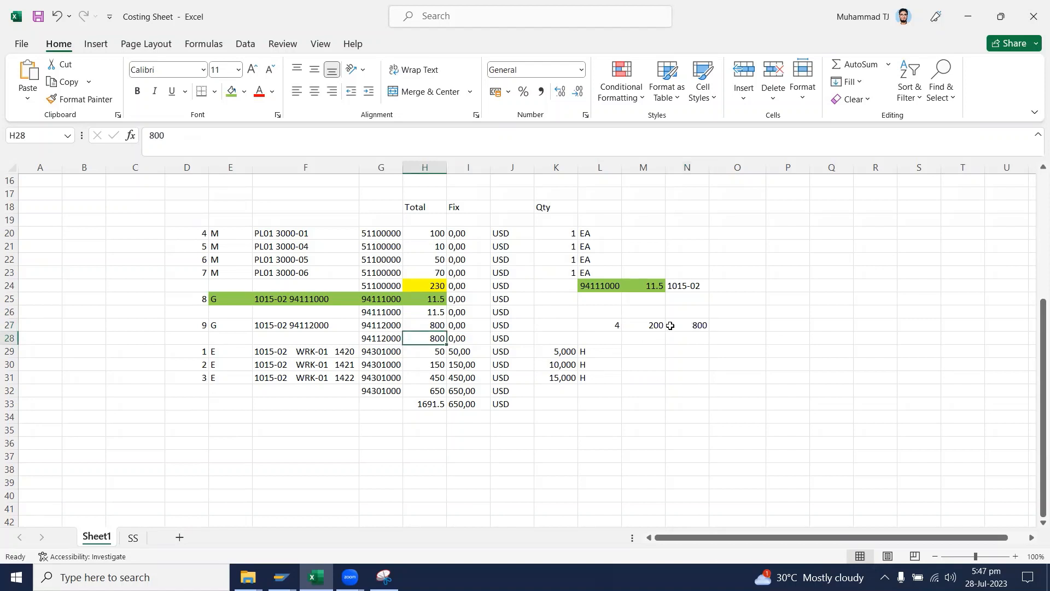
pyautogui.click(670, 325)
pyautogui.keyDown('ctrl'); pyautogui.click(431, 337); pyautogui.keyUp('ctrl')
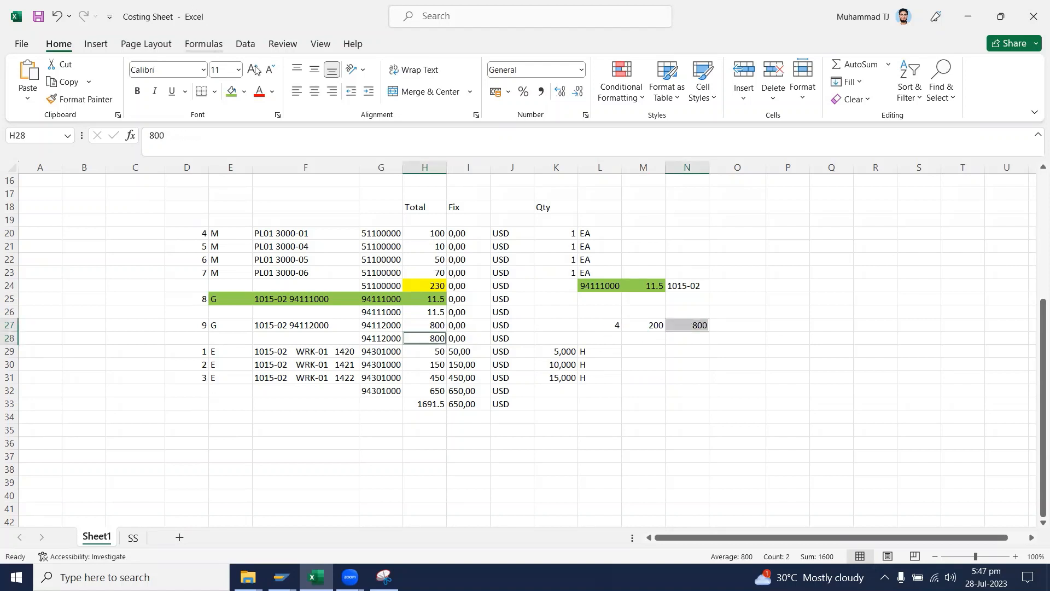
pyautogui.click(244, 92)
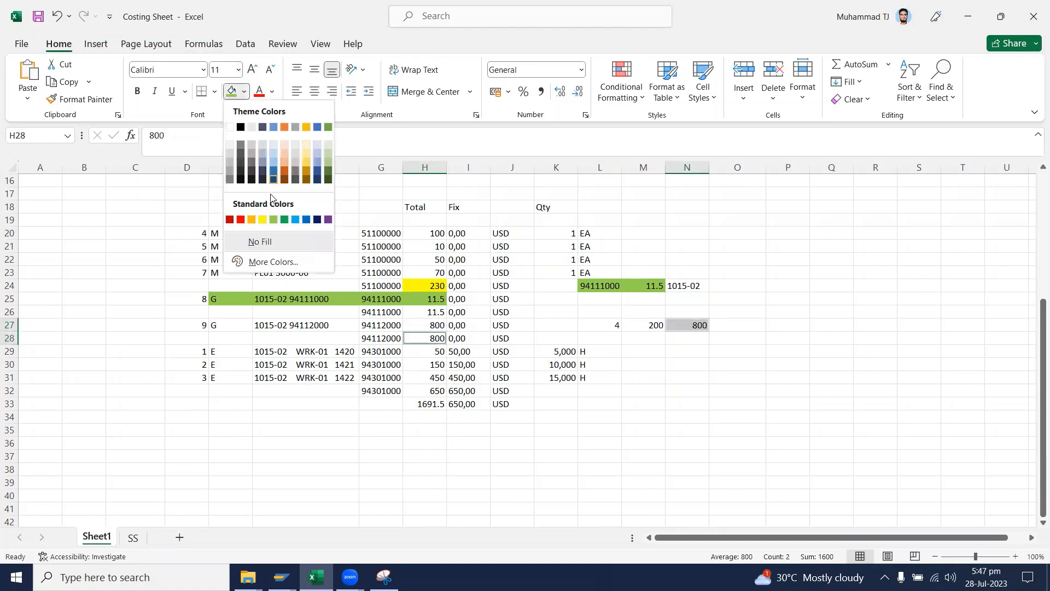
pyautogui.click(296, 219)
pyautogui.click(365, 417)
pyautogui.click(316, 577)
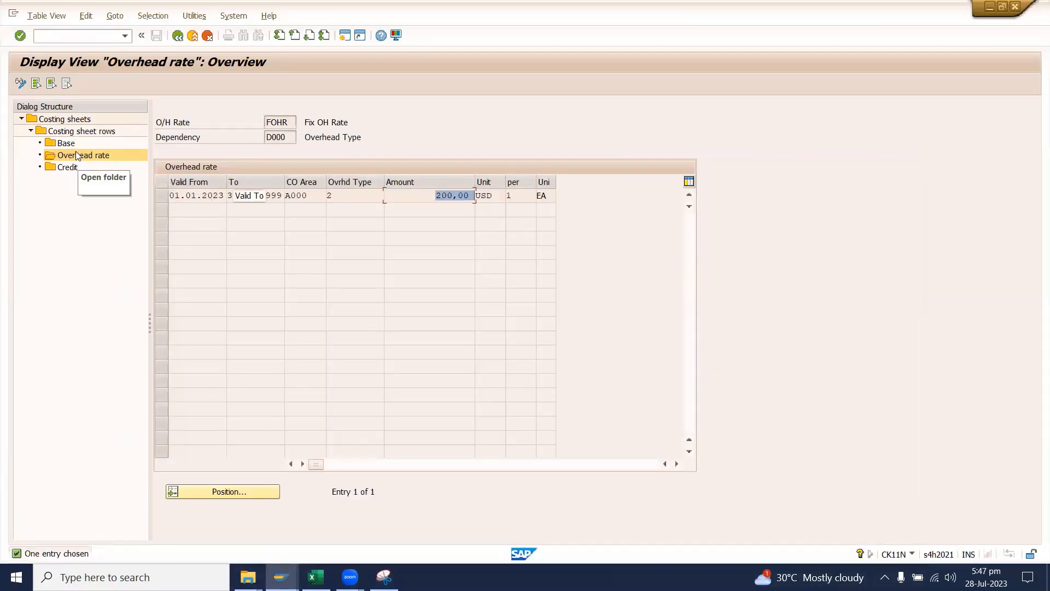
# Return to the costing sheet rows and display the credit of row 50 for controlling area A000
pyautogui.doubleClick(81, 131)
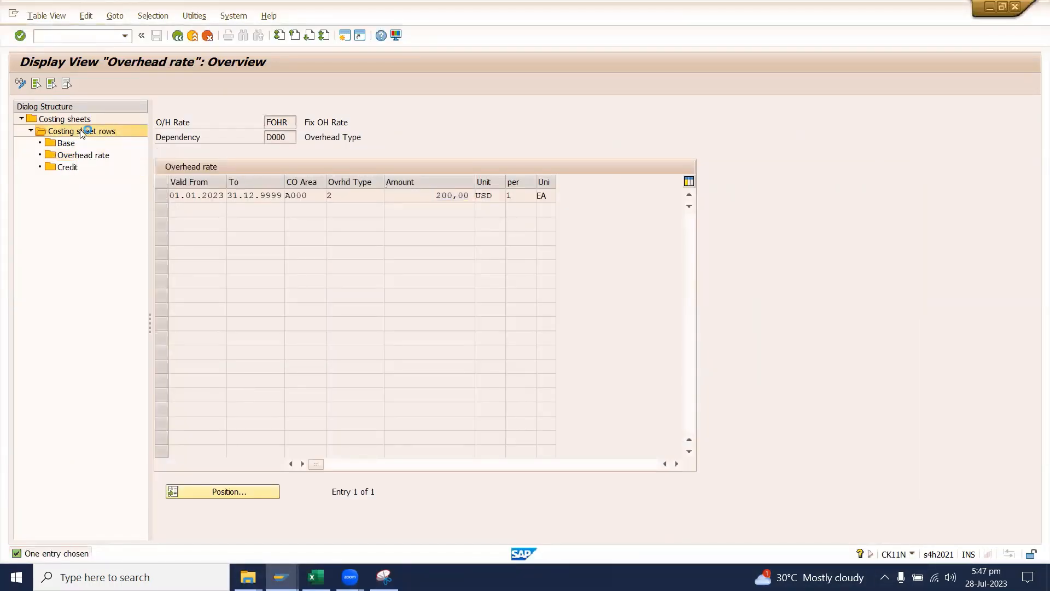
pyautogui.click(171, 222)
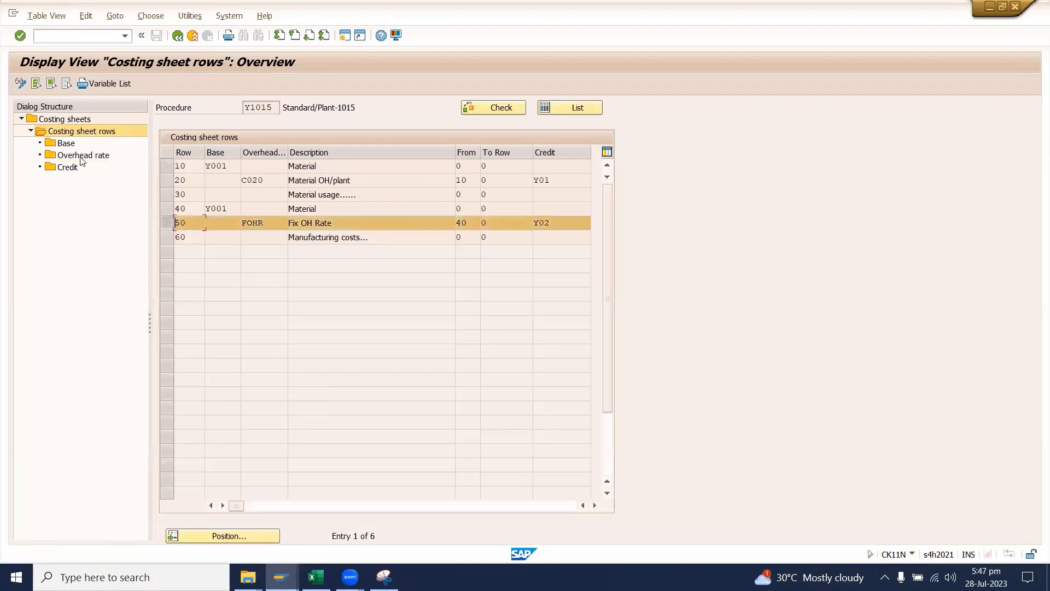
pyautogui.click(74, 168)
pyautogui.doubleClick(74, 167)
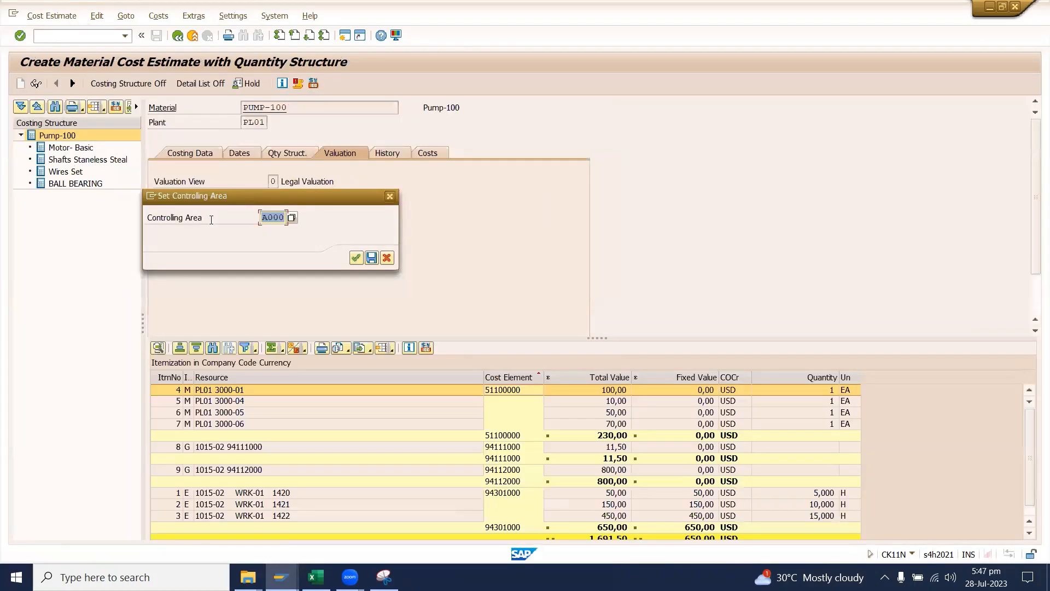
pyautogui.click(356, 258)
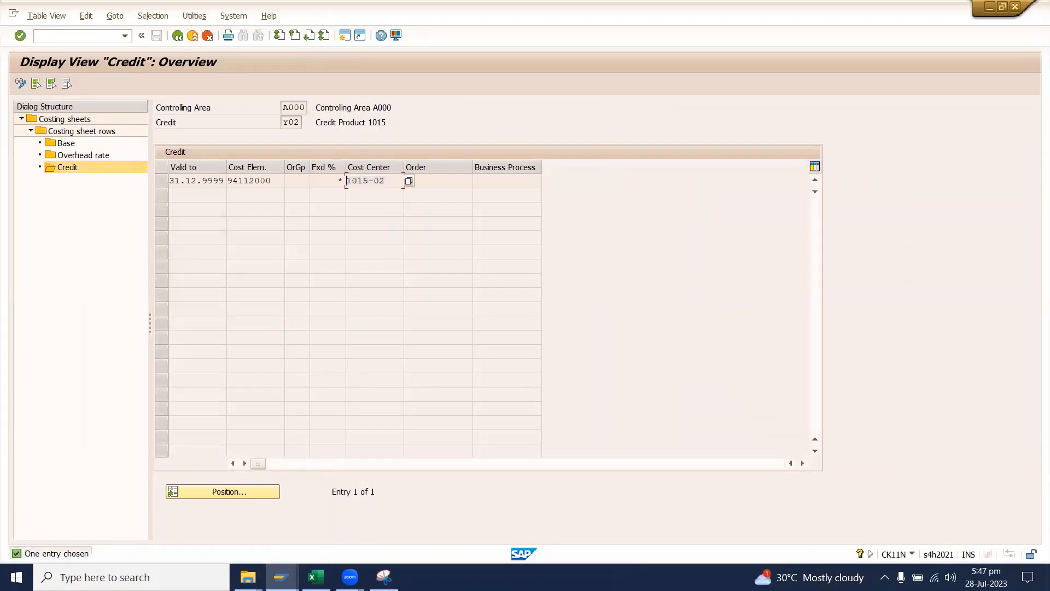
# Switch to Excel and enter the credited cost center 1015-02 in cell O27
pyautogui.hotkey('alt', 'Tab')
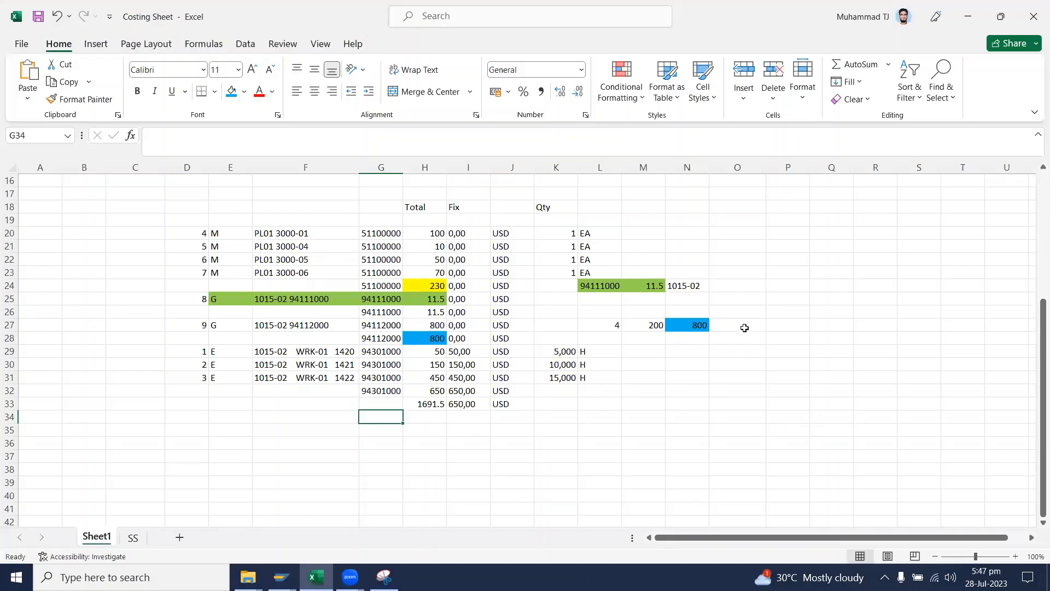
pyautogui.click(744, 328)
pyautogui.write('1015-02')
# Copy the credit cost element 94112000 from SAP and paste it into Excel cell P27
pyautogui.hotkey('alt', 'Tab')
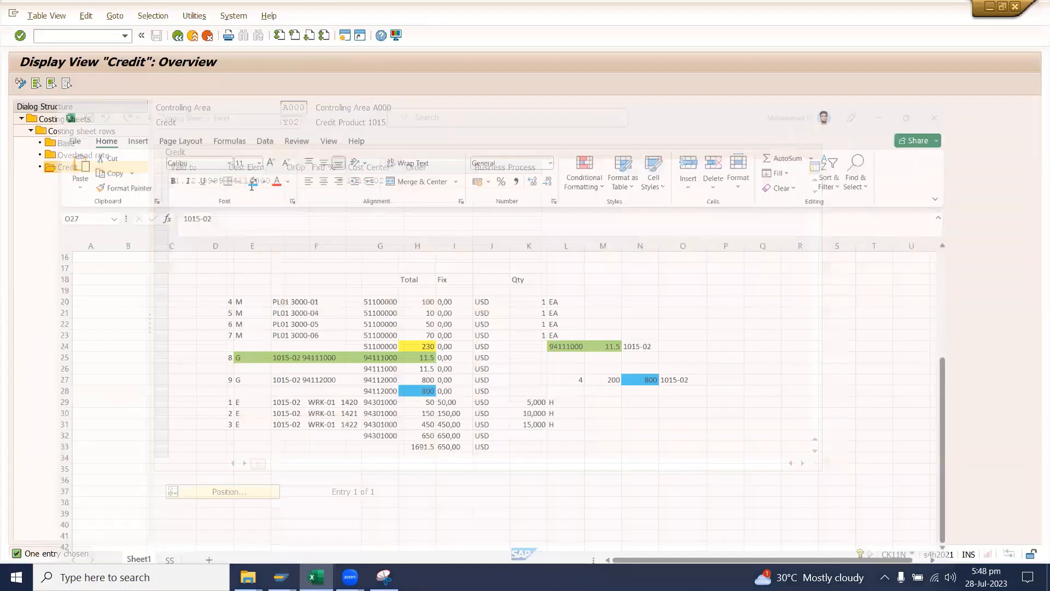
pyautogui.moveTo(273, 182); pyautogui.dragTo(186, 179)
pyautogui.hotkey('ctrl', 'c')
pyautogui.click(317, 576)
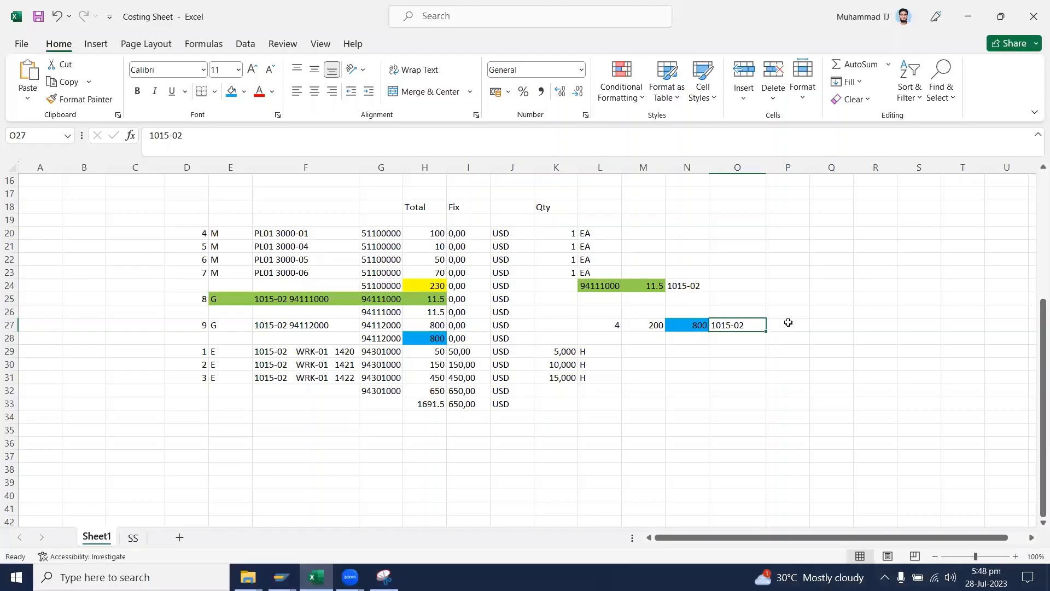
pyautogui.click(787, 325)
pyautogui.hotkey('ctrl', 'v')
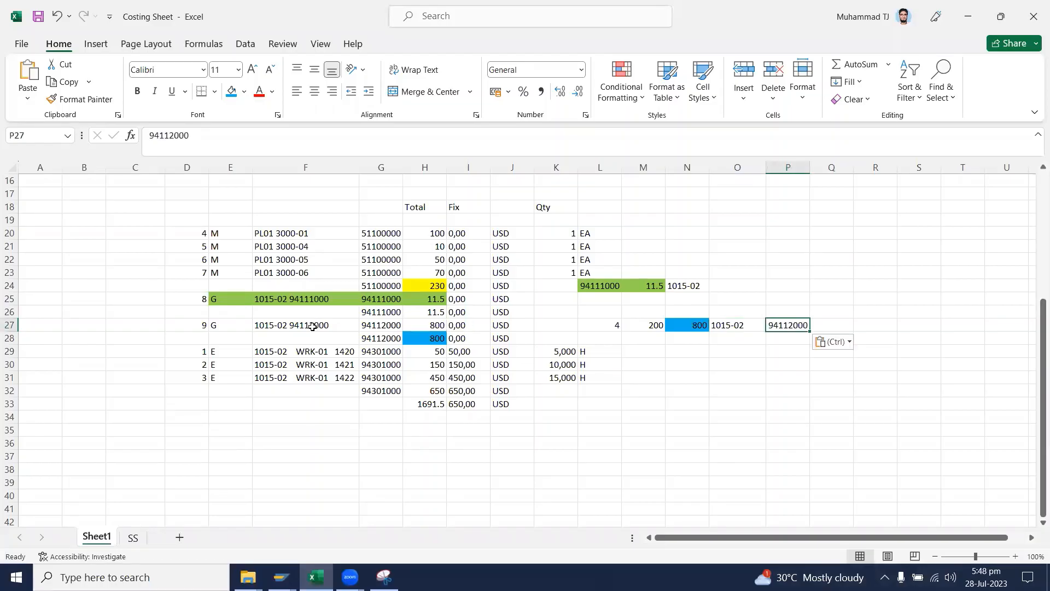
# Fill the overhead resource in F27 and the credit cells O27:P27 with light blue, and save the workbook
pyautogui.click(313, 326)
pyautogui.keyDown('ctrl'); pyautogui.moveTo(751, 325); pyautogui.dragTo(787, 325); pyautogui.keyUp('ctrl')
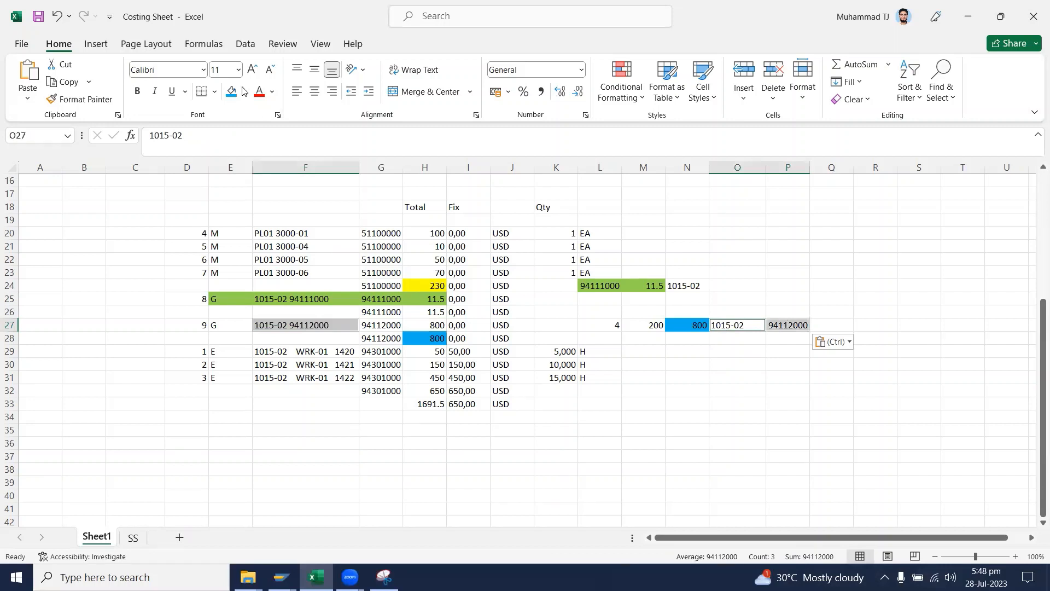
pyautogui.click(435, 435)
pyautogui.hotkey('ctrl', 's')
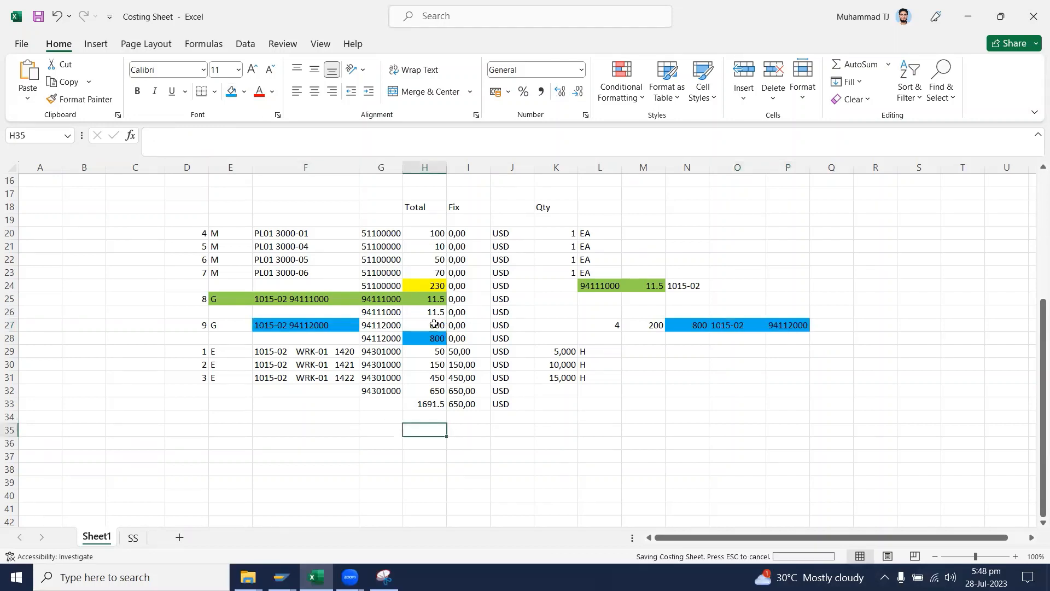
pyautogui.click(436, 326)
pyautogui.click(696, 326)
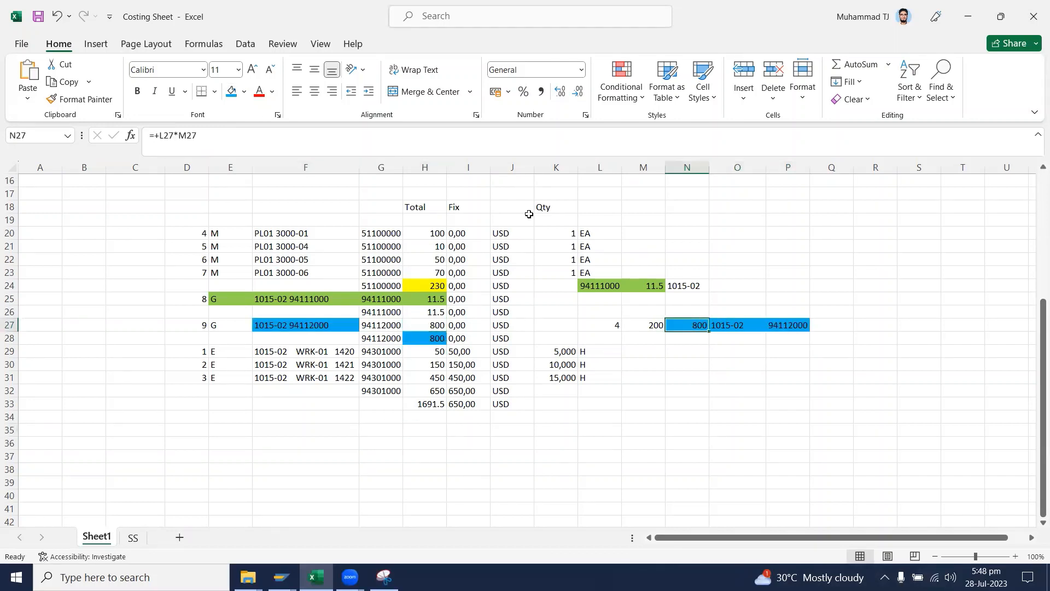
# Switch to SAP, review rows 10 and 20 of costing sheet Y1015 with overhead C020, and return to the costing sheets overview
pyautogui.click(316, 576)
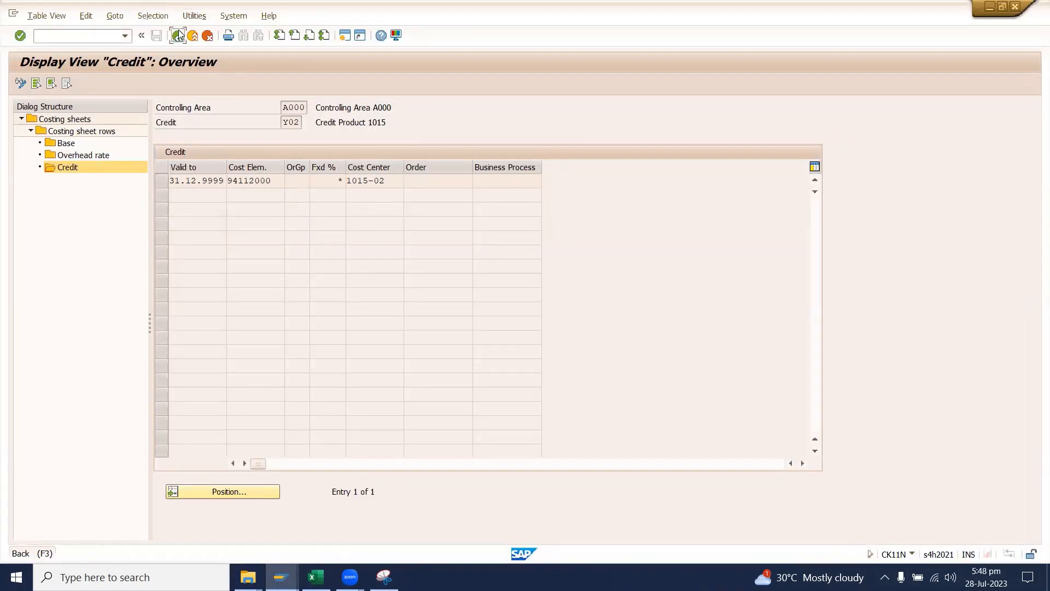
pyautogui.click(179, 35)
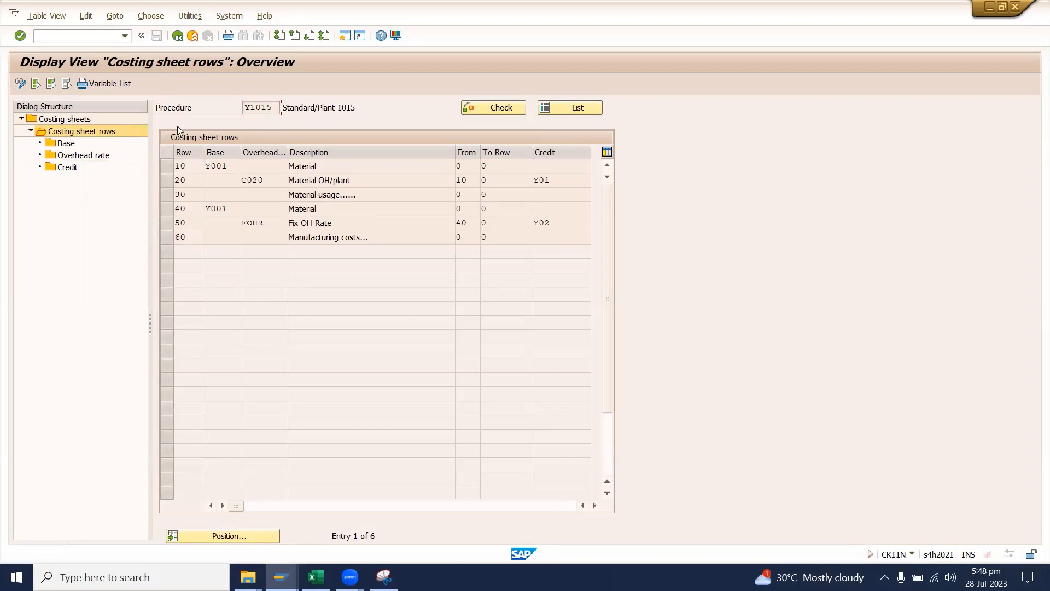
pyautogui.click(170, 168)
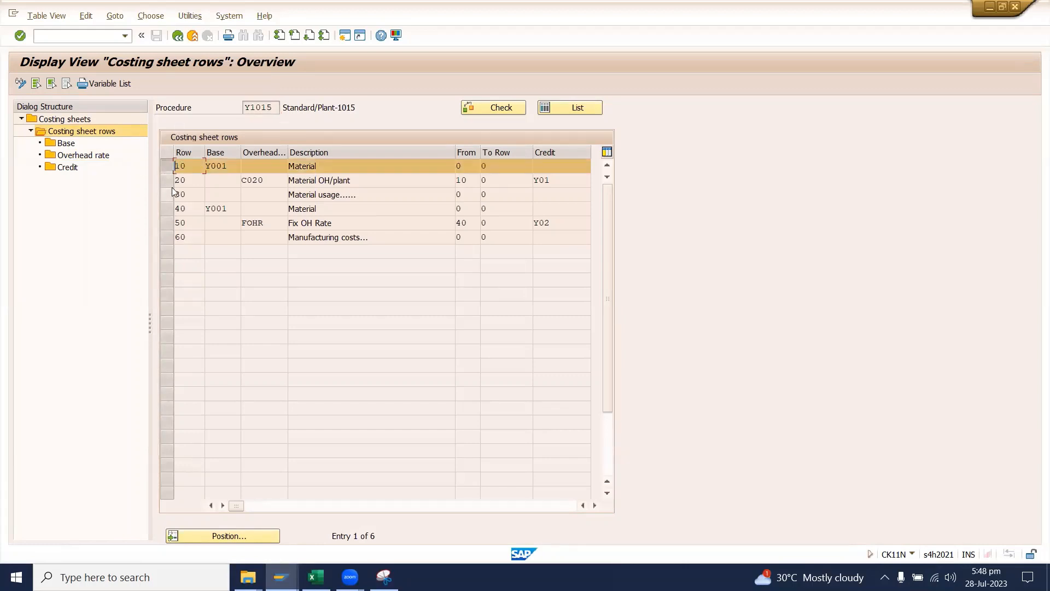
pyautogui.click(166, 182)
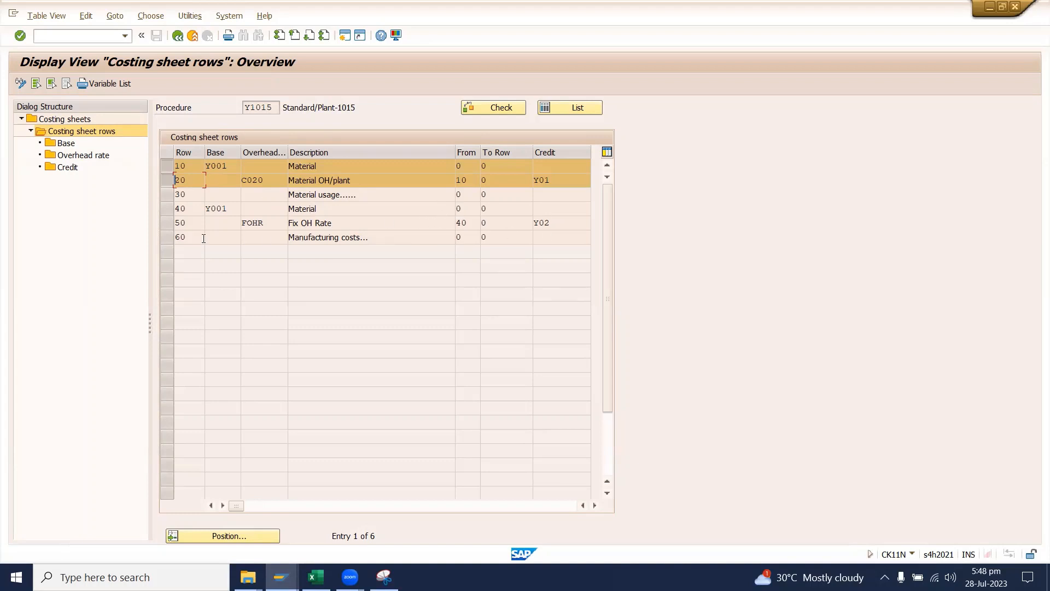
pyautogui.click(165, 183)
pyautogui.click(164, 168)
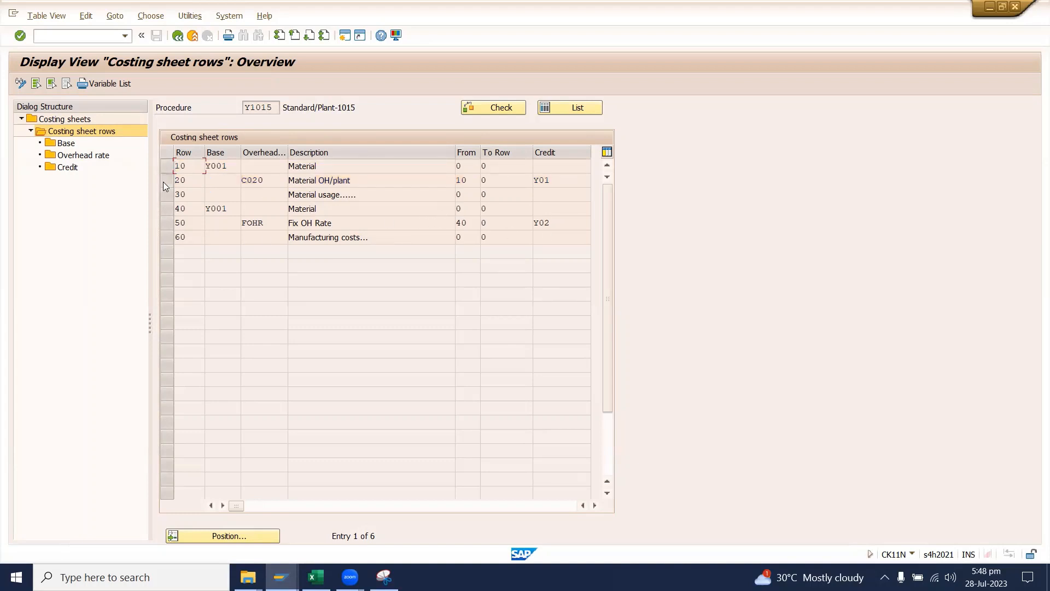
pyautogui.click(163, 182)
pyautogui.click(163, 169)
pyautogui.click(165, 181)
pyautogui.click(165, 169)
pyautogui.moveTo(275, 181); pyautogui.dragTo(224, 197)
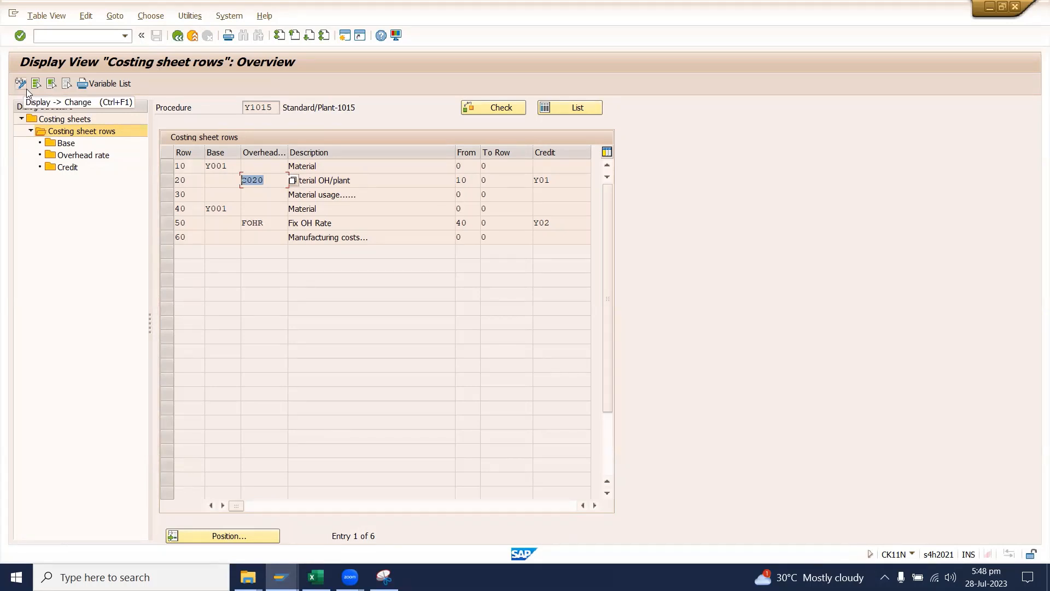
pyautogui.click(179, 35)
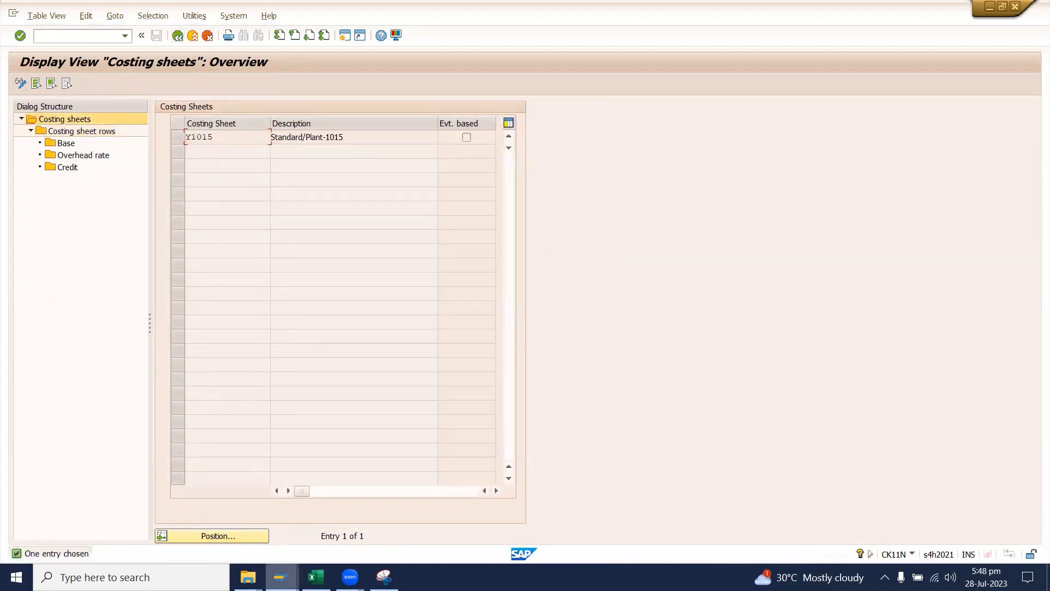
# Switch to Excel and compare the overhead items in rows 24–25 and 27–28 with the total values in column H
pyautogui.click(316, 577)
pyautogui.click(493, 418)
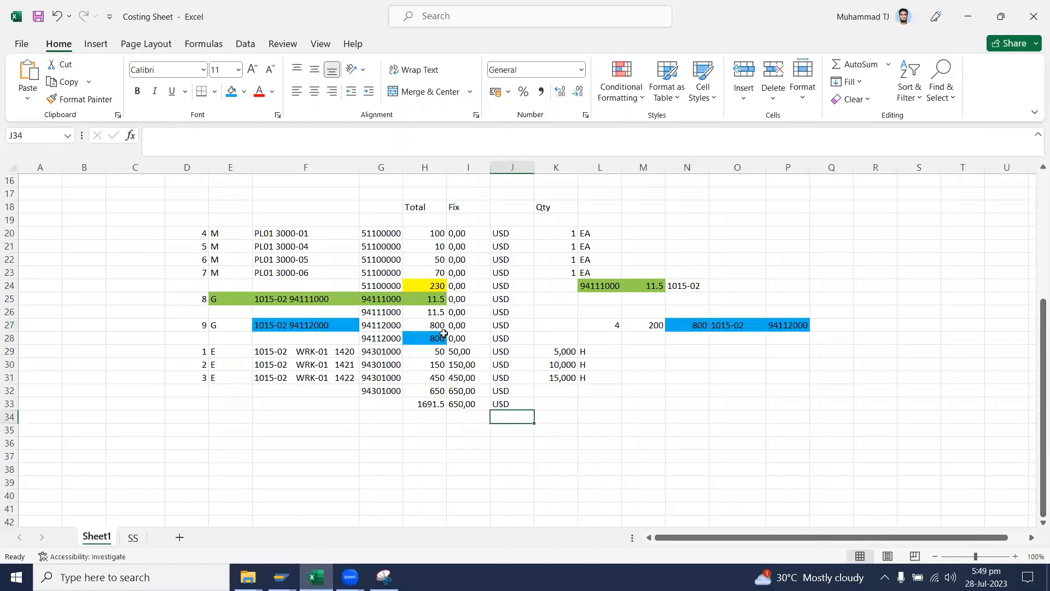
pyautogui.click(571, 286)
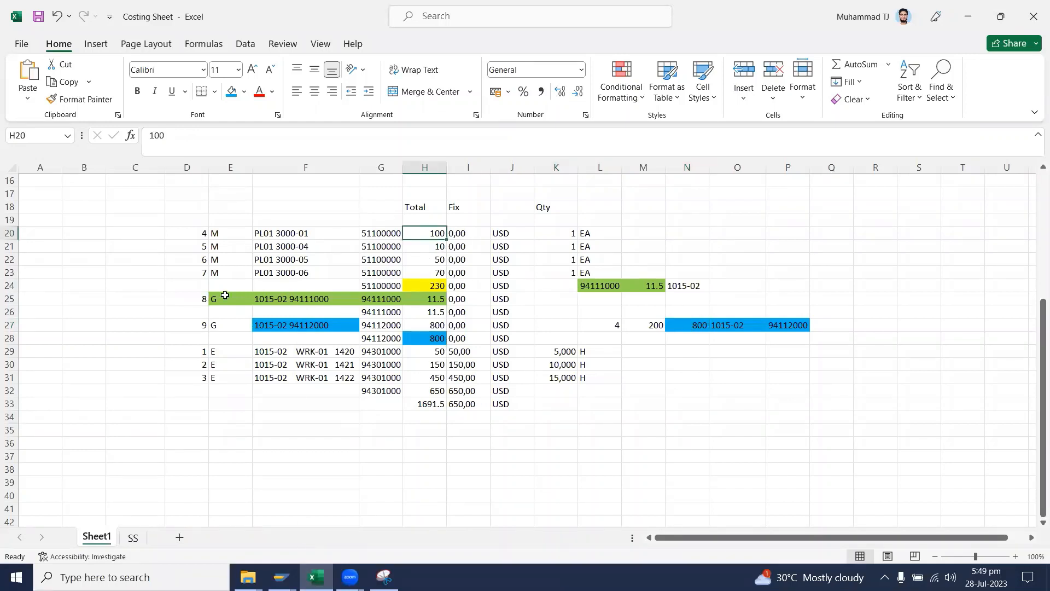
pyautogui.moveTo(191, 295); pyautogui.dragTo(766, 281)
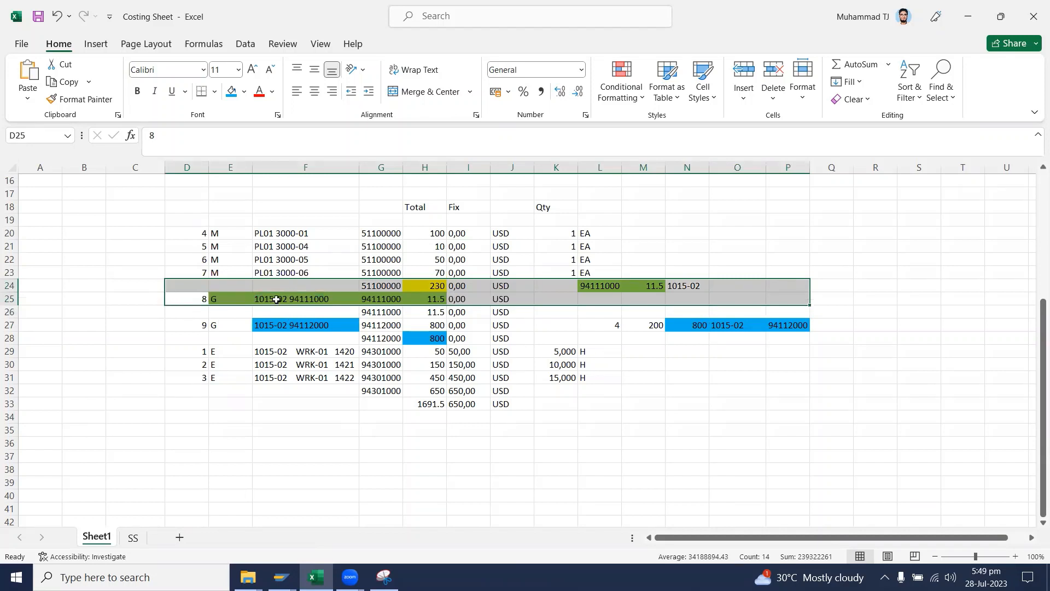
pyautogui.moveTo(211, 324); pyautogui.dragTo(808, 338)
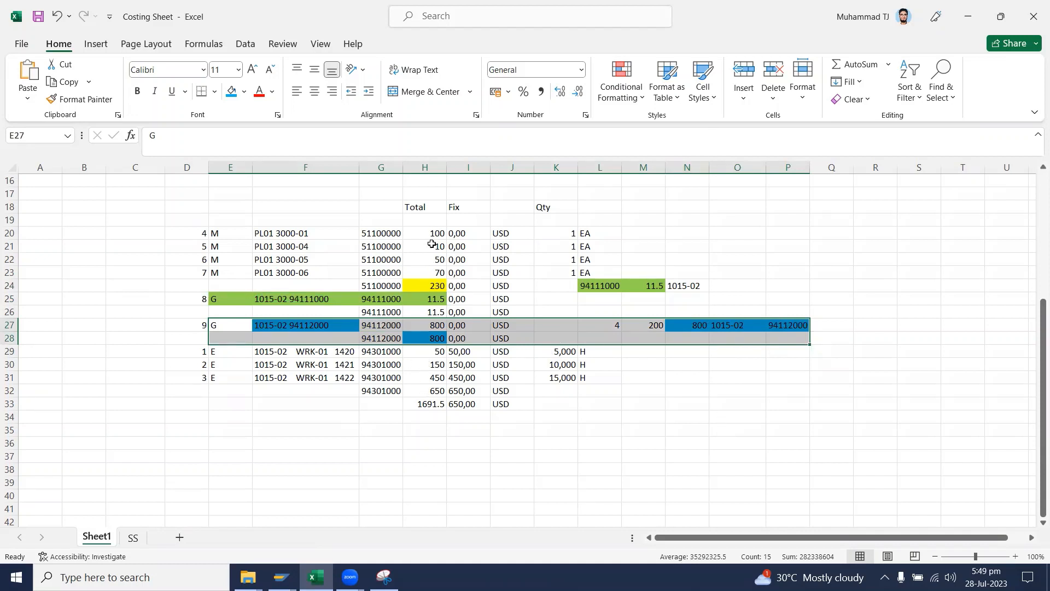
pyautogui.moveTo(434, 234); pyautogui.dragTo(422, 404)
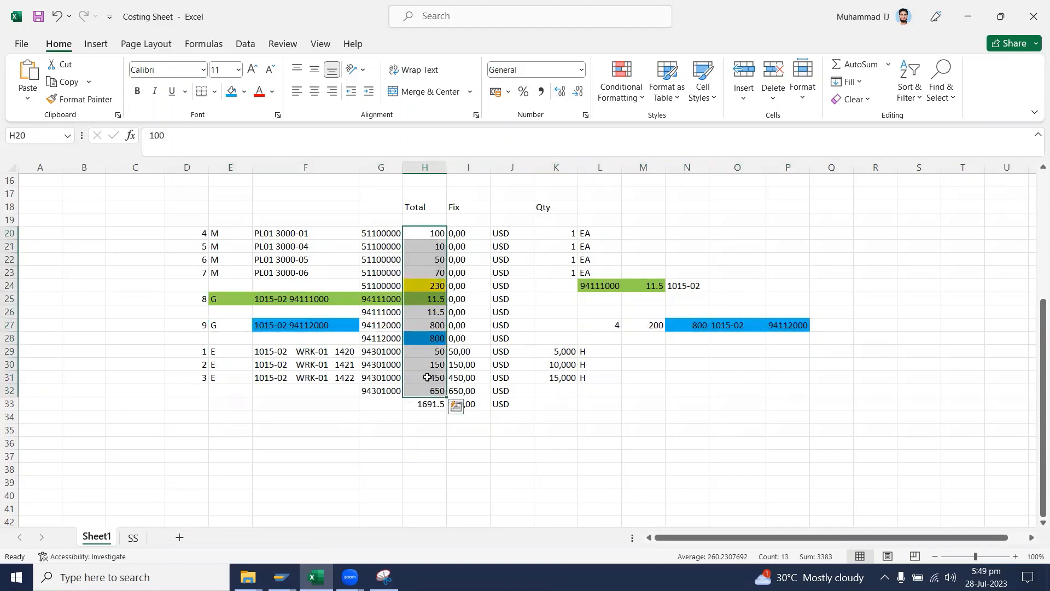
# Switch to SAP and leave the costing sheet display for the PUMP-100 cost estimate
pyautogui.click(280, 577)
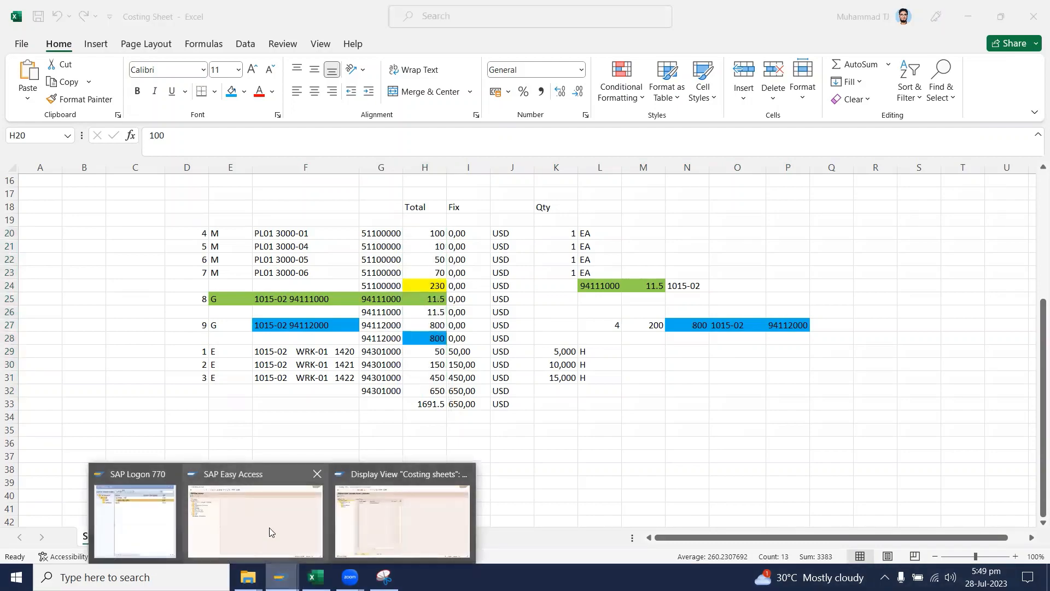
pyautogui.click(388, 526)
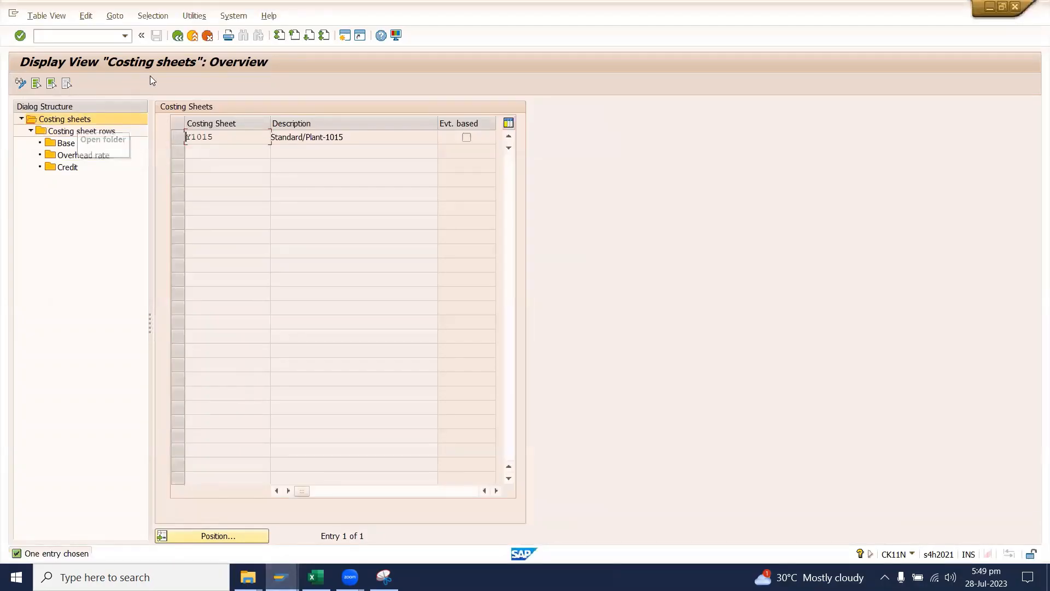
pyautogui.click(178, 36)
pyautogui.press('Escape')
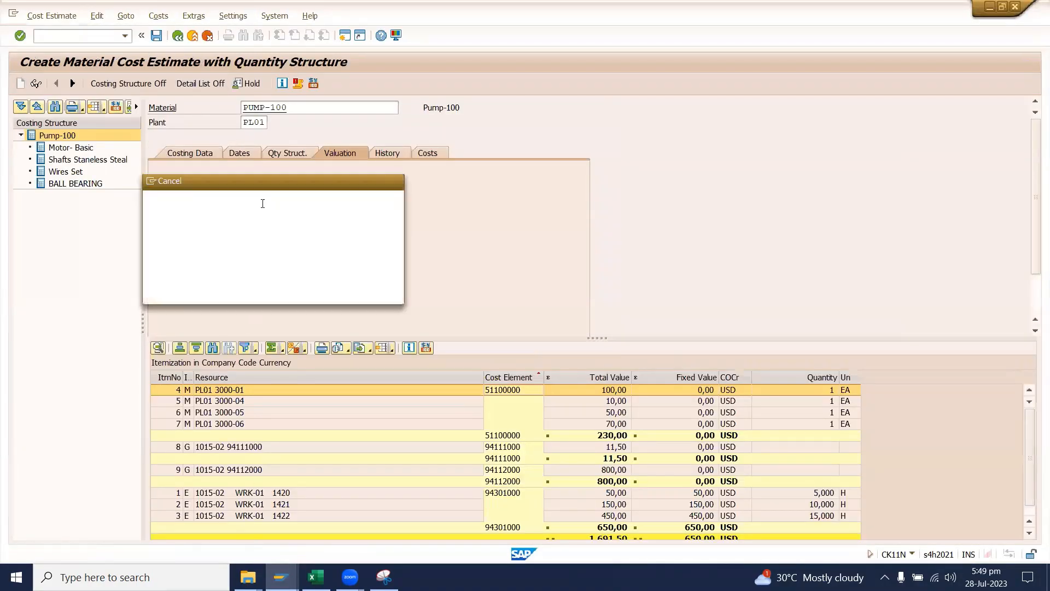
pyautogui.click(355, 291)
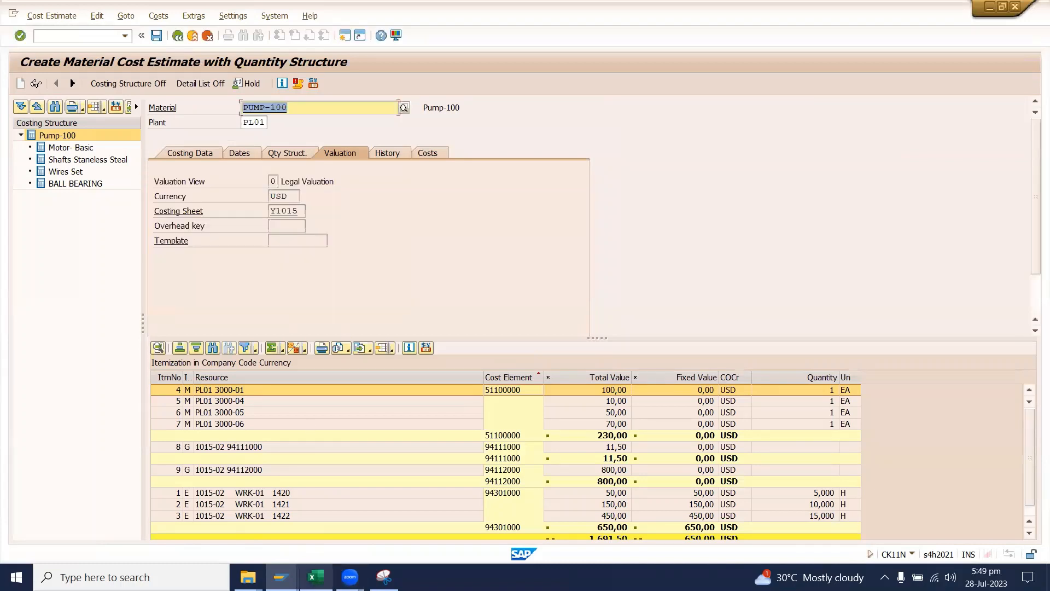
# In the SAP Easy Access session, run transaction spro and open the SAP Reference IMG
pyautogui.click(281, 577)
pyautogui.click(243, 547)
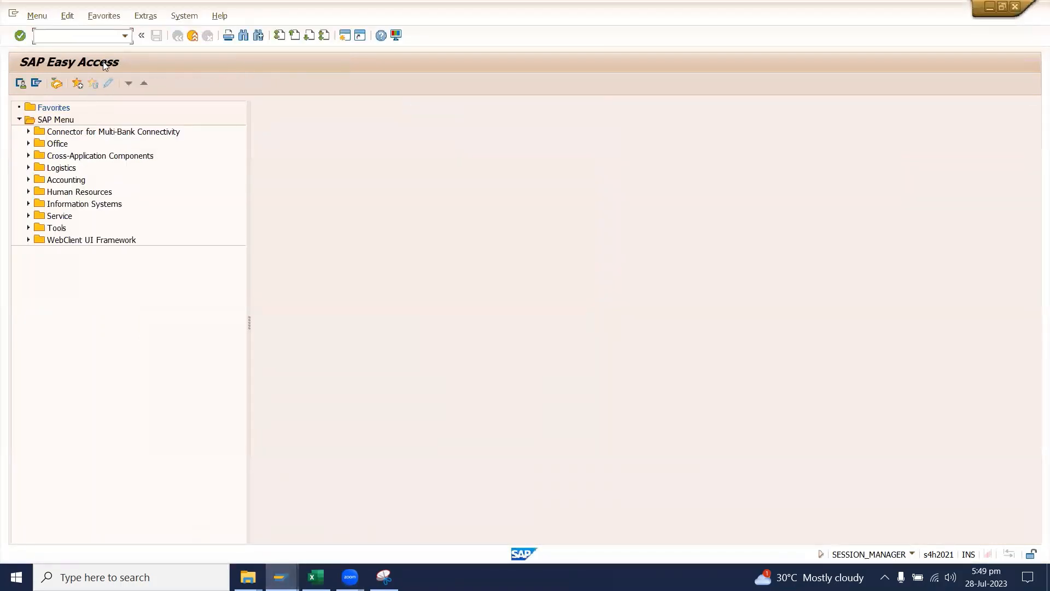
pyautogui.write('spro')
pyautogui.press('Return')
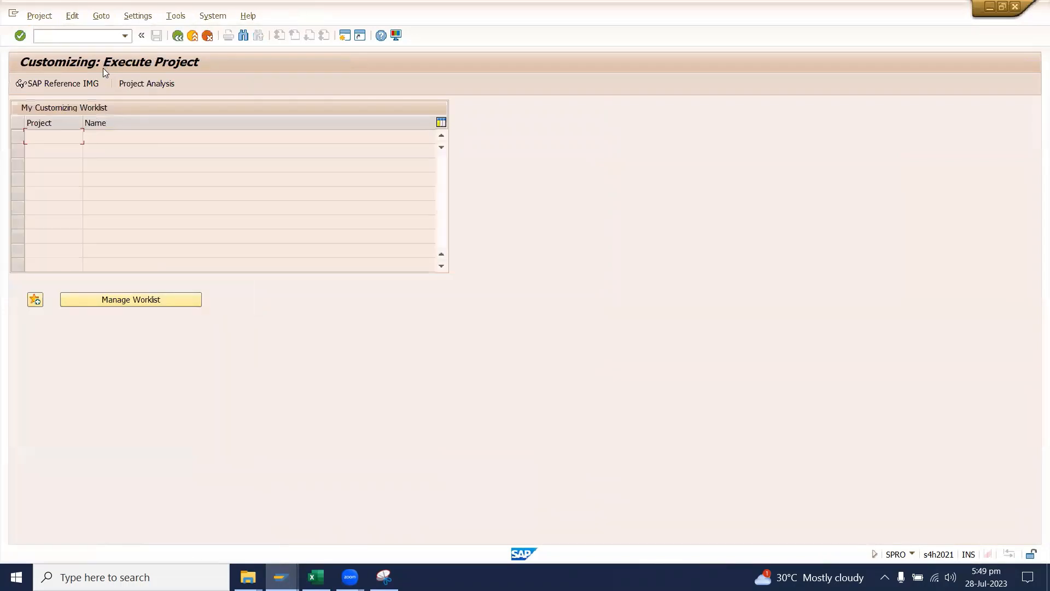
pyautogui.click(57, 81)
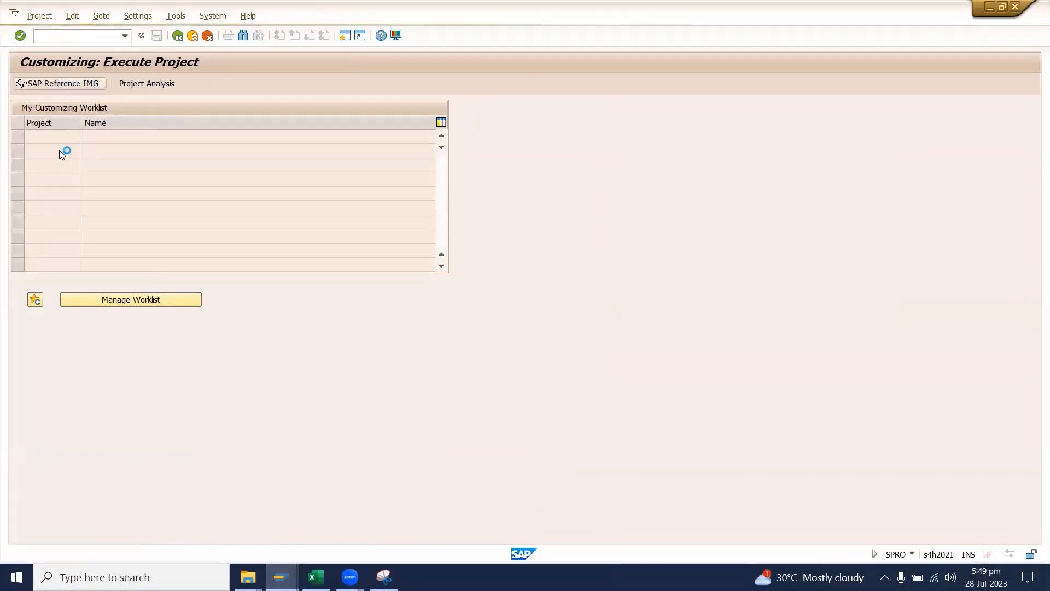
# Expand Controlling, Product Cost Controlling, Product Cost Planning, Basic Settings for Material Costing down to the Overhead activities
pyautogui.click(26, 300)
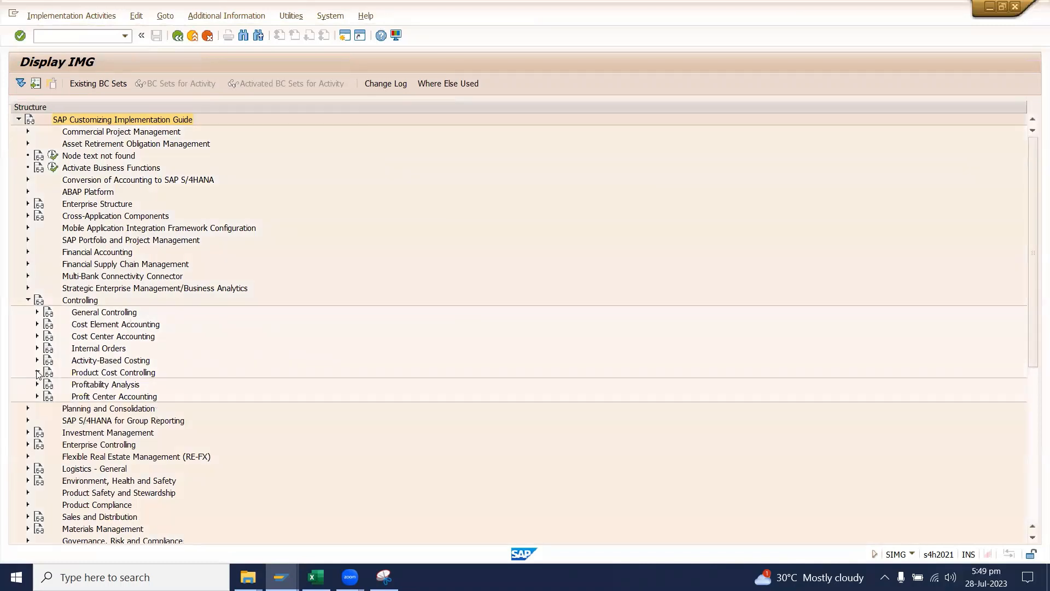
pyautogui.click(37, 373)
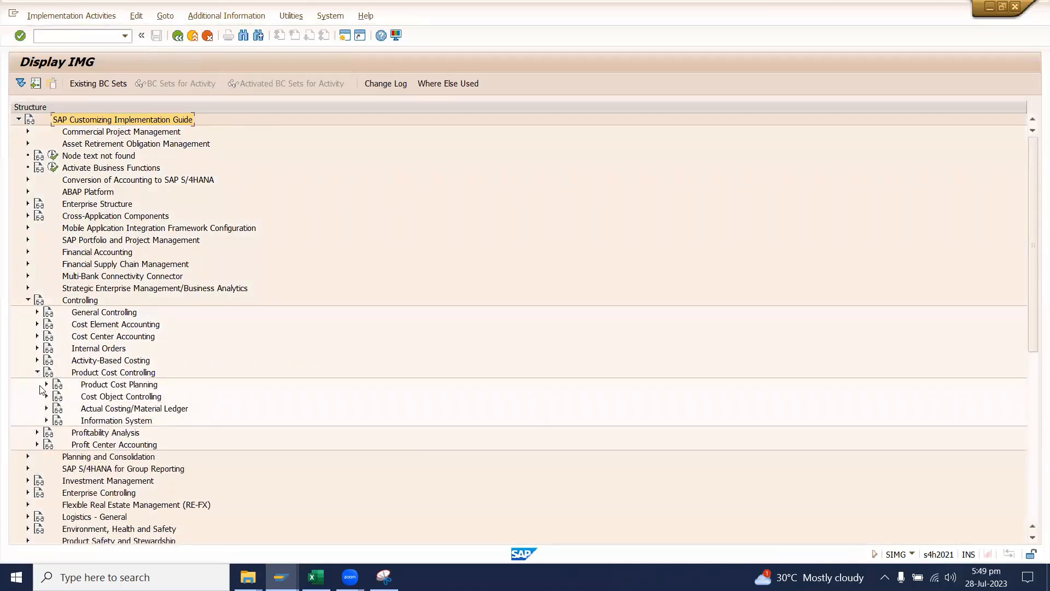
pyautogui.click(45, 386)
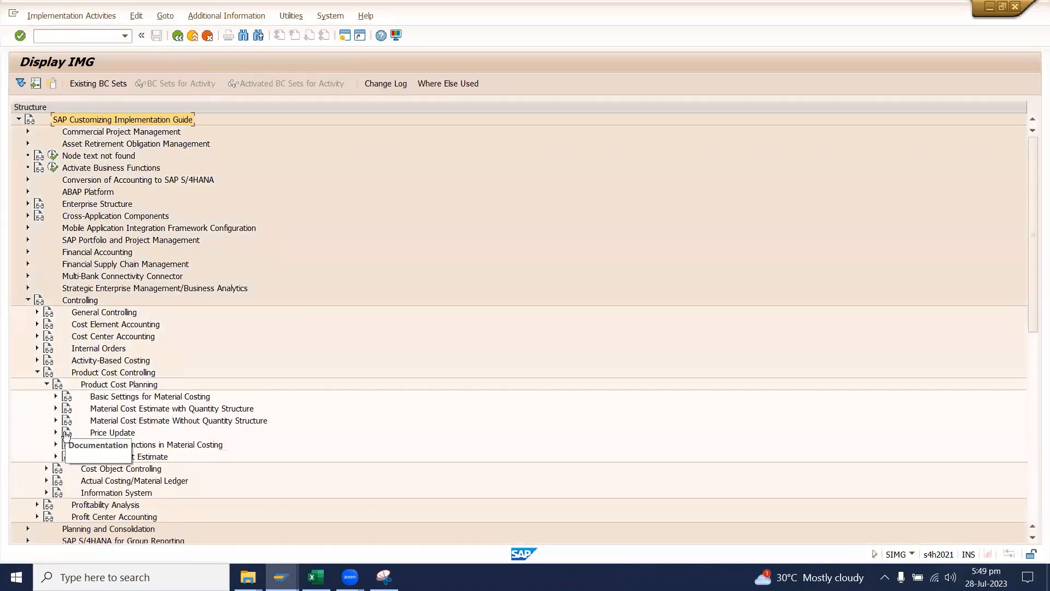
pyautogui.click(57, 397)
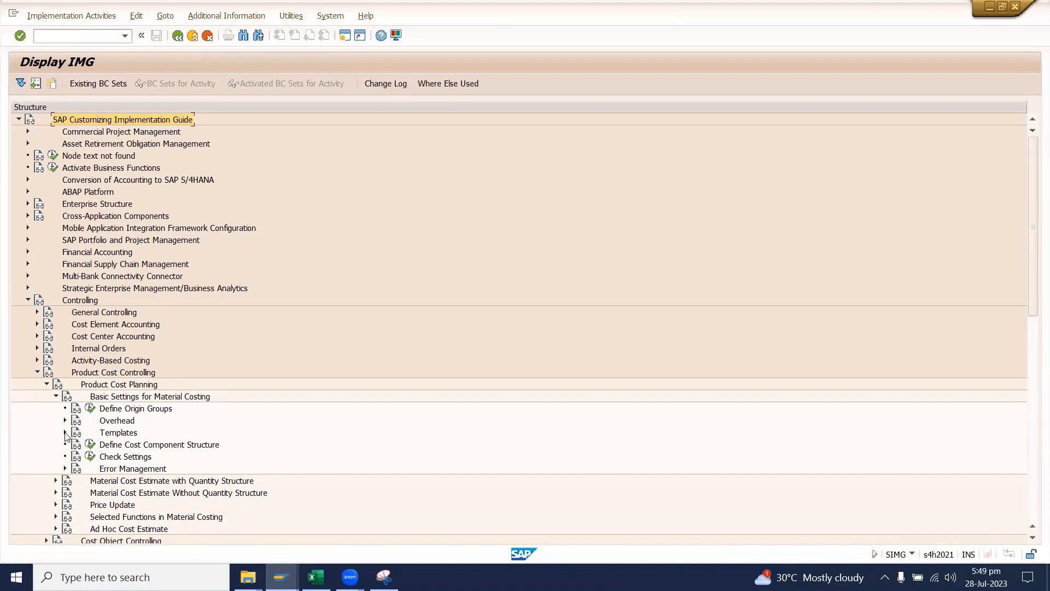
pyautogui.click(65, 433)
pyautogui.click(65, 433)
pyautogui.click(65, 420)
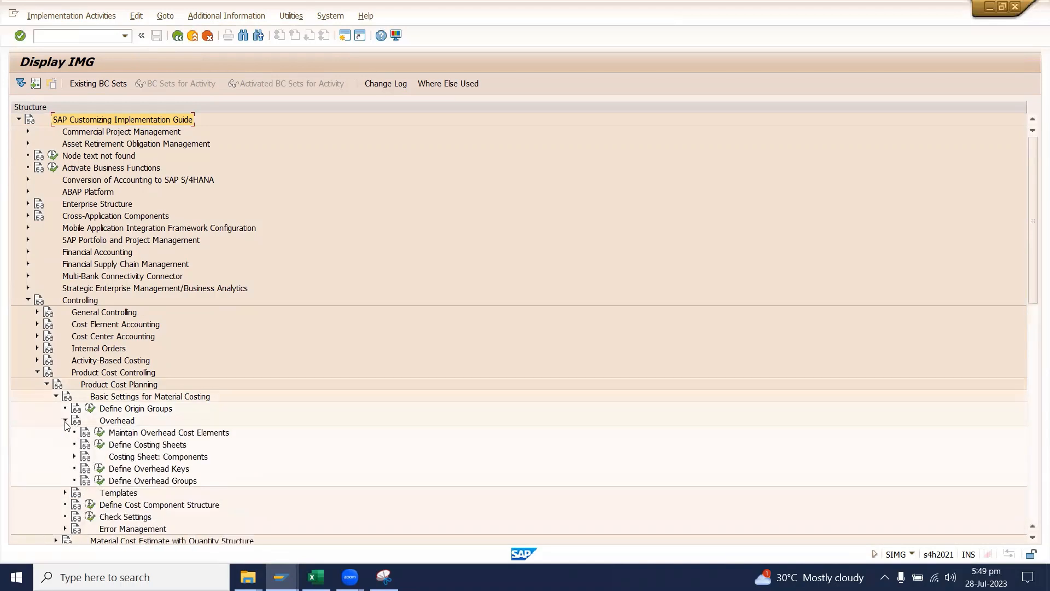
# Open Define Percentage Overhead Rates under Costing Sheet: Components, review the details of rate C021 Manuf.OH/plant, and return to the IMG
pyautogui.click(75, 456)
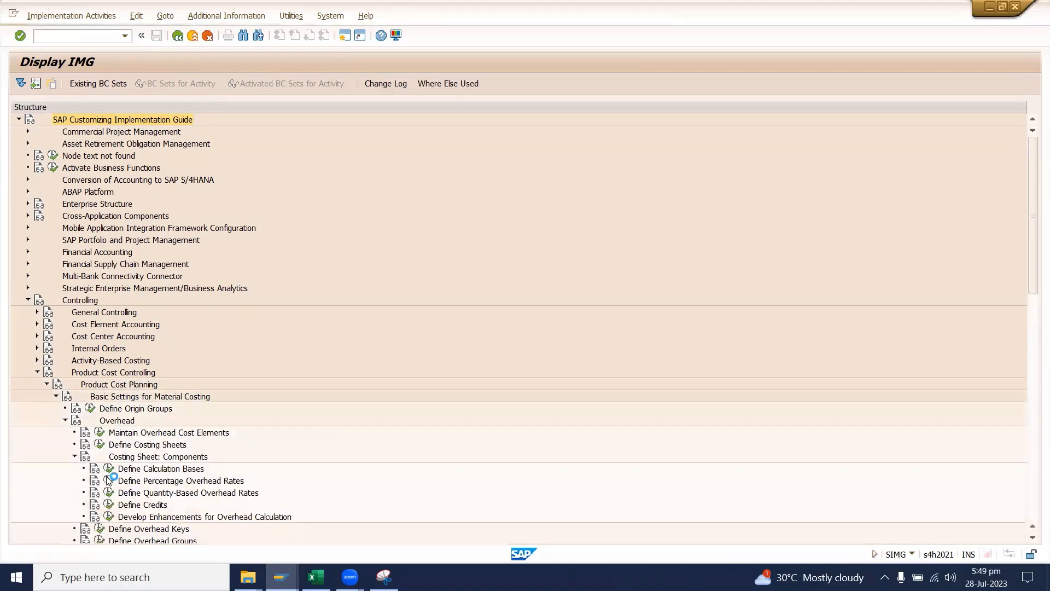
pyautogui.click(108, 481)
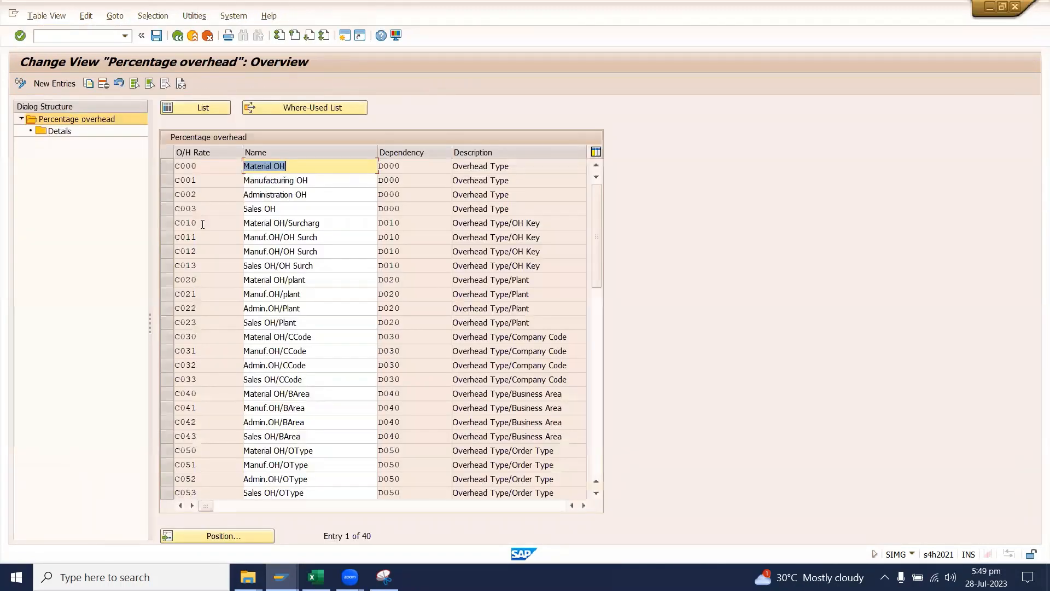
pyautogui.click(164, 294)
pyautogui.doubleClick(44, 133)
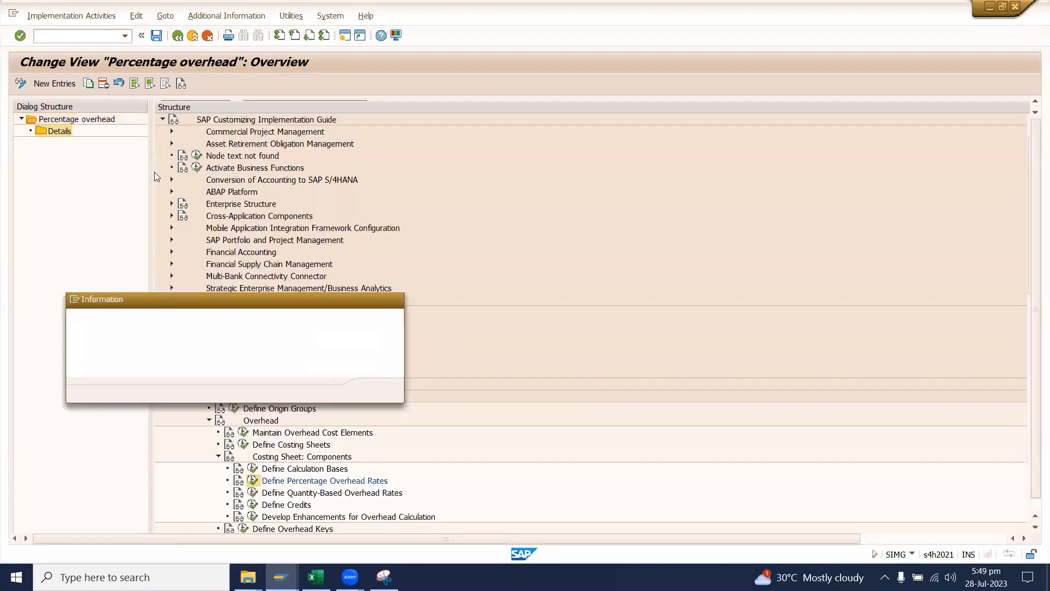
pyautogui.click(378, 392)
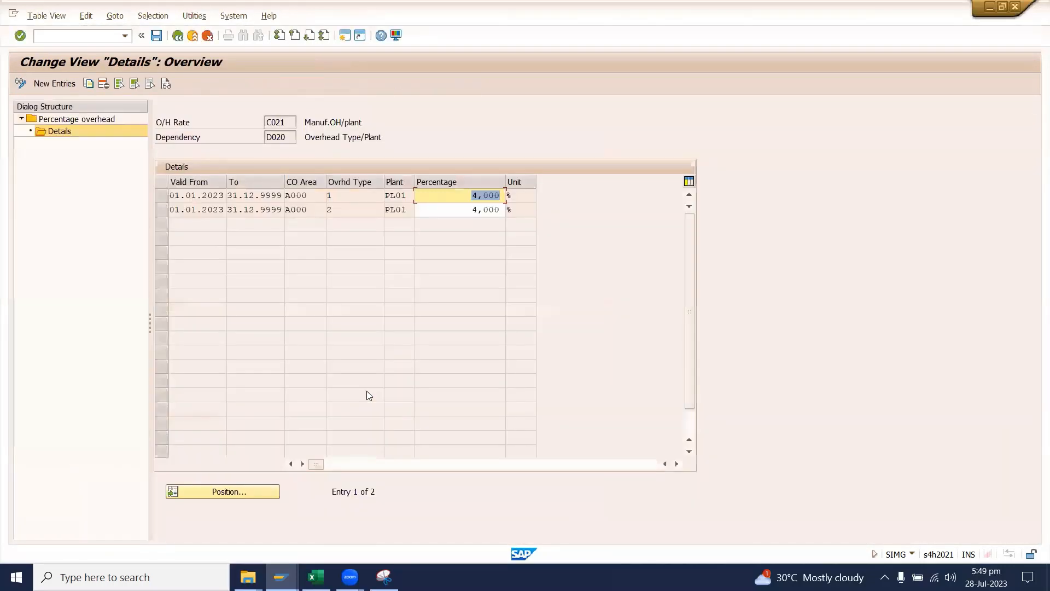
pyautogui.click(159, 41)
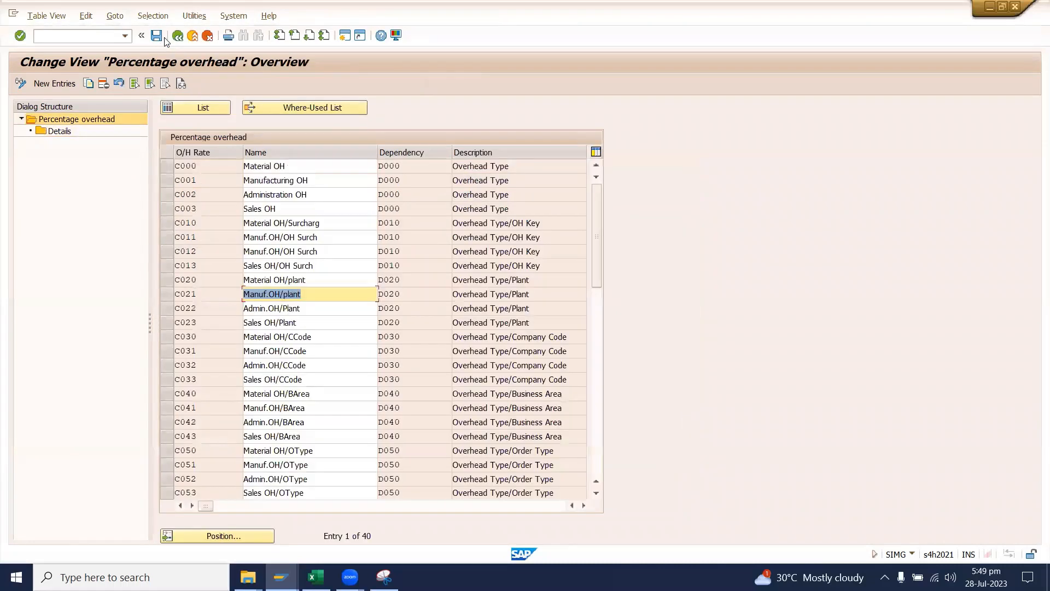
pyautogui.click(178, 37)
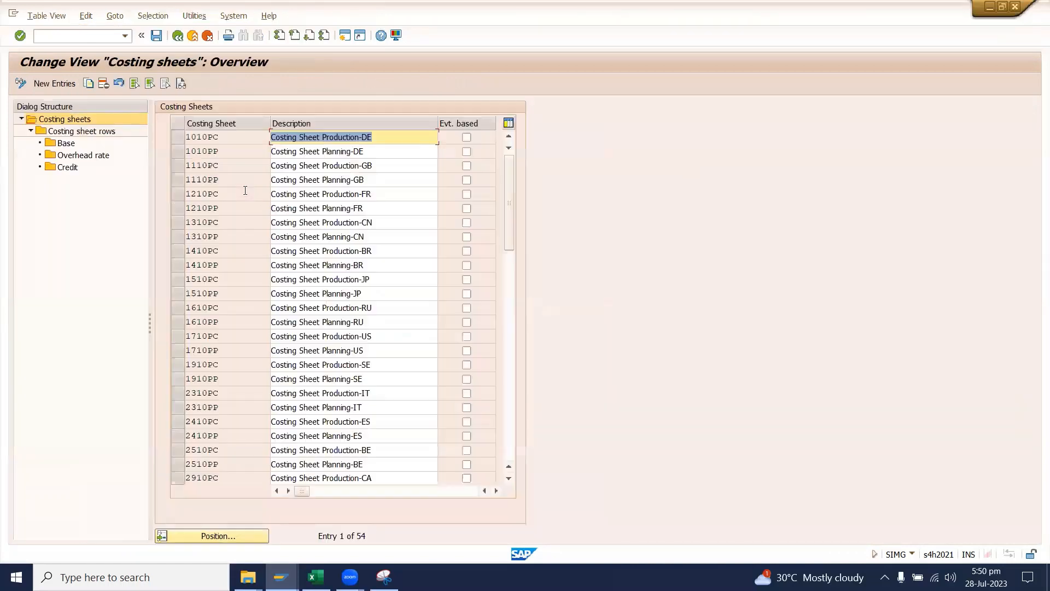
# In the Define Costing Sheets activity, display the costing sheet rows of Y1015 Standard/Plant-1015
pyautogui.moveTo(508, 195); pyautogui.dragTo(507, 435)
pyautogui.scroll(1, 203, 217)
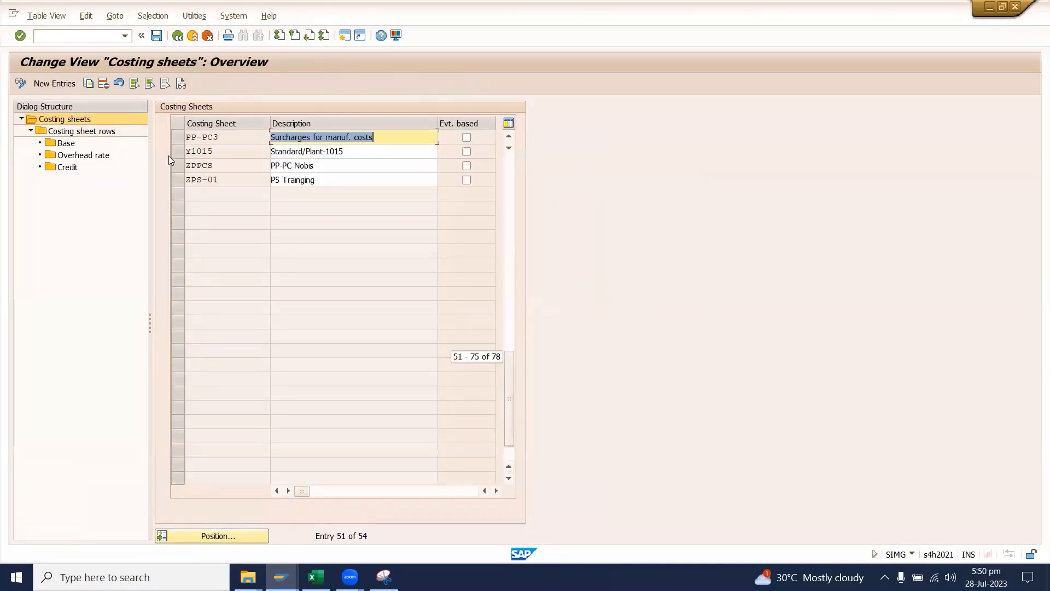
pyautogui.click(176, 152)
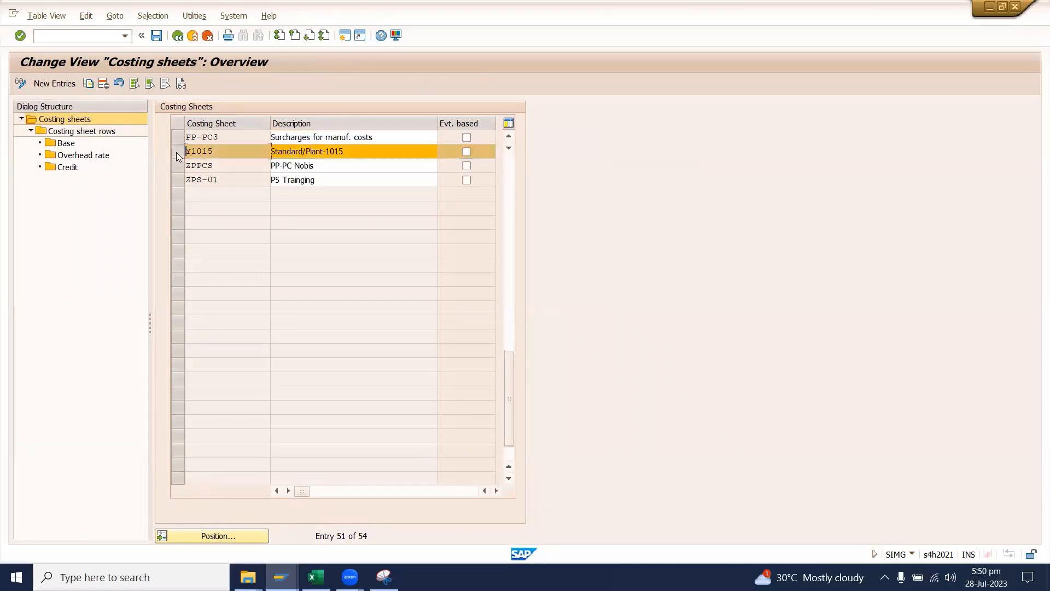
pyautogui.doubleClick(95, 131)
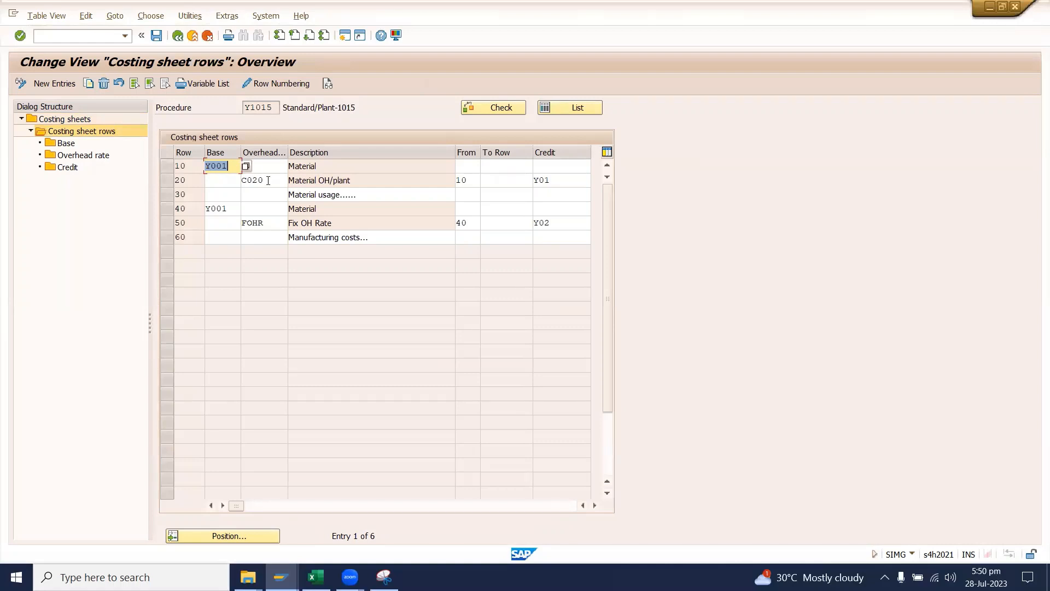
# Replace the overhead rate FOHR in row 50 of costing sheet Y1015 with C021
pyautogui.click(270, 177)
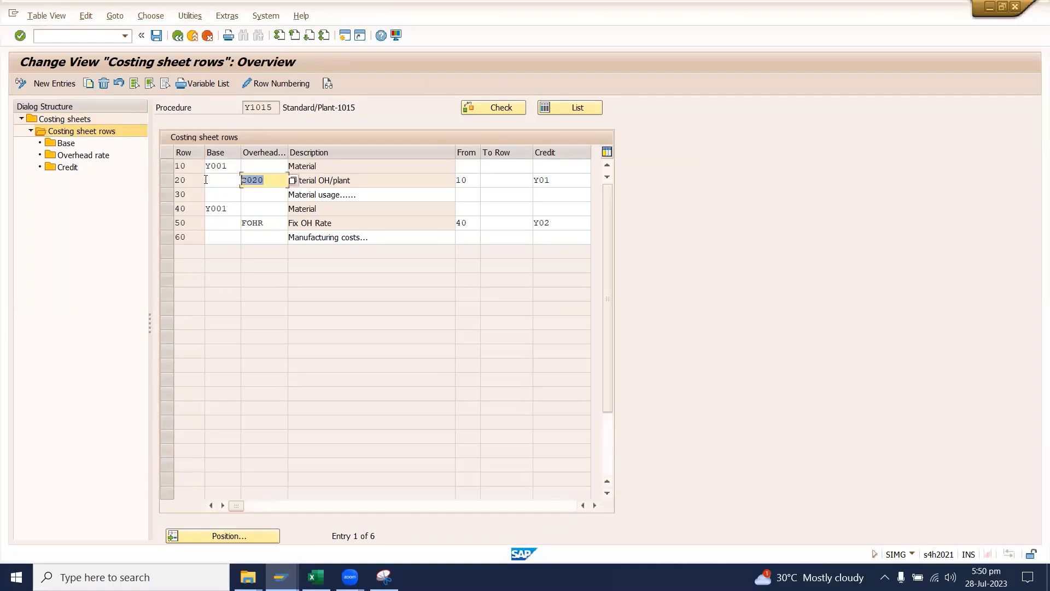
pyautogui.hotkey('ctrl', 'c')
pyautogui.moveTo(272, 223); pyautogui.dragTo(232, 223)
pyautogui.hotkey('ctrl', 'v')
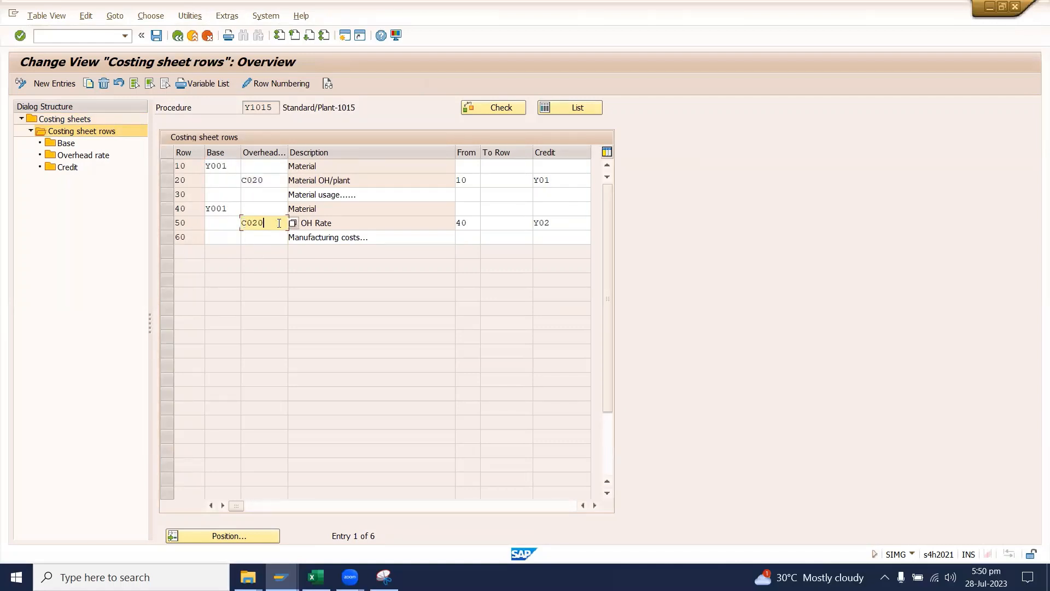
pyautogui.press('BackSpace')
pyautogui.write('1')
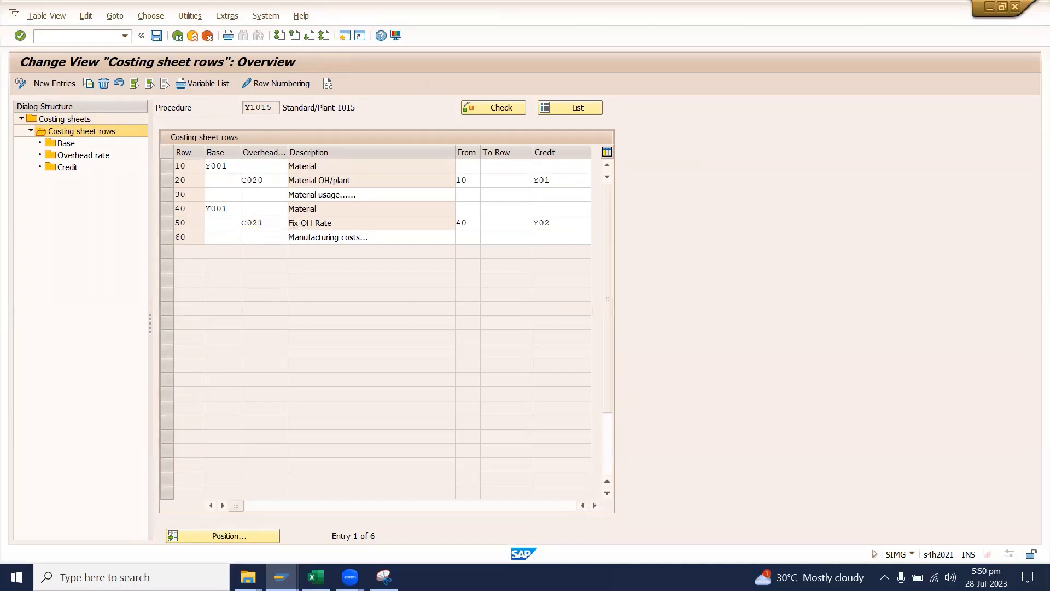
pyautogui.press('Return')
# Set row 50 to cover rows 30 to 40 and save the costing sheet to the New Configuration 1015 customizing request
pyautogui.moveTo(473, 222); pyautogui.dragTo(236, 221)
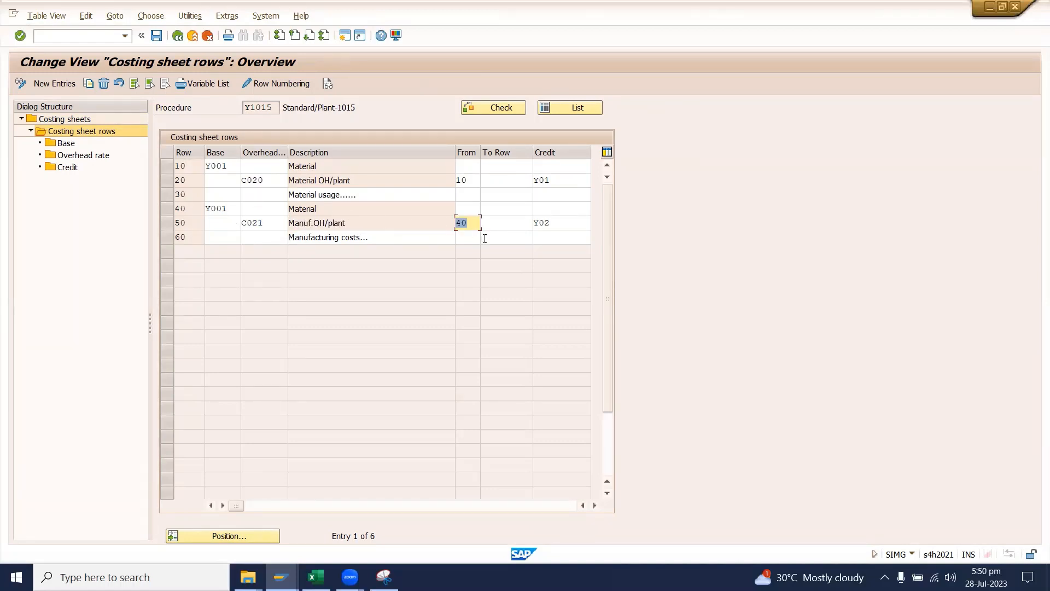
pyautogui.write('30')
pyautogui.click(502, 224)
pyautogui.write('40')
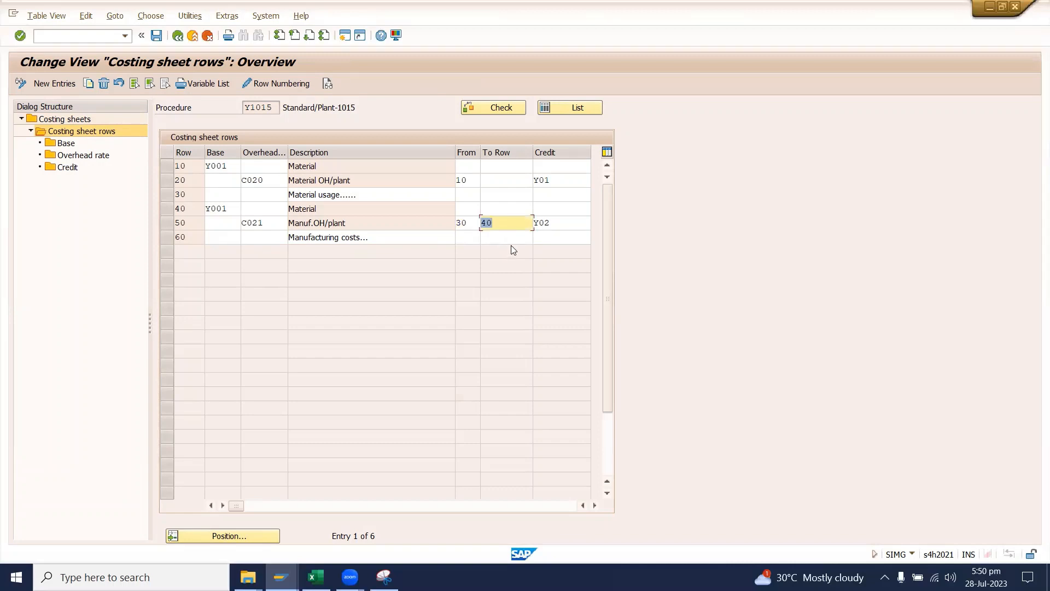
pyautogui.click(503, 225)
pyautogui.click(157, 35)
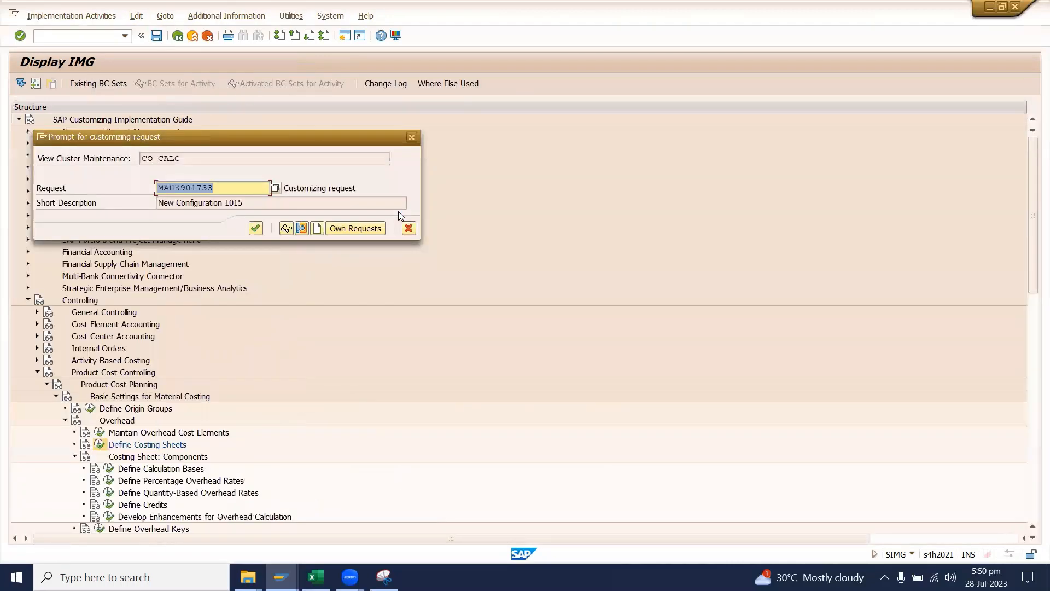
pyautogui.click(256, 228)
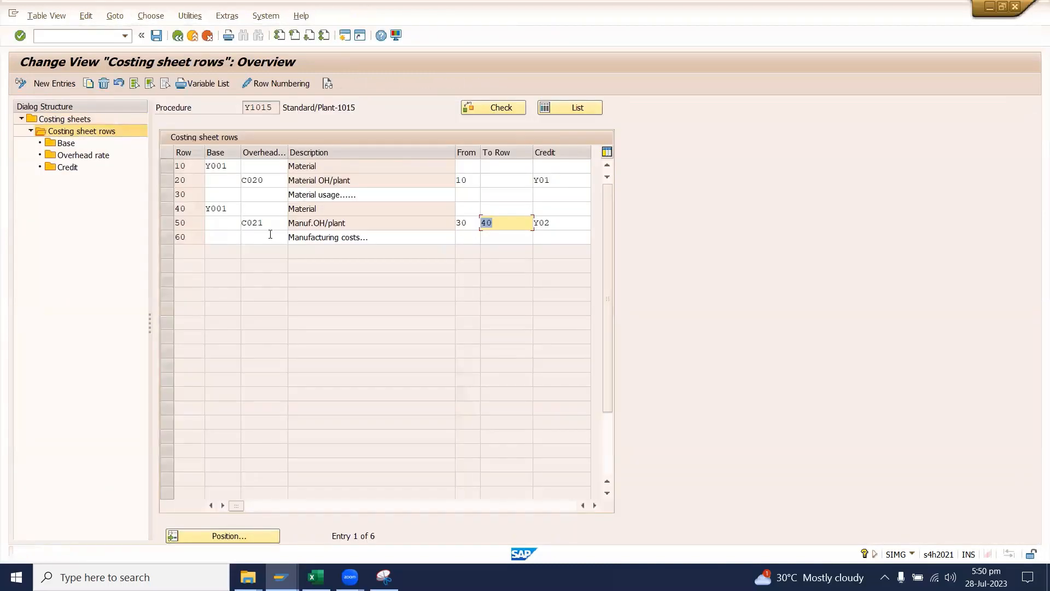
# Leave the costing sheet rows, discard the open PUMP-100 cost estimate without saving, and cost the material again
pyautogui.click(178, 36)
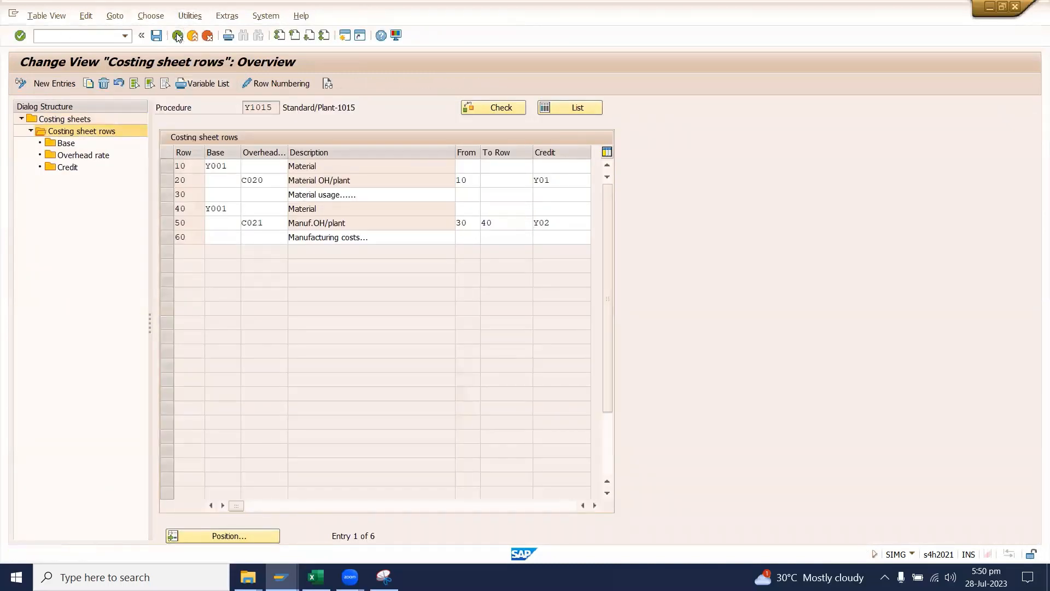
pyautogui.moveTo(281, 577)
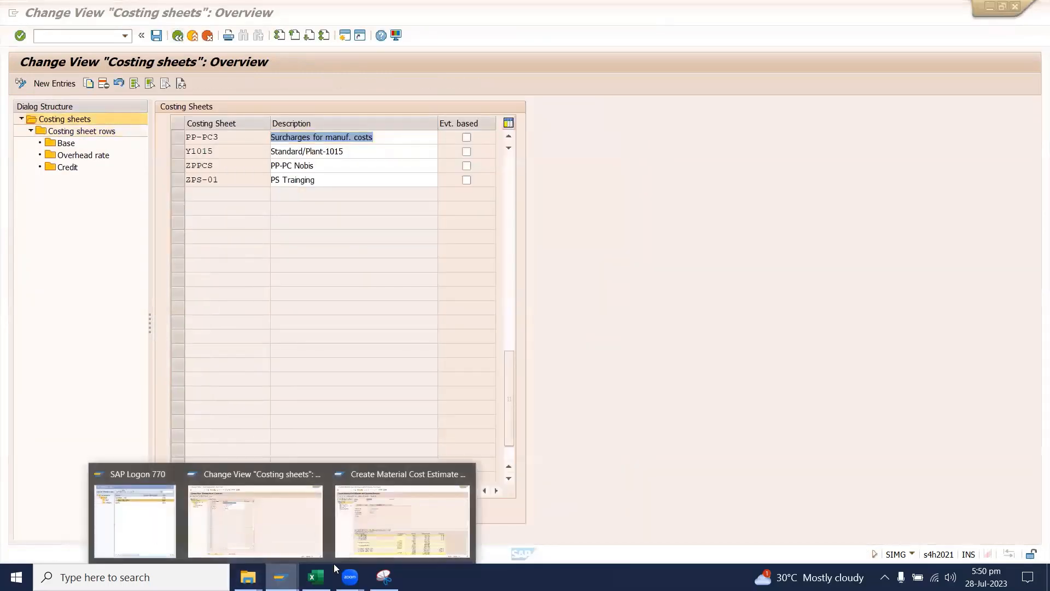
pyautogui.click(404, 520)
pyautogui.click(177, 36)
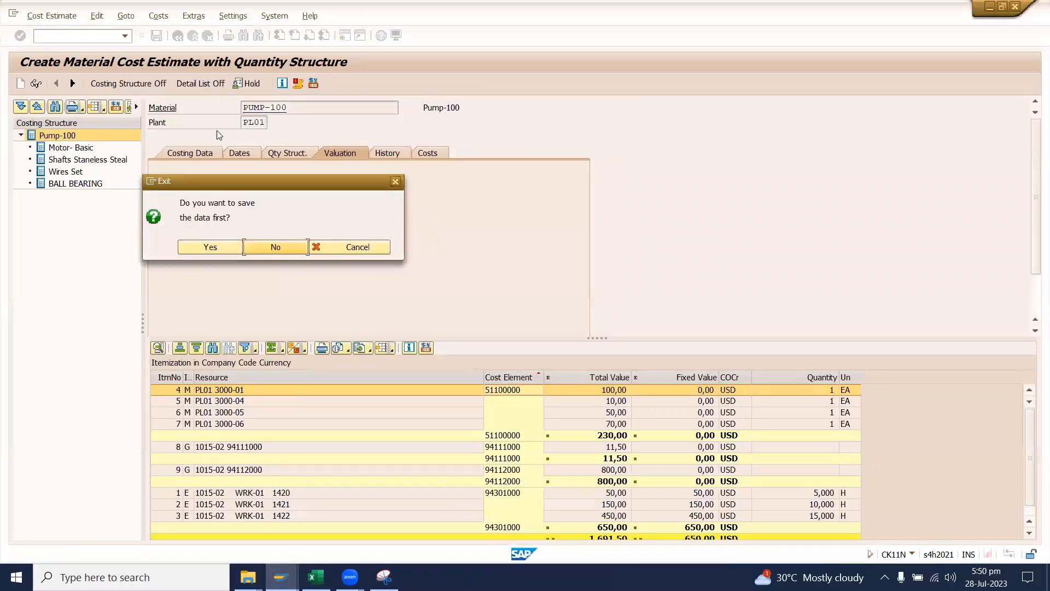
pyautogui.click(277, 249)
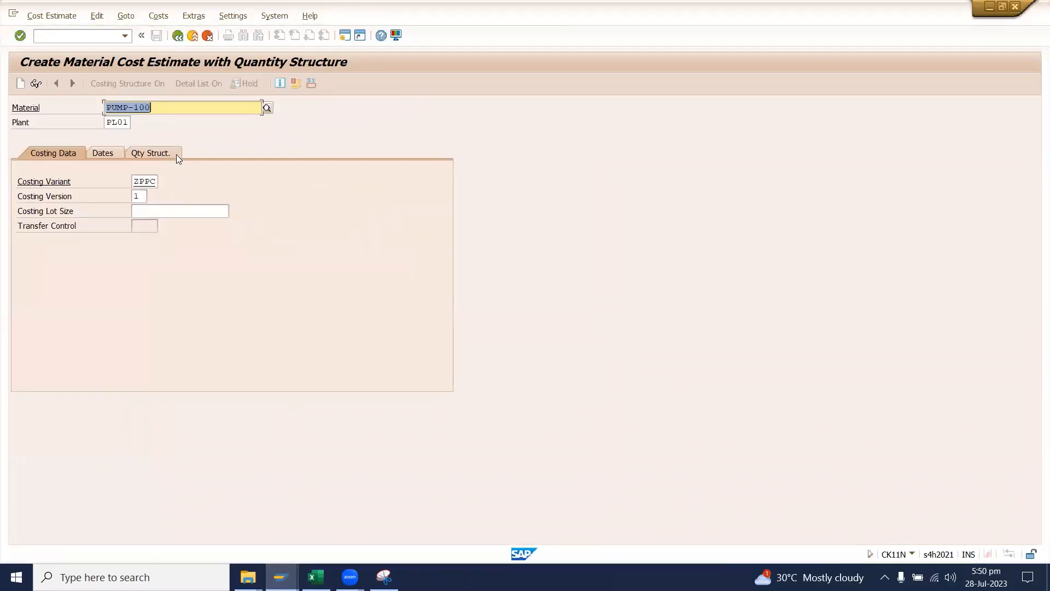
pyautogui.press('Return')
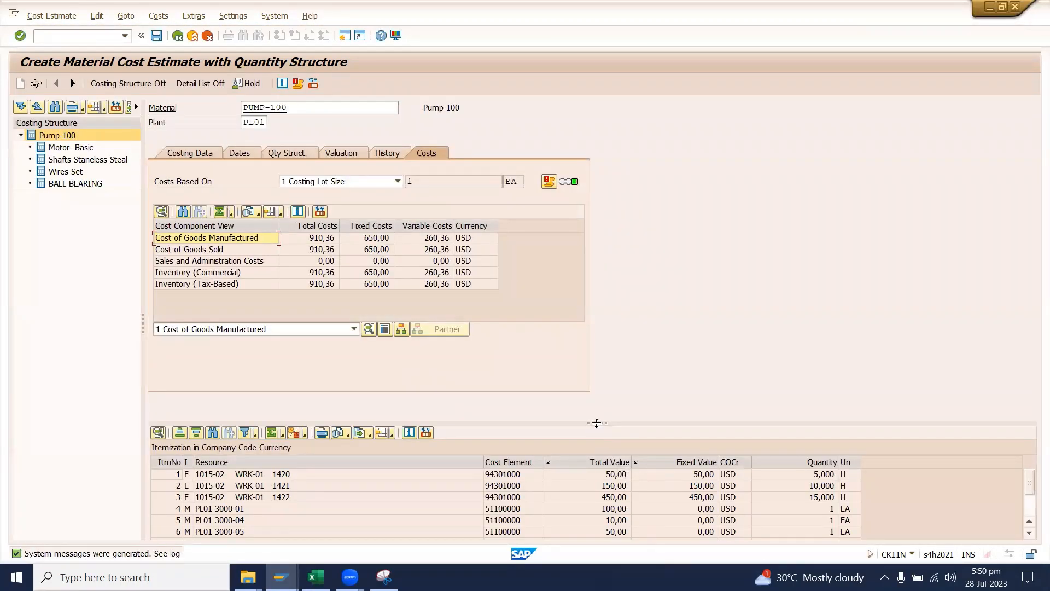
# Enlarge the itemization list, narrow its Resource column, and select all columns from item number to unit
pyautogui.moveTo(598, 423); pyautogui.dragTo(597, 305)
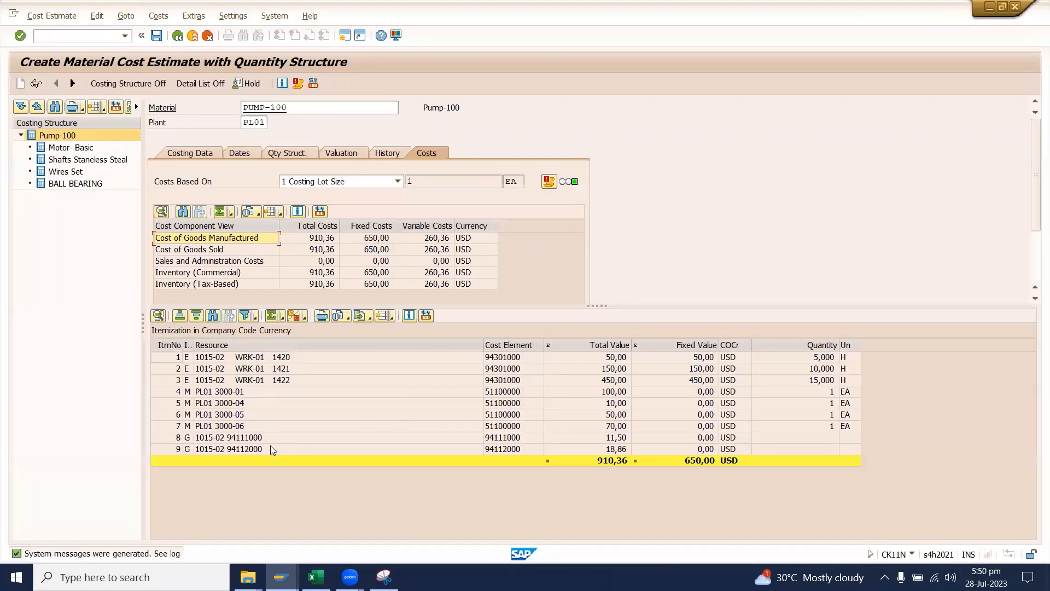
pyautogui.click(192, 451)
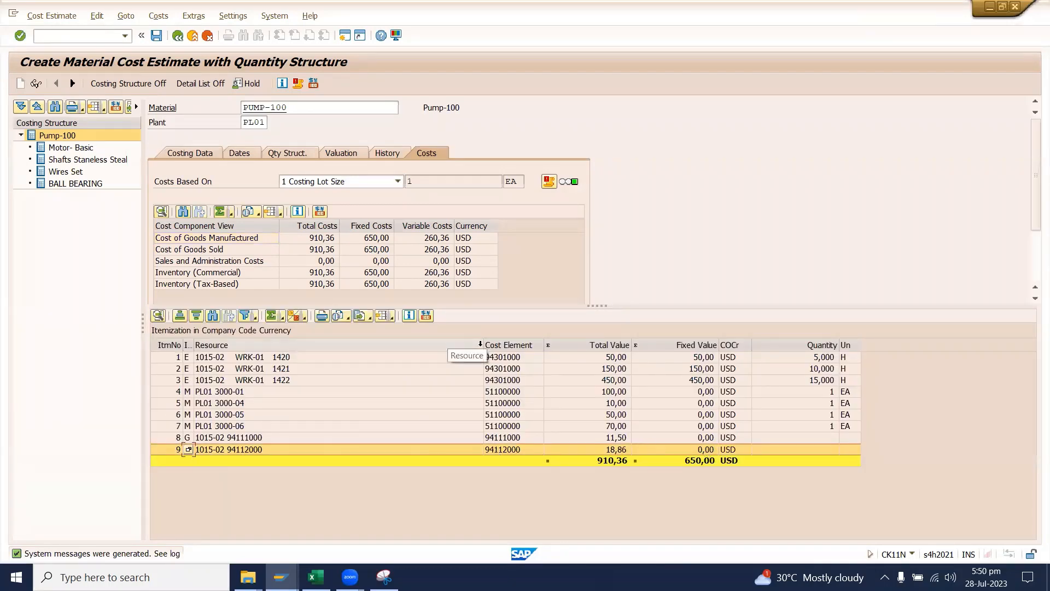
pyautogui.moveTo(484, 344); pyautogui.dragTo(364, 345)
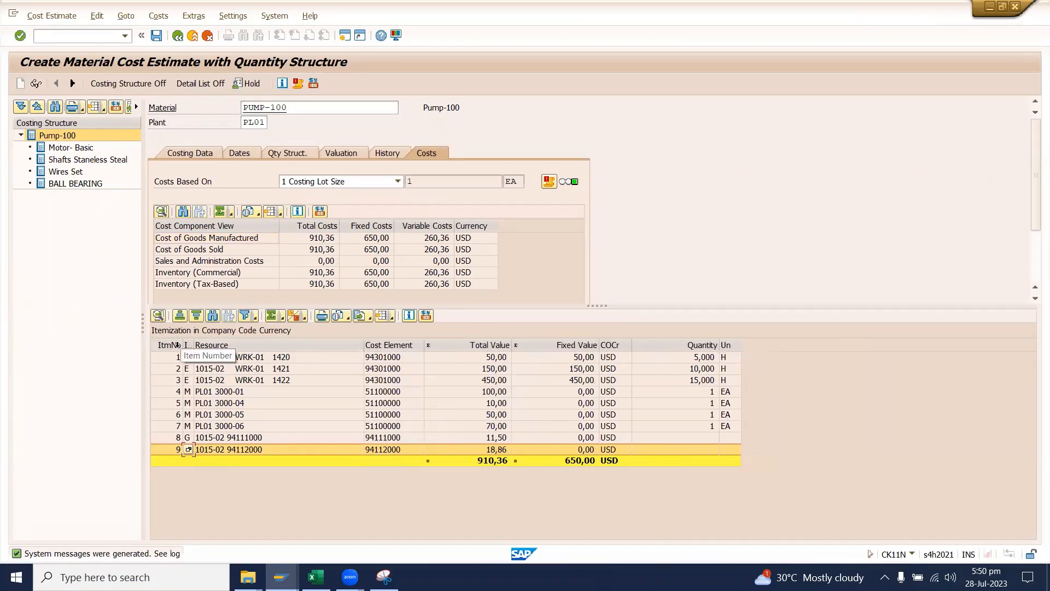
pyautogui.moveTo(176, 347); pyautogui.dragTo(747, 362)
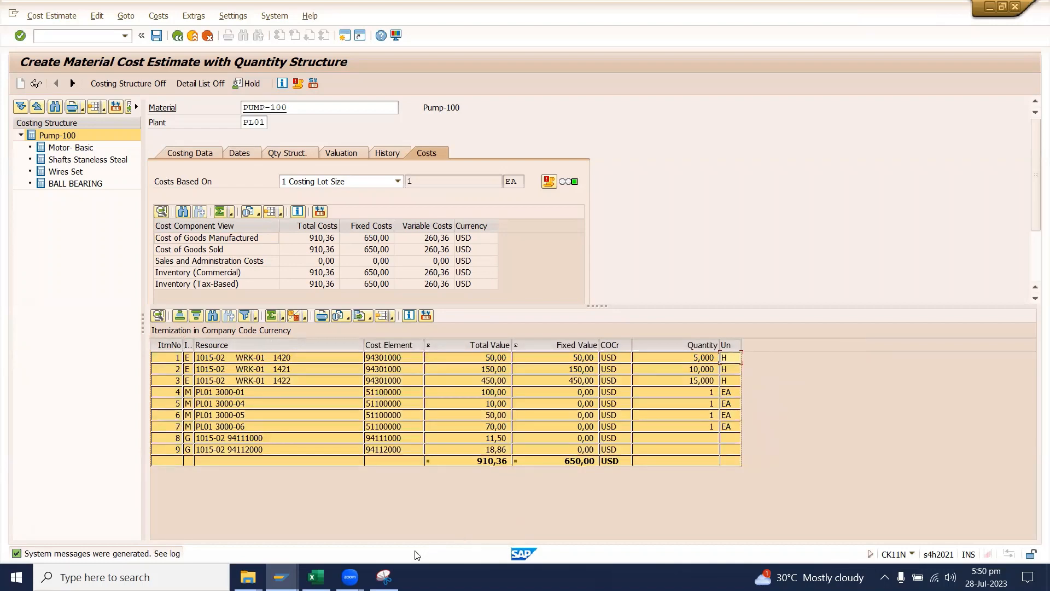
# Switch to the Costing Sheet workbook in Excel and paste the new itemization on Sheet1 starting at cell D40
pyautogui.click(316, 577)
pyautogui.scroll(-1, 289, 440)
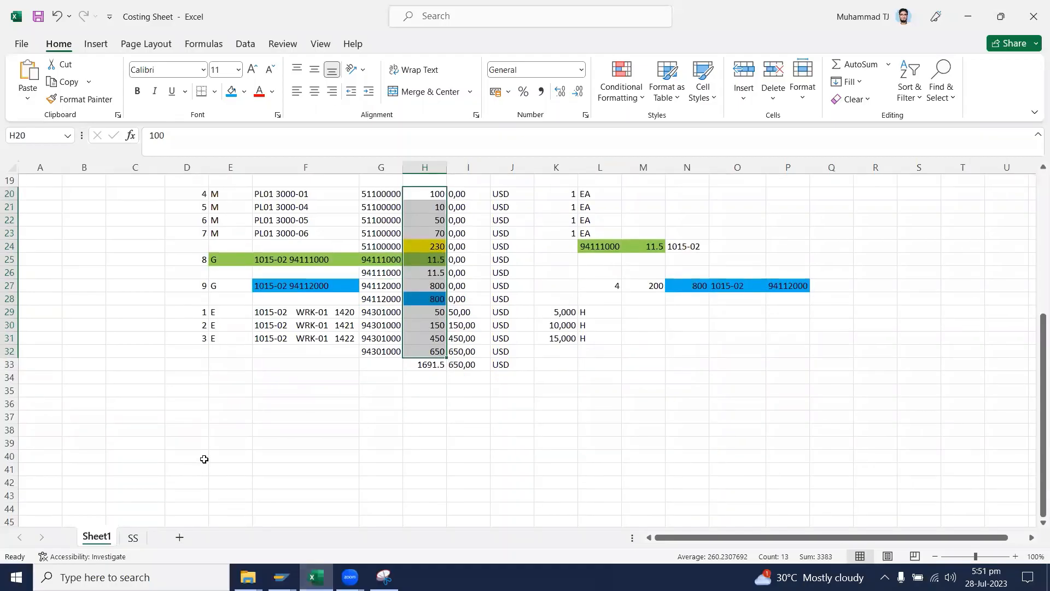
pyautogui.click(199, 459)
pyautogui.hotkey('ctrl', 'v')
pyautogui.scroll(-2, 340, 441)
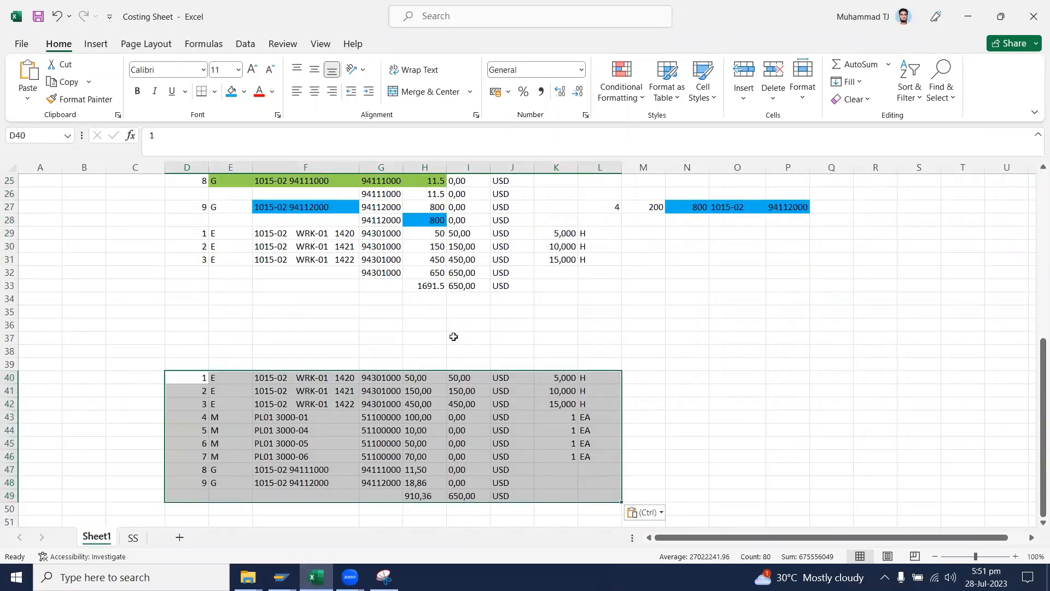
# Enter the item values 50, 150, 450, 100, 10, 50, 70, 11.5 and 18.86 as numbers in N40:N48
pyautogui.click(674, 379)
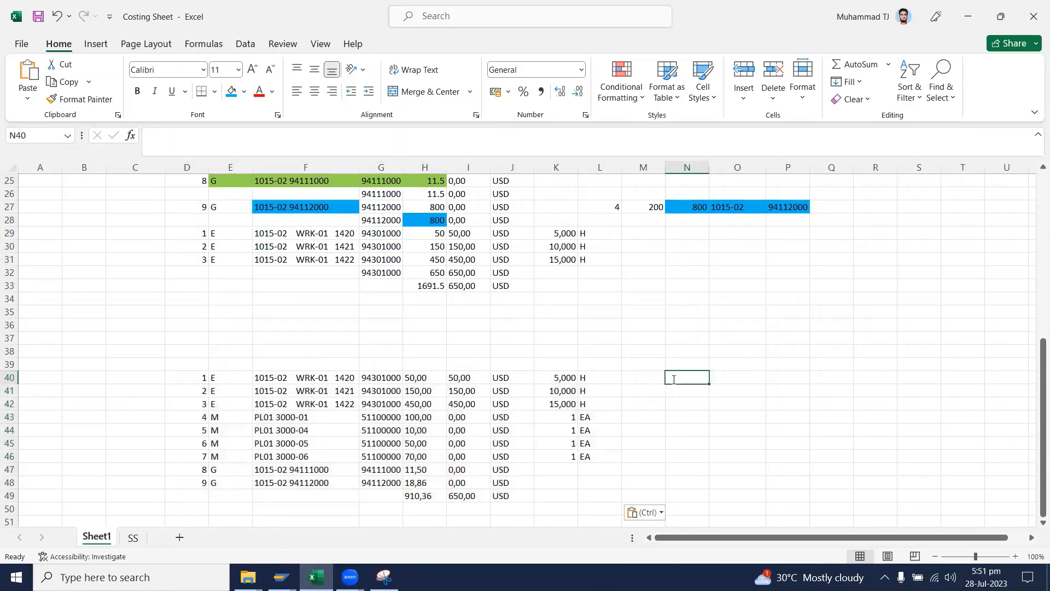
pyautogui.write('50')
pyautogui.press('Return')
pyautogui.write('150')
pyautogui.press('Return')
pyautogui.write('45')
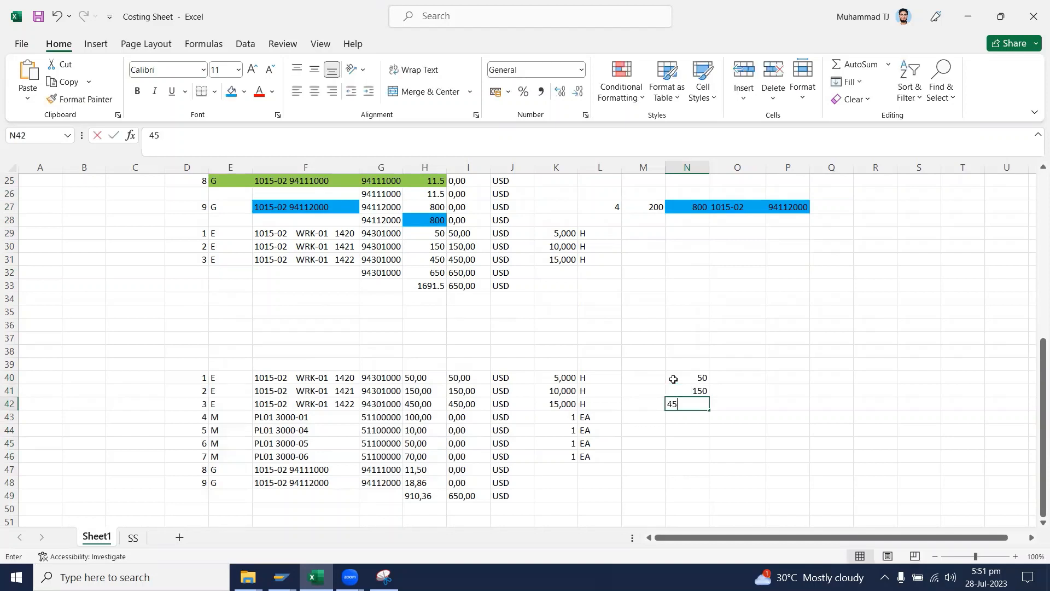
pyautogui.write('0')
pyautogui.press('Return')
pyautogui.write('100')
pyautogui.press('Return')
pyautogui.write('10')
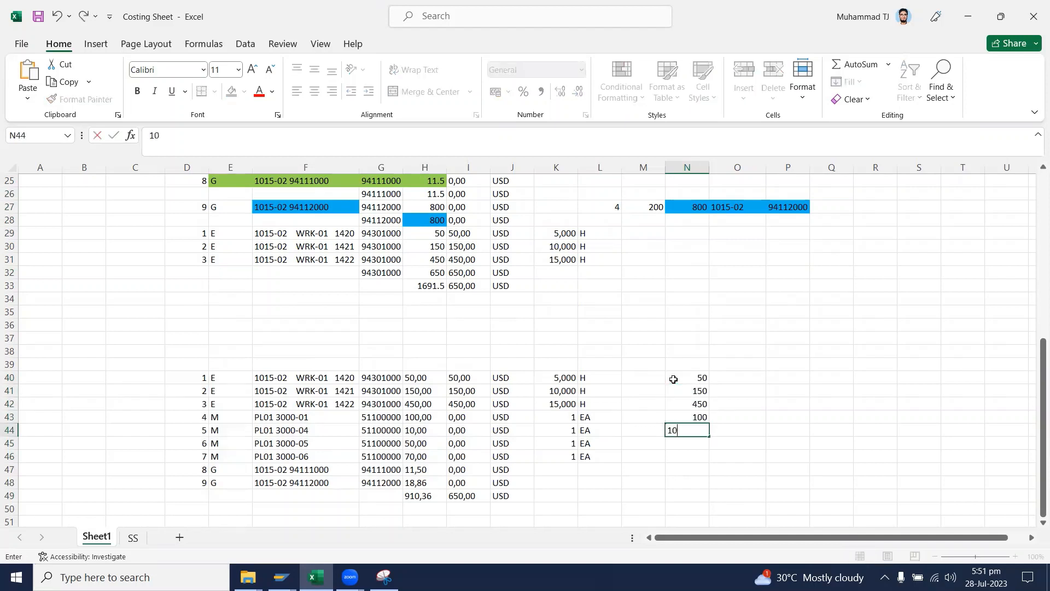
pyautogui.press('Return')
pyautogui.write('50')
pyautogui.press('Return')
pyautogui.write('70')
pyautogui.press('Return')
pyautogui.write('11.')
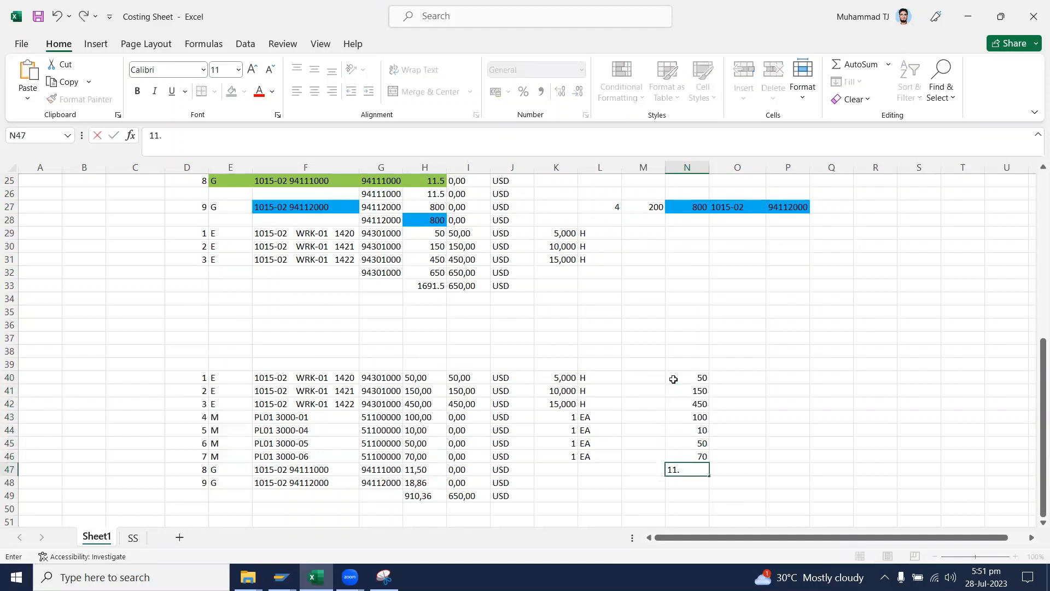
pyautogui.write('50')
pyautogui.press('Return')
pyautogui.write('18.')
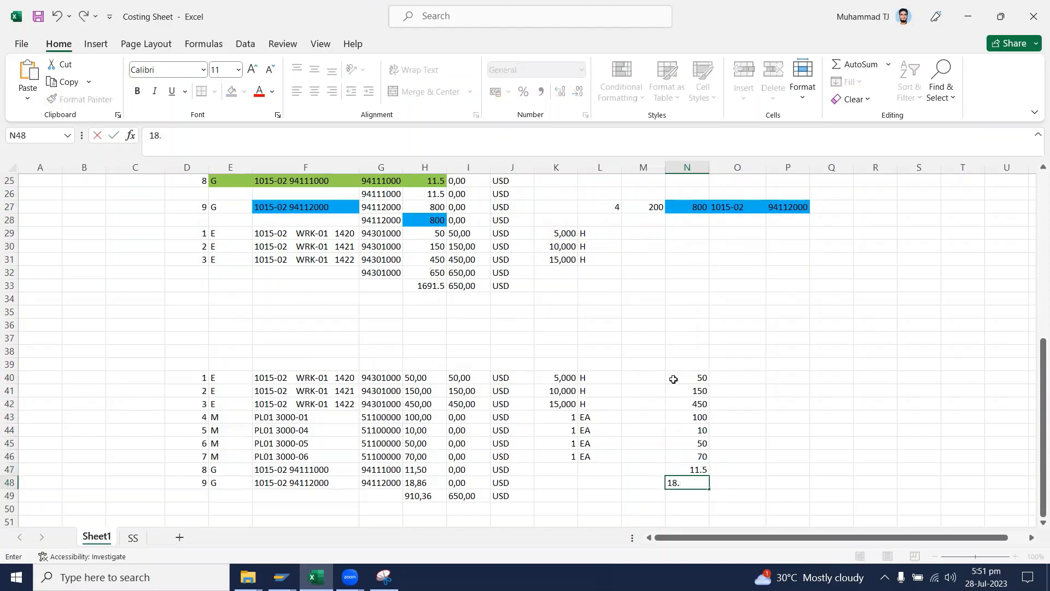
pyautogui.write('86')
pyautogui.press('Return')
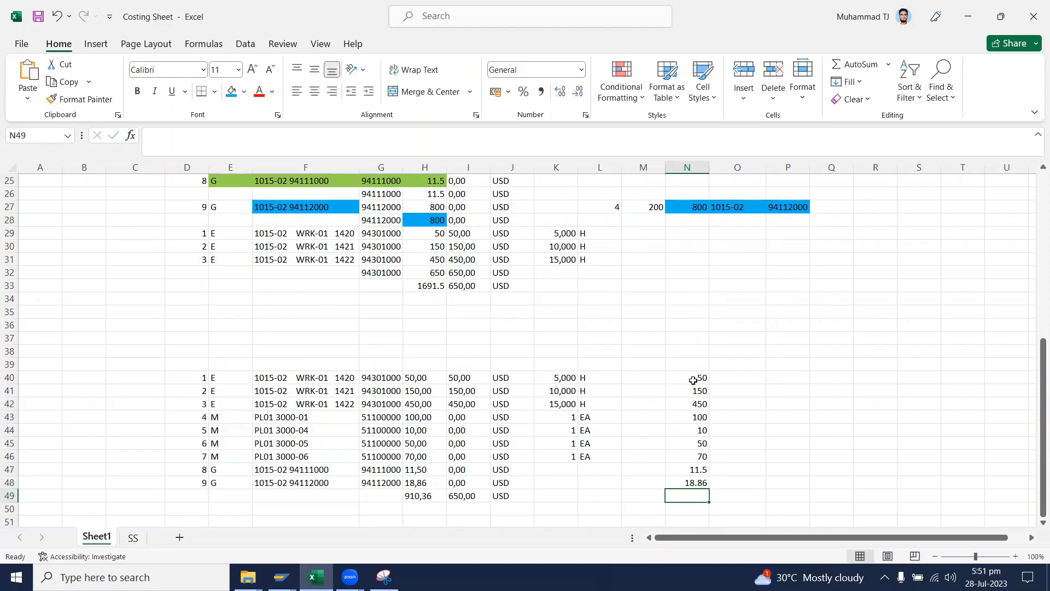
# Copy the numeric values from N40:N48 over the text values in H40:H48 and total them with AutoSum in H49
pyautogui.moveTo(693, 380); pyautogui.dragTo(687, 477)
pyautogui.hotkey('ctrl', 'c')
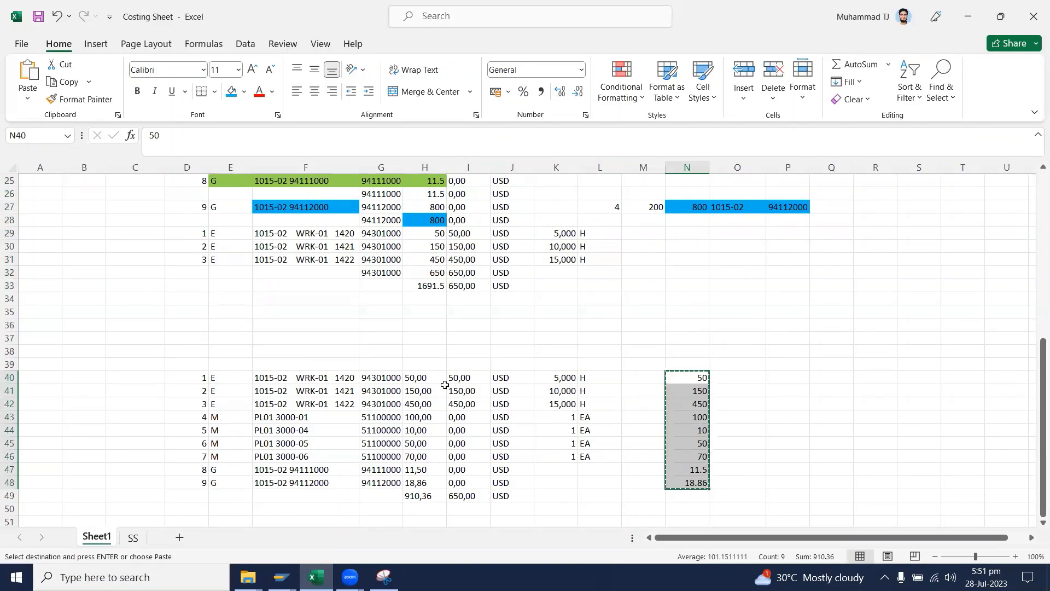
pyautogui.click(425, 378)
pyautogui.hotkey('ctrl', 'v')
pyautogui.click(425, 496)
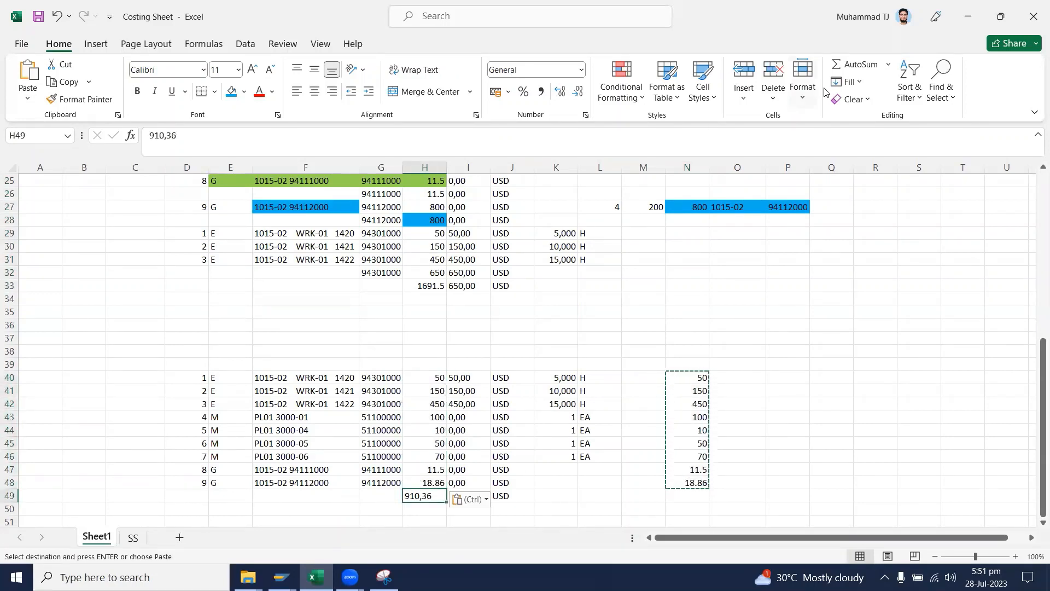
pyautogui.click(854, 64)
pyautogui.press('Return')
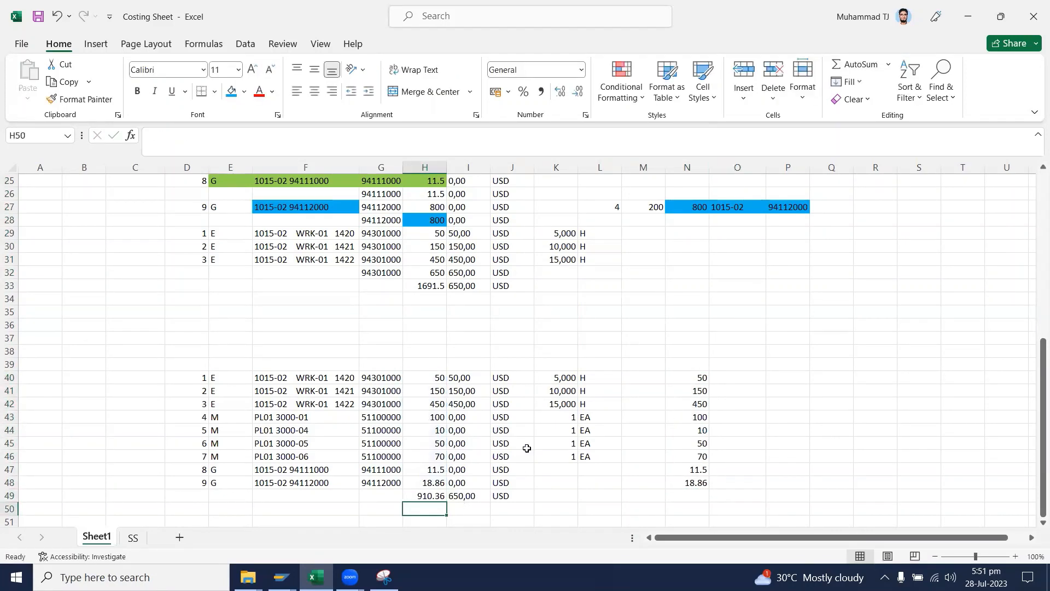
# Check the sum of the helper values in N39:N48 and delete them
pyautogui.click(428, 495)
pyautogui.moveTo(692, 365); pyautogui.dragTo(698, 485)
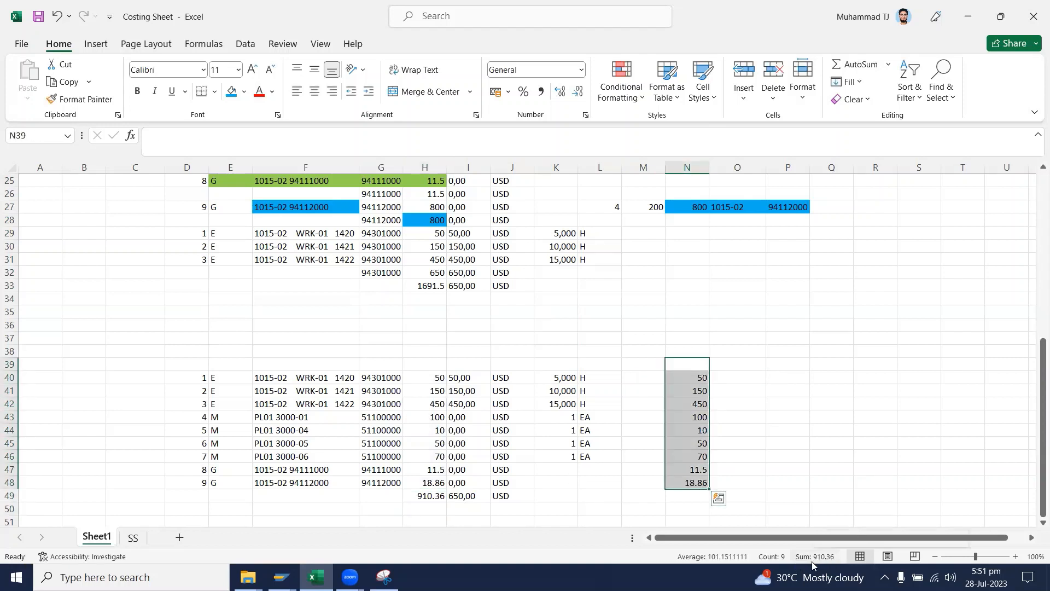
pyautogui.press('Delete')
pyautogui.click(609, 390)
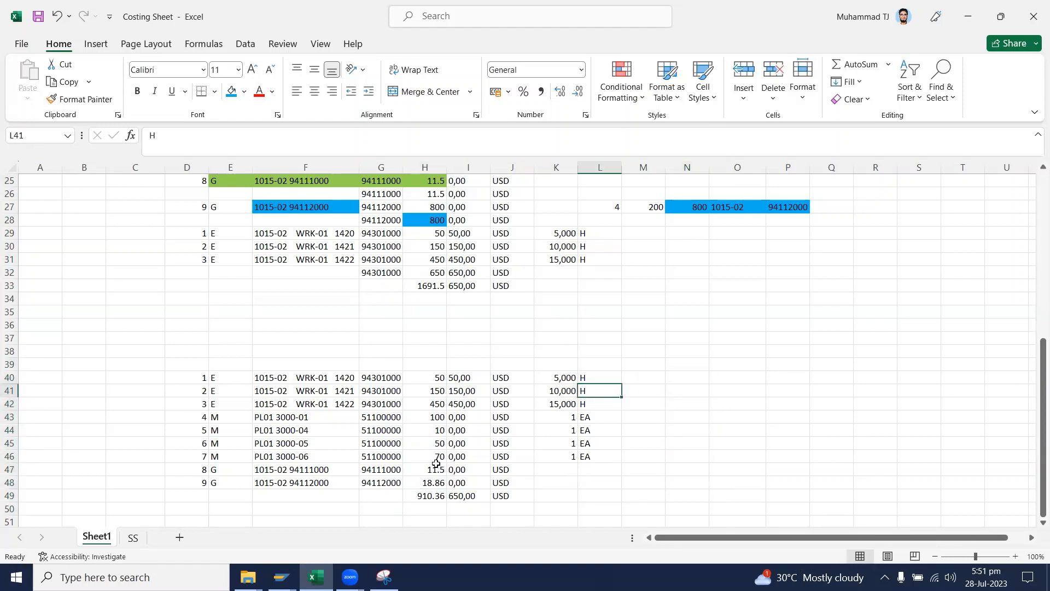
# Insert two blank rows above row 47 to separate the overhead items 8 and 9 from the material items
pyautogui.click(8, 469)
pyautogui.hotkey('ctrl', 'shift', '=')
pyautogui.hotkey('ctrl', 'shift', '=')
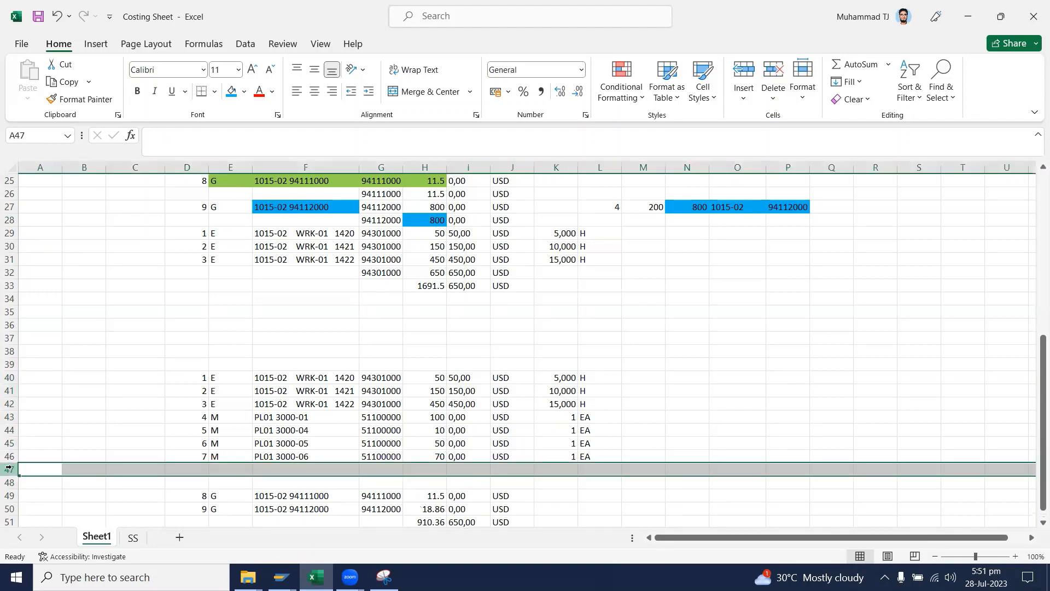
# Switch to the SAP costing sheets view and open the costing sheet rows of Y1015
pyautogui.scroll(-1, 514, 447)
pyautogui.moveTo(281, 577)
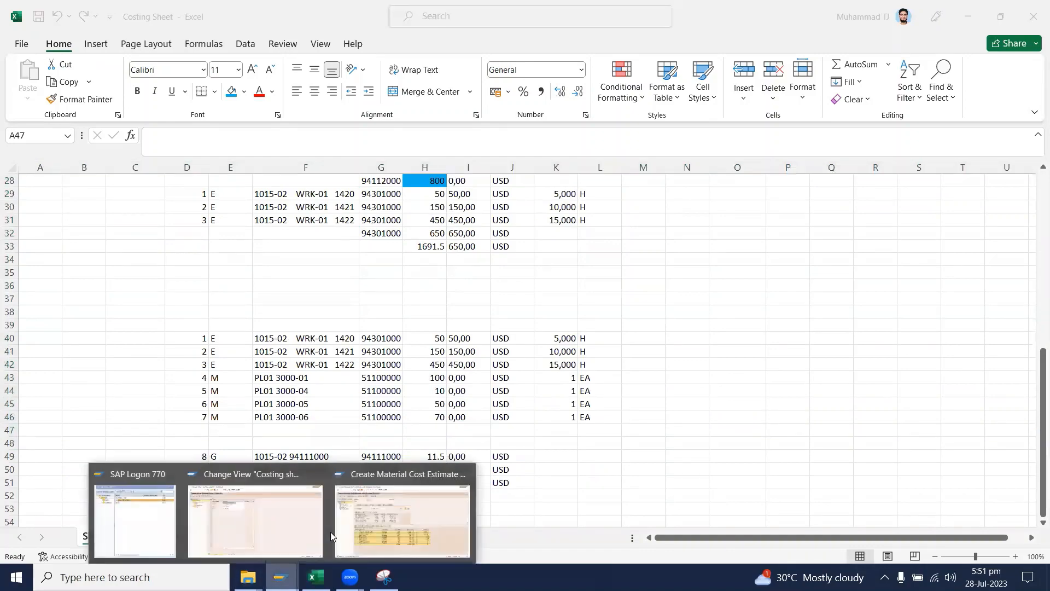
pyautogui.click(310, 533)
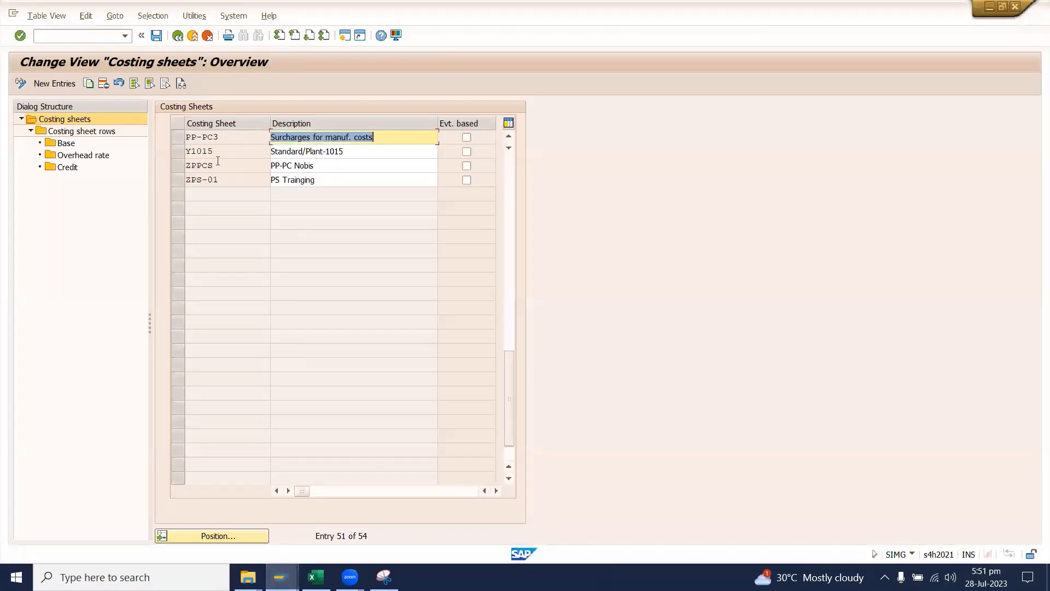
pyautogui.click(174, 155)
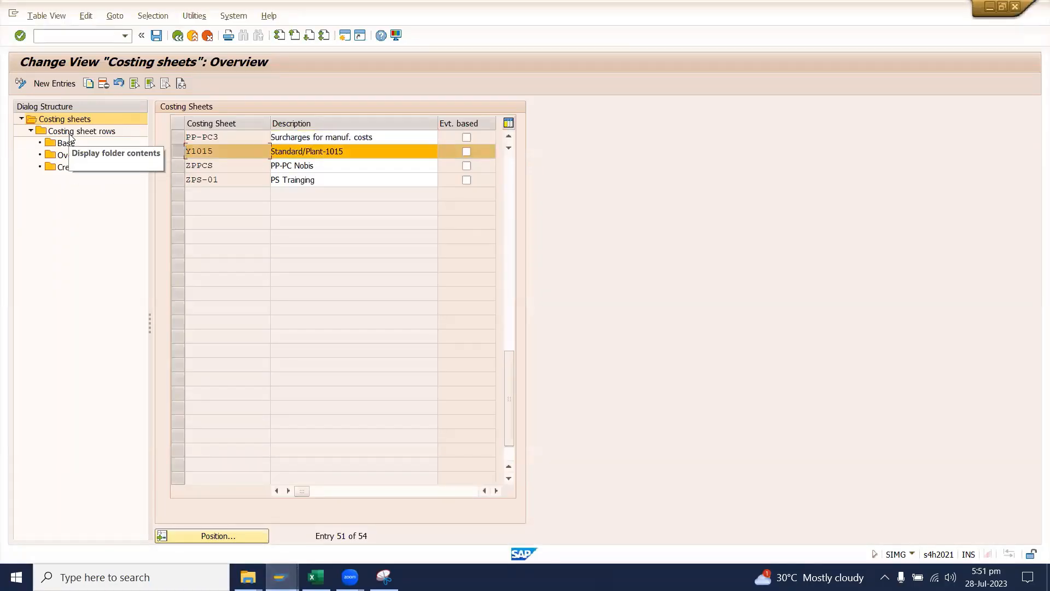
pyautogui.doubleClick(70, 134)
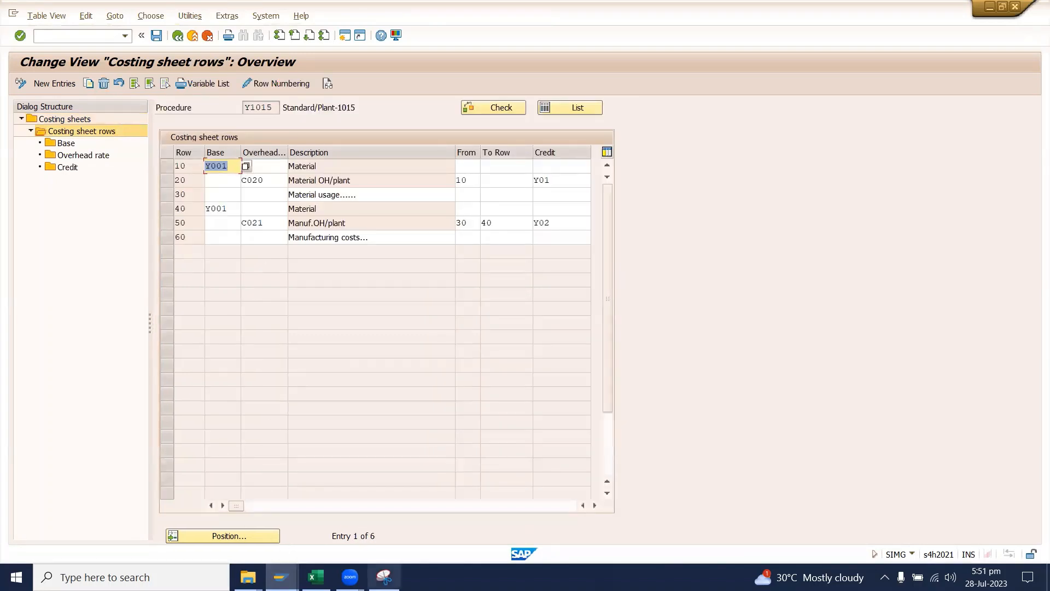
# Capture a Snipping Tool screenshot of the Y1015 costing sheet rows overview
pyautogui.click(384, 576)
pyautogui.click(26, 48)
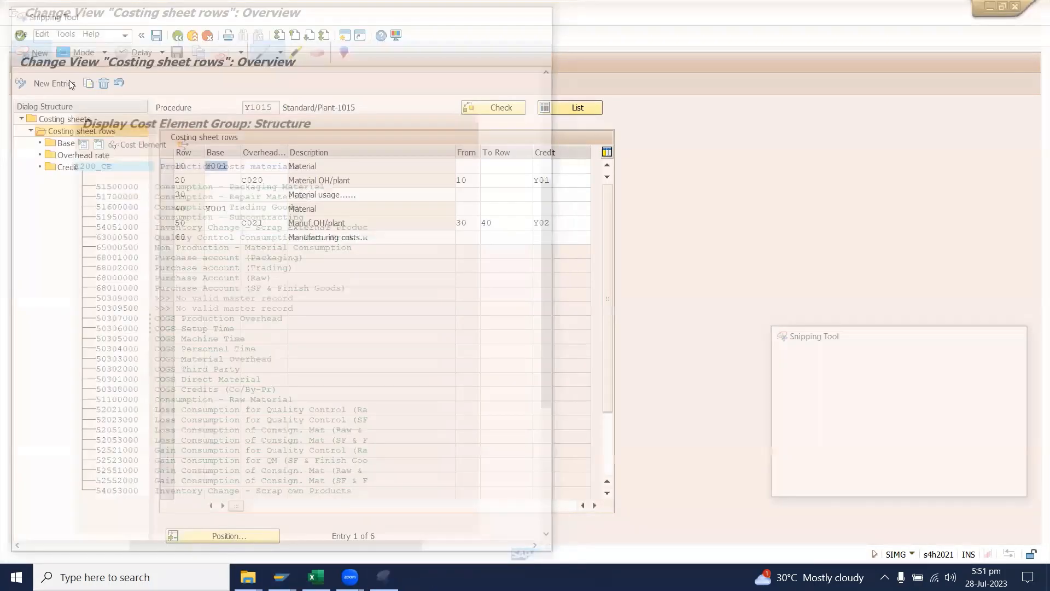
pyautogui.moveTo(1, 47); pyautogui.dragTo(700, 289)
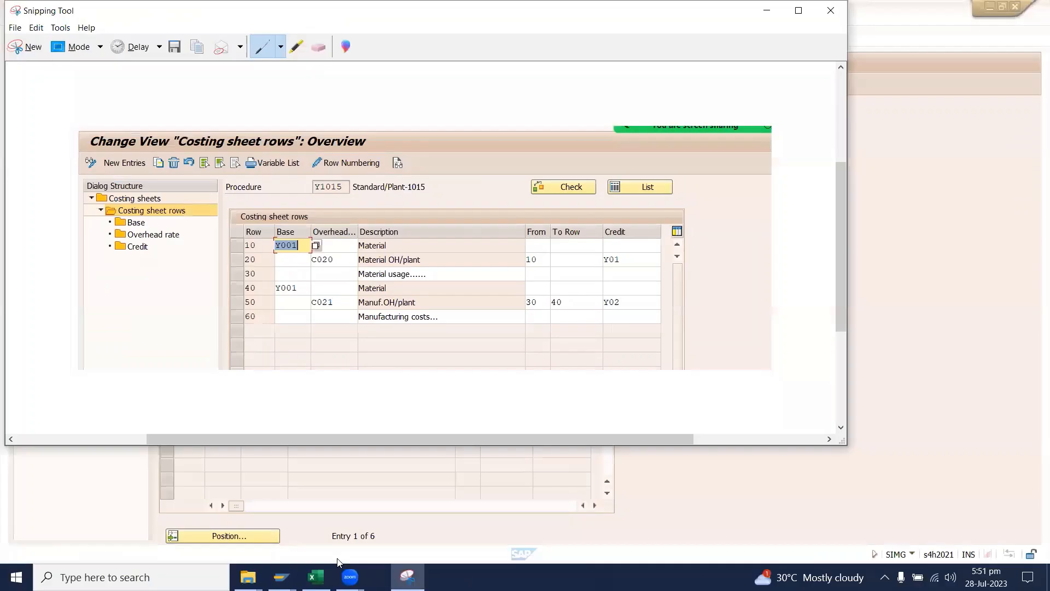
# Paste the costing sheet screenshot into the Excel sheet at N41, adjust its size from the corner, and save the workbook
pyautogui.hotkey('alt', 'Tab')
pyautogui.click(682, 356)
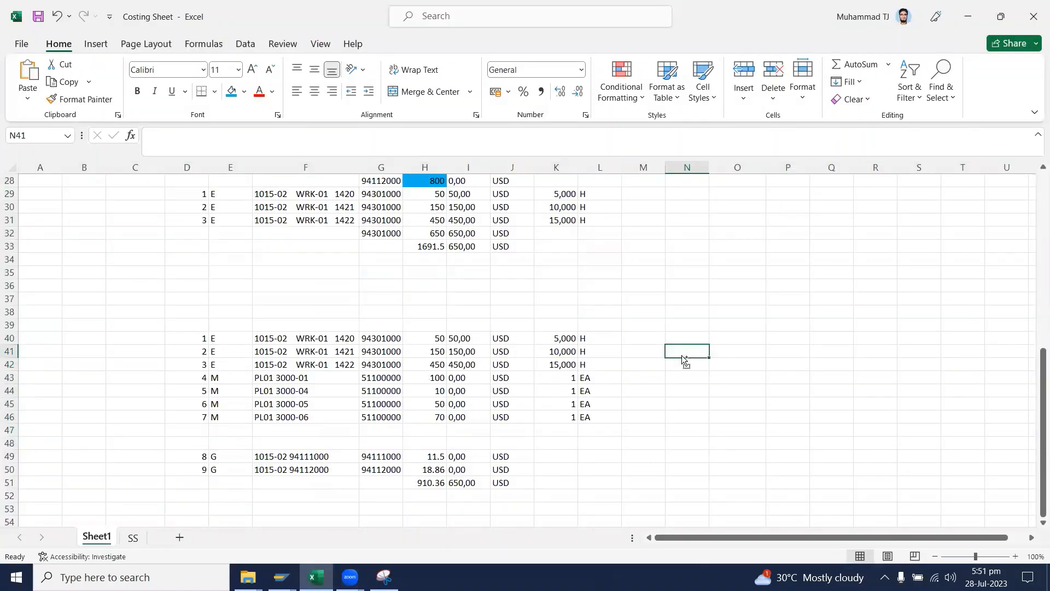
pyautogui.hotkey('ctrl', 'v')
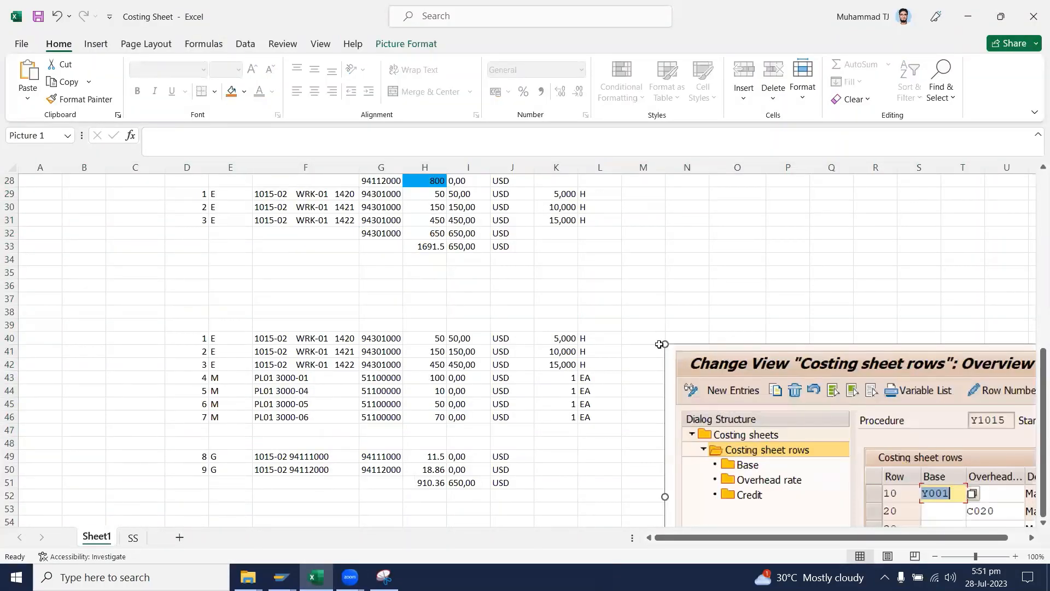
pyautogui.moveTo(663, 343); pyautogui.dragTo(643, 300)
pyautogui.hotkey('ctrl', 's')
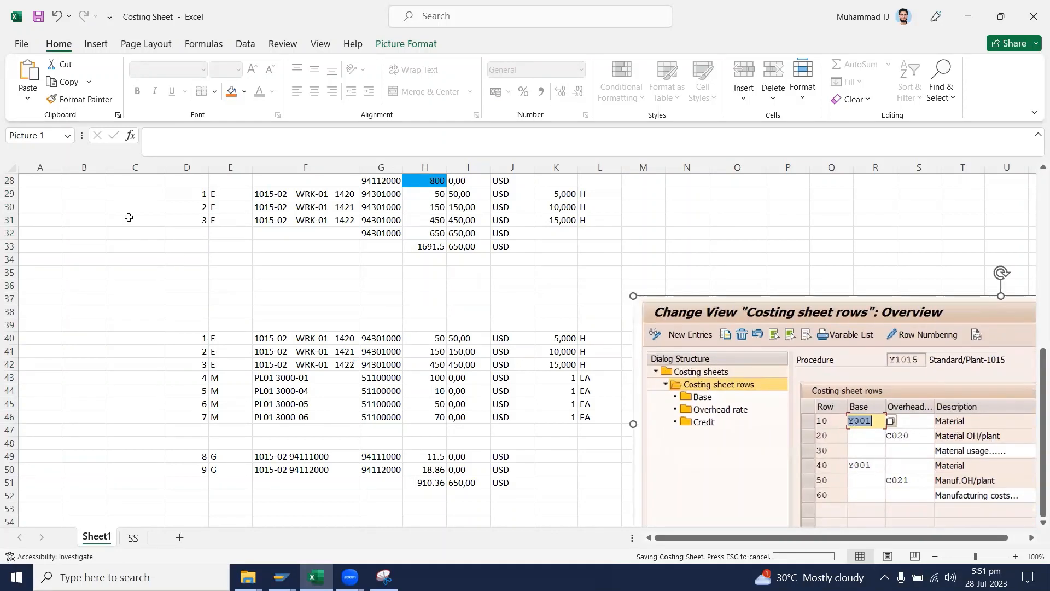
# Delete the three empty columns before the itemization so that the item numbers start in column A
pyautogui.click(41, 167)
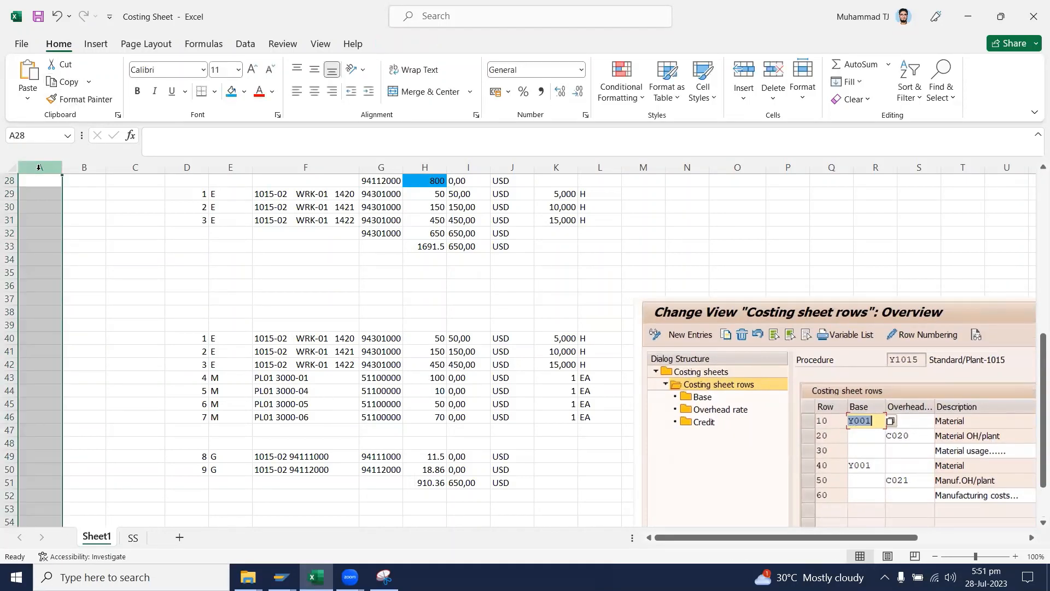
pyautogui.hotkey('ctrl', 'shift', '+')
pyautogui.hotkey('ctrl', '-')
pyautogui.hotkey('ctrl', '-')
pyautogui.hotkey('ctrl', '-')
pyautogui.hotkey('ctrl', '-')
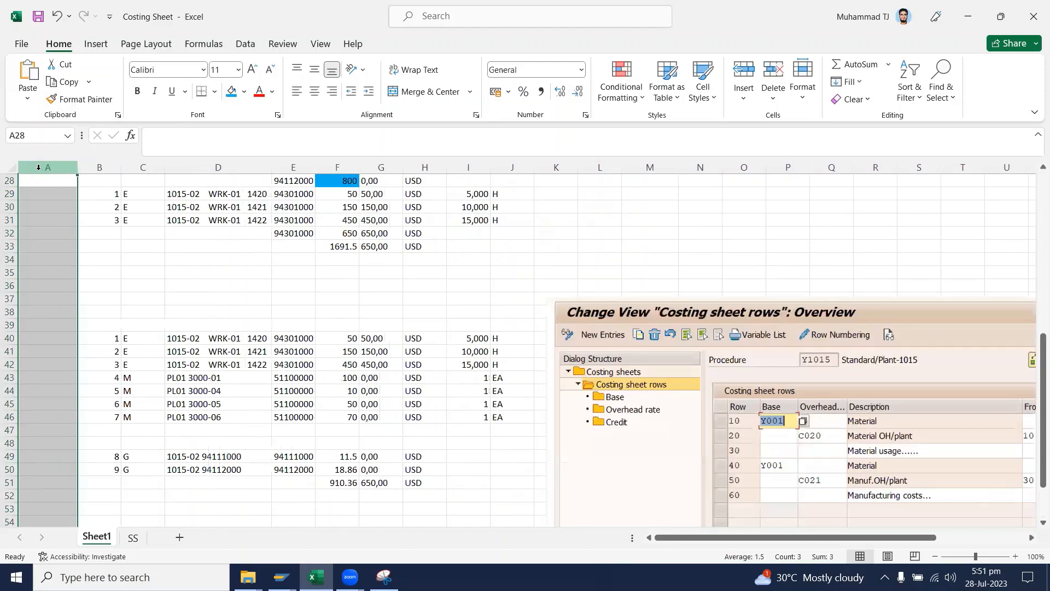
pyautogui.hotkey('ctrl', '-')
# Shrink the costing sheet picture and place it beside the itemization, past column K from about row 44
pyautogui.scroll(-2, 202, 414)
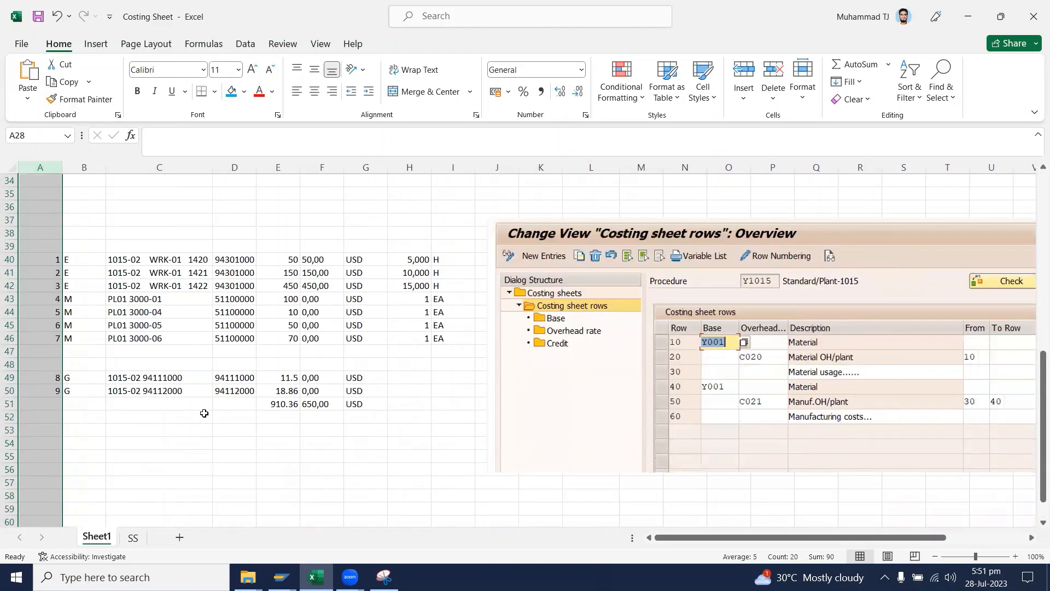
pyautogui.click(499, 238)
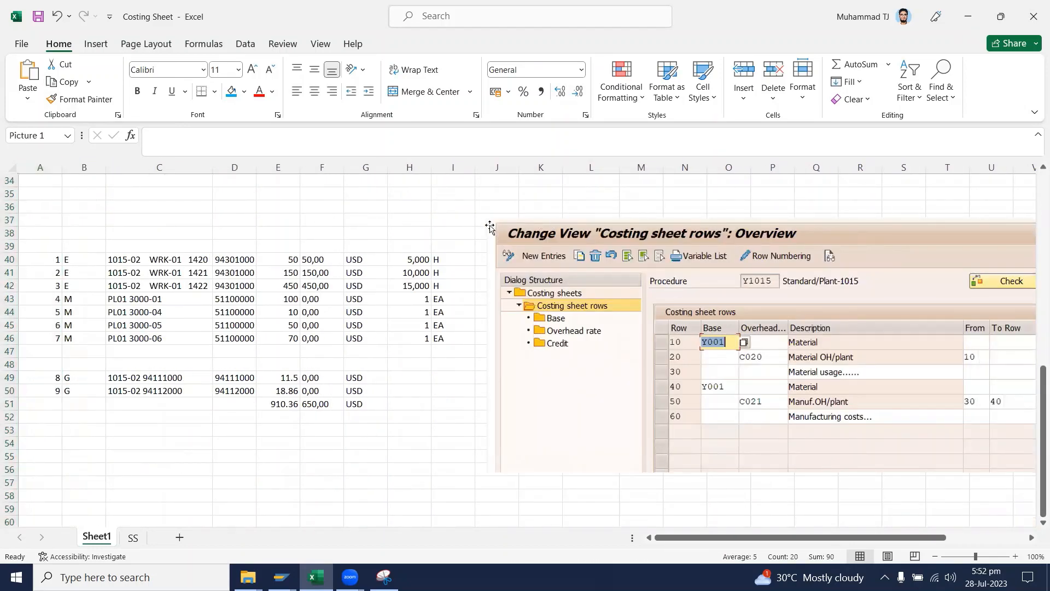
pyautogui.moveTo(488, 219); pyautogui.dragTo(627, 284)
pyautogui.moveTo(828, 353); pyautogui.dragTo(672, 313)
pyautogui.click(321, 443)
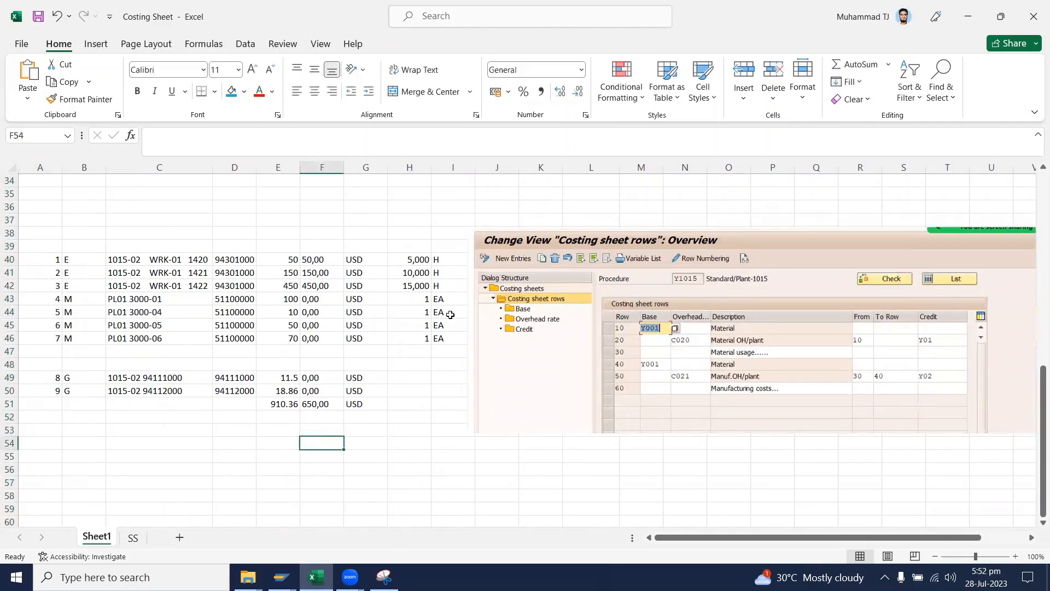
pyautogui.moveTo(542, 296); pyautogui.dragTo(530, 383)
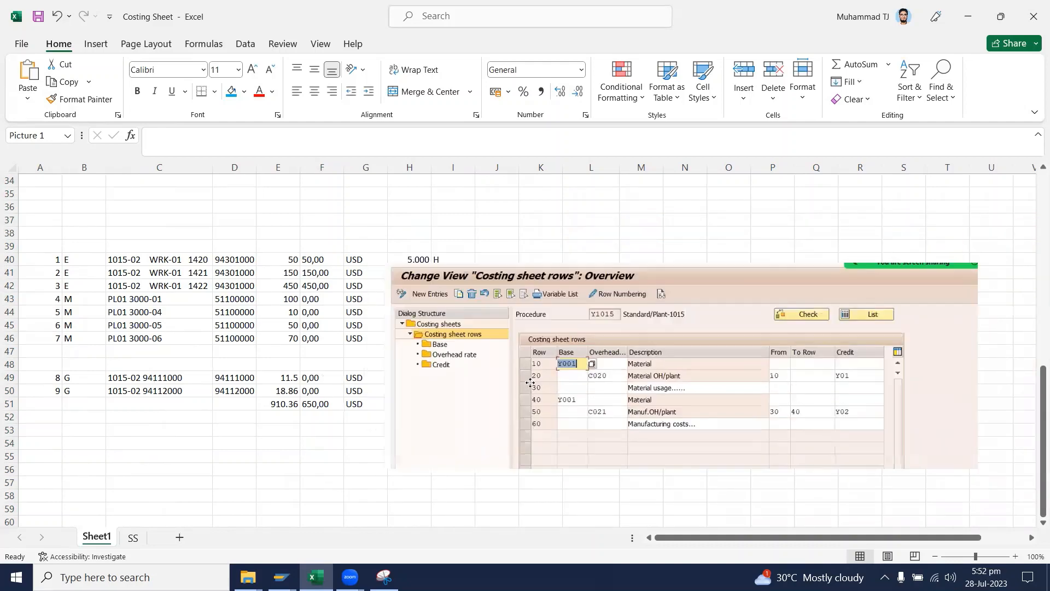
pyautogui.moveTo(628, 388); pyautogui.dragTo(793, 441)
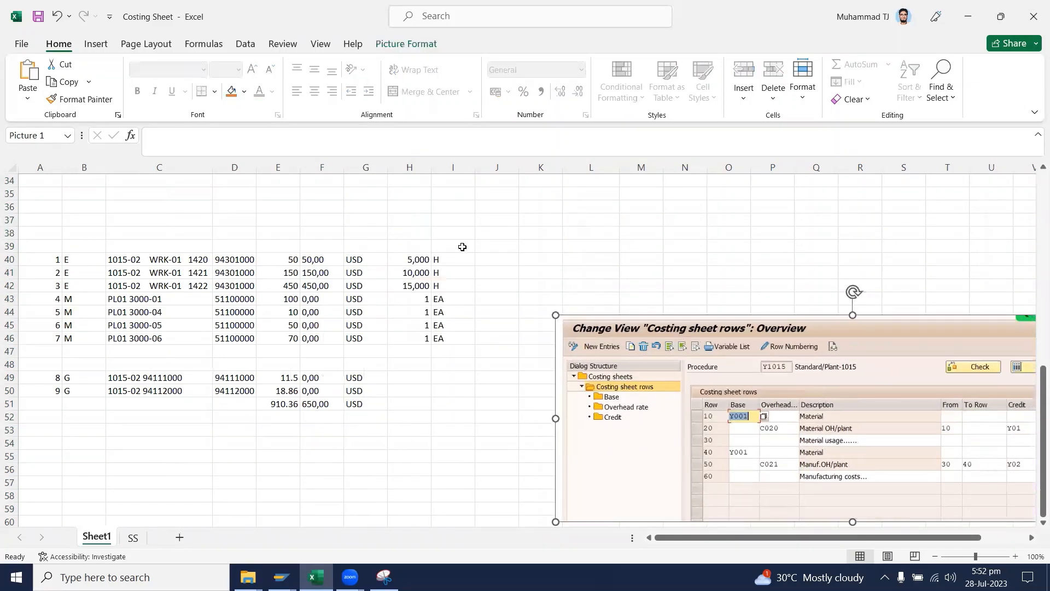
pyautogui.press('Escape')
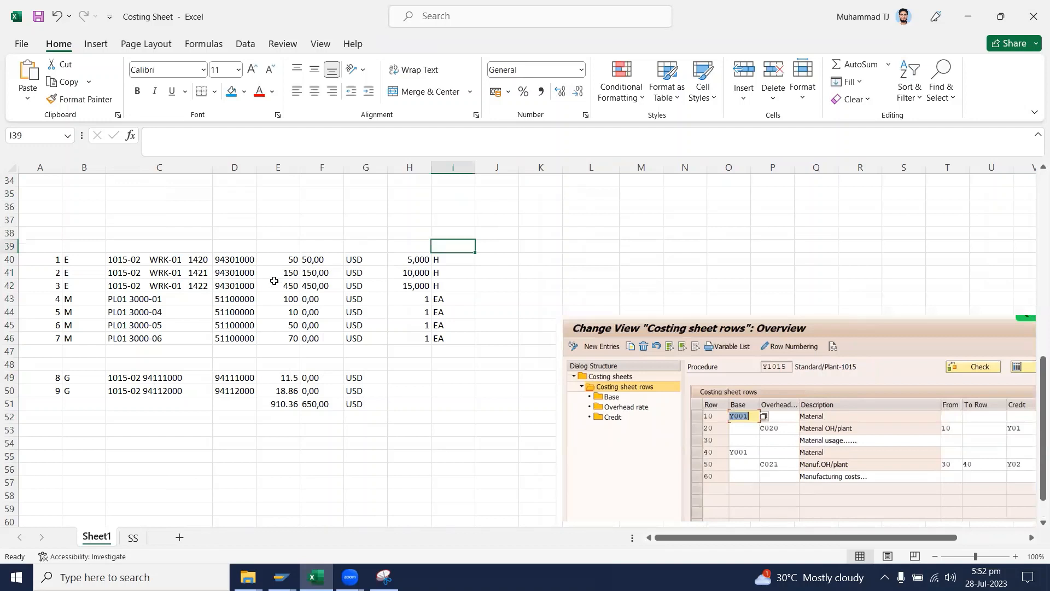
# Insert a blank row above item 4 to separate the activity items from the material items
pyautogui.click(5, 293)
pyautogui.click(8, 298)
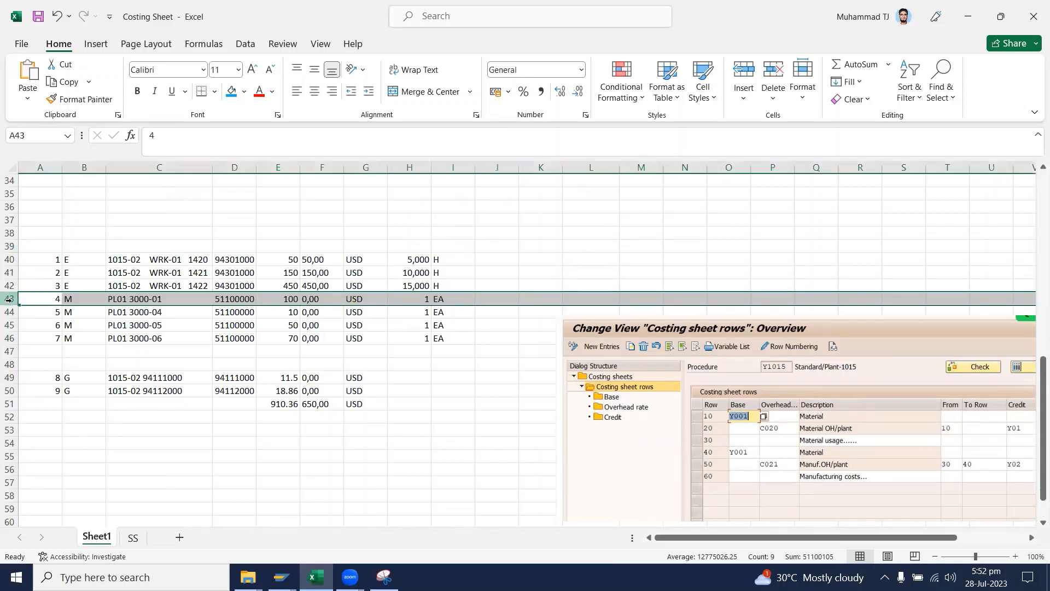
pyautogui.hotkey('ctrl', '+')
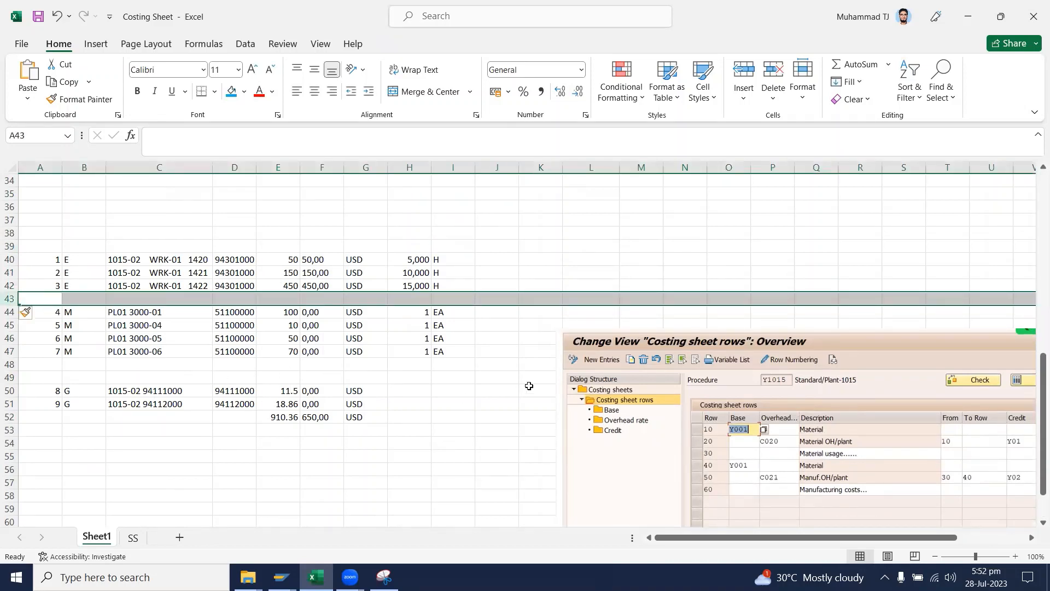
# Sum the material values E44:E47 in cell J47
pyautogui.click(499, 354)
pyautogui.write('=sum(')
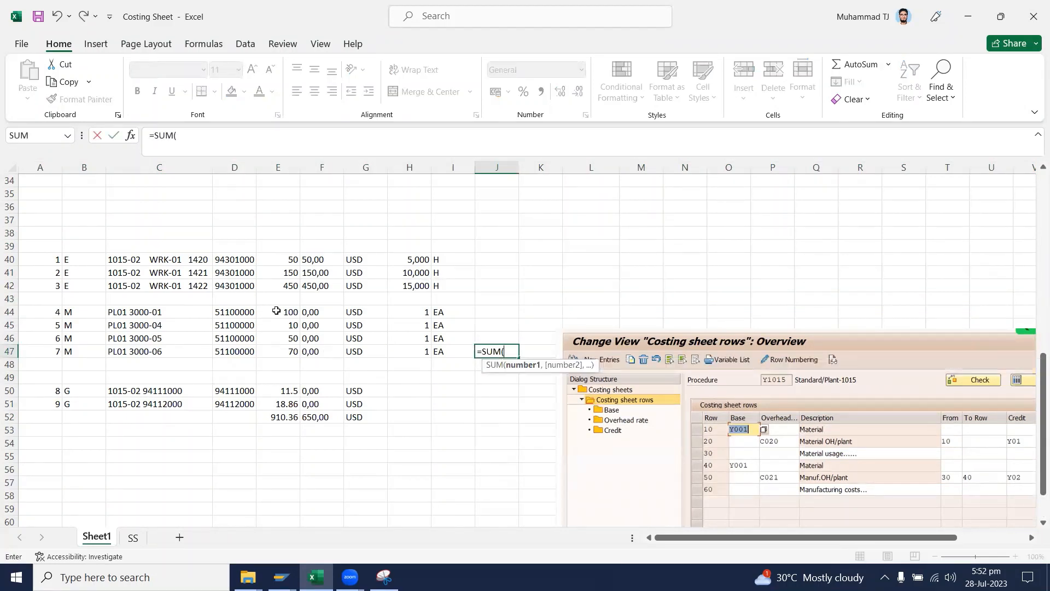
pyautogui.moveTo(277, 311); pyautogui.dragTo(281, 348)
pyautogui.press('Return')
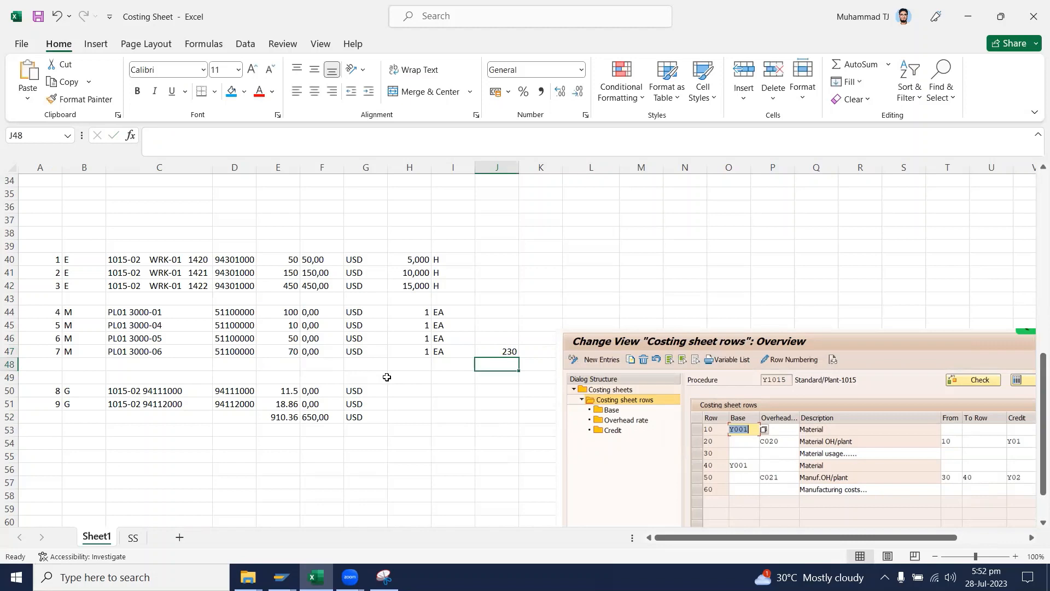
pyautogui.click(517, 352)
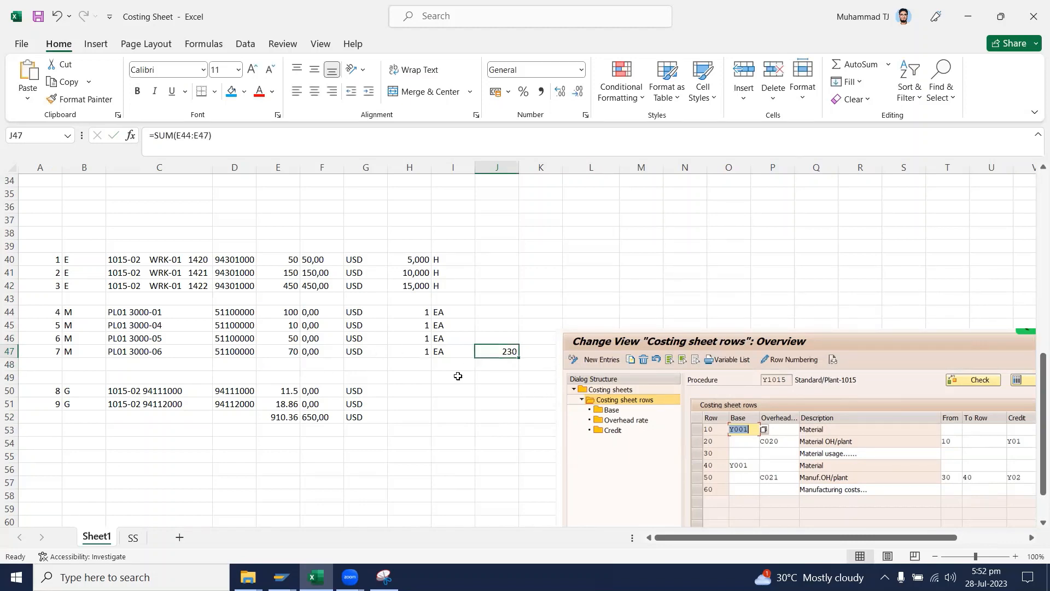
# Calculate the material overhead in J50 with the formula +J47*.05
pyautogui.click(286, 394)
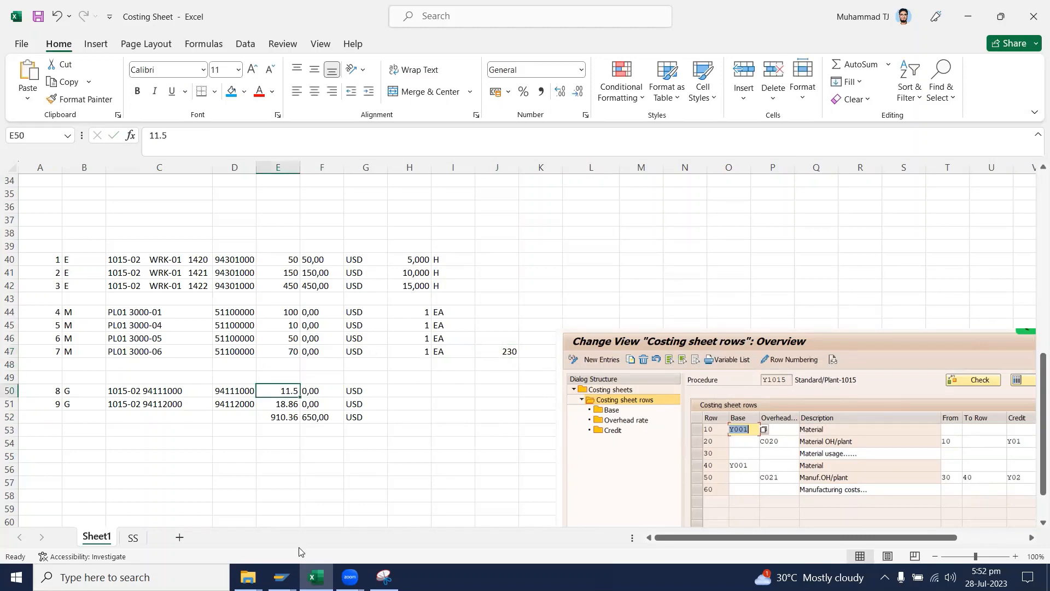
pyautogui.click(384, 578)
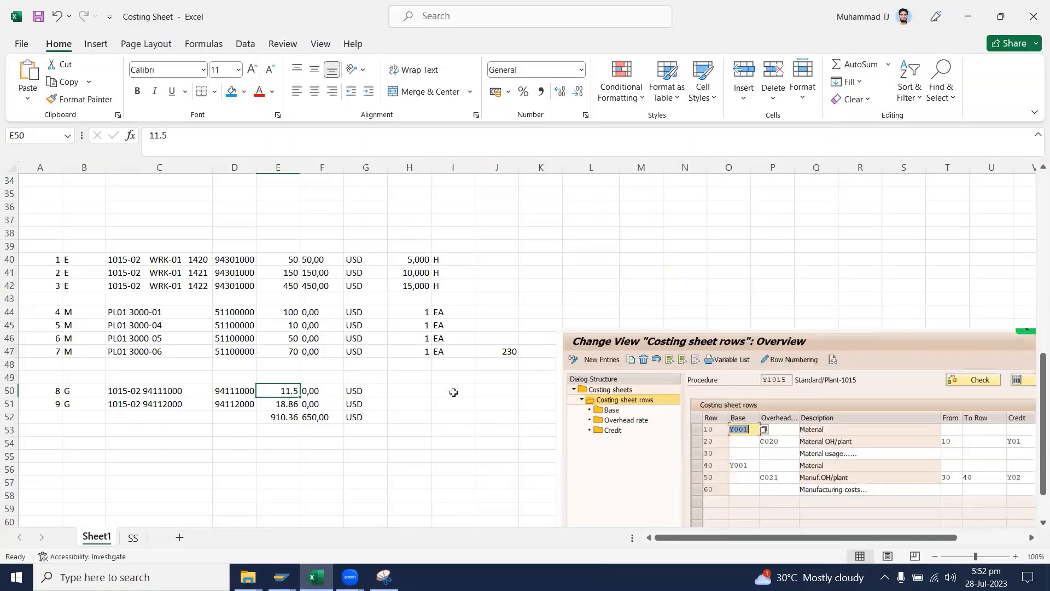
pyautogui.click(495, 391)
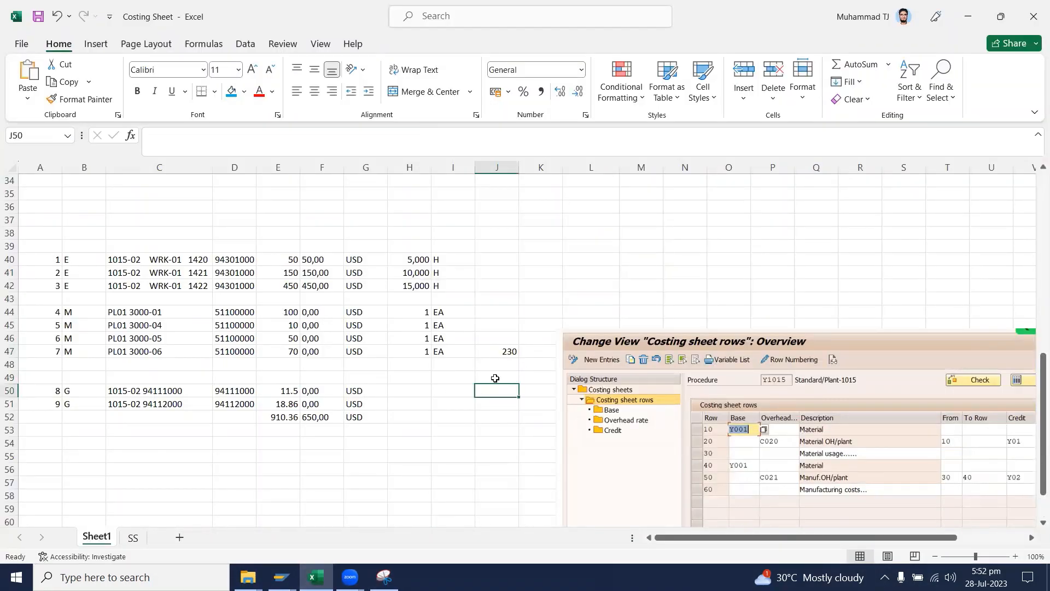
pyautogui.write('+')
pyautogui.click(499, 352)
pyautogui.write('.05')
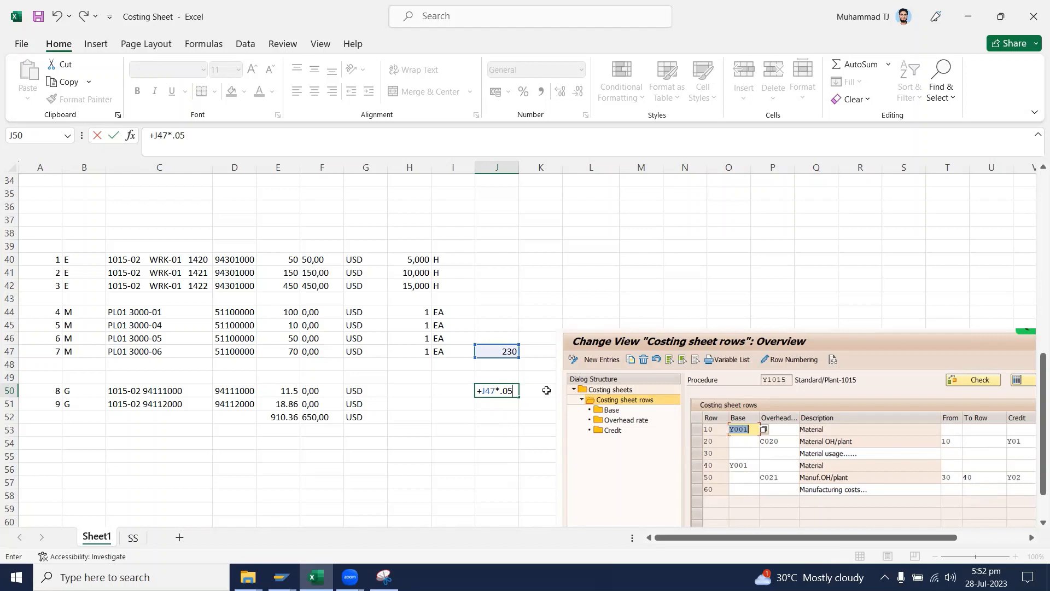
pyautogui.press('Return')
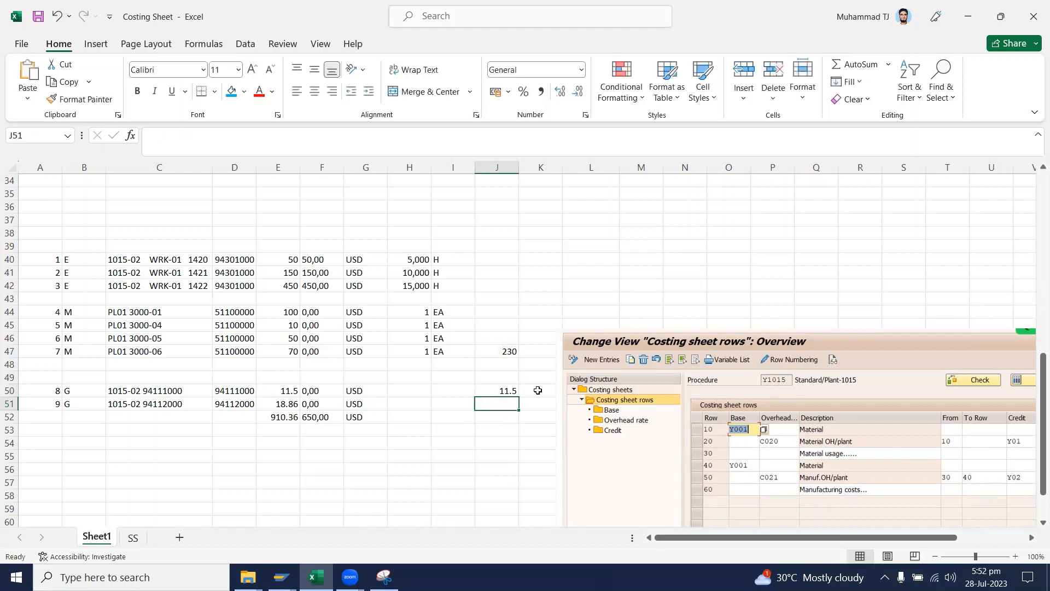
# Select E50 and J50 together to compare the SAP material overhead with the calculated value
pyautogui.click(481, 390)
pyautogui.keyDown('ctrl'); pyautogui.click(301, 390); pyautogui.keyUp('ctrl')
pyautogui.click(294, 390)
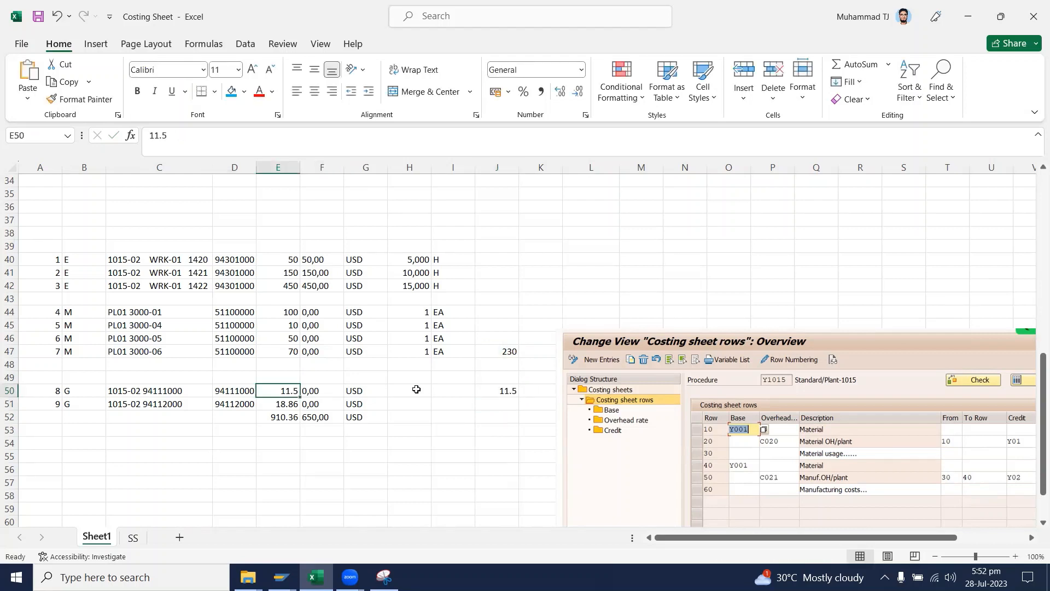
pyautogui.keyDown('ctrl'); pyautogui.click(510, 390); pyautogui.keyUp('ctrl')
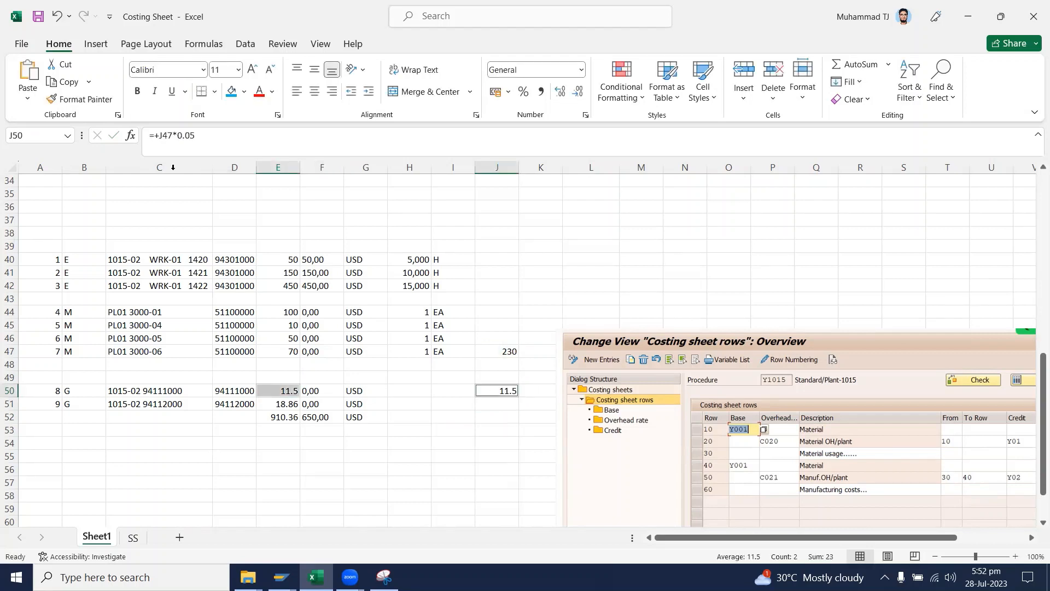
# Highlight the material overhead cells E50 and J50 with a blue fill and save the workbook
pyautogui.click(234, 92)
pyautogui.click(407, 365)
pyautogui.hotkey('ctrl', 's')
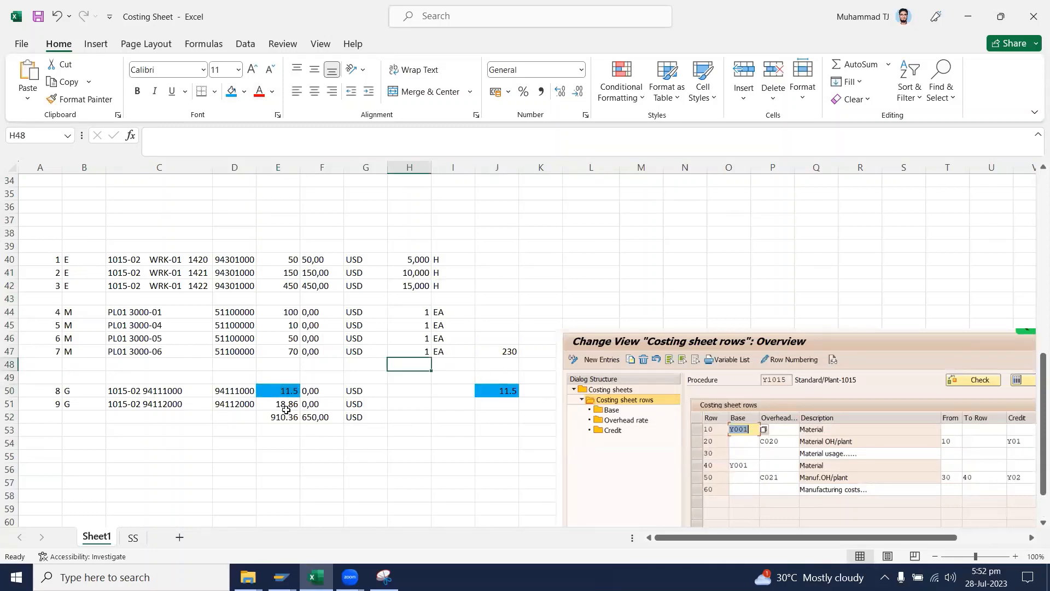
# Switch to SAP and open the overhead rate of costing sheet row 50 to check the C021 percentages
pyautogui.click(285, 408)
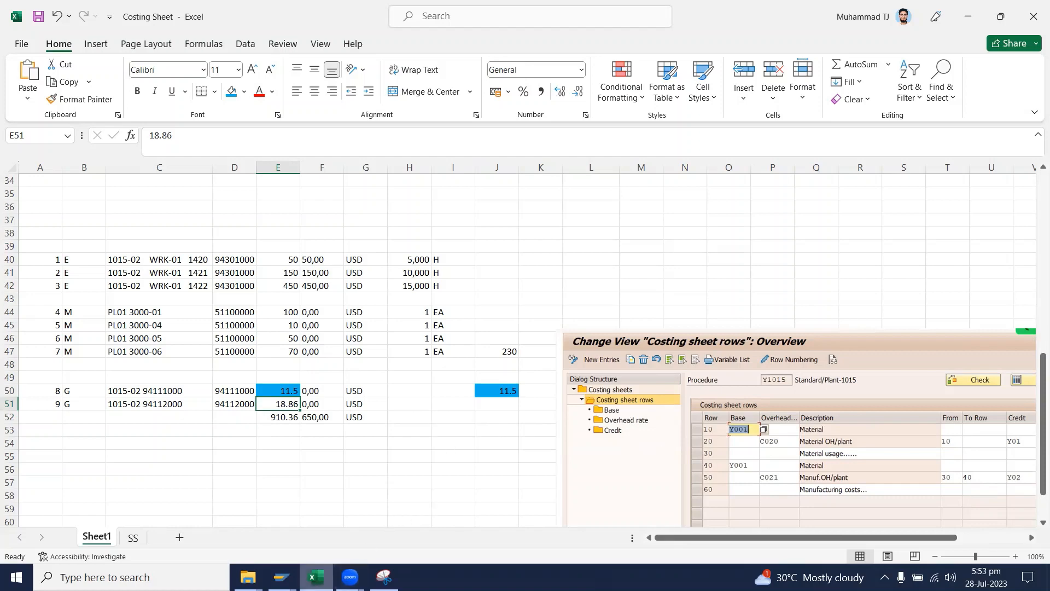
pyautogui.moveTo(280, 577)
pyautogui.click(273, 542)
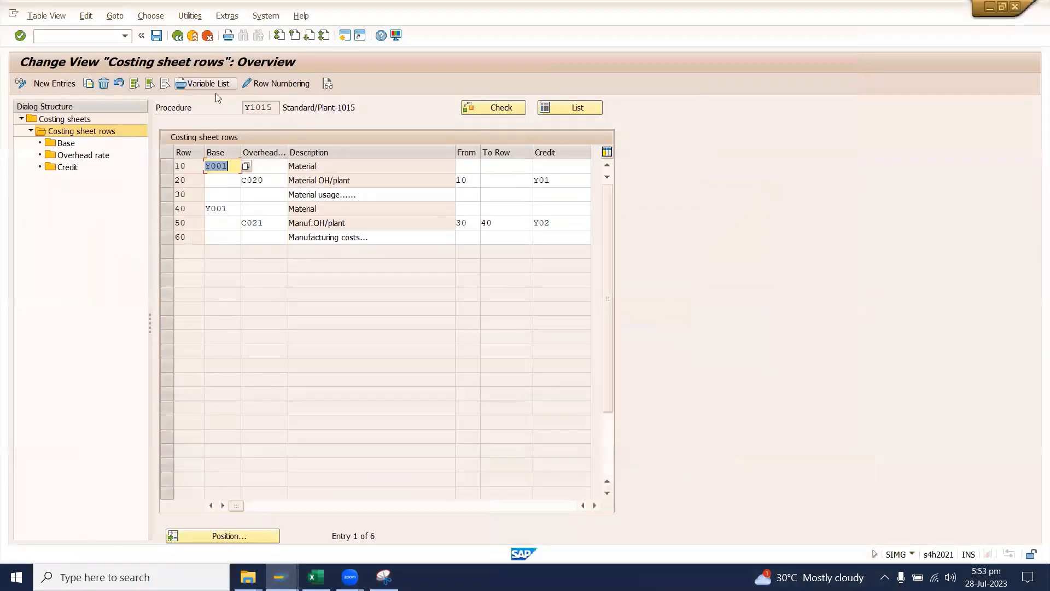
pyautogui.click(165, 221)
pyautogui.doubleClick(76, 156)
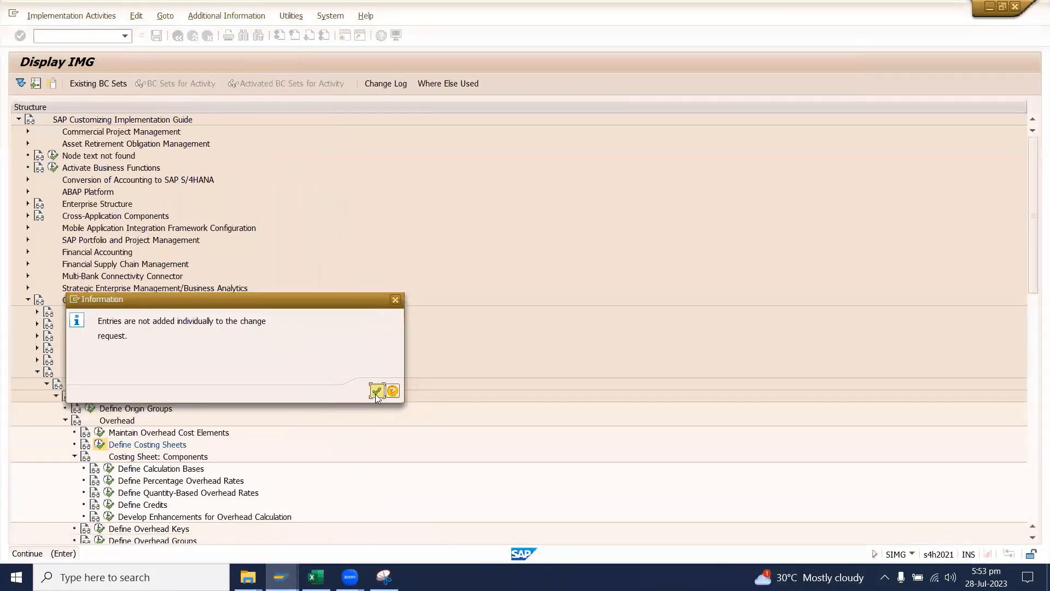
pyautogui.click(376, 392)
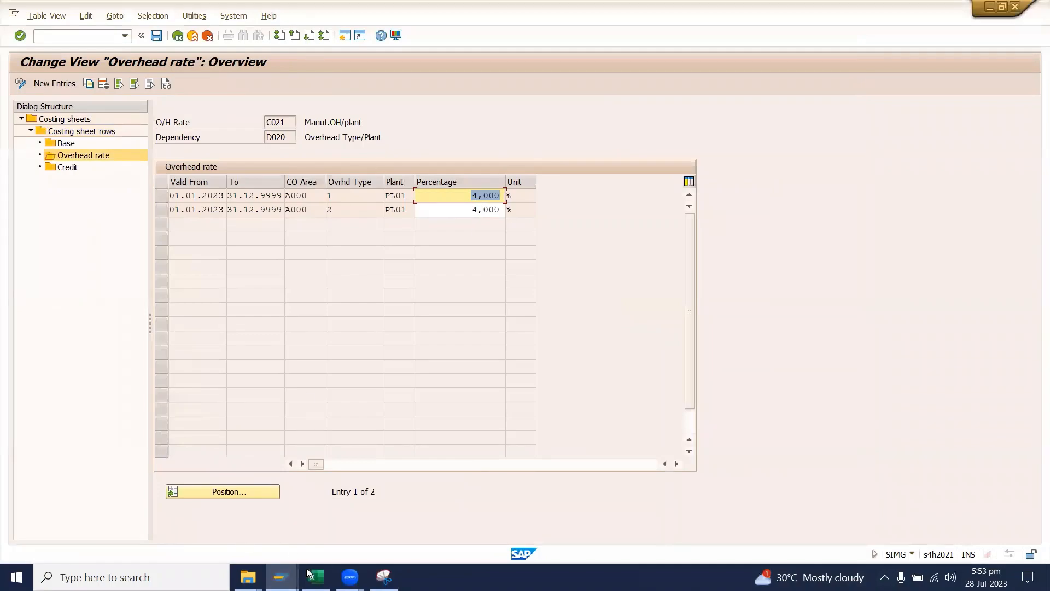
# Return to the Excel workbook and sum the material total and its overhead, J47:J50, in cell K50
pyautogui.click(313, 574)
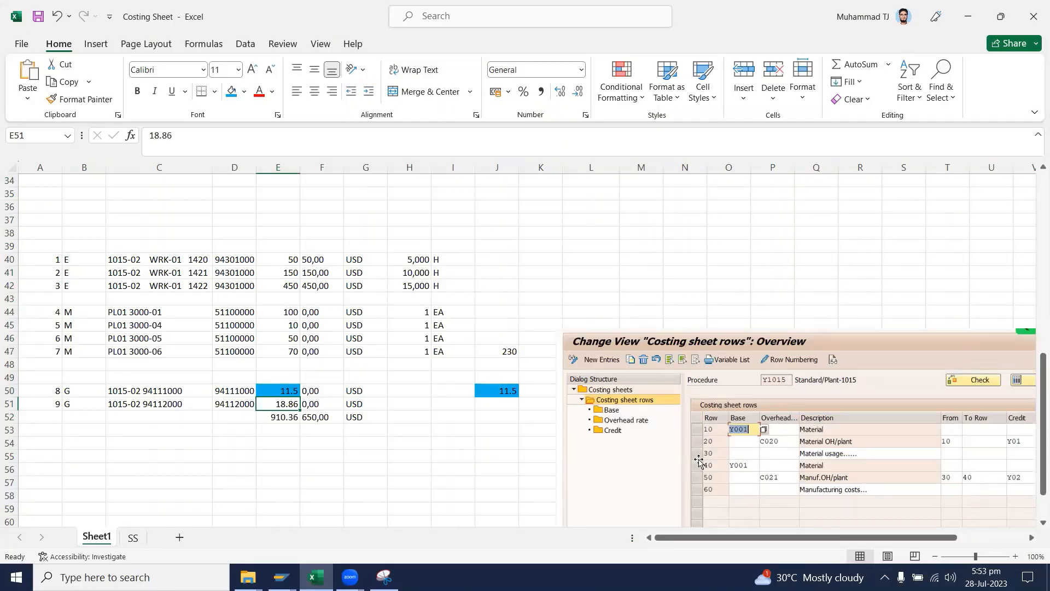
pyautogui.click(505, 354)
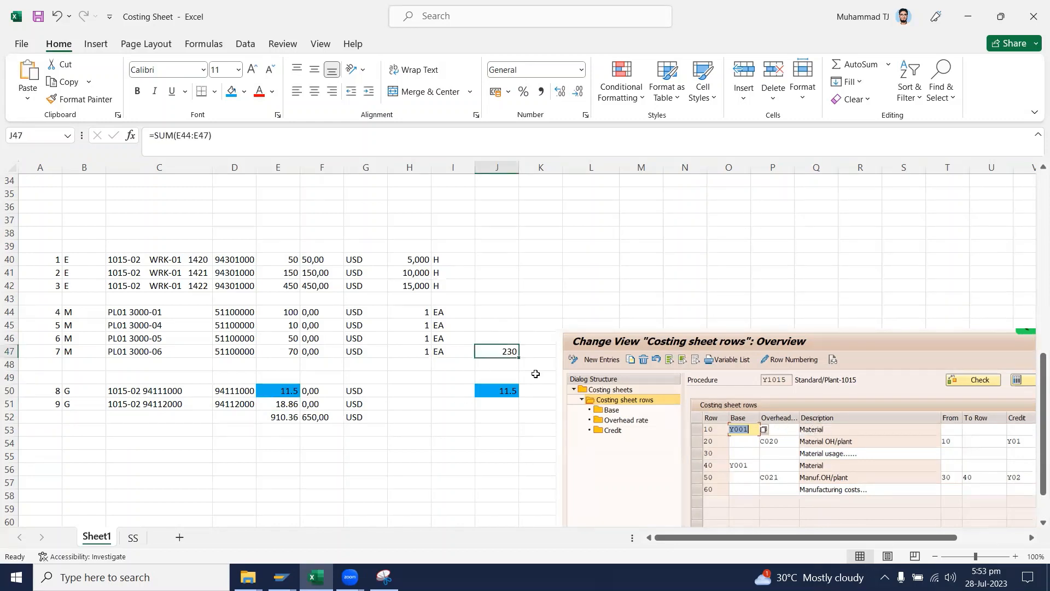
pyautogui.click(517, 392)
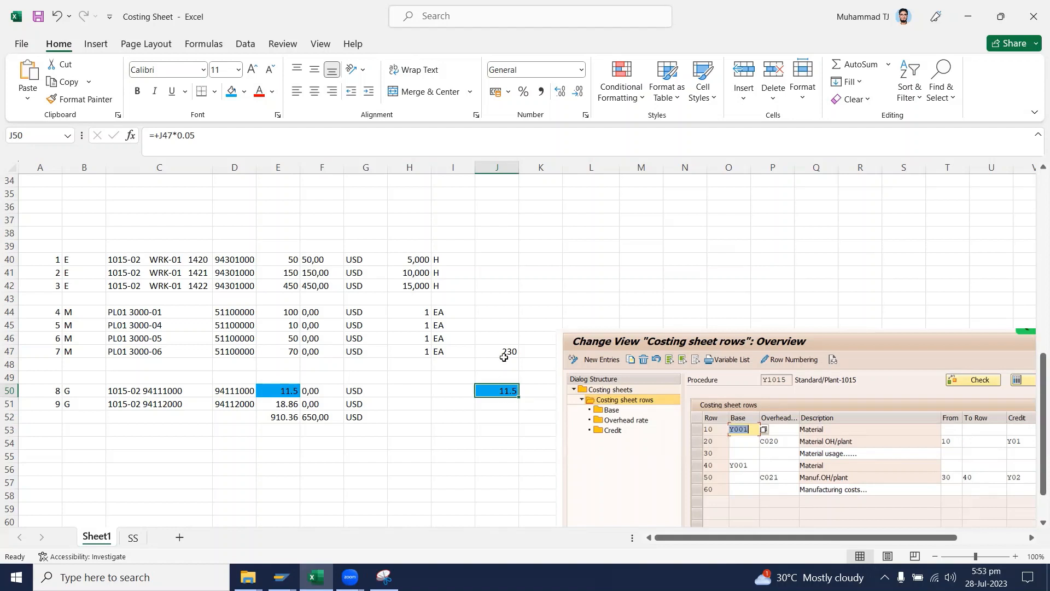
pyautogui.click(537, 392)
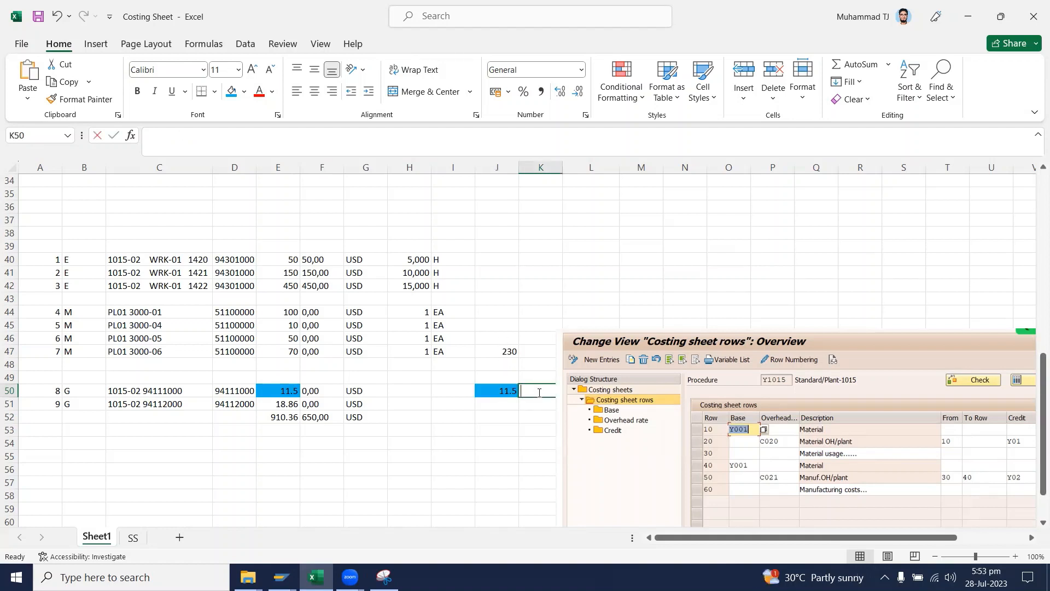
pyautogui.write('+sum')
pyautogui.press('Tab')
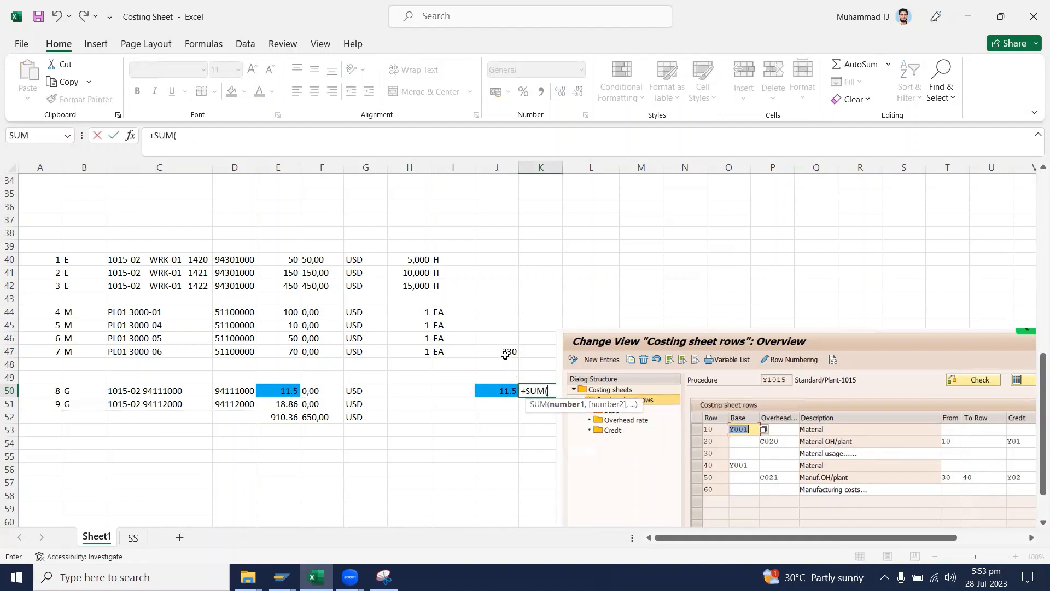
pyautogui.moveTo(504, 355); pyautogui.dragTo(500, 391)
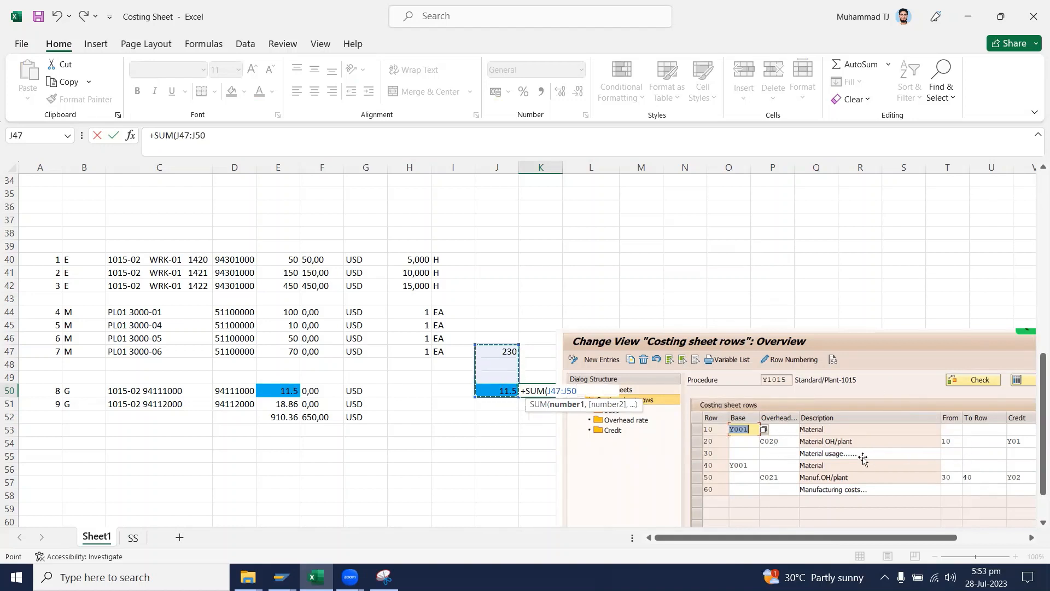
pyautogui.press('Return')
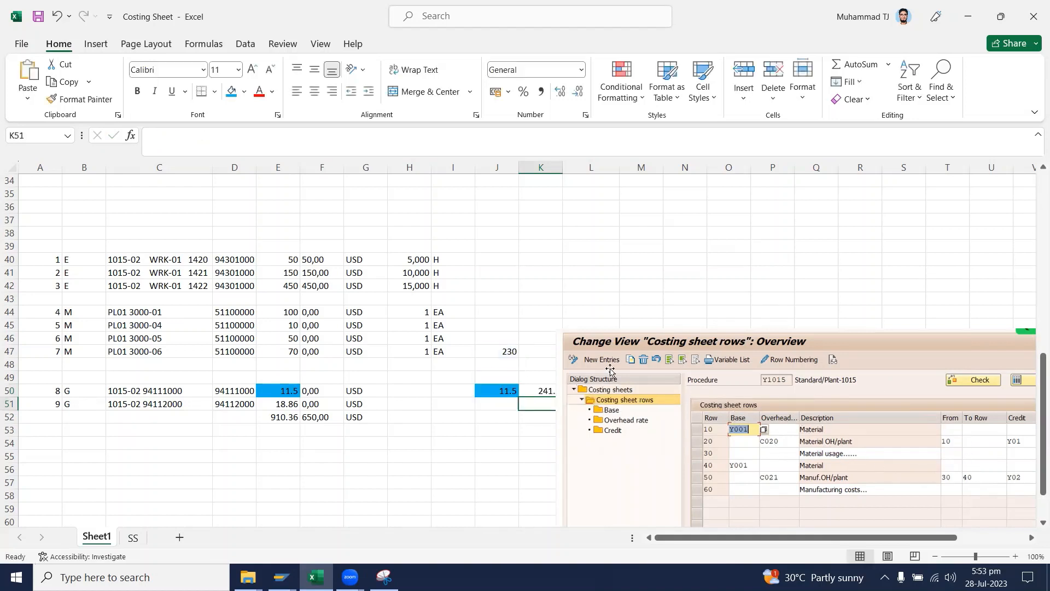
# Move the costing sheet screenshot clear of column K and select the sum in K50
pyautogui.moveTo(610, 370); pyautogui.dragTo(733, 342)
pyautogui.click(550, 400)
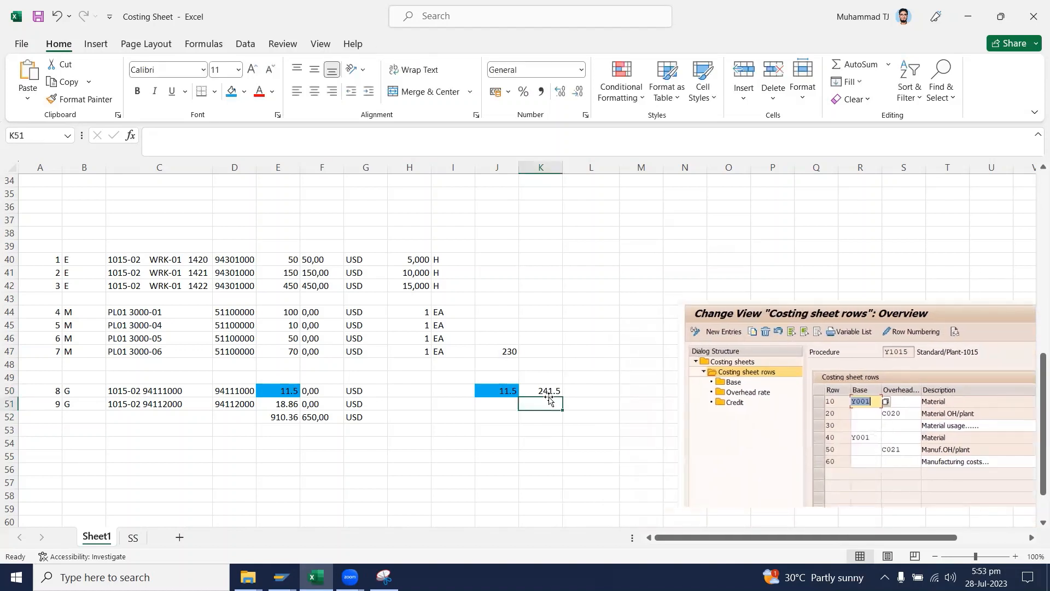
pyautogui.click(546, 390)
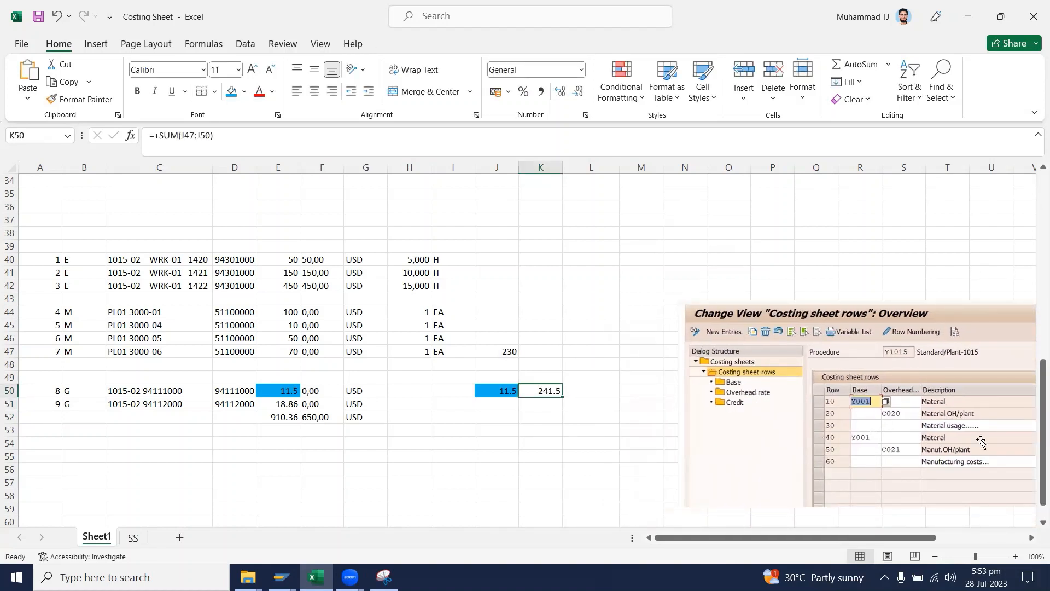
# Reference the material total J47 in L50 and sum K50:L50 in M50
pyautogui.click(578, 391)
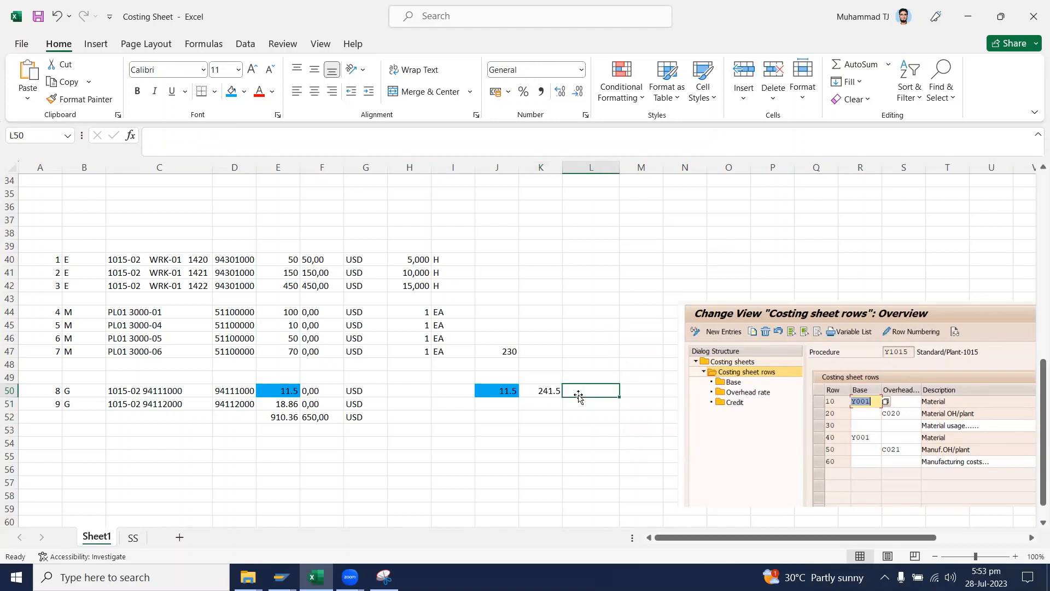
pyautogui.write('+')
pyautogui.click(498, 351)
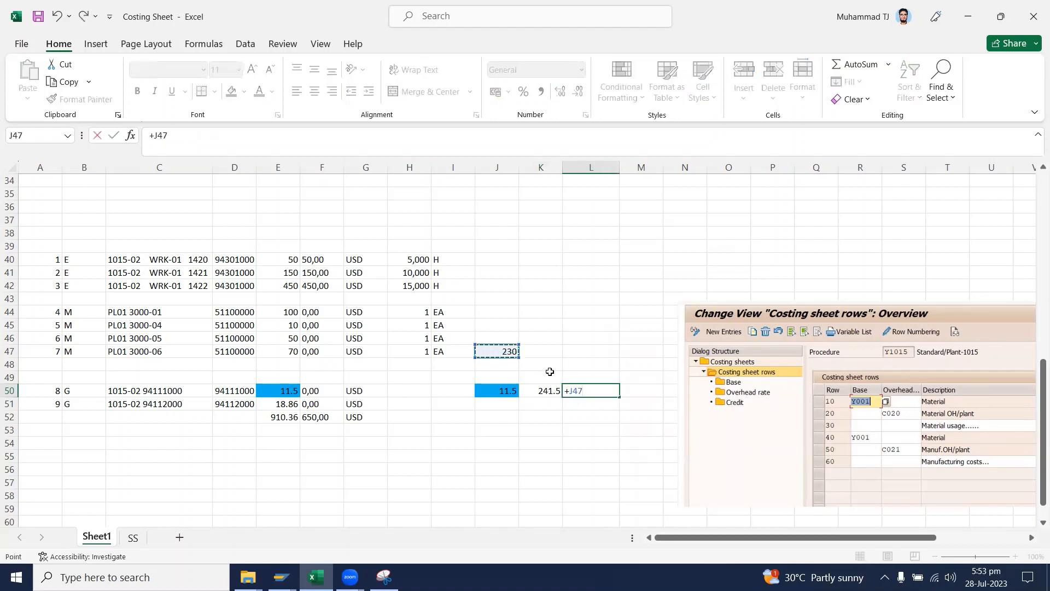
pyautogui.press('Return')
pyautogui.click(638, 389)
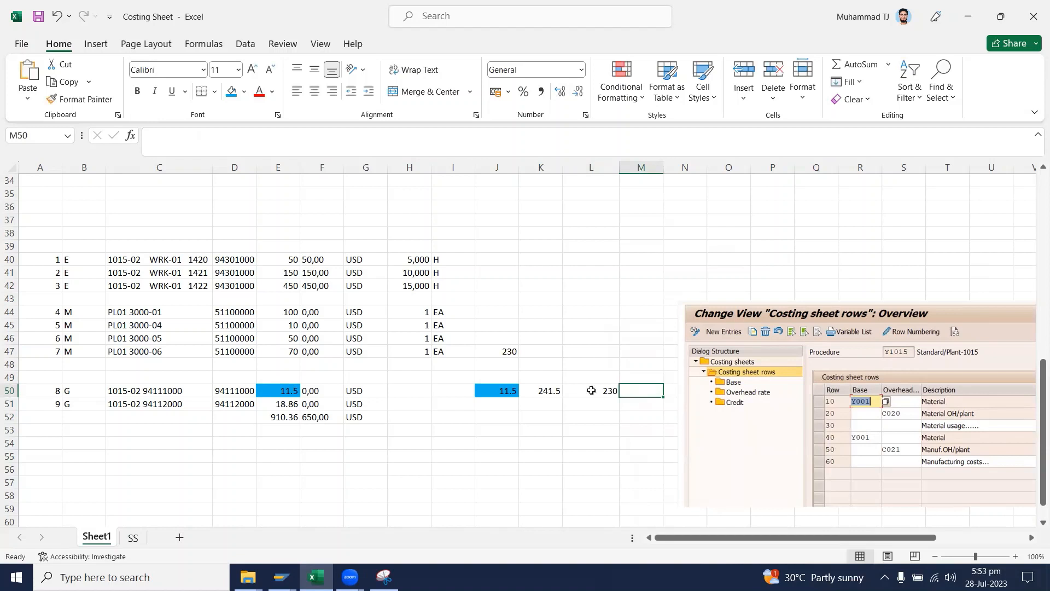
pyautogui.click(843, 65)
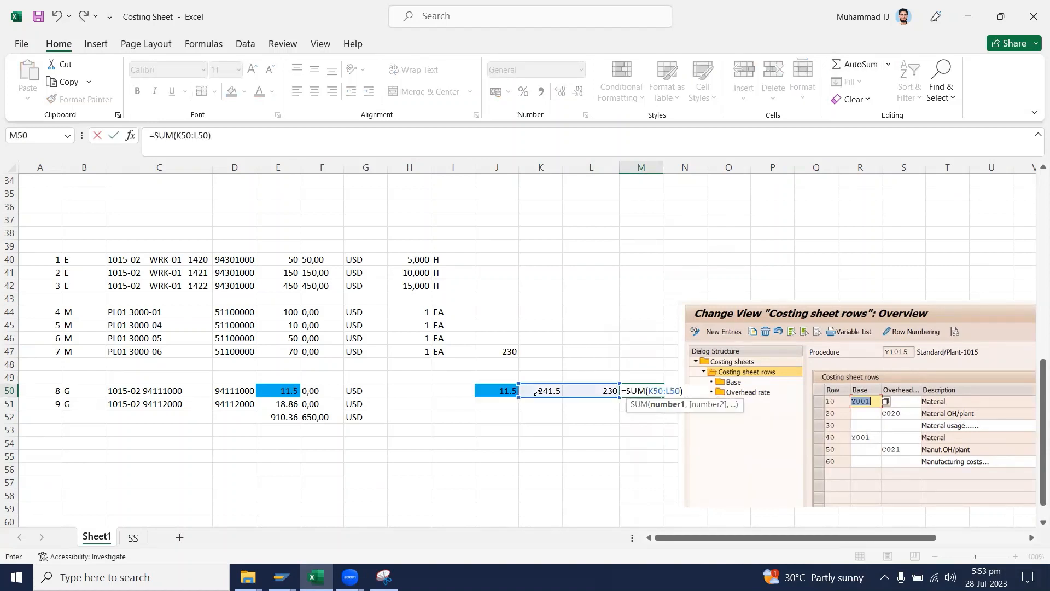
pyautogui.press('Return')
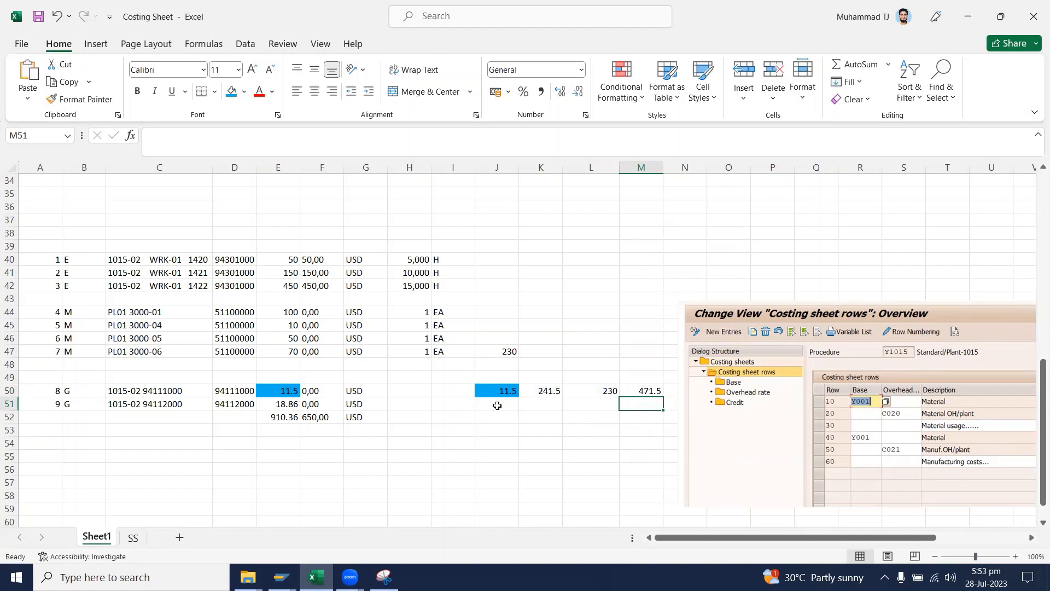
# Calculate the manufacturing overhead in M52 with the formula +M50*.04
pyautogui.click(636, 418)
pyautogui.write('+')
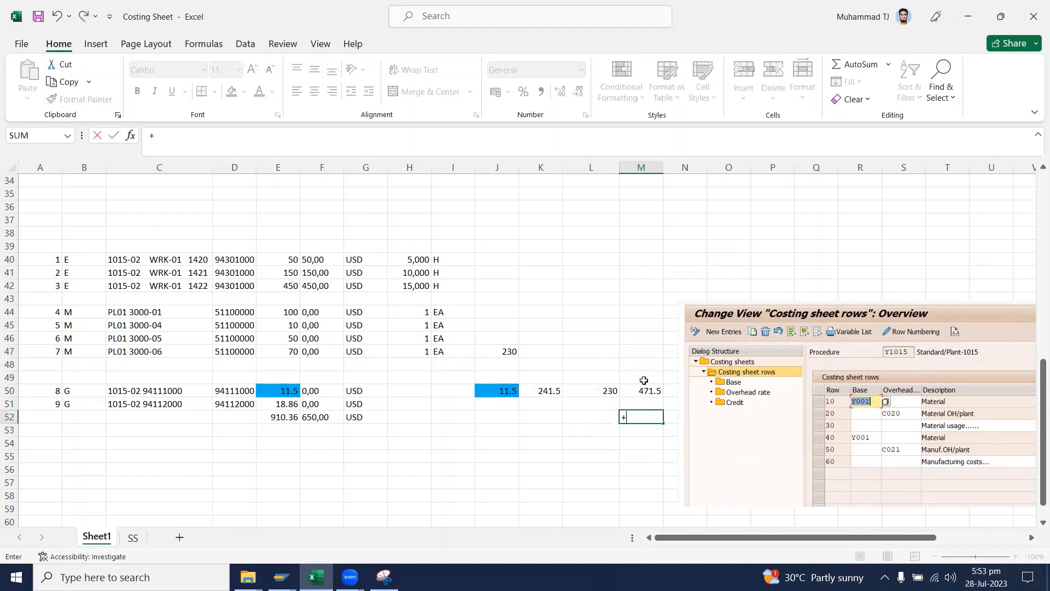
pyautogui.click(644, 390)
pyautogui.write('*.')
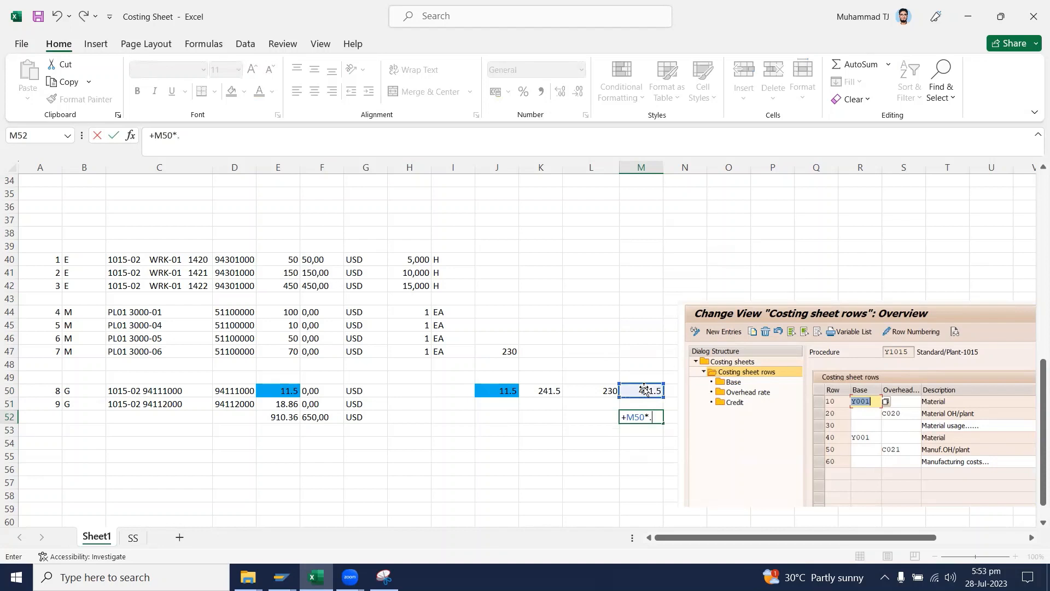
pyautogui.write('04')
pyautogui.press('Return')
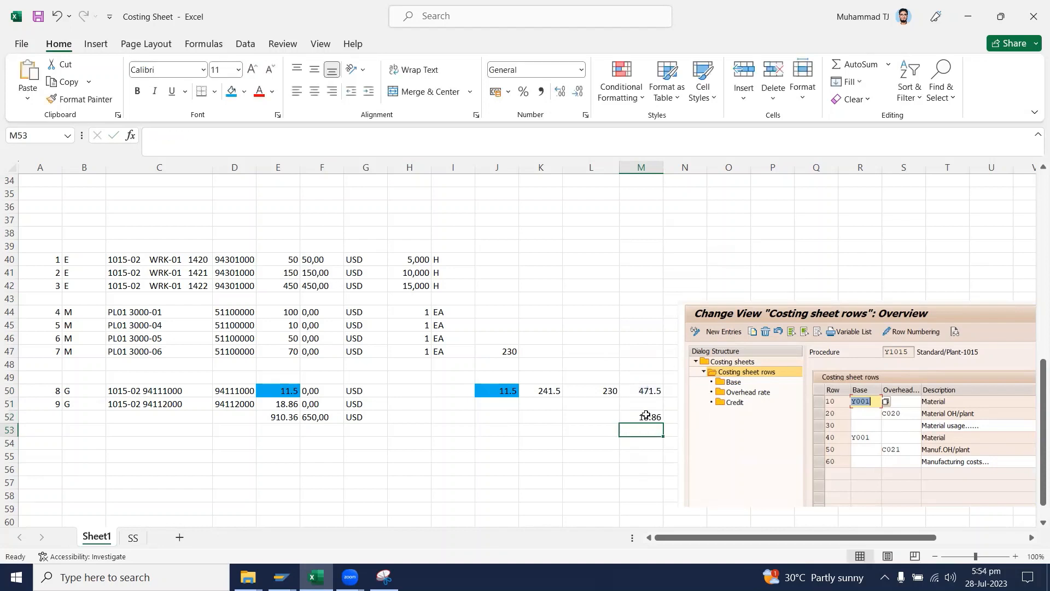
# Highlight E51 and M52 with a yellow fill and save the workbook
pyautogui.press('Up')
pyautogui.keyDown('ctrl'); pyautogui.click(265, 402); pyautogui.keyUp('ctrl')
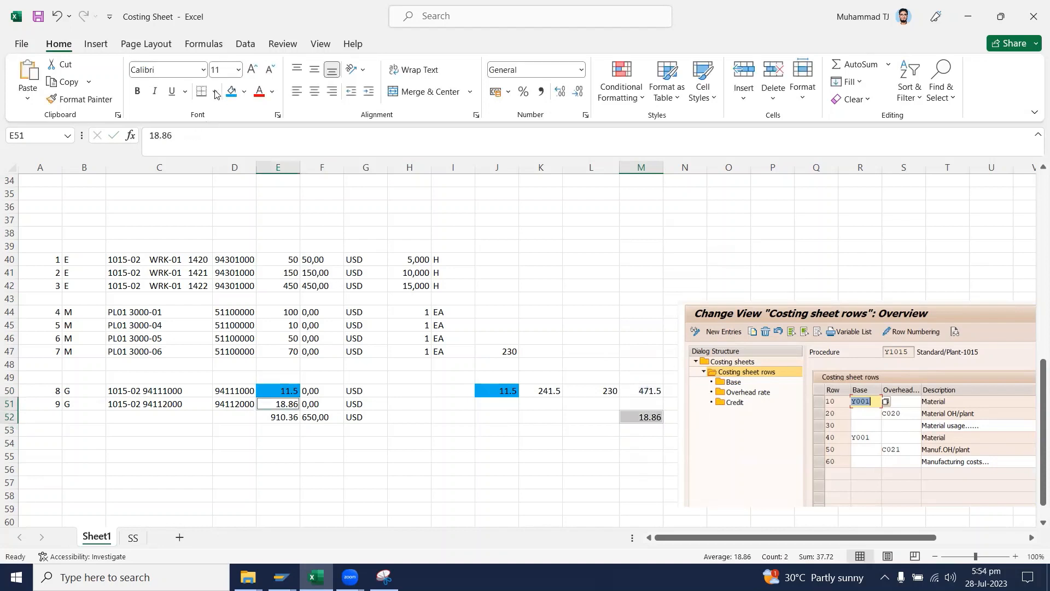
pyautogui.click(244, 92)
pyautogui.click(267, 217)
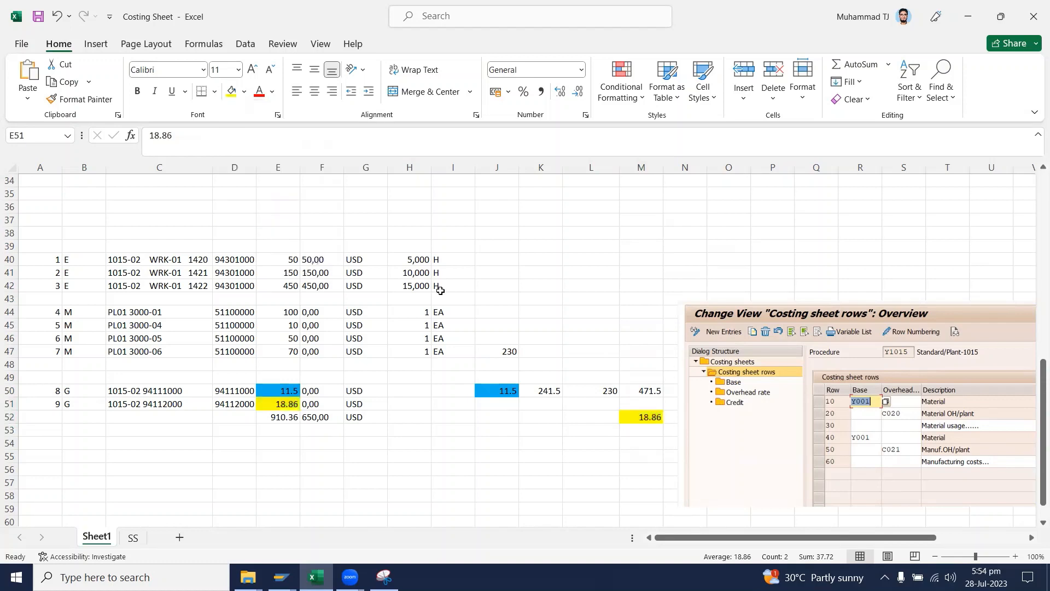
pyautogui.click(540, 286)
pyautogui.hotkey('ctrl', 's')
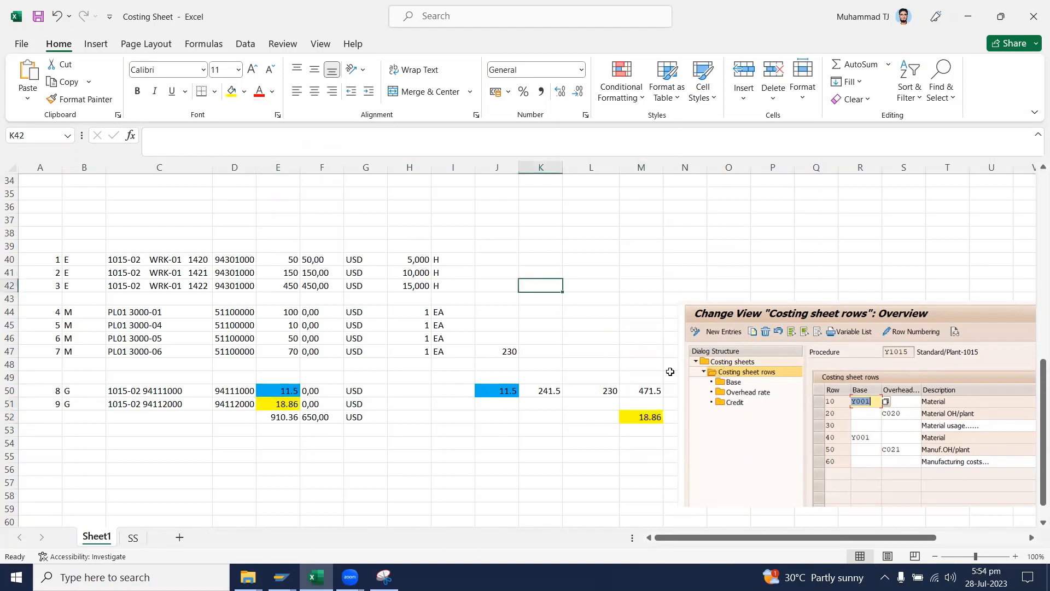
# Place the costing sheet screenshot above the material items and examine the formulas in J47 and J50 against its rows
pyautogui.moveTo(847, 393); pyautogui.dragTo(369, 220)
pyautogui.click(9, 430)
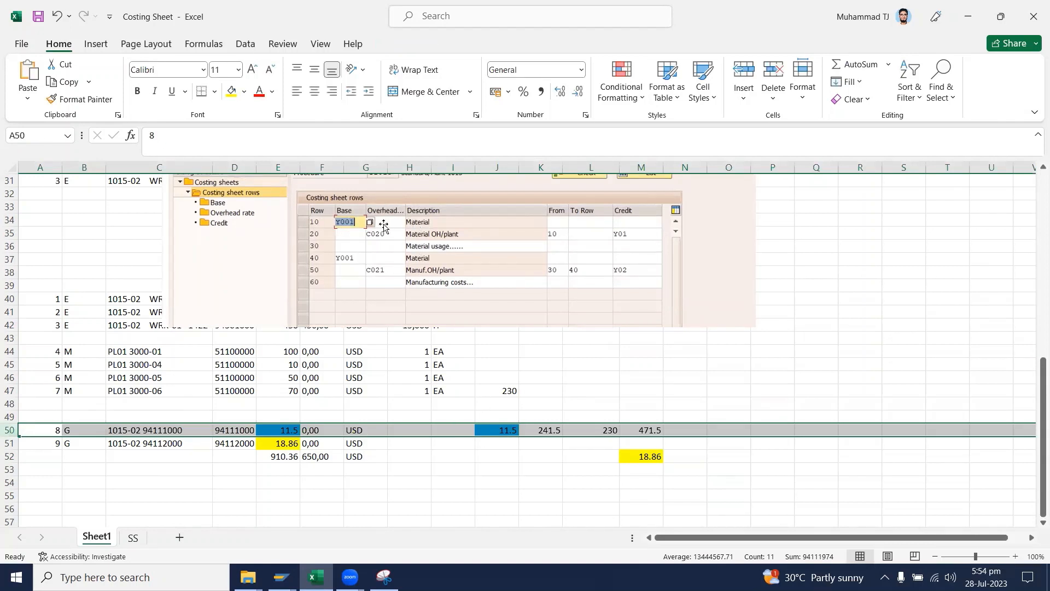
pyautogui.click(512, 387)
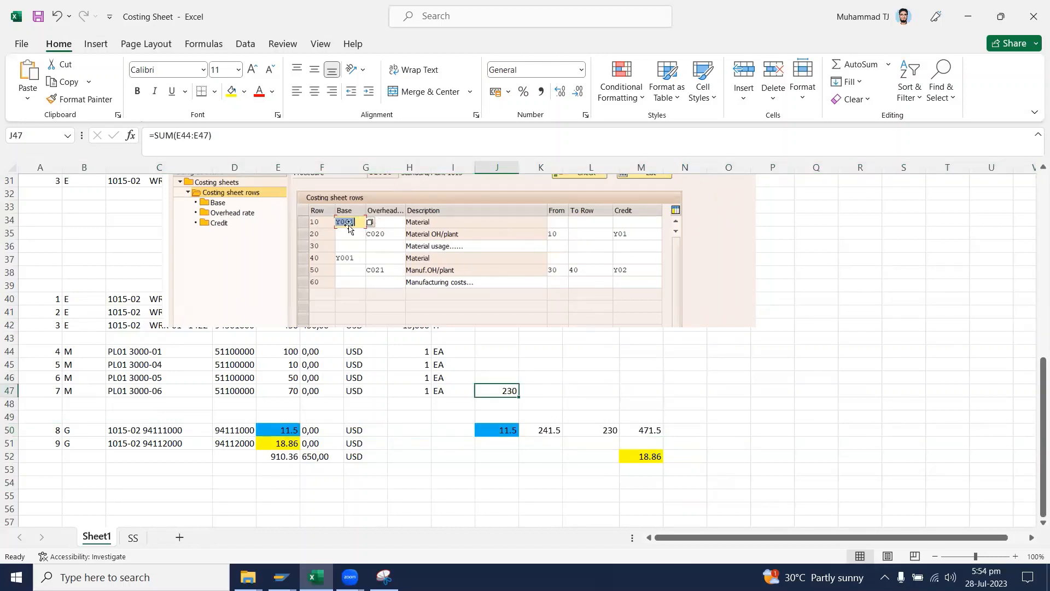
pyautogui.doubleClick(500, 392)
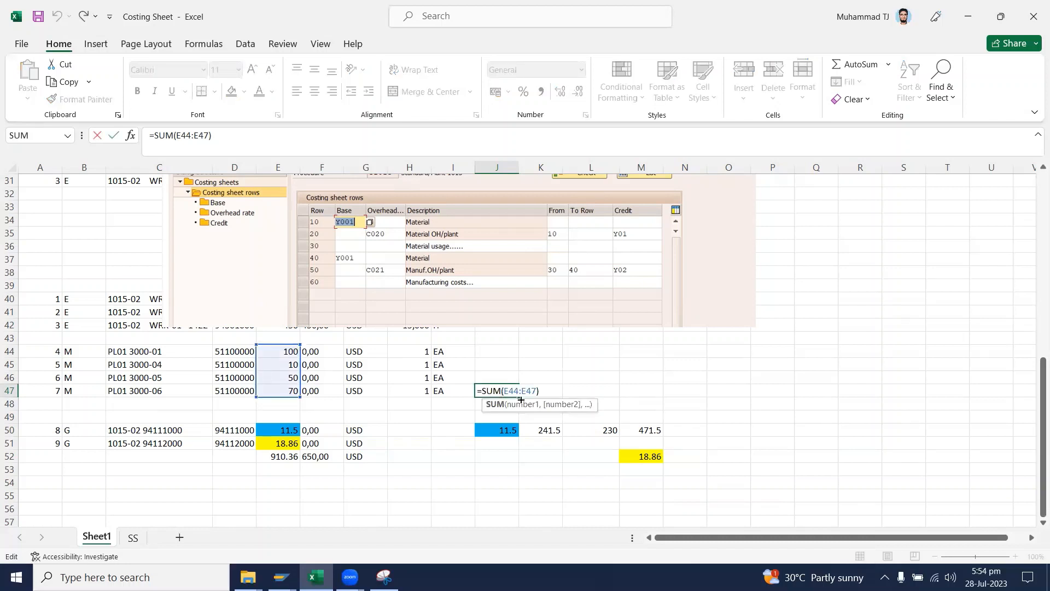
pyautogui.press('Escape')
pyautogui.doubleClick(502, 429)
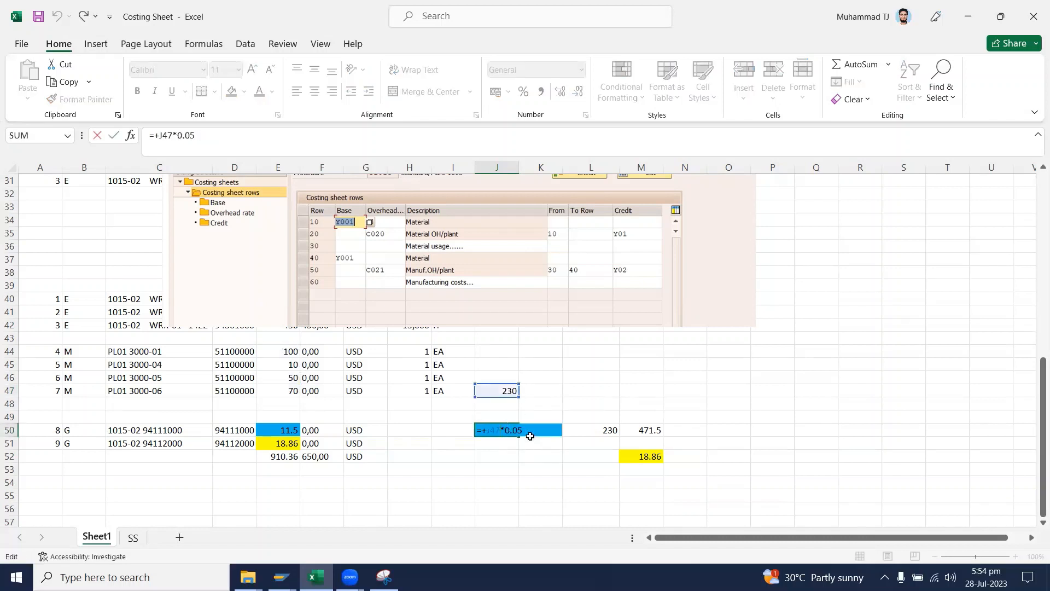
pyautogui.tripleClick(214, 142)
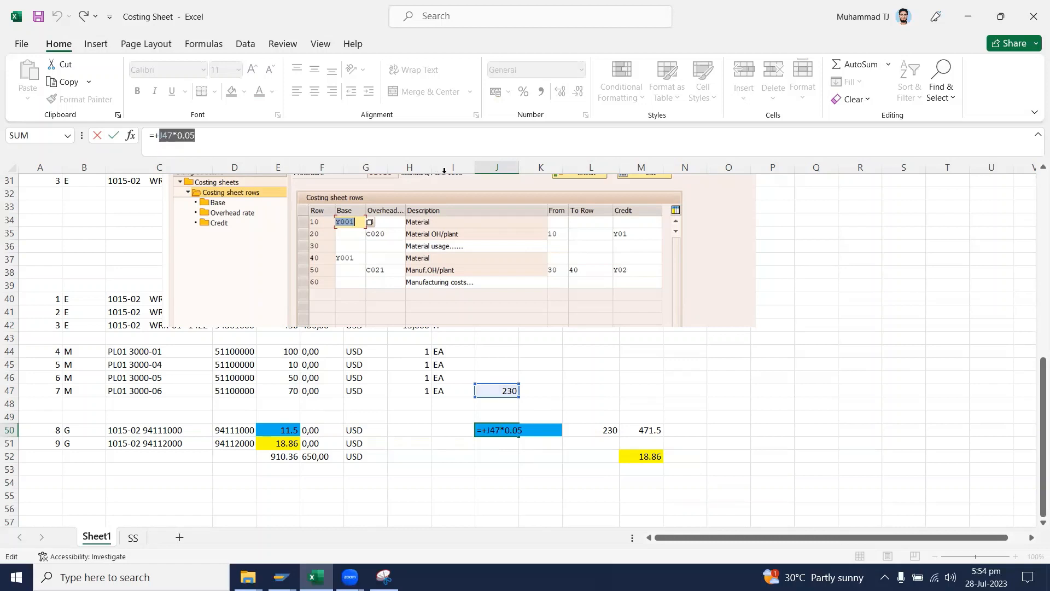
pyautogui.press('Escape')
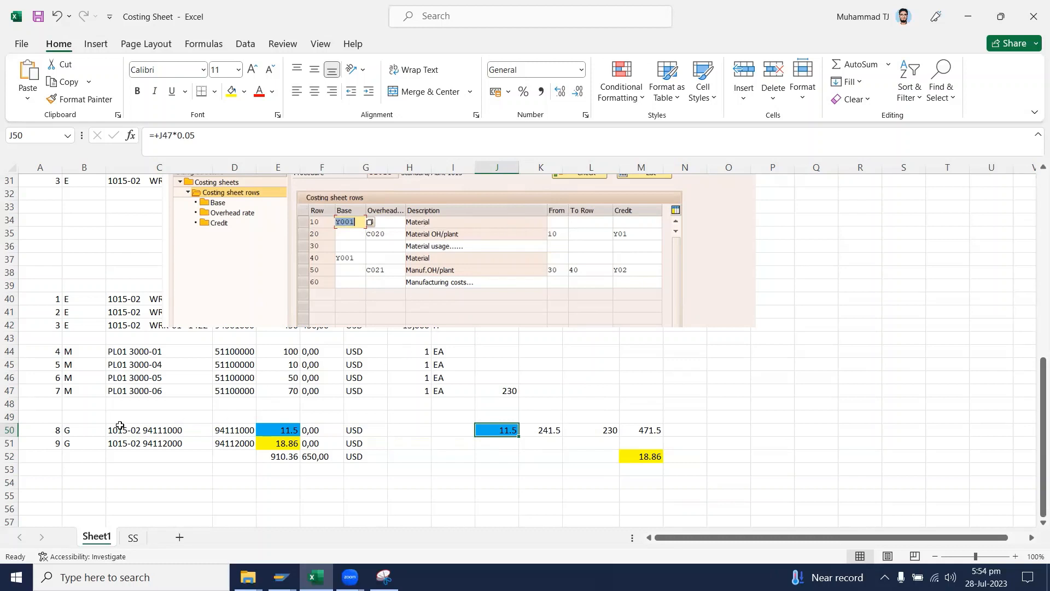
# Trace the manufacturing overhead from J47:J50 through K50:L50 to M52 and compare it with the SAP value in E51
pyautogui.click(7, 431)
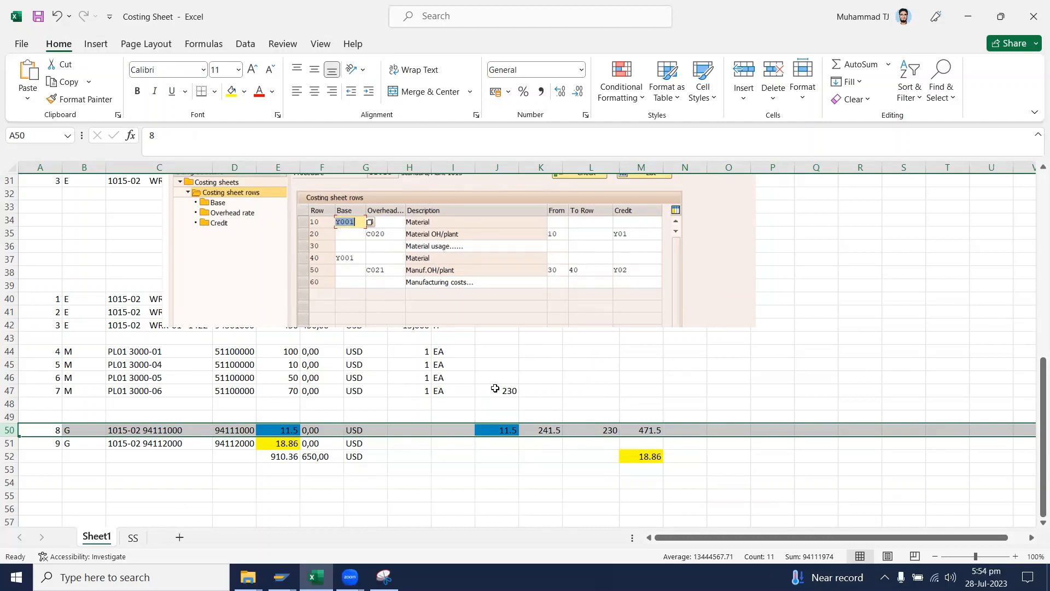
pyautogui.moveTo(506, 392); pyautogui.dragTo(508, 430)
pyautogui.click(555, 430)
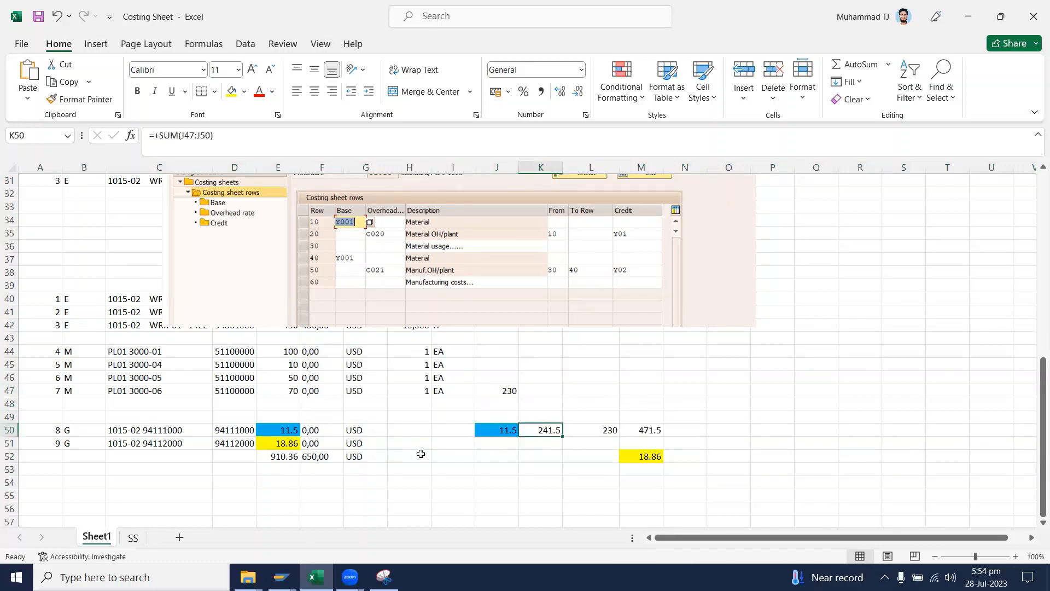
pyautogui.click(601, 422)
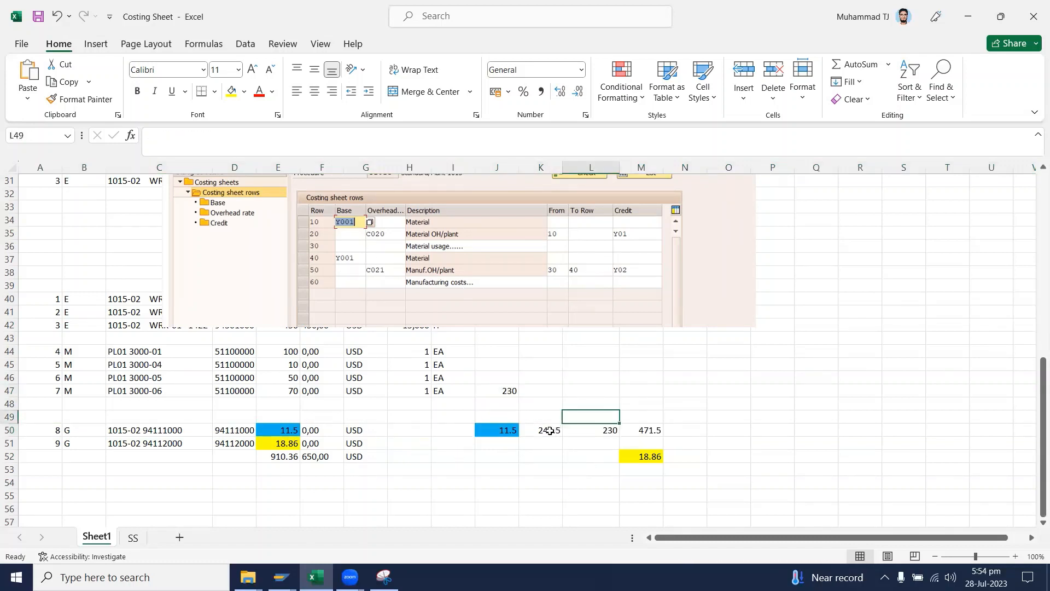
pyautogui.click(550, 430)
pyautogui.keyDown('shift'); pyautogui.click(592, 430); pyautogui.keyUp('shift')
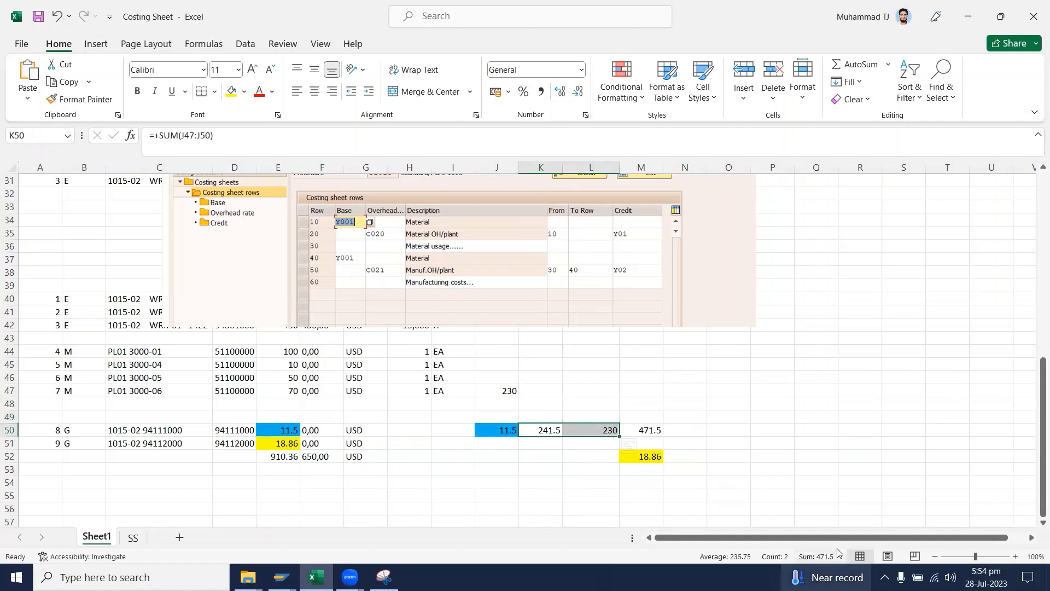
pyautogui.click(656, 457)
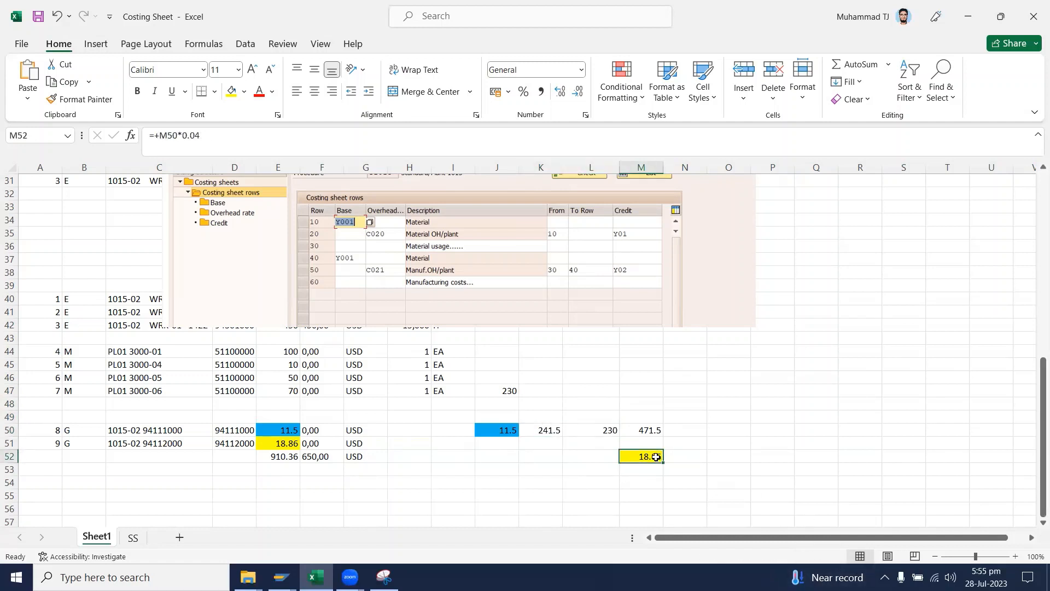
pyautogui.keyDown('ctrl'); pyautogui.click(282, 444); pyautogui.keyUp('ctrl')
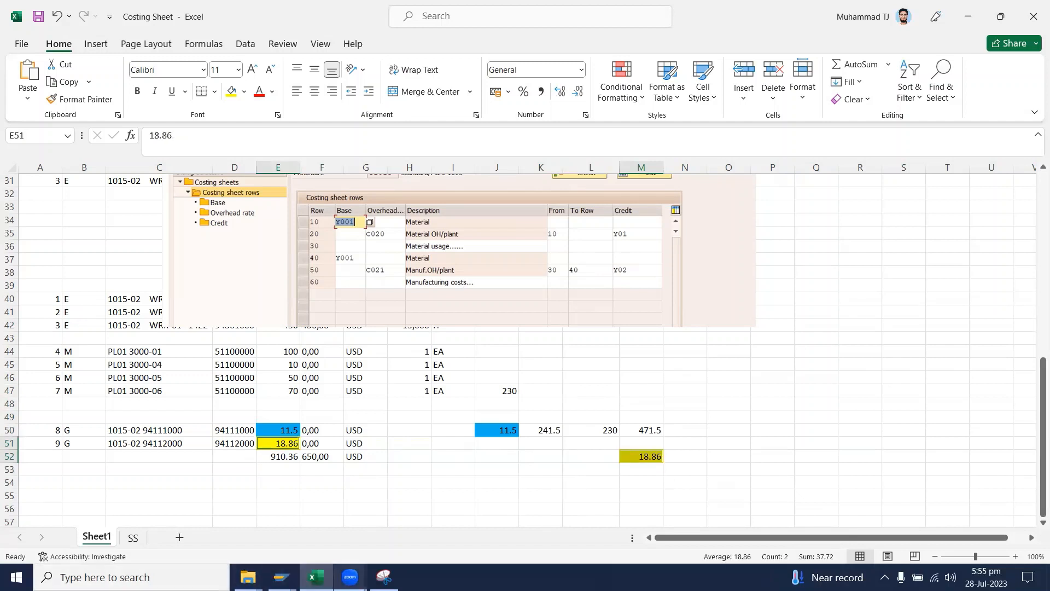
# Move the costing sheet screenshot beside the cost items so that it no longer covers them
pyautogui.click(350, 577)
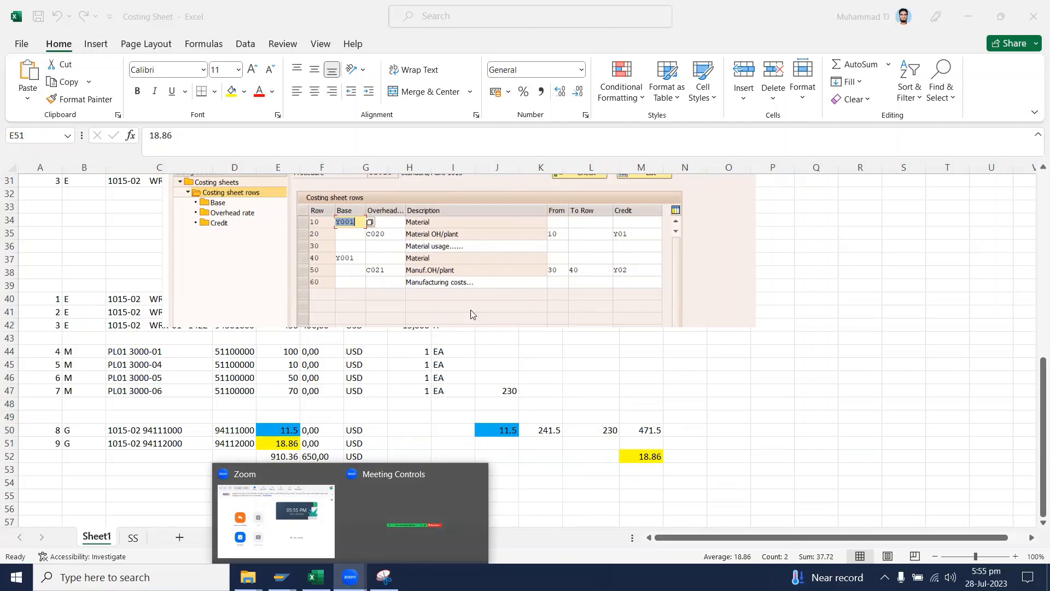
pyautogui.scroll(1, 473, 315)
pyautogui.moveTo(477, 265); pyautogui.dragTo(1048, 374)
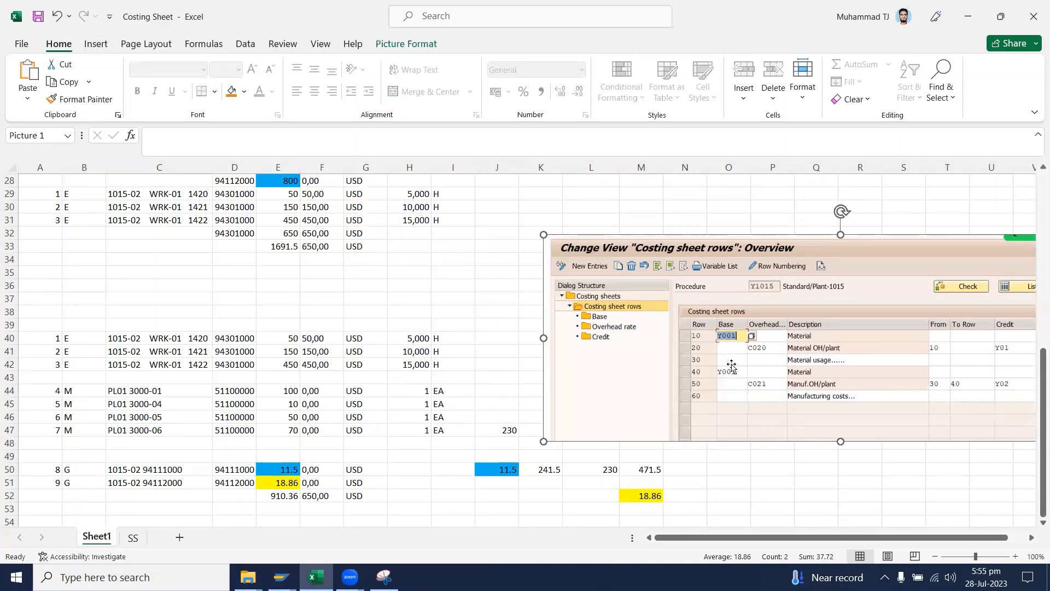